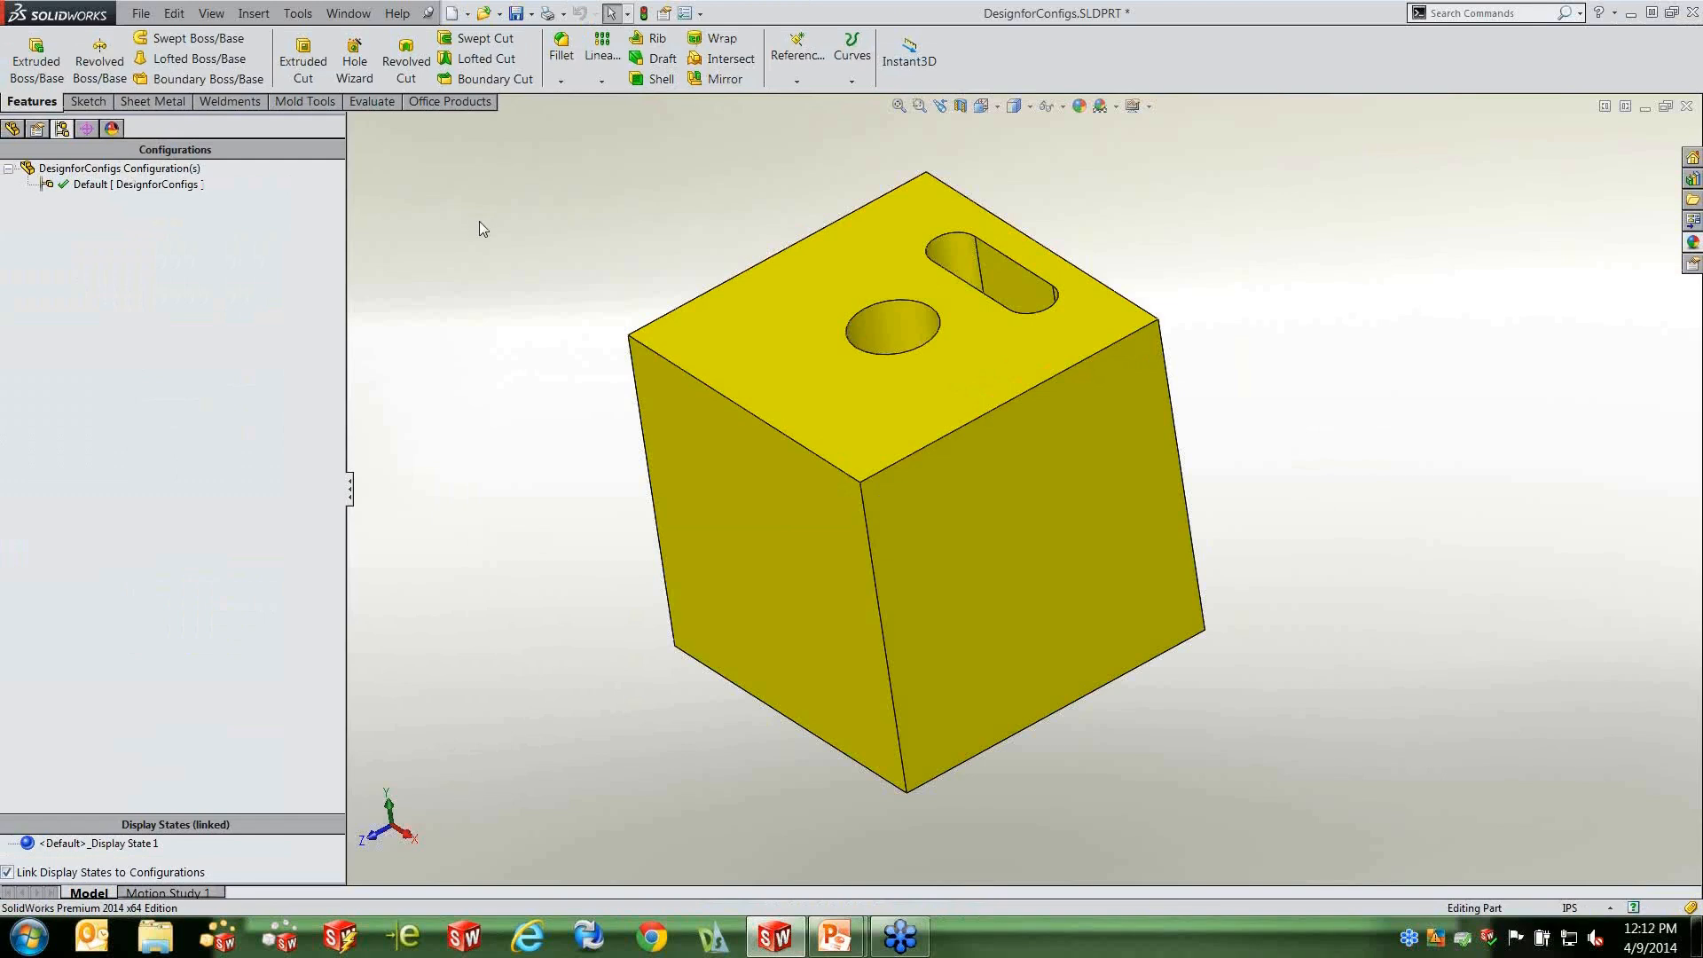
Inspect the block's single extrusion in the feature tree and the sketch that defines its square outline, hole and slot.
mouse_move(562, 316)
middle_down()
mouse_move(600, 274)
mouse_move(561, 286)
middle_up()
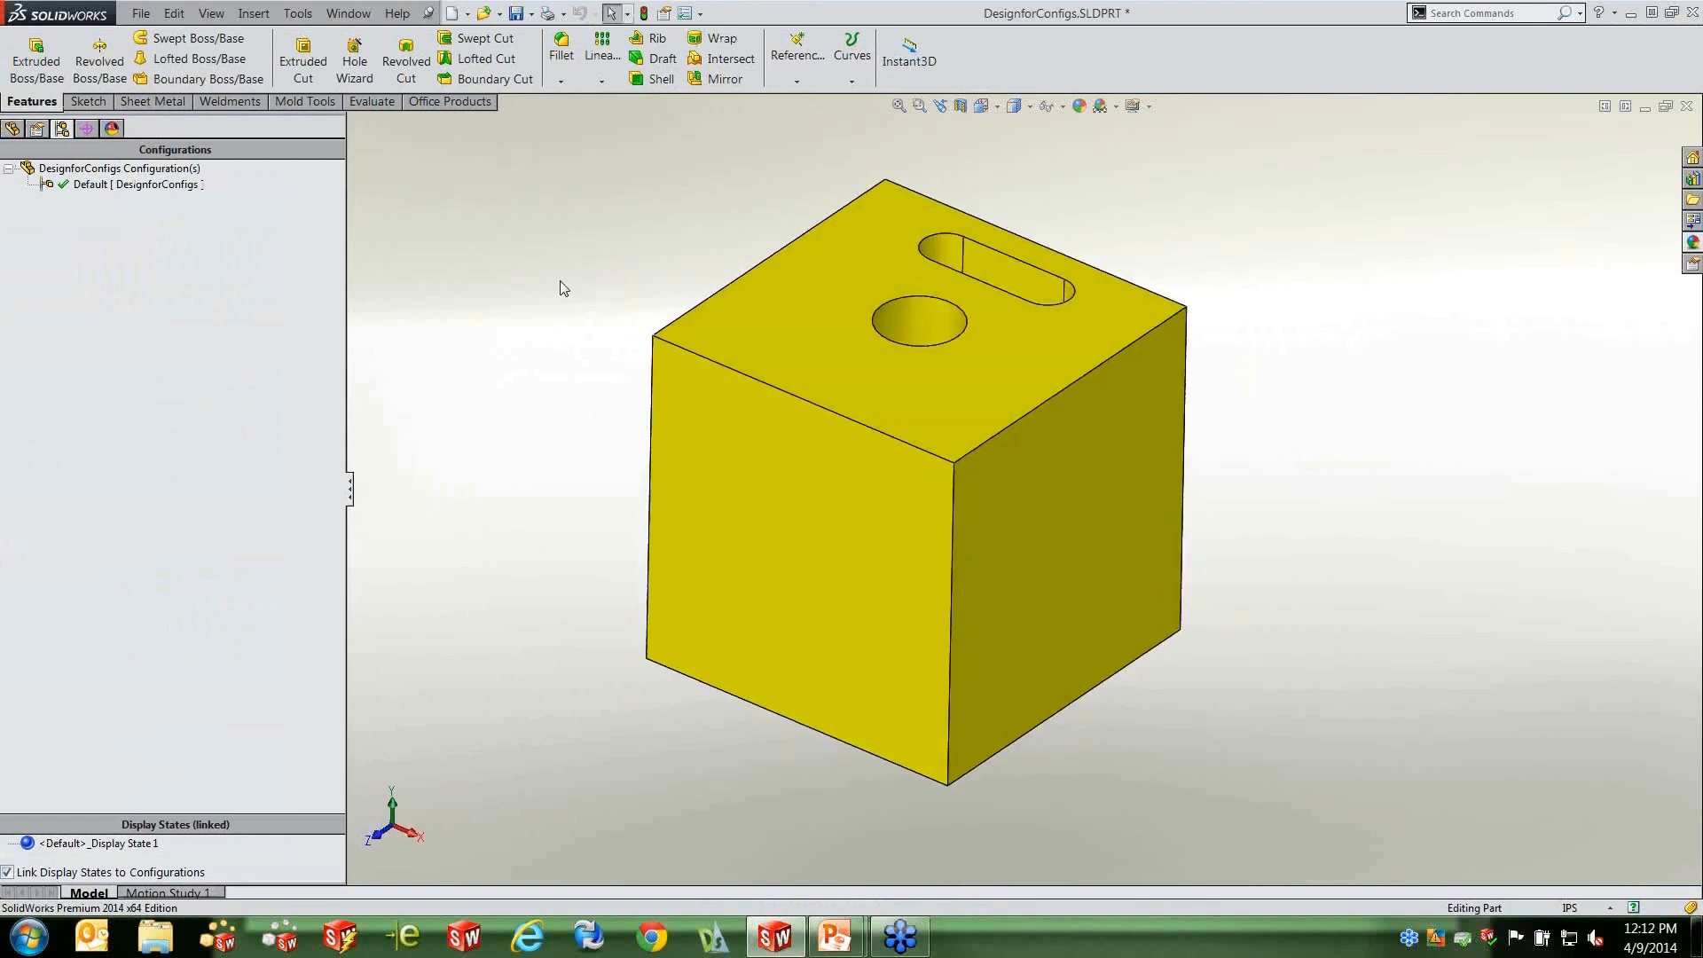
click(13, 128)
middle_drag(1322, 411, 1315, 381)
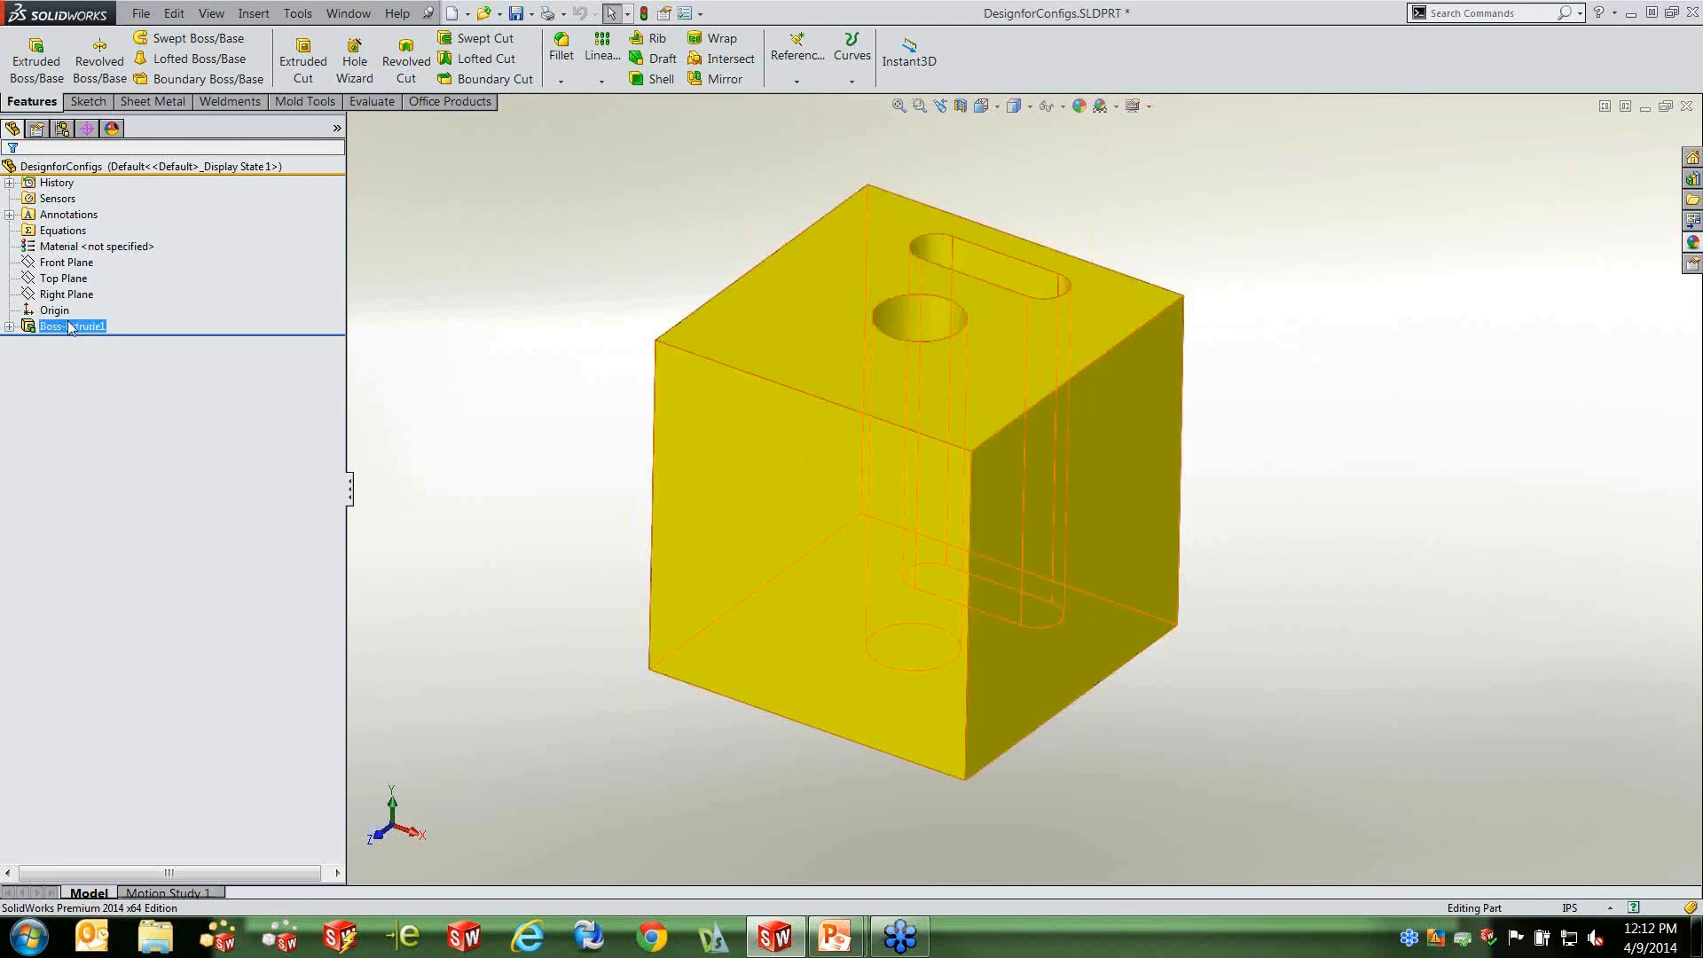
click(123, 334)
click(552, 264)
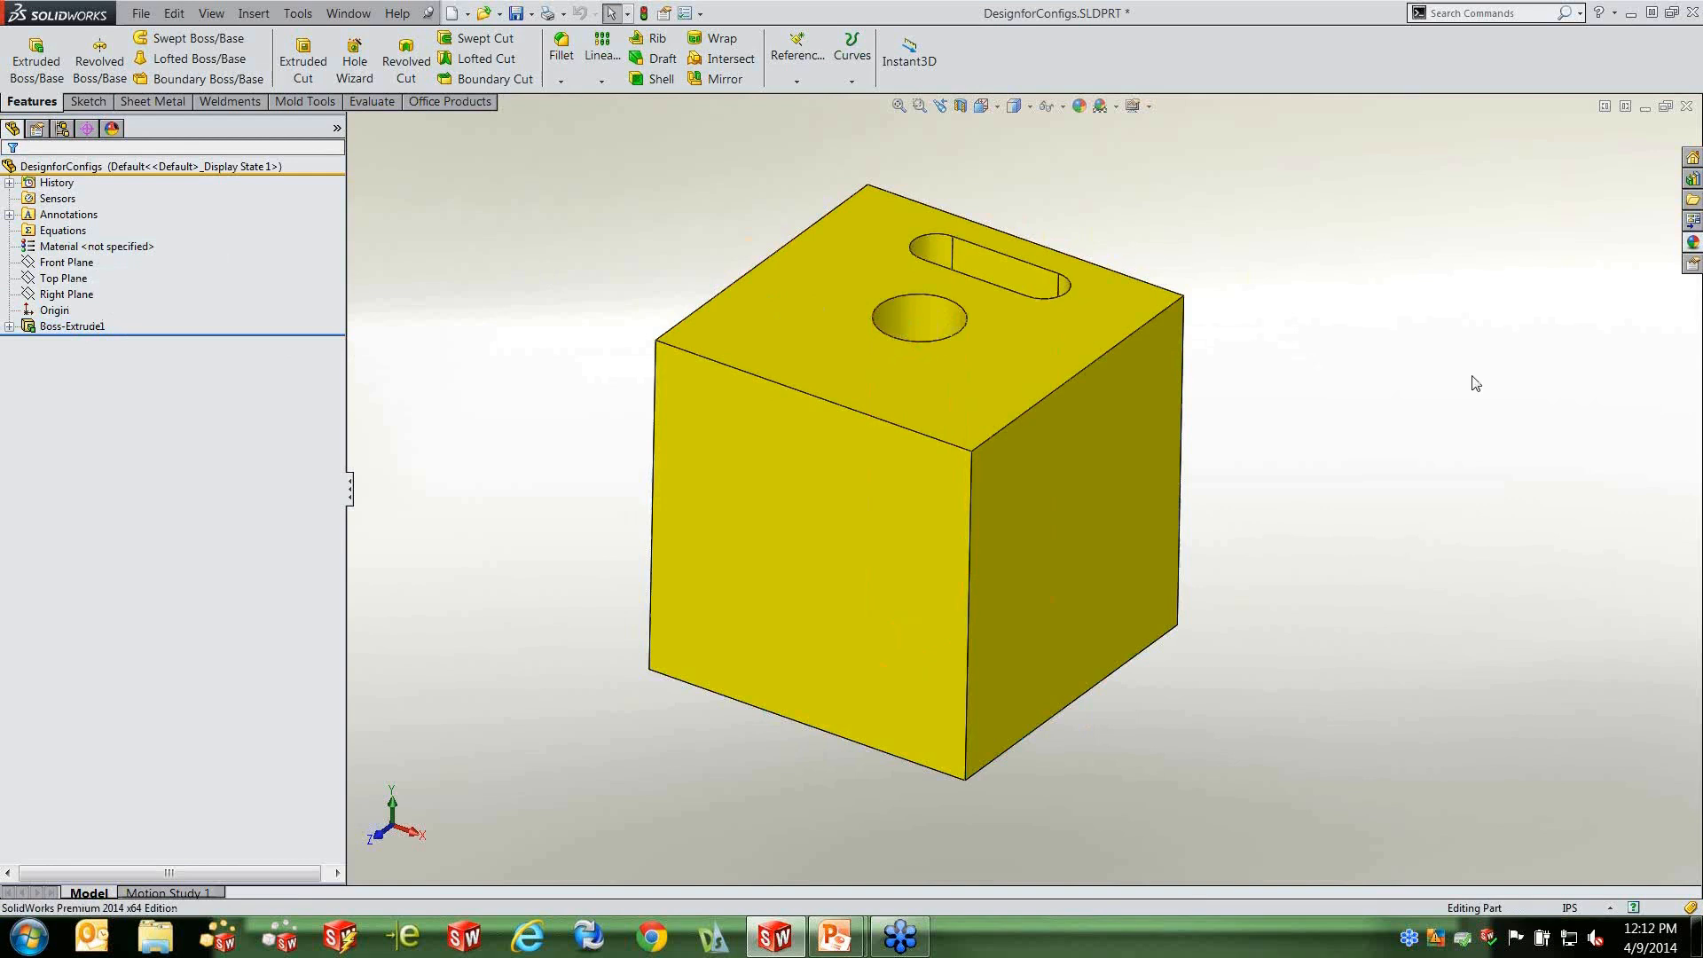
click(9, 326)
click(55, 343)
right_click(55, 343)
click(79, 301)
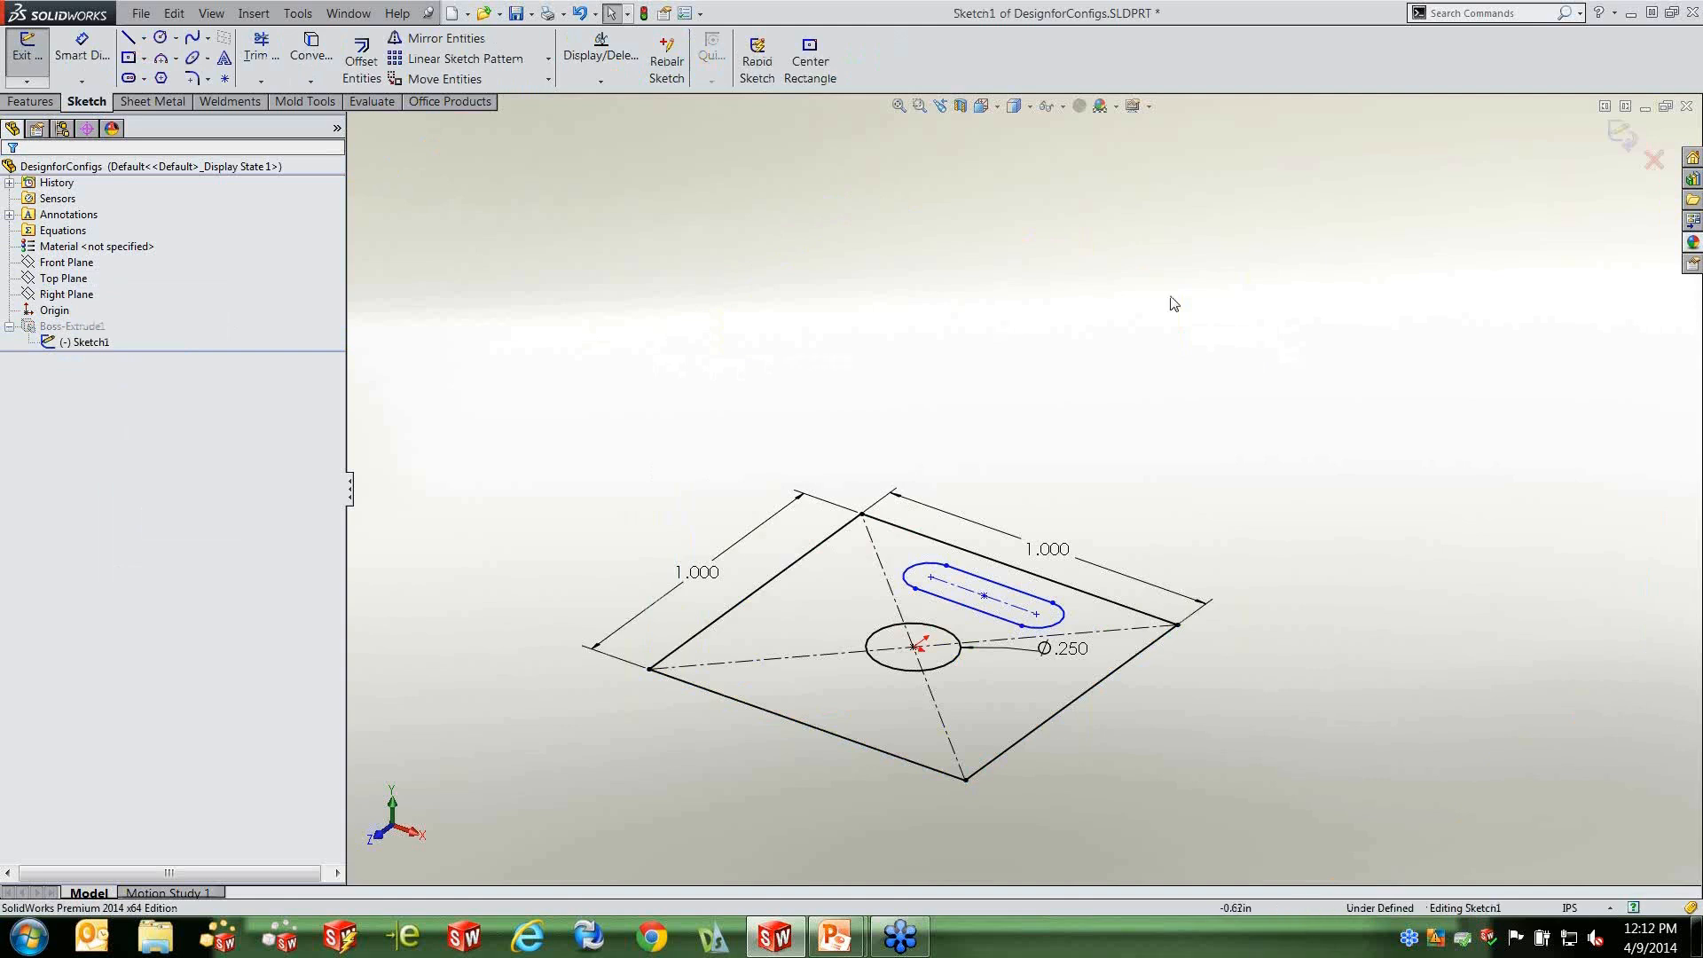
click(1621, 134)
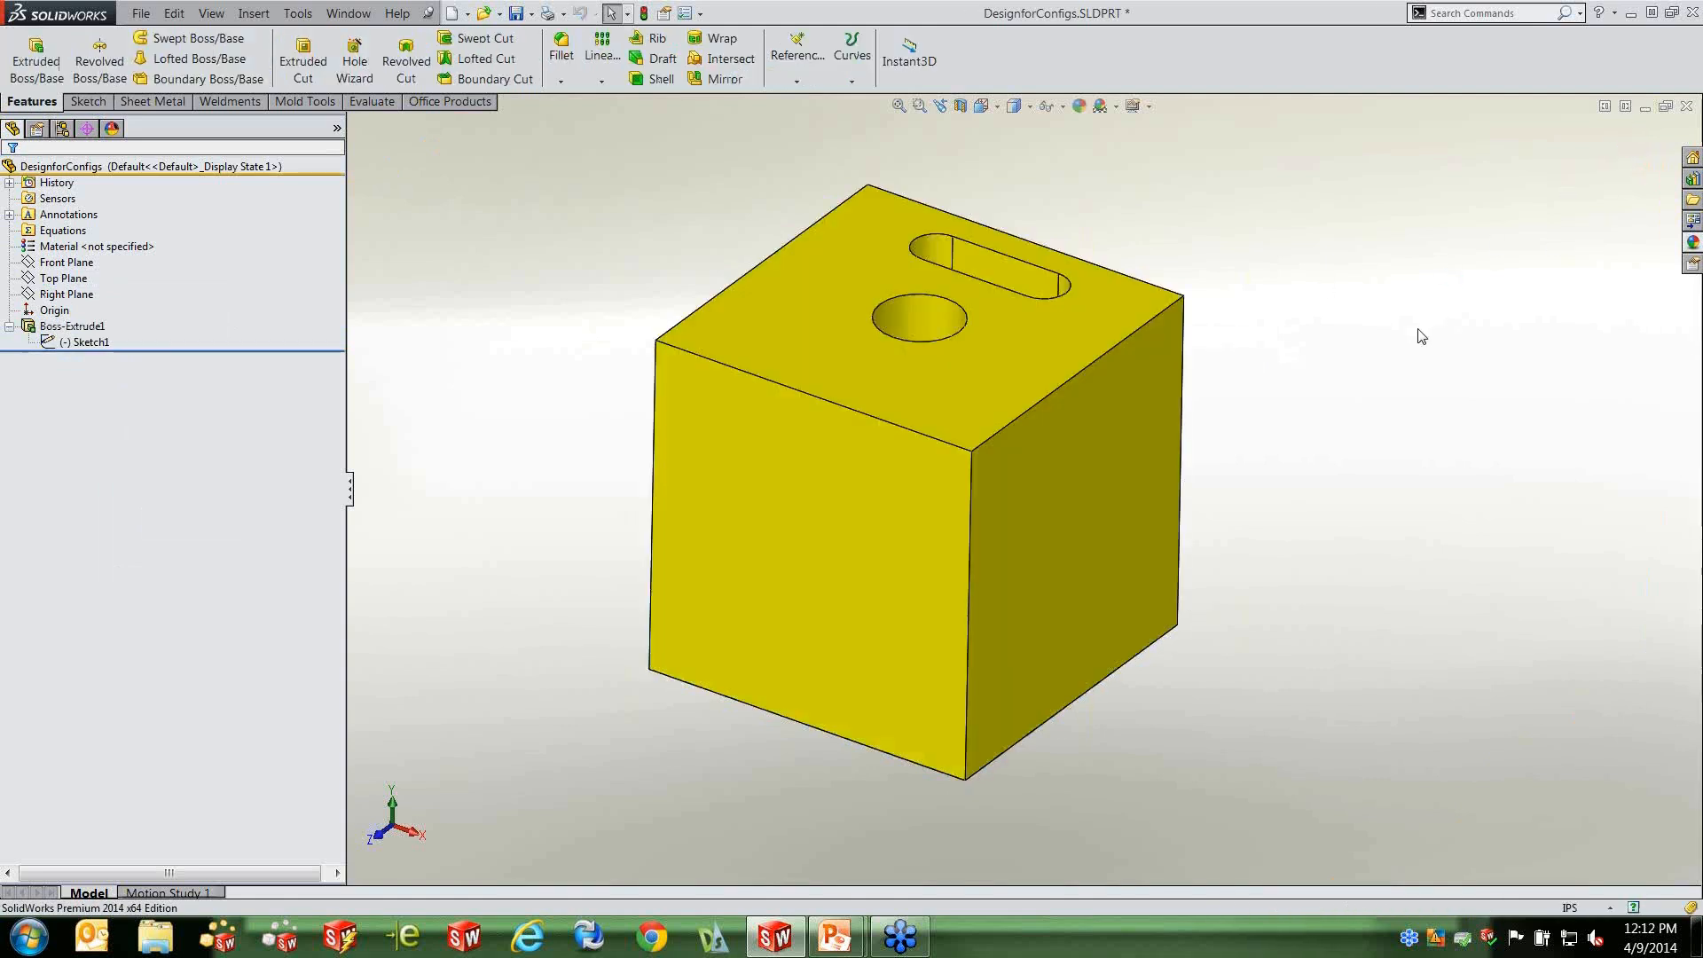
key(f)
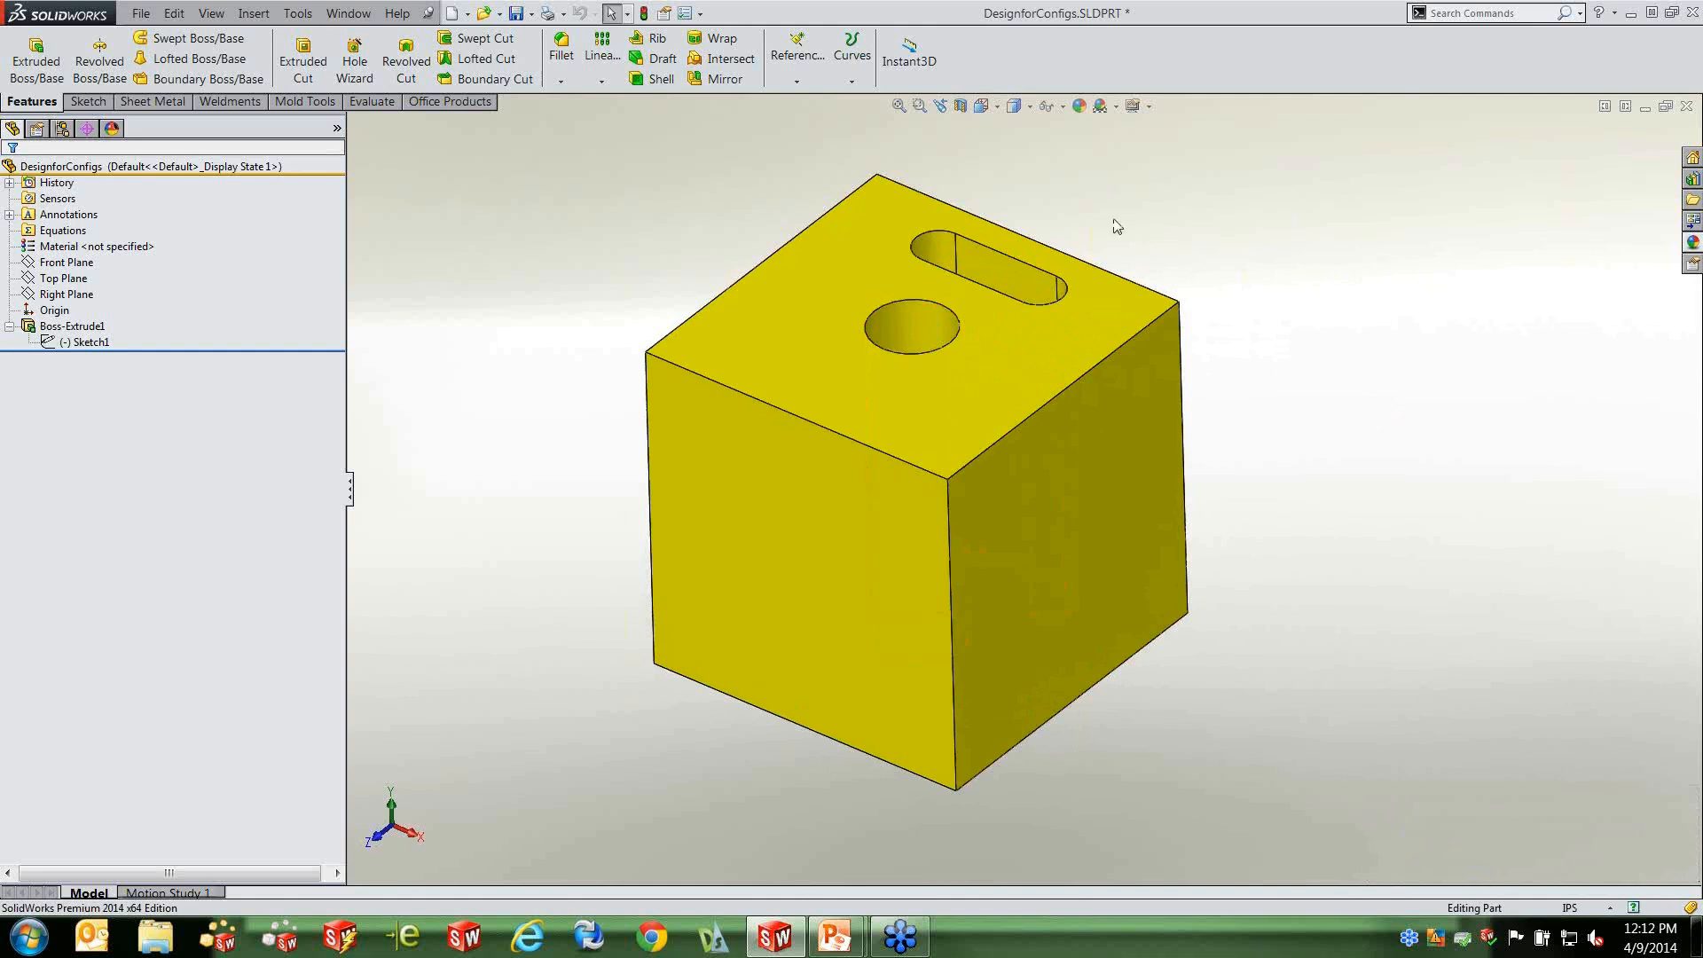
Close the DesignforConfigs part and open the Start part.
click(1686, 106)
click(831, 501)
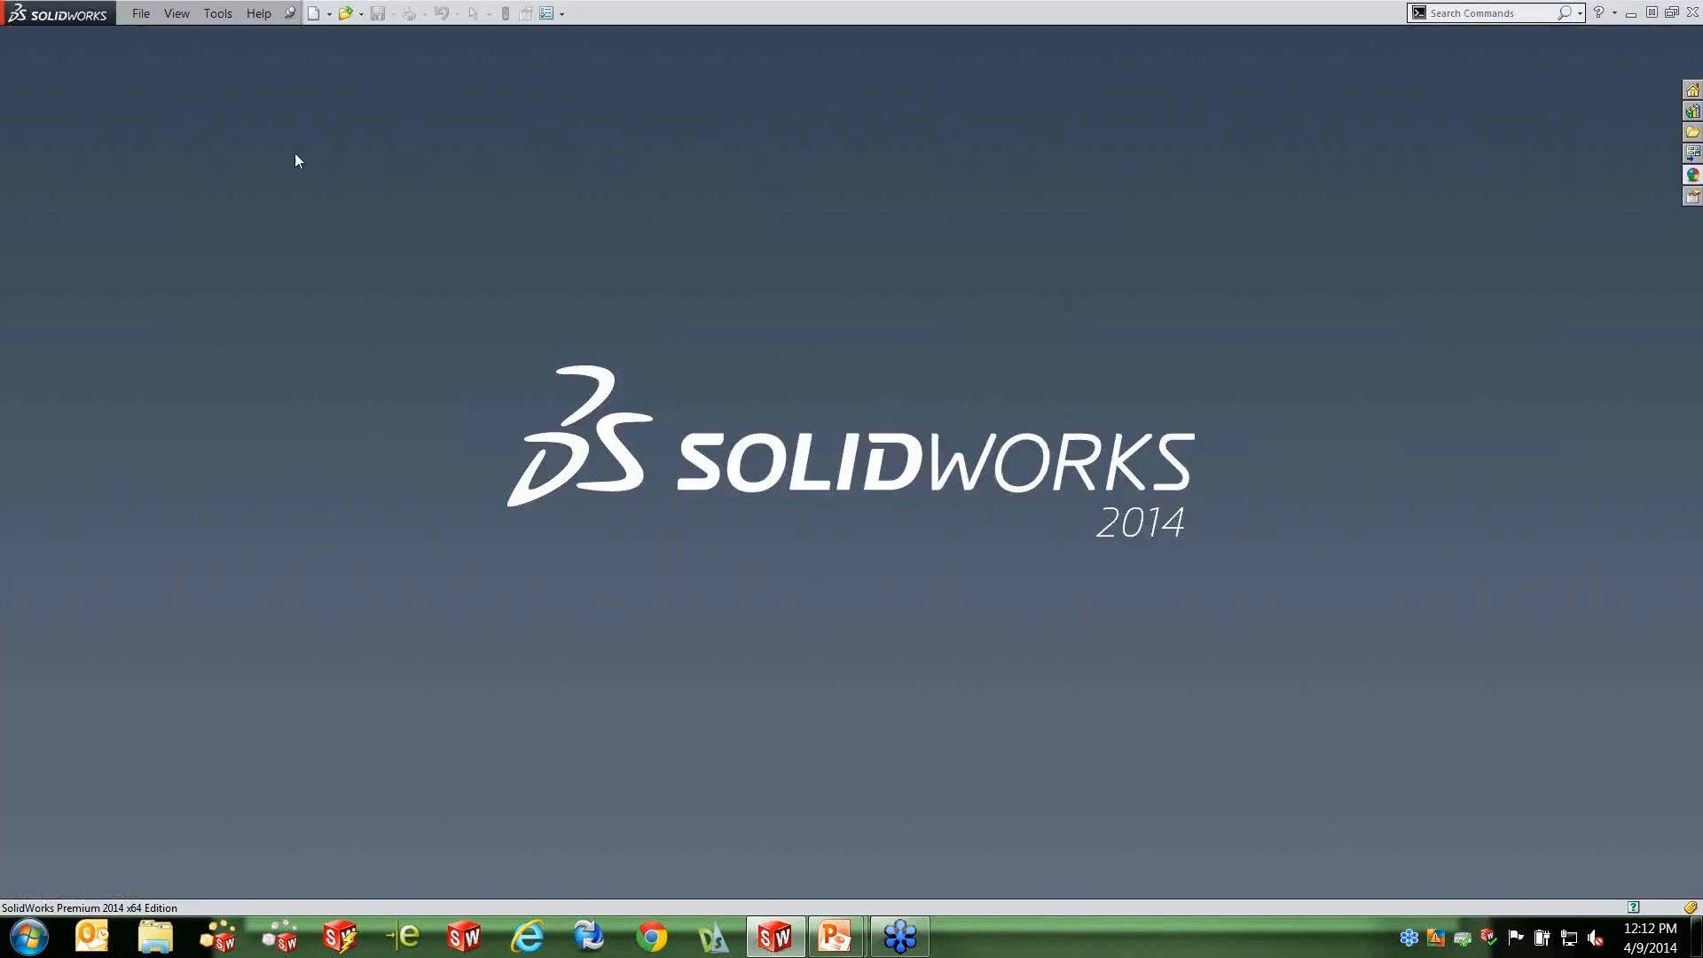
click(144, 15)
click(190, 84)
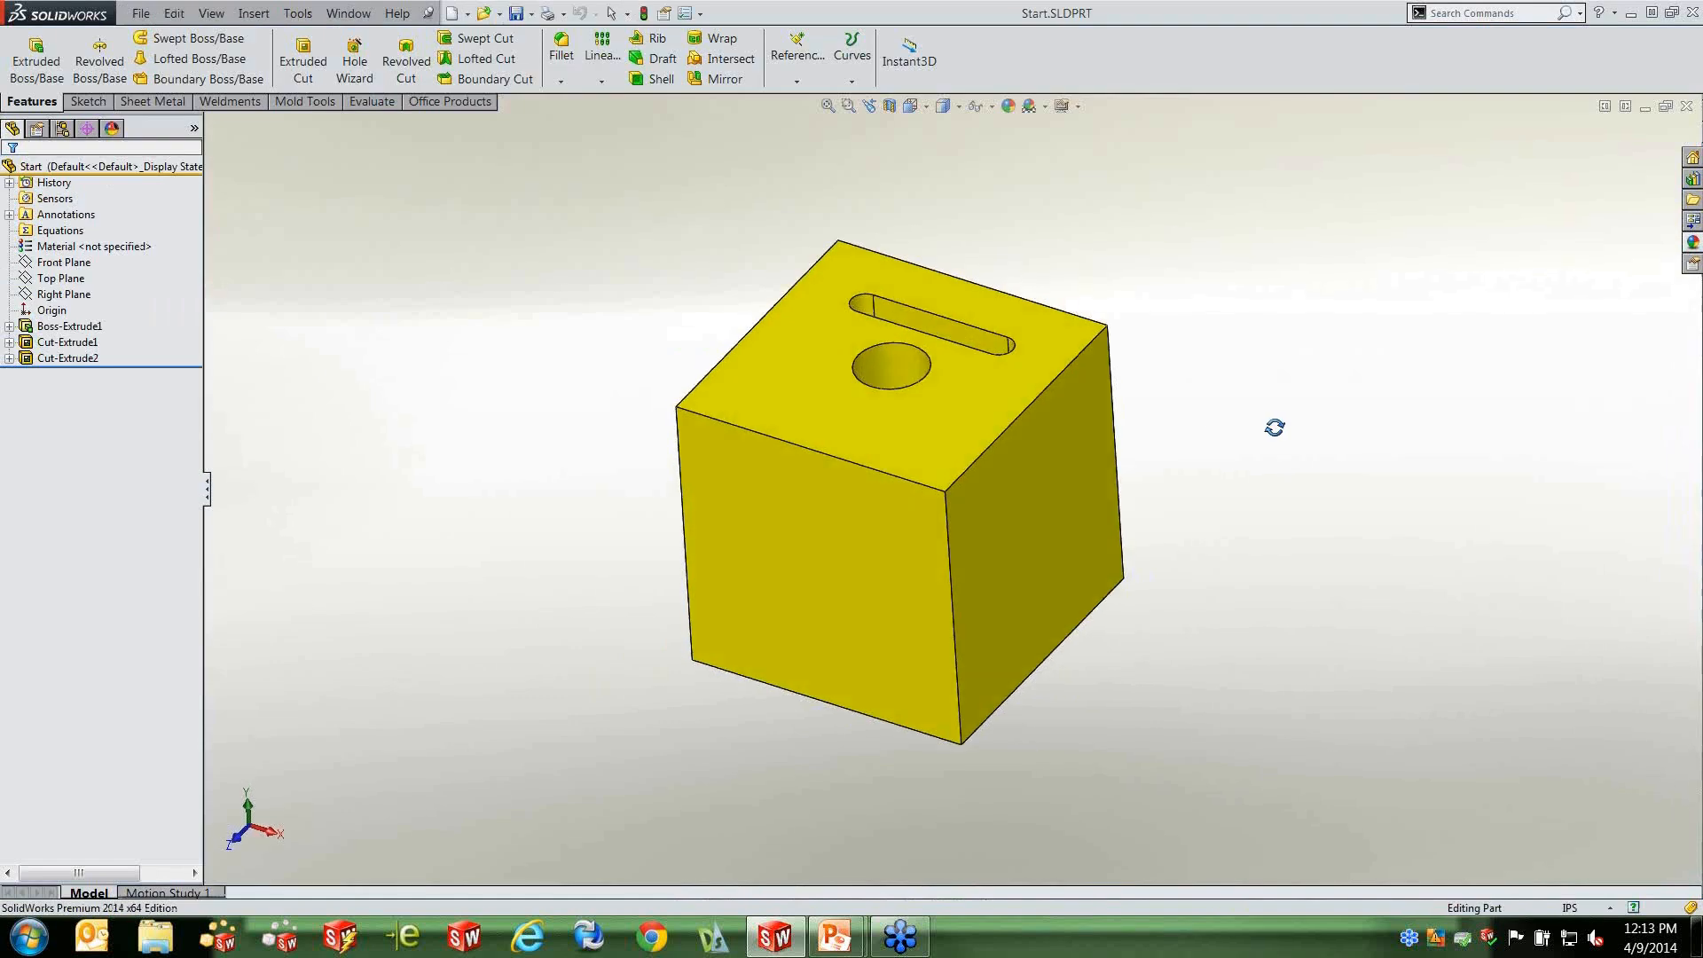
Examine the separate cut features for the round hole and the slot in the feature tree.
click(69, 327)
ctrl+click(66, 343)
click(67, 343)
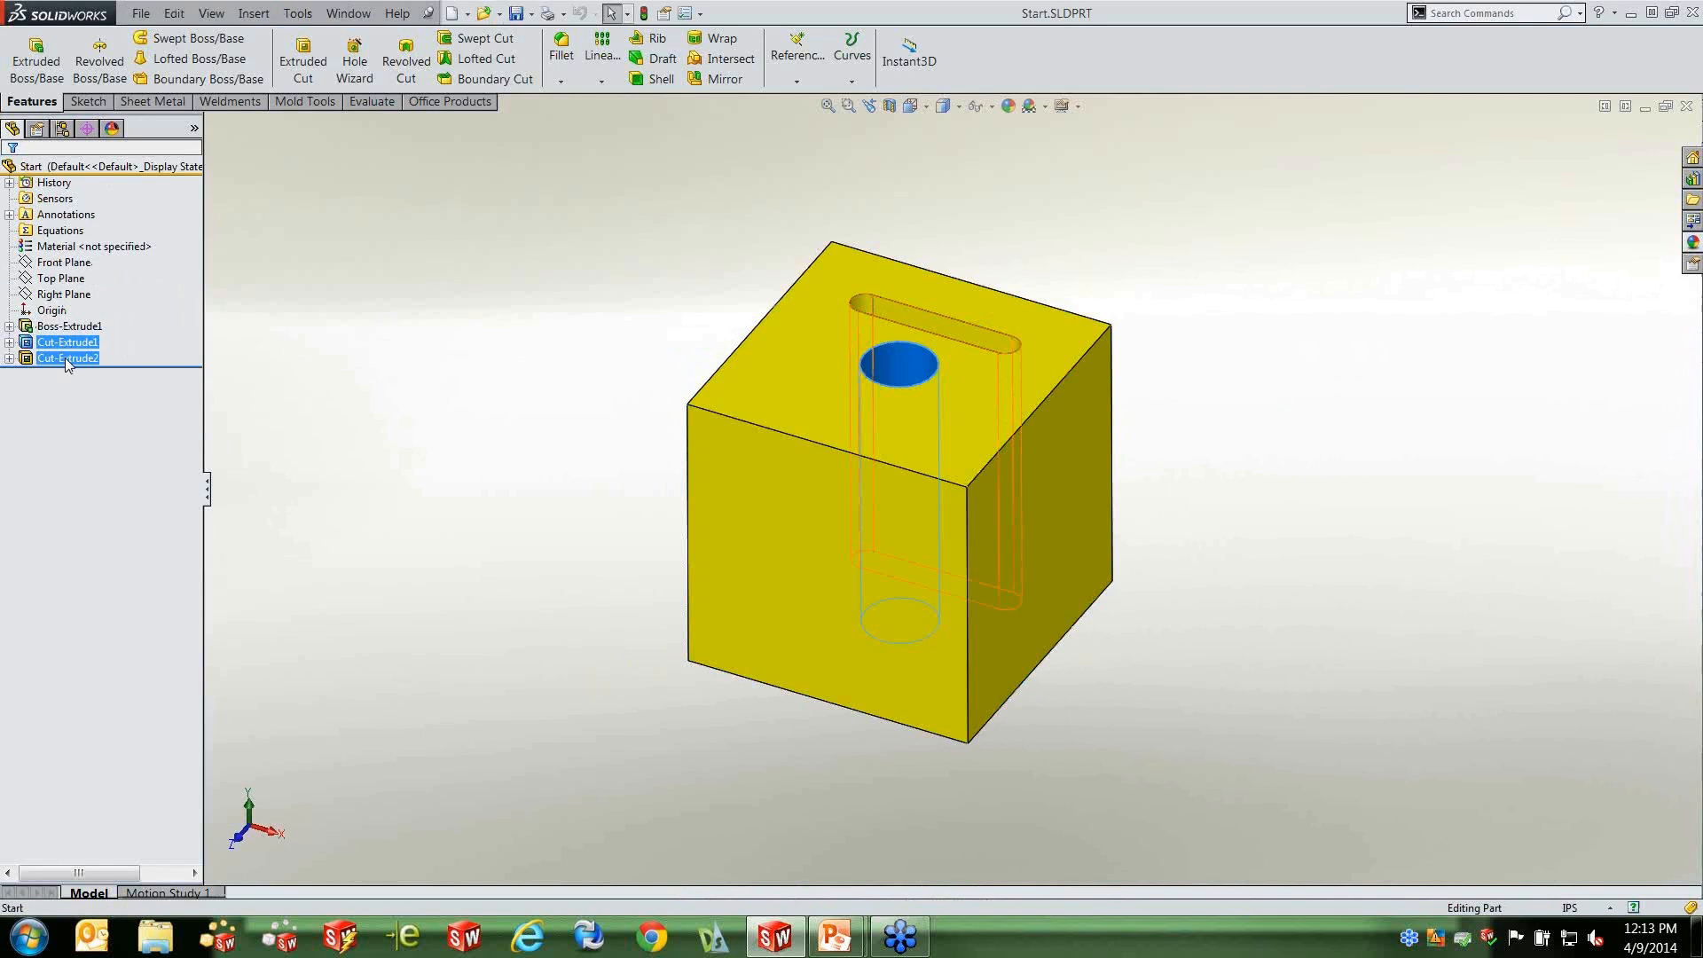
click(68, 359)
click(399, 399)
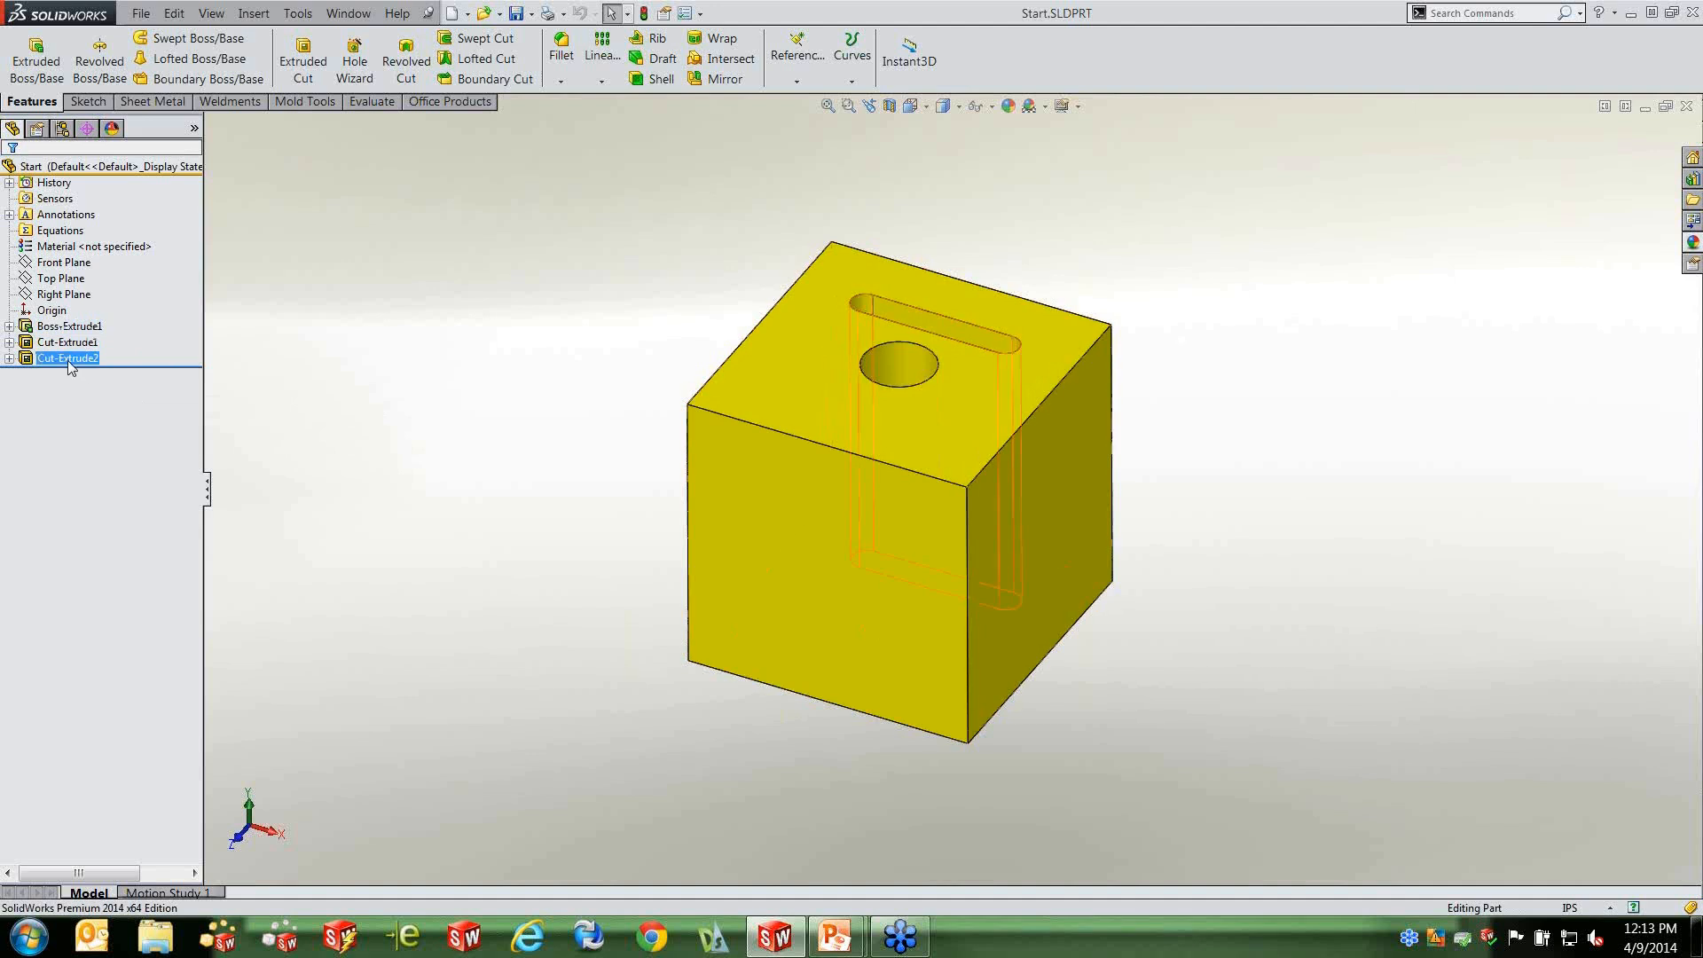
middle_drag(528, 563, 517, 528)
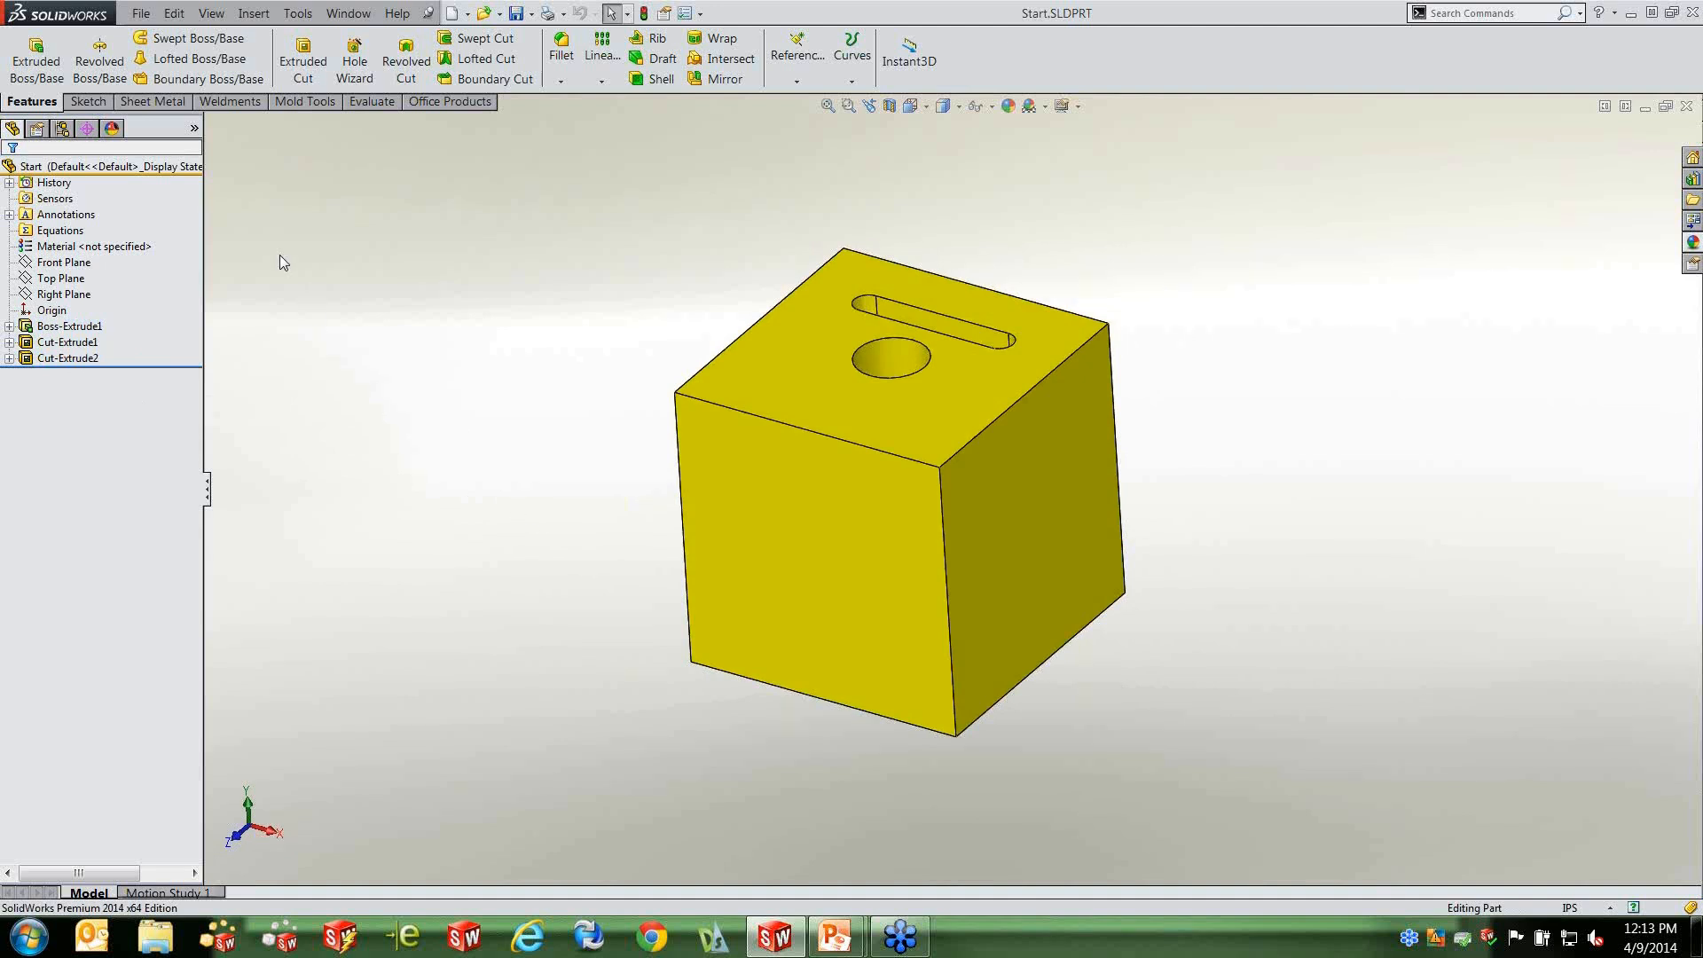
Rename the Boss-Extrude1 feature as Base.
click(74, 328)
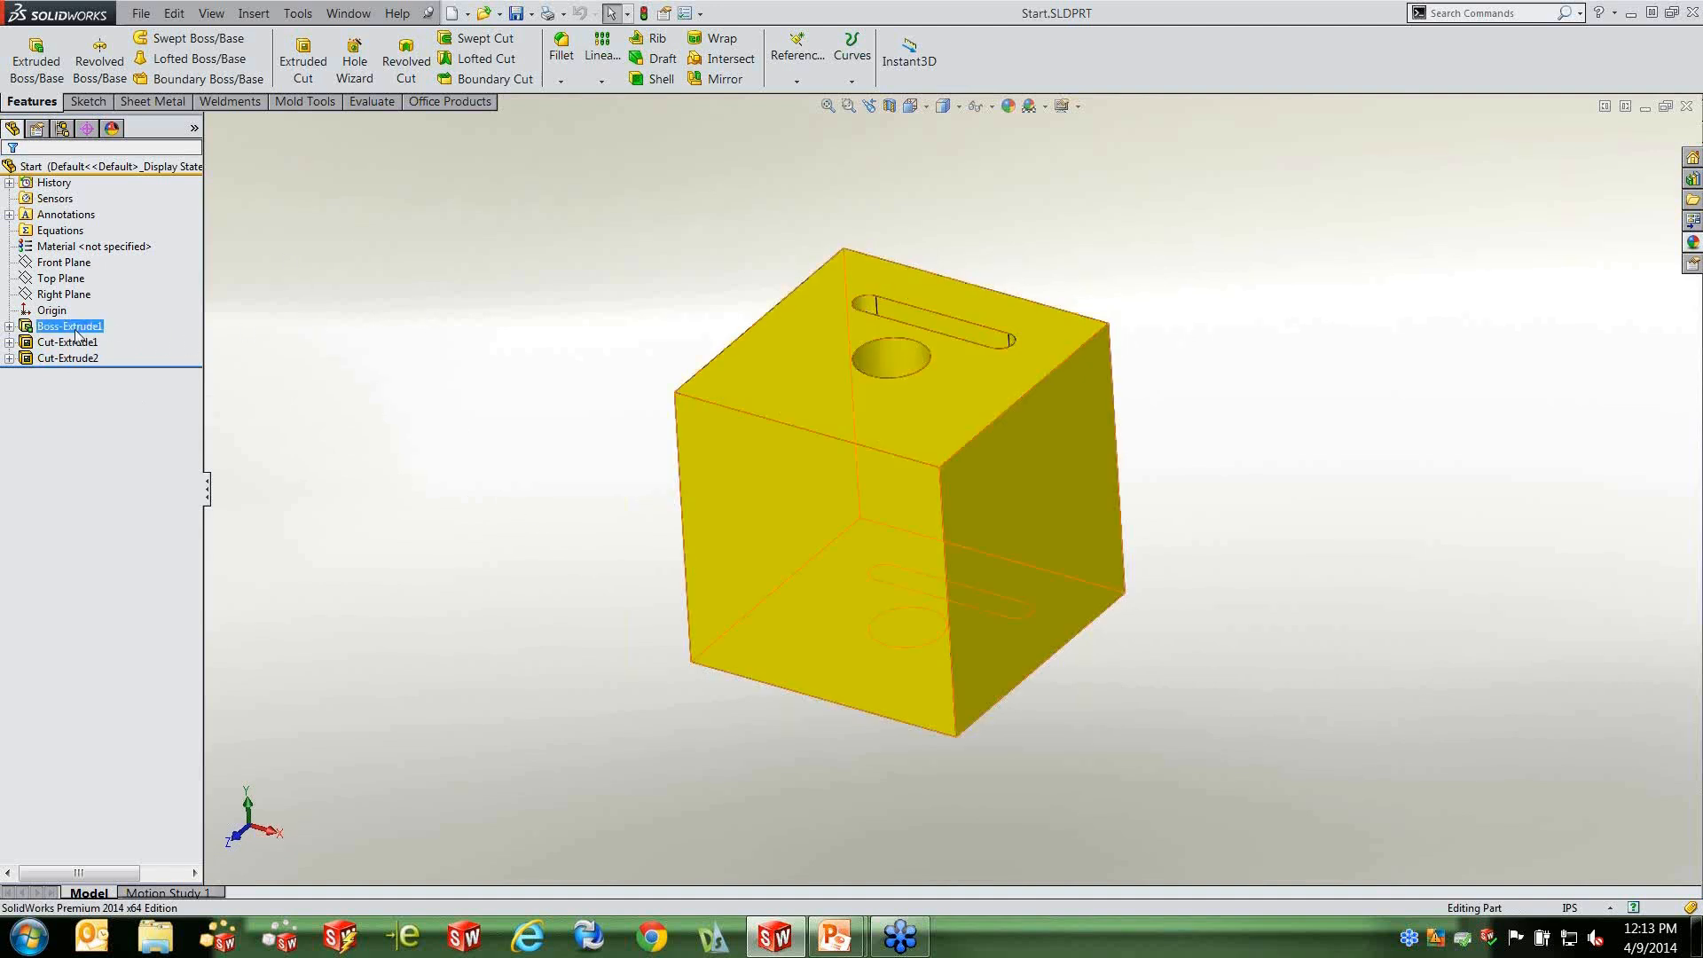
click(76, 328)
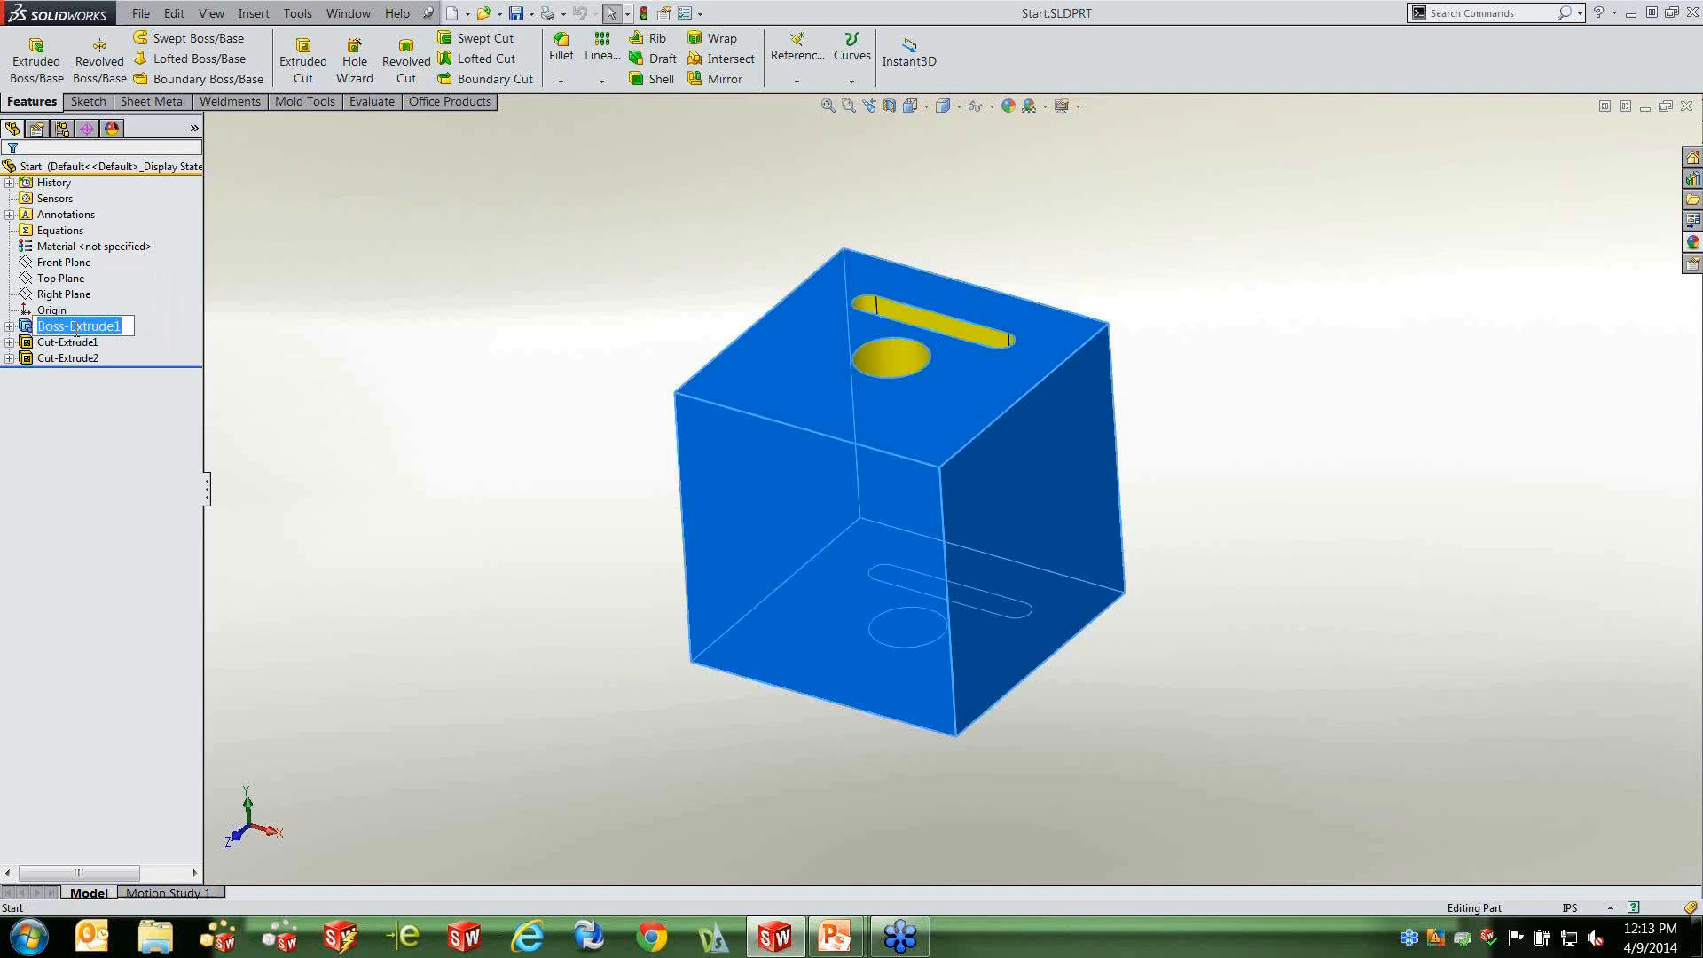
text(Base)
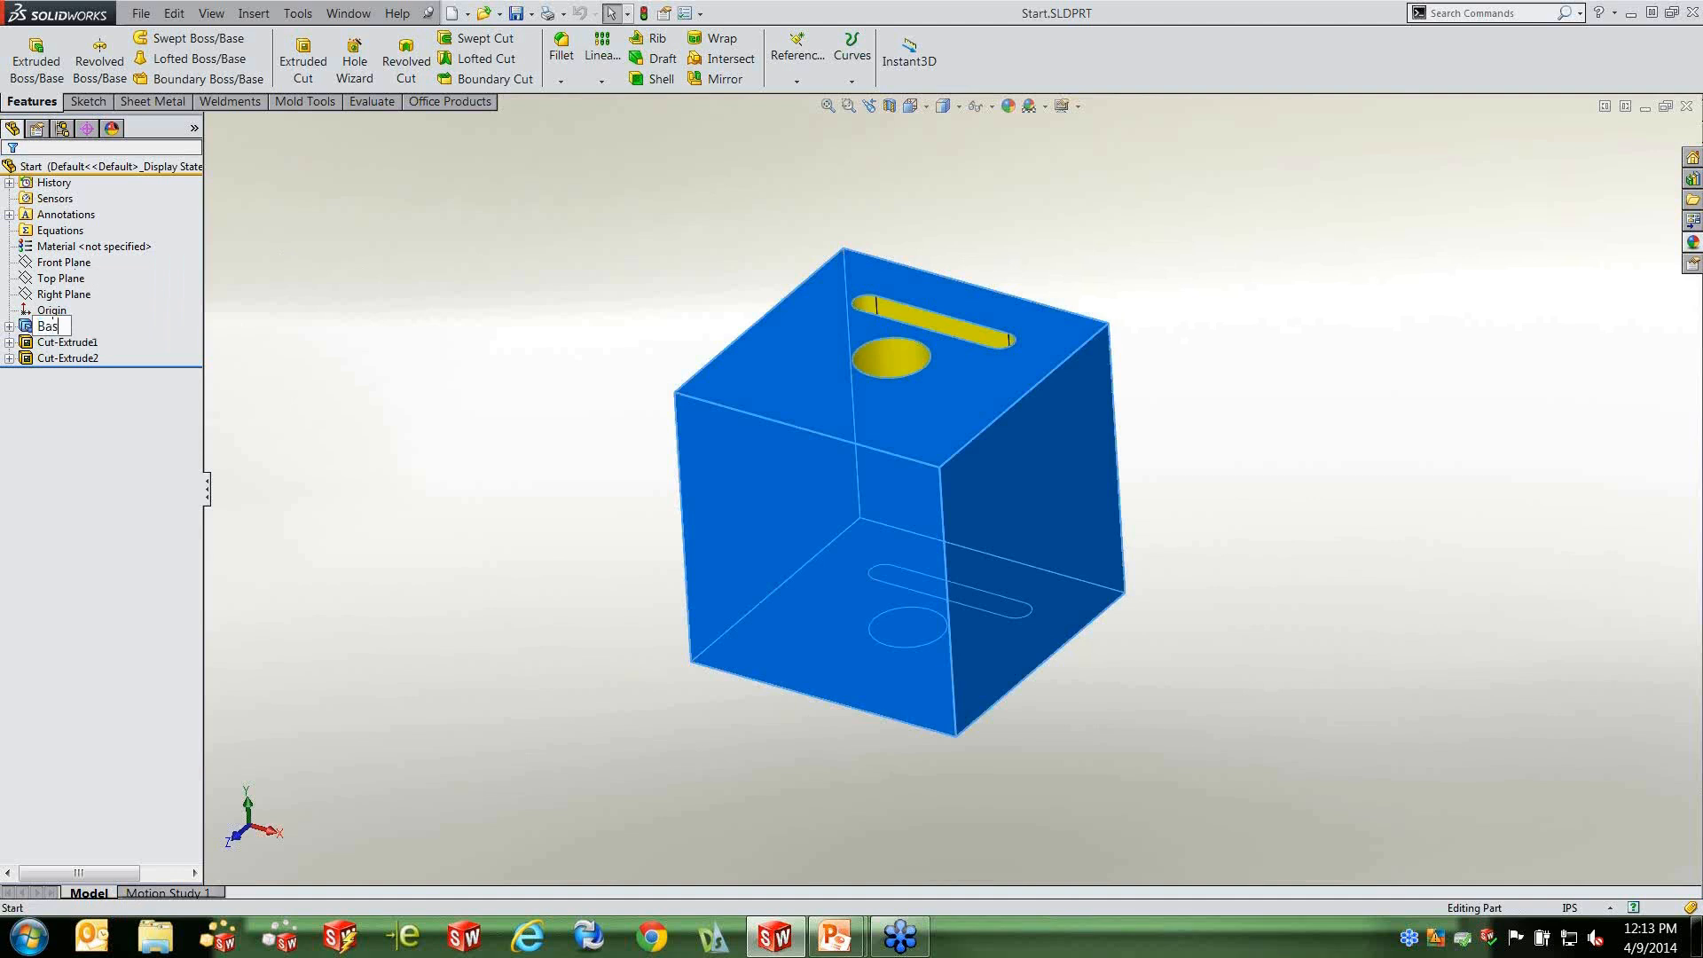
click(257, 369)
Rename the Cut-Extrude1 feature as Hole.
click(69, 344)
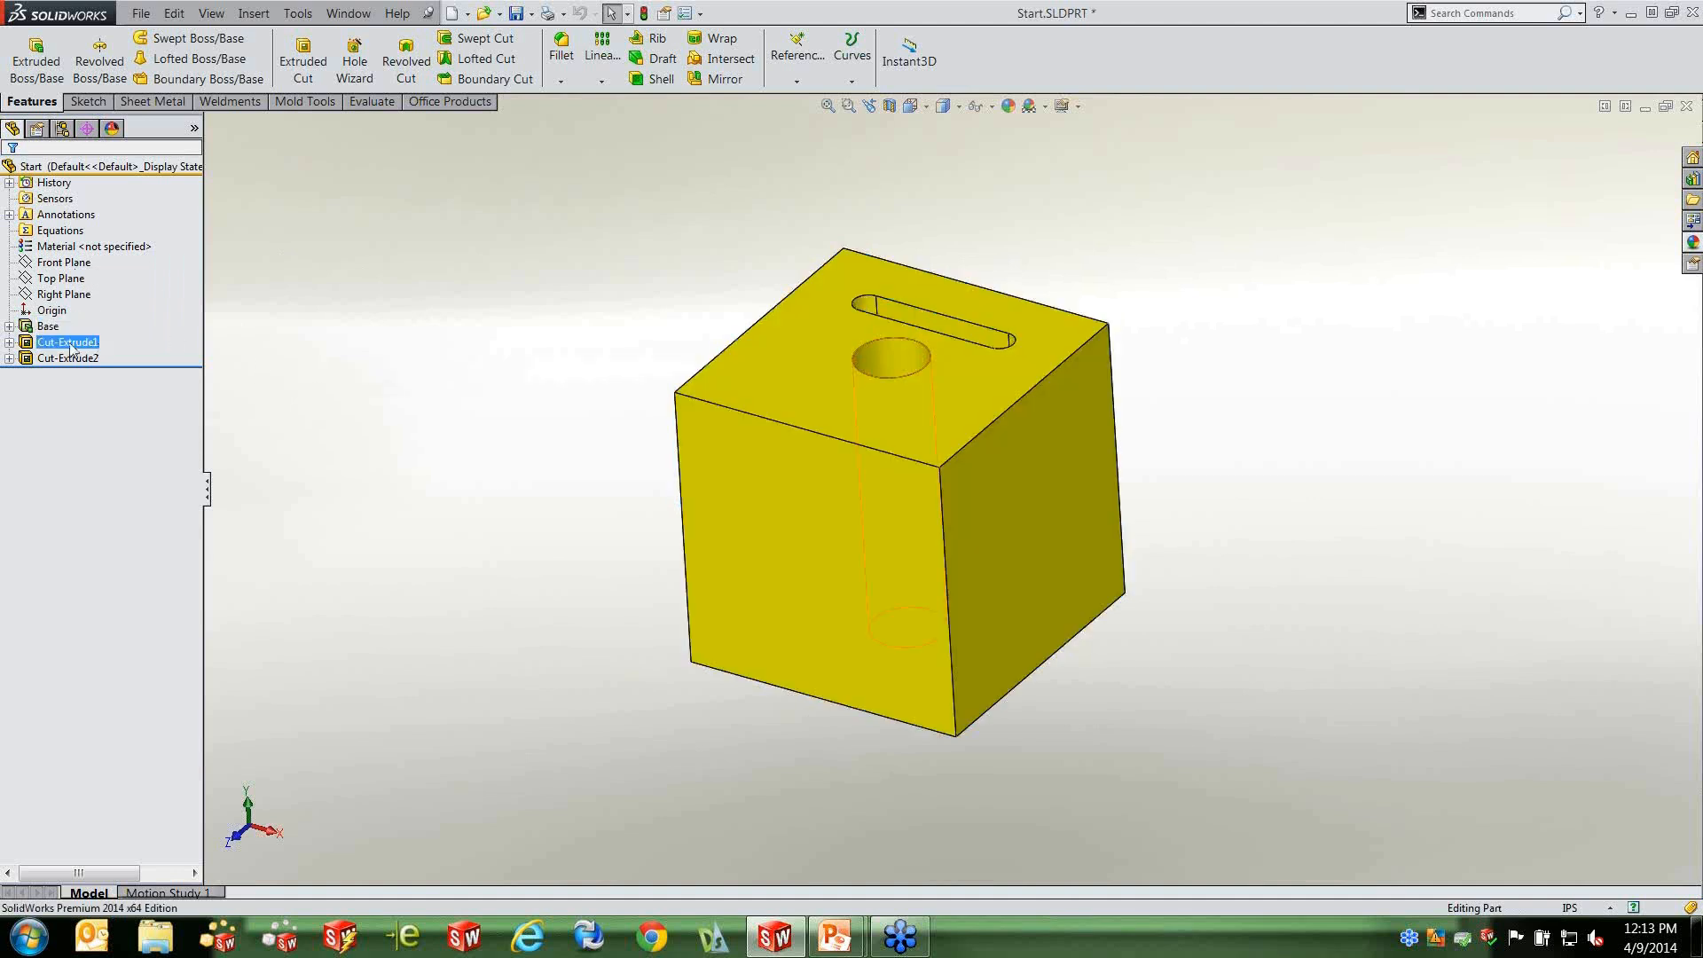
click(69, 344)
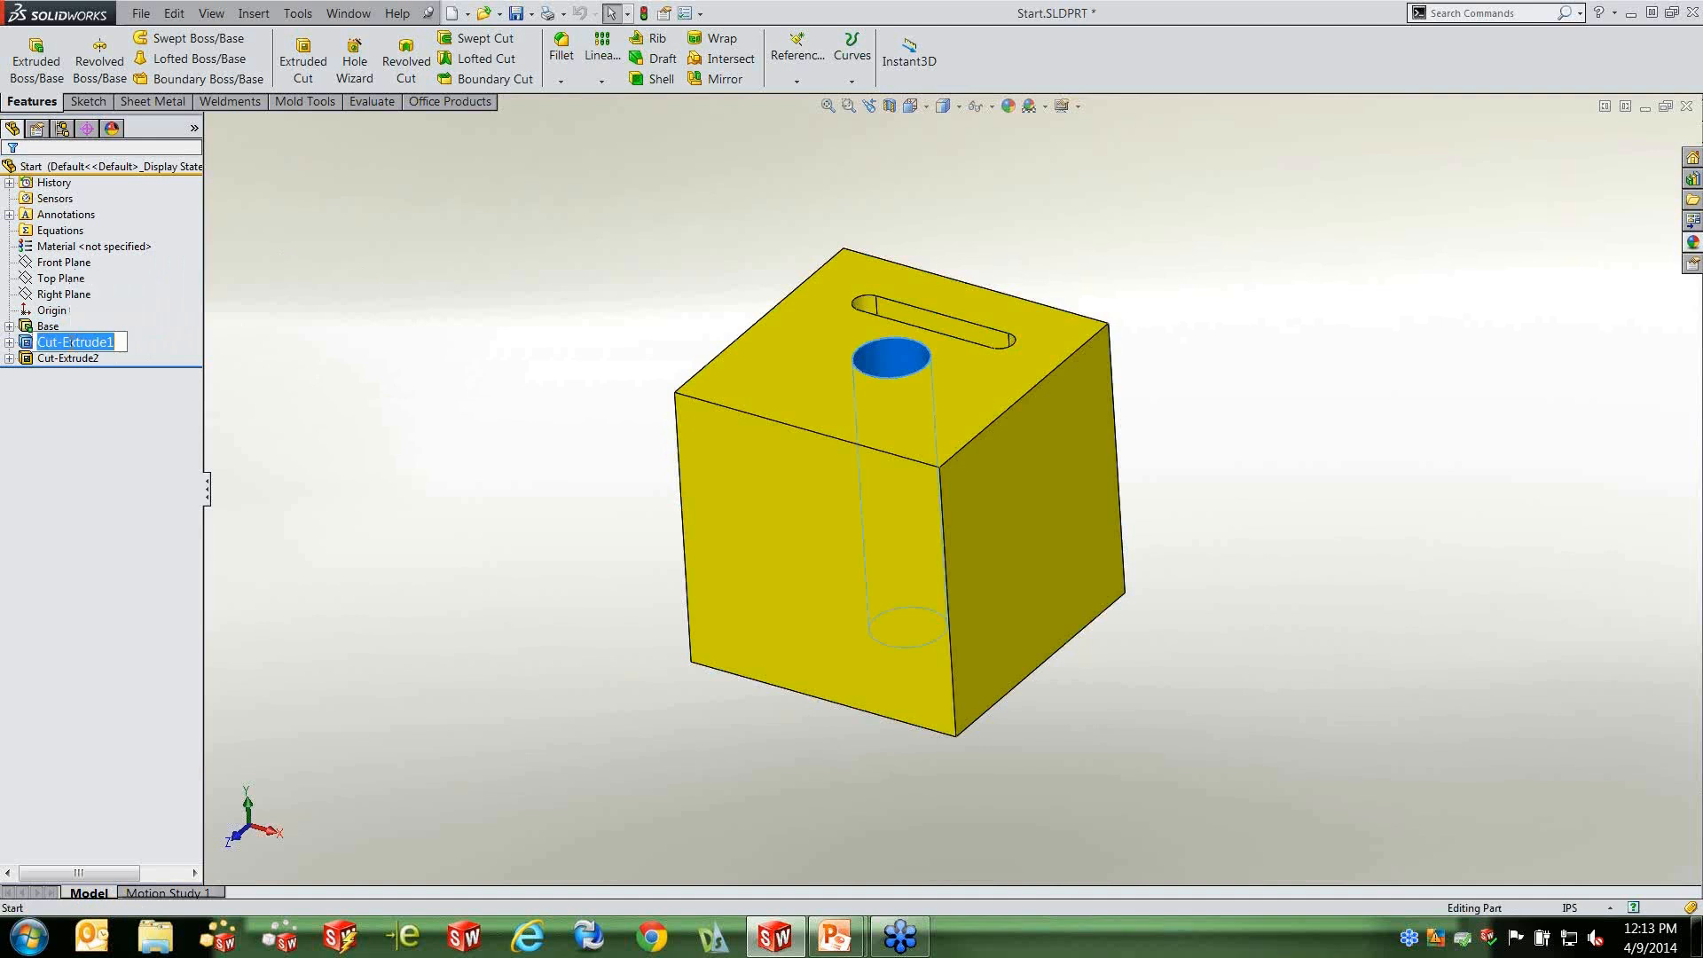
text(Hole)
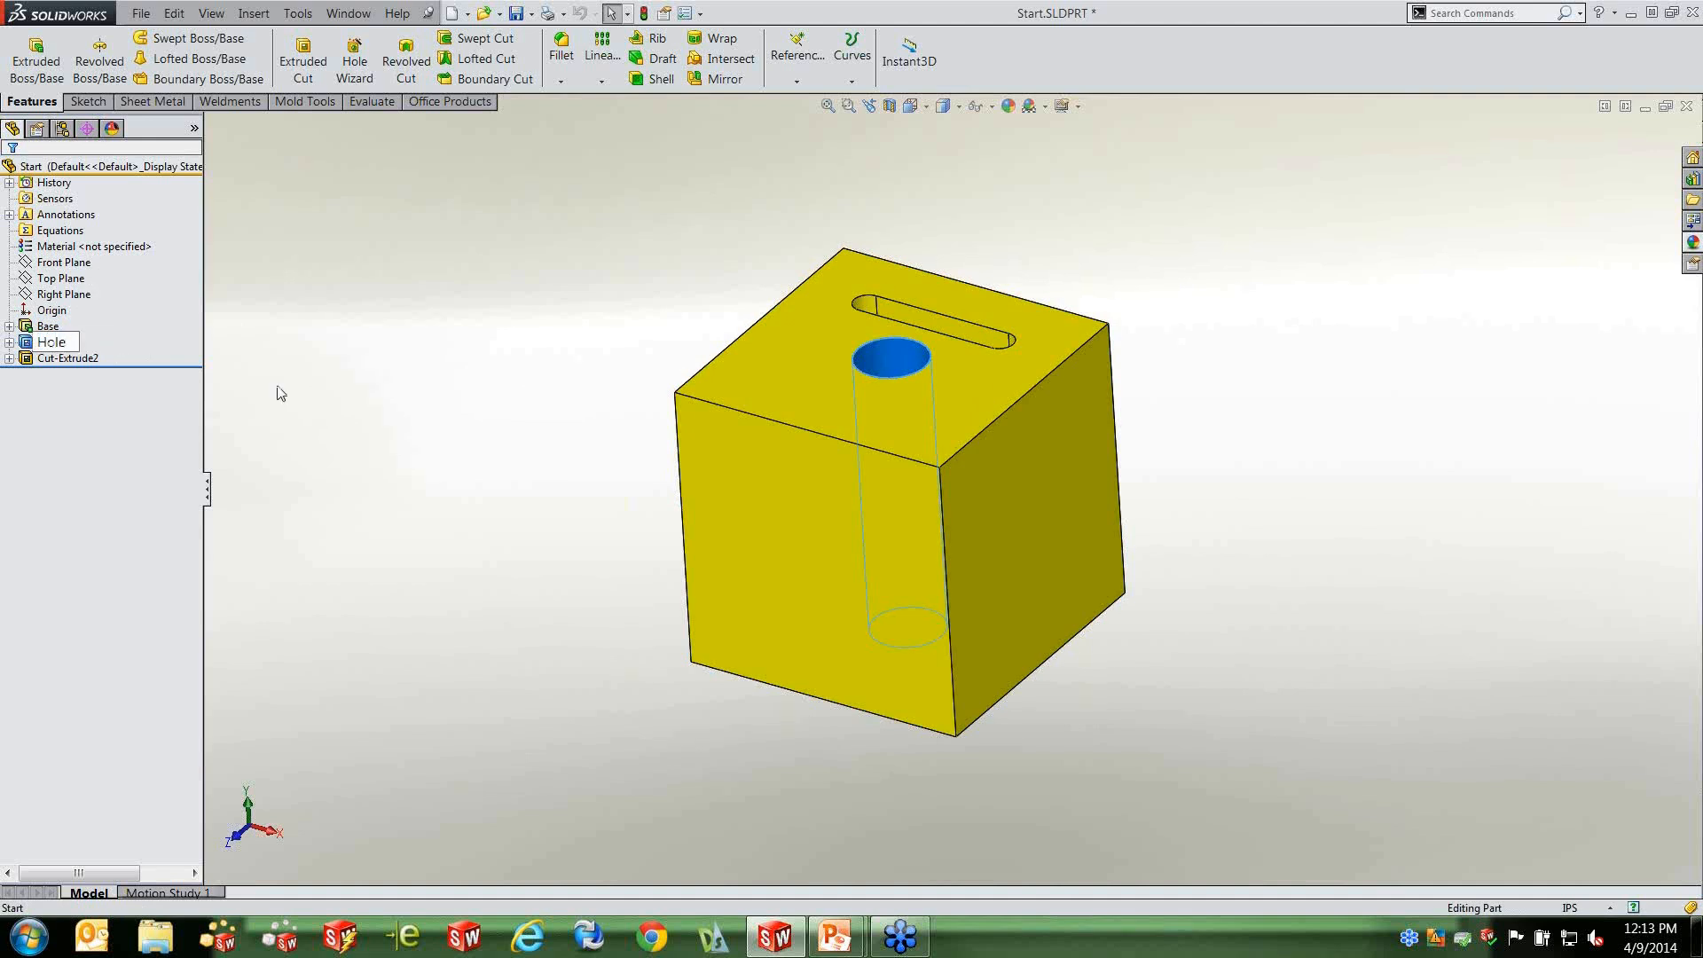
click(379, 426)
Rename the Cut-Extrude2 feature as Slot.
click(65, 359)
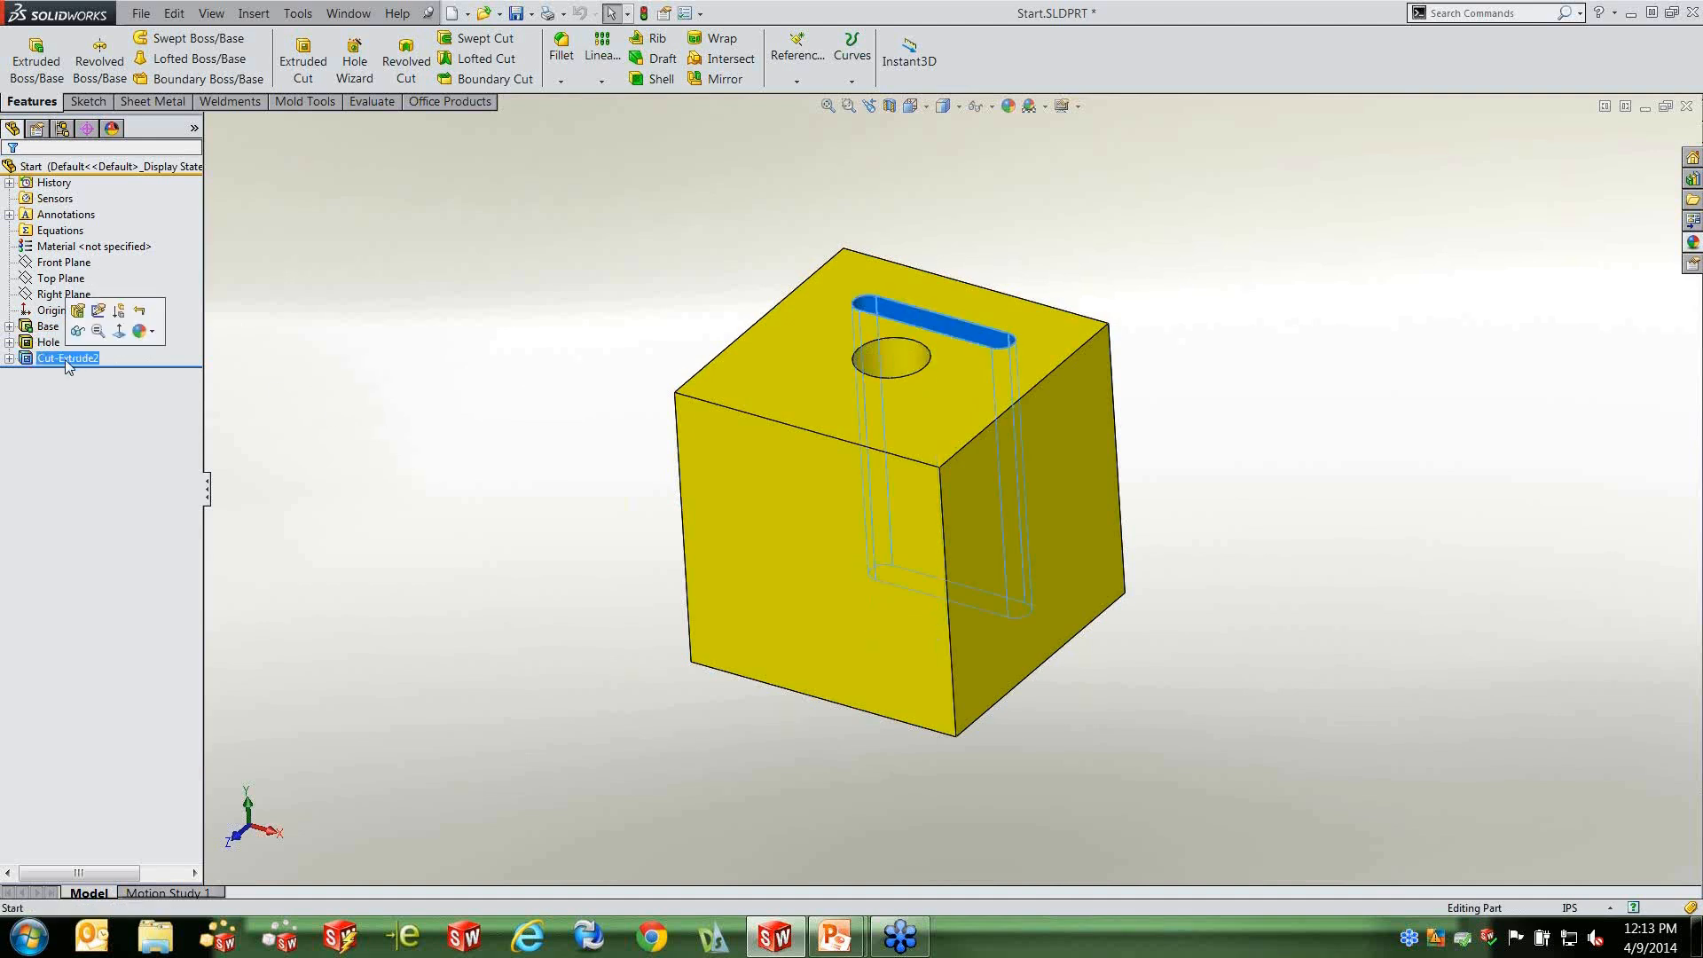
click(67, 360)
text(Slot)
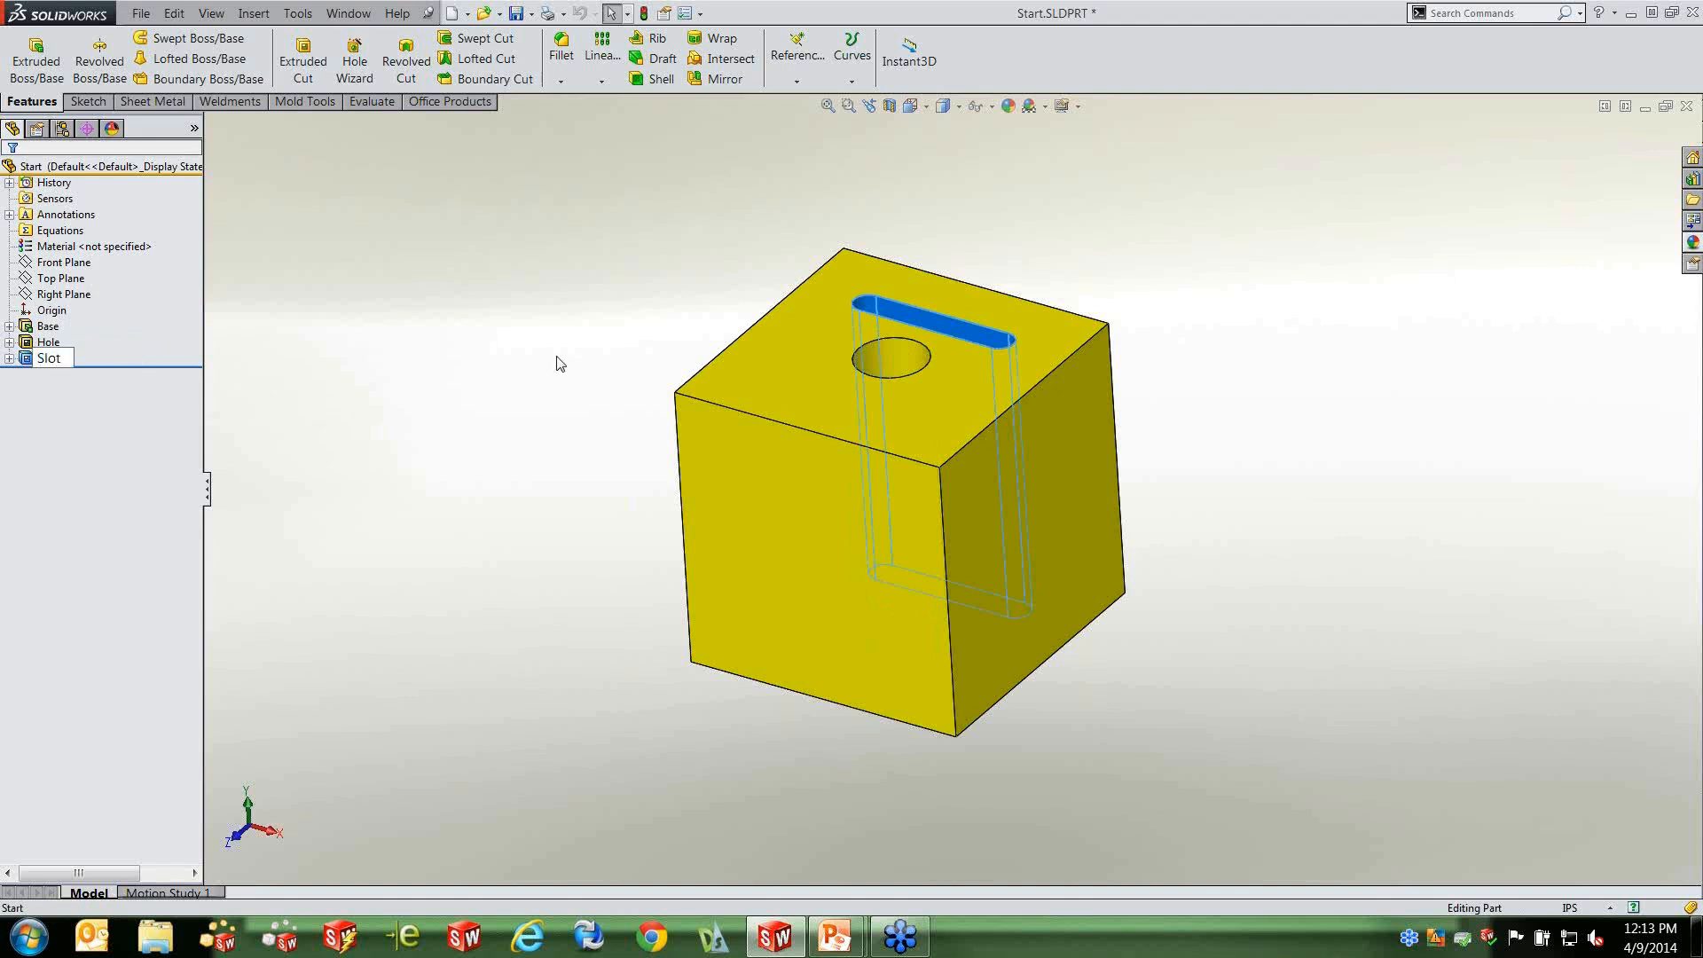
click(560, 365)
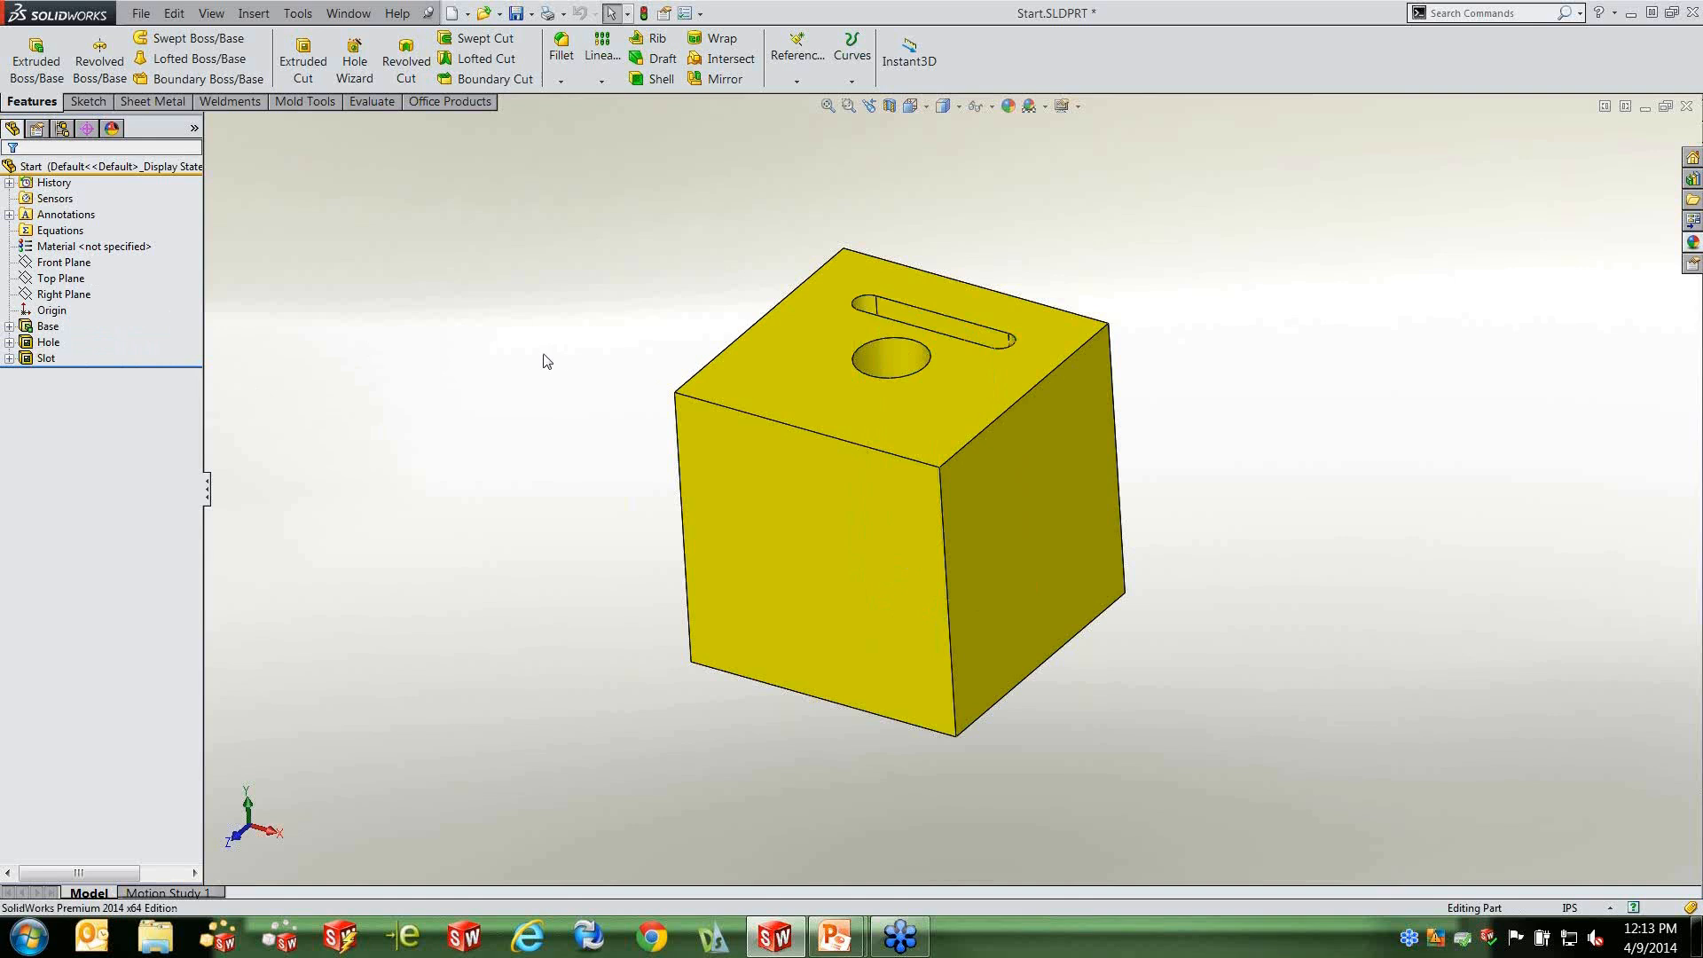
Display the Base feature's dimensions and move its height and depth dimensions clear of the block.
middle_drag(675, 368, 686, 341)
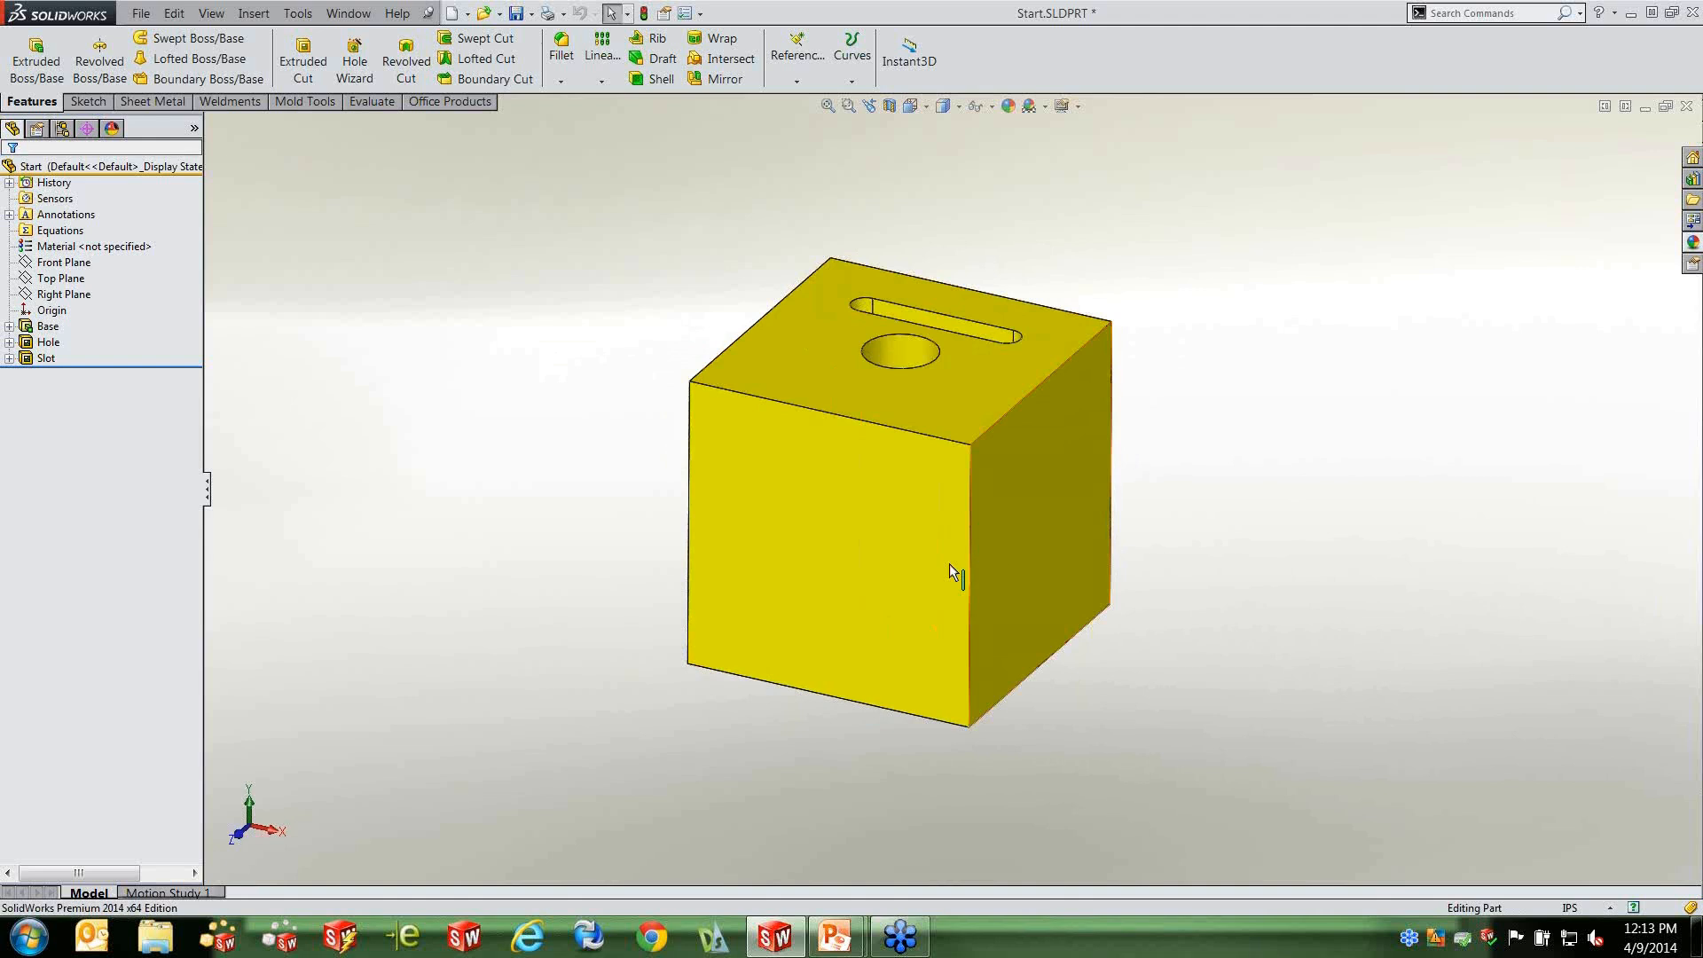
double_click(1082, 486)
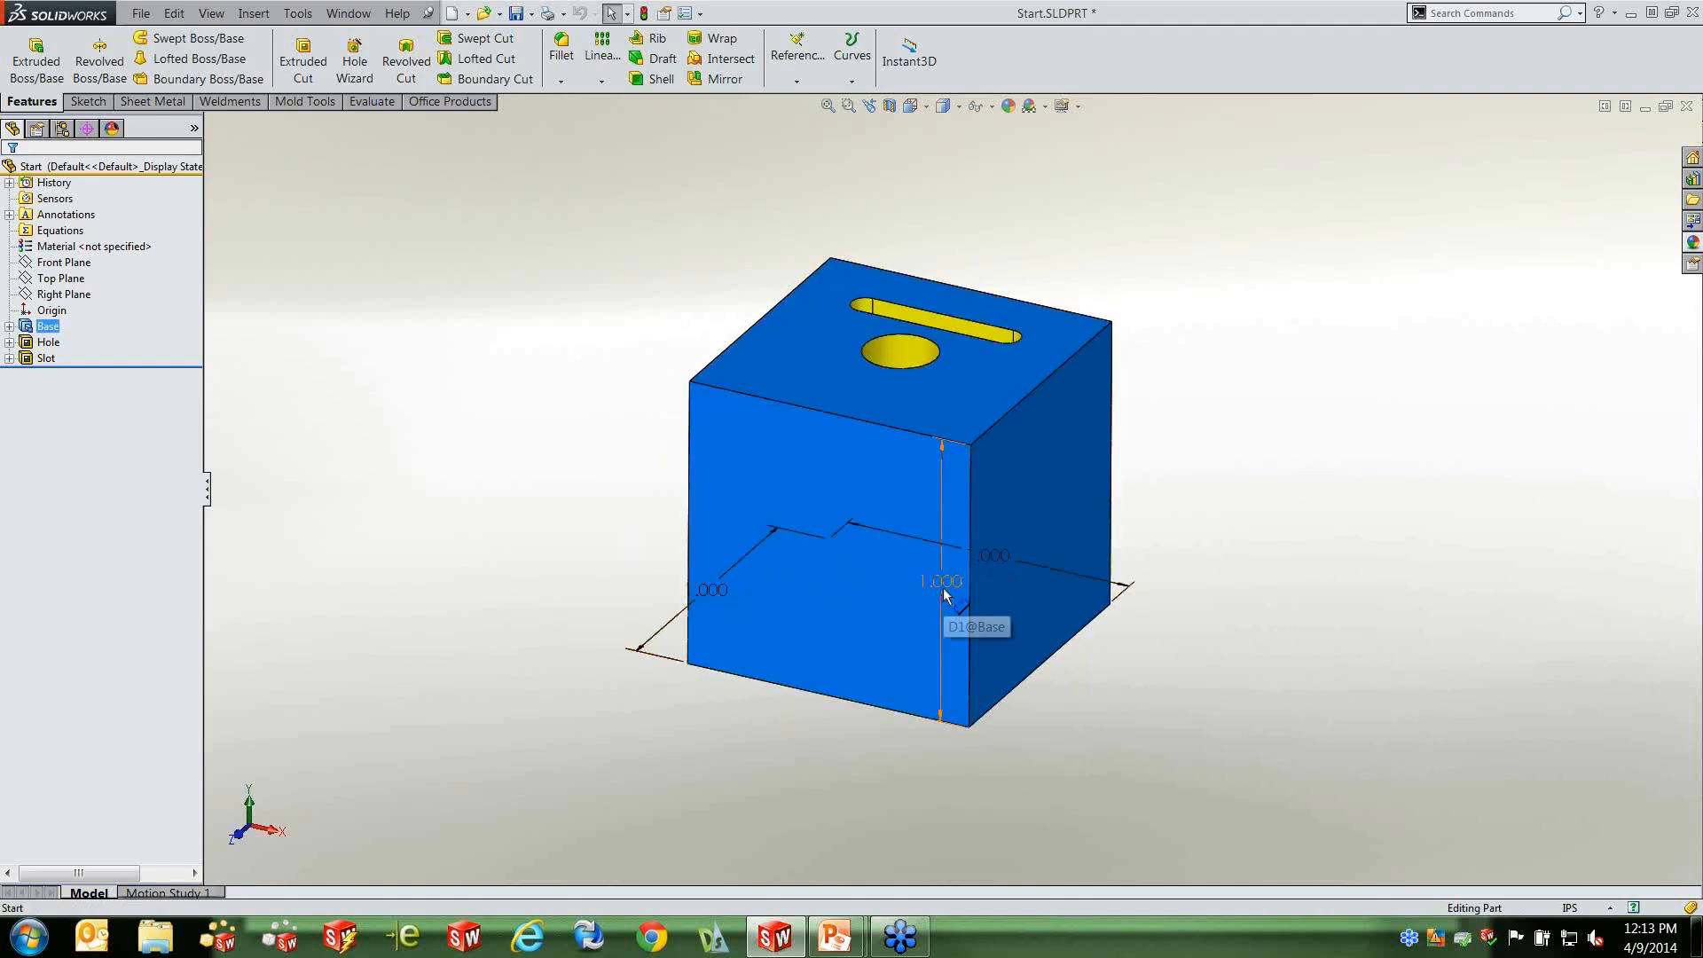
drag(945, 596, 1171, 632)
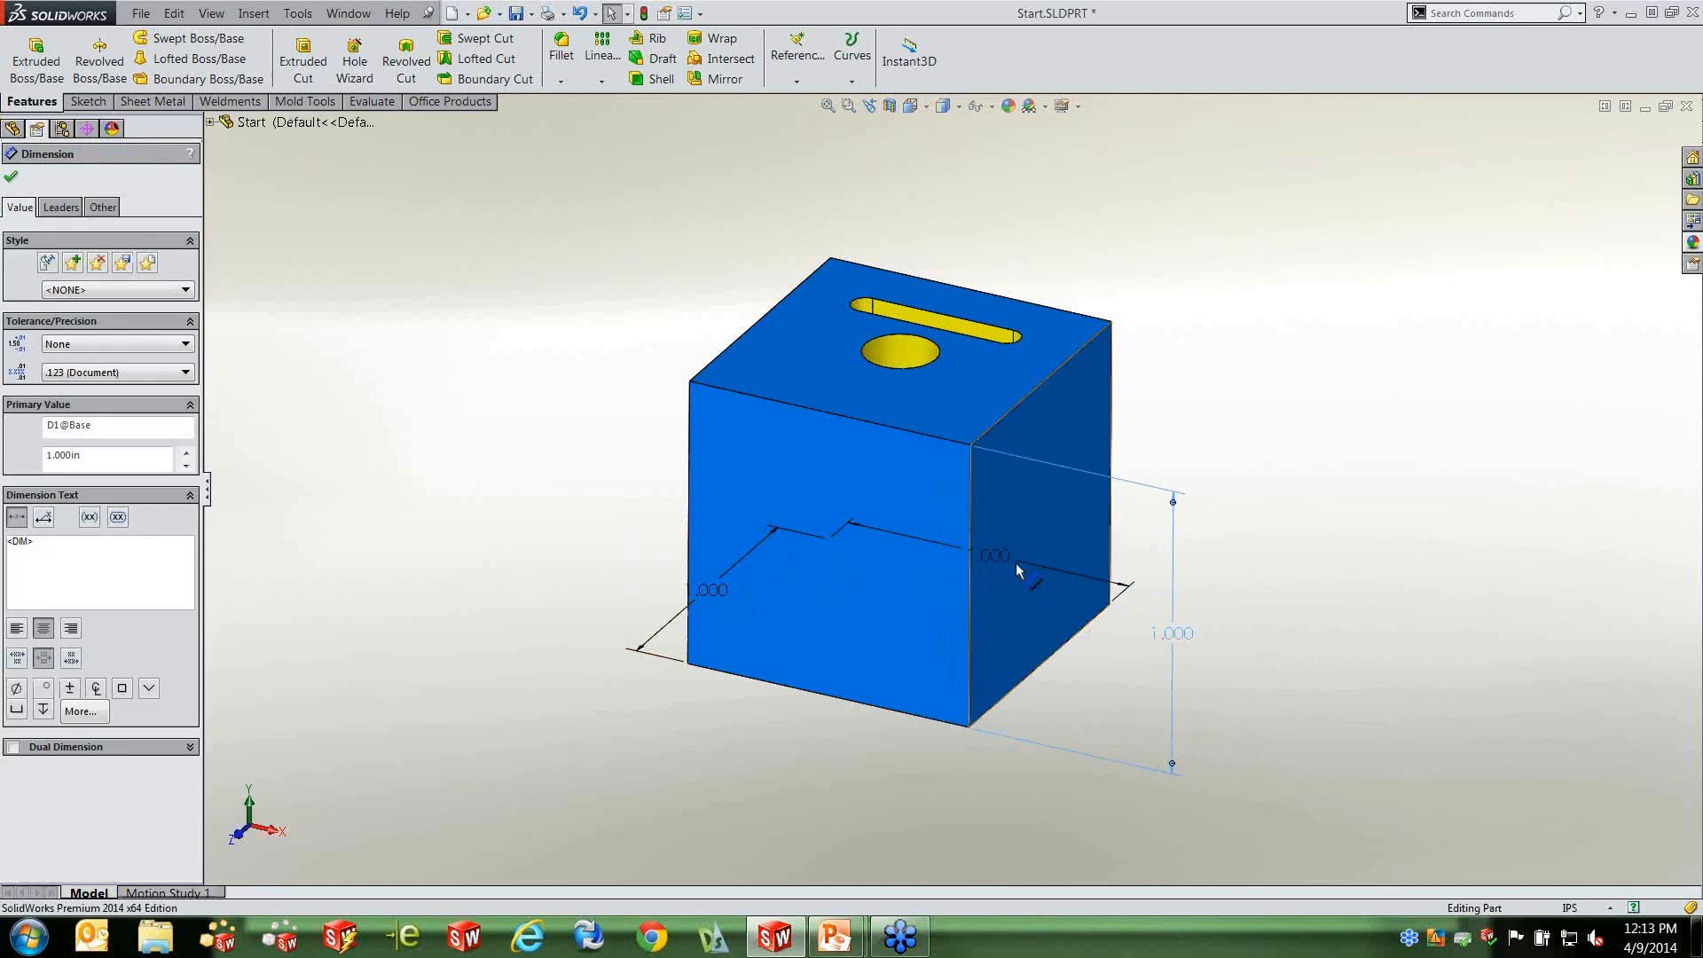
drag(715, 589, 672, 565)
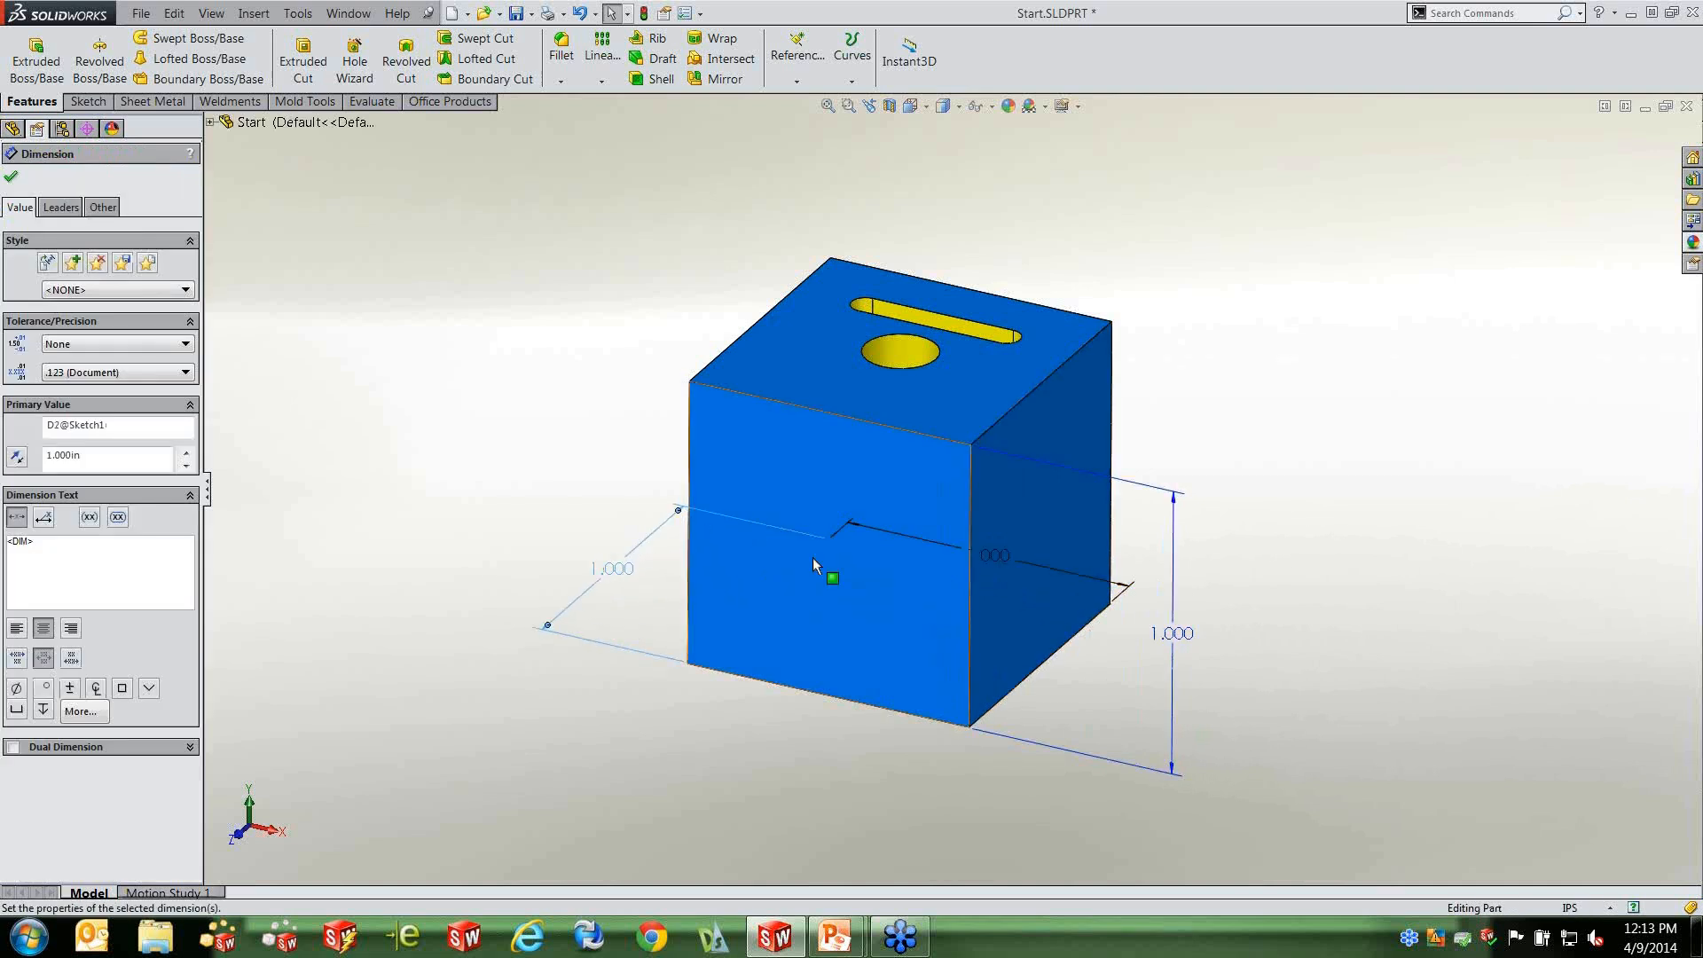
click(1304, 537)
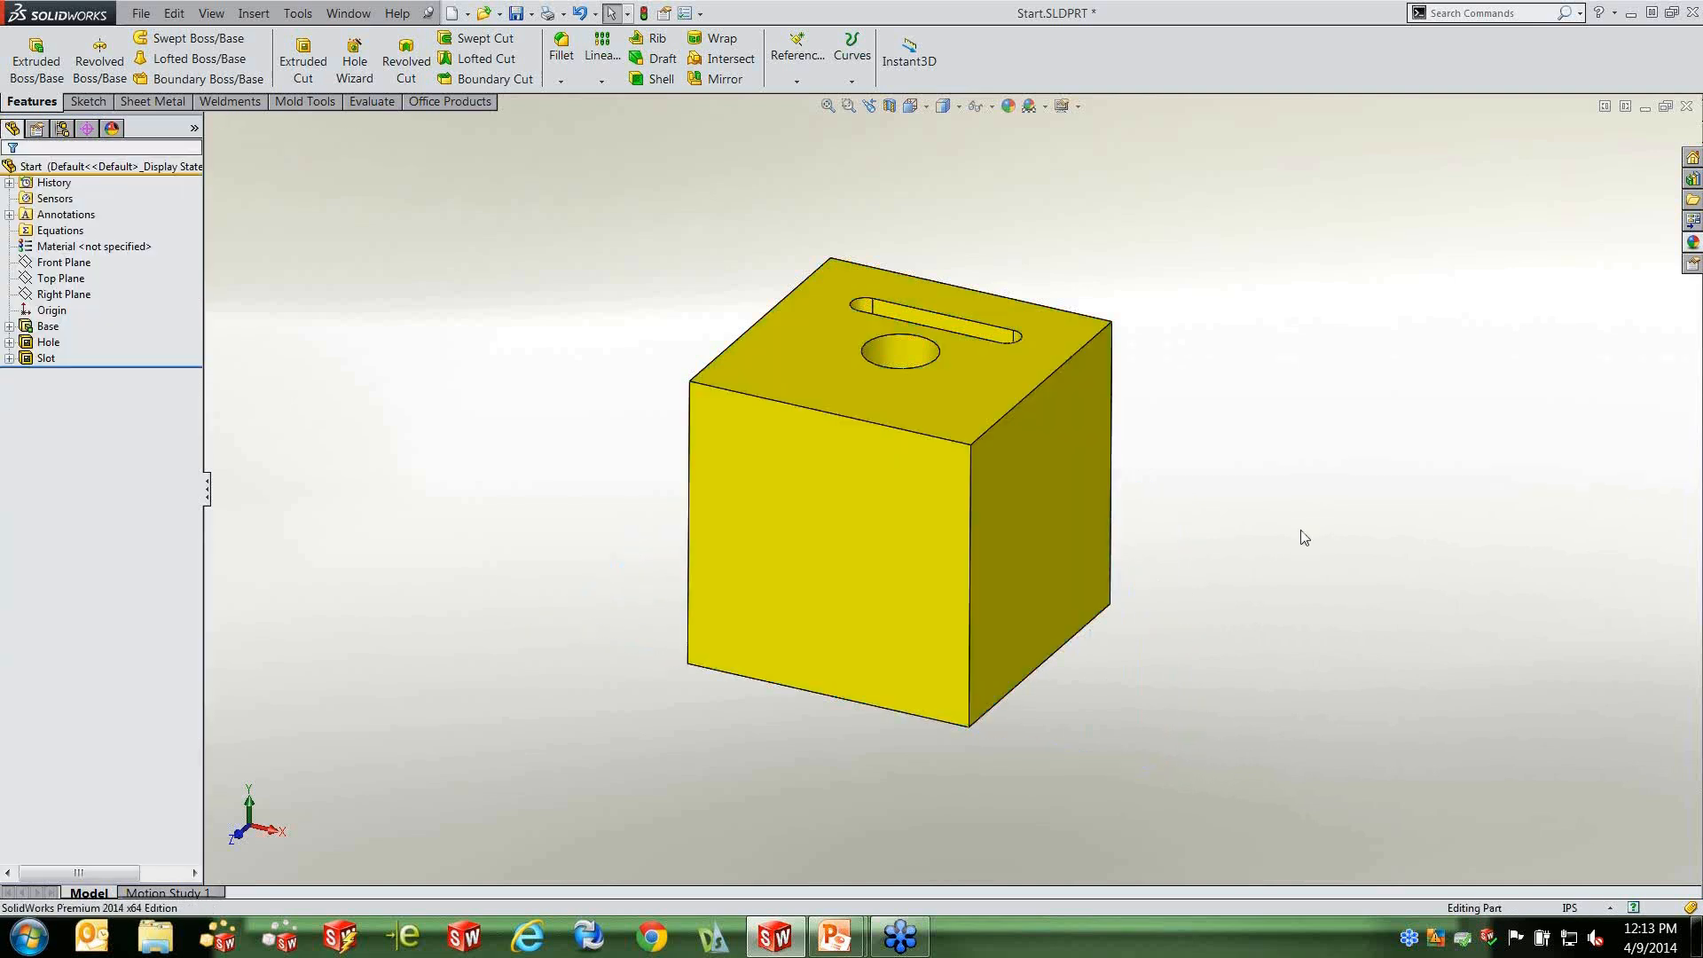
Show the feature dimensions of the whole part and move the hole's diameter dimension farther out from the block.
click(67, 215)
right_click(61, 220)
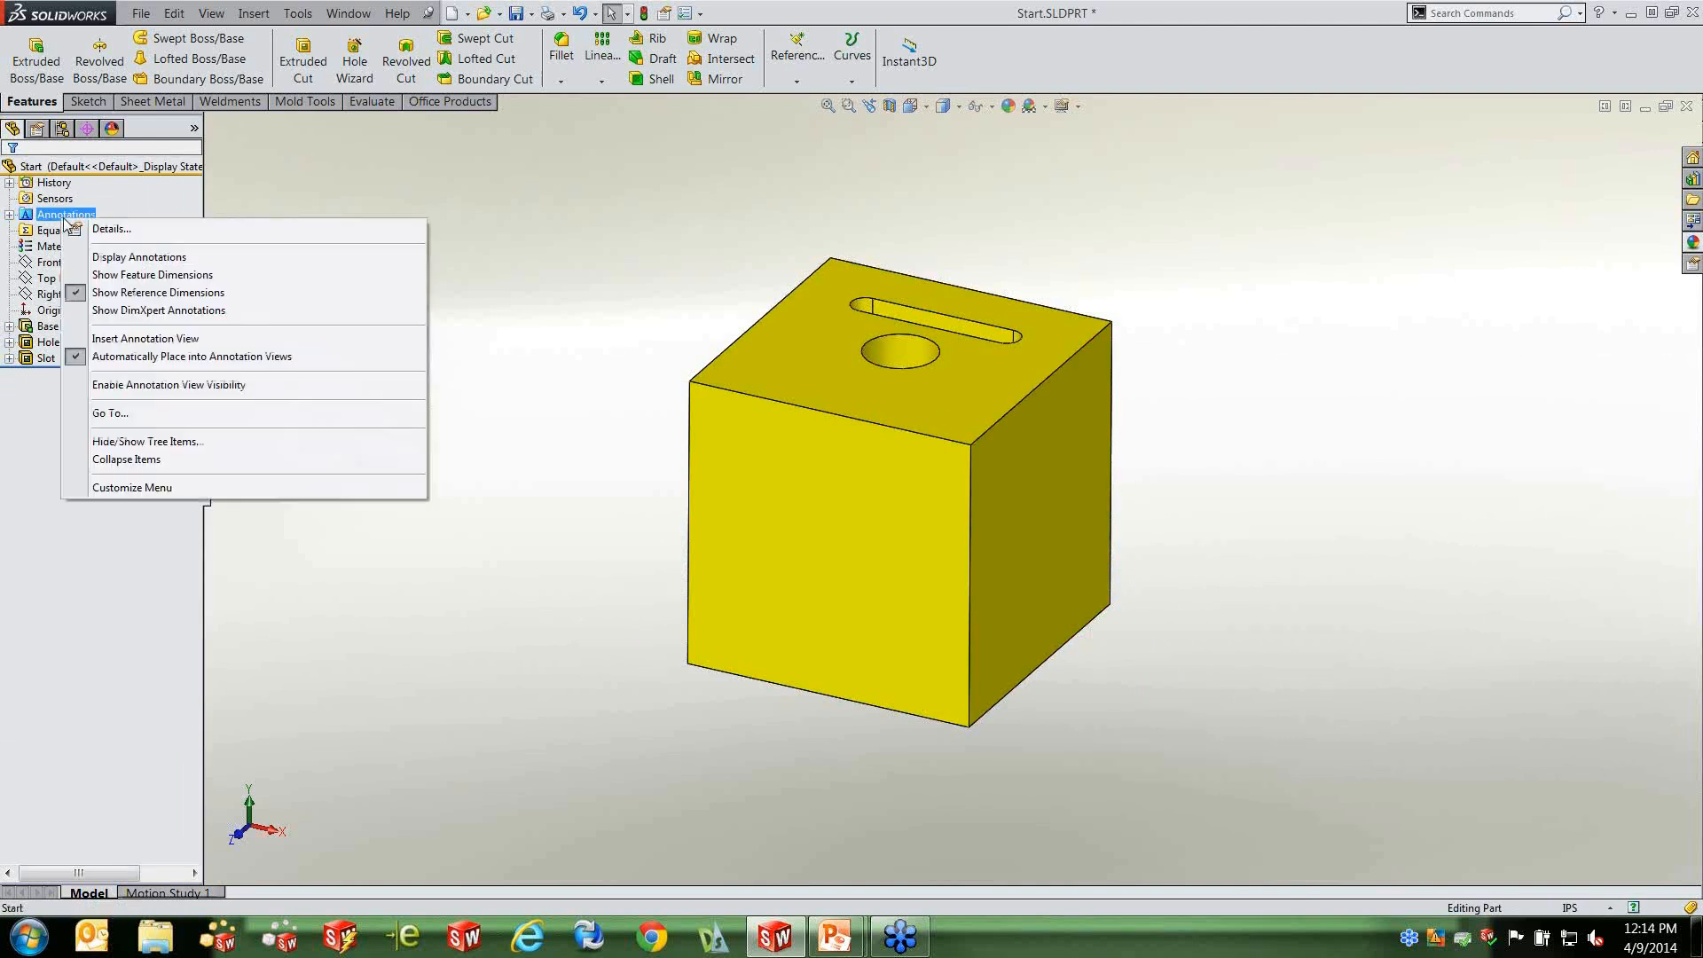
click(178, 274)
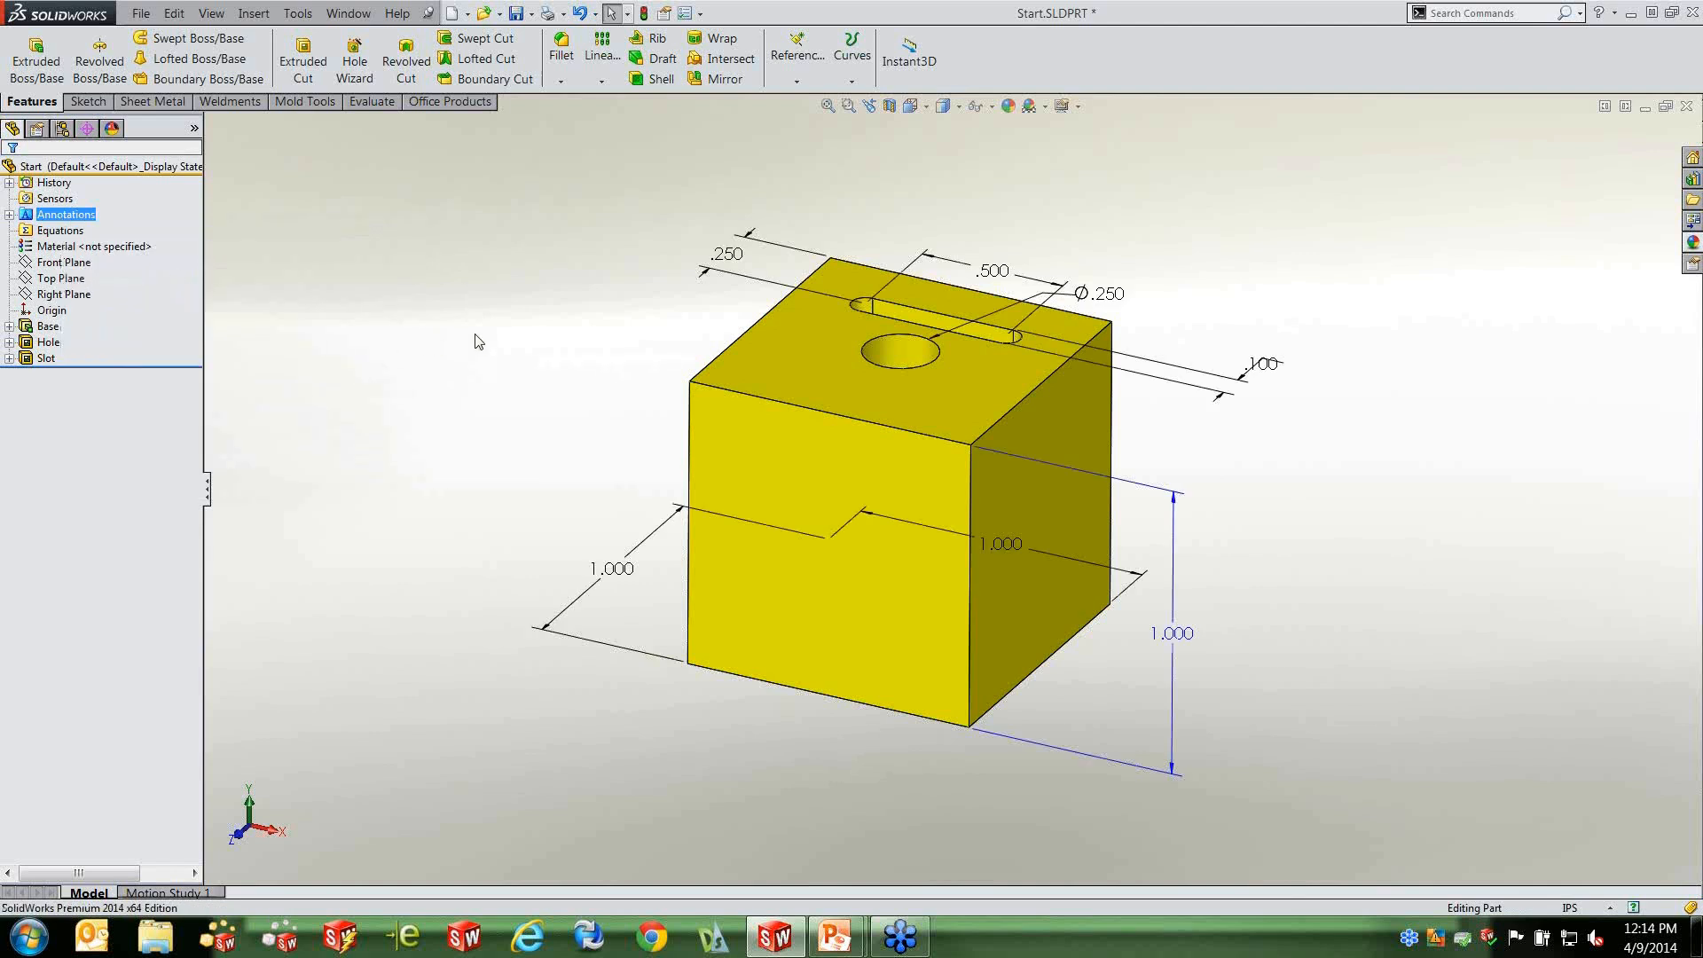
mouse_move(1118, 304)
mouse_down()
mouse_move(1175, 321)
mouse_move(1149, 310)
mouse_up()
click(1343, 459)
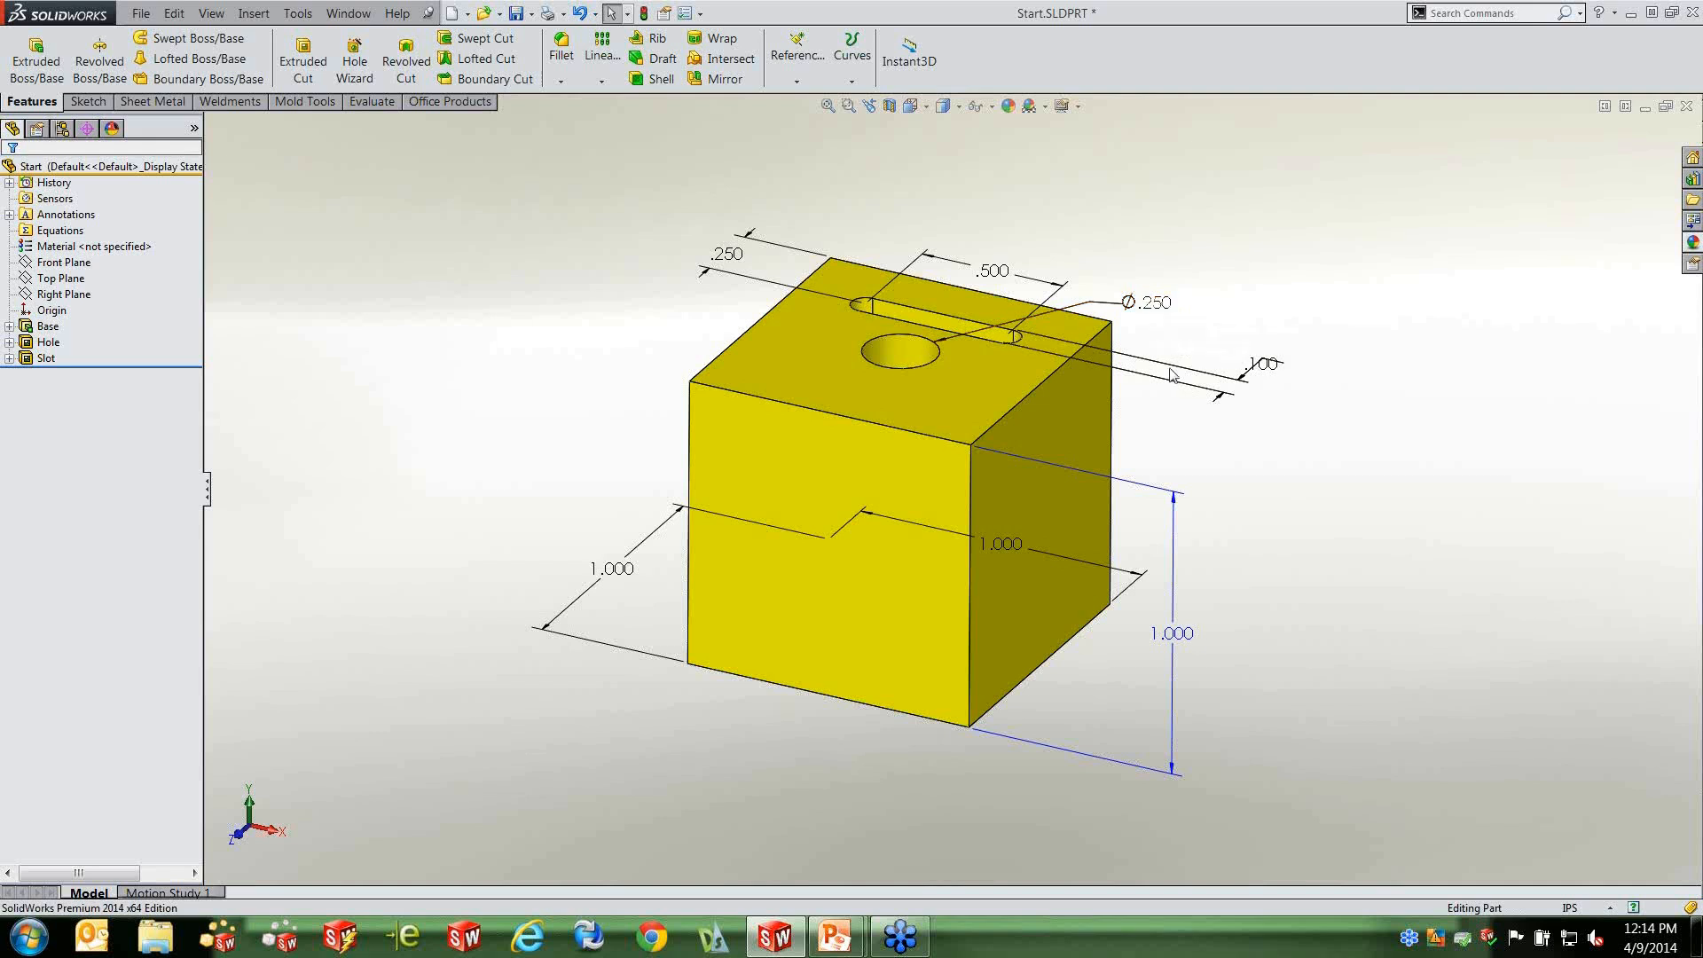
Open the block's vertical dimension to view its name and value, and close it without changing anything.
click(1190, 637)
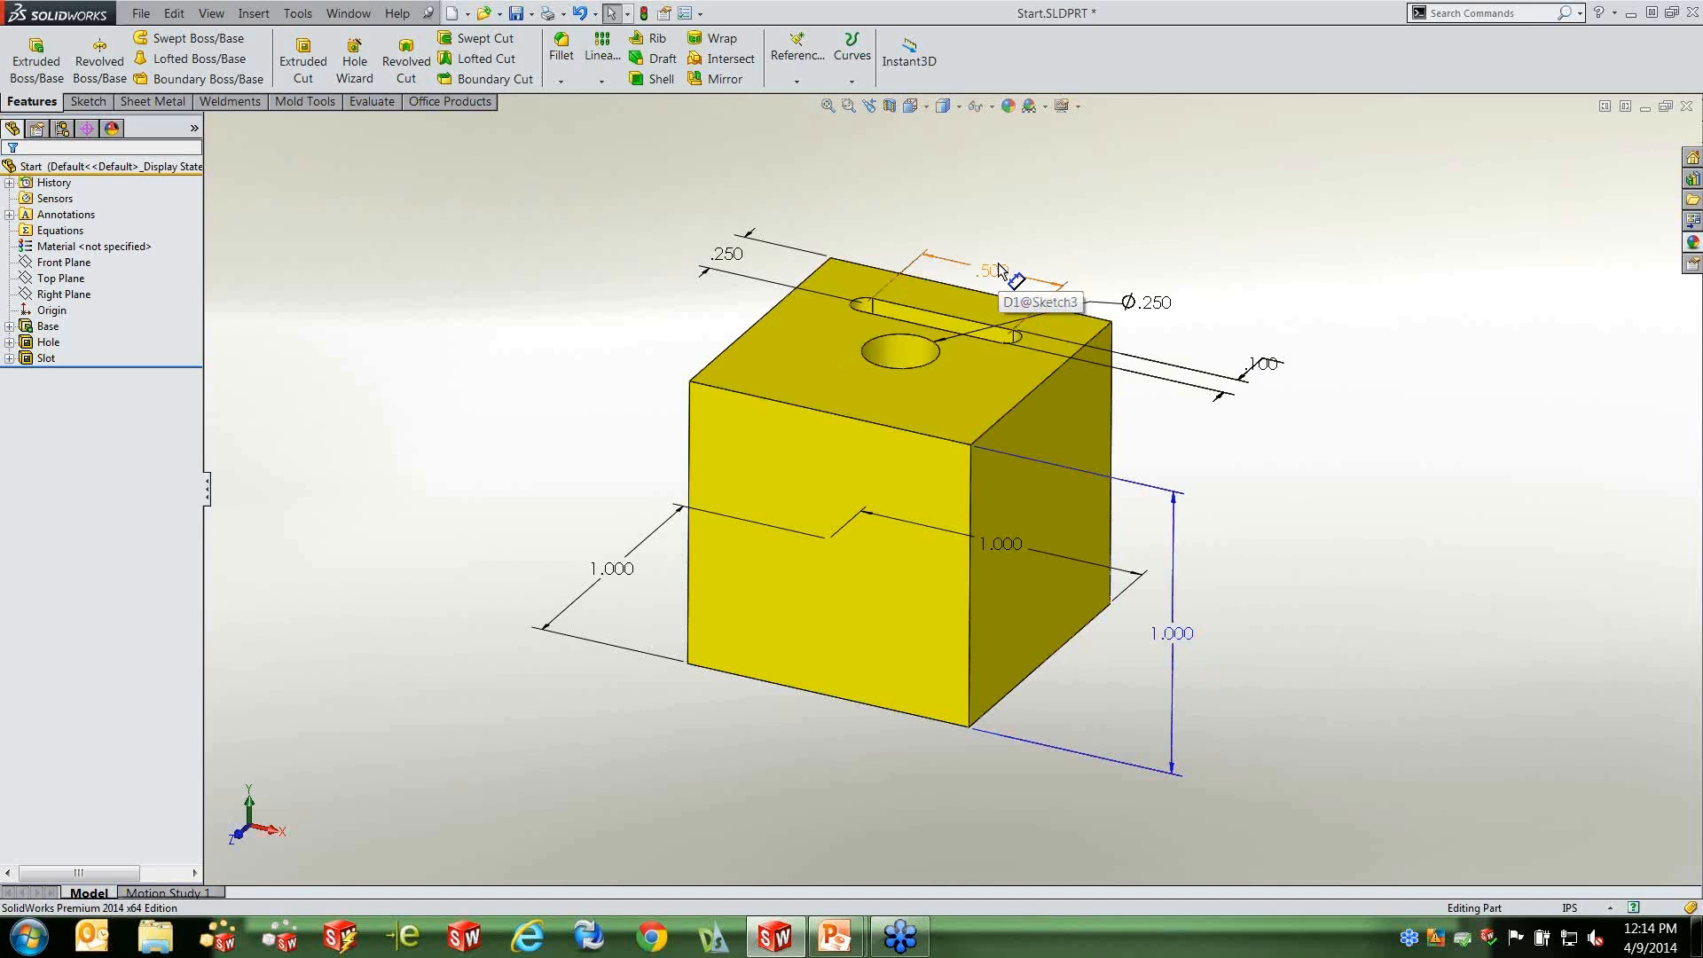
double_click(1171, 635)
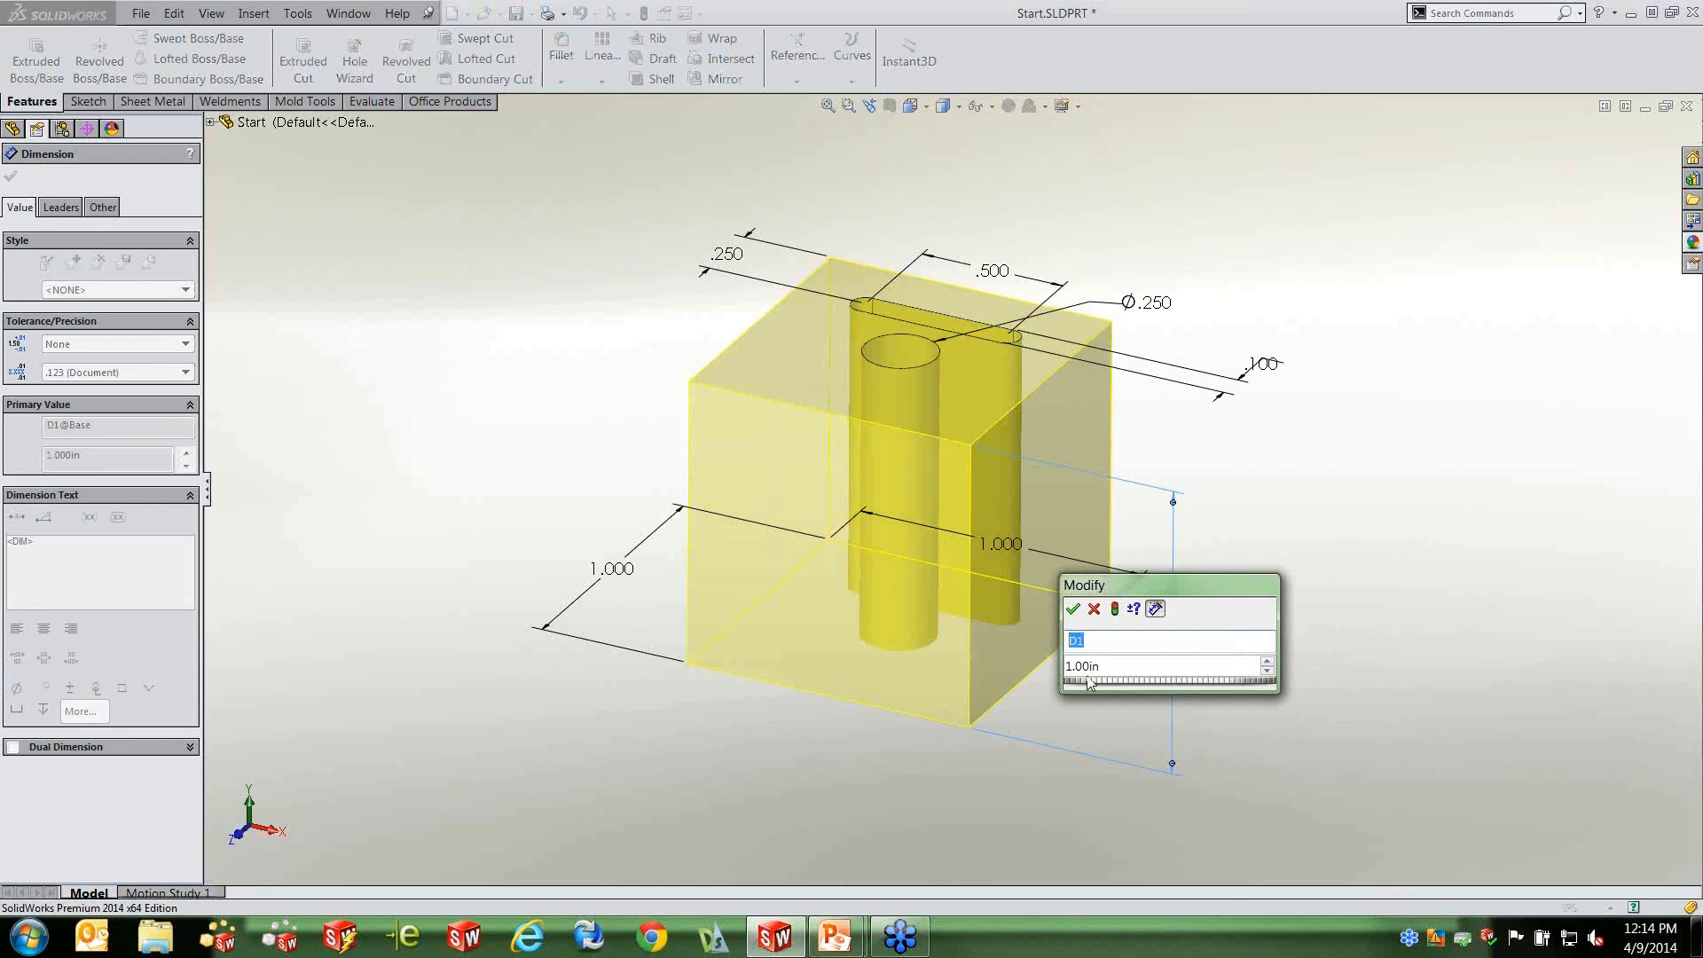
click(1073, 609)
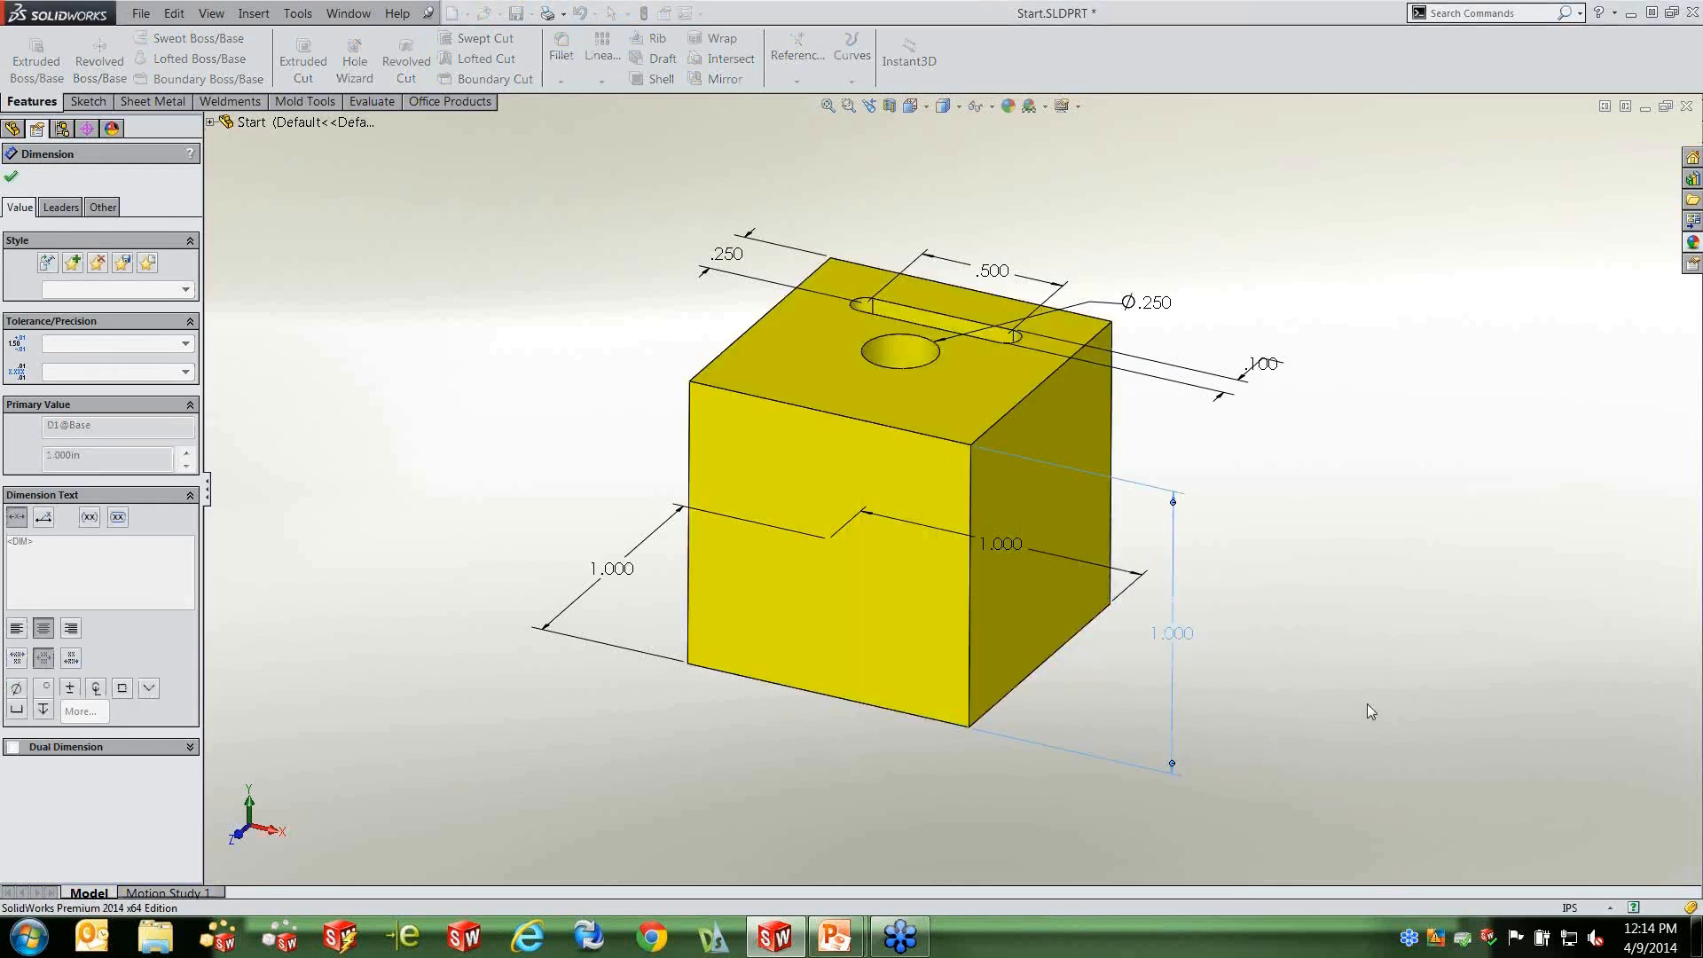
click(1367, 703)
Rename the Base feature's vertical dimension as Height.
click(1180, 629)
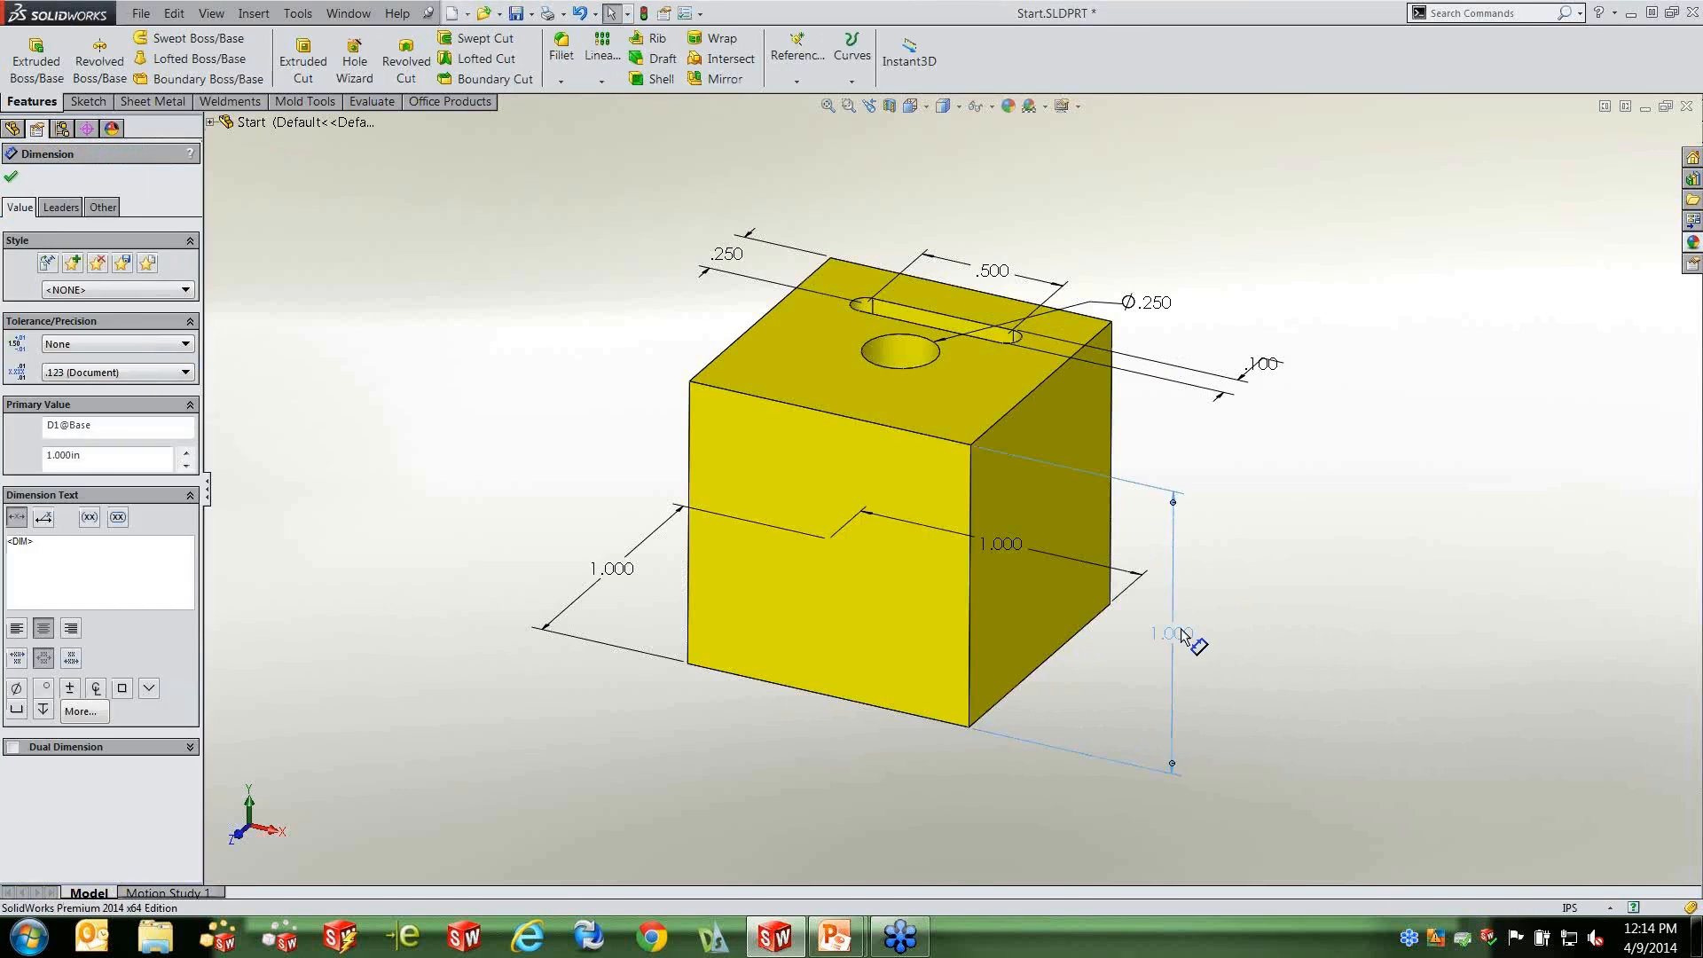
double_click(119, 429)
text(Height)
click(11, 175)
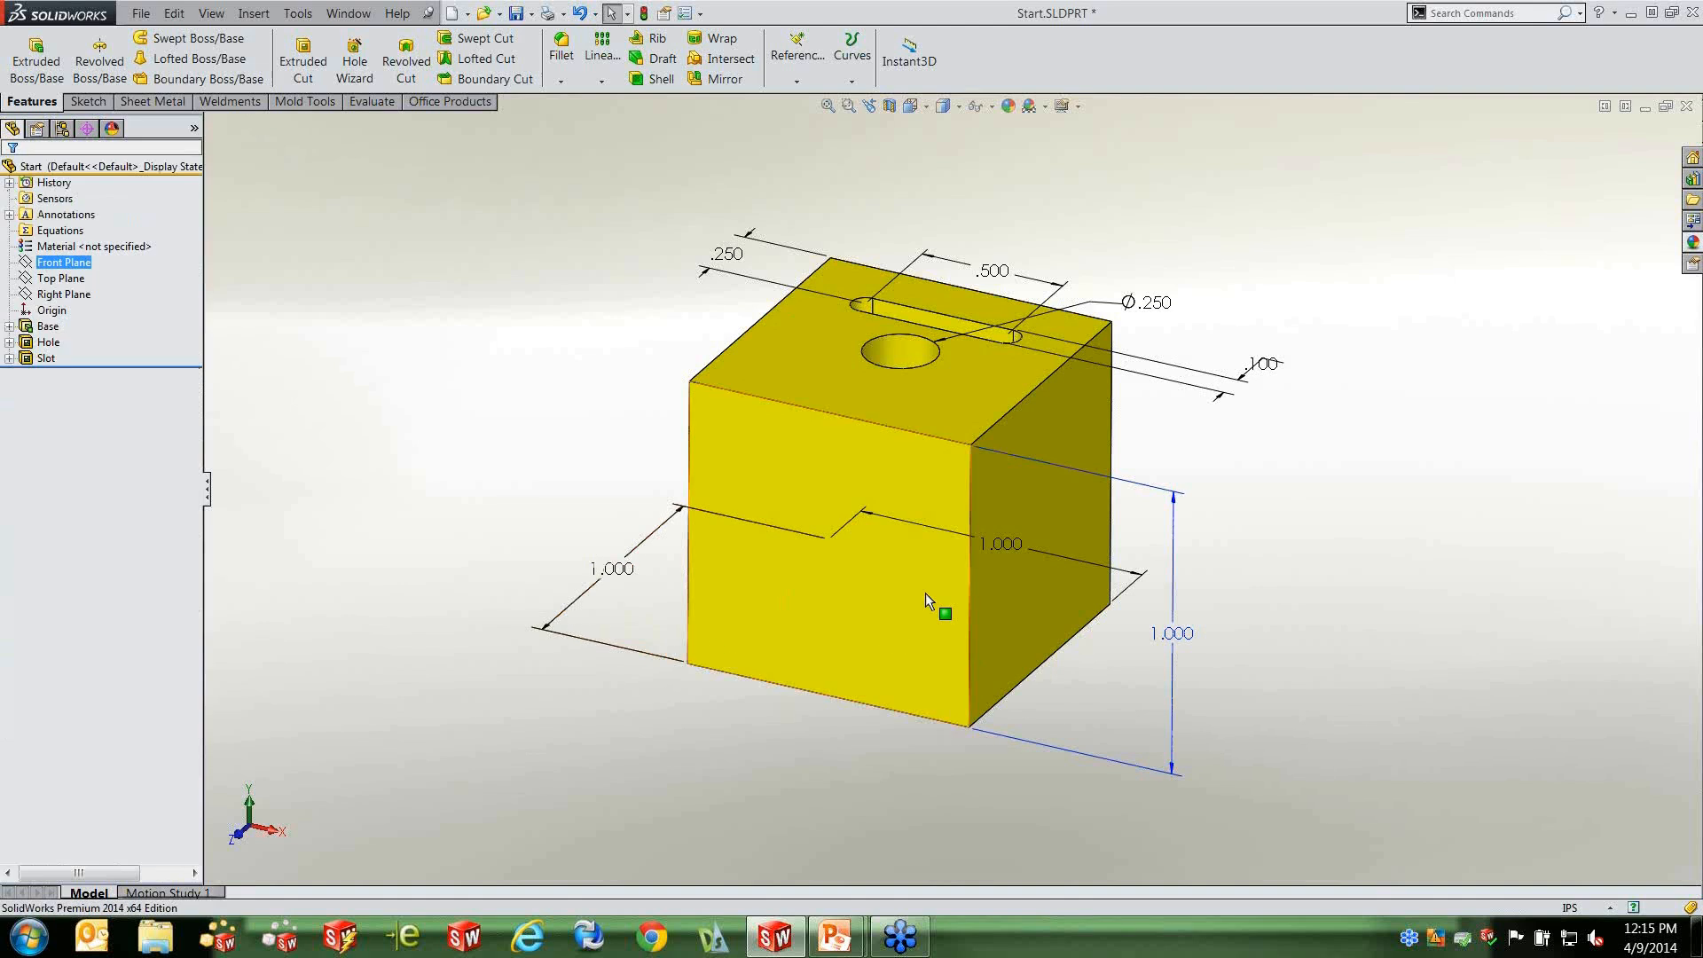
Rename the dimension running along the block's front edge as Width.
click(1005, 544)
double_click(103, 428)
text(Width)
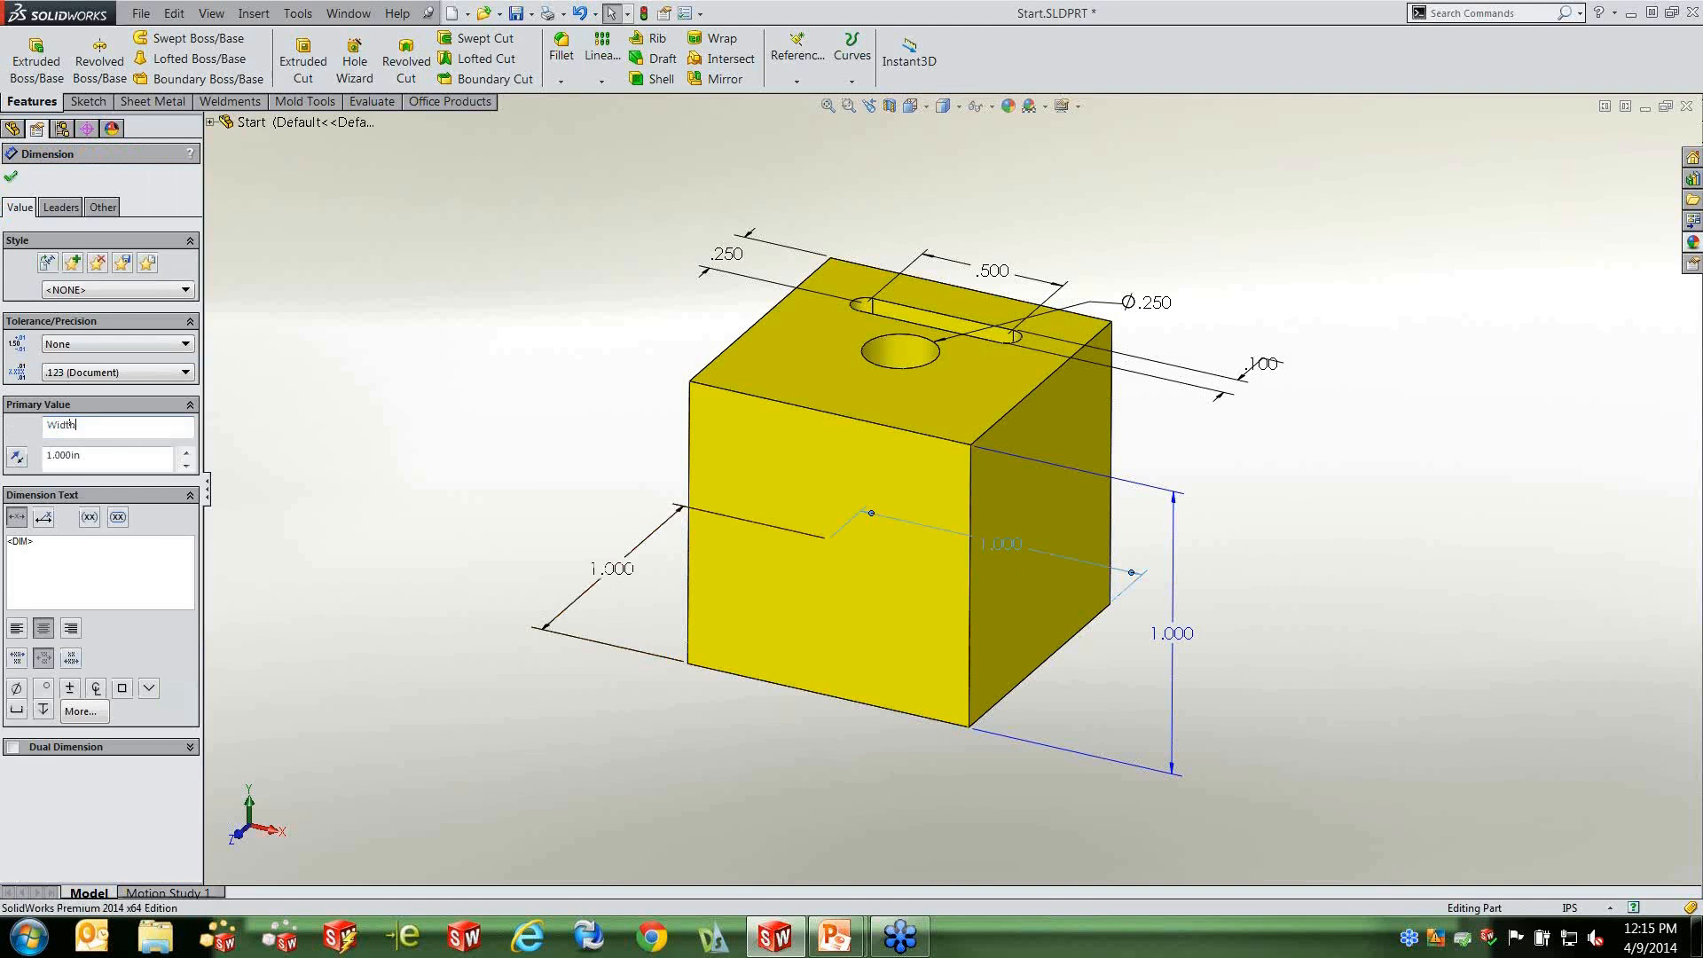
click(12, 174)
Rename the block's front-to-back depth dimension as Height.
click(612, 568)
drag(106, 425, 5, 434)
text(Height)
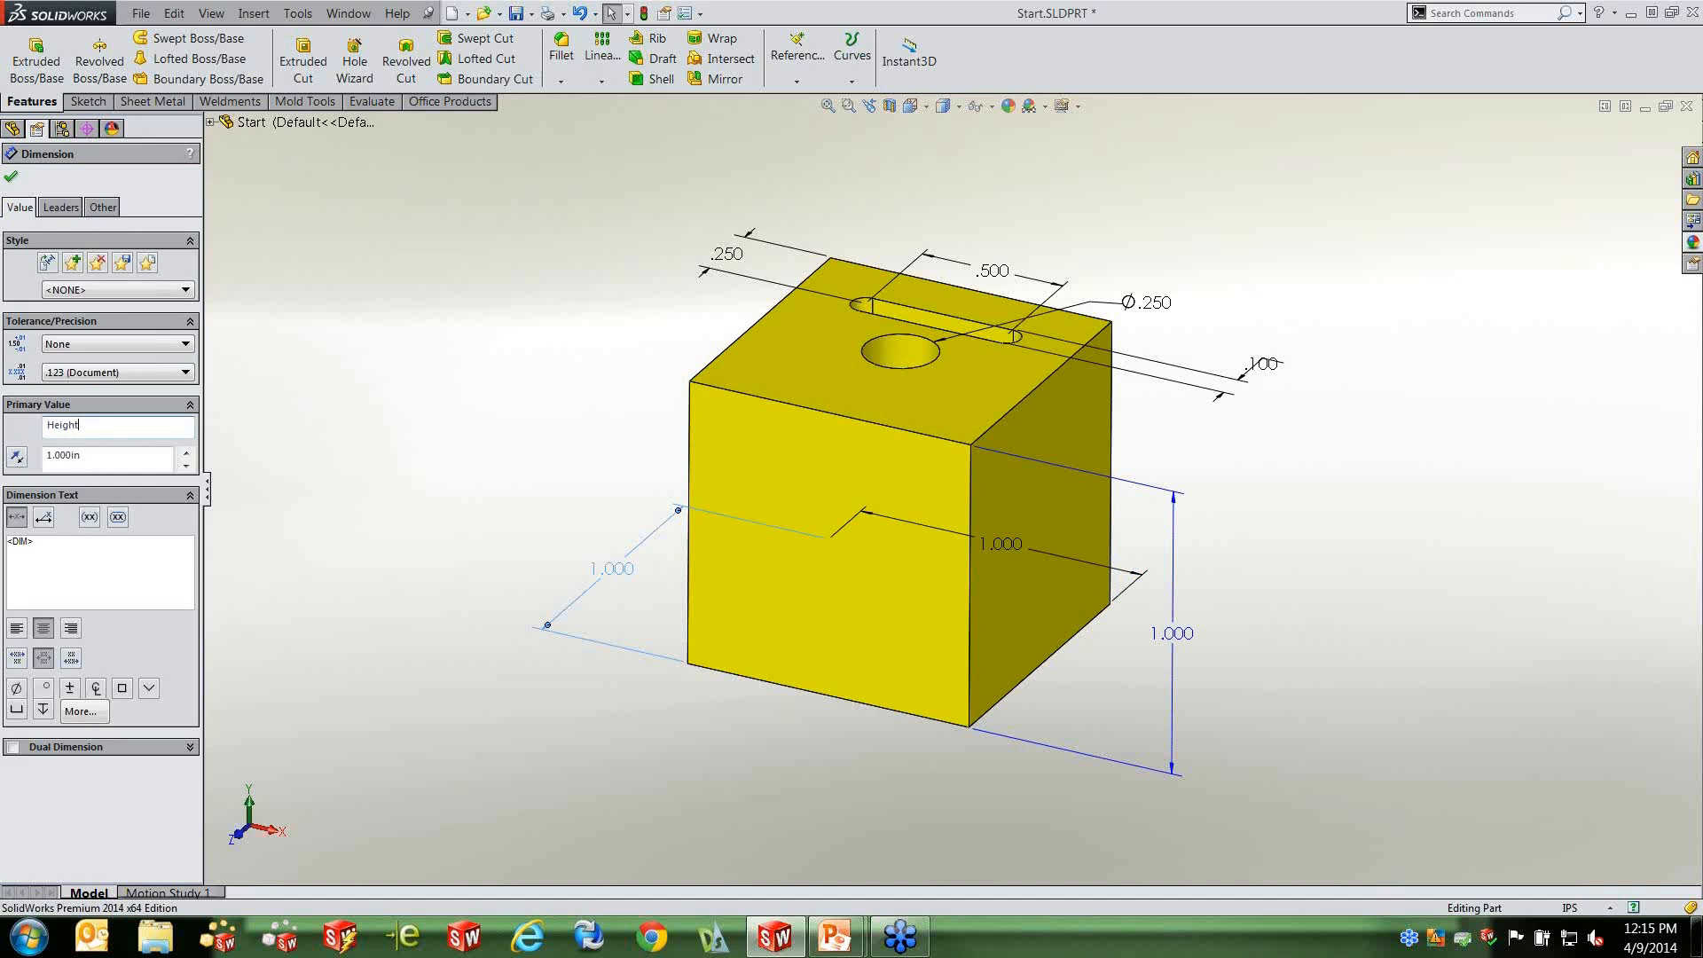
click(268, 372)
Rename the round hole's diameter dimension as Hole.
click(1153, 305)
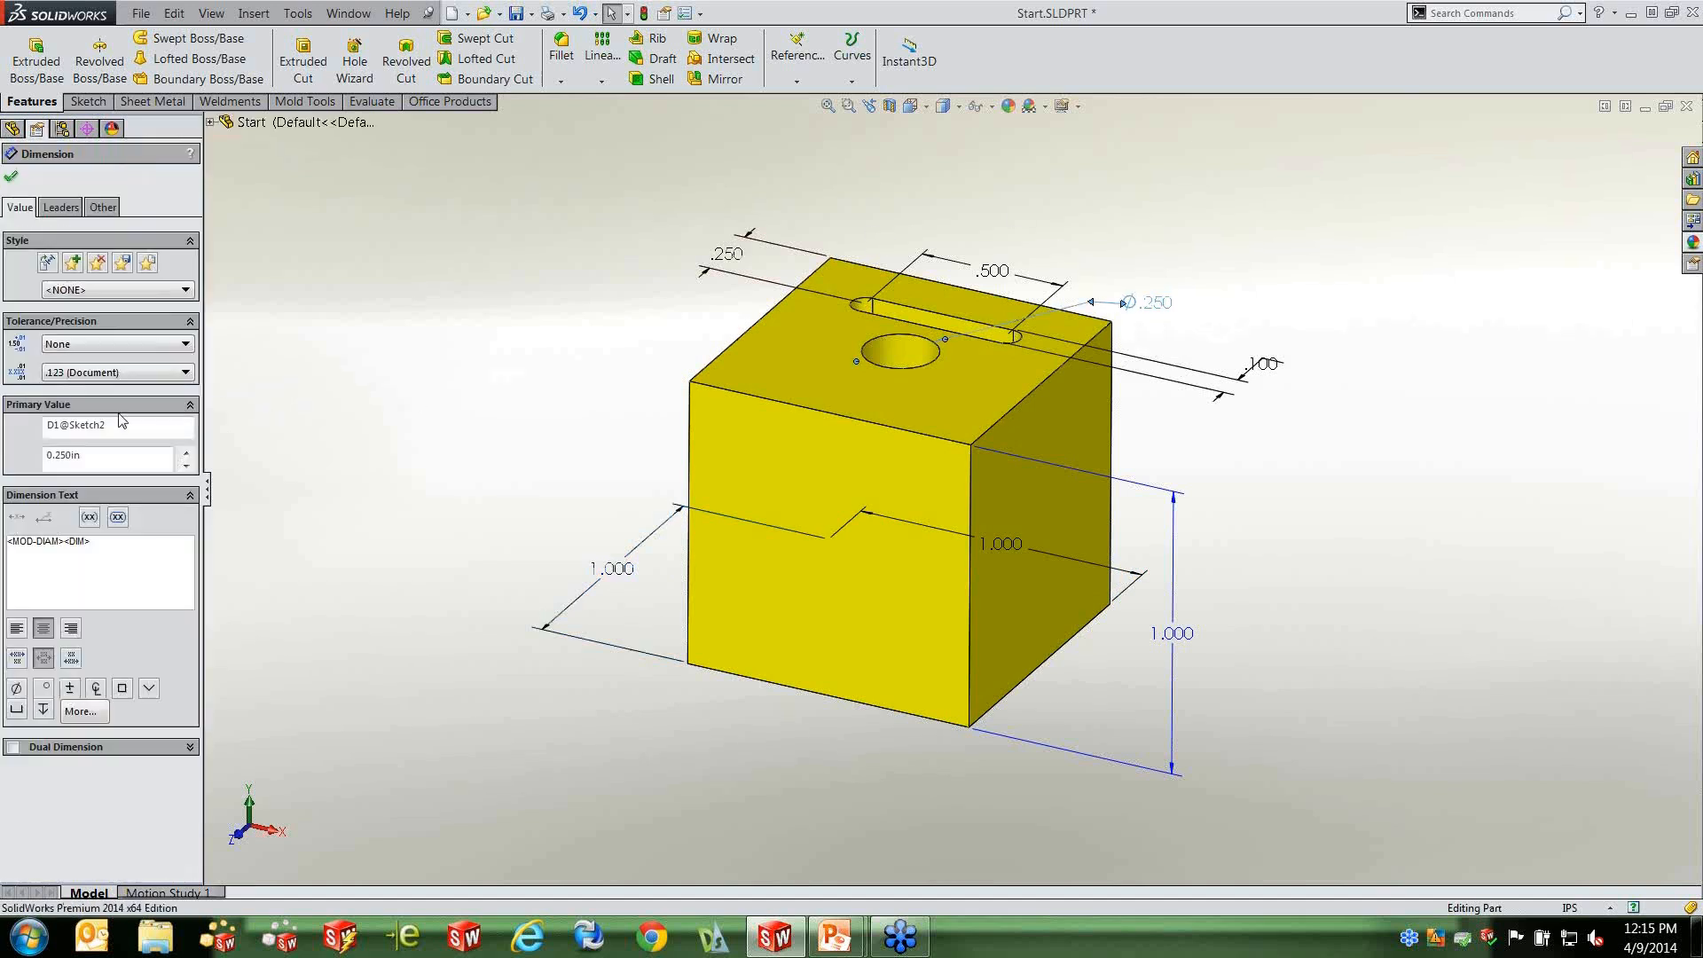
drag(125, 425, 4, 431)
text(Hole)
click(409, 221)
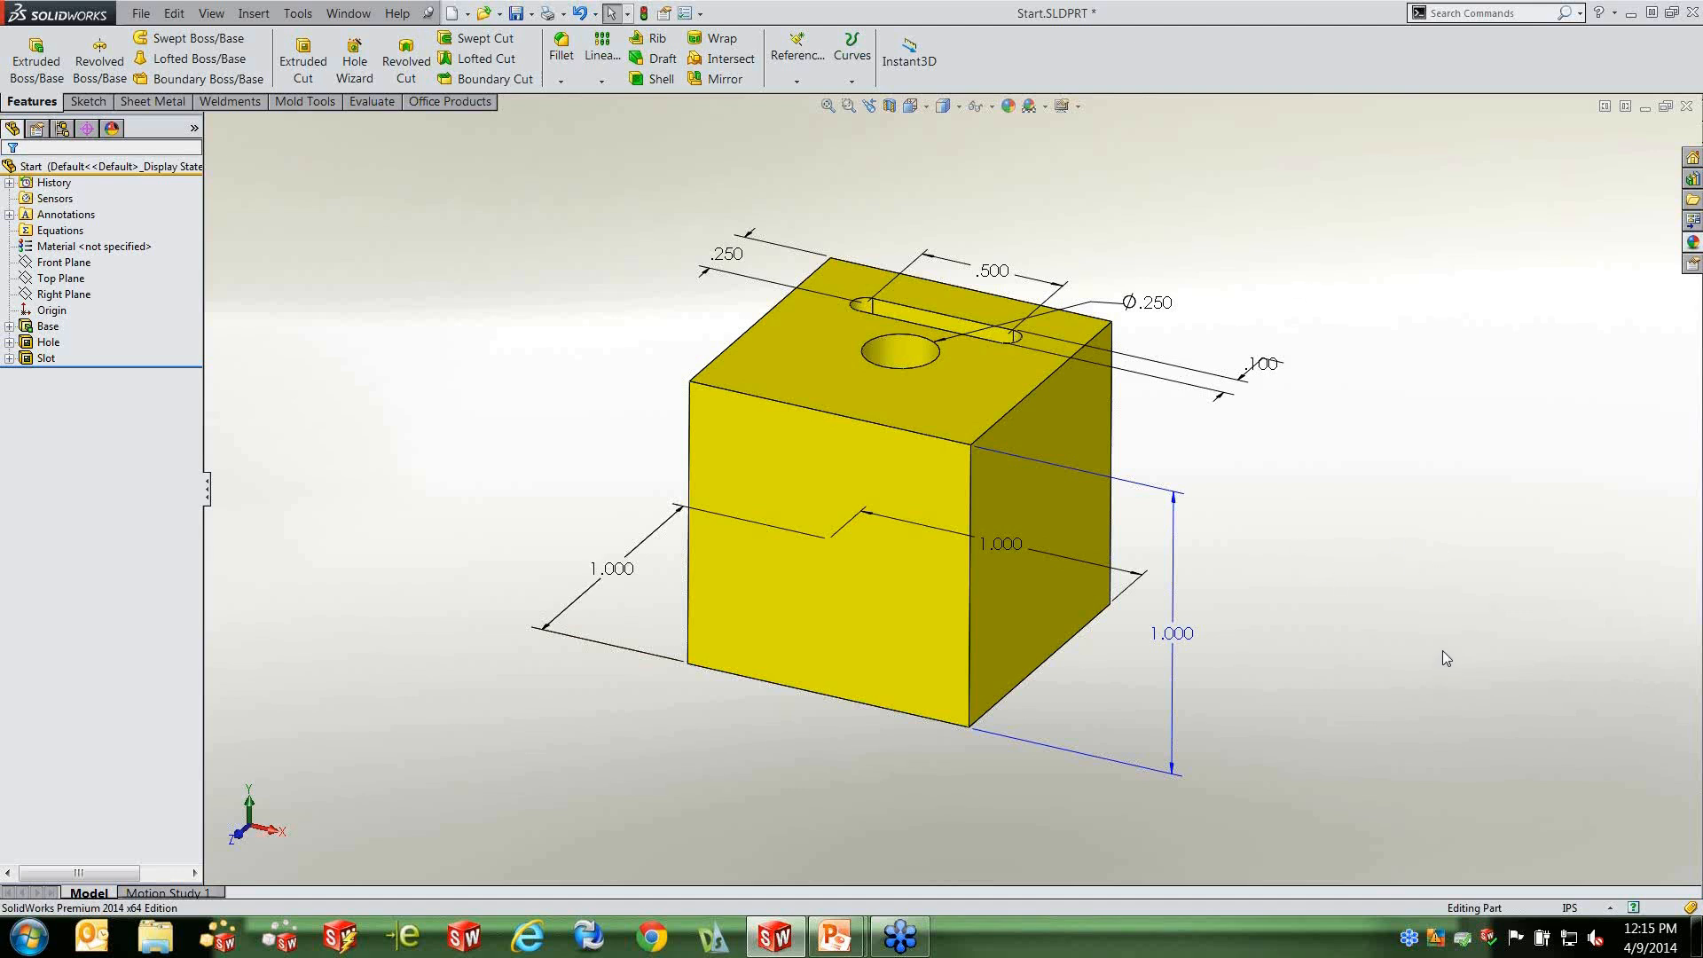
Turn on the display of dimension names in the model view.
click(1186, 640)
click(211, 13)
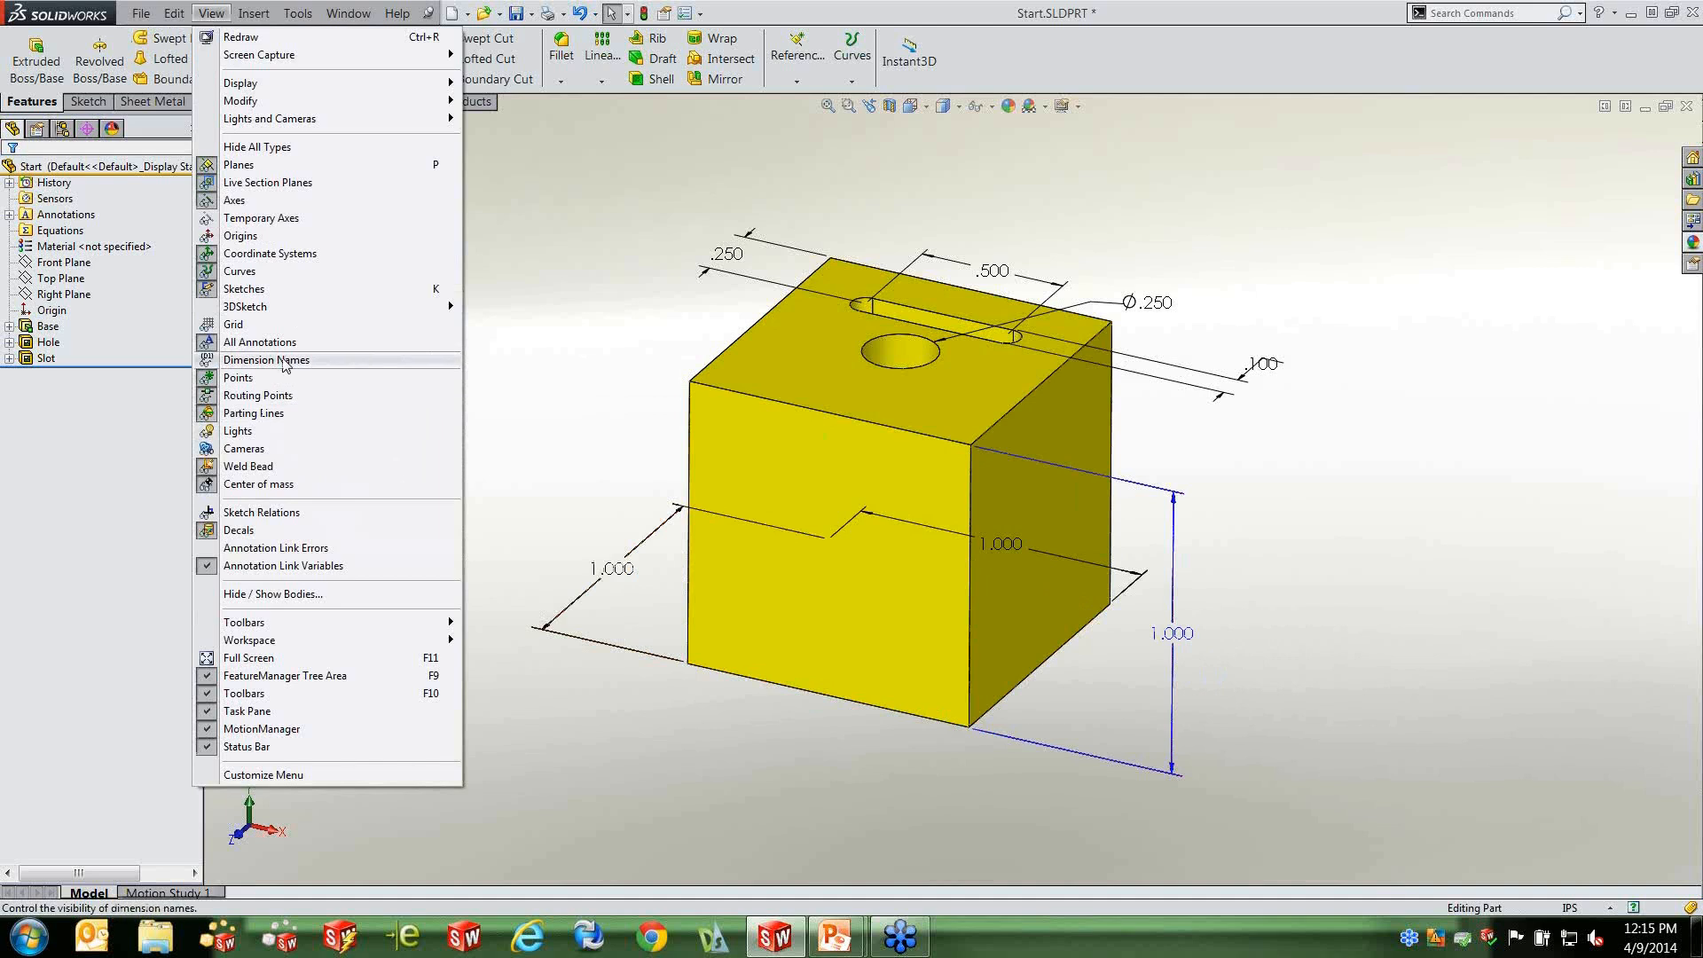
click(284, 360)
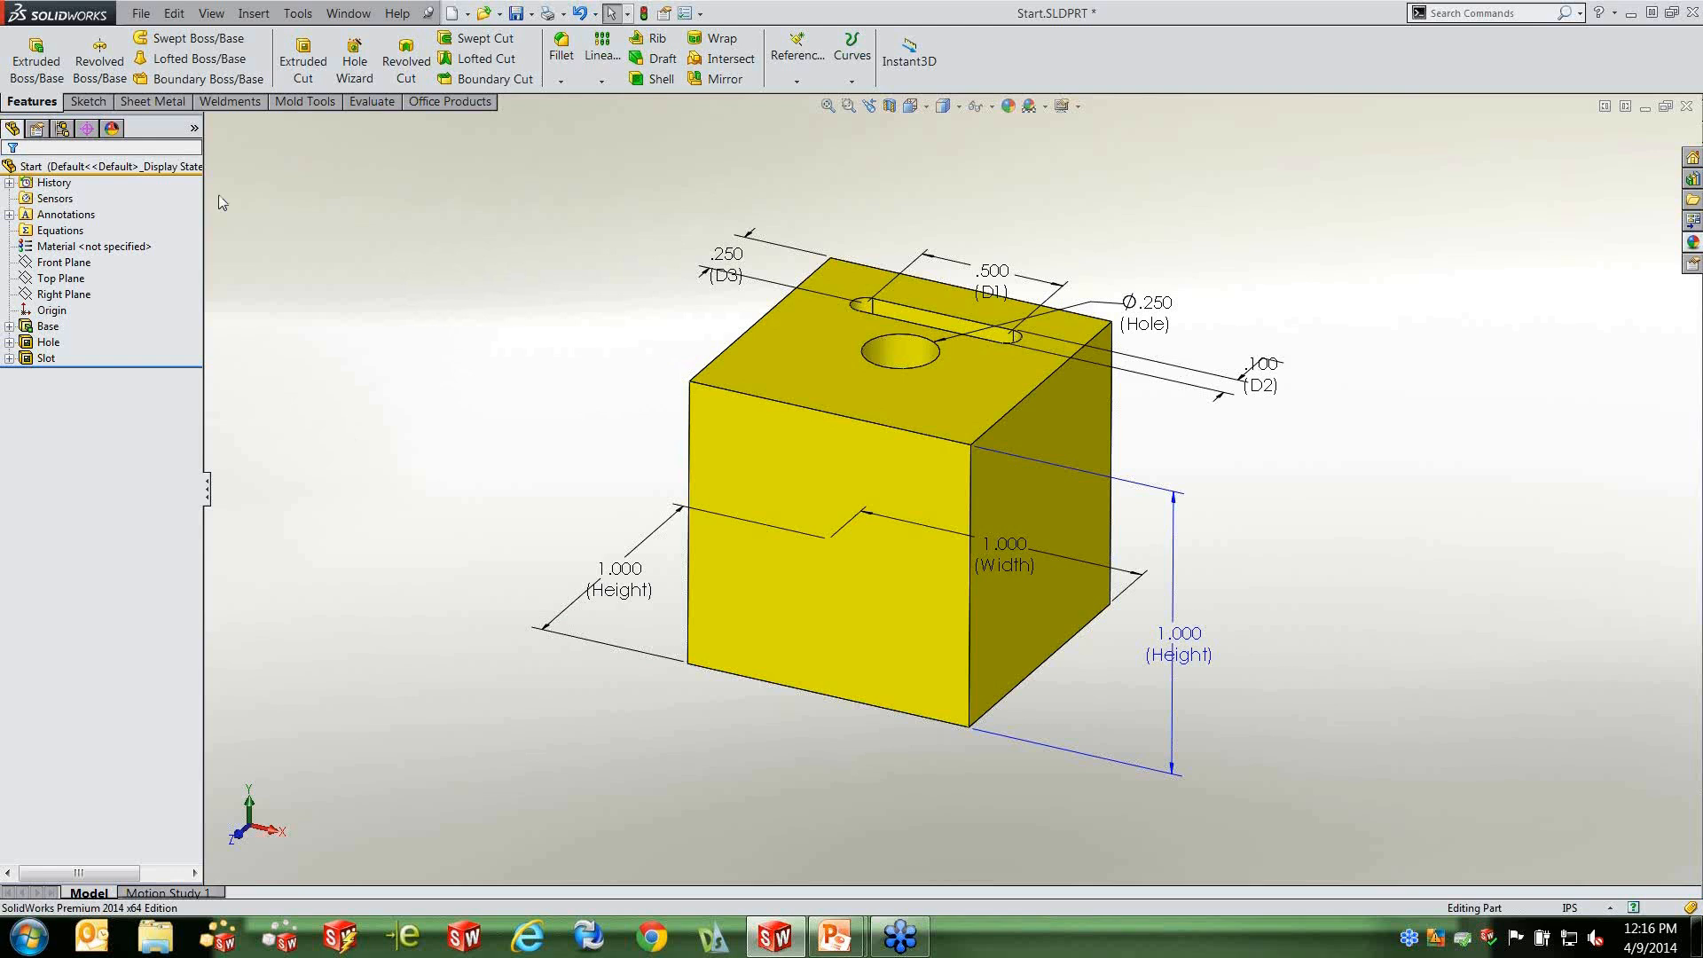
Show the part's configurations, enlarge the display states area, and add a configuration named Size 1.
click(62, 129)
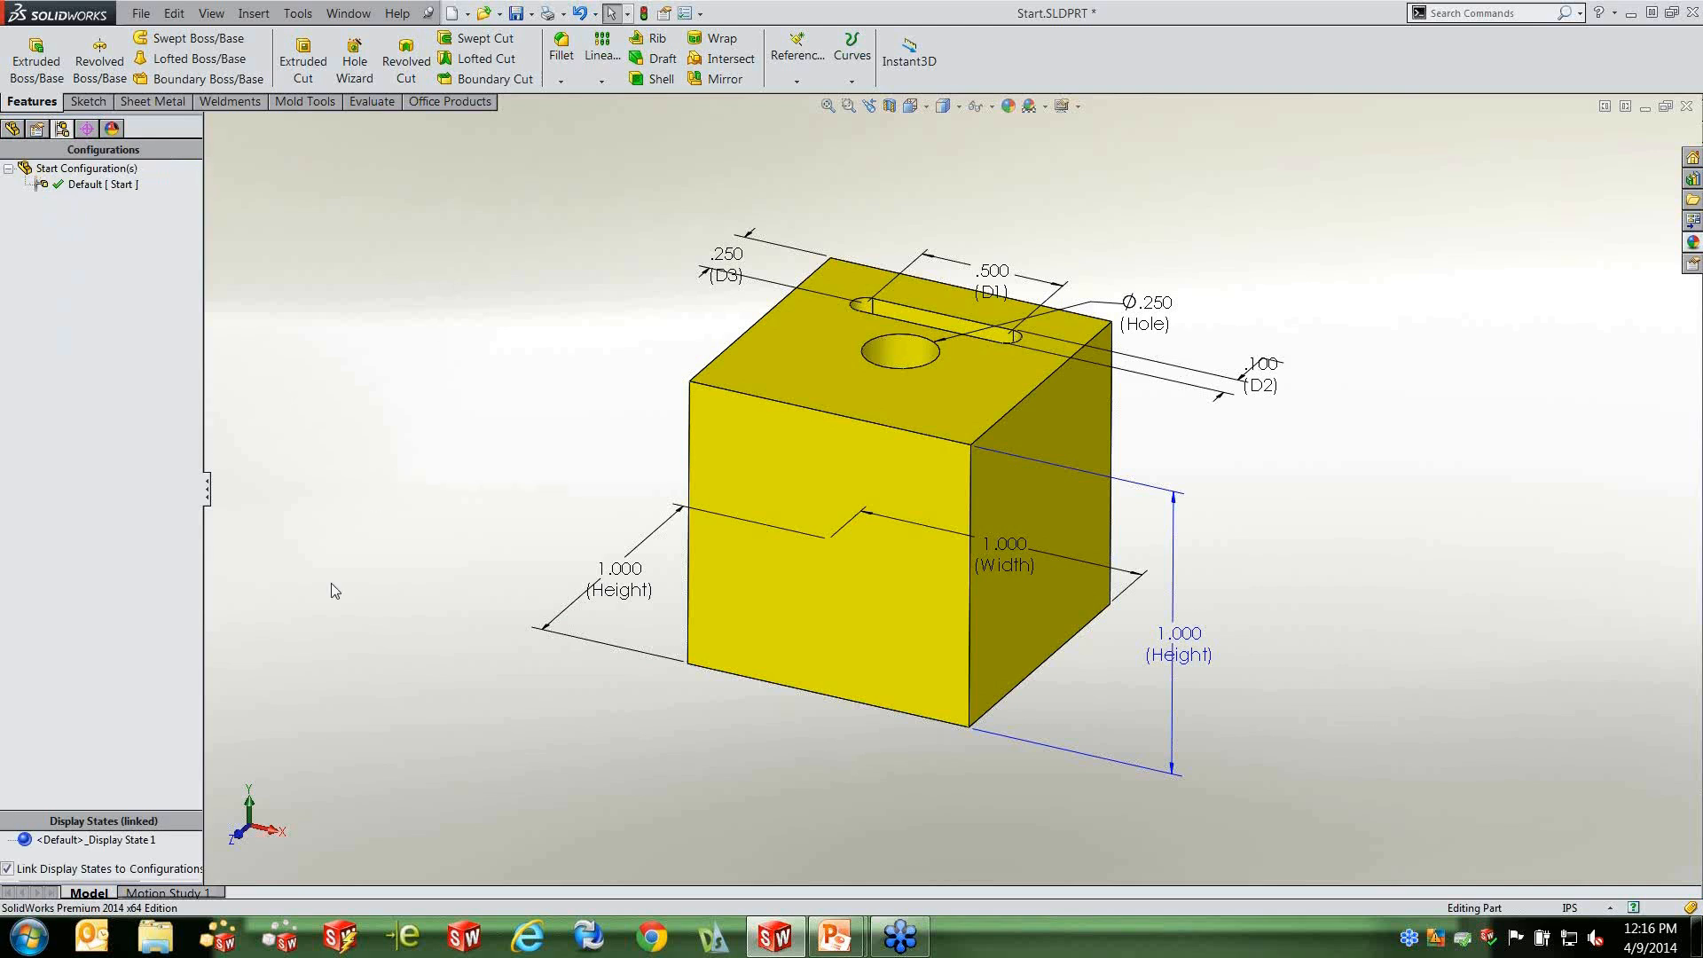
drag(175, 808, 168, 679)
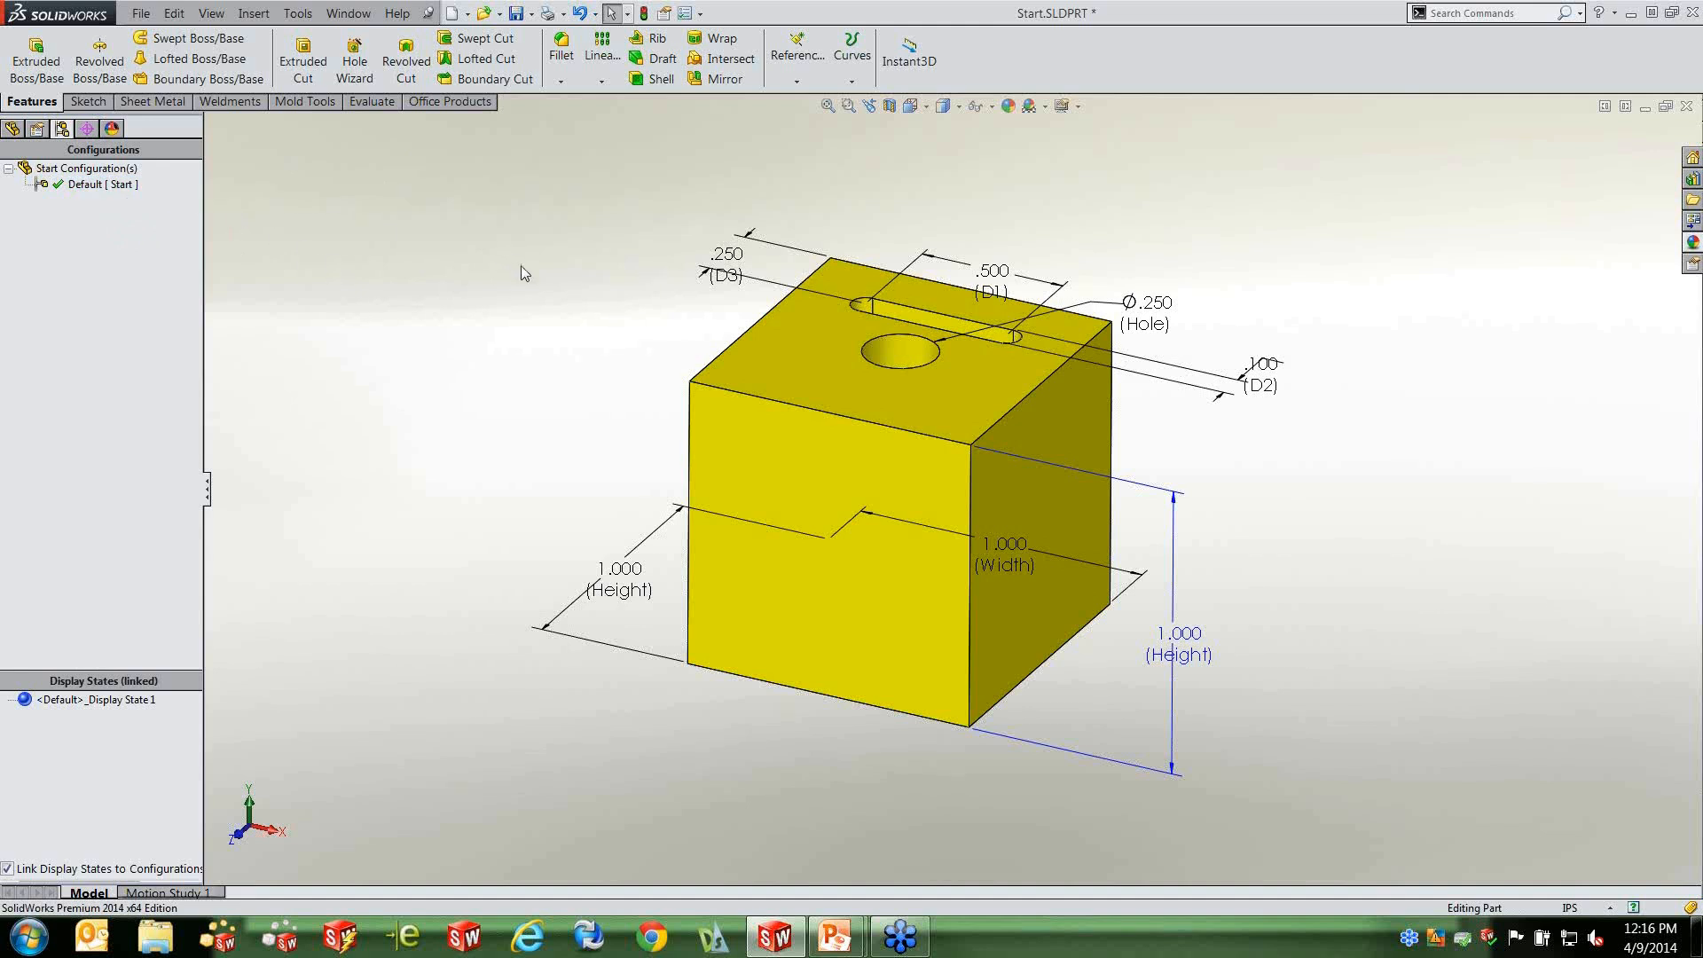
click(106, 169)
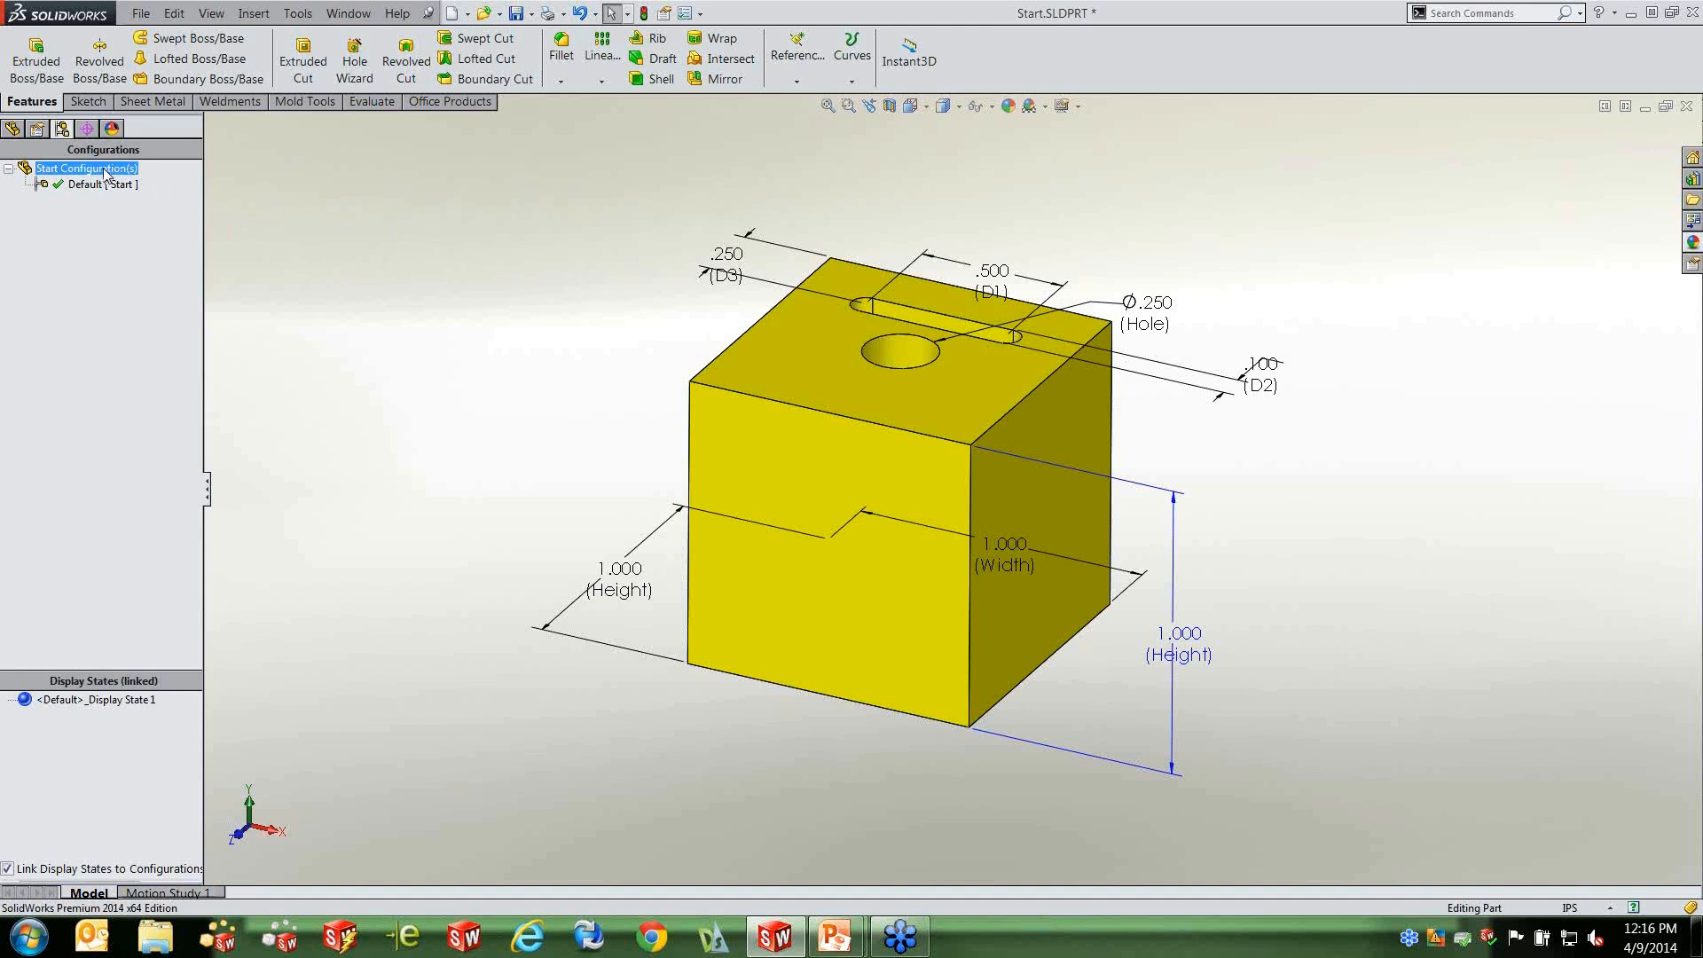
right_click(105, 173)
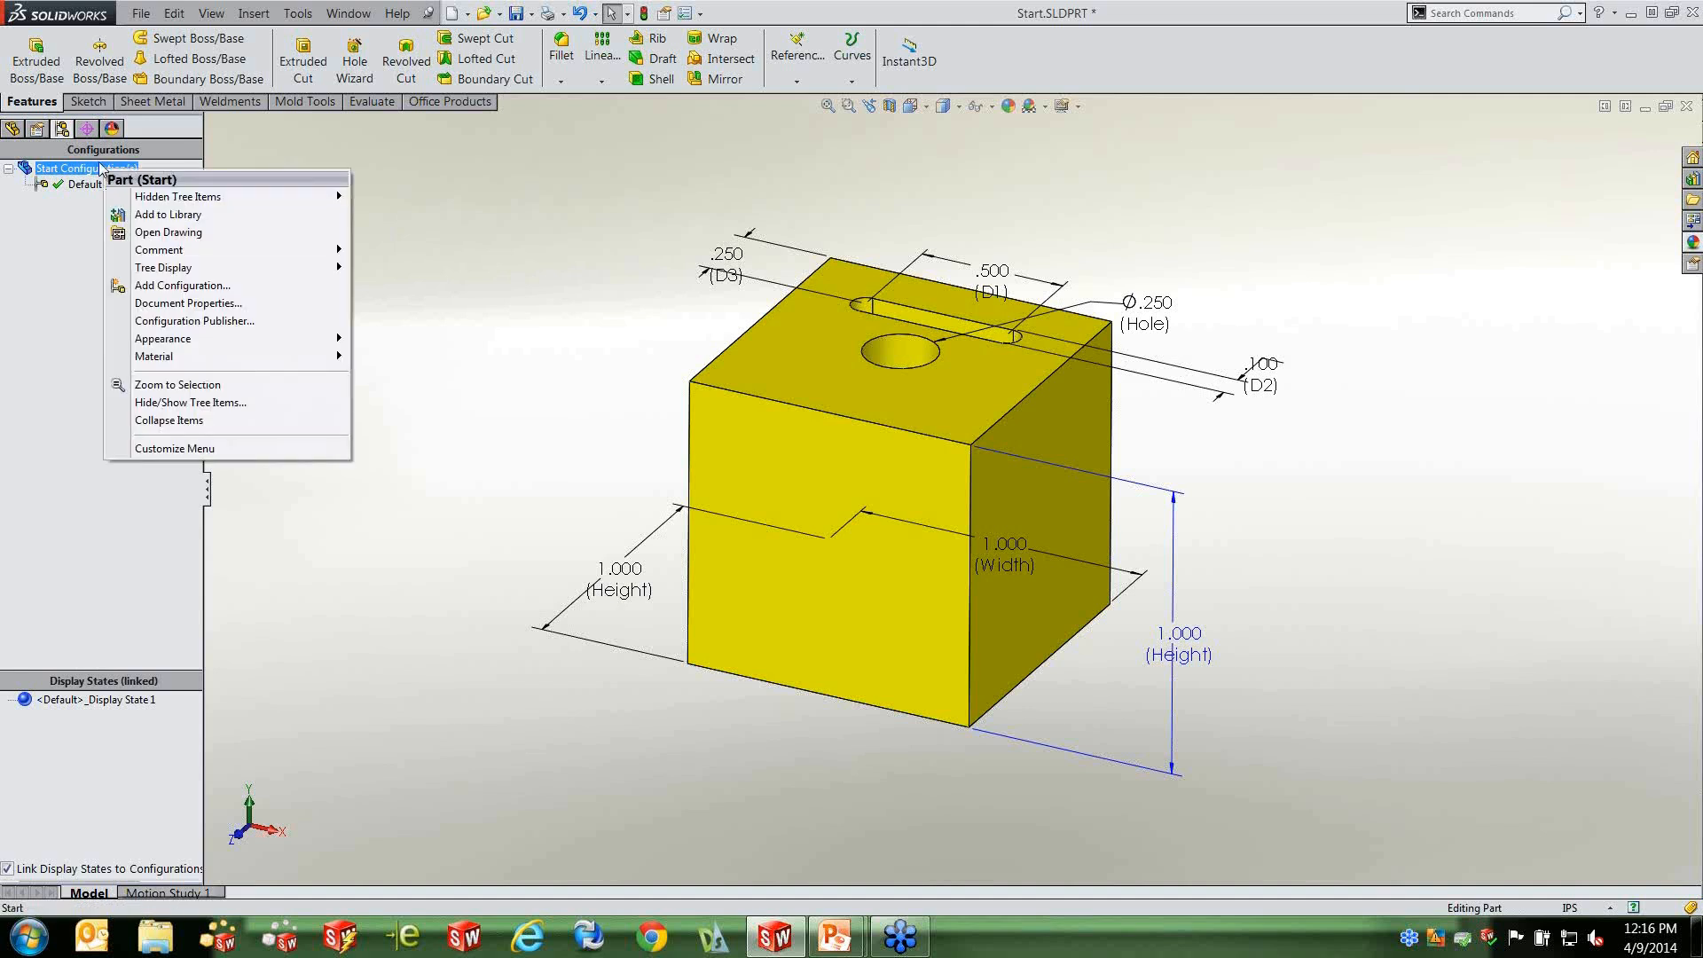
click(186, 285)
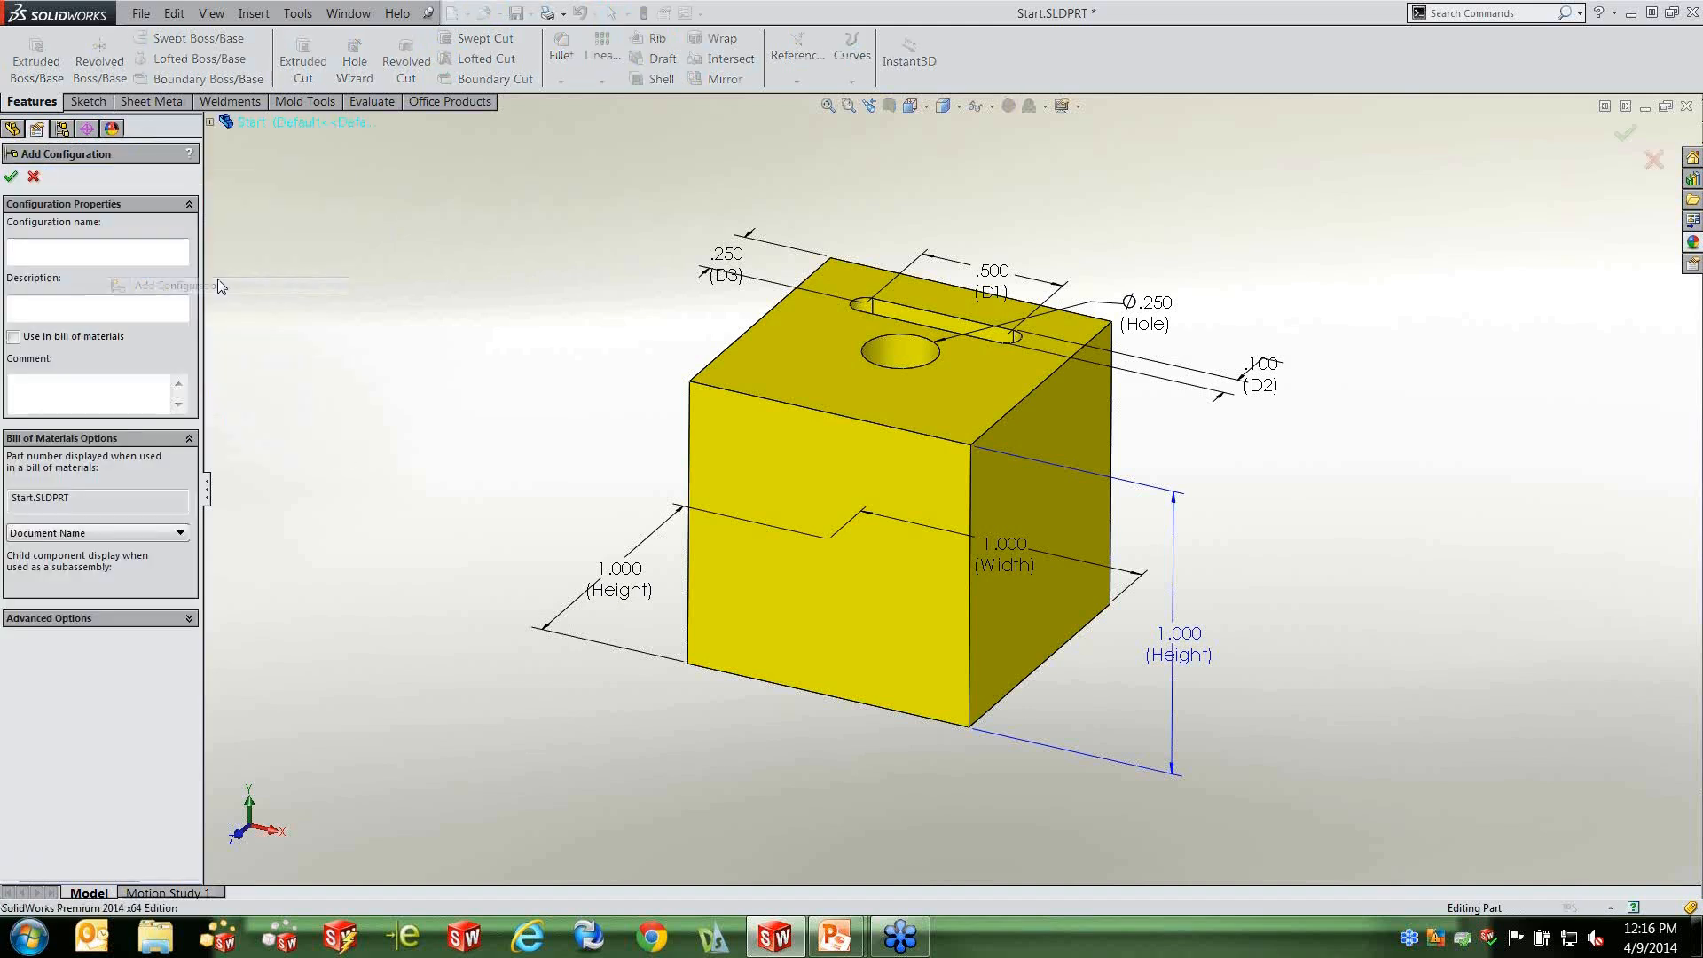
text(Size 1)
click(11, 176)
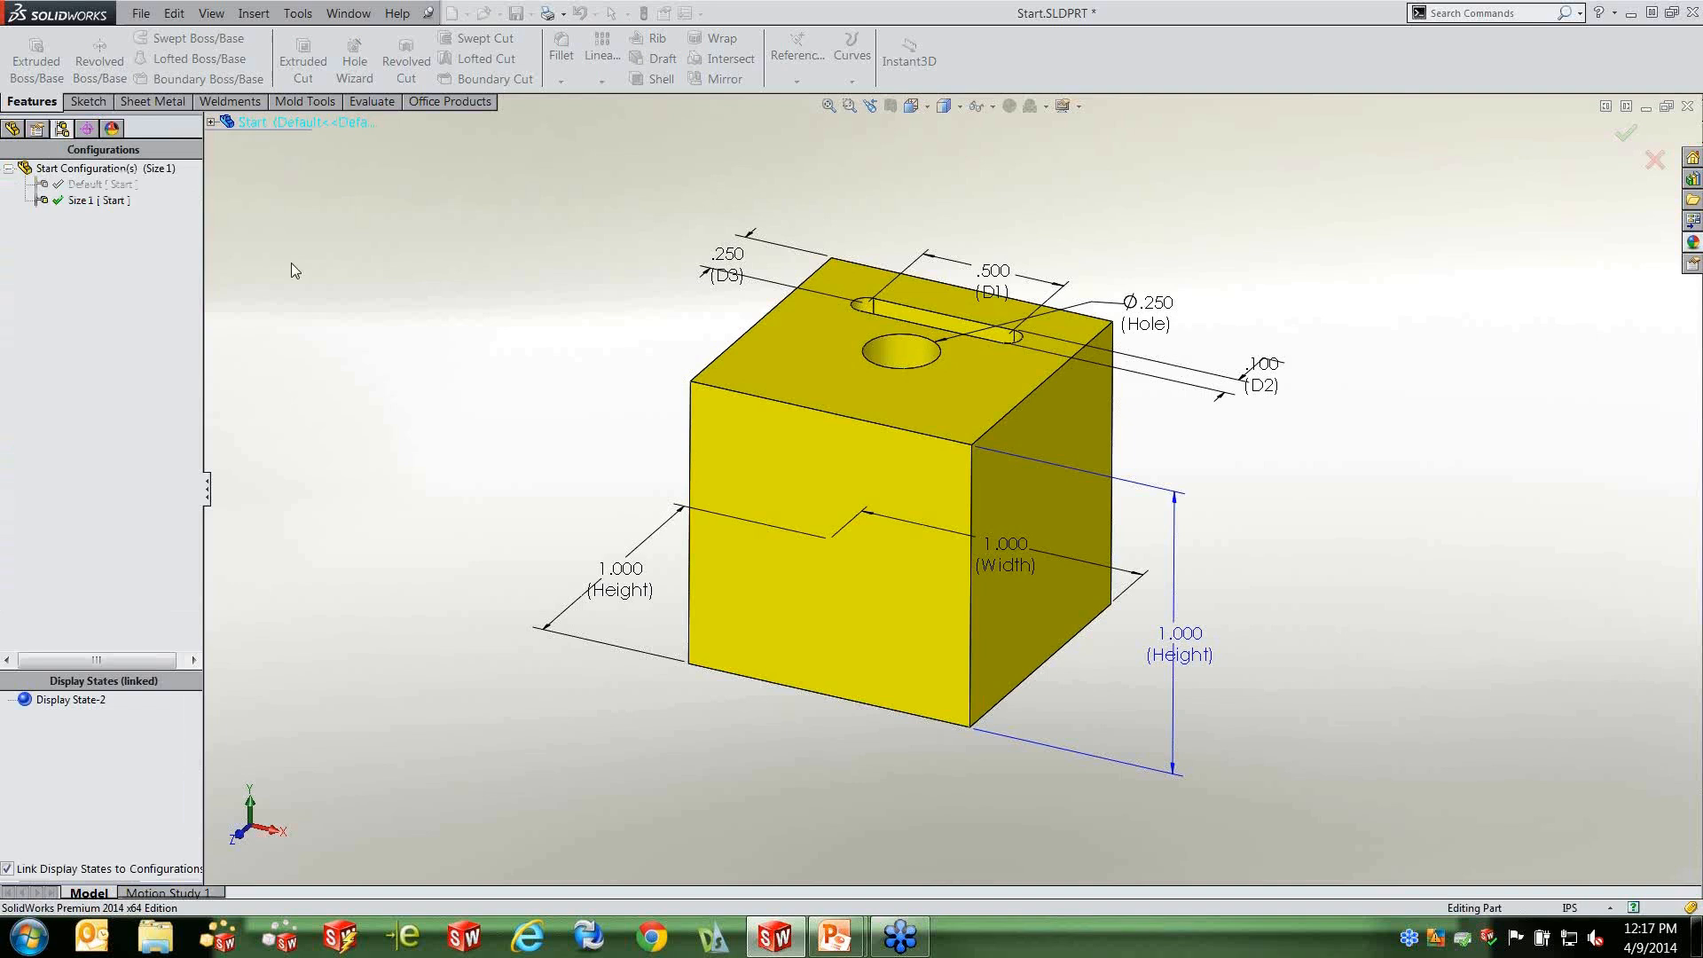
Add another configuration named Size 2 to the Start part.
right_click(98, 169)
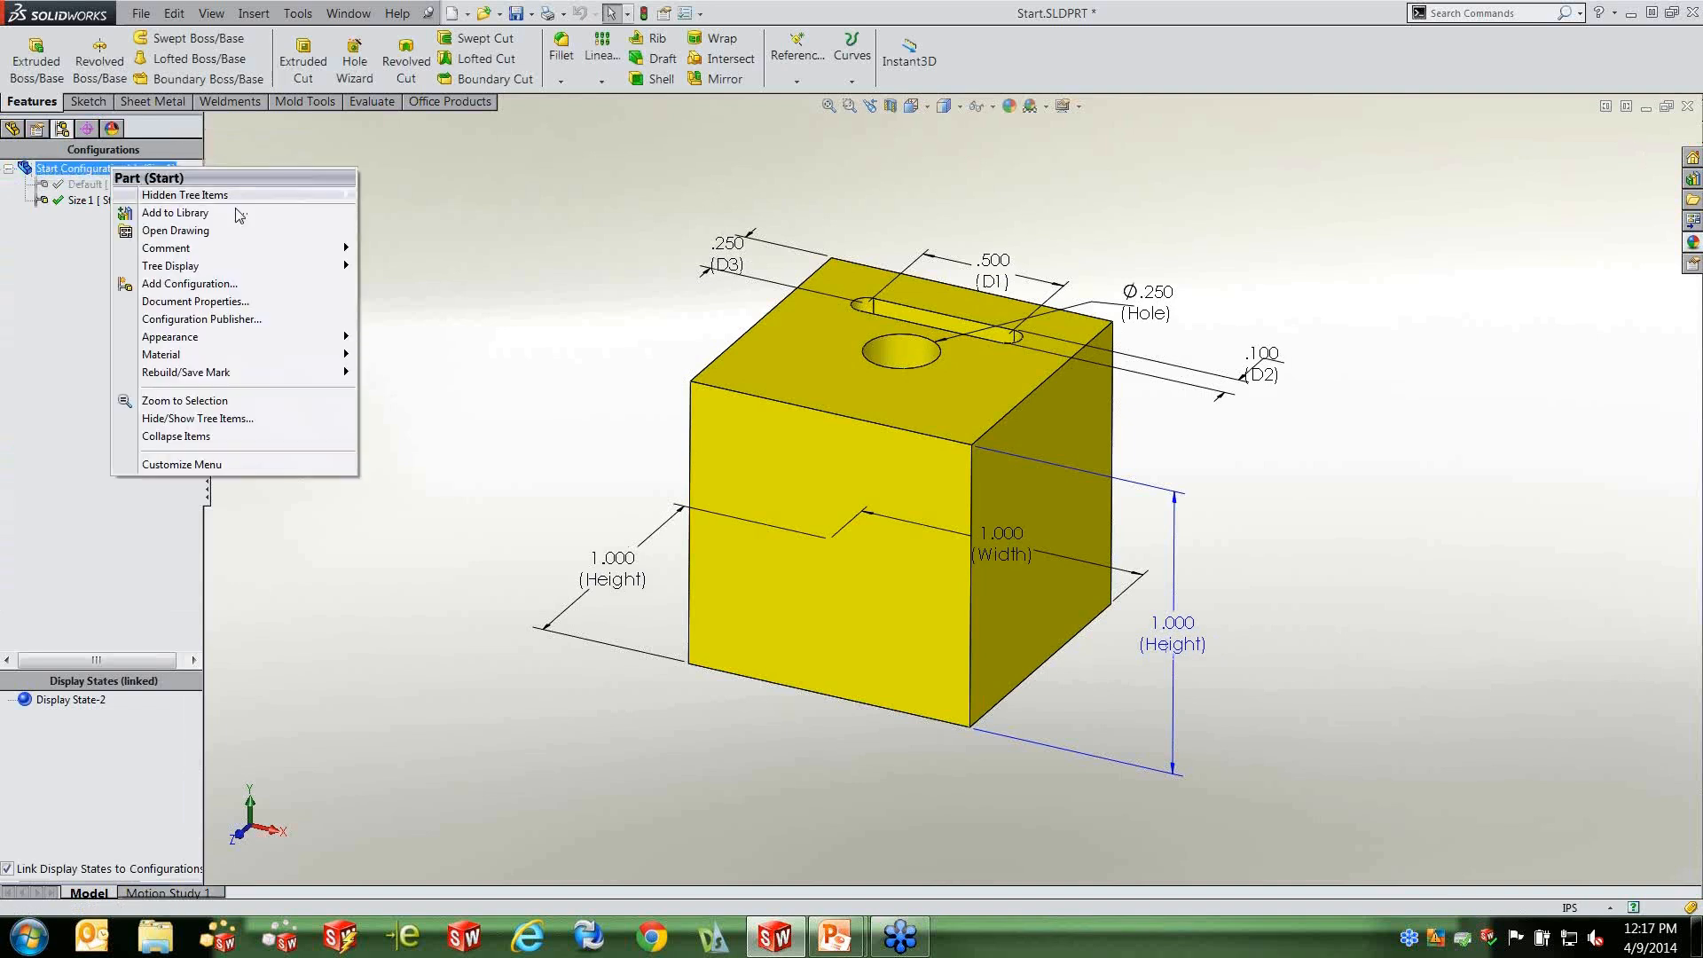
click(221, 283)
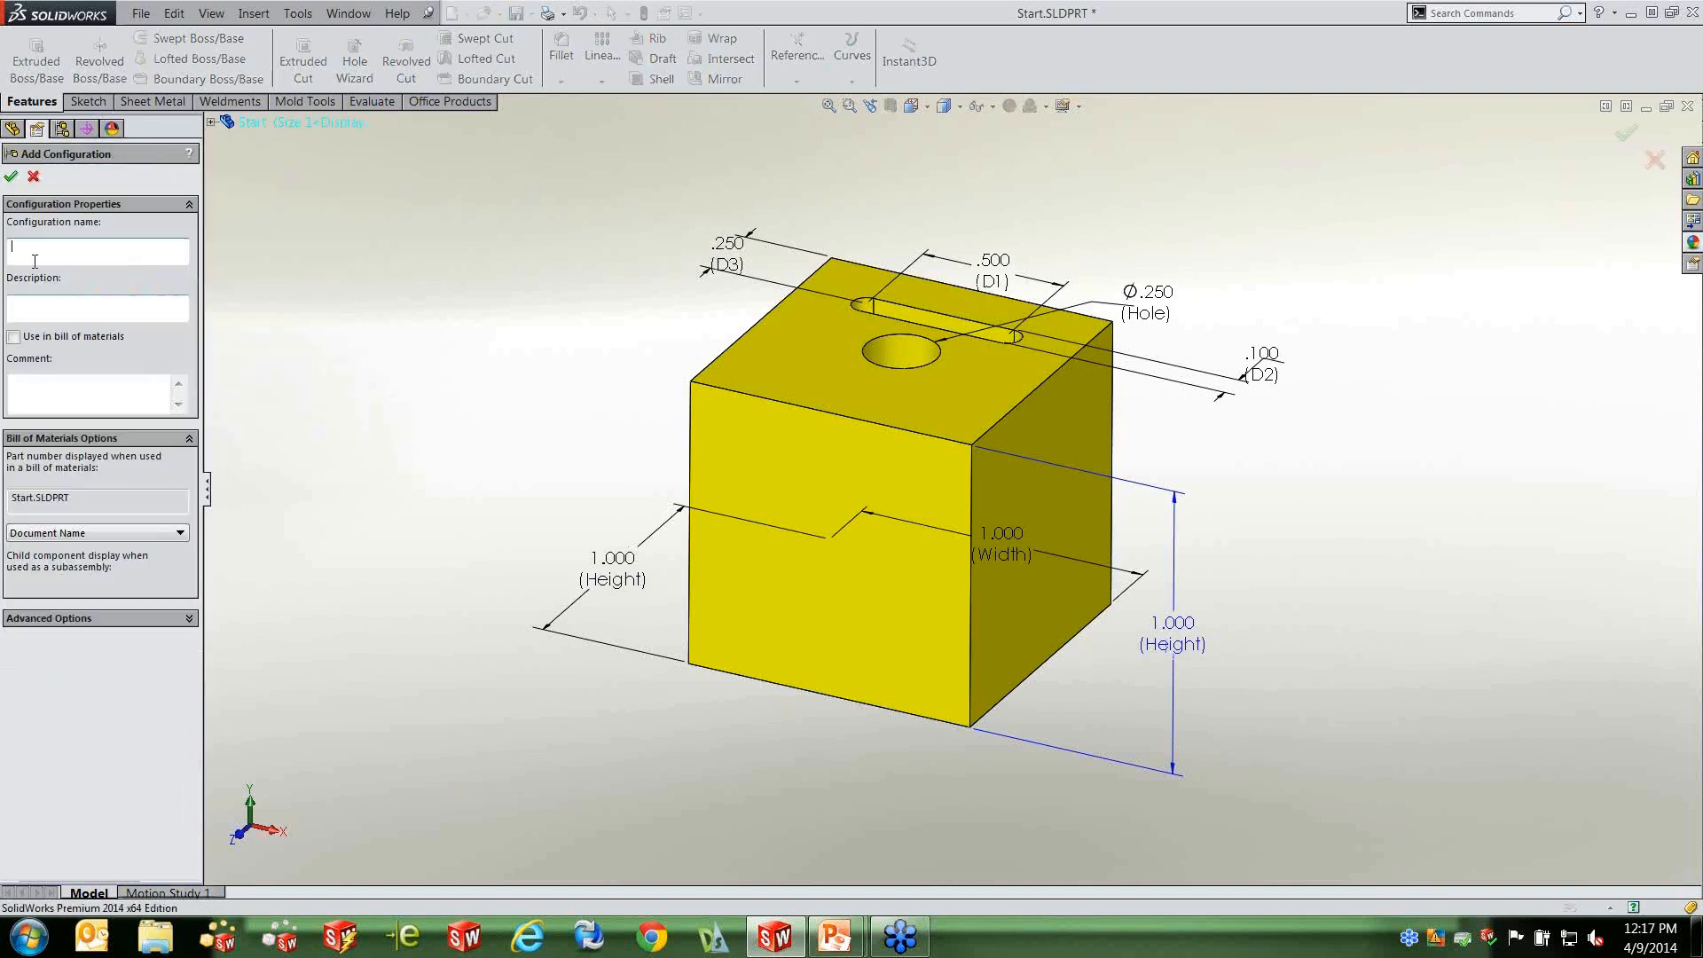
text(ize2)
key(BackSpace)
key(BackSpace)
key(BackSpace)
key(BackSpace)
text(Size 1)
click(13, 177)
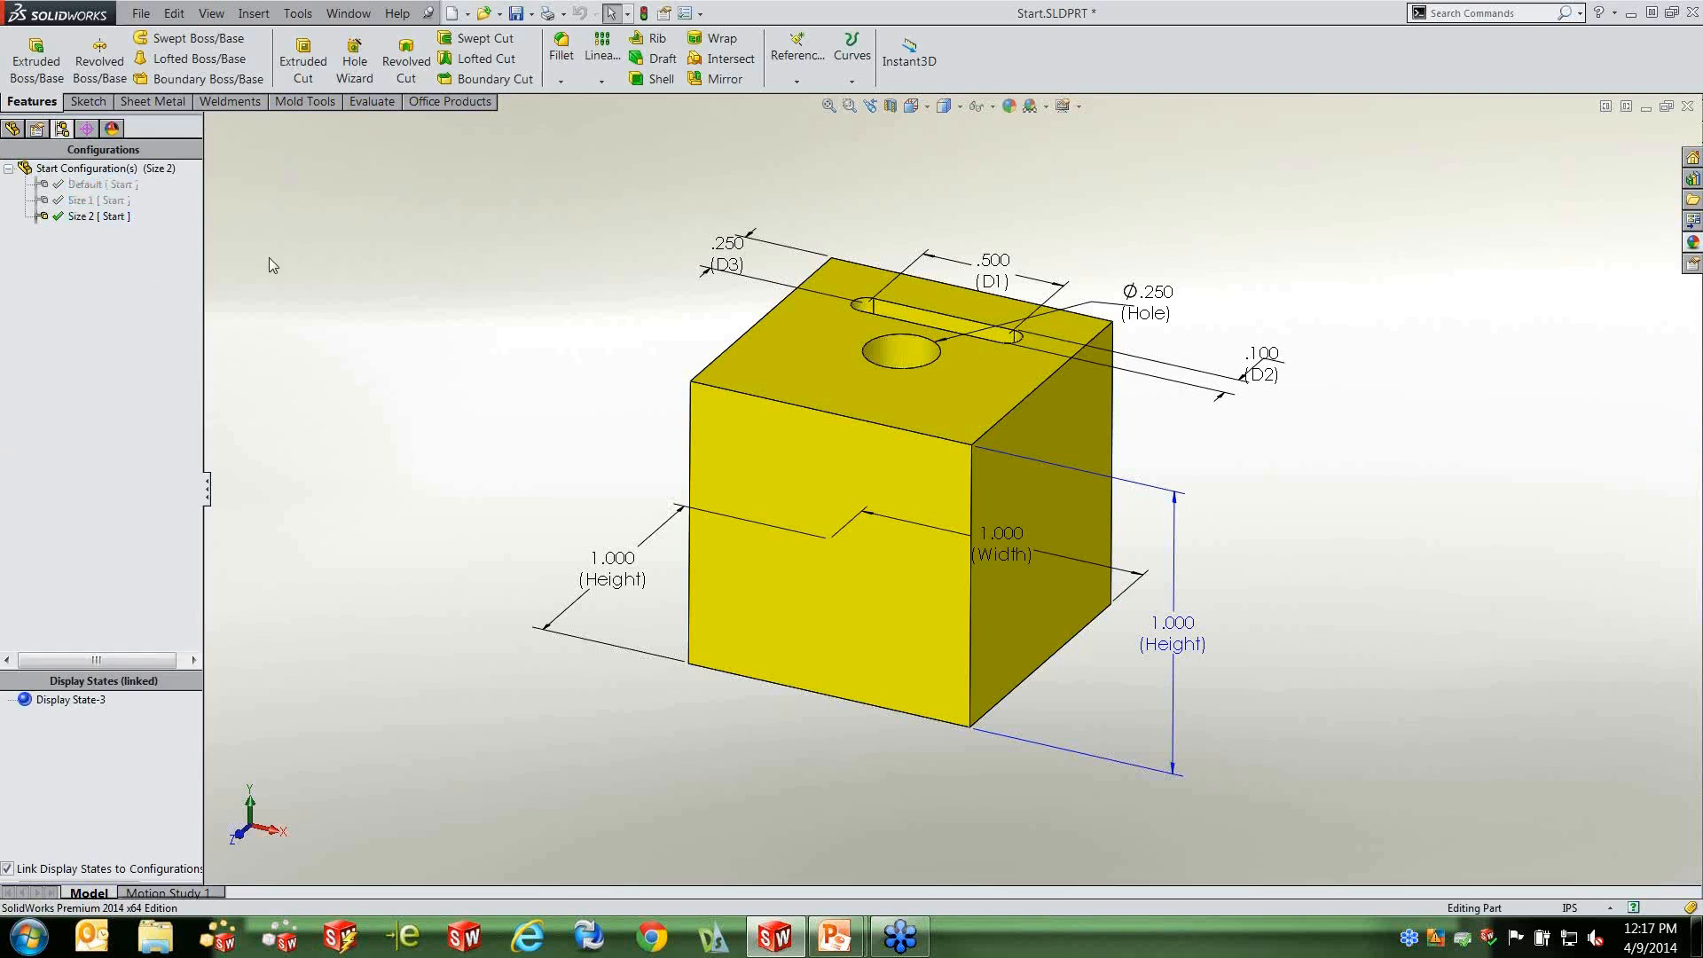
Activate the Default, Size 1 and Size 2 configurations in turn to compare them.
click(42, 220)
click(47, 222)
right_click(99, 188)
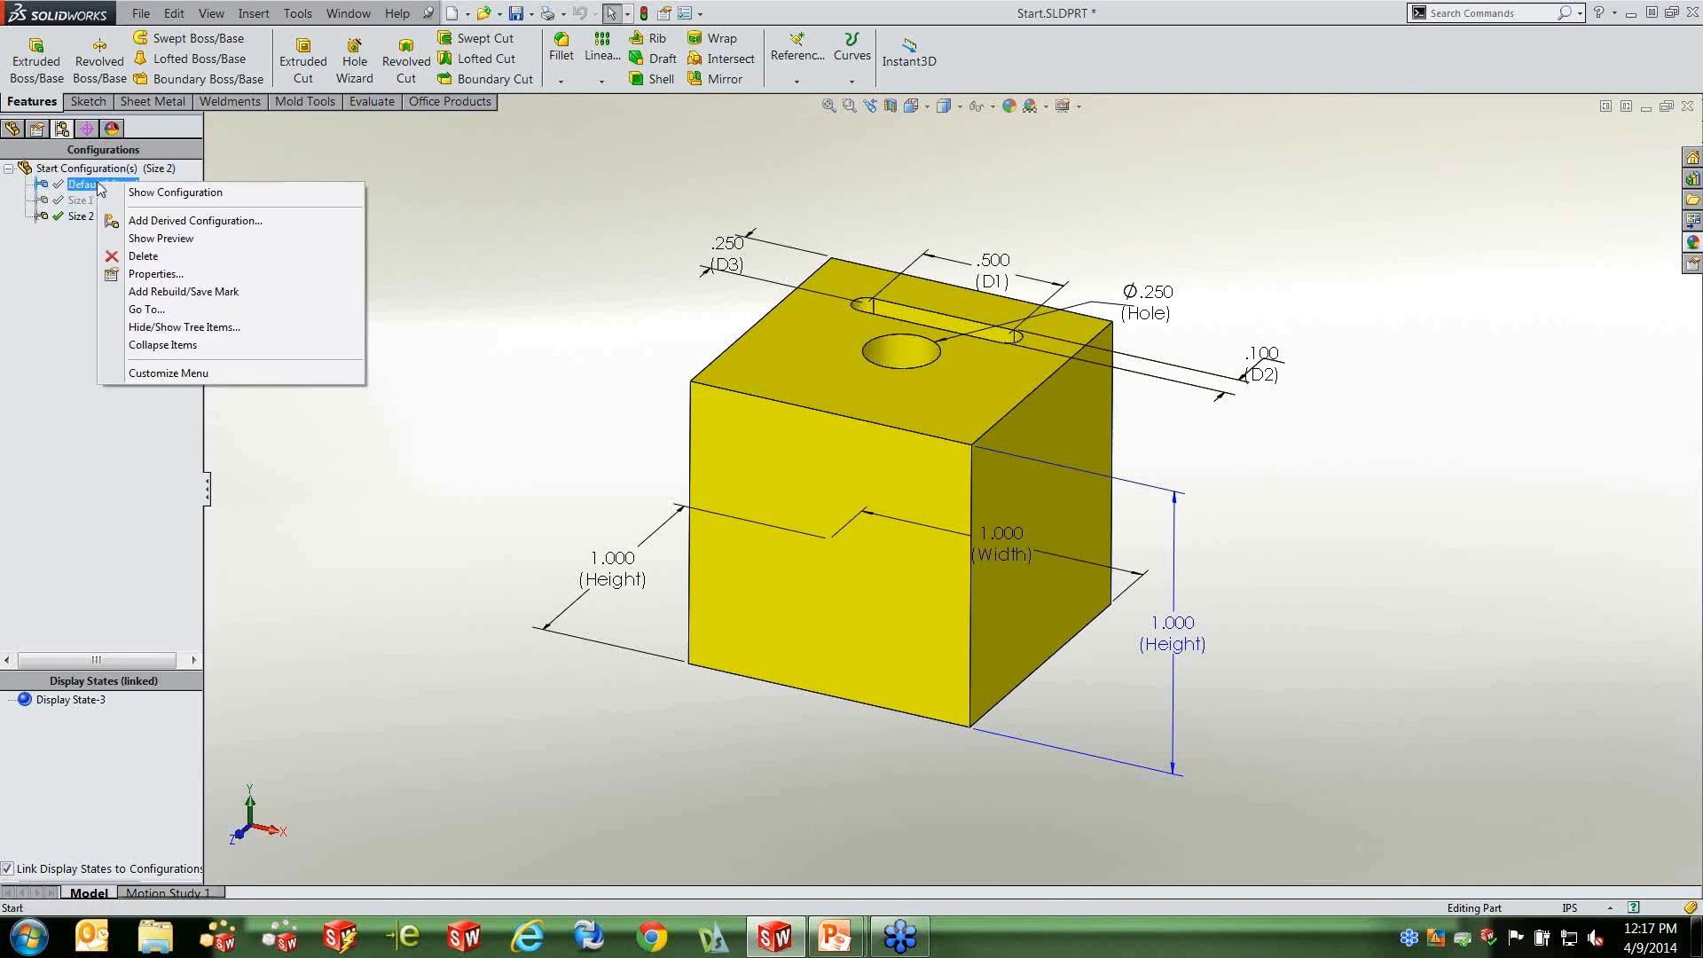
click(179, 194)
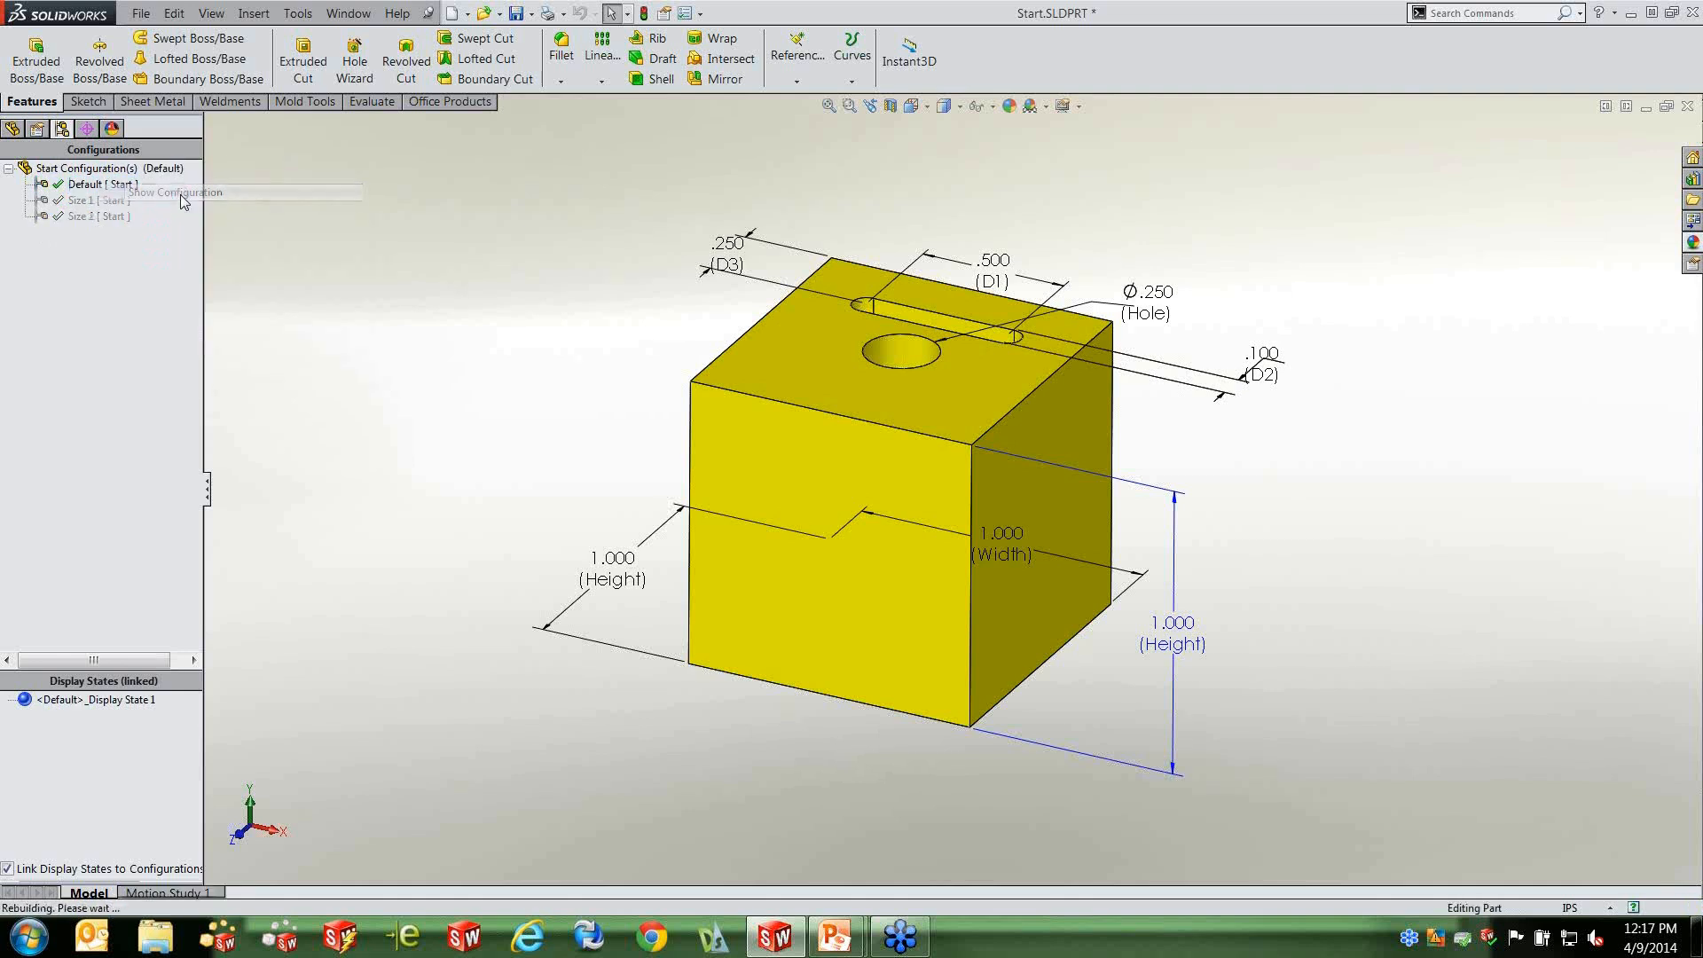
click(176, 203)
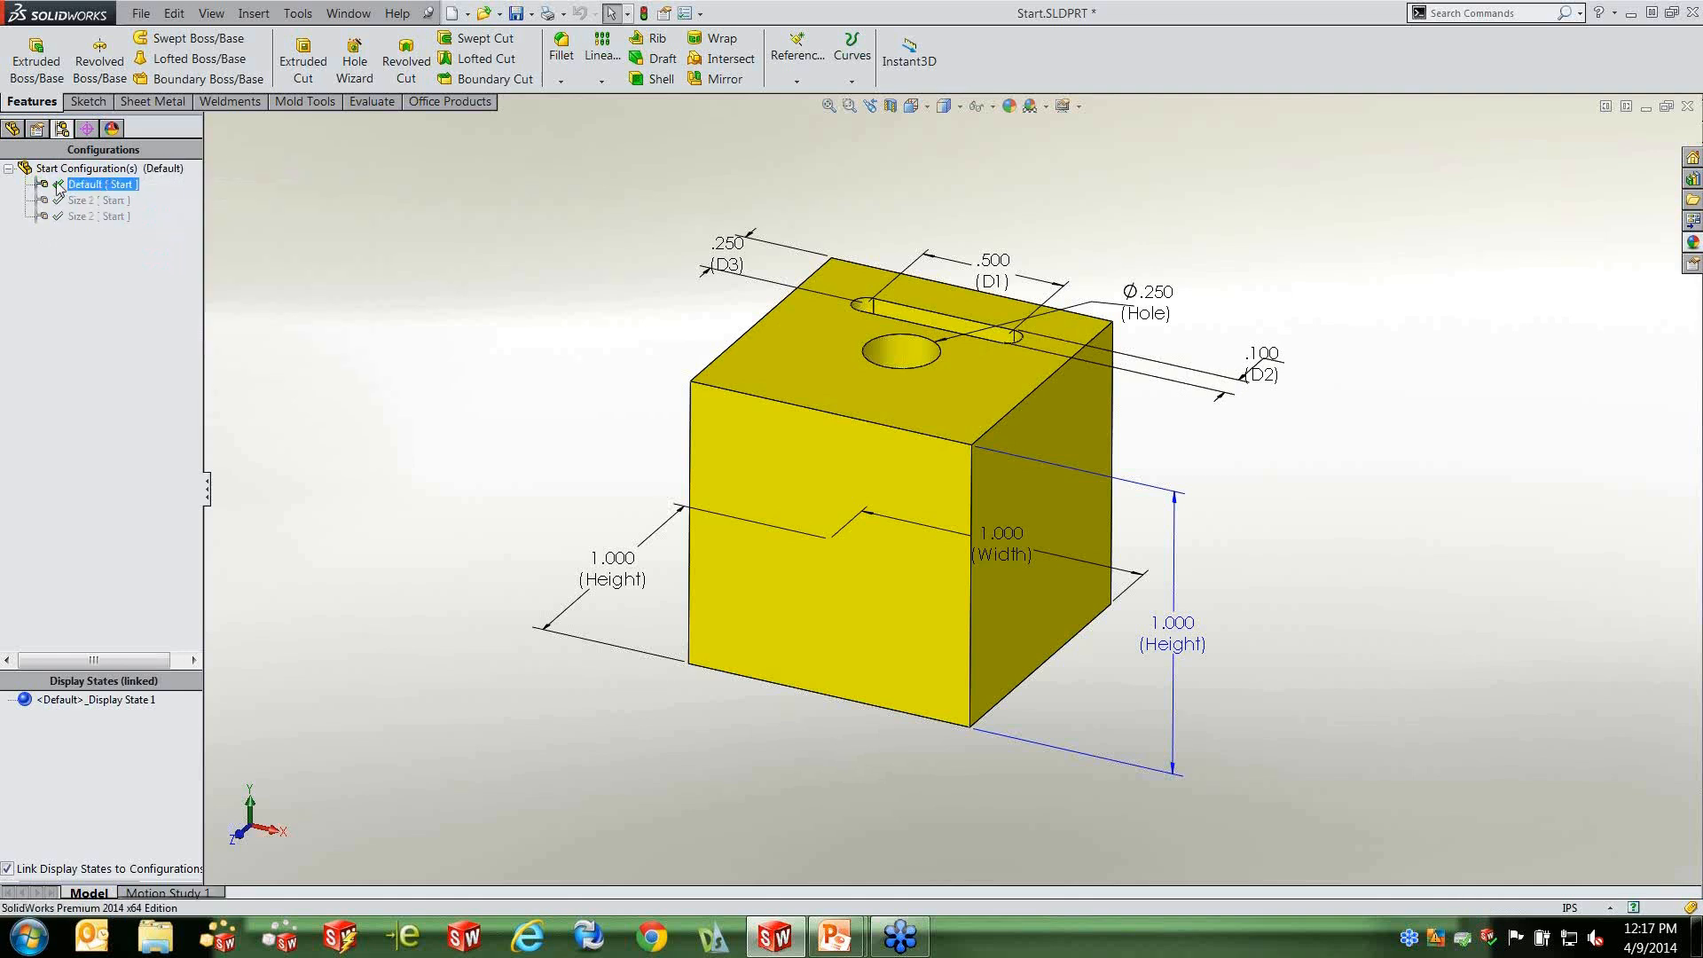
right_click(76, 204)
click(121, 211)
click(100, 216)
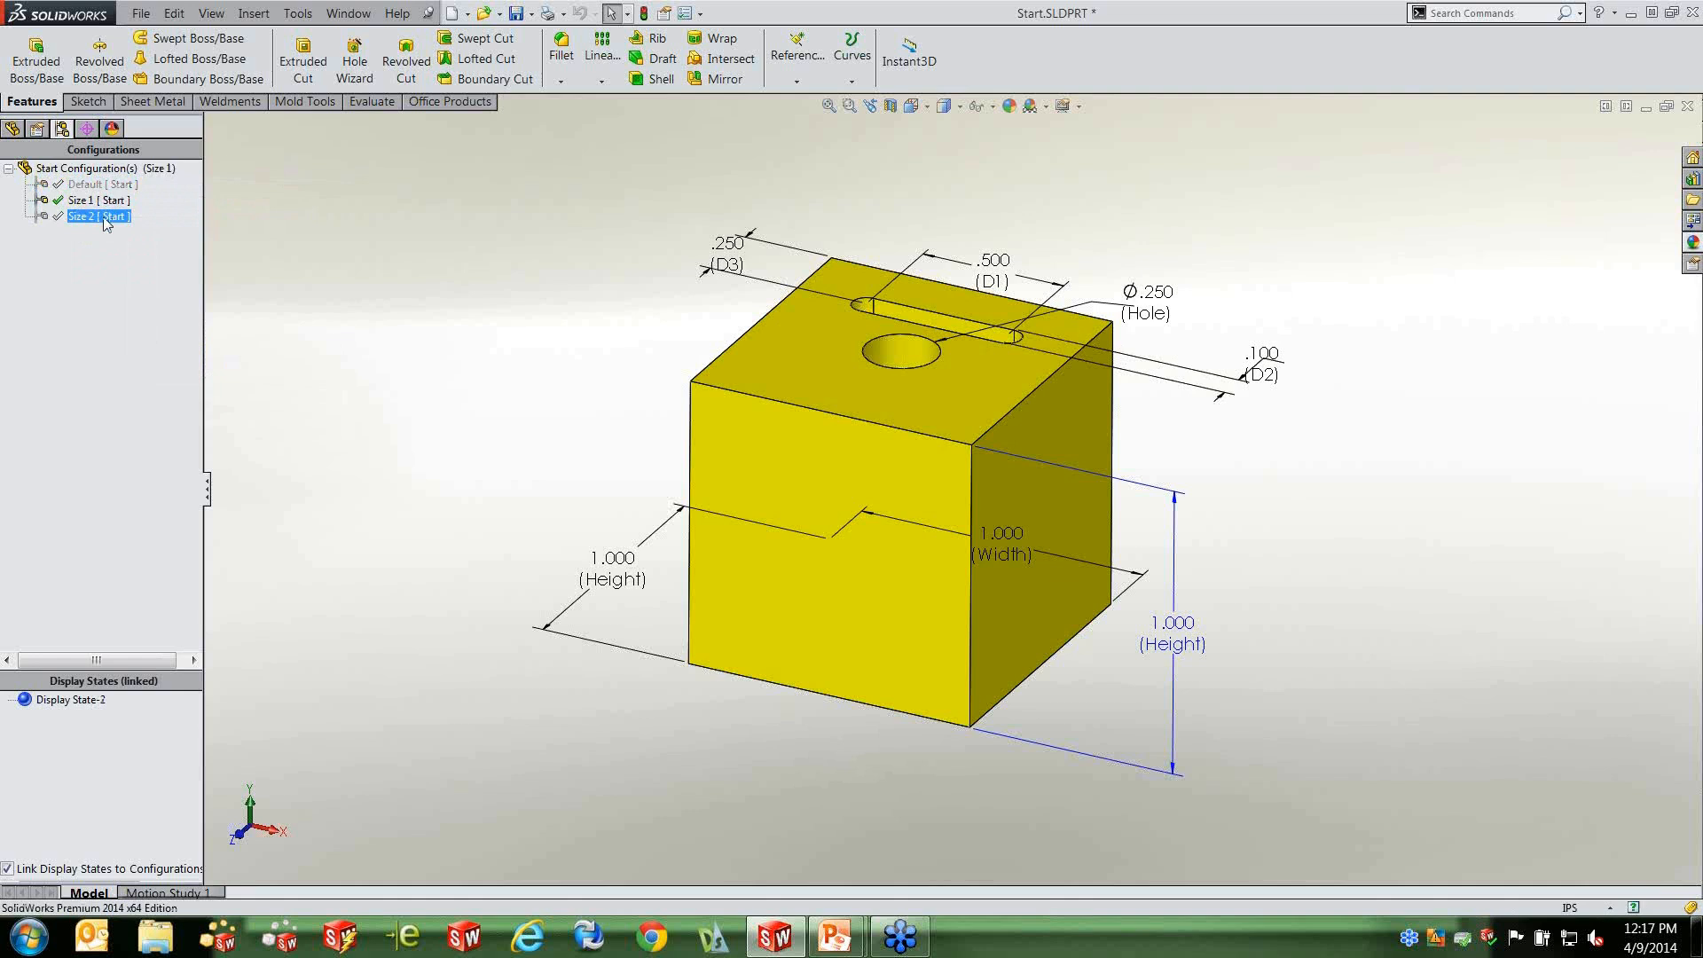
right_click(83, 224)
click(125, 231)
click(40, 220)
click(364, 270)
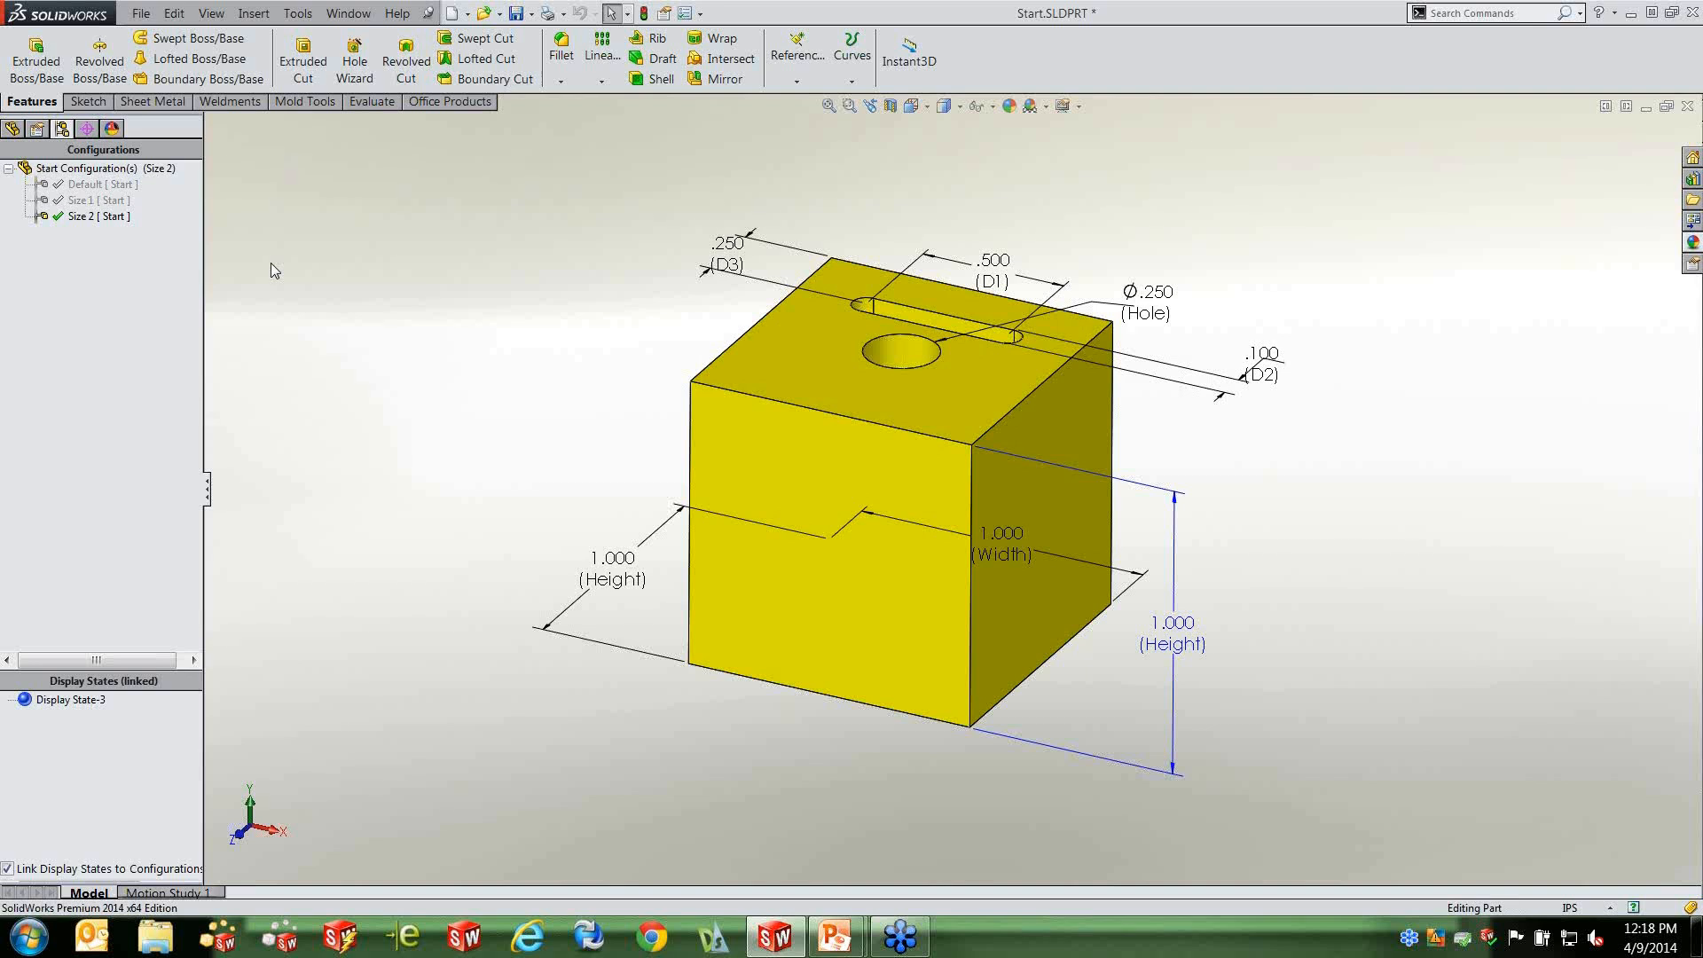
Change the description of the Size 2 configuration to 2 inch Block in its properties.
click(88, 218)
click(92, 217)
right_click(92, 220)
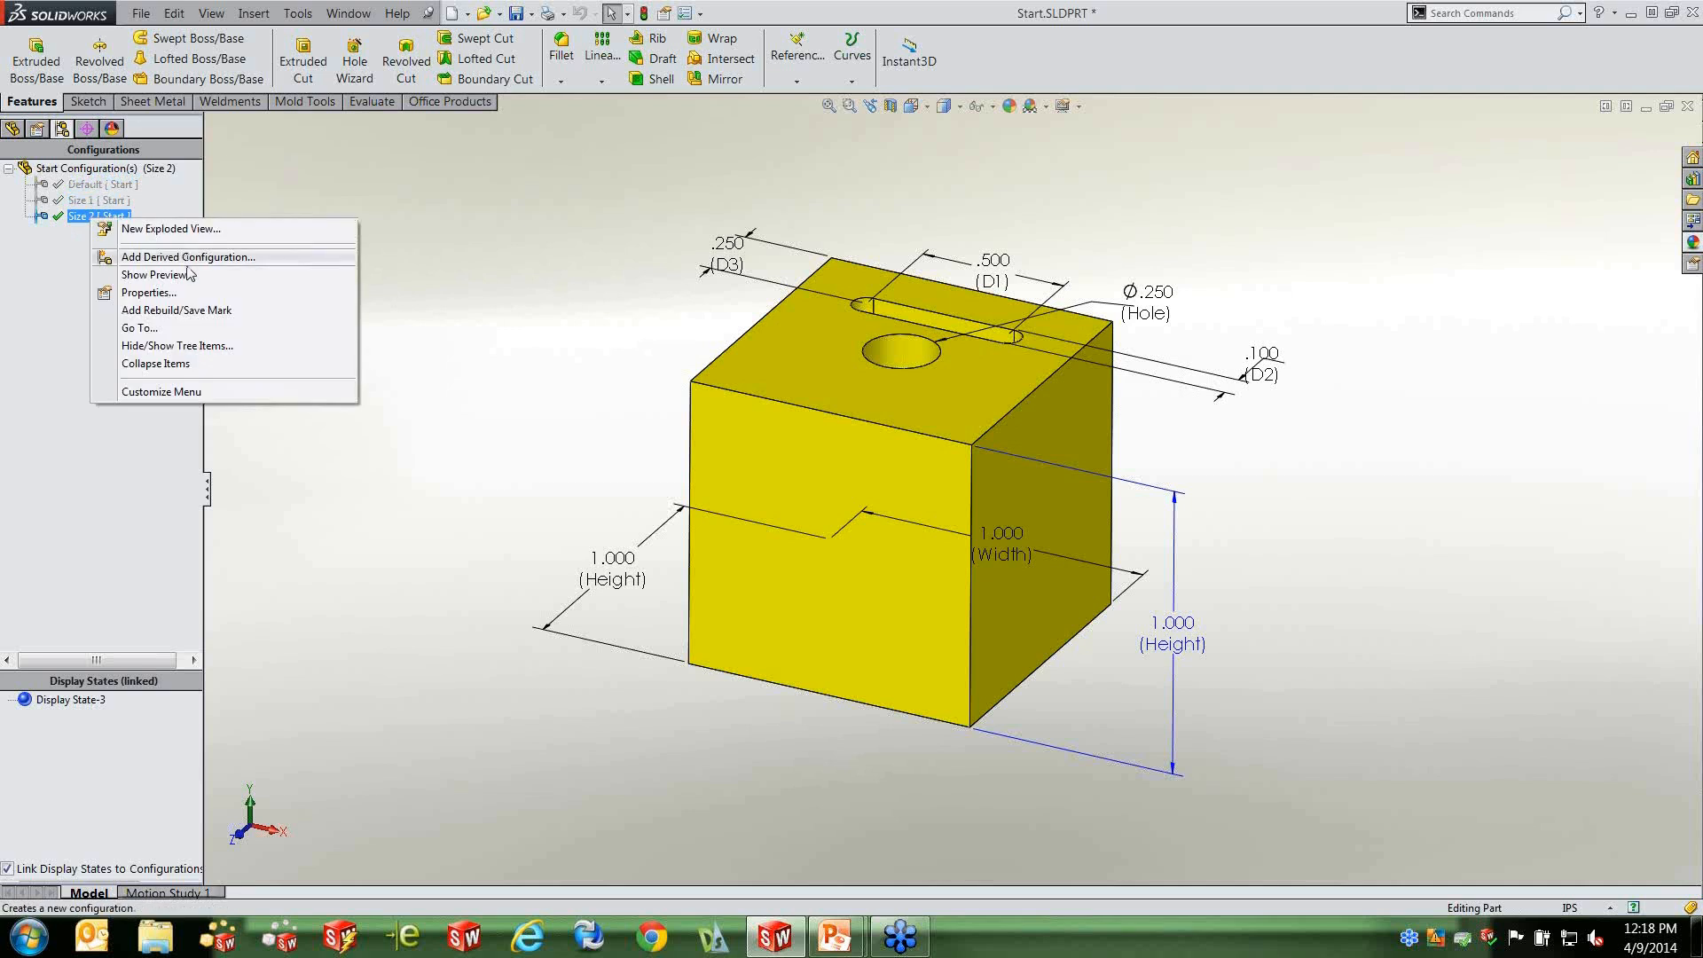
click(146, 293)
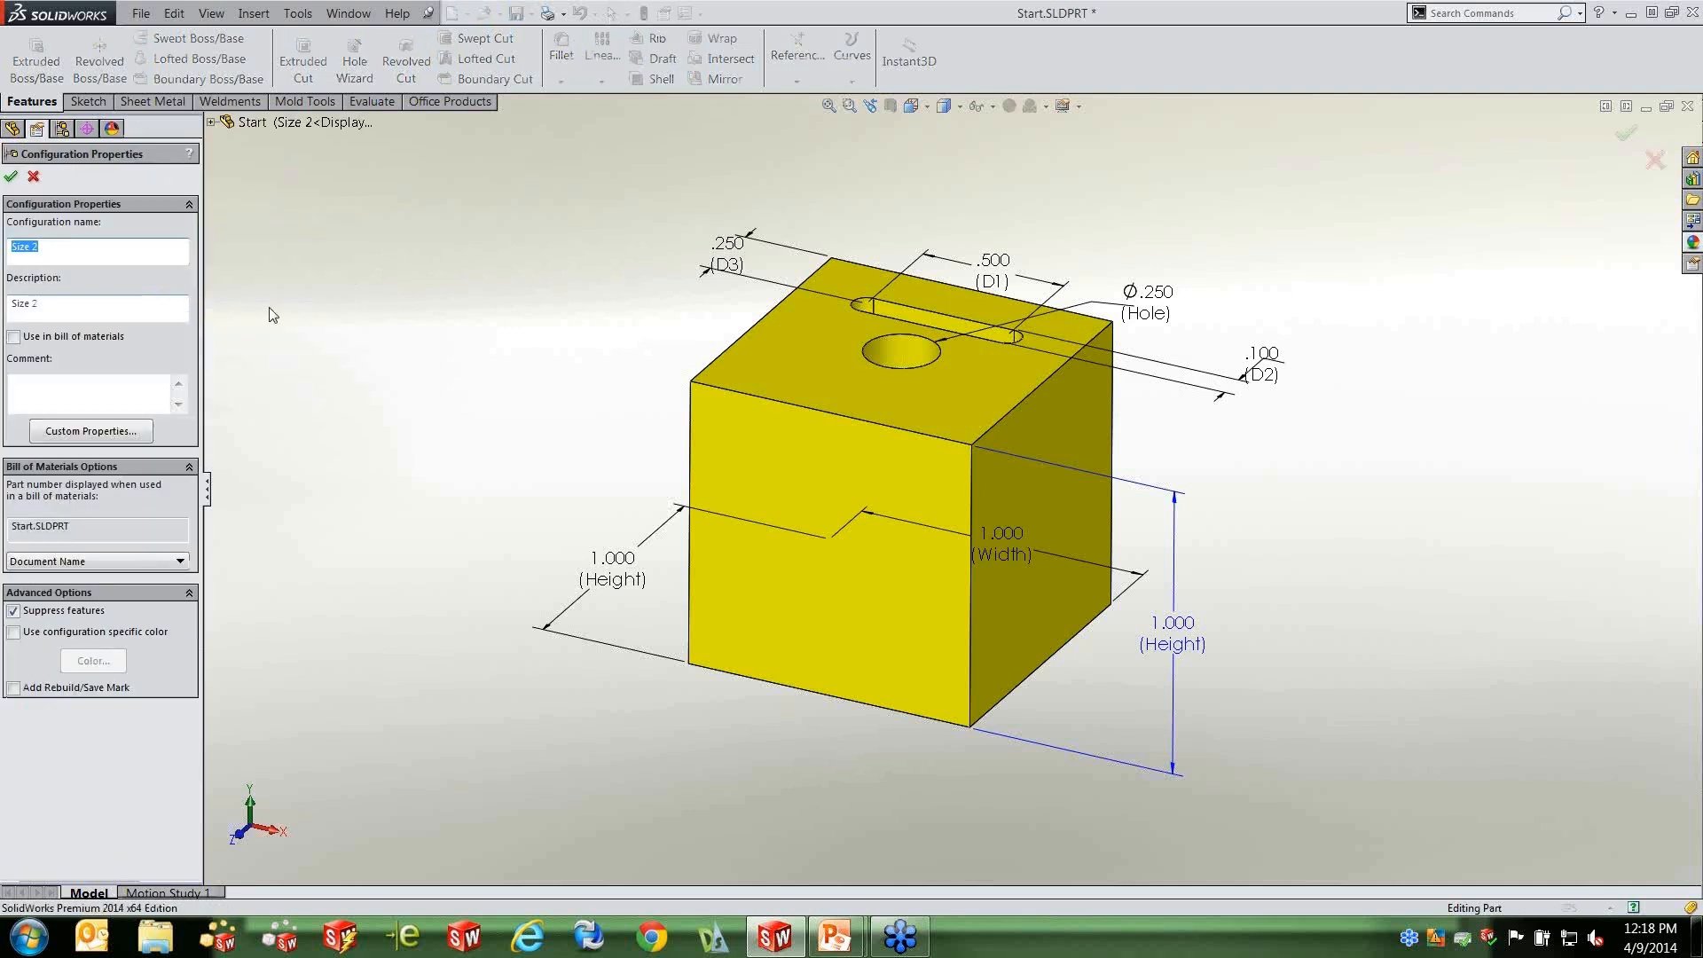
click(83, 255)
key(Tab)
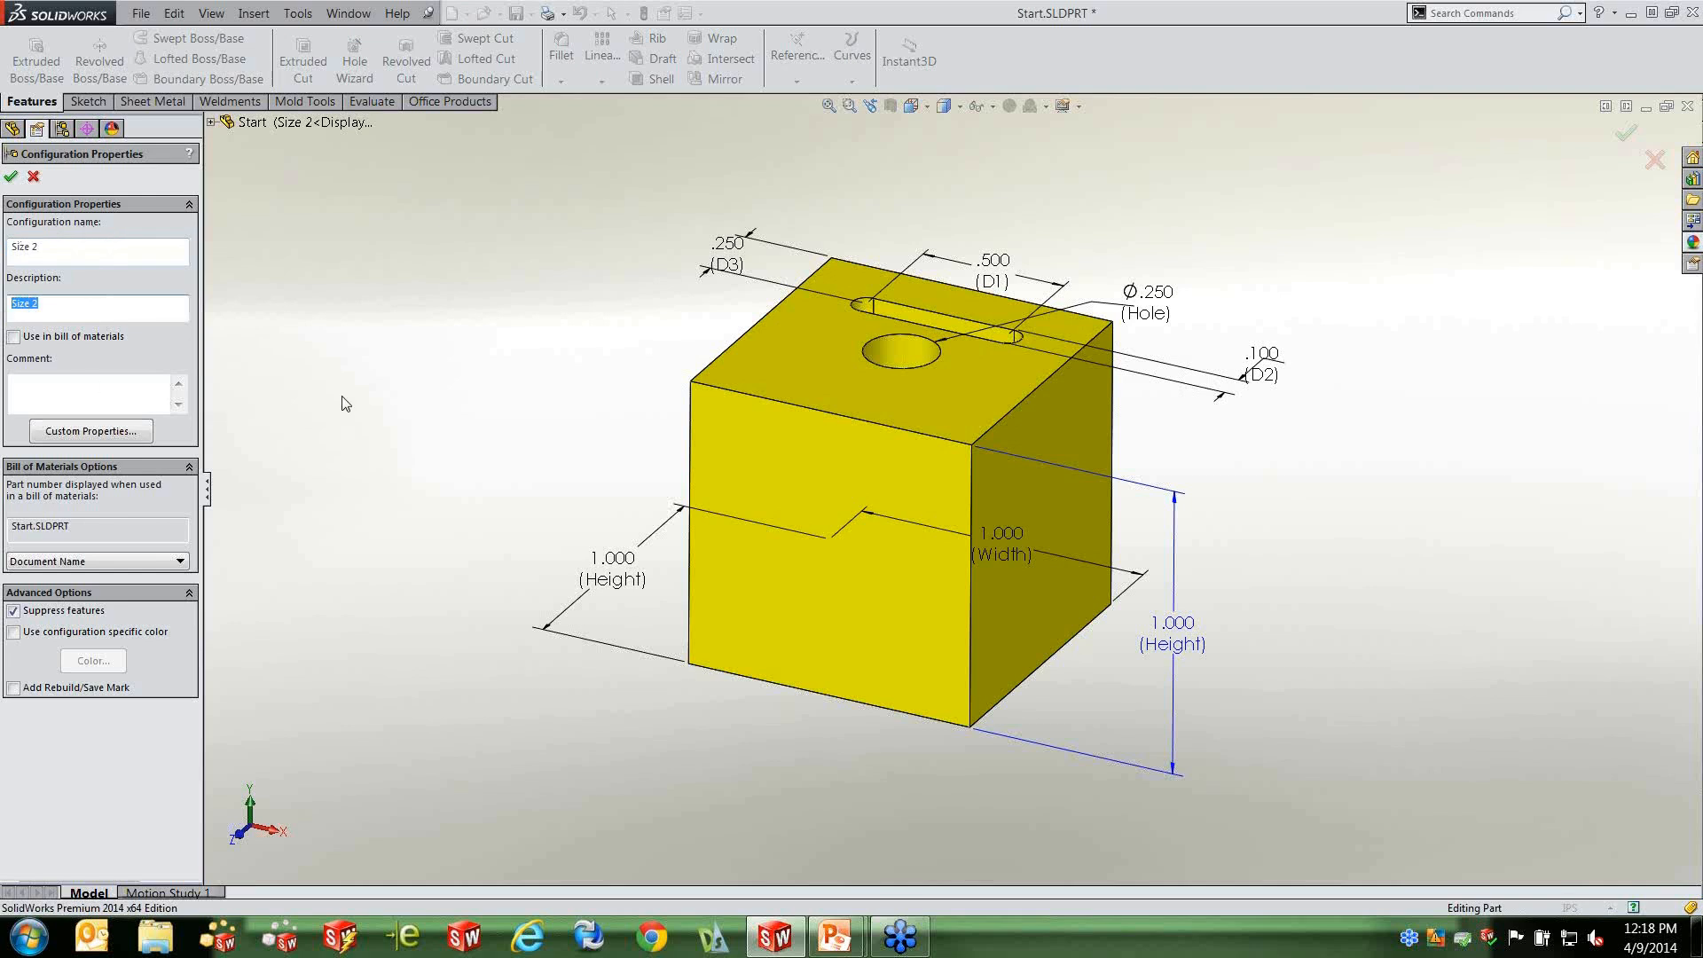
text(2inch)
key(BackSpace)
key(BackSpace)
text(ch Bloc)
click(9, 177)
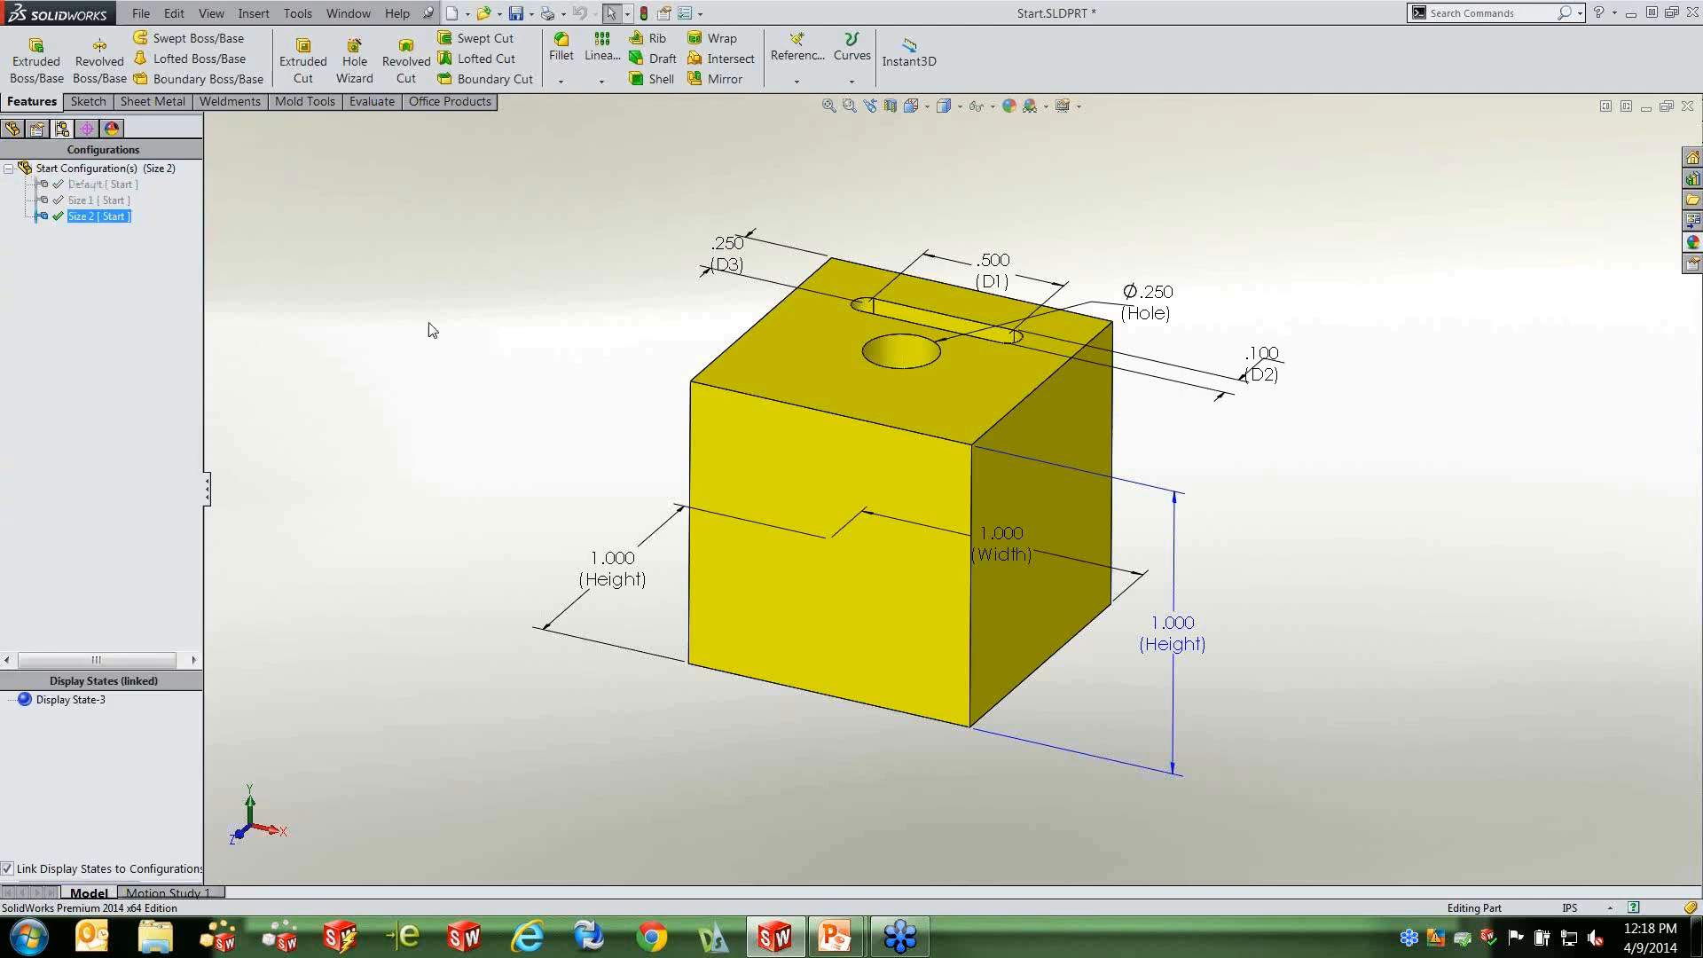
Activate the Size 1 configuration and view its properties, closing them without changing anything.
click(432, 354)
double_click(85, 202)
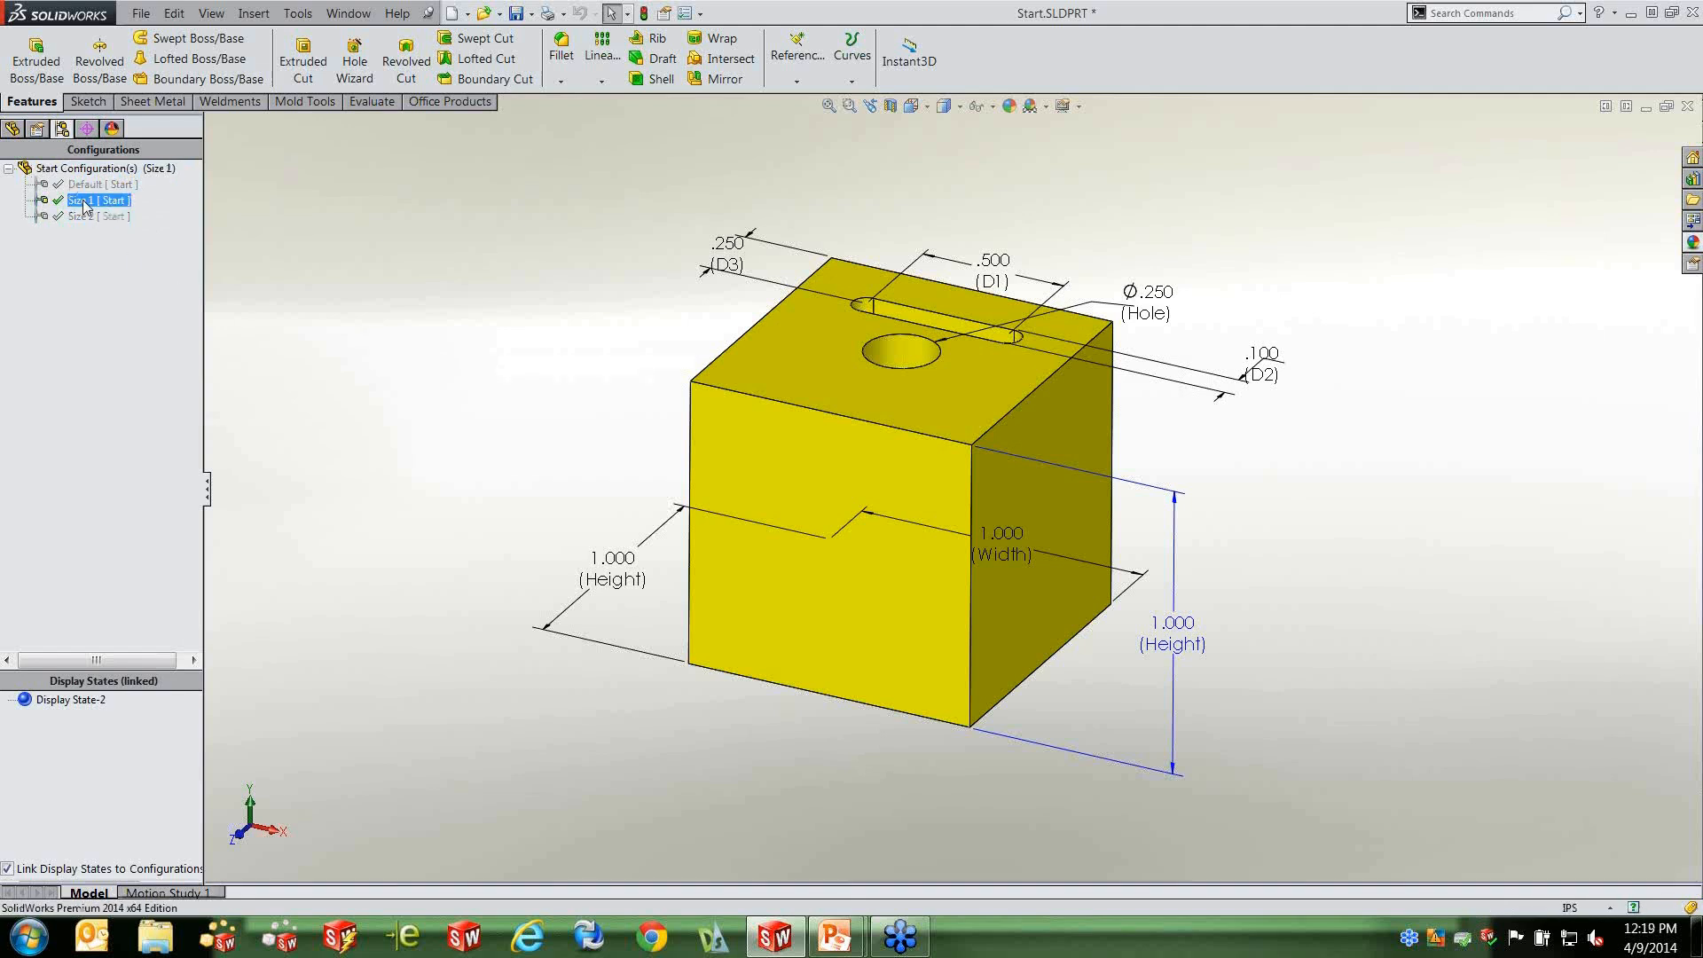
right_click(98, 199)
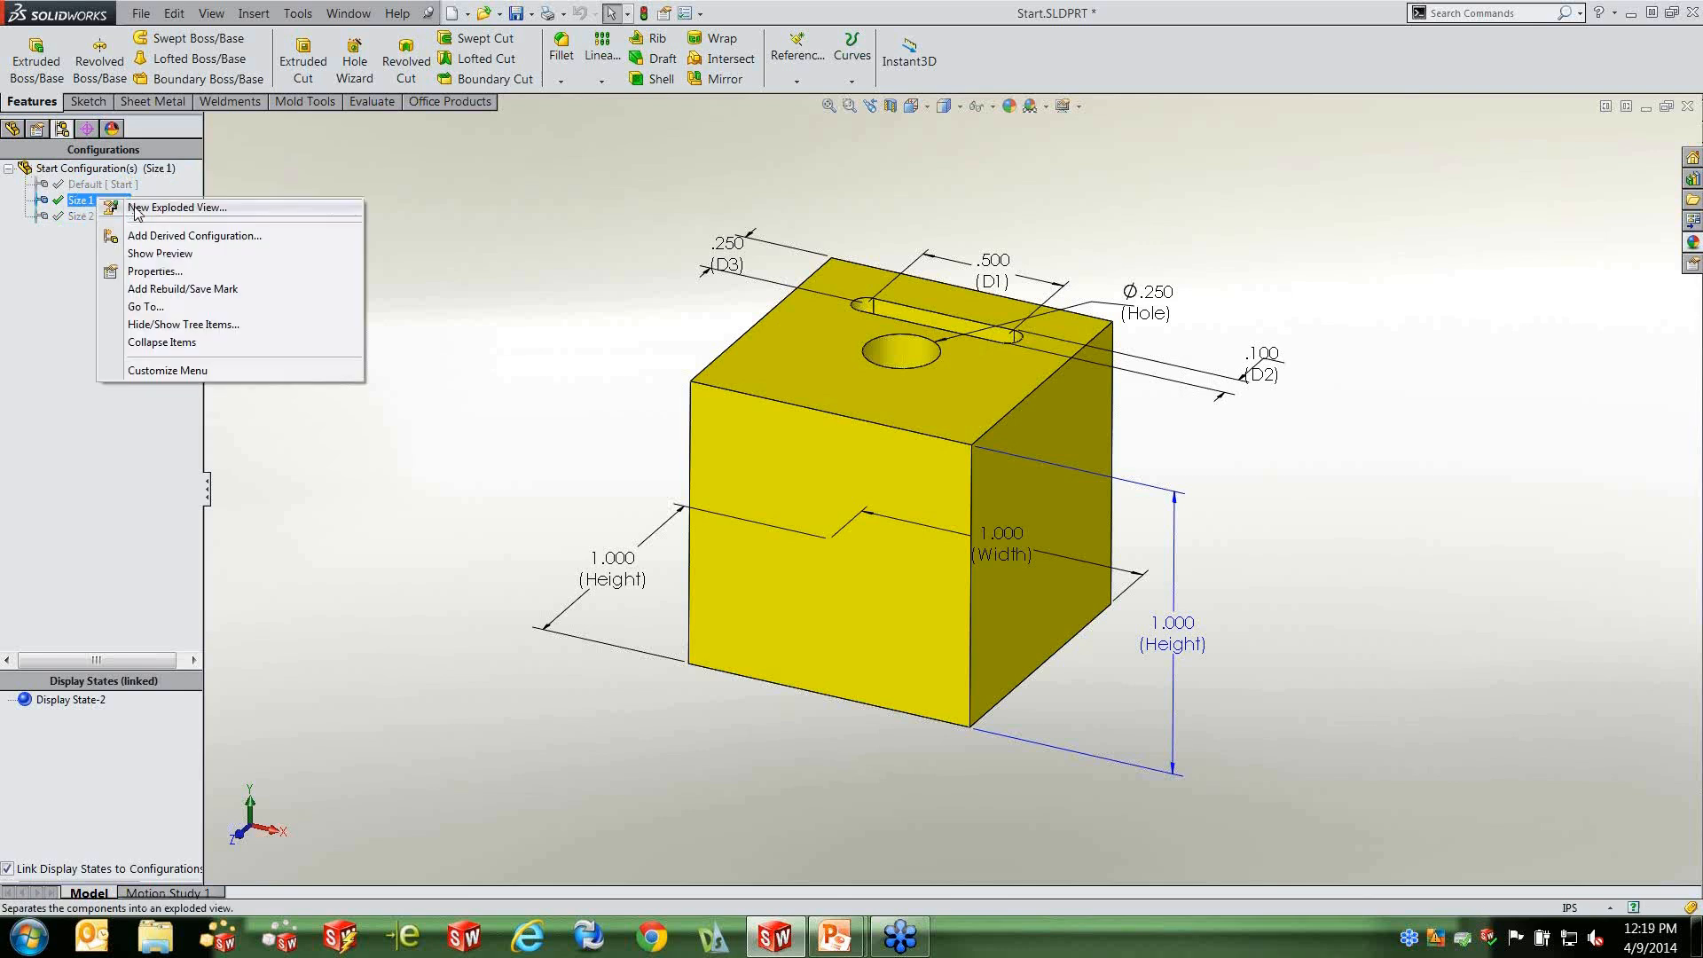
click(153, 272)
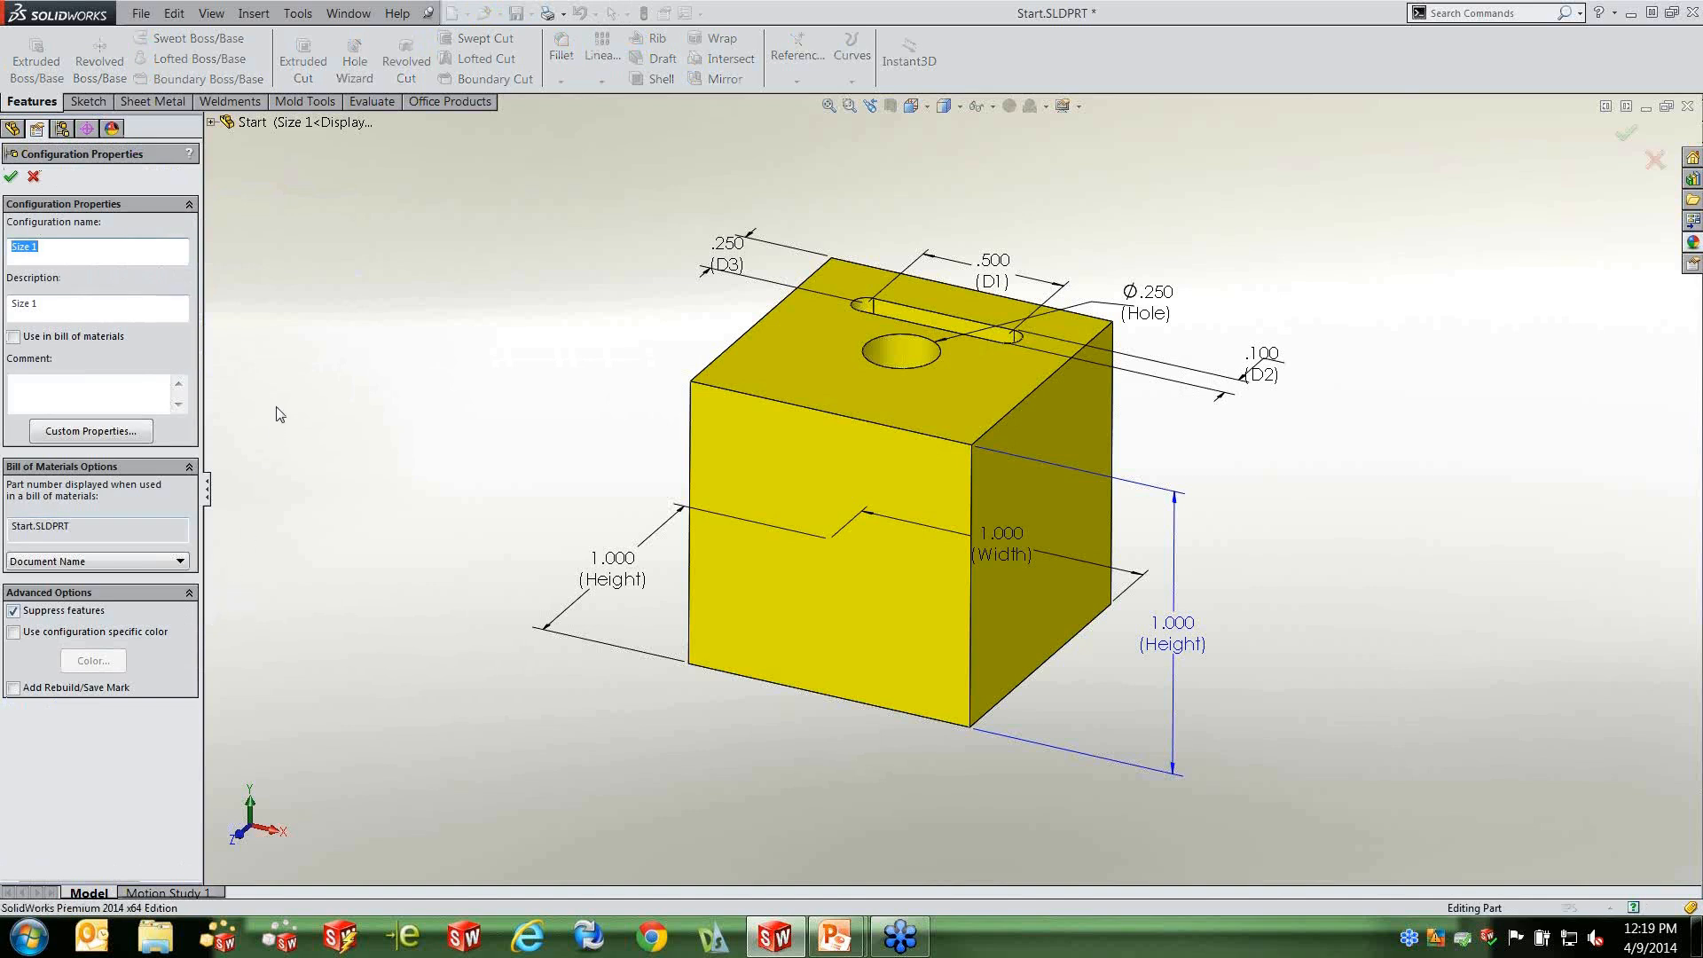
click(34, 176)
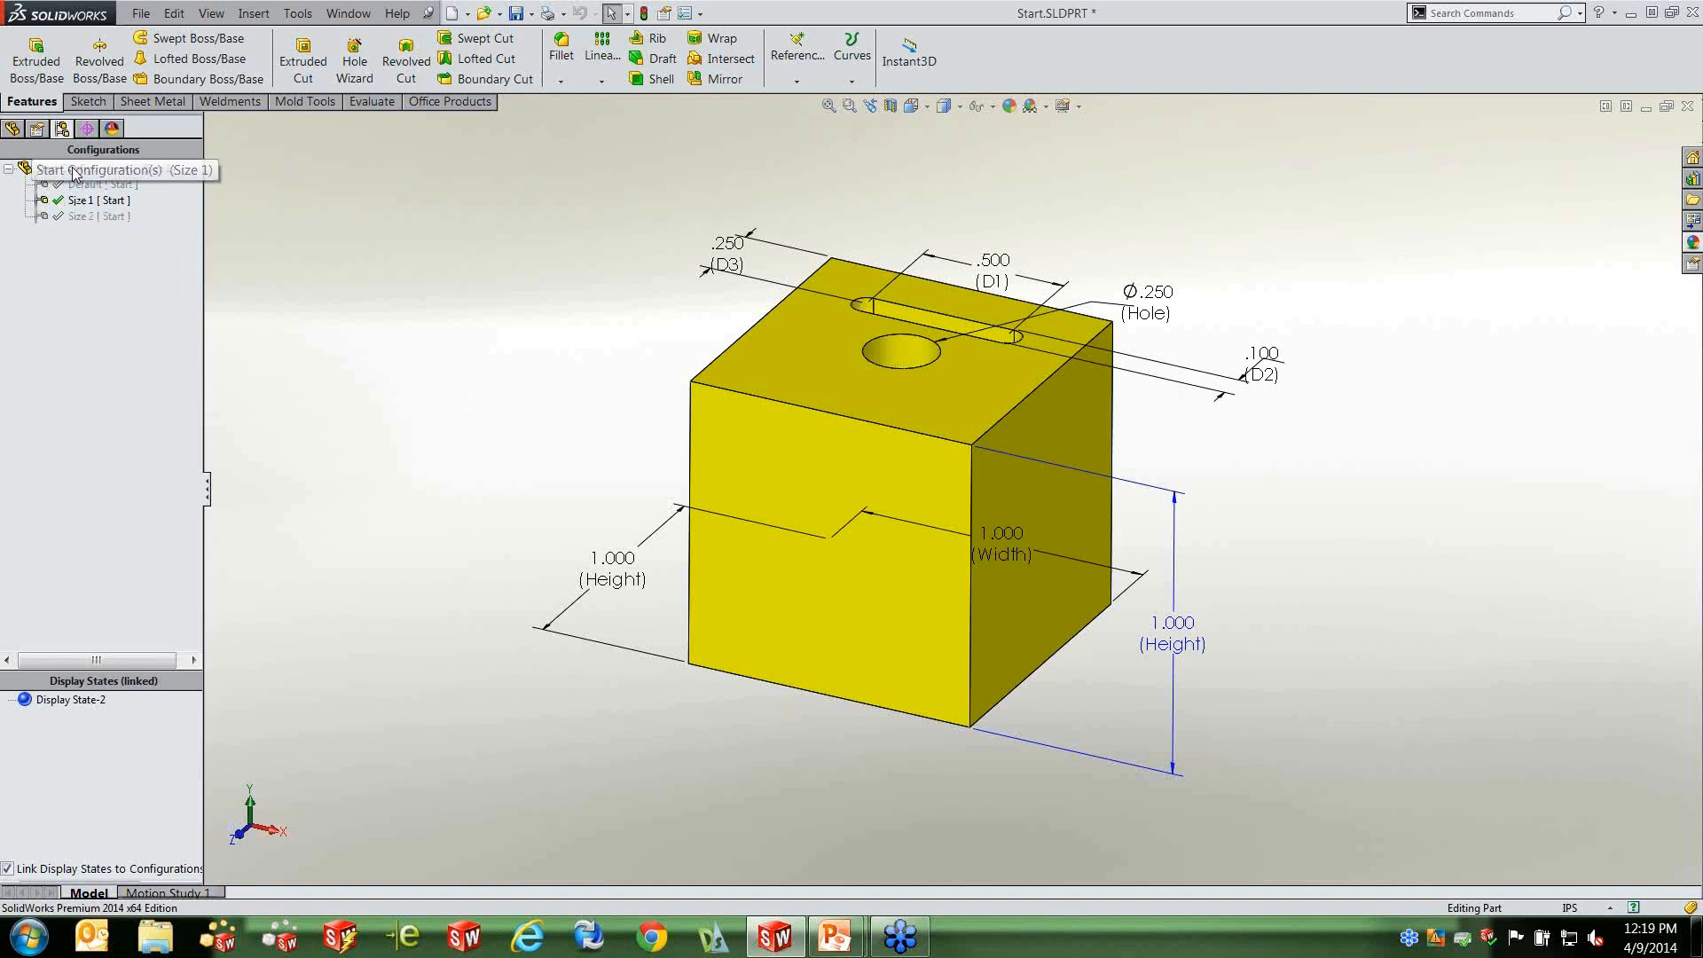
Return to the feature tree and check the active configuration's name beside the part name.
click(16, 130)
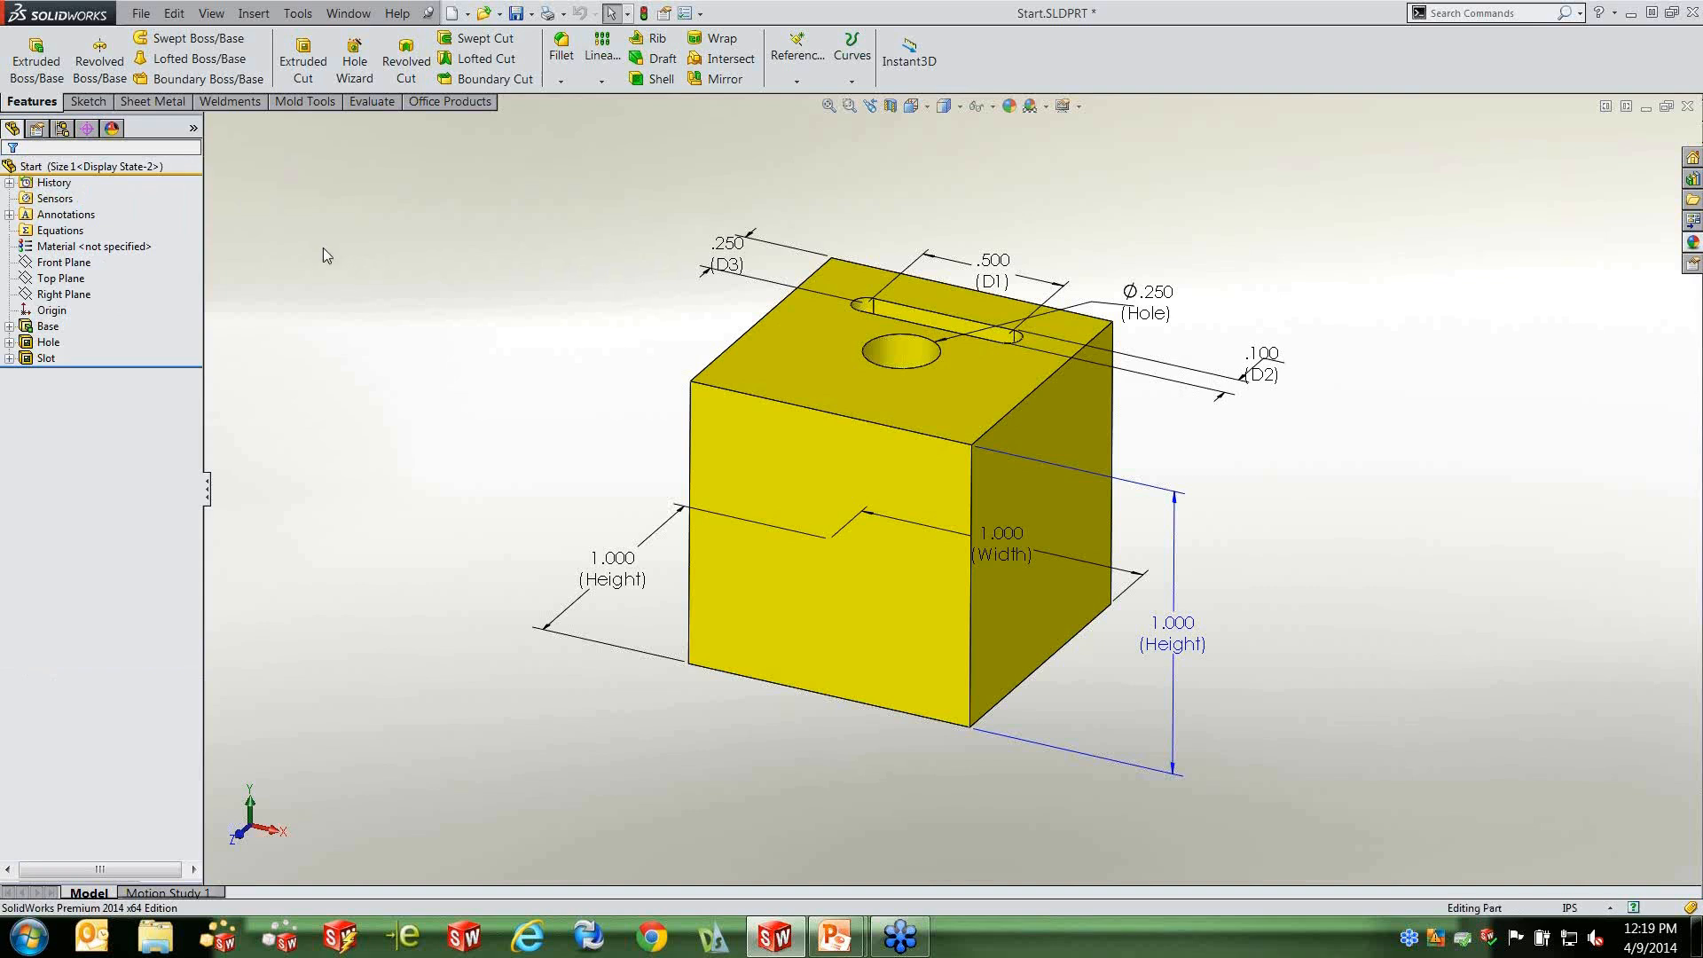
click(115, 168)
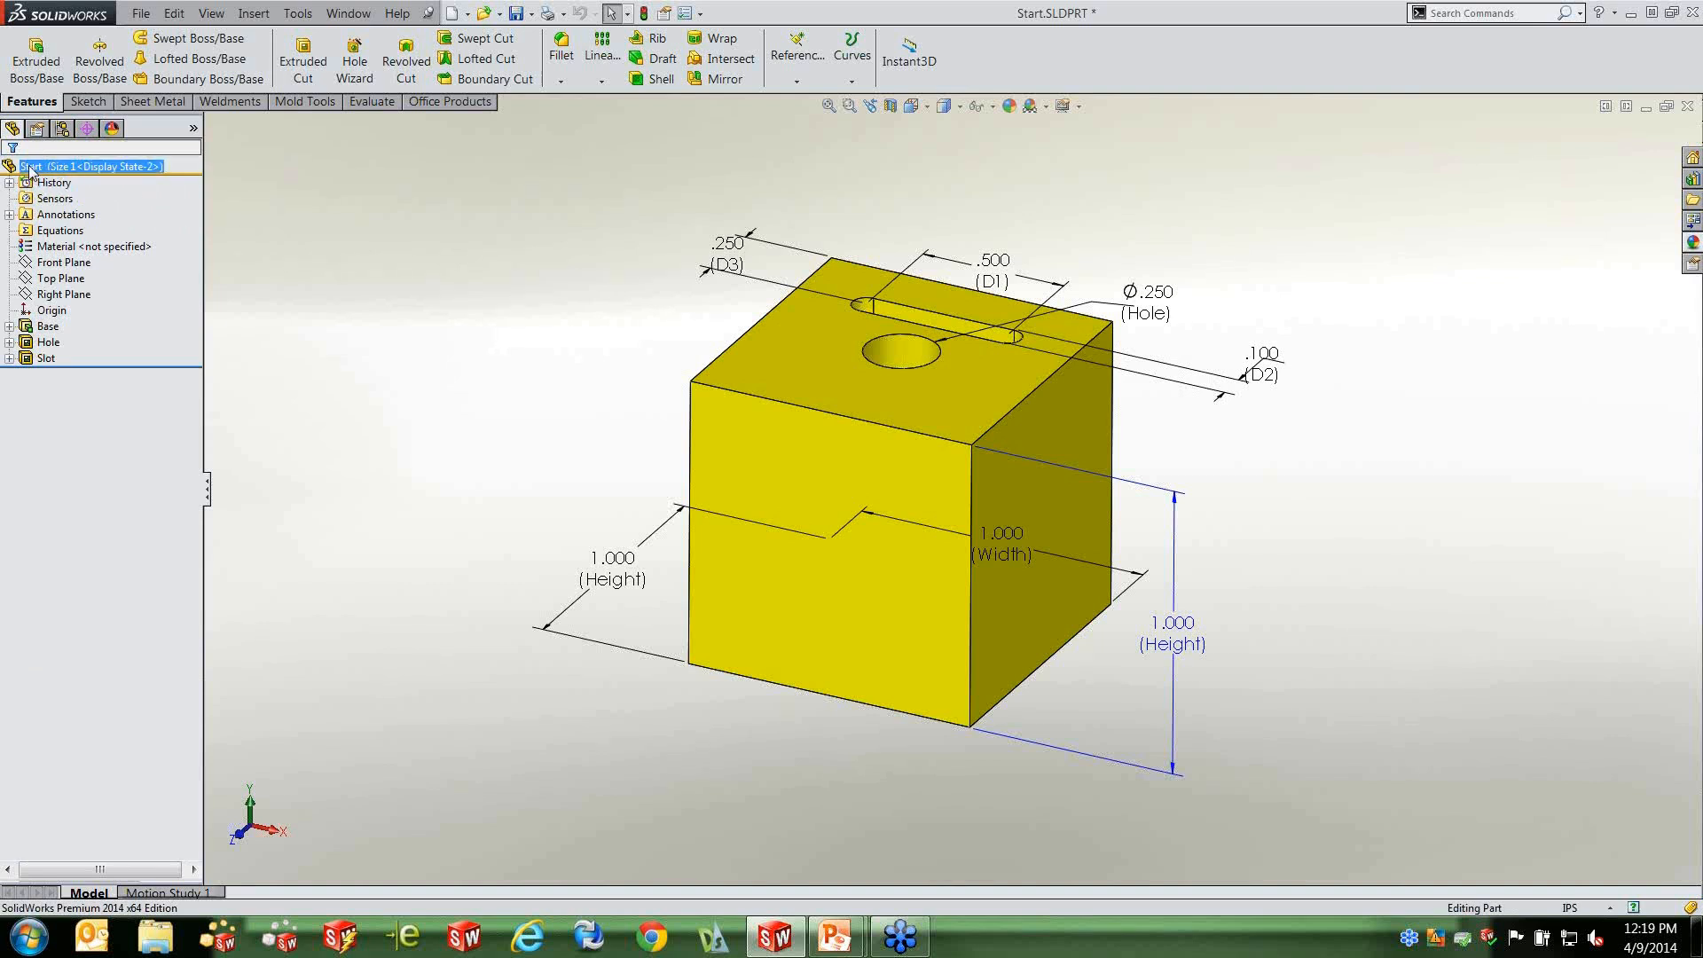
click(67, 183)
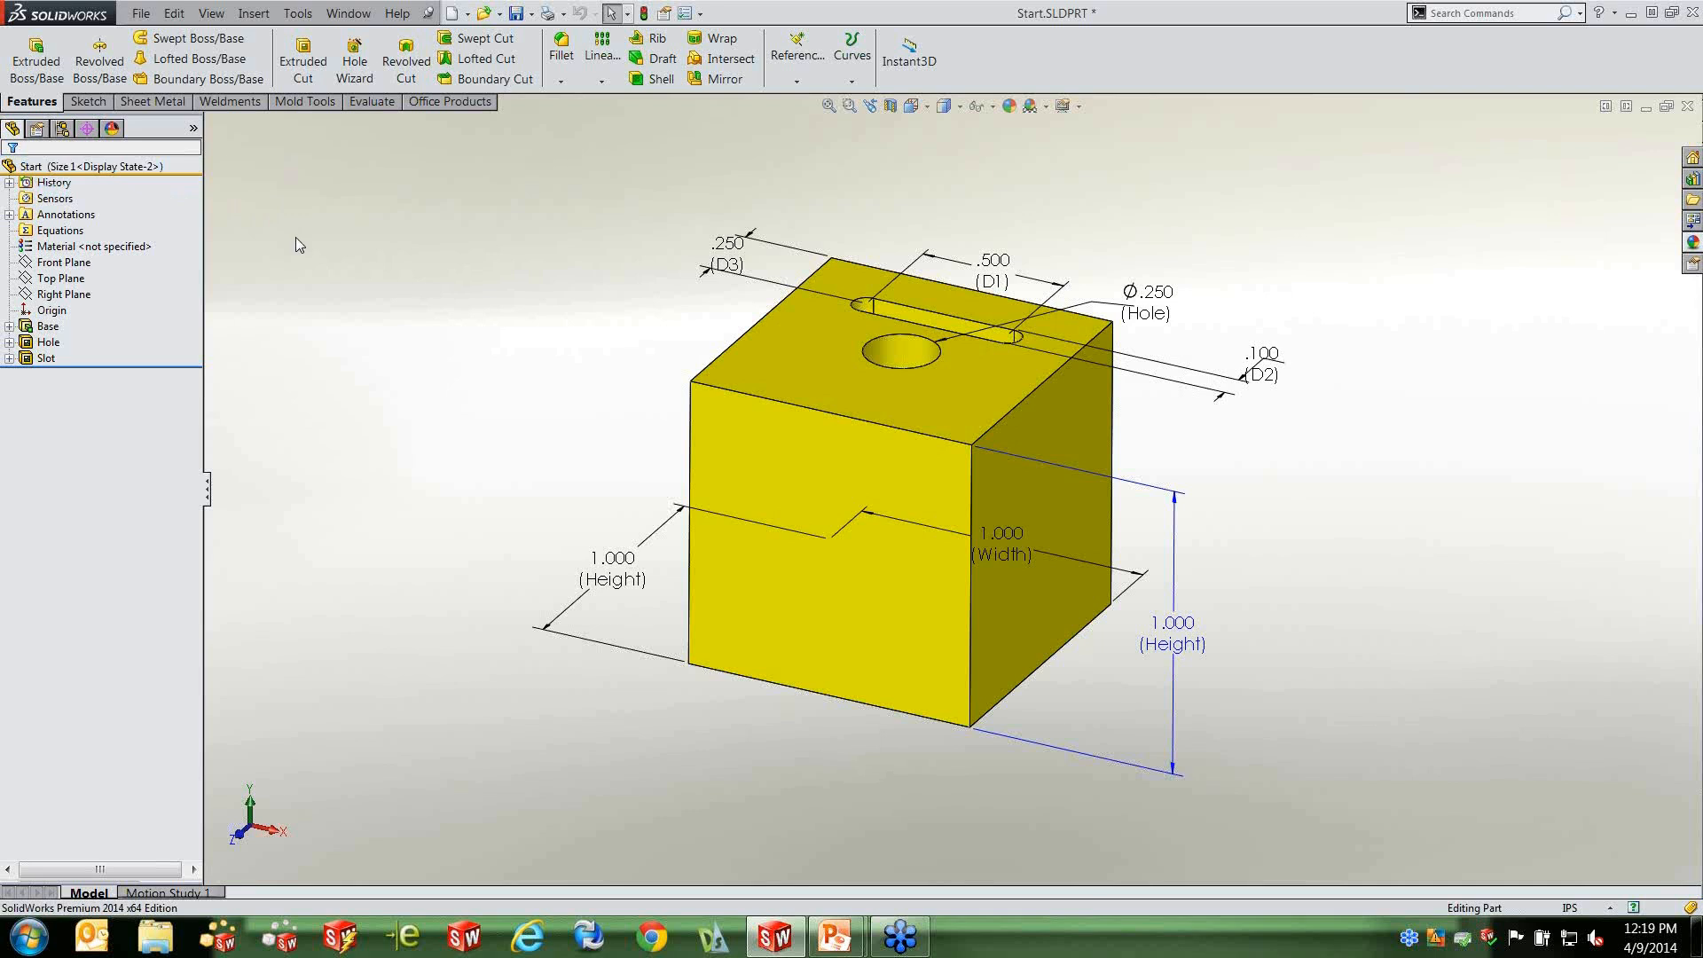
Activate the Size 2 configuration and check its name beside the part name in the feature tree.
click(63, 130)
right_click(75, 216)
click(76, 215)
right_click(75, 214)
click(133, 219)
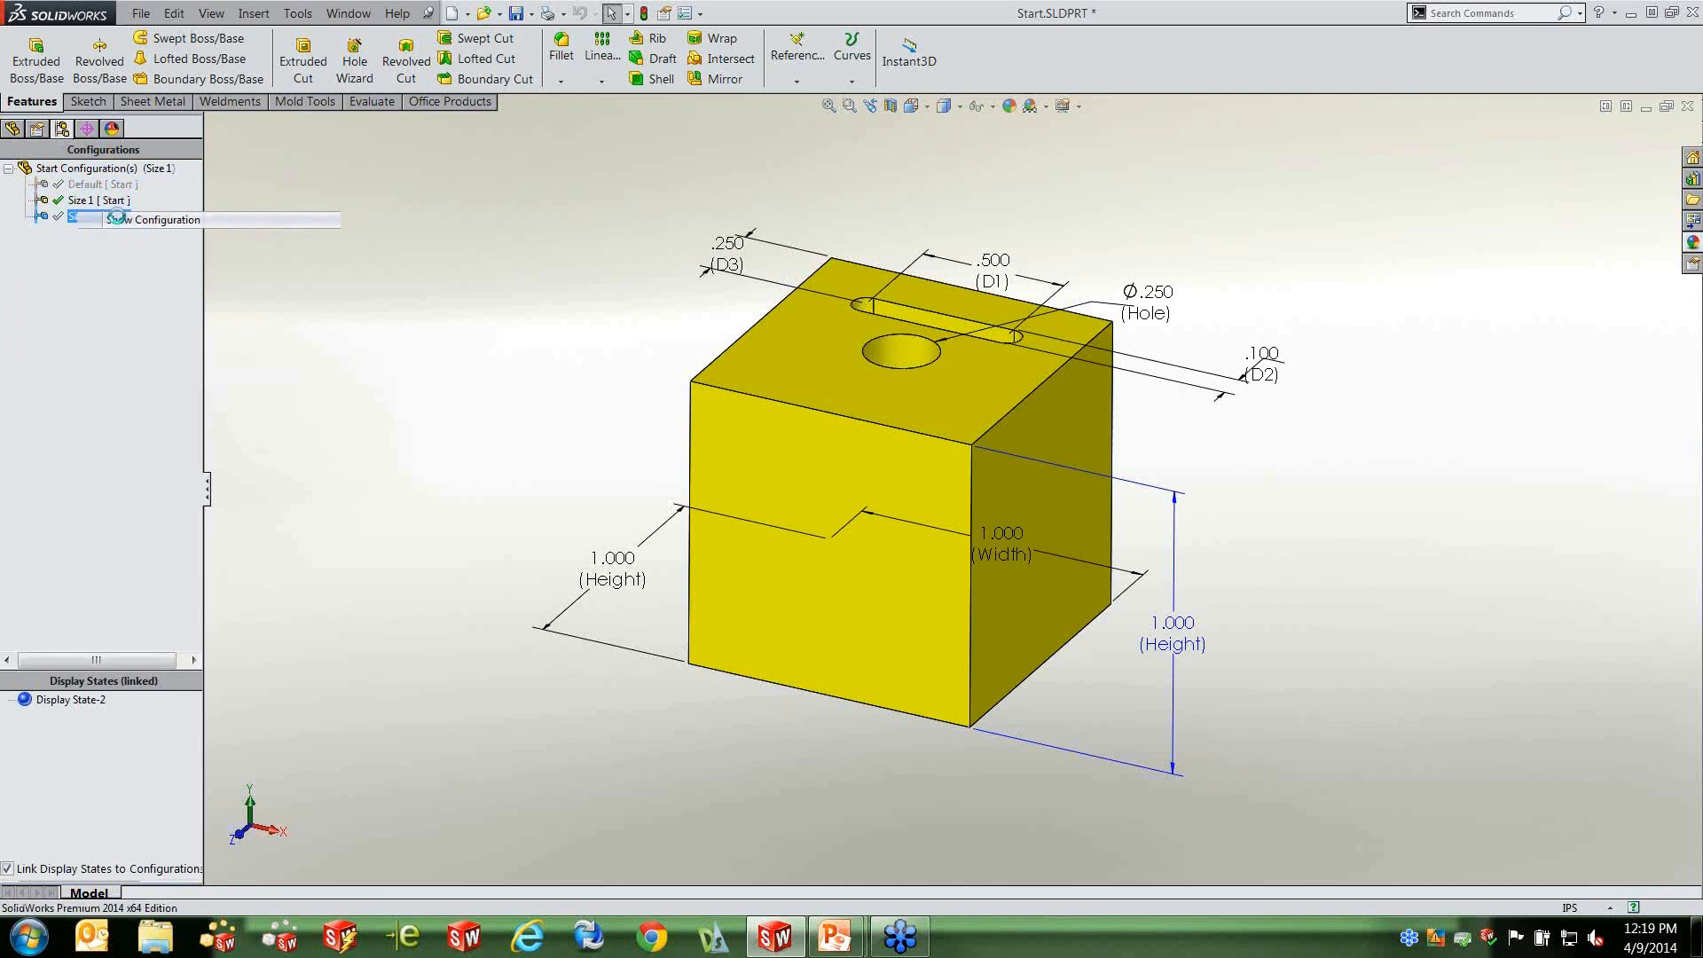
click(15, 131)
click(66, 169)
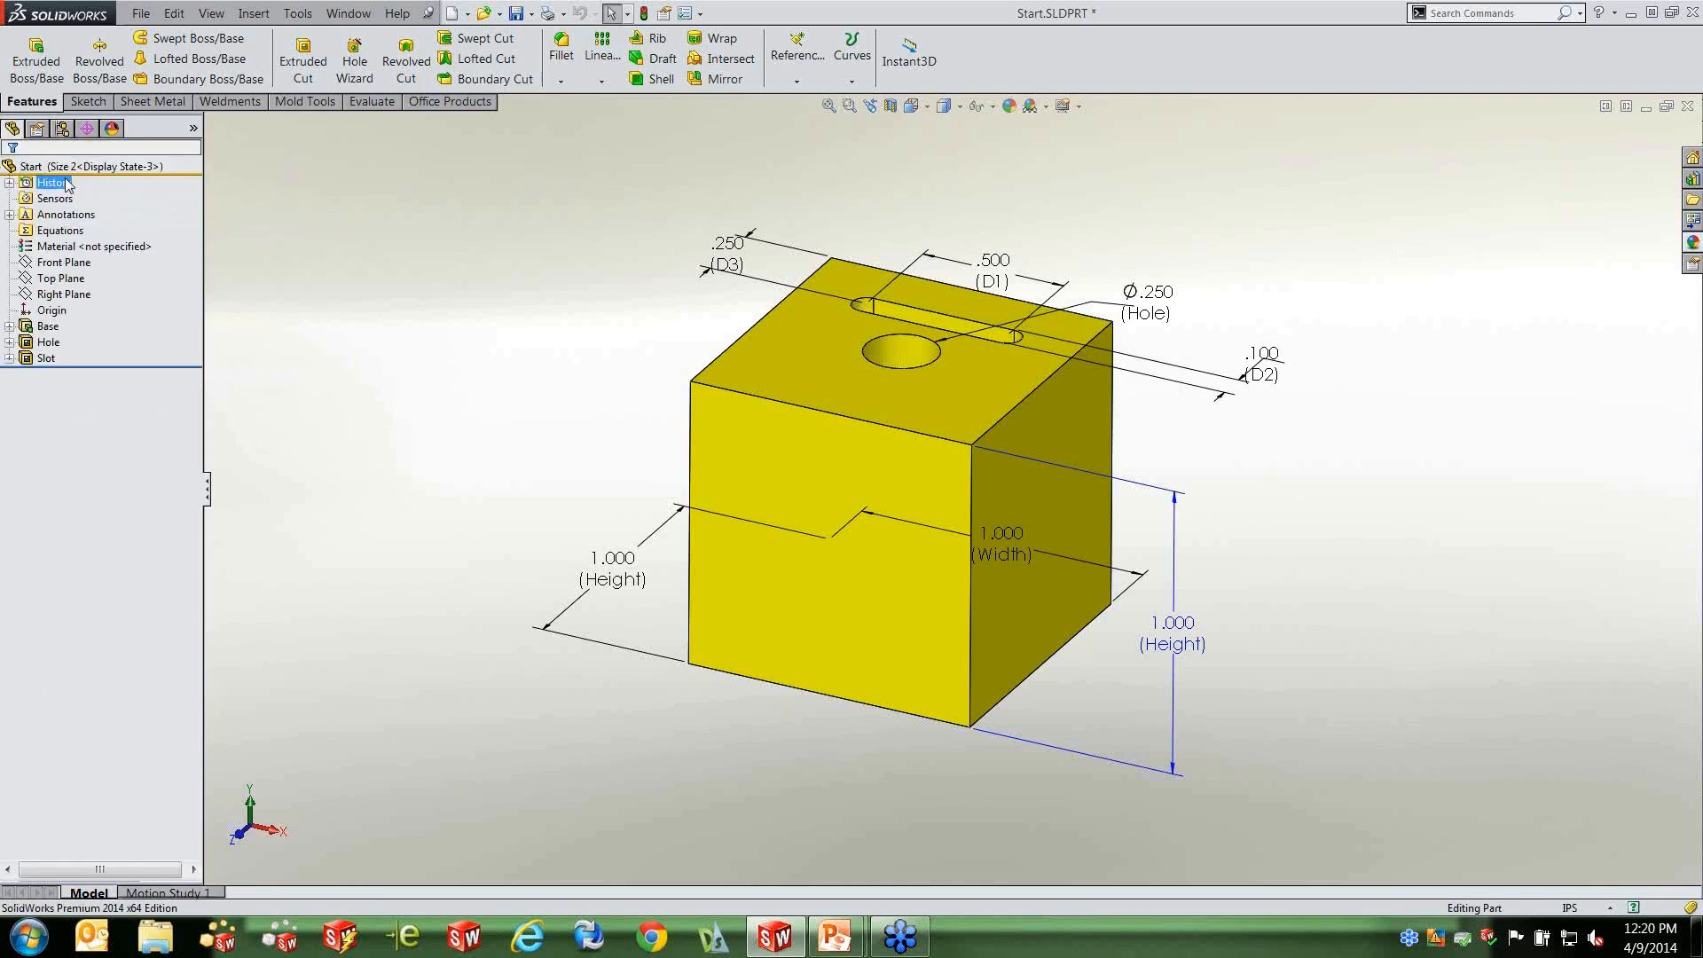
click(370, 301)
Delete the Default configuration from the part's configuration list, confirming the deletion.
click(62, 128)
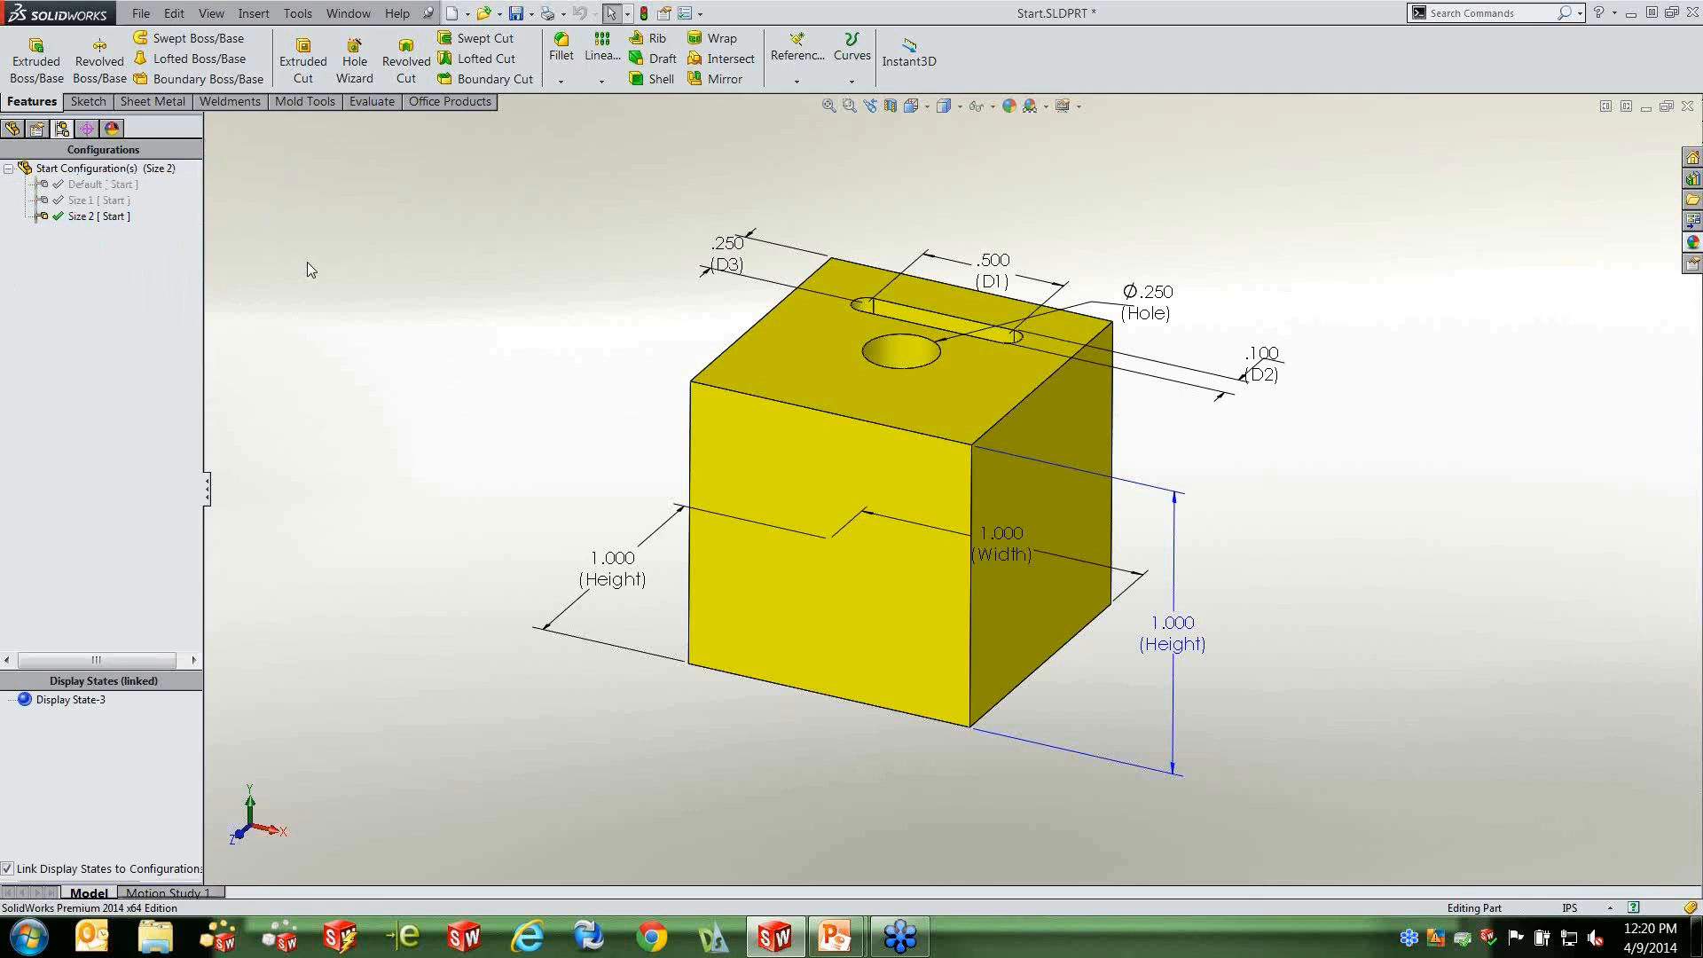
click(84, 184)
right_click(105, 186)
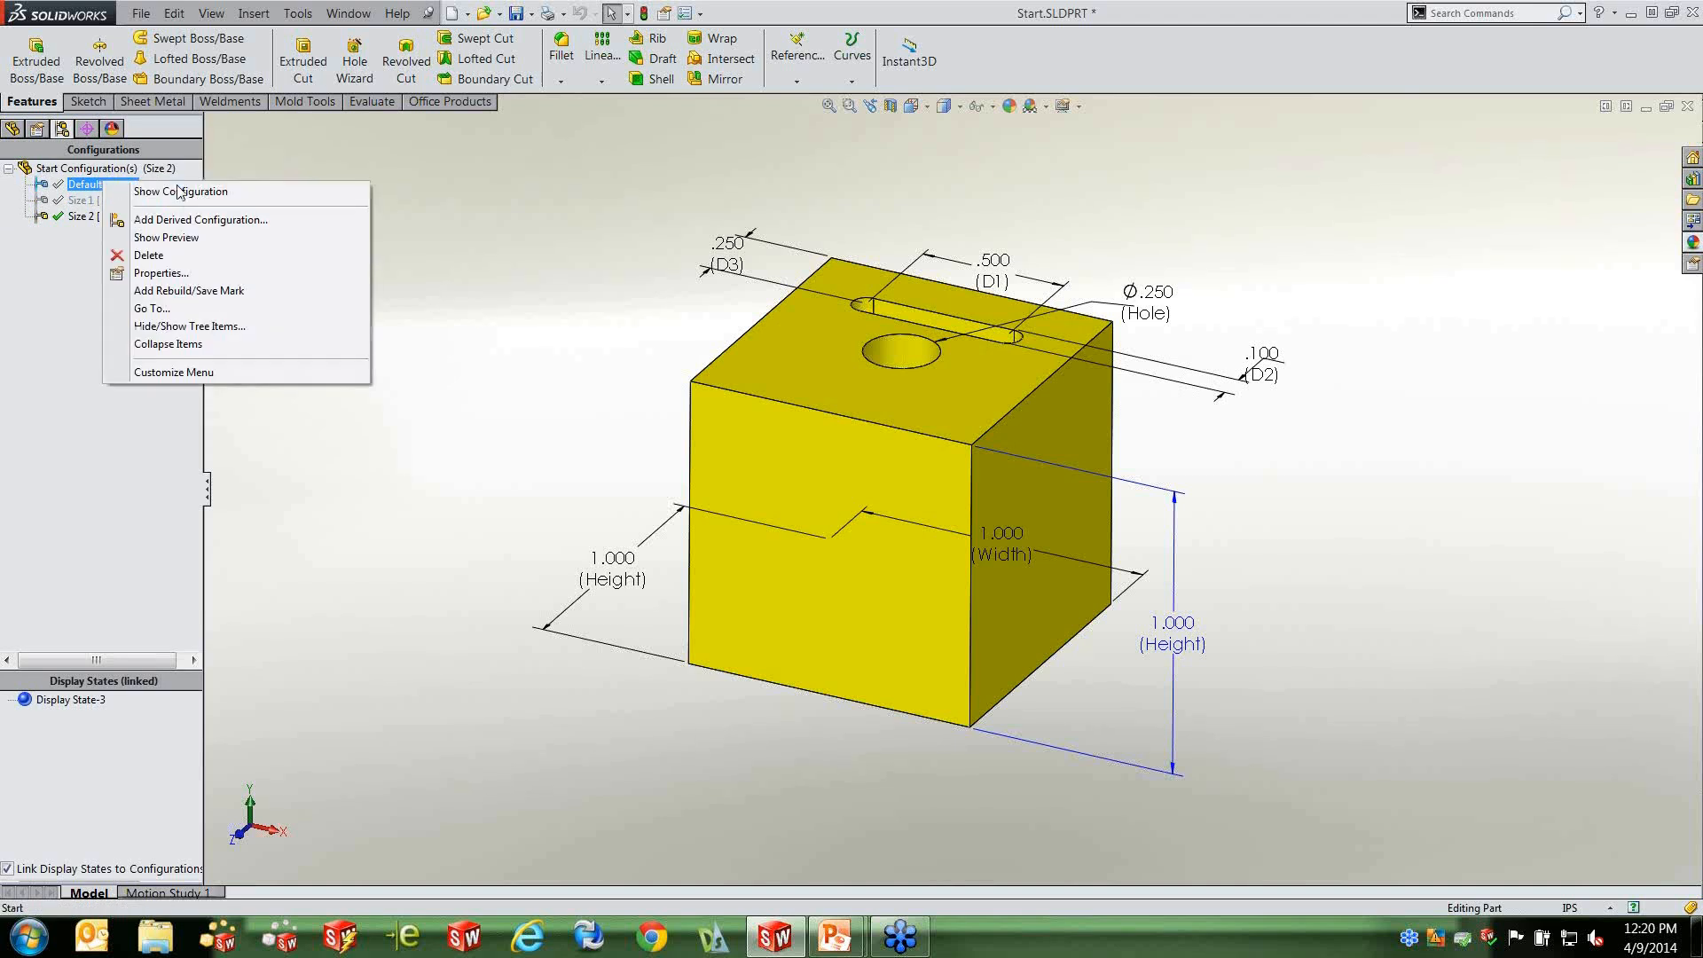
click(174, 255)
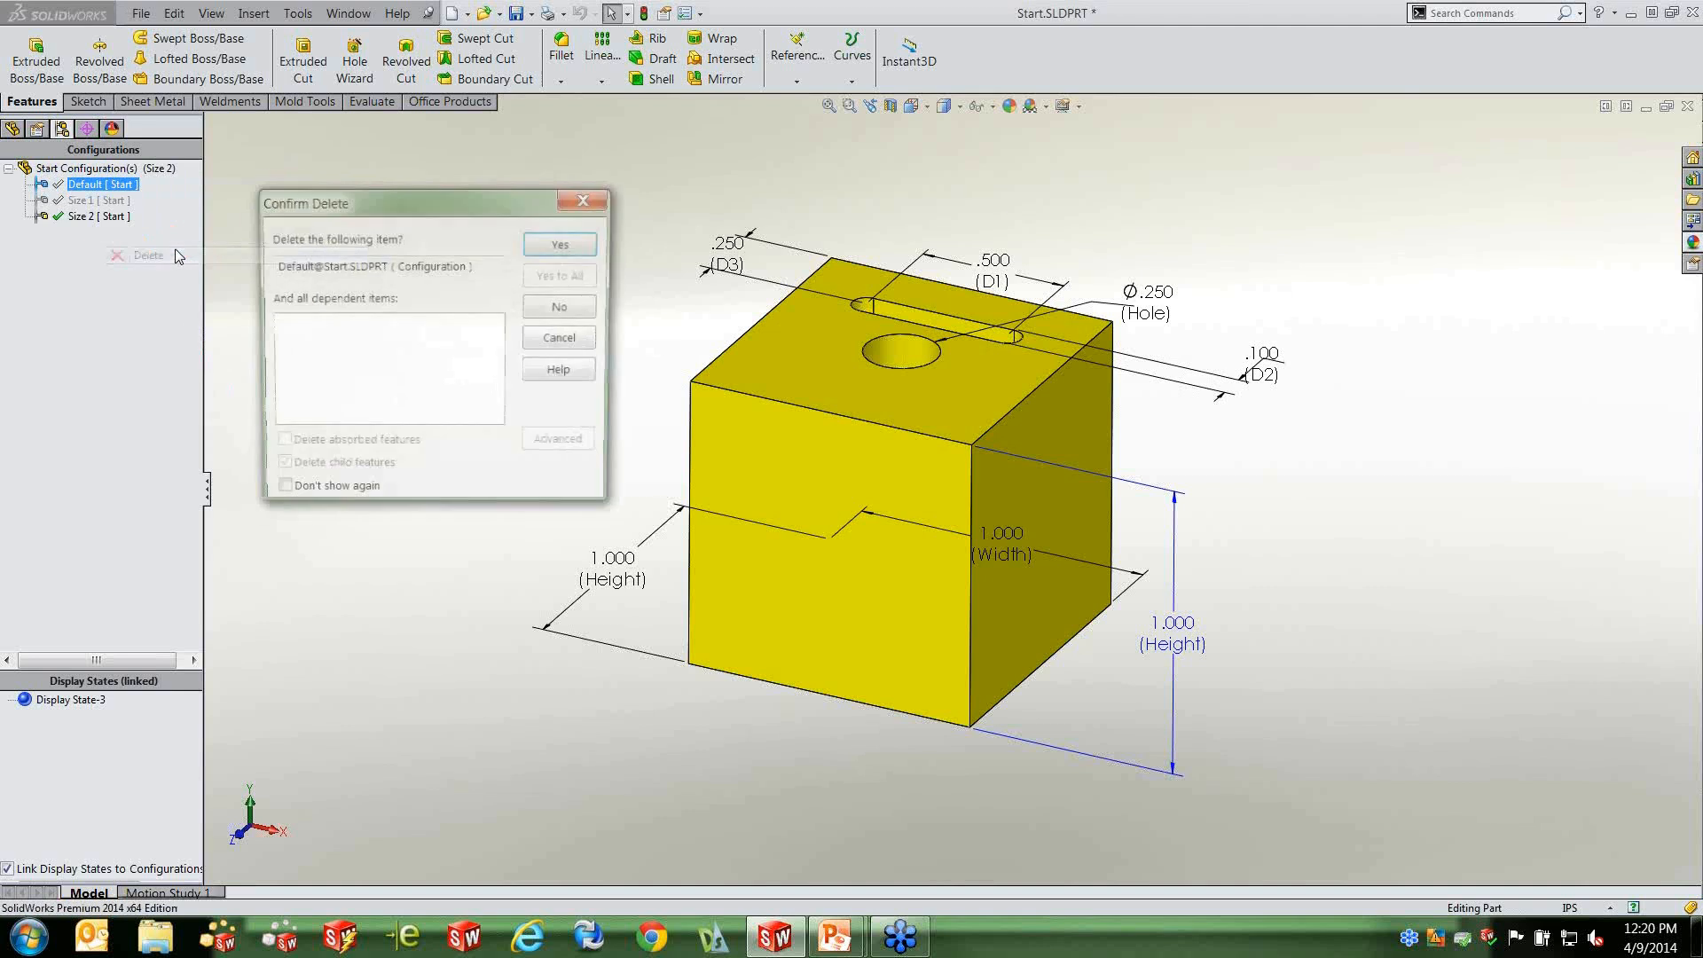
click(566, 246)
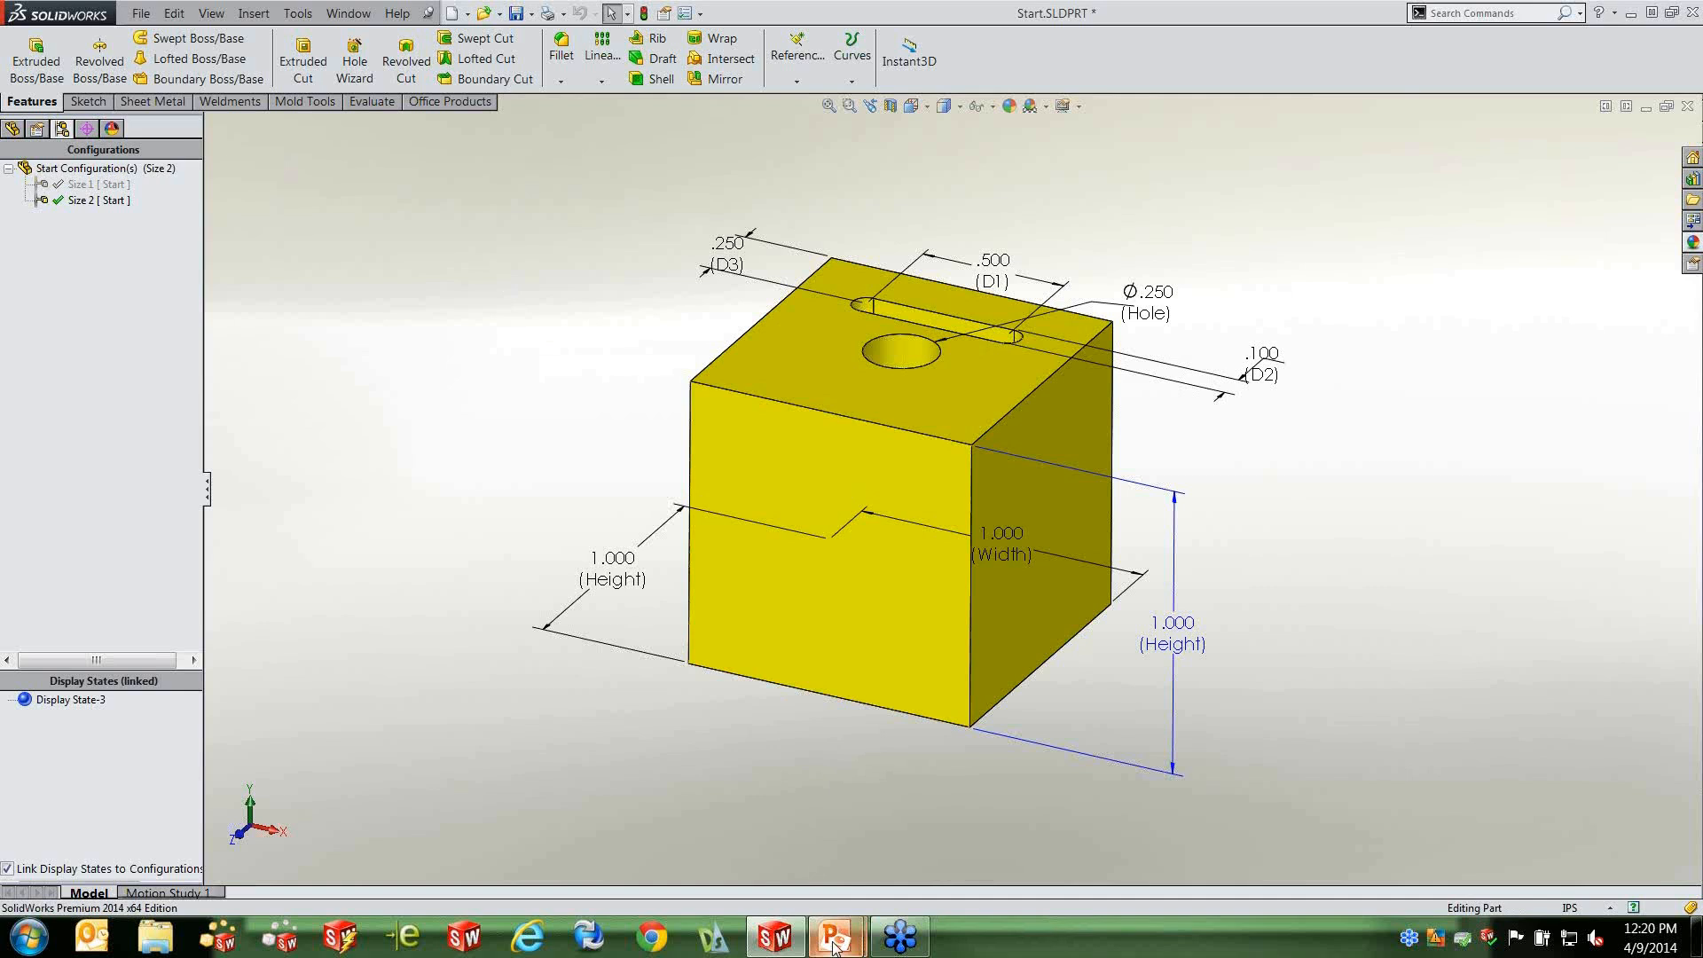
Switch to the PowerPoint slide show and advance to the slide on what can be configured in parts.
mouse_move(834, 947)
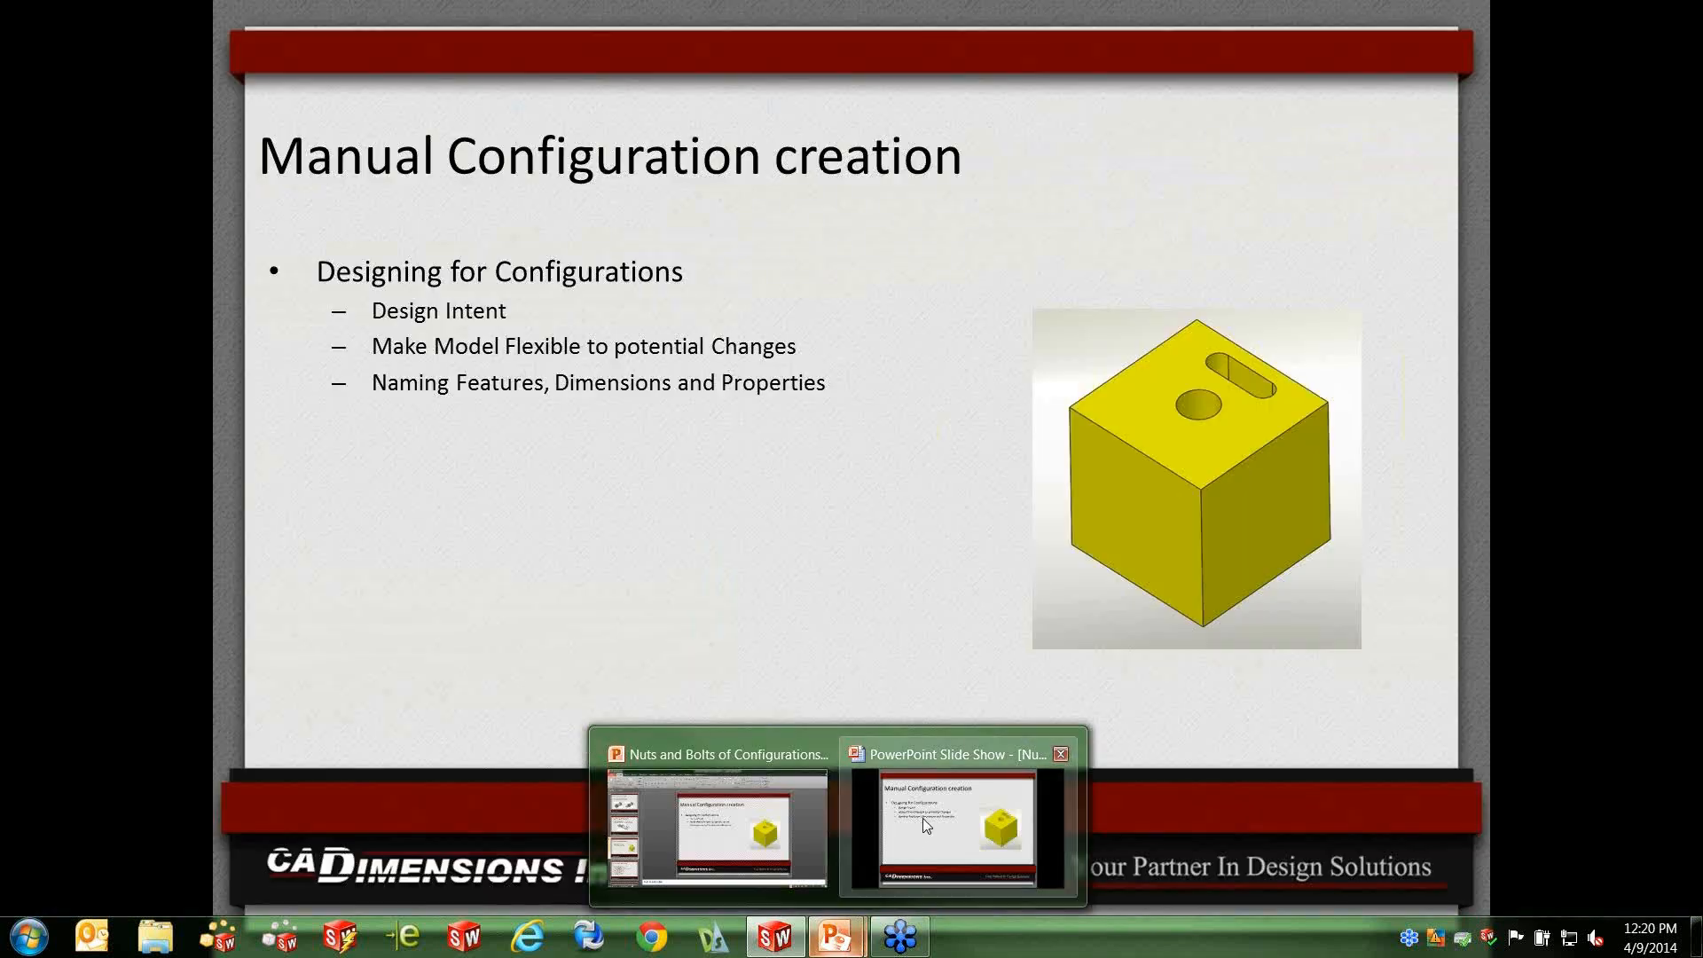
click(922, 817)
key(Right)
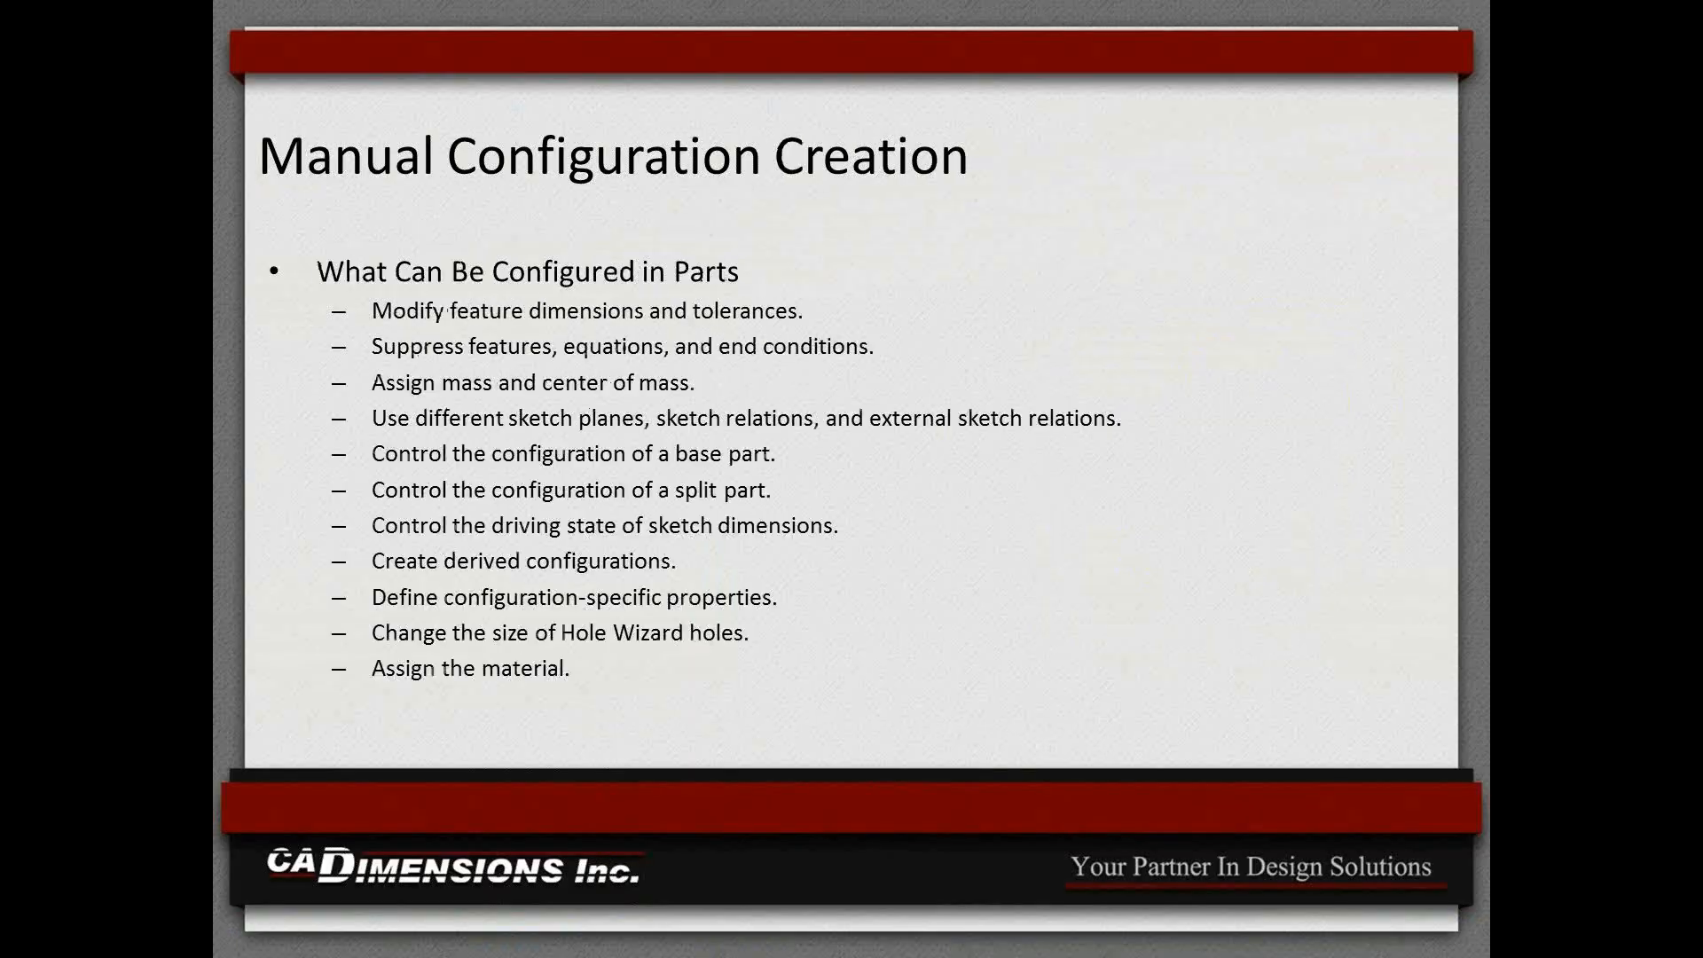
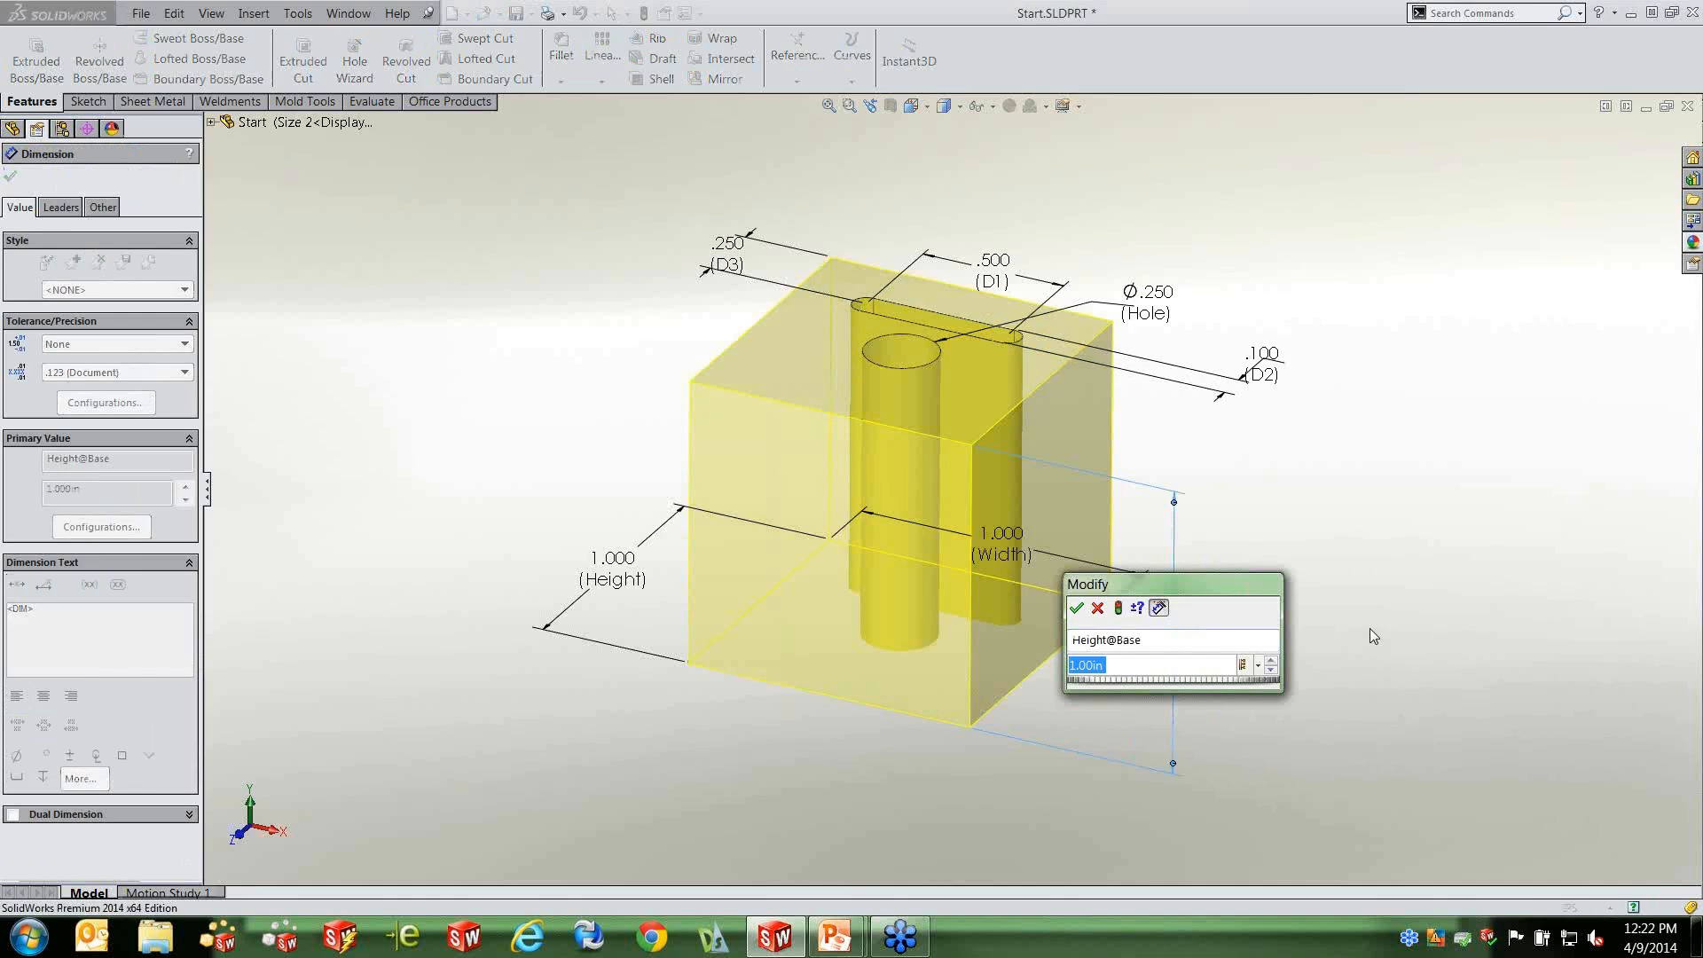
Enter 2 as the Height@Base dimension and specify Size 2 as the only configuration the change modifies.
click(1121, 667)
drag(1121, 669, 1051, 679)
text(2)
click(1260, 669)
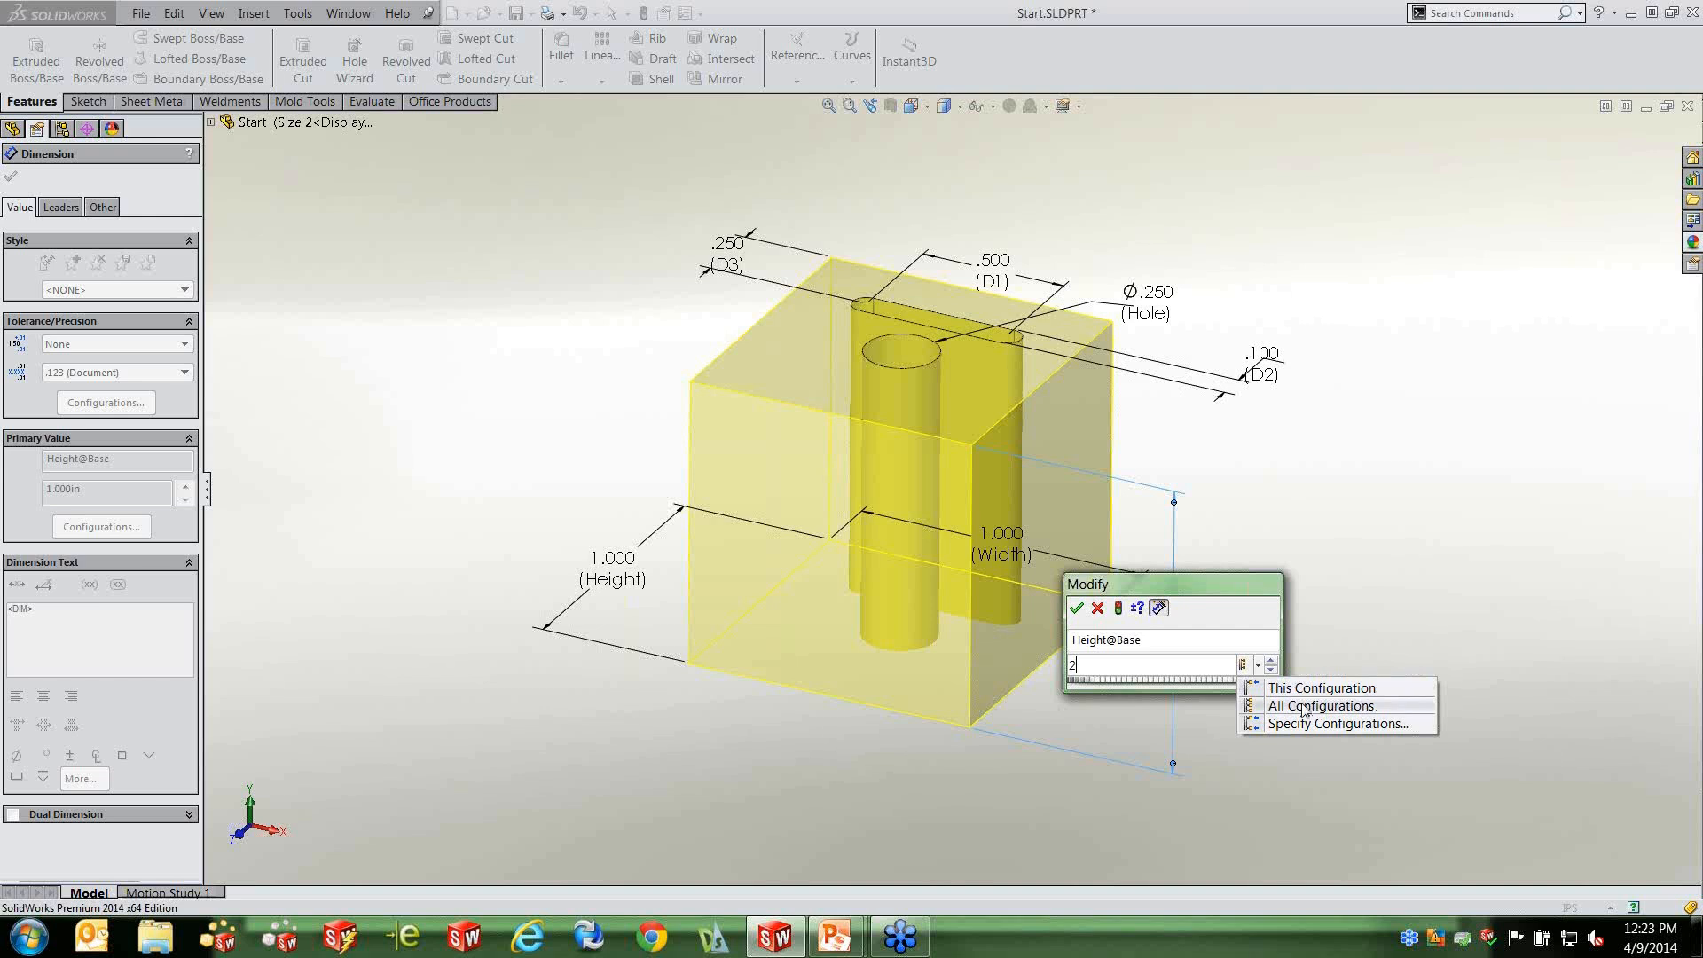
click(1321, 725)
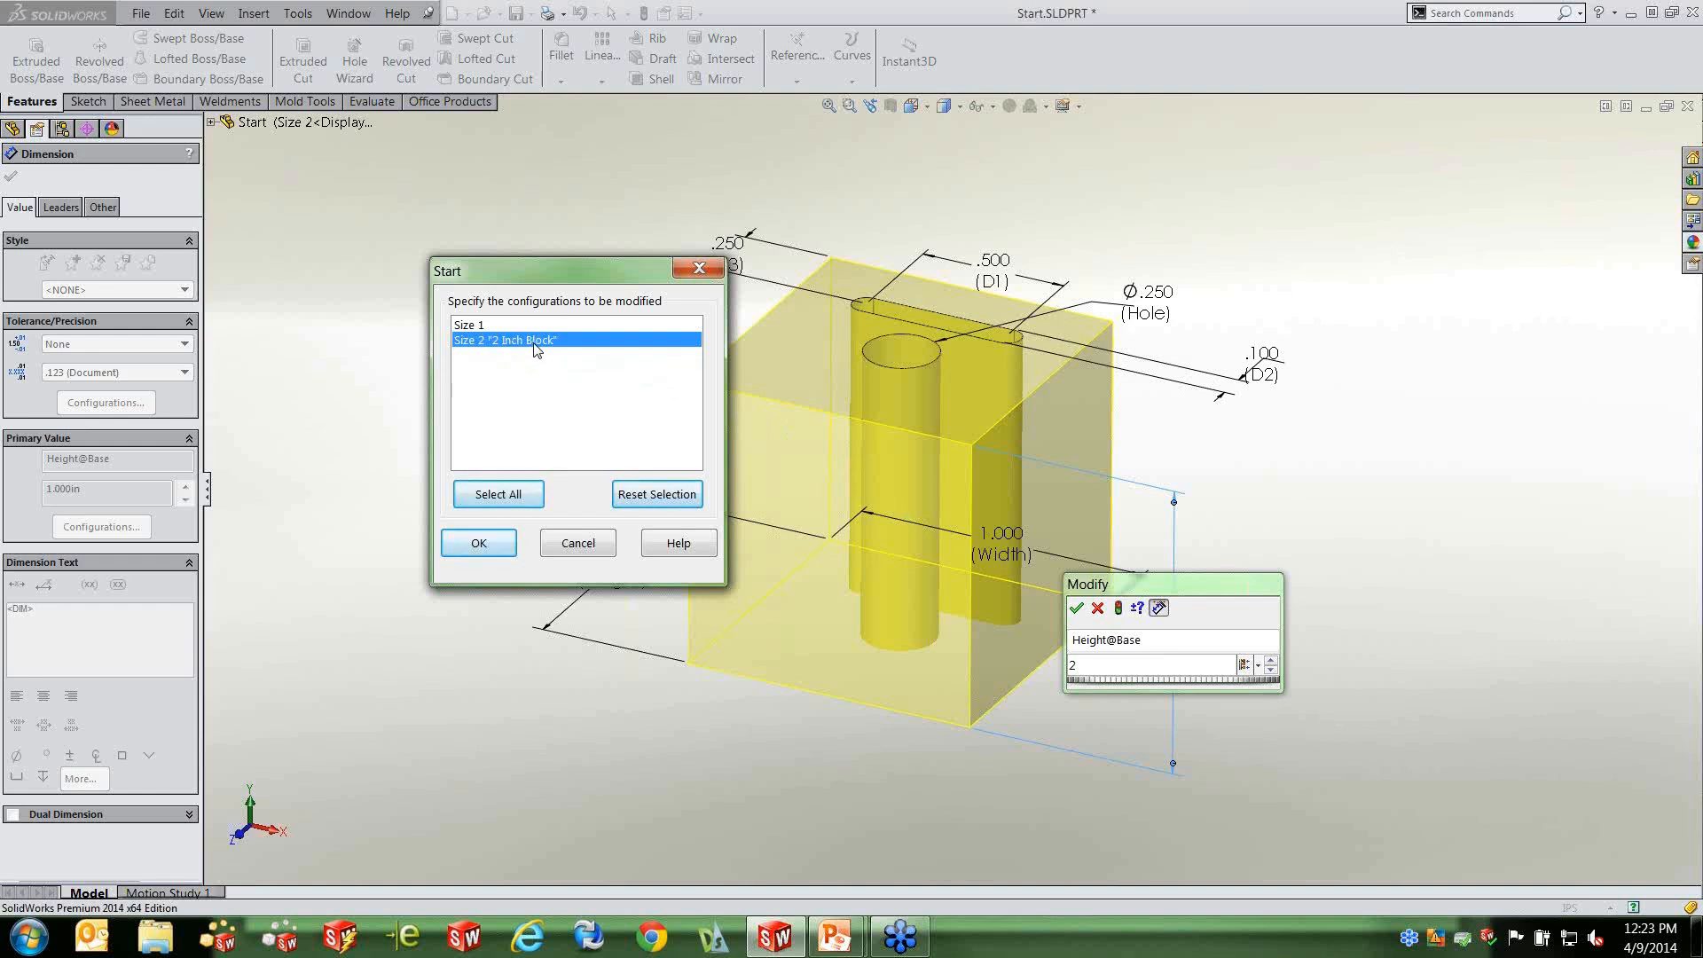
ctrl+click(482, 325)
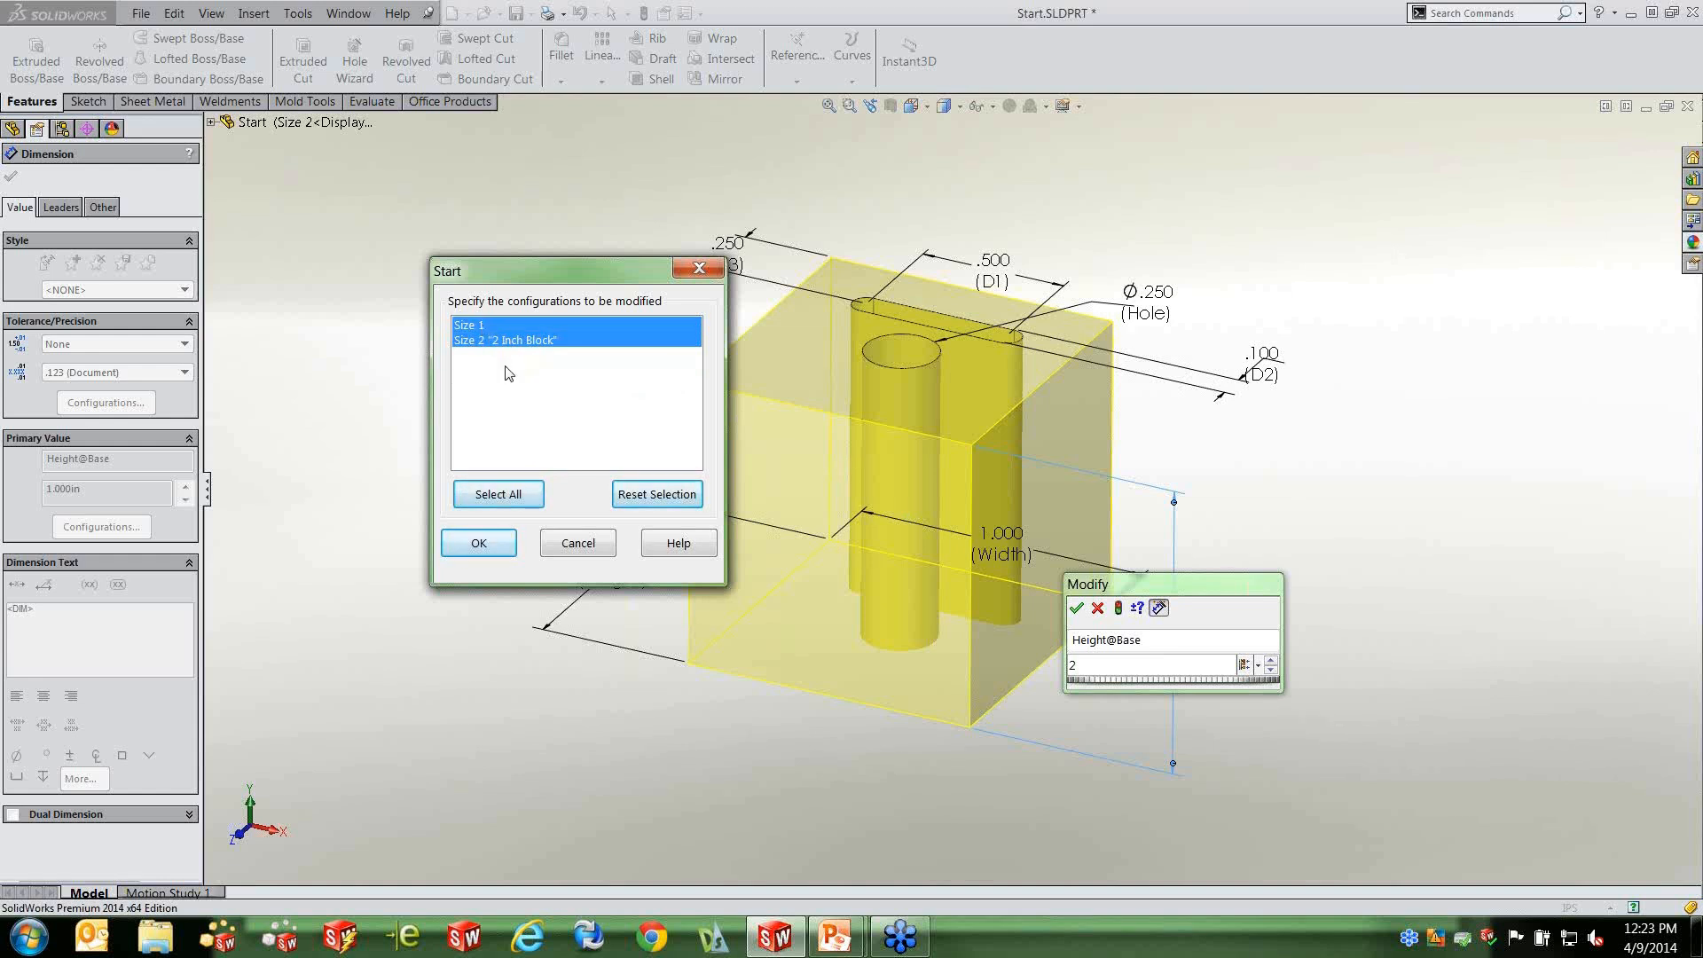
click(485, 326)
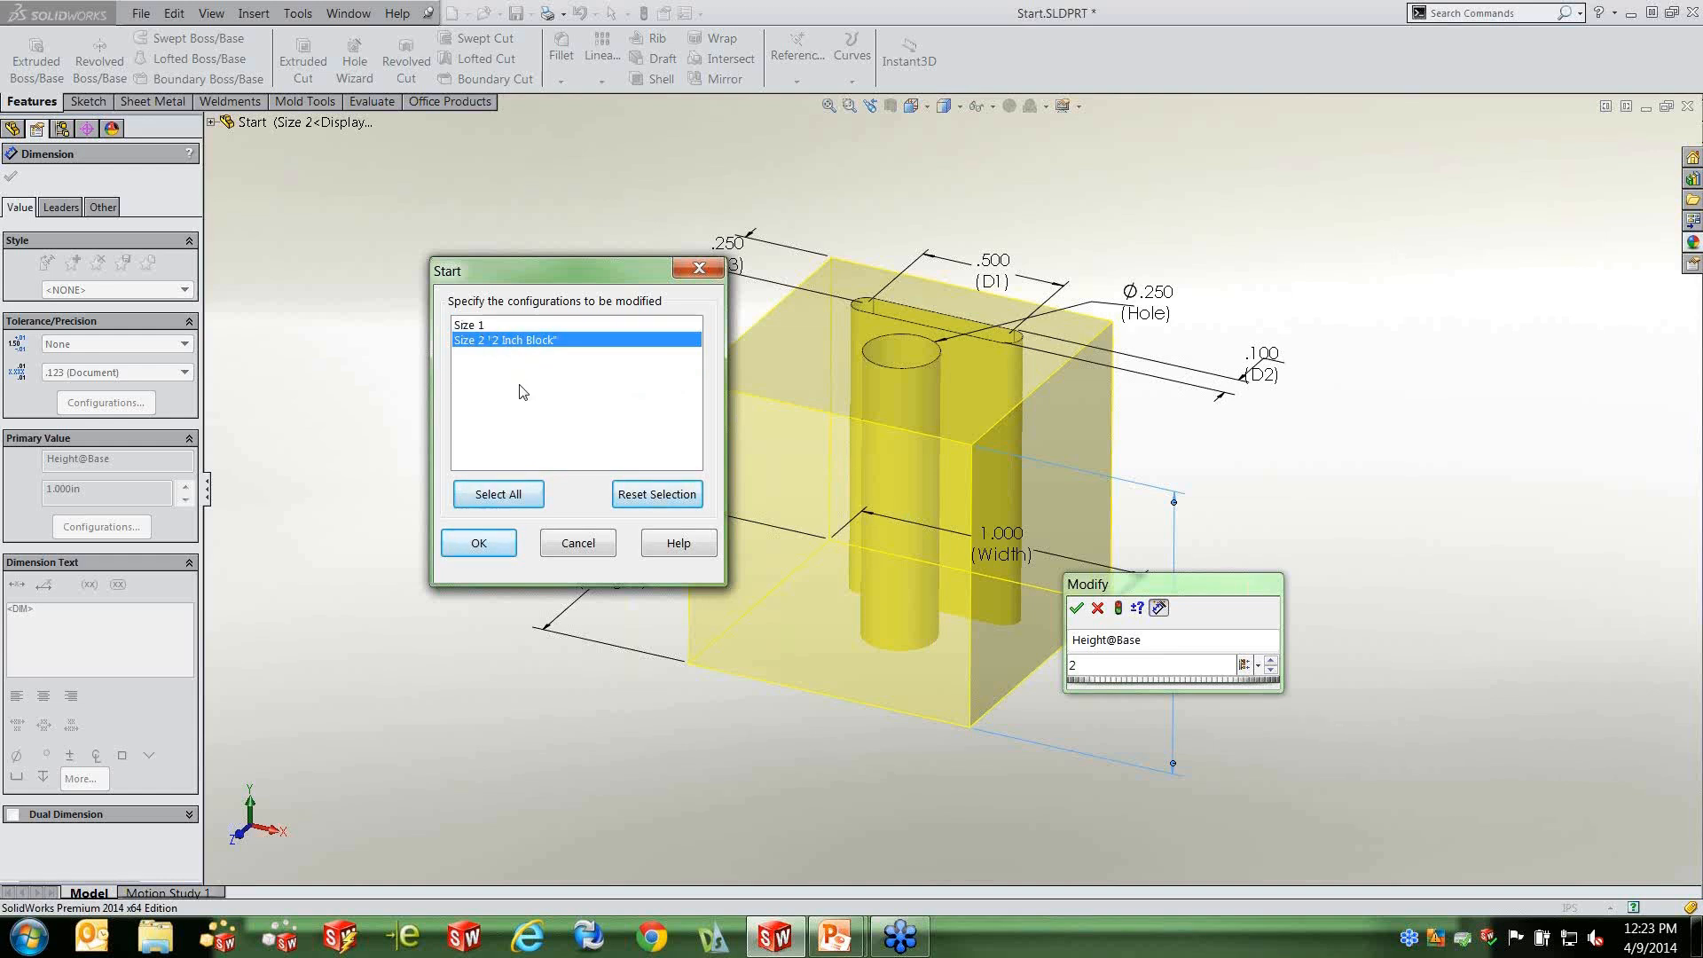
click(506, 545)
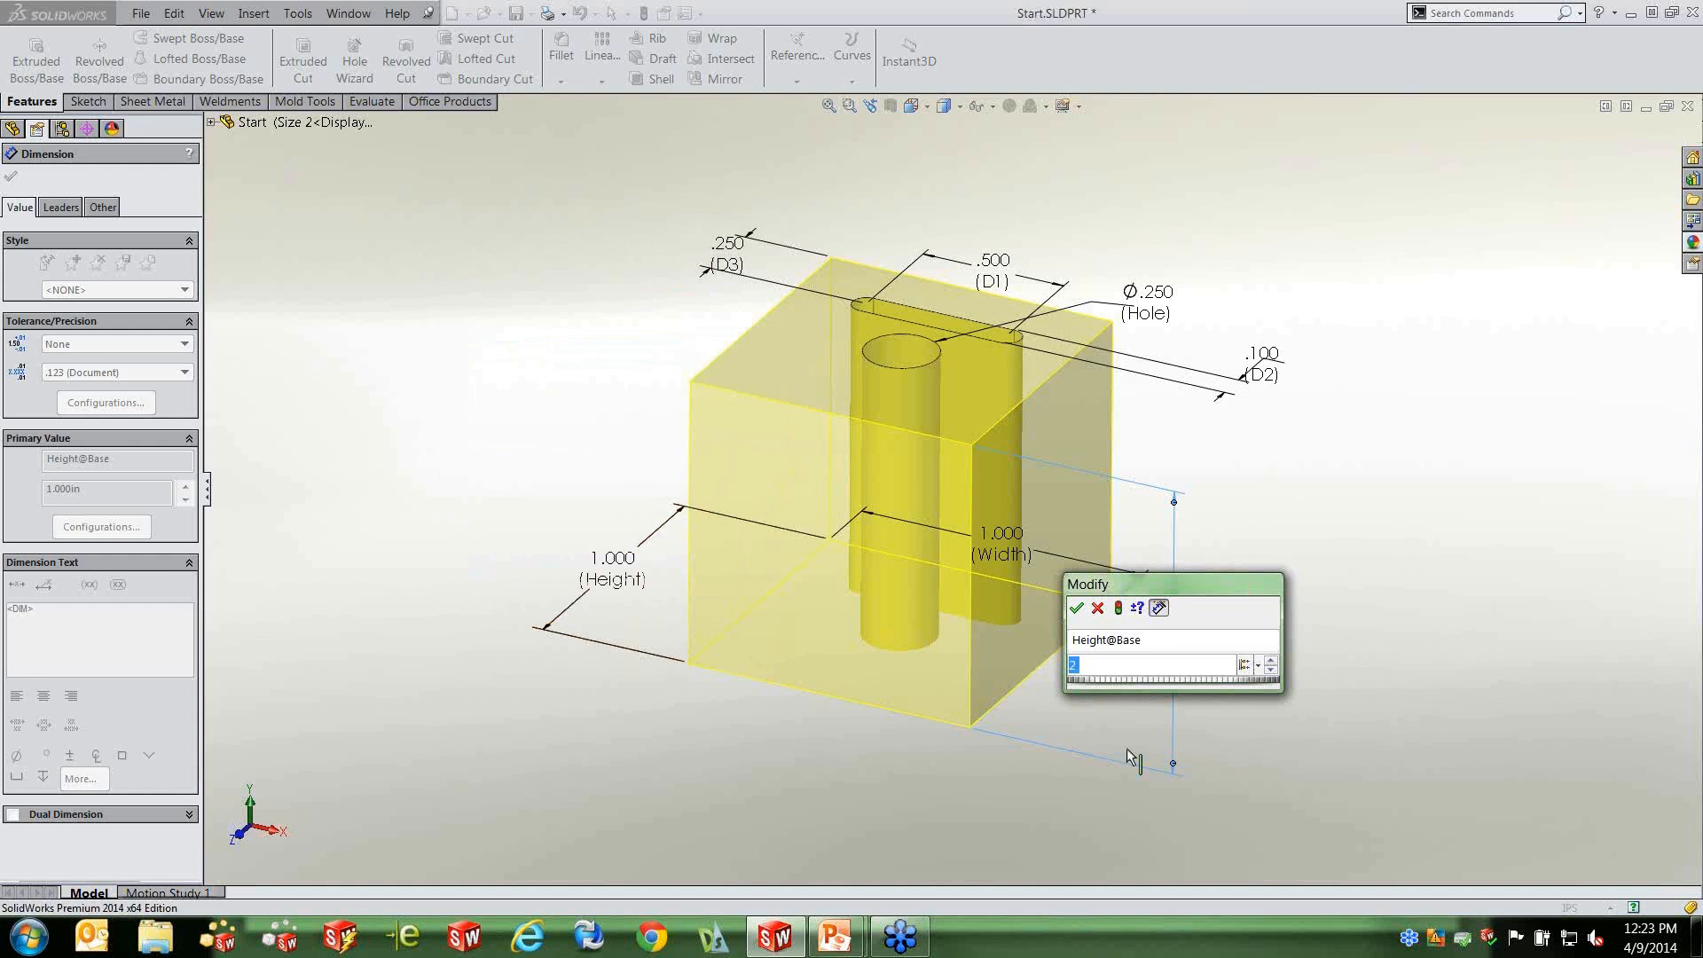
Apply the new base height to this configuration only, rebuild the block and accept the change.
click(1258, 664)
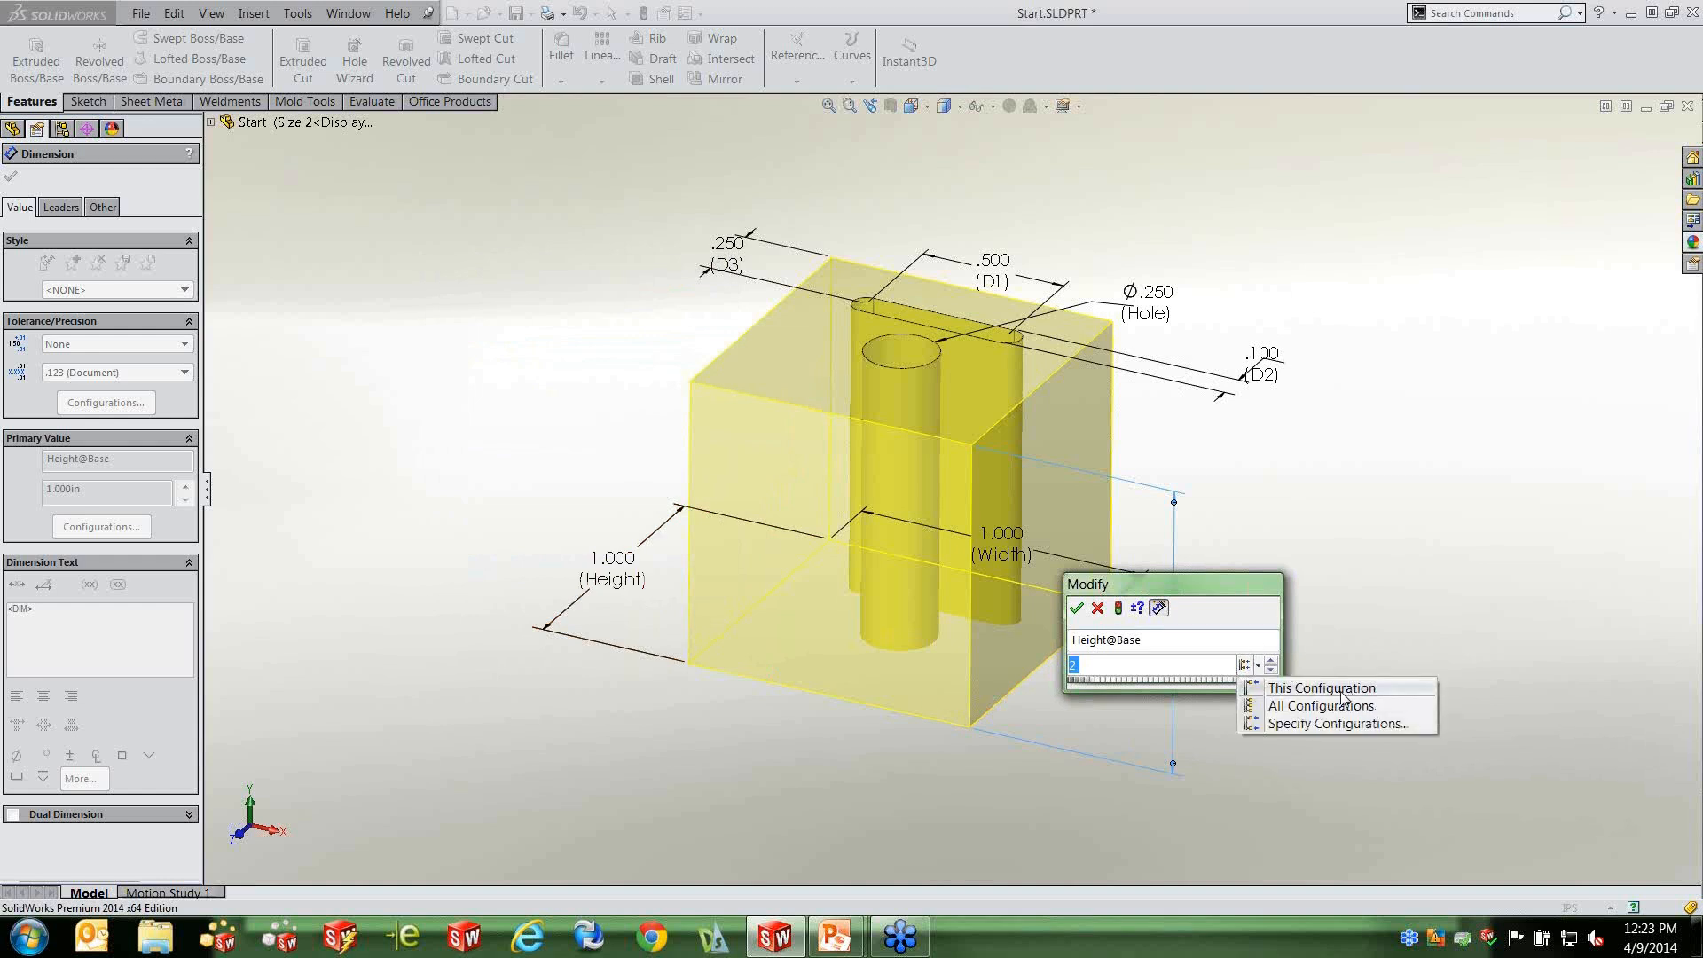
click(1322, 689)
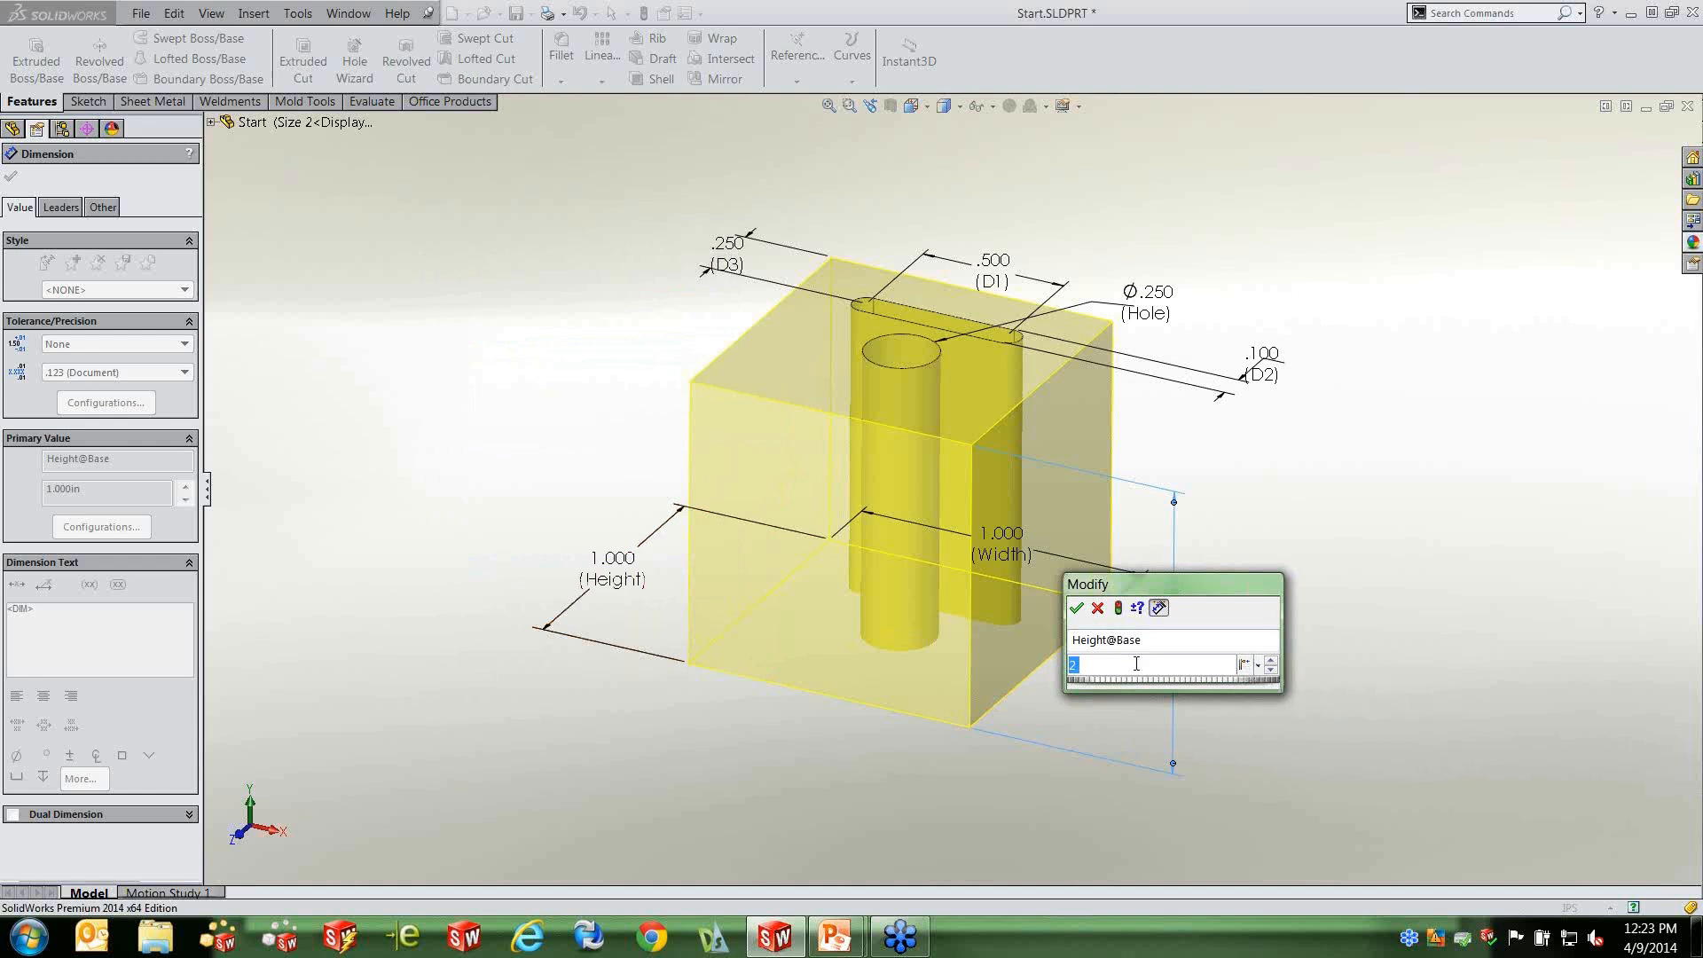
click(1118, 610)
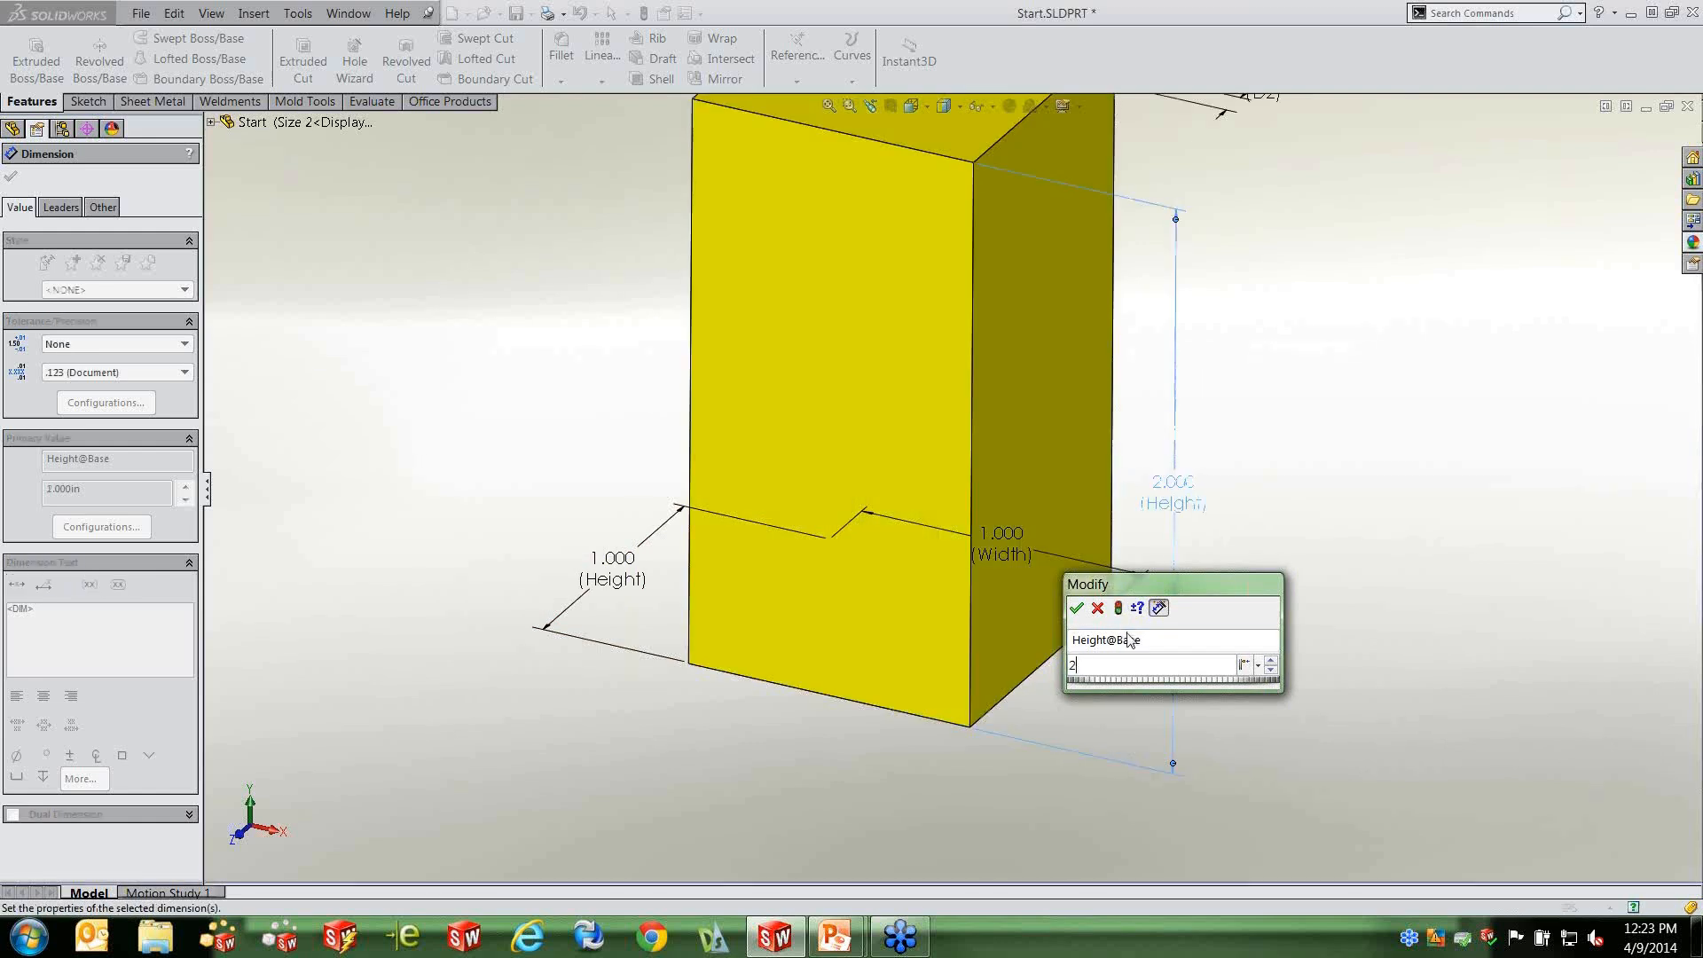
click(1081, 612)
click(1346, 546)
scroll(1330, 510, up, 4)
scroll(1222, 376, down, 1)
scroll(1222, 376, down, 1)
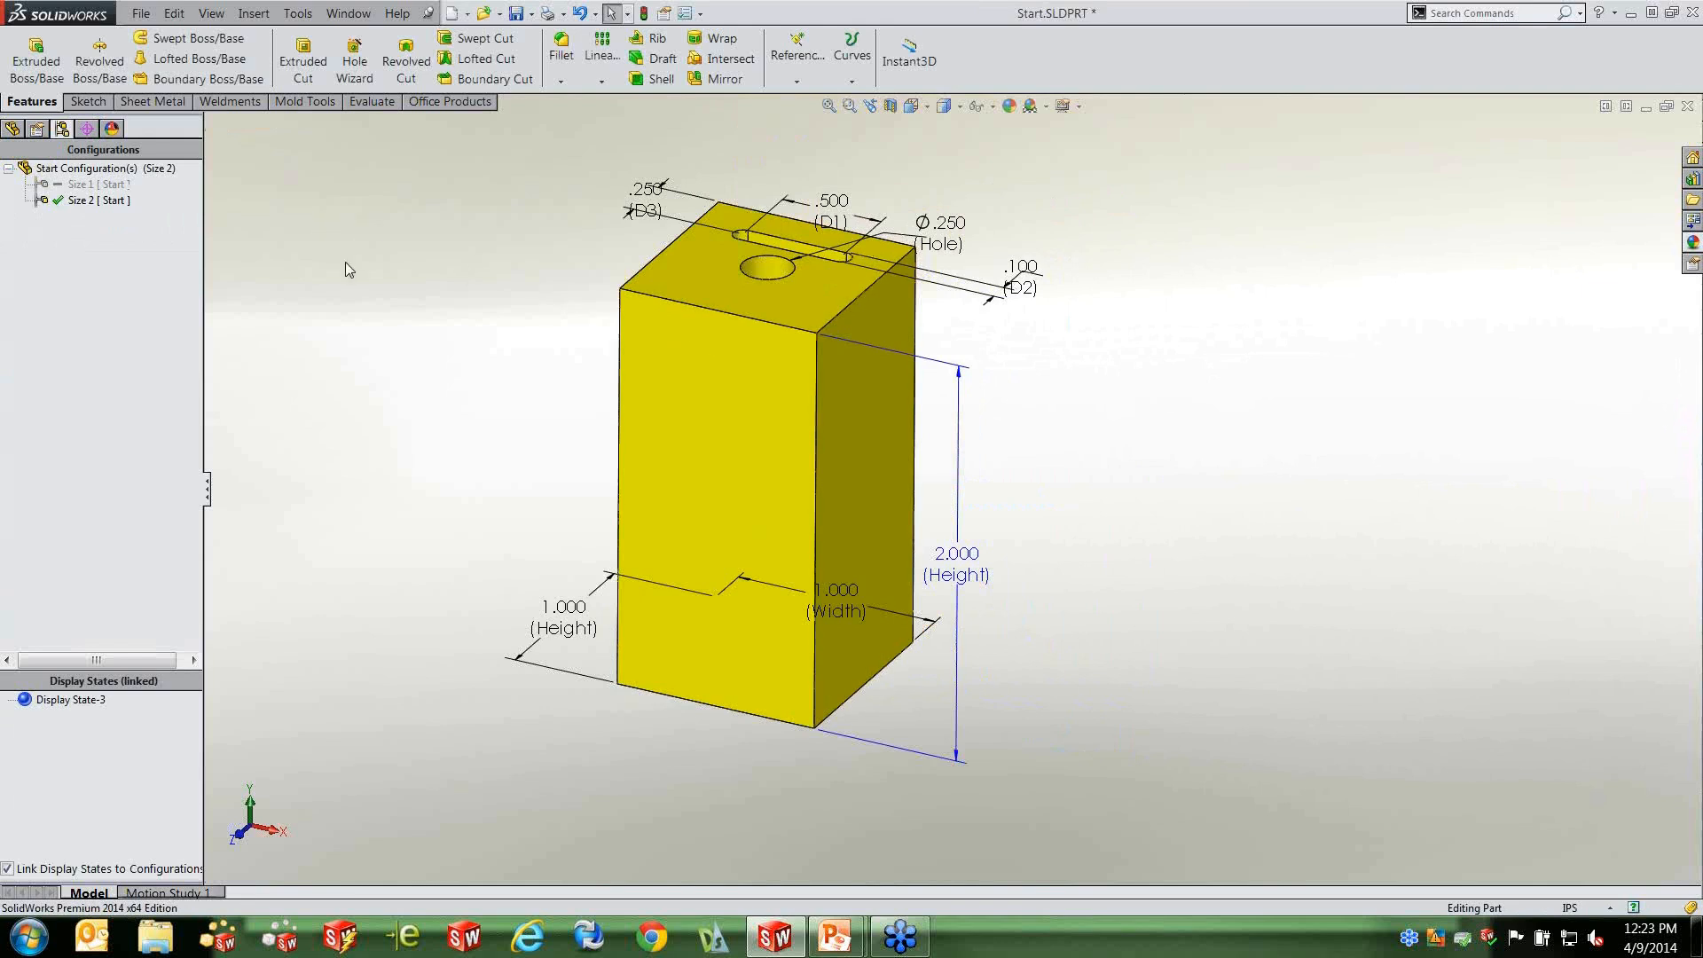
Activate the Size 1 configuration to check its block height.
click(99, 200)
click(63, 203)
right_click(102, 185)
click(149, 194)
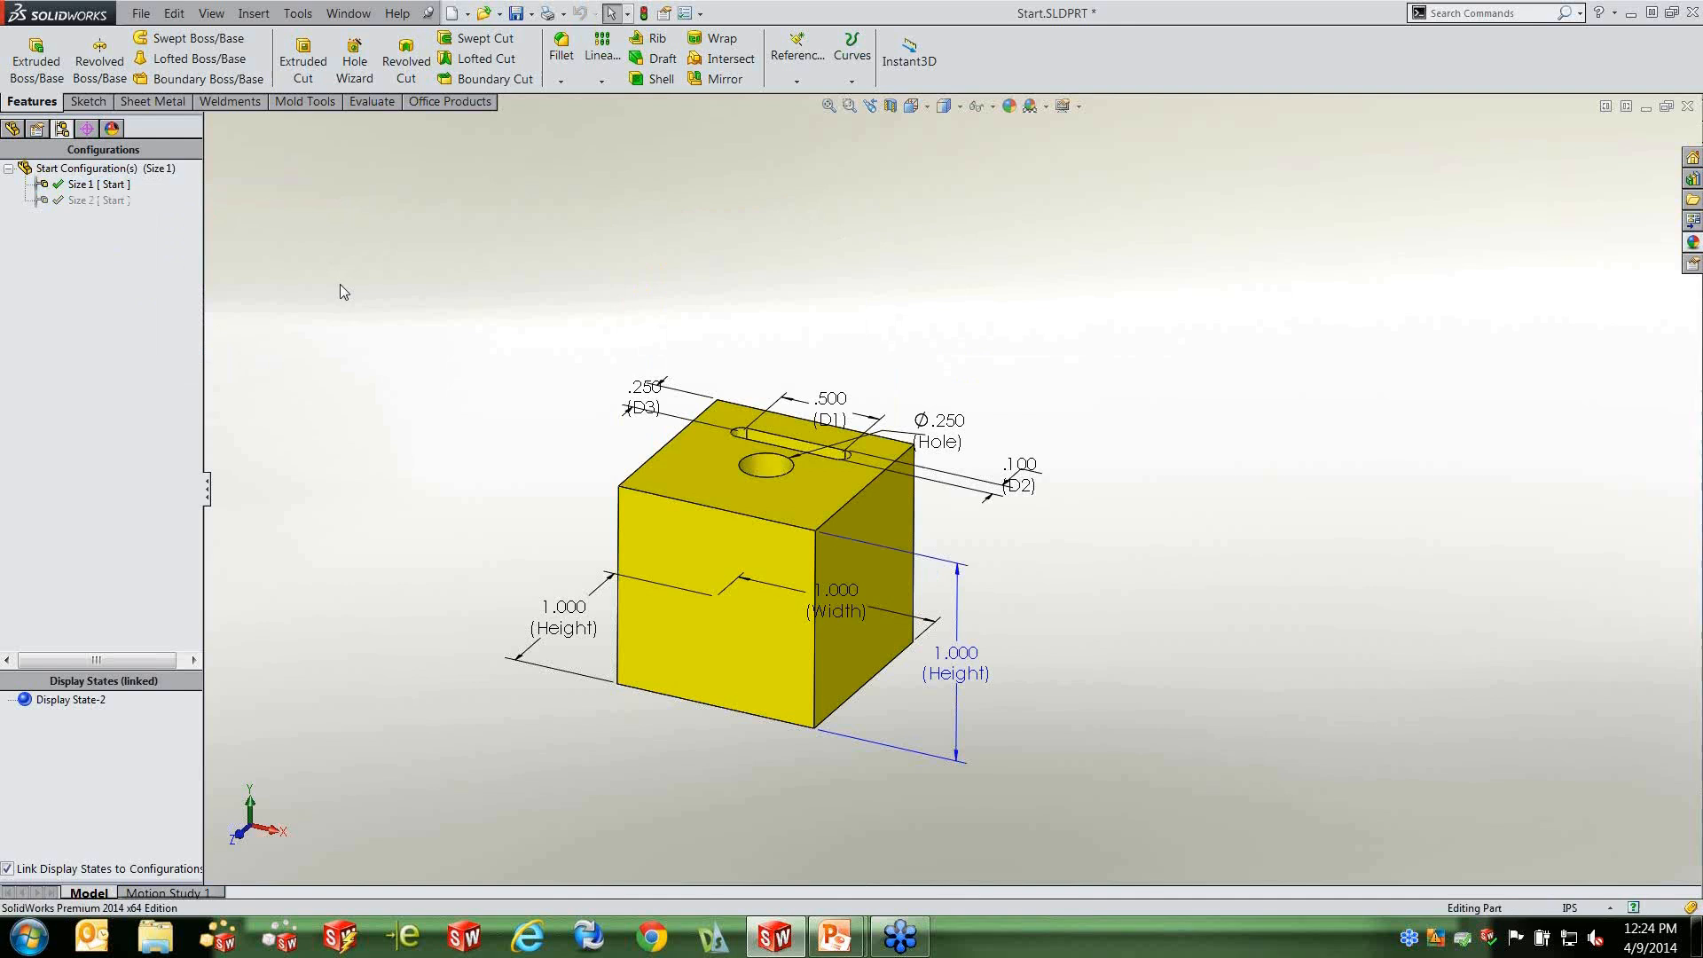
Switch to Size 2 and back to Size 1 to compare the blocks, and inspect the base height dimension.
click(111, 202)
right_click(111, 201)
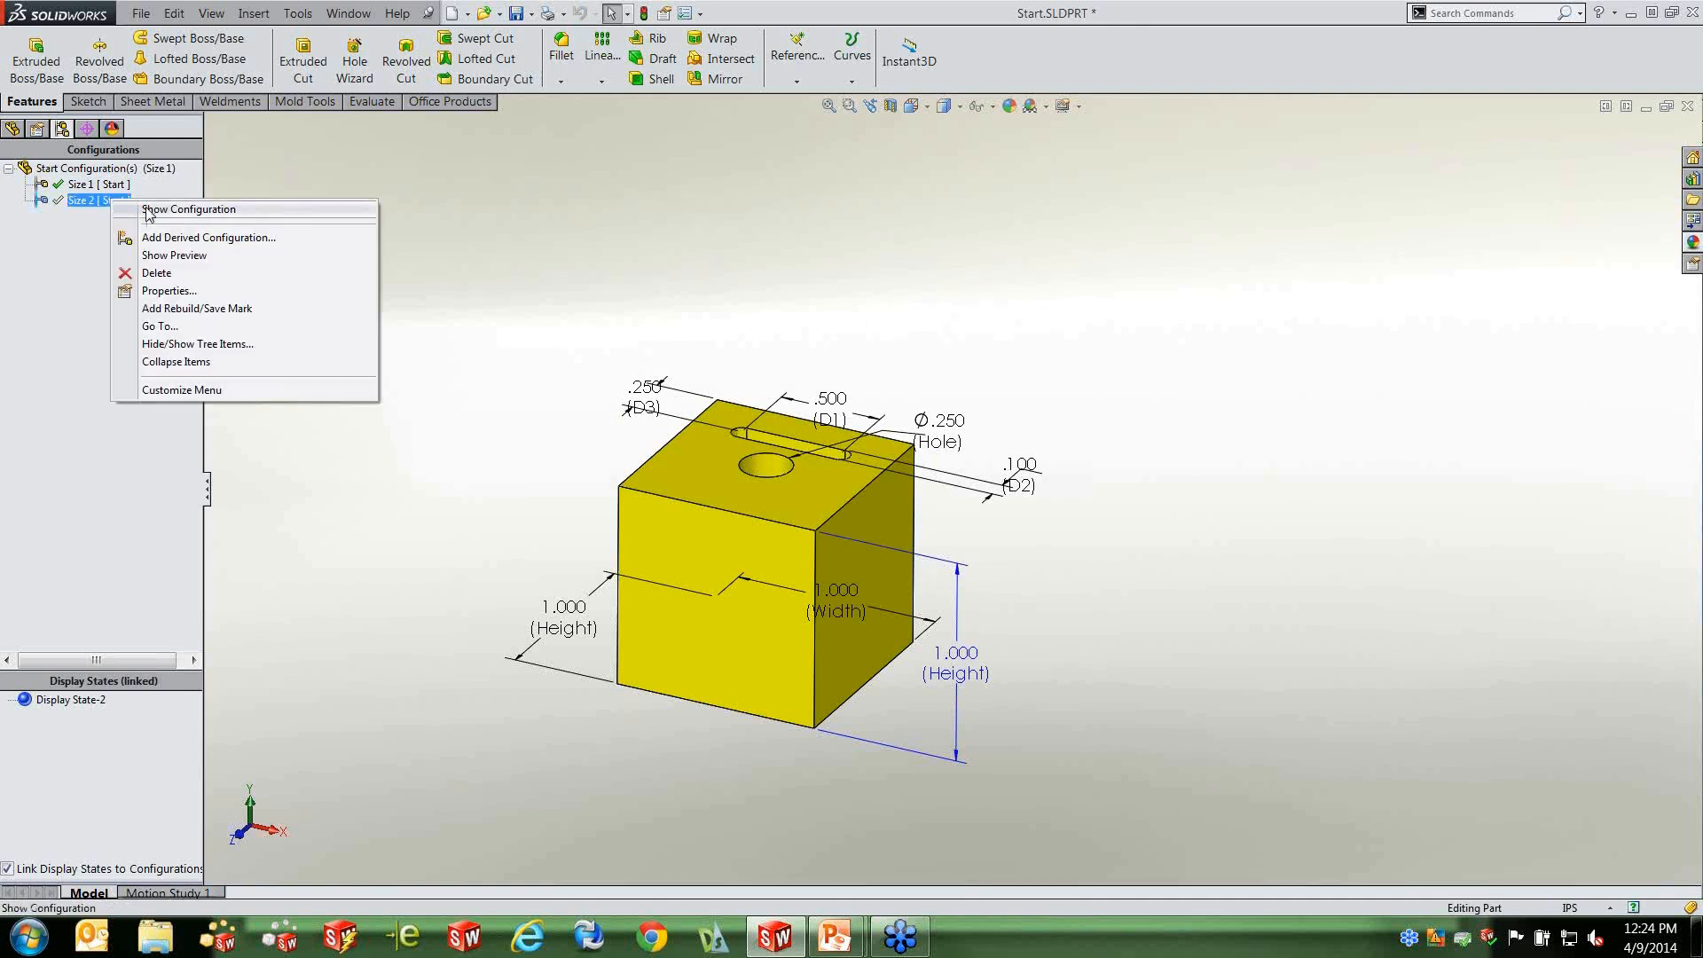
click(155, 211)
click(88, 184)
right_click(133, 184)
click(204, 193)
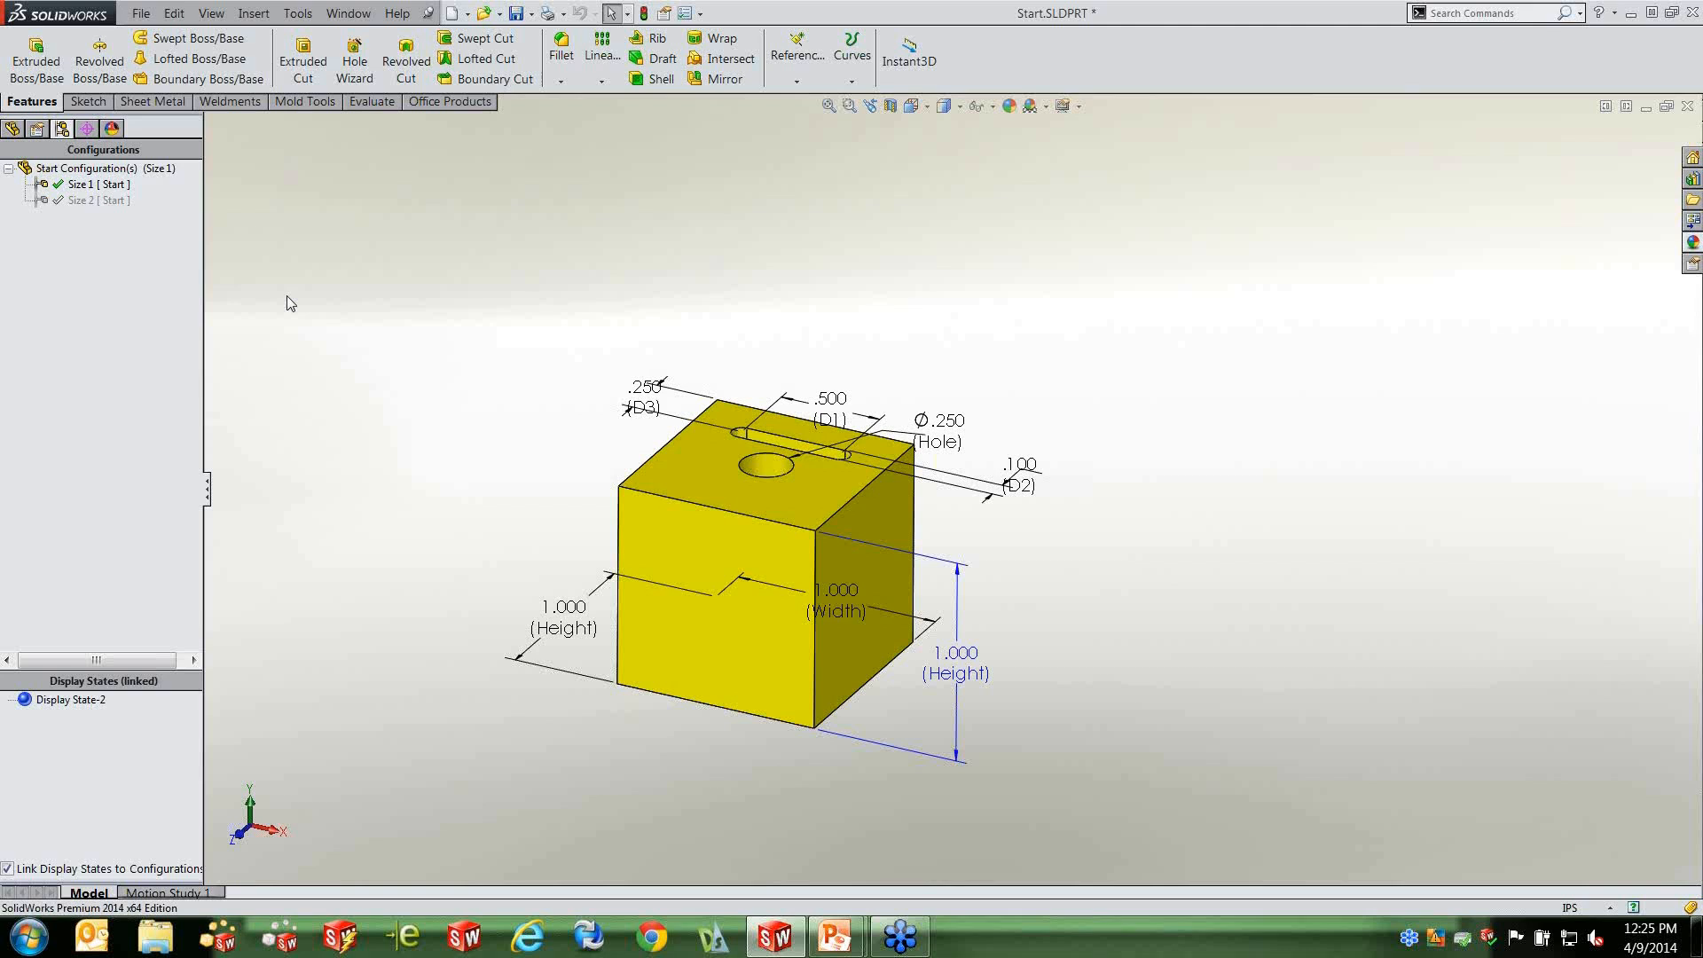
click(956, 651)
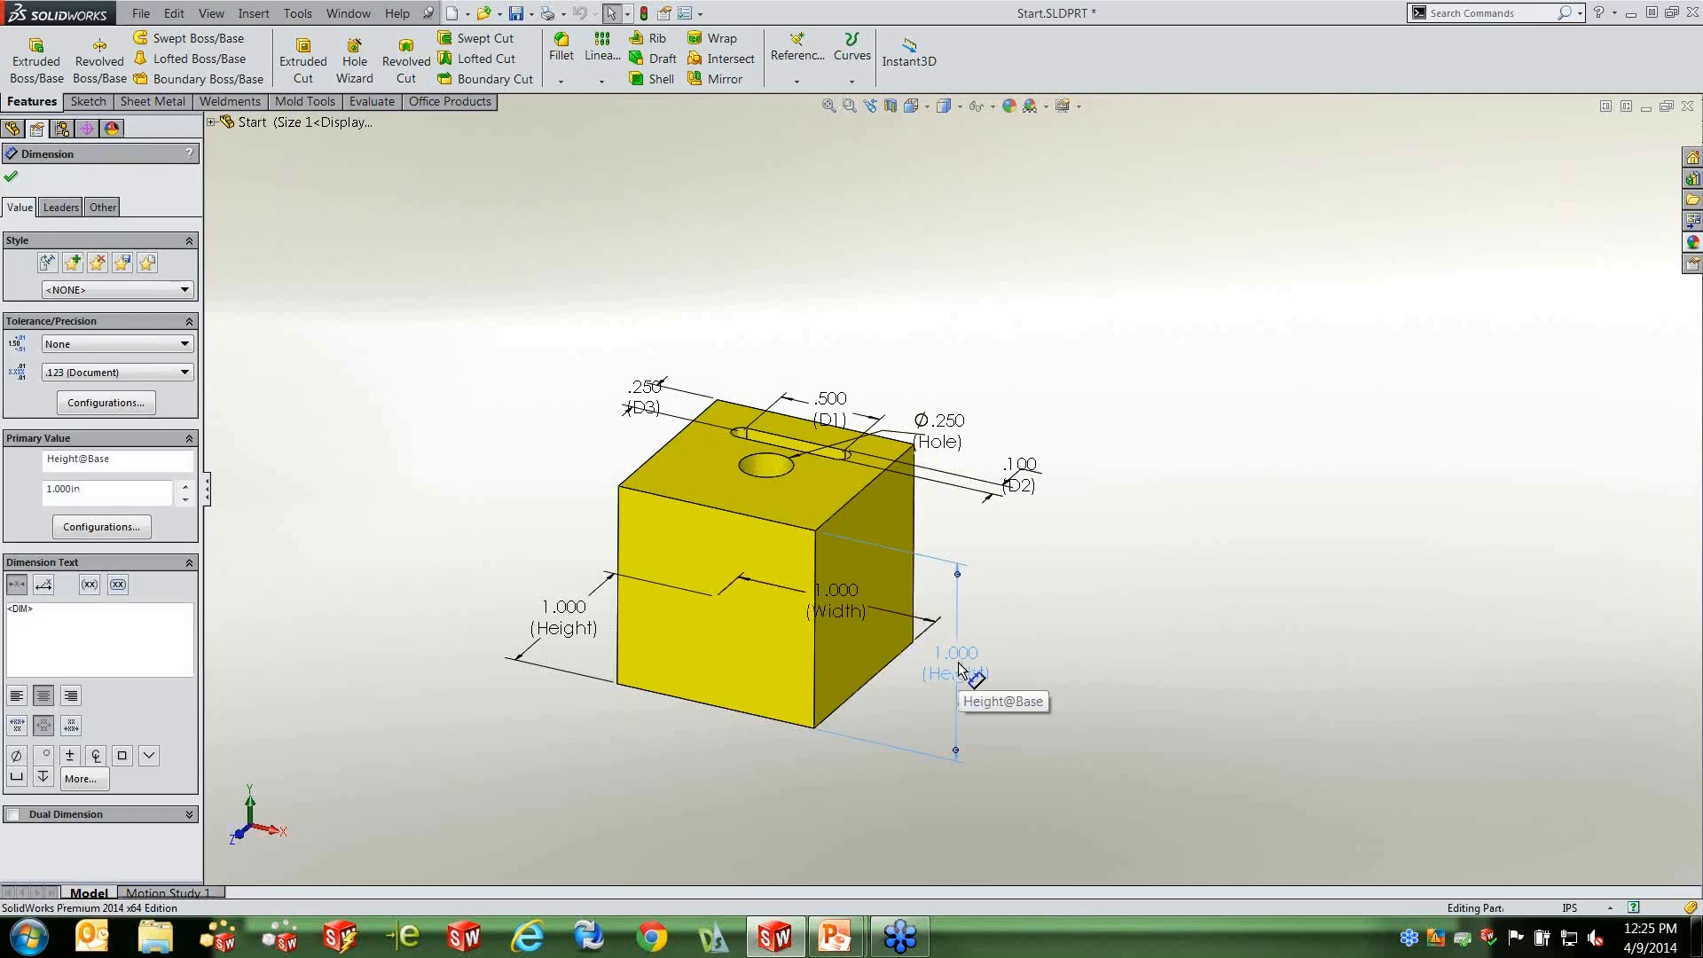
click(1146, 534)
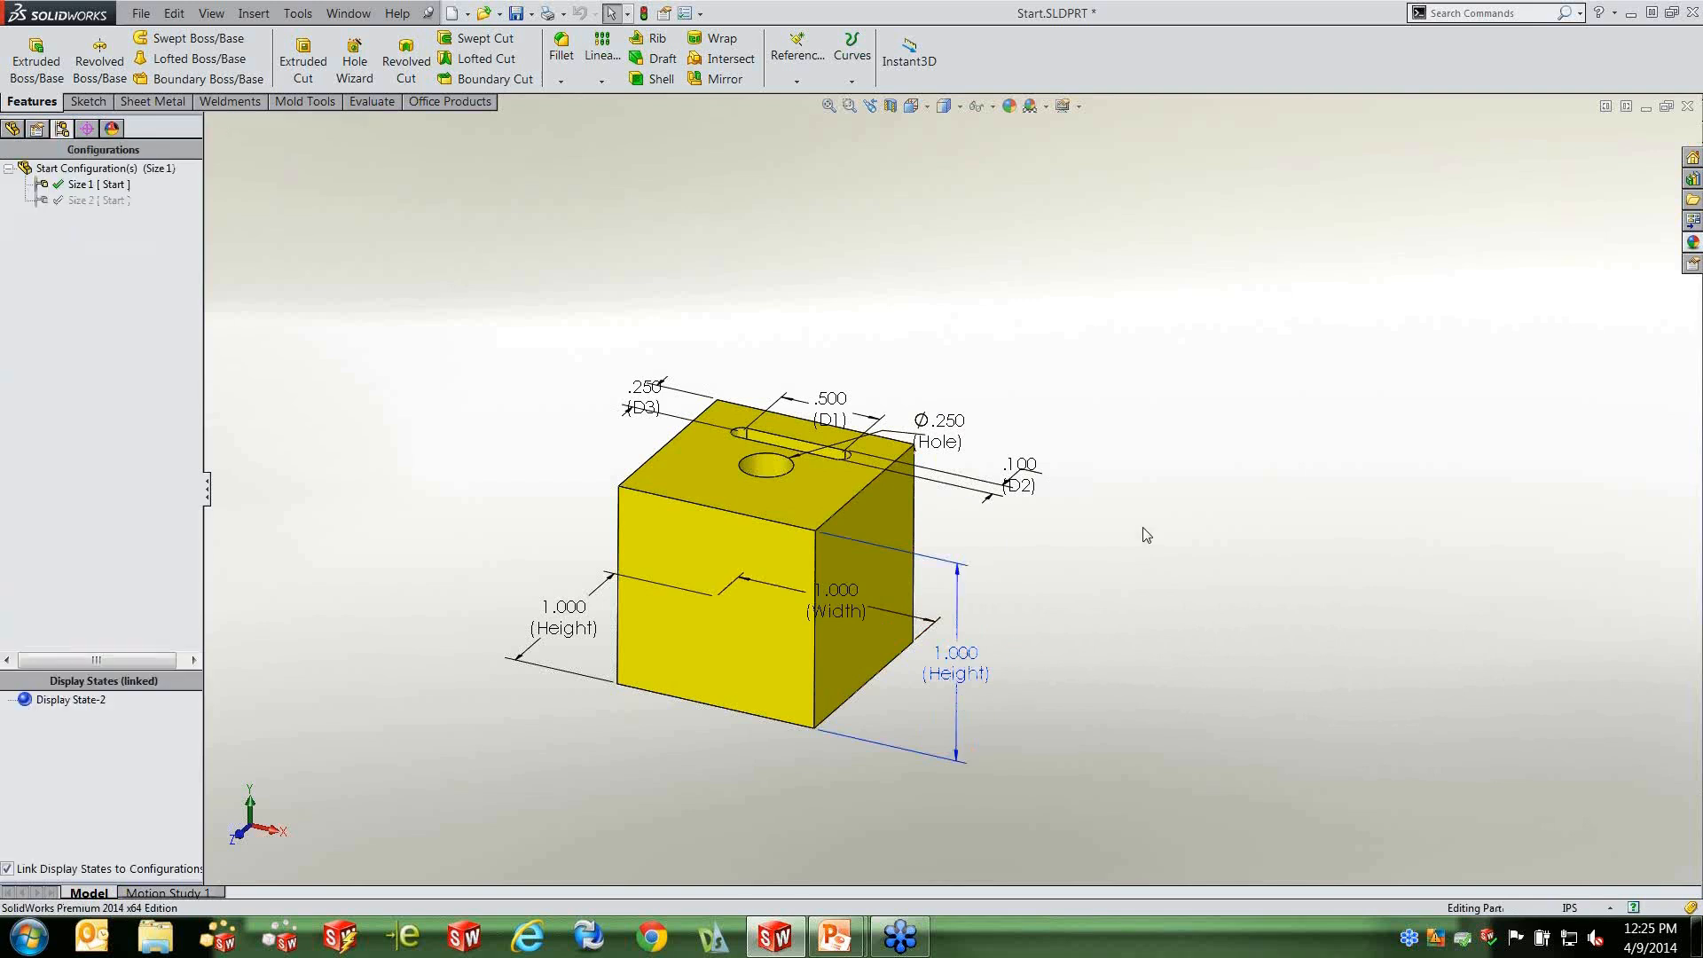
Review the per-configuration suppression options for the Hole feature without applying any of them.
click(12, 129)
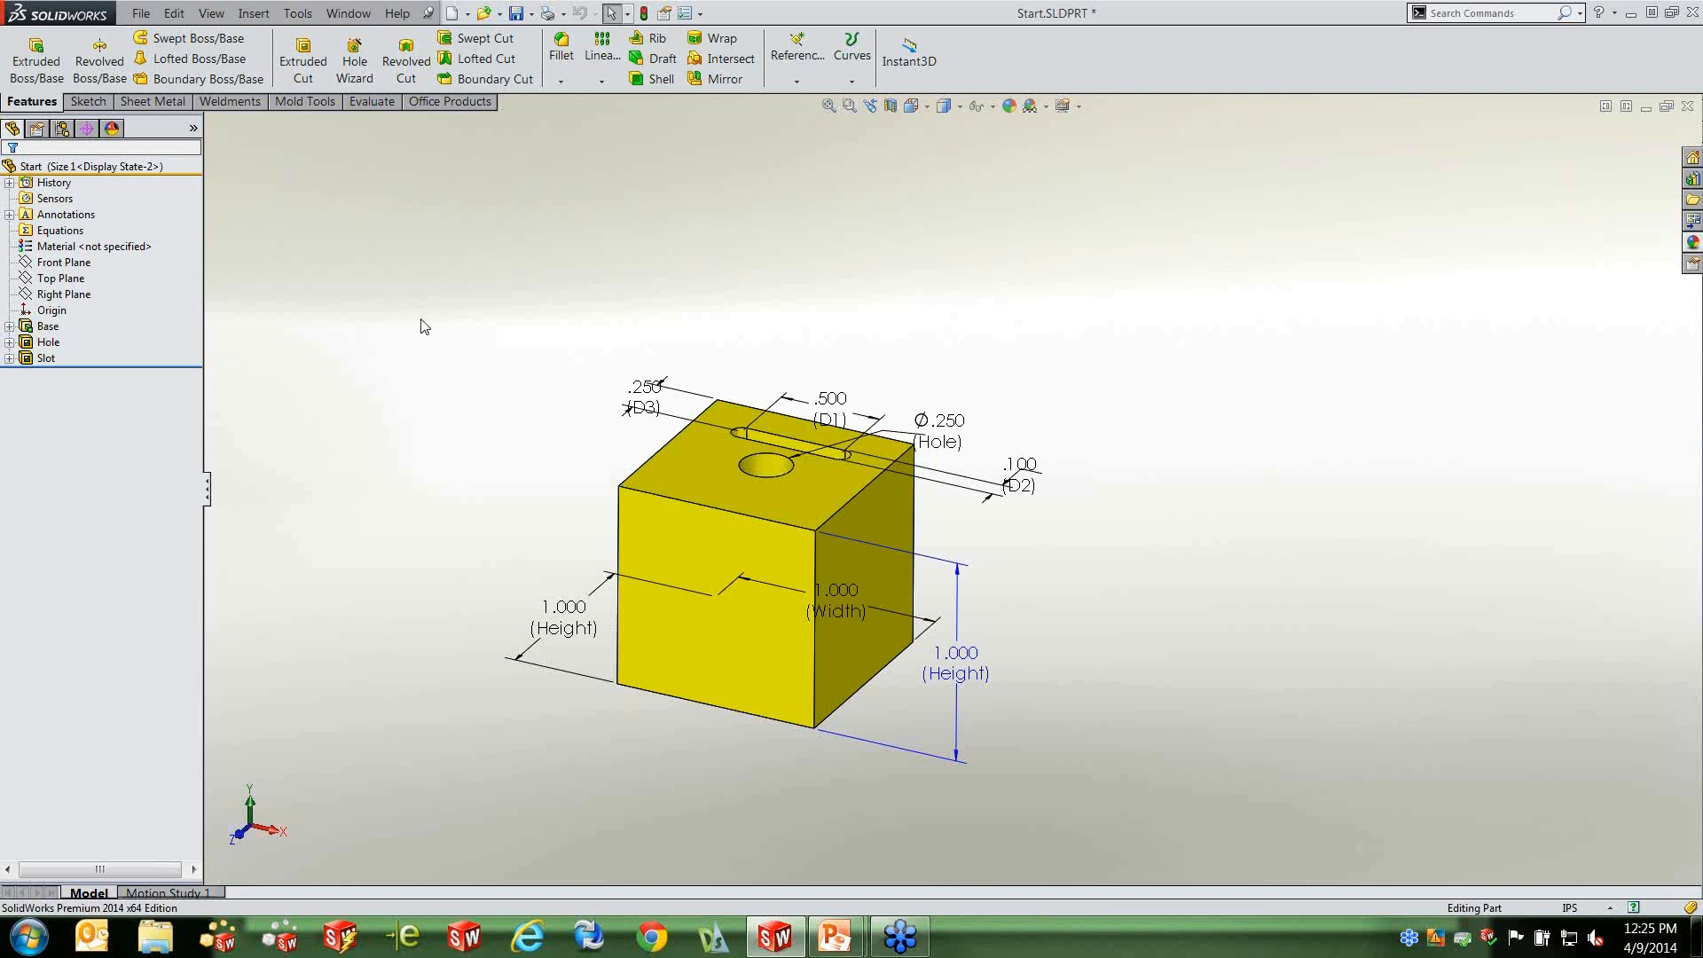
click(45, 342)
ctrl+click(48, 326)
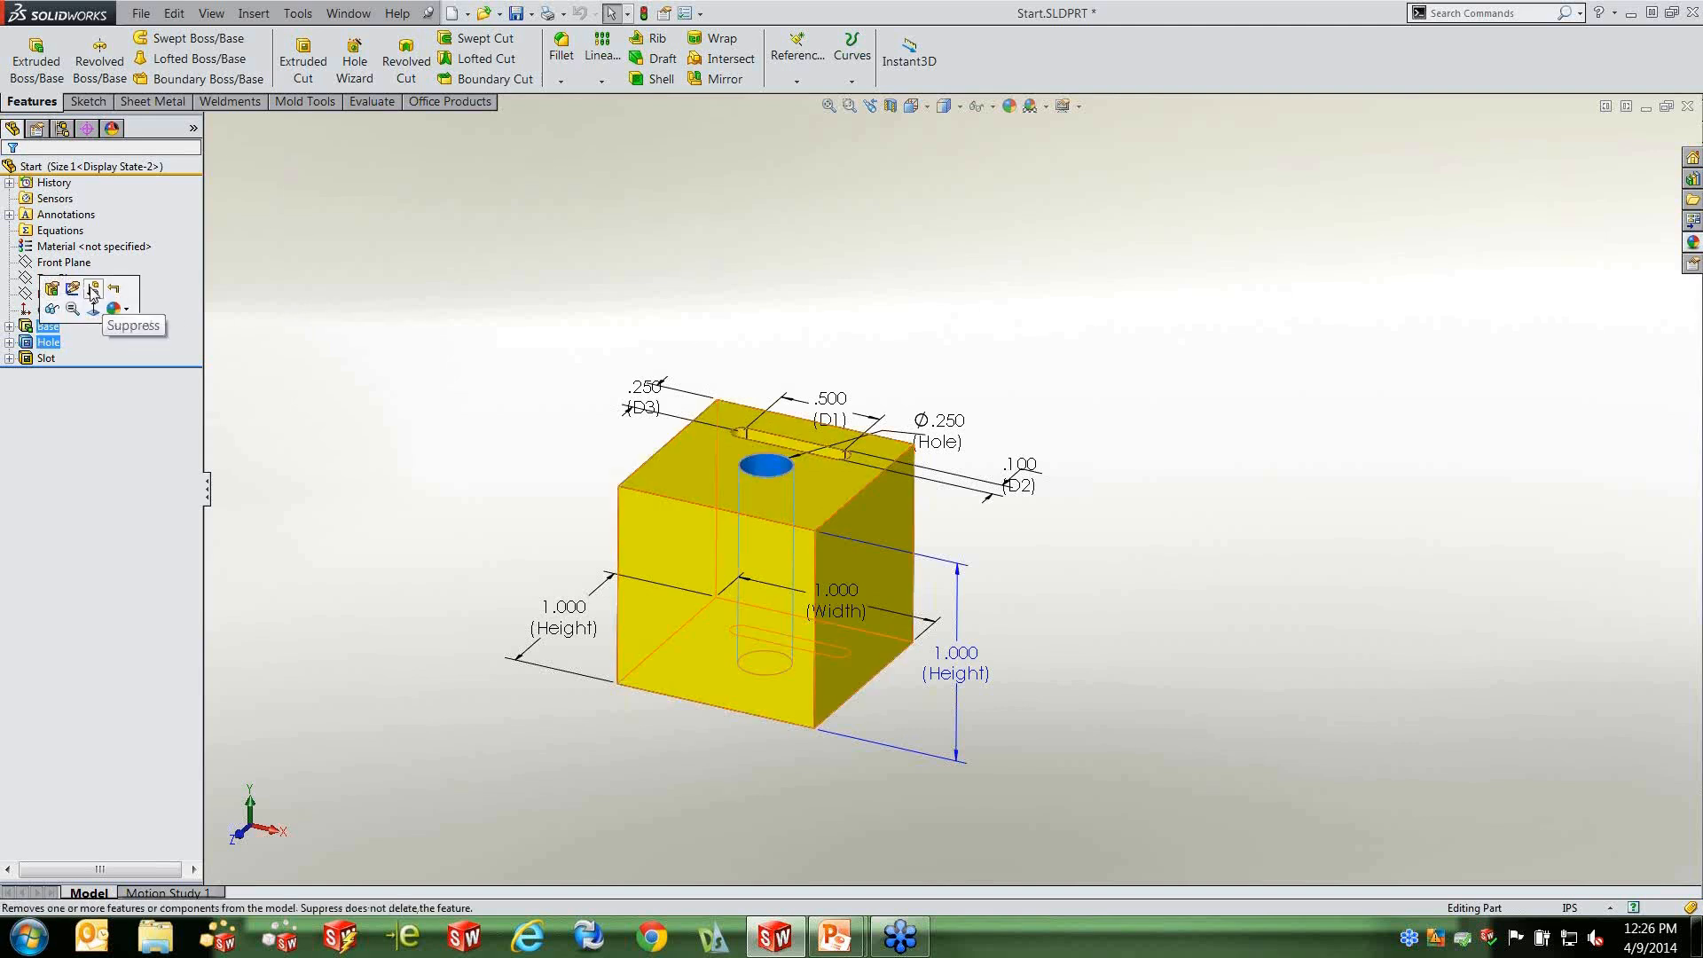
click(285, 291)
click(49, 342)
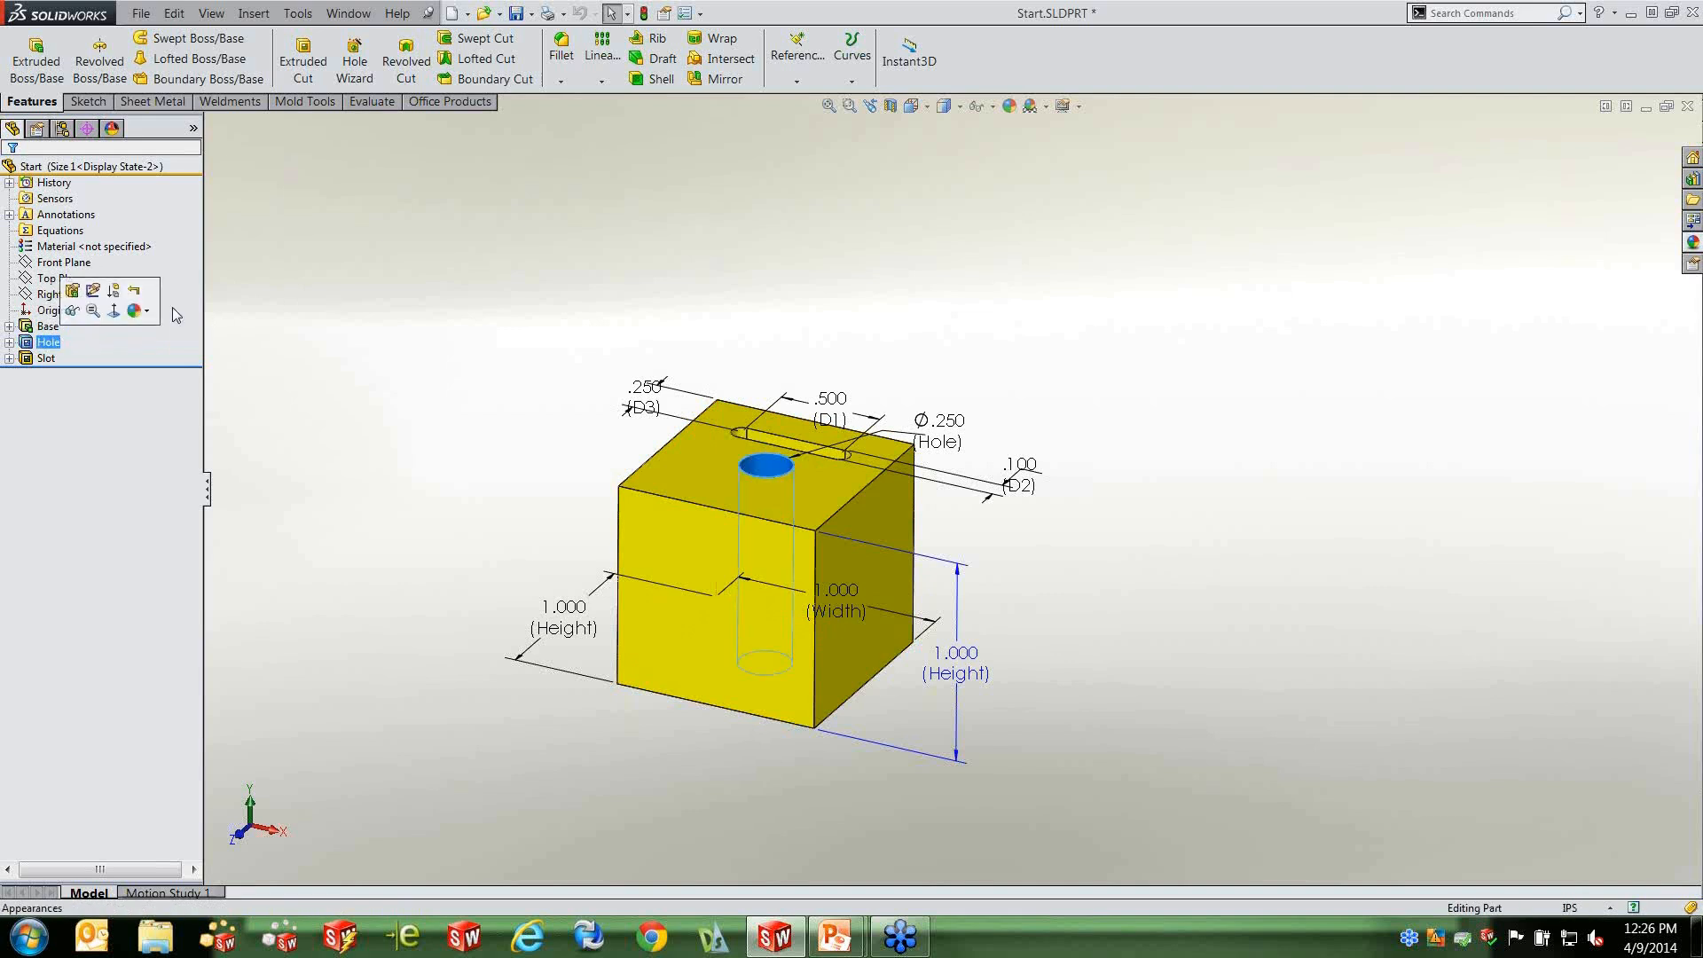
click(173, 13)
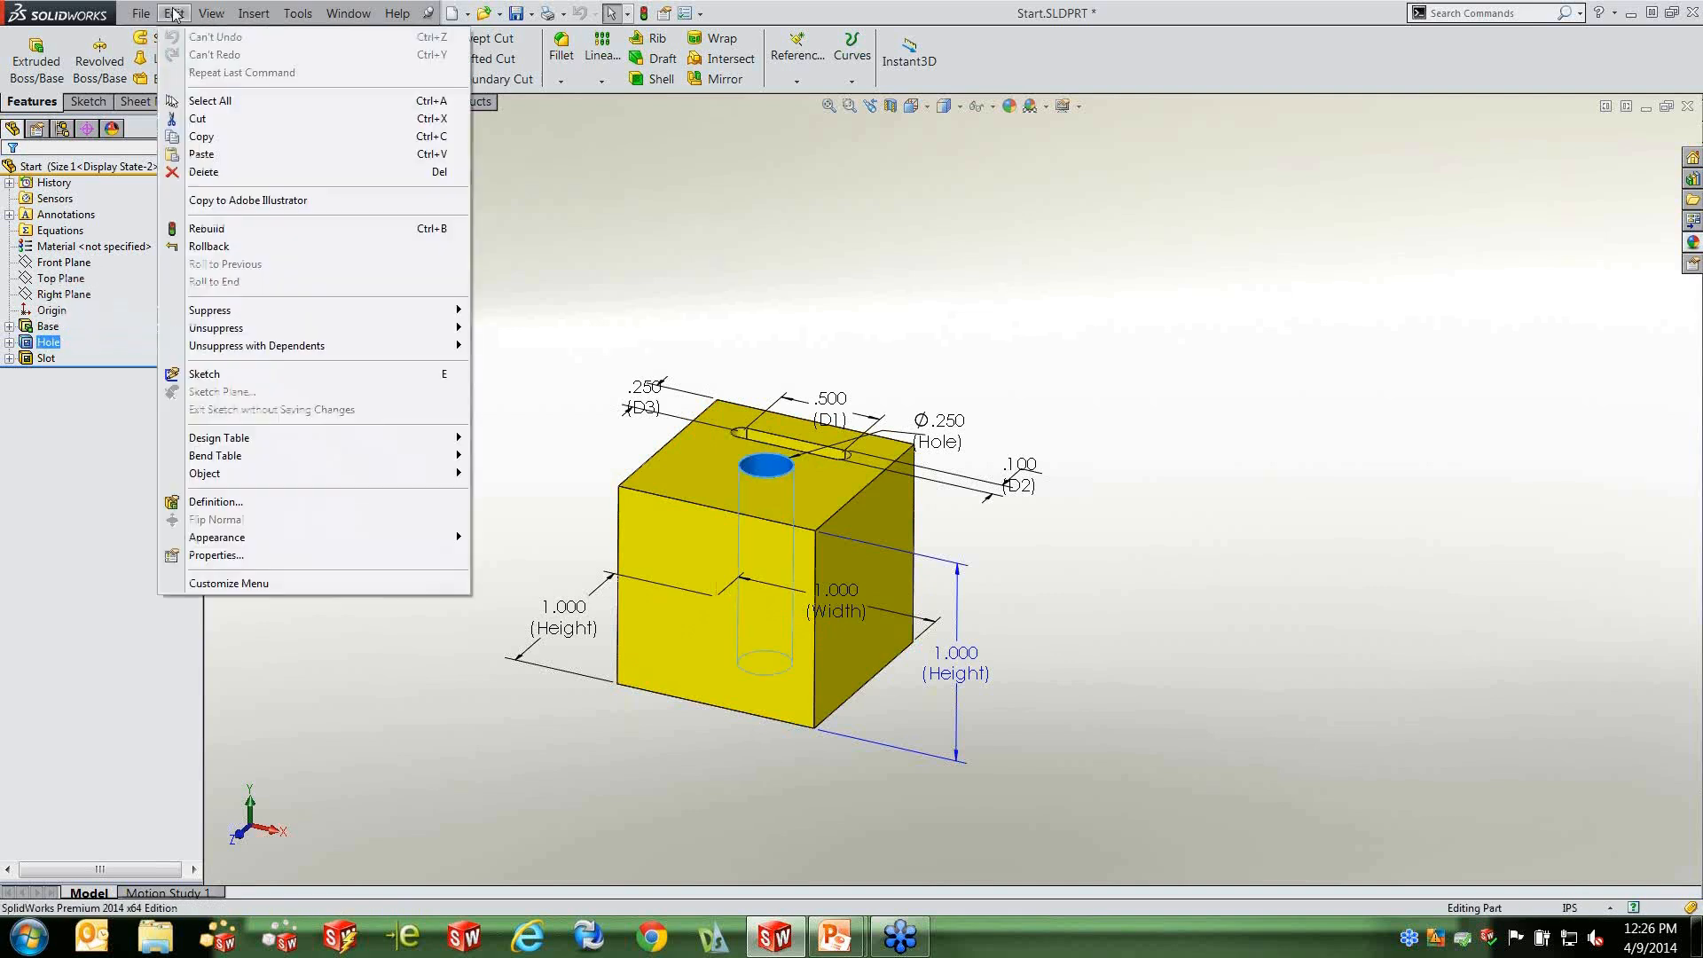
mouse_move(236, 316)
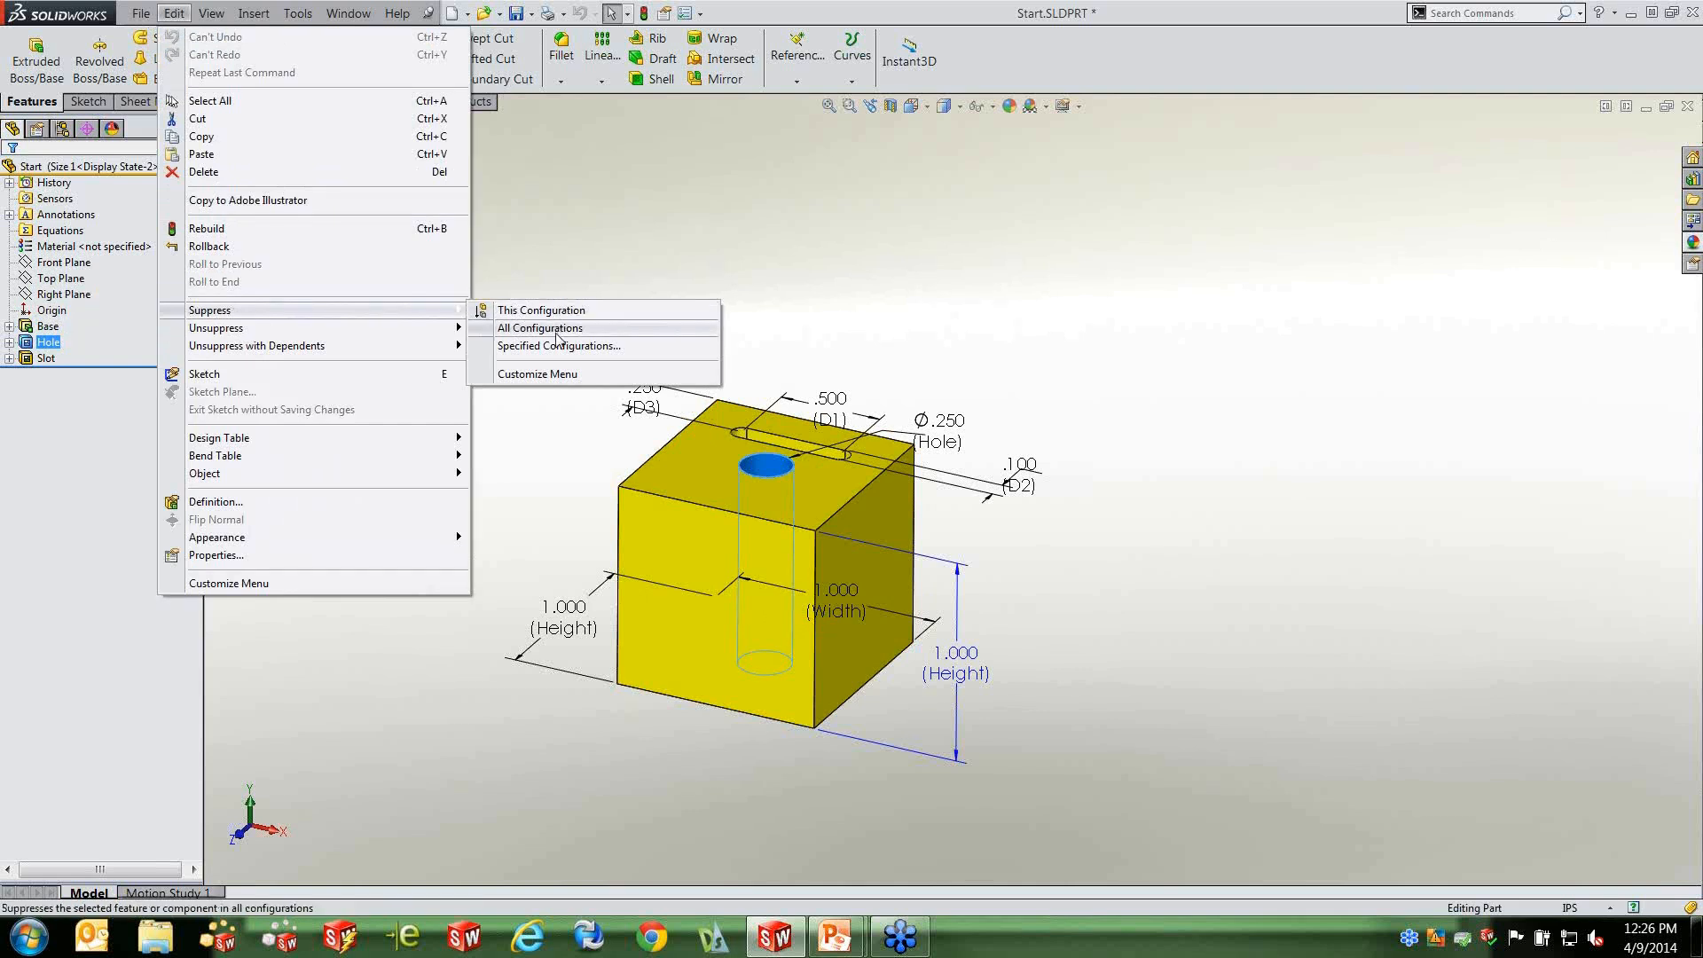
click(902, 260)
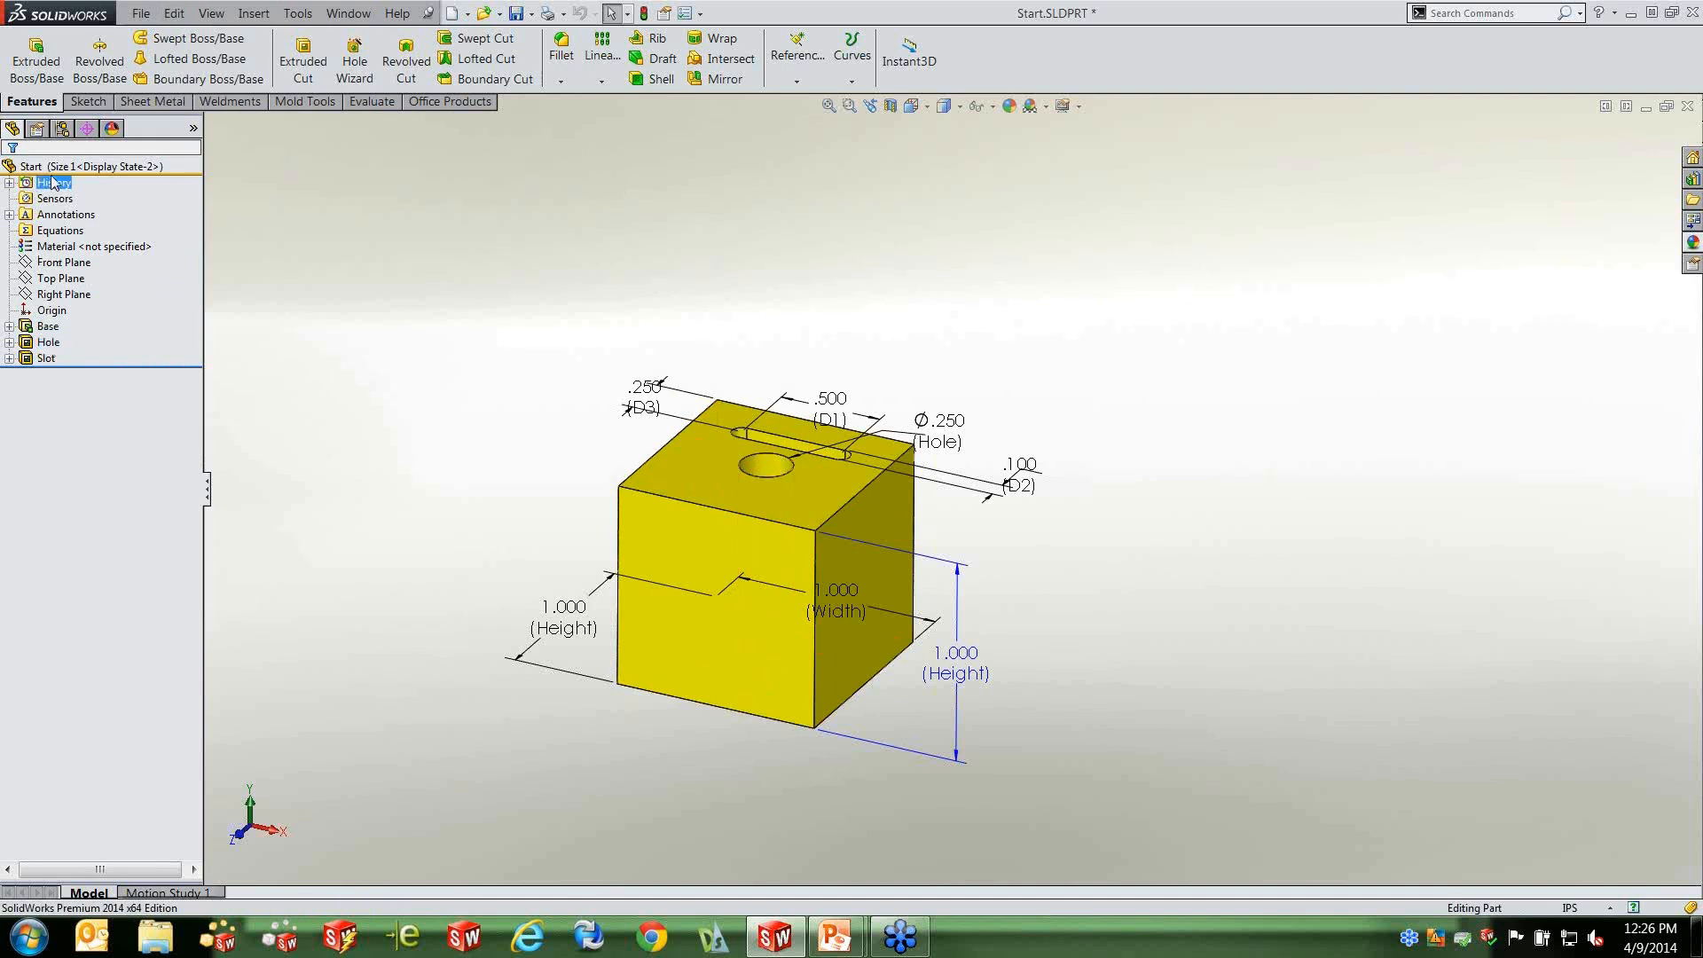
Suppress the Slot feature in Size 1, then compare against Size 2 and return to Size 1.
right_click(46, 359)
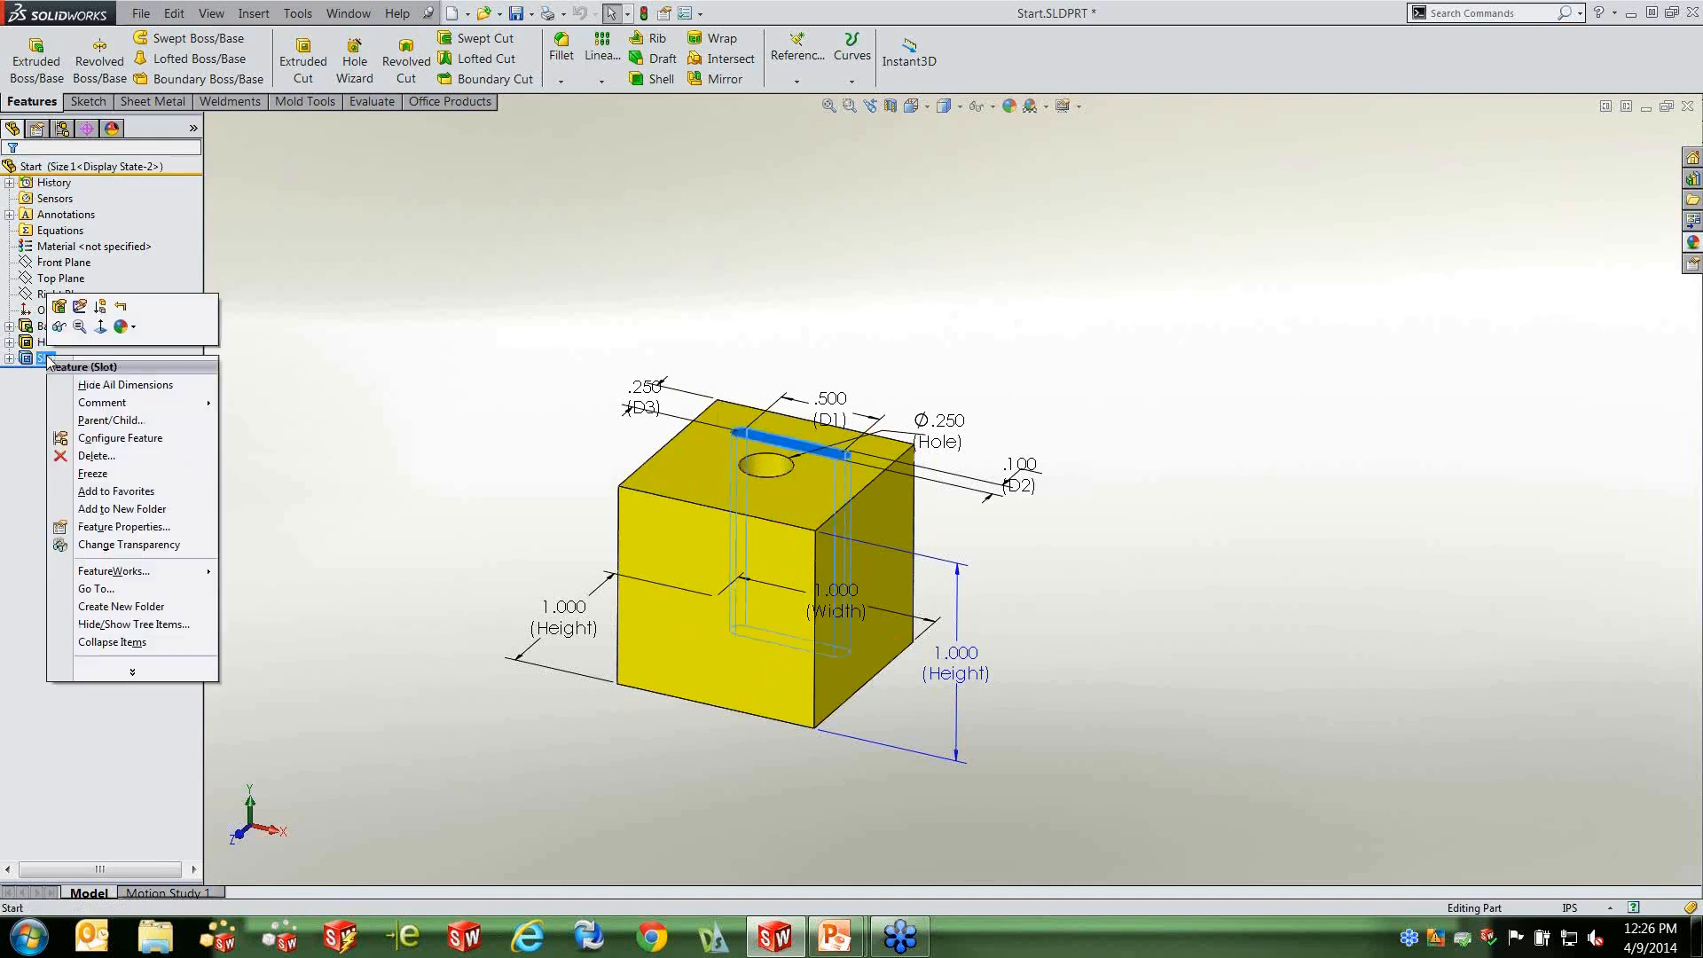
click(100, 308)
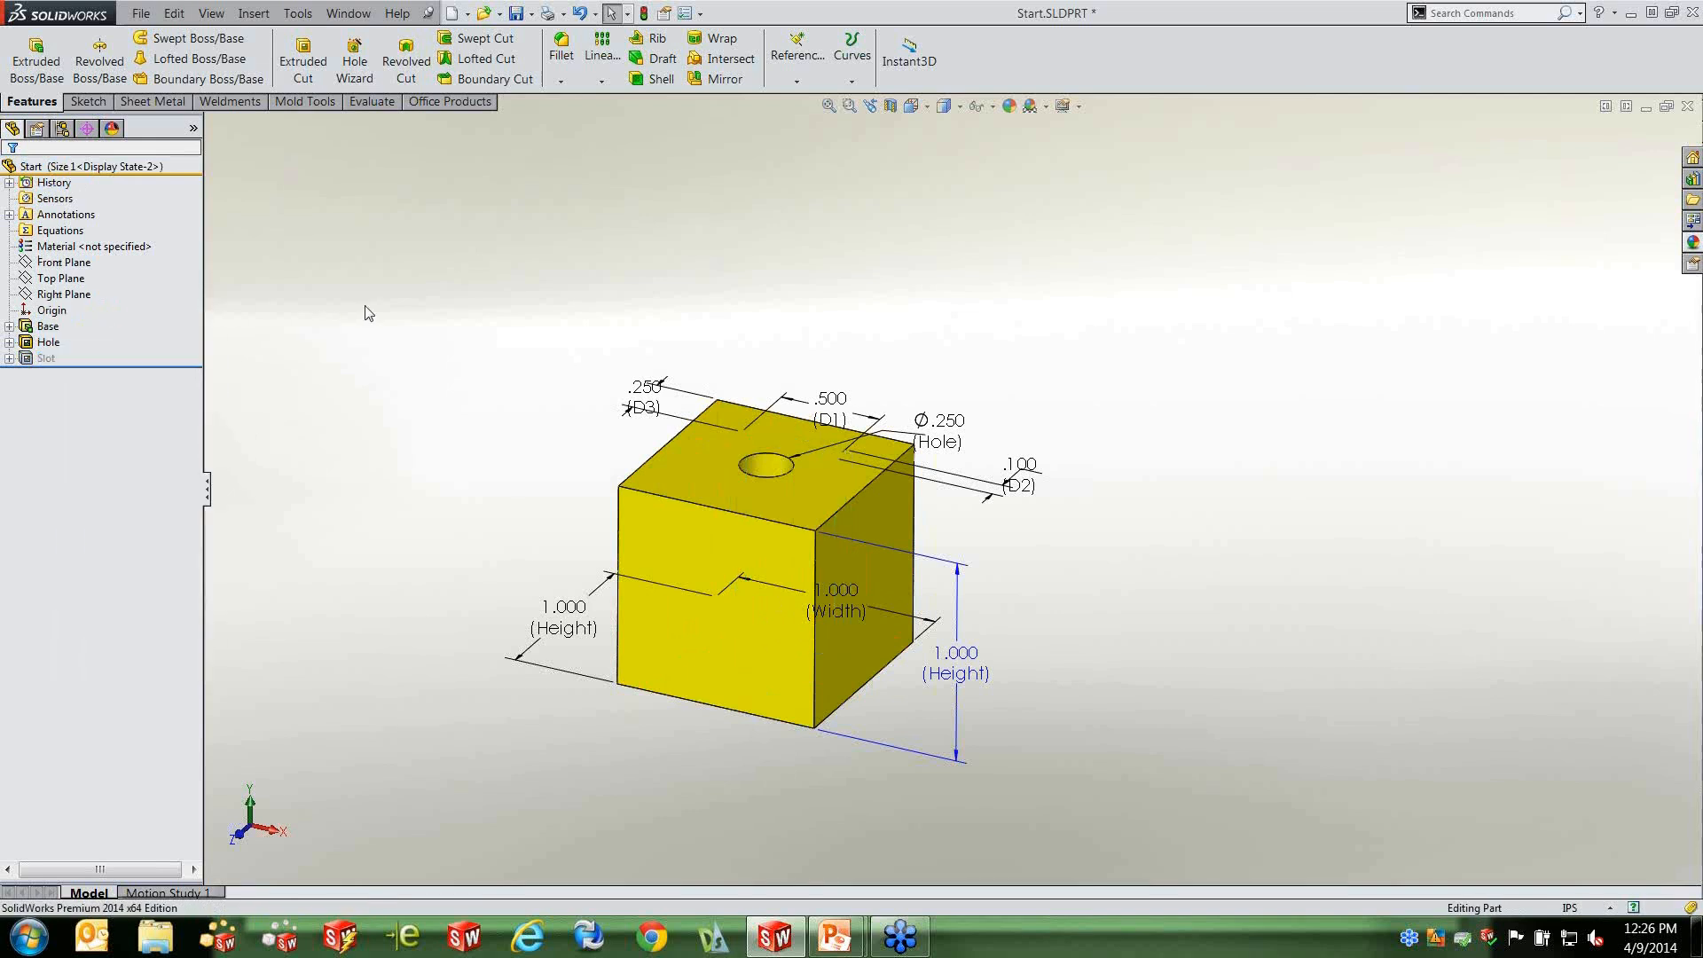
click(63, 129)
double_click(97, 201)
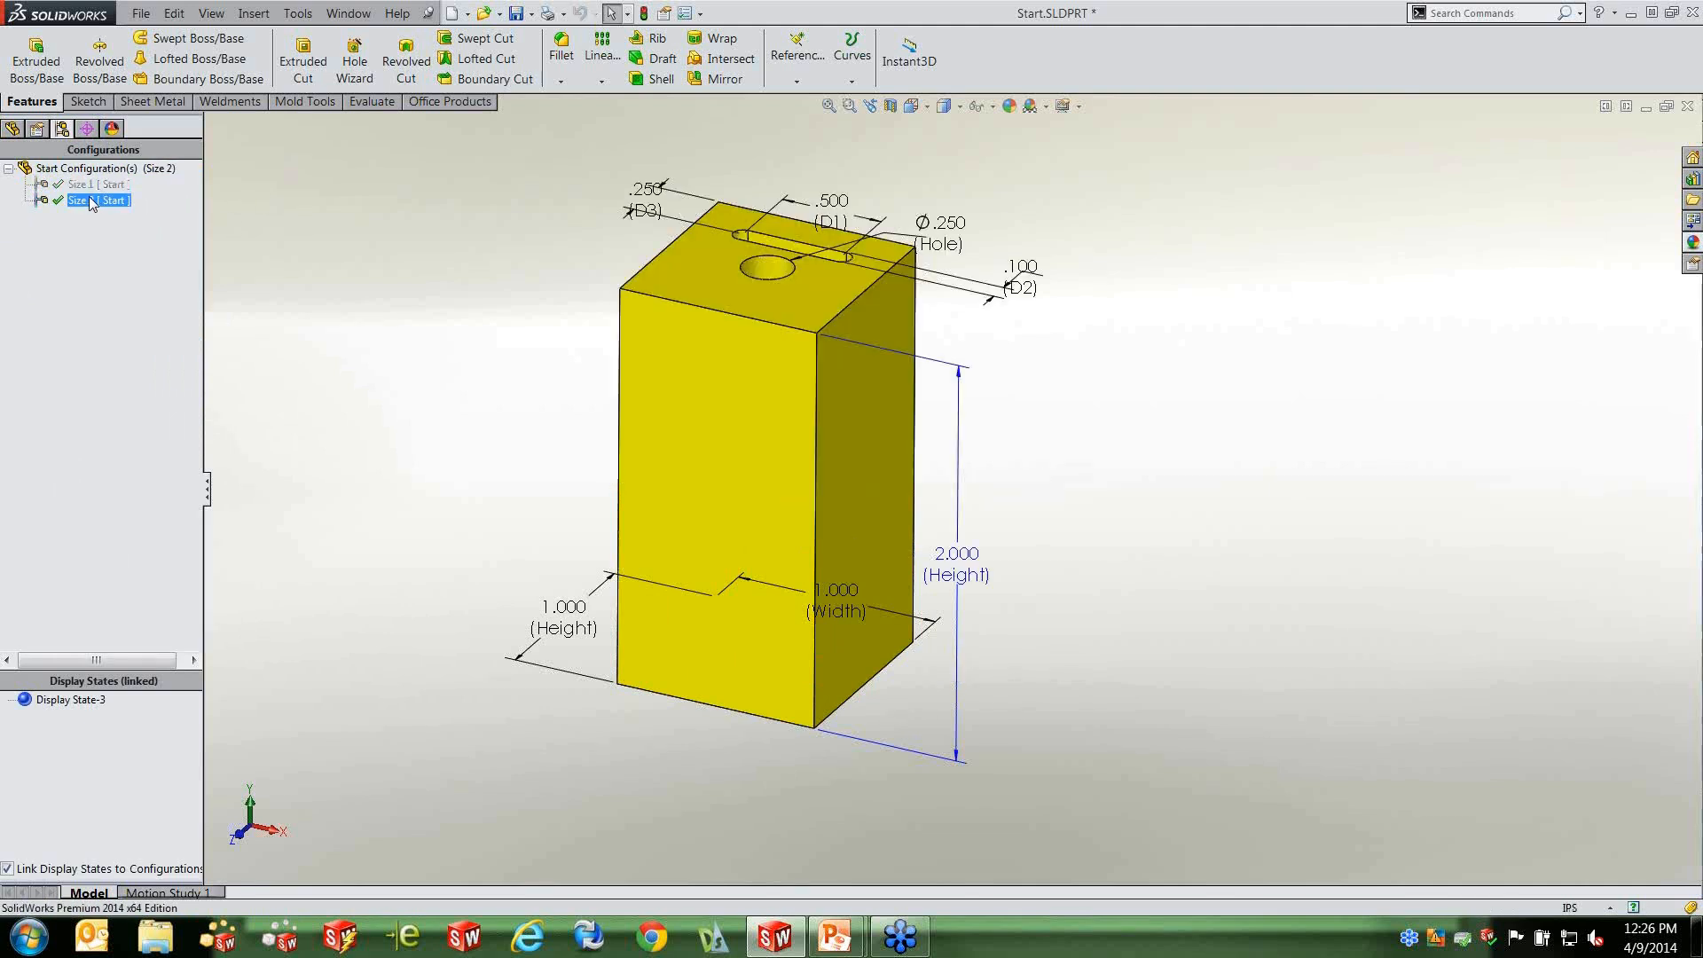
double_click(81, 183)
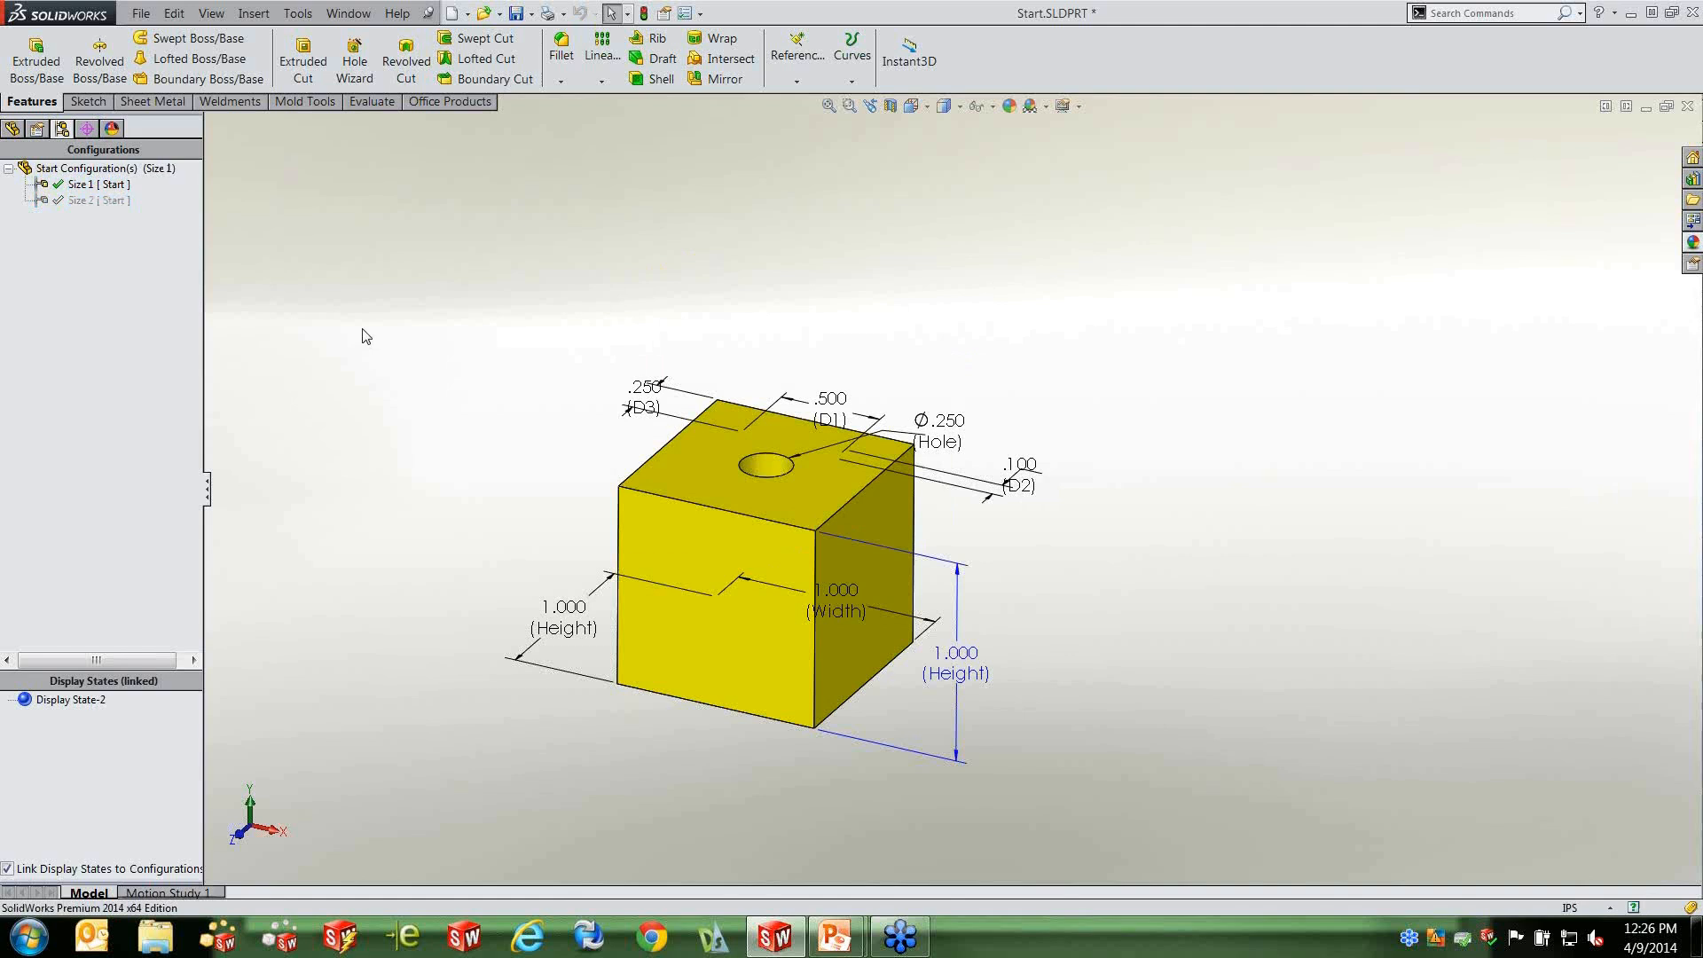
Try an equation that sets Height@Base equal to Width@Sketch1, and review the configuration scopes it can apply to.
click(12, 129)
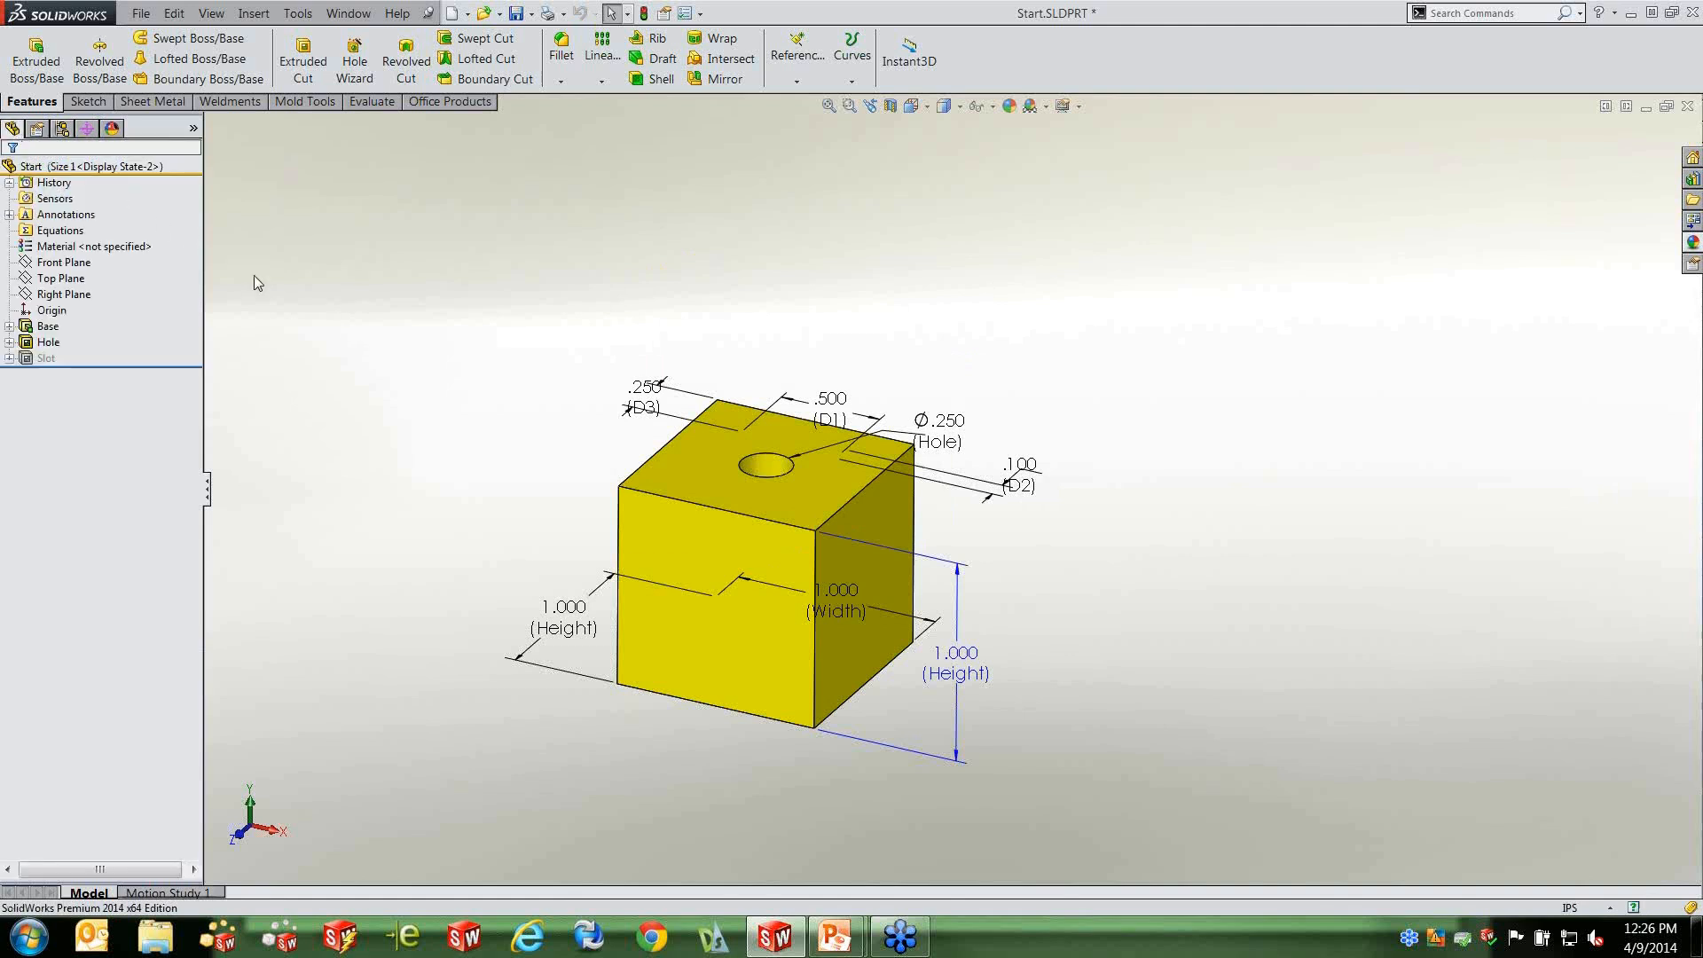
right_click(59, 231)
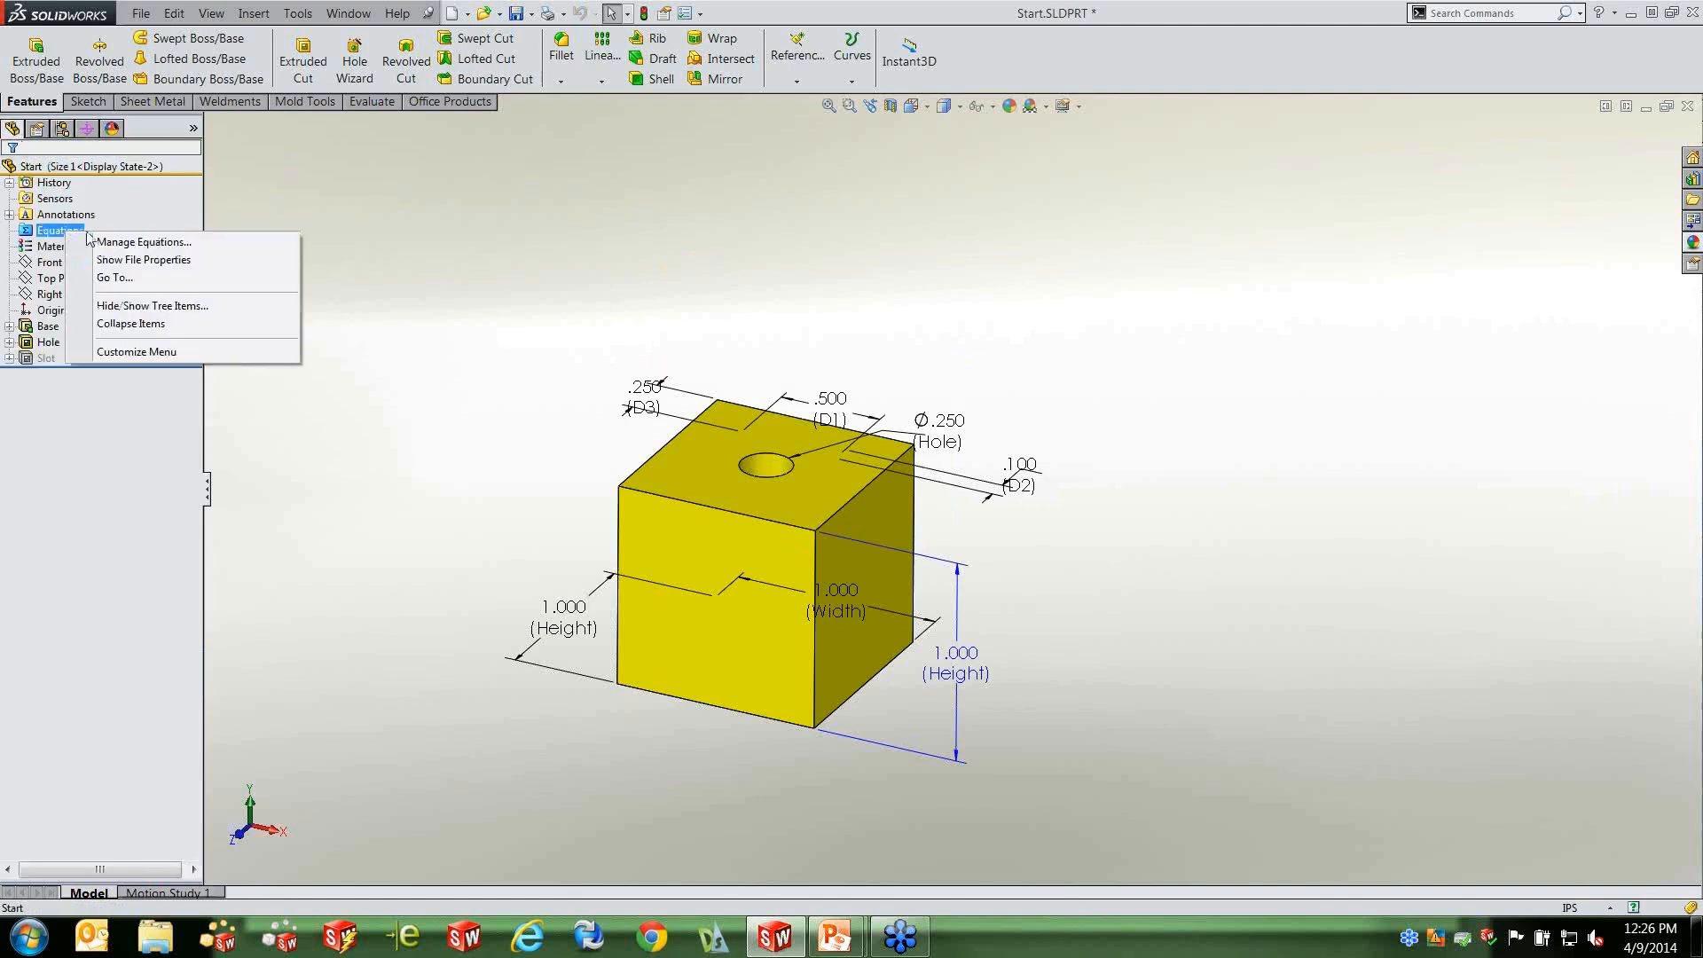
click(133, 242)
click(222, 345)
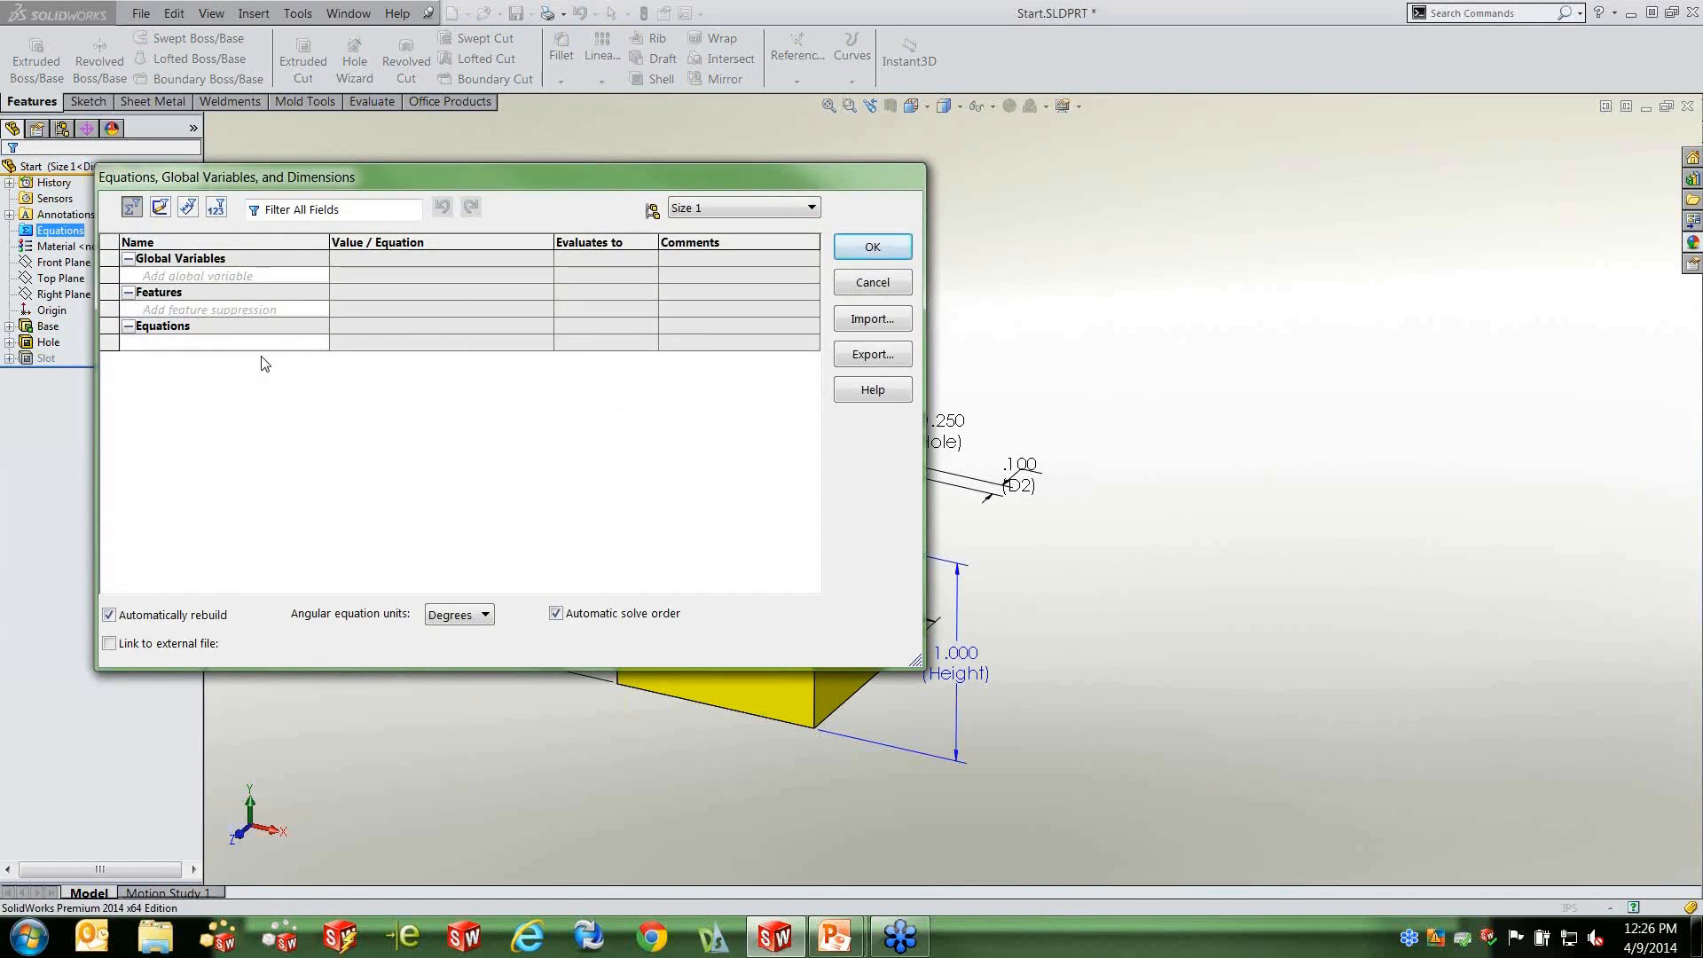
click(971, 674)
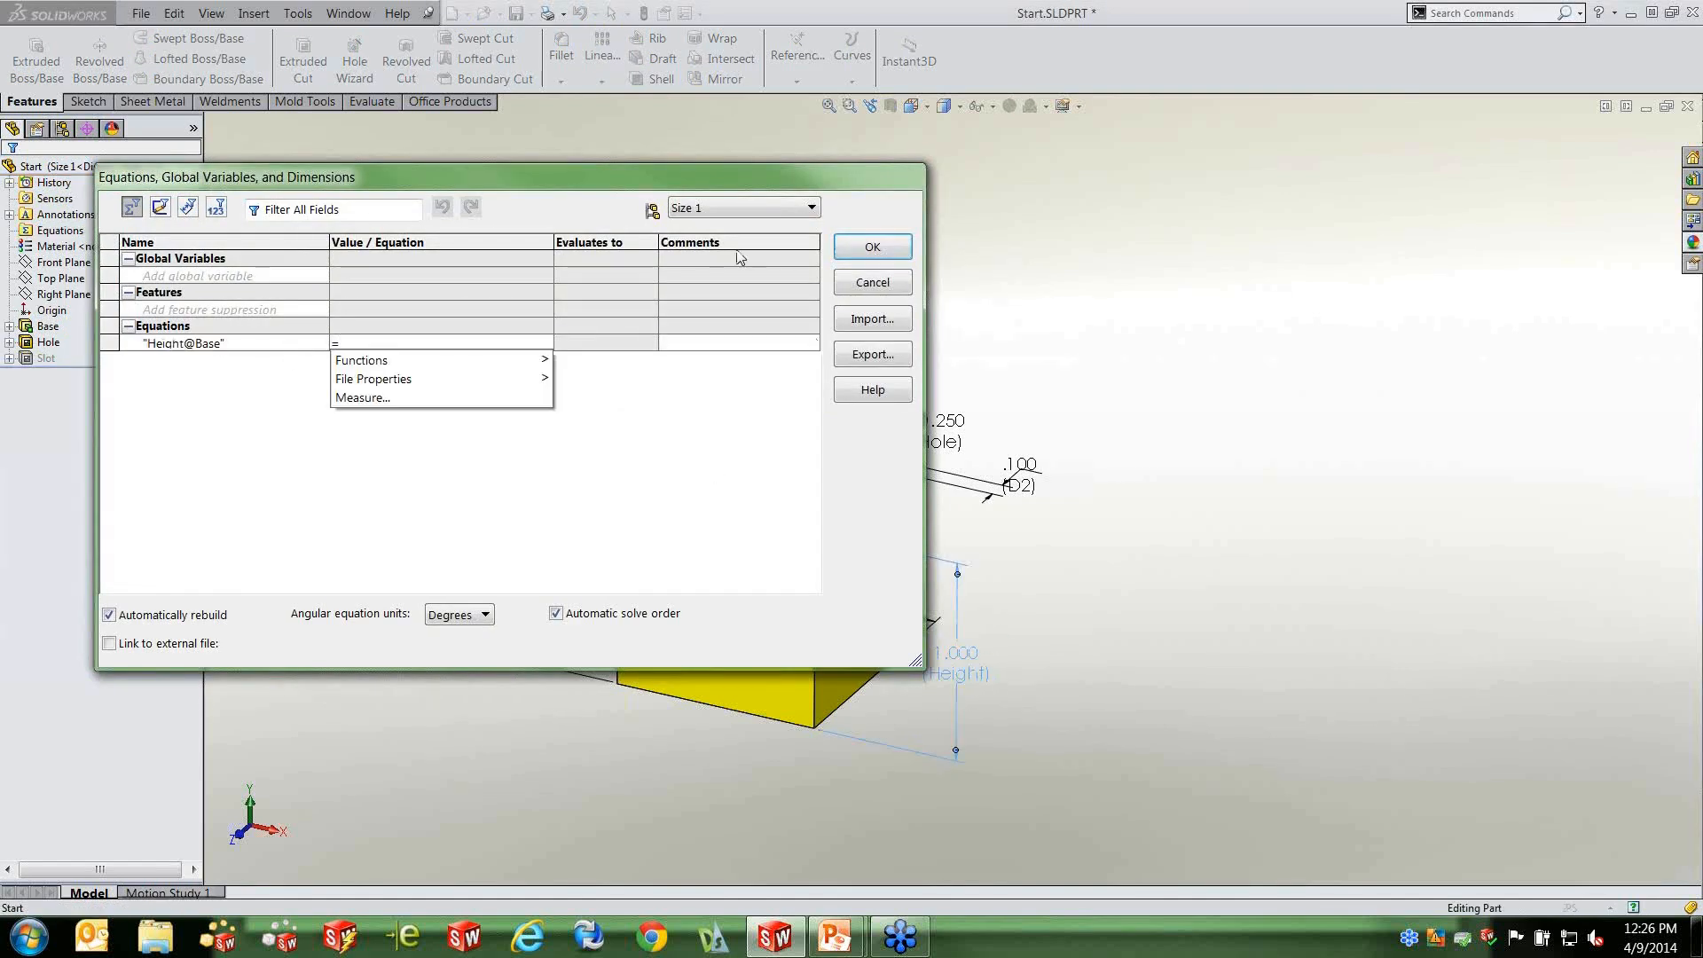
click(618, 227)
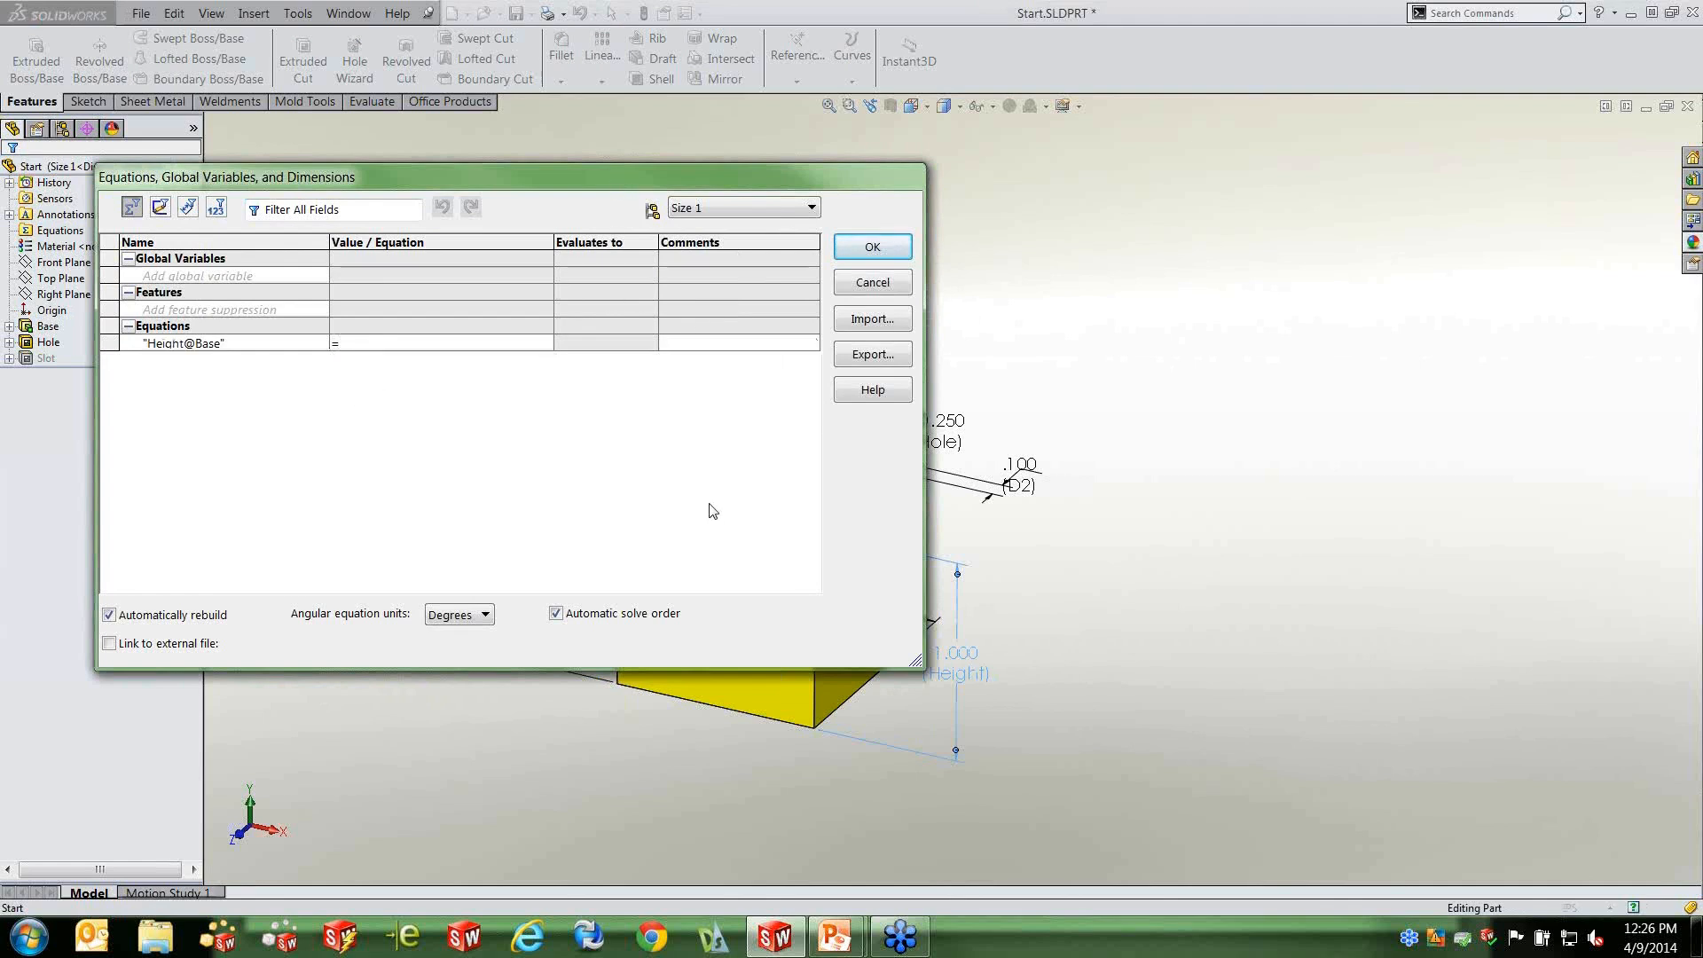
mouse_move(555, 179)
mouse_down()
mouse_move(550, 449)
mouse_move(603, 723)
mouse_move(598, 226)
mouse_up()
click(851, 599)
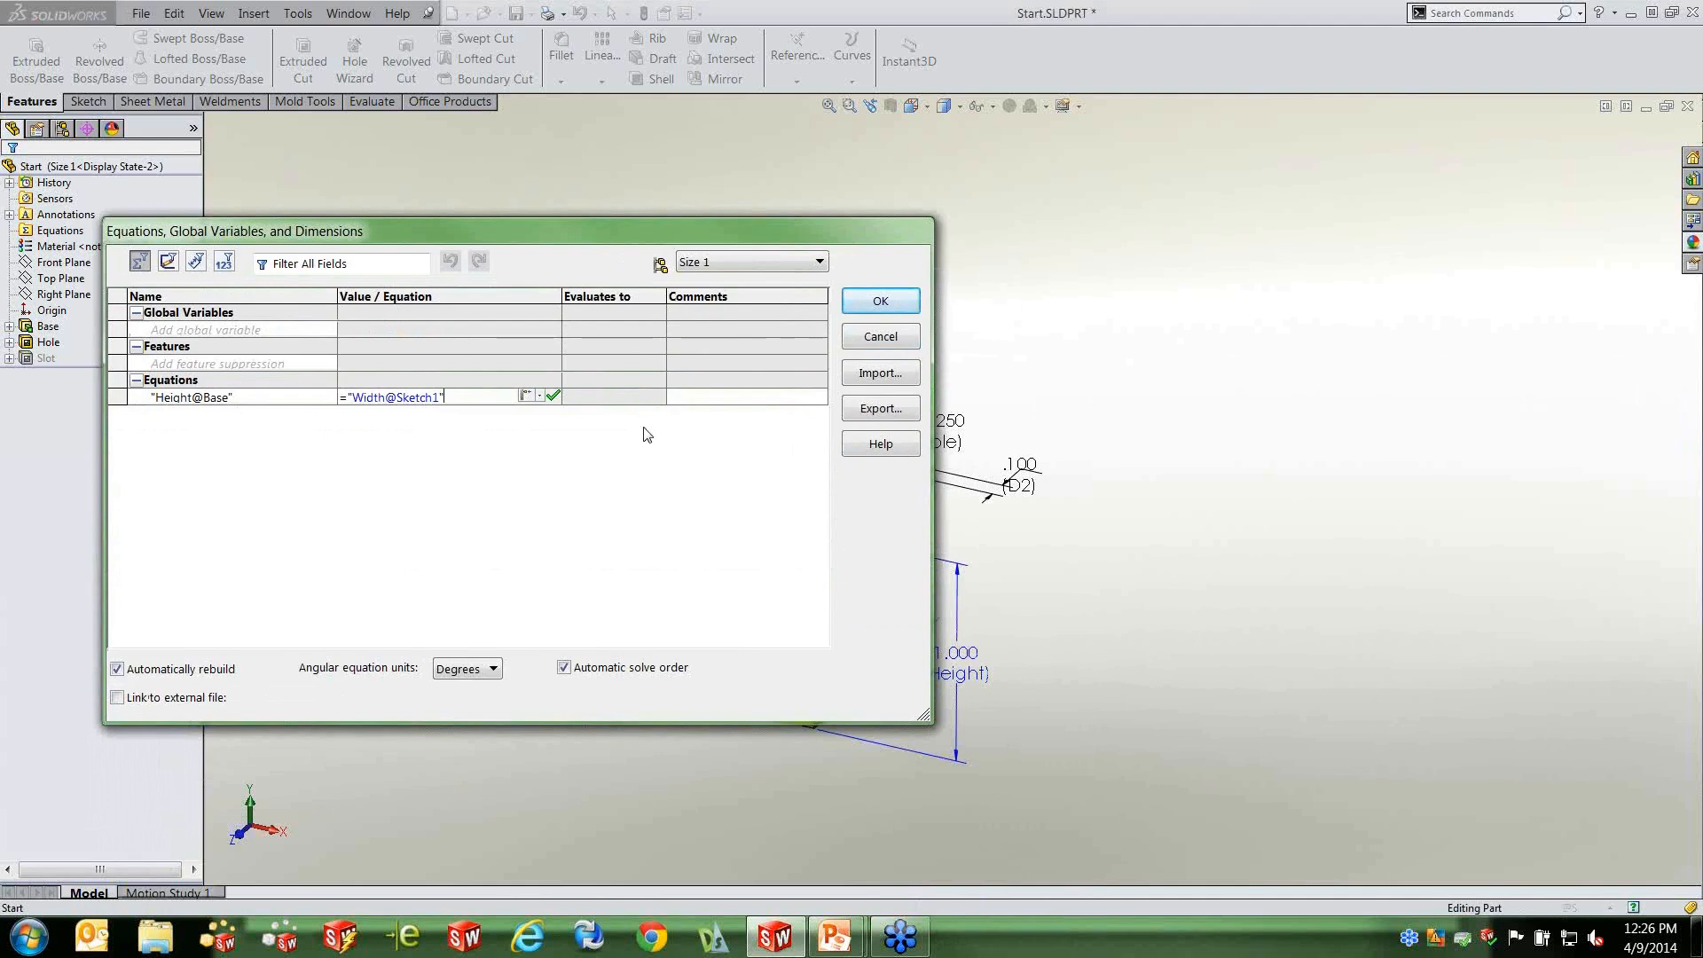
click(539, 396)
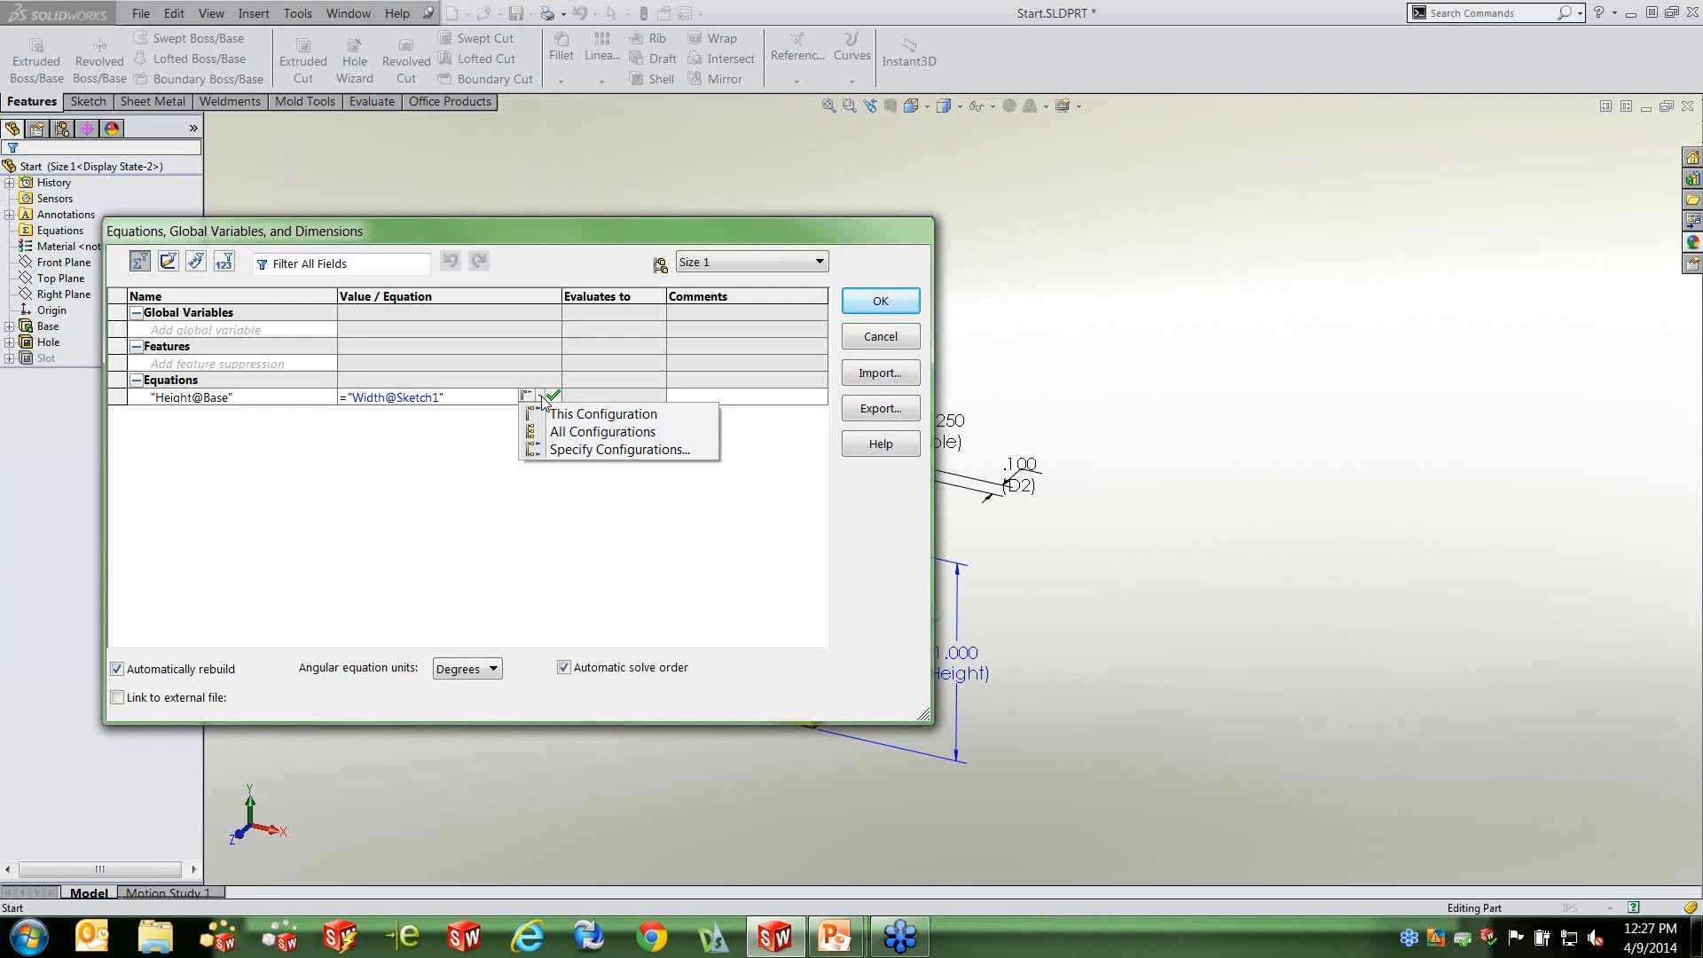
click(881, 338)
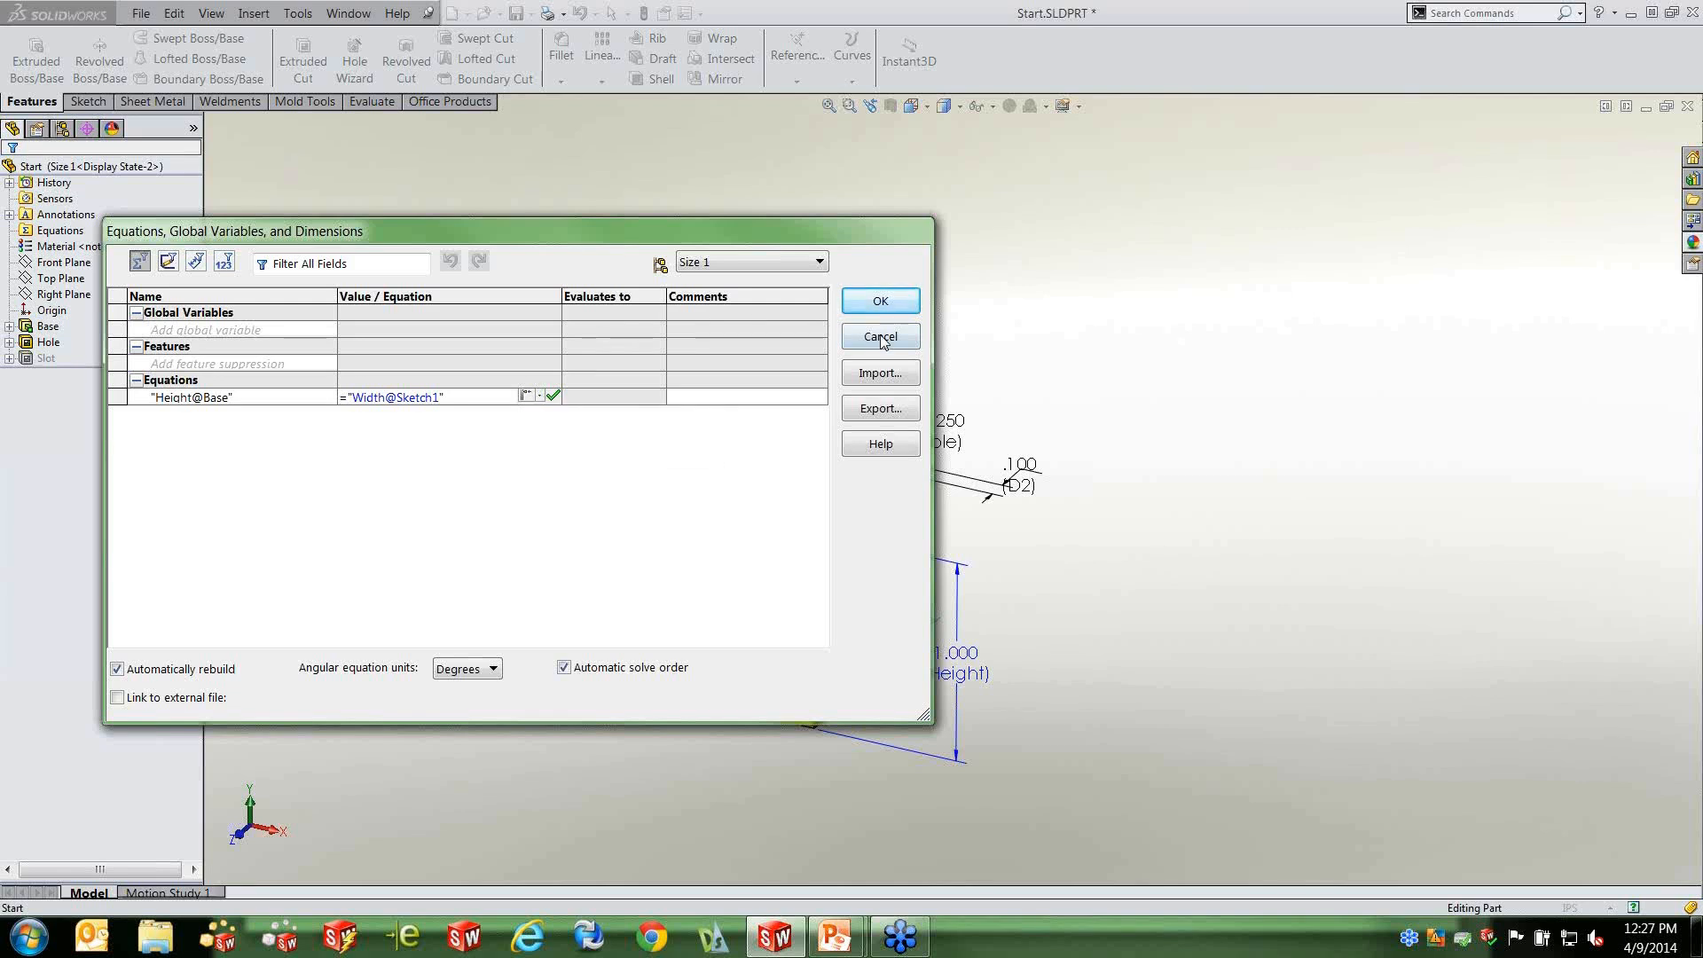
click(880, 336)
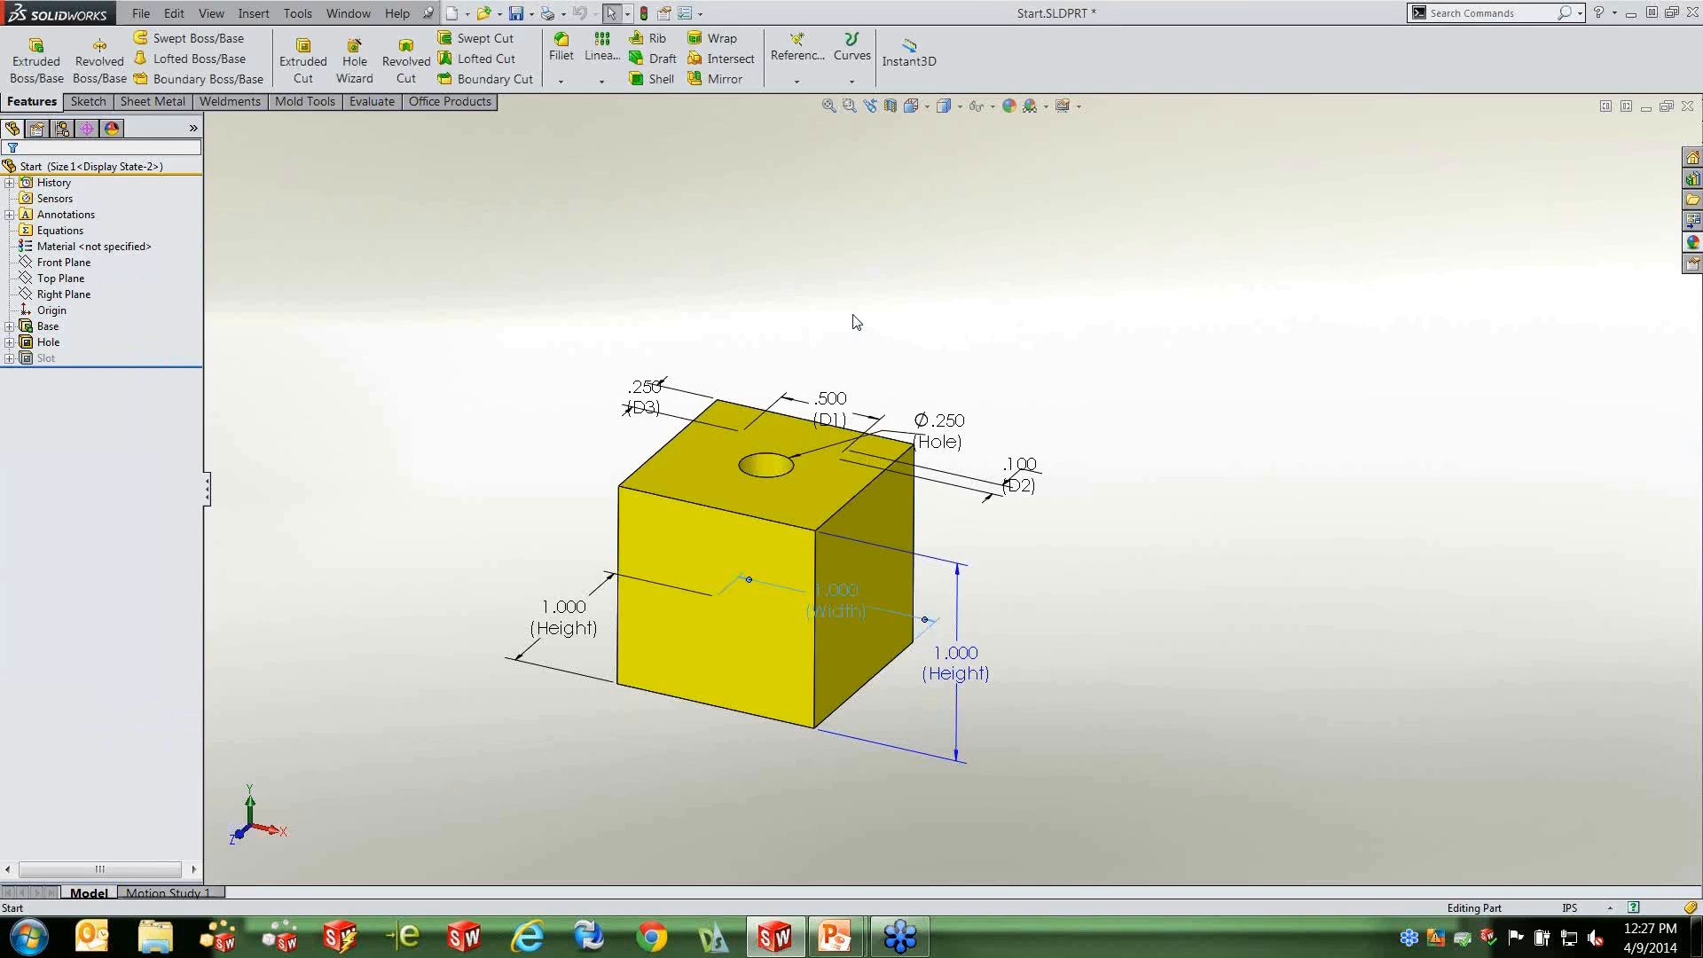
Change the Hole cut's end condition to Blind with a 0.10 in depth for this configuration only.
click(50, 342)
right_click(51, 343)
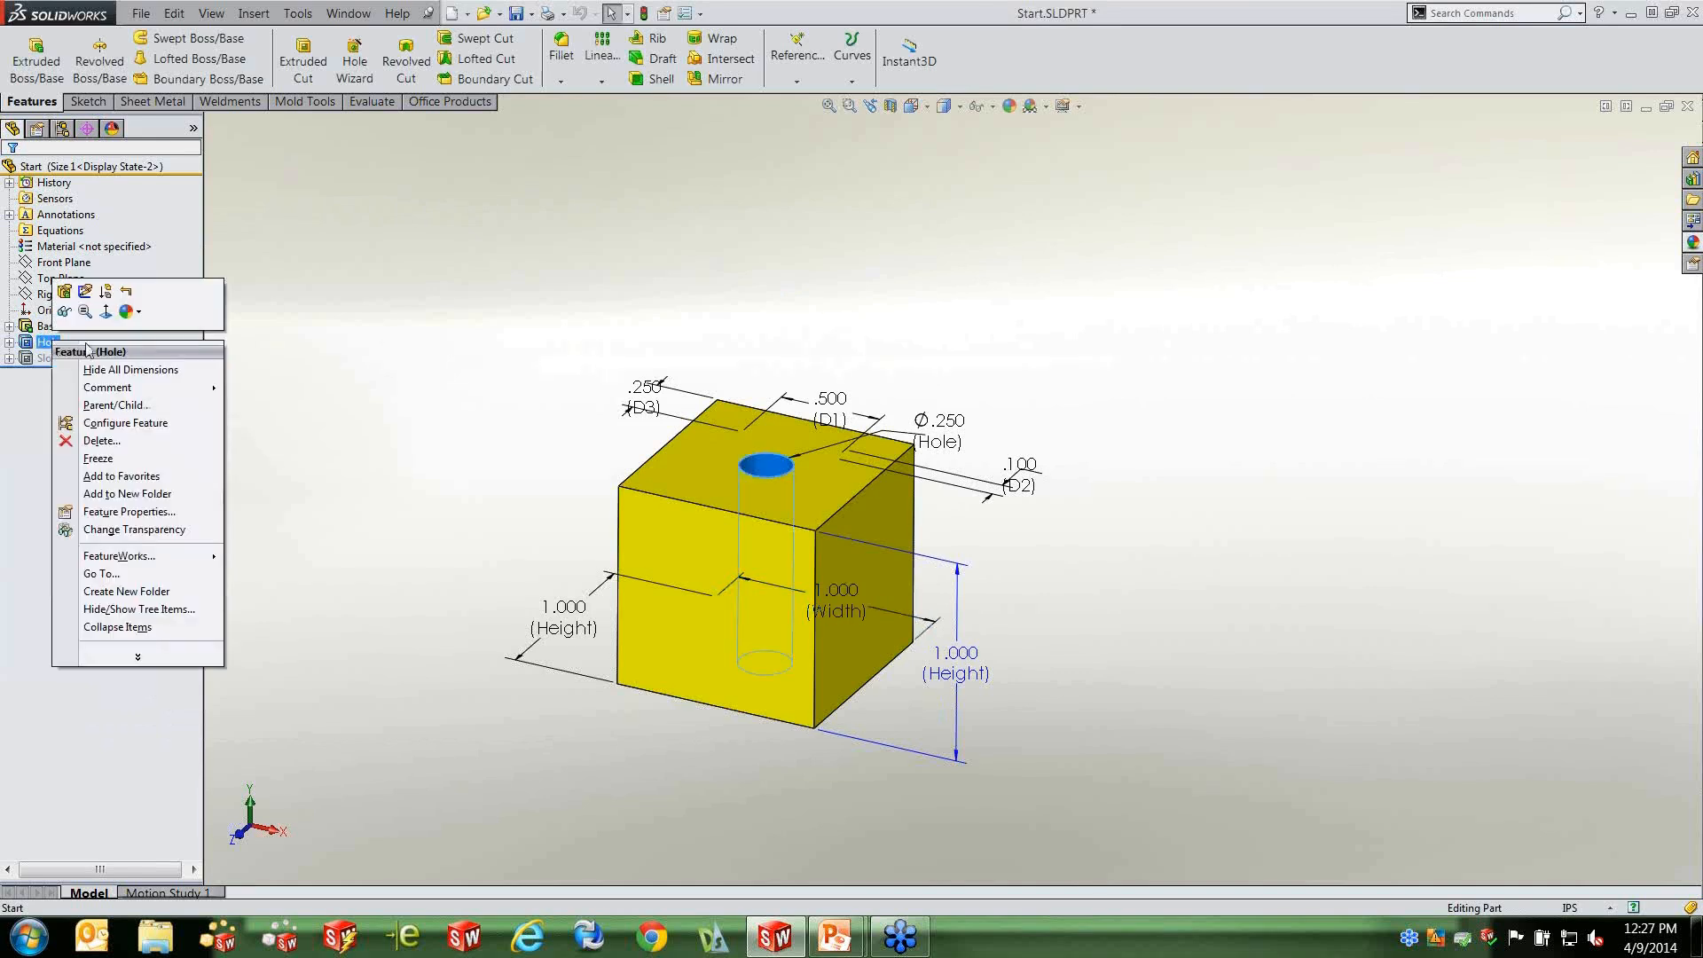
click(64, 293)
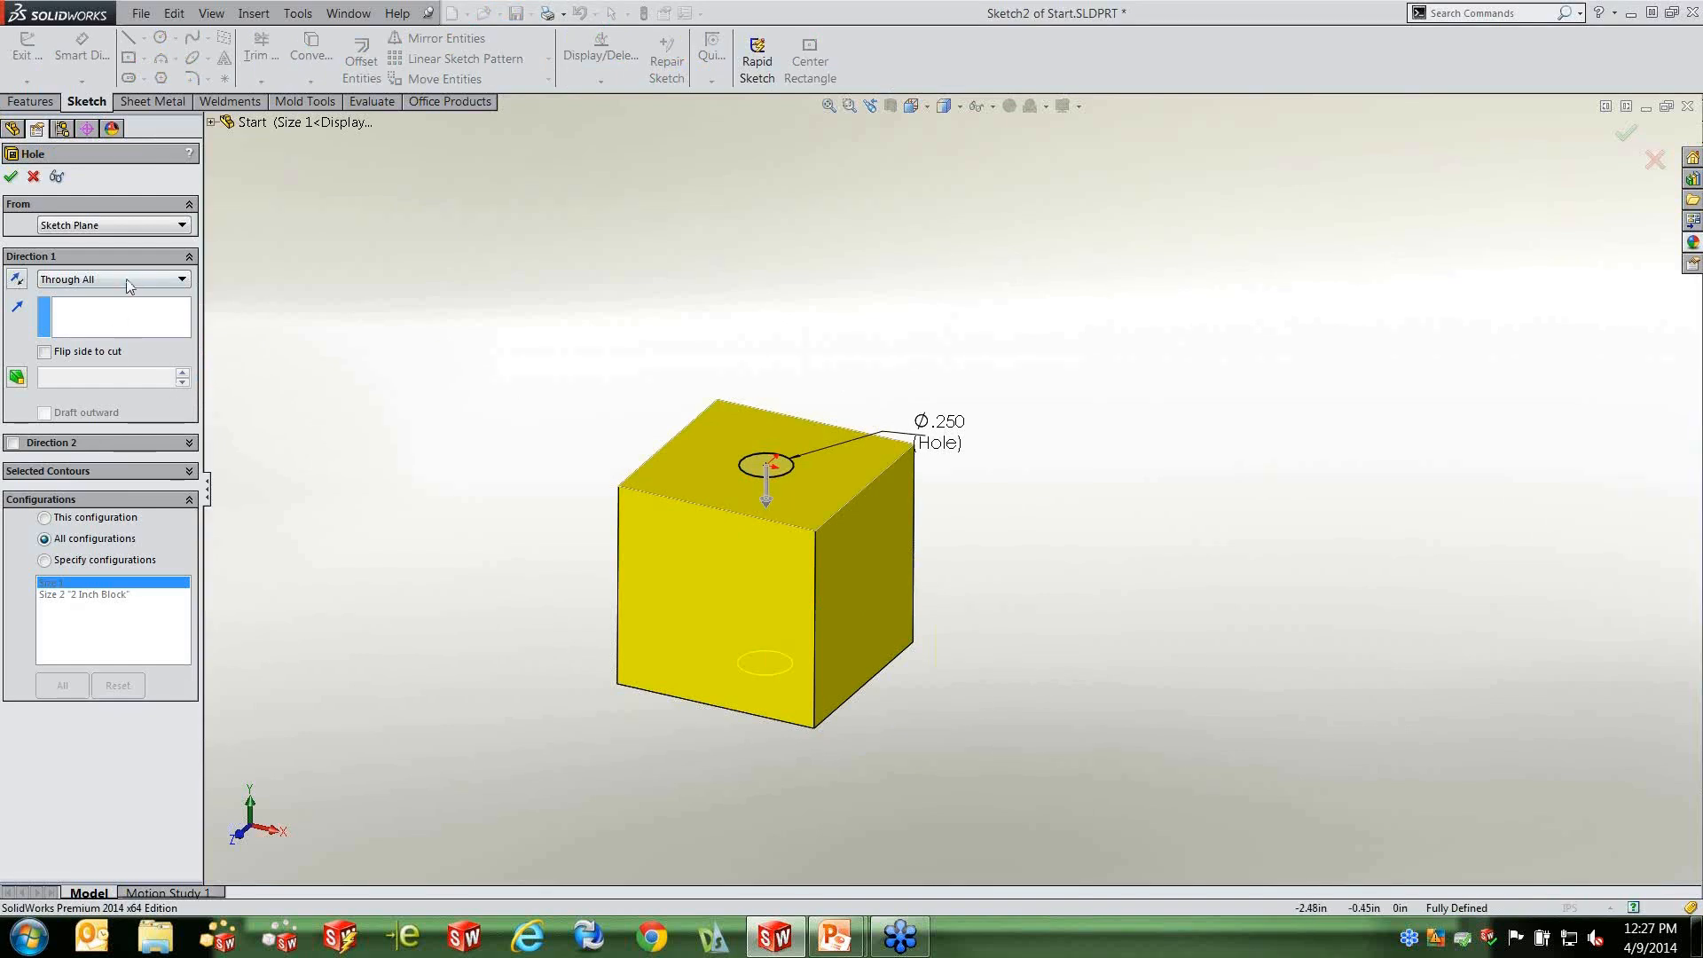
click(183, 281)
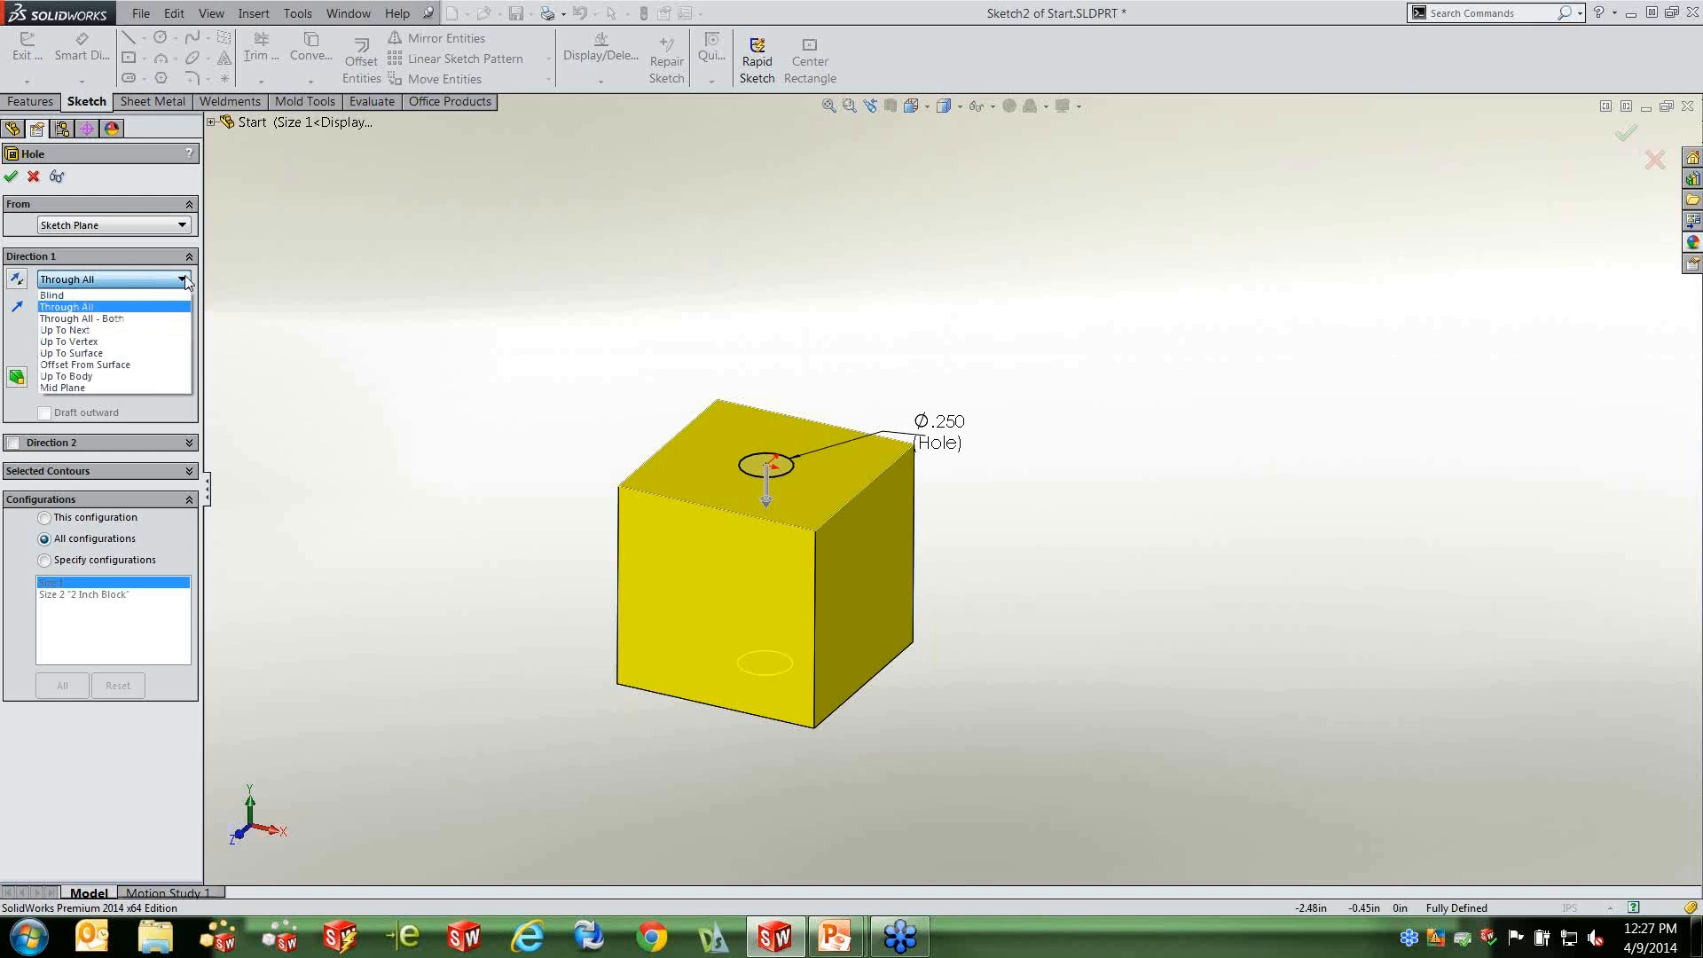
click(122, 295)
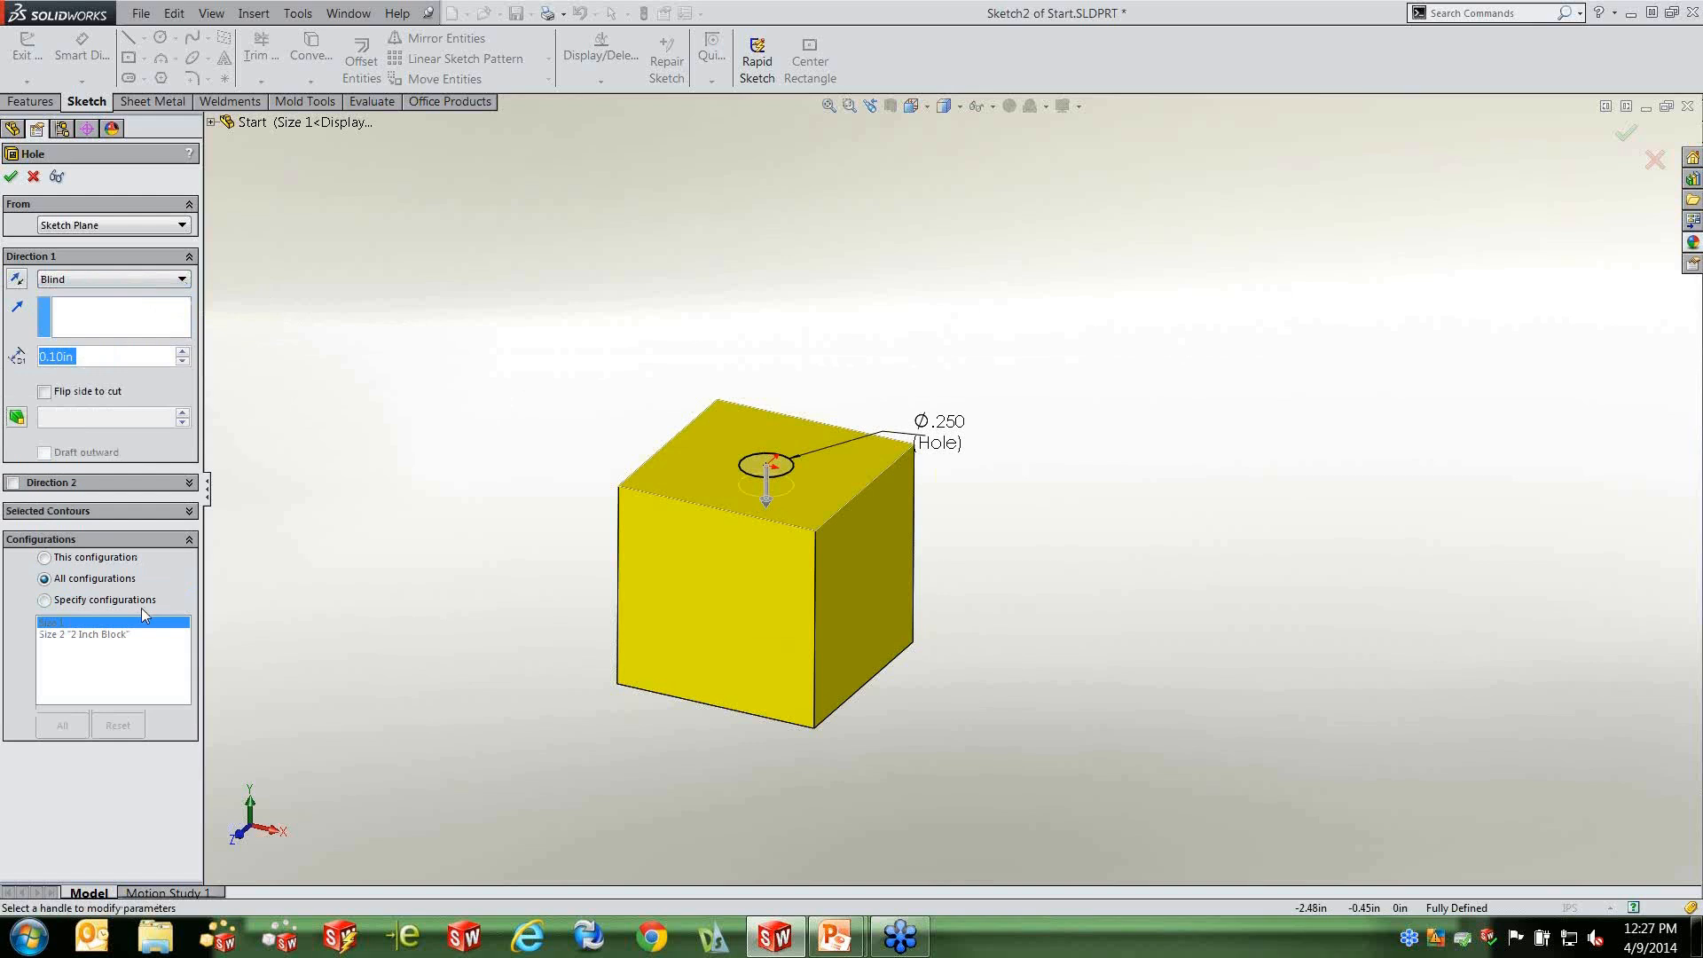
click(44, 558)
click(12, 180)
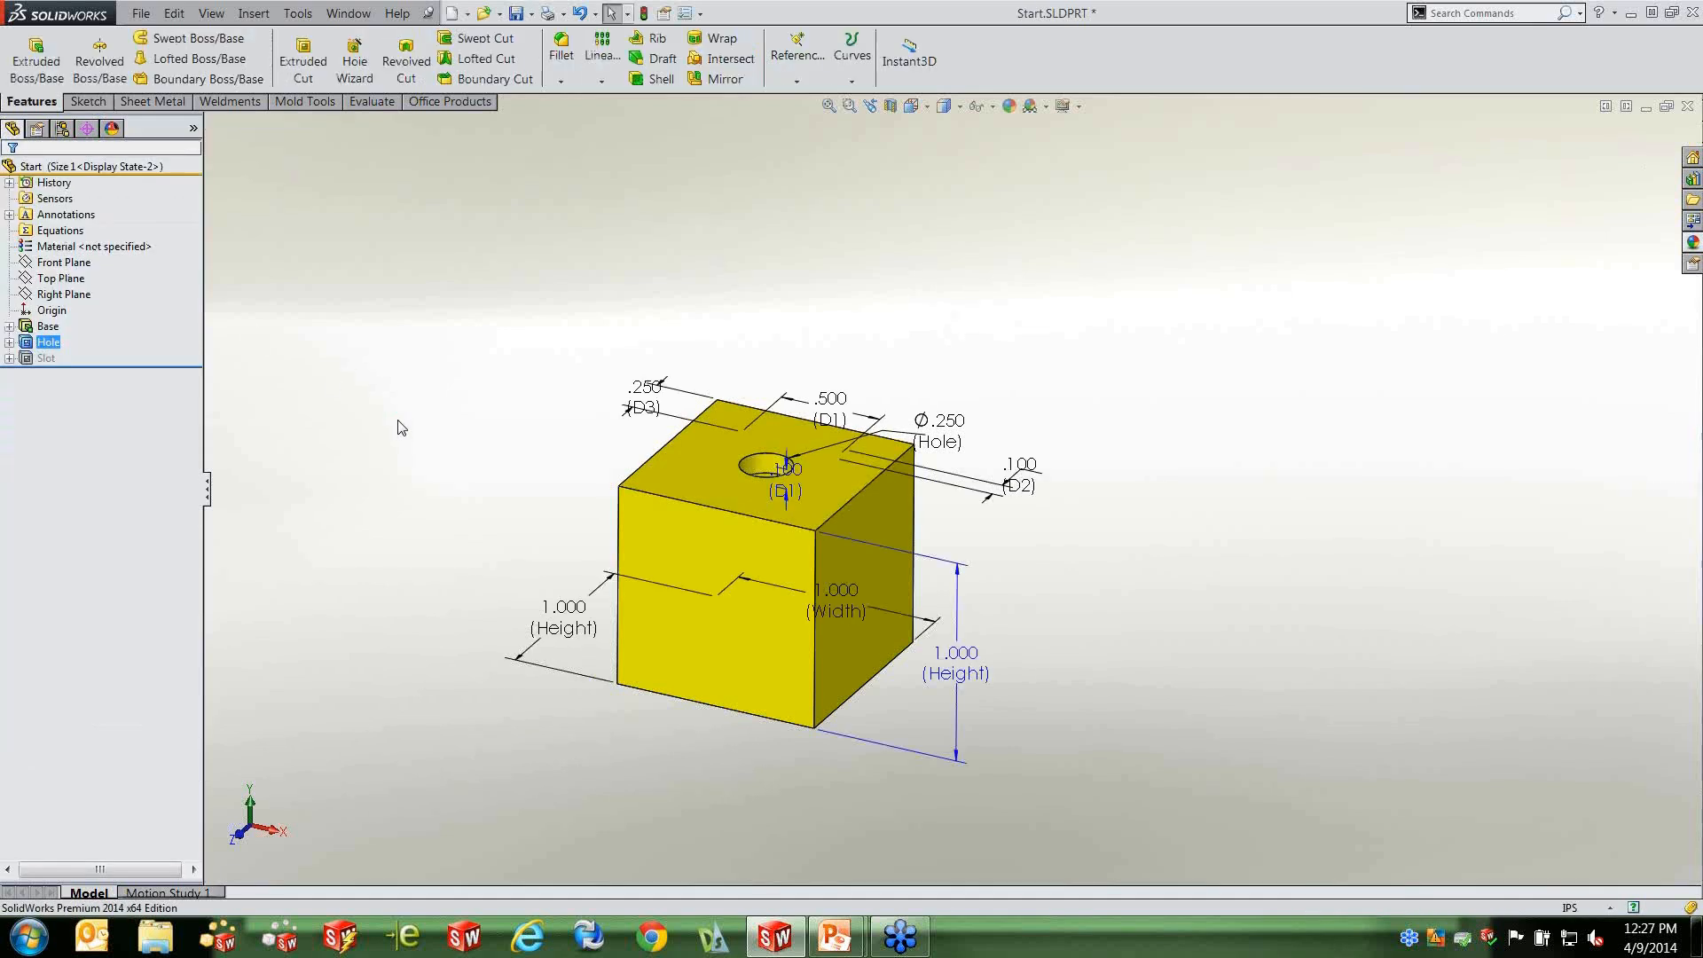
Inspect the hole depth in Size 1, compare it with Size 2, and return to Size 1.
middle_drag(453, 329, 459, 437)
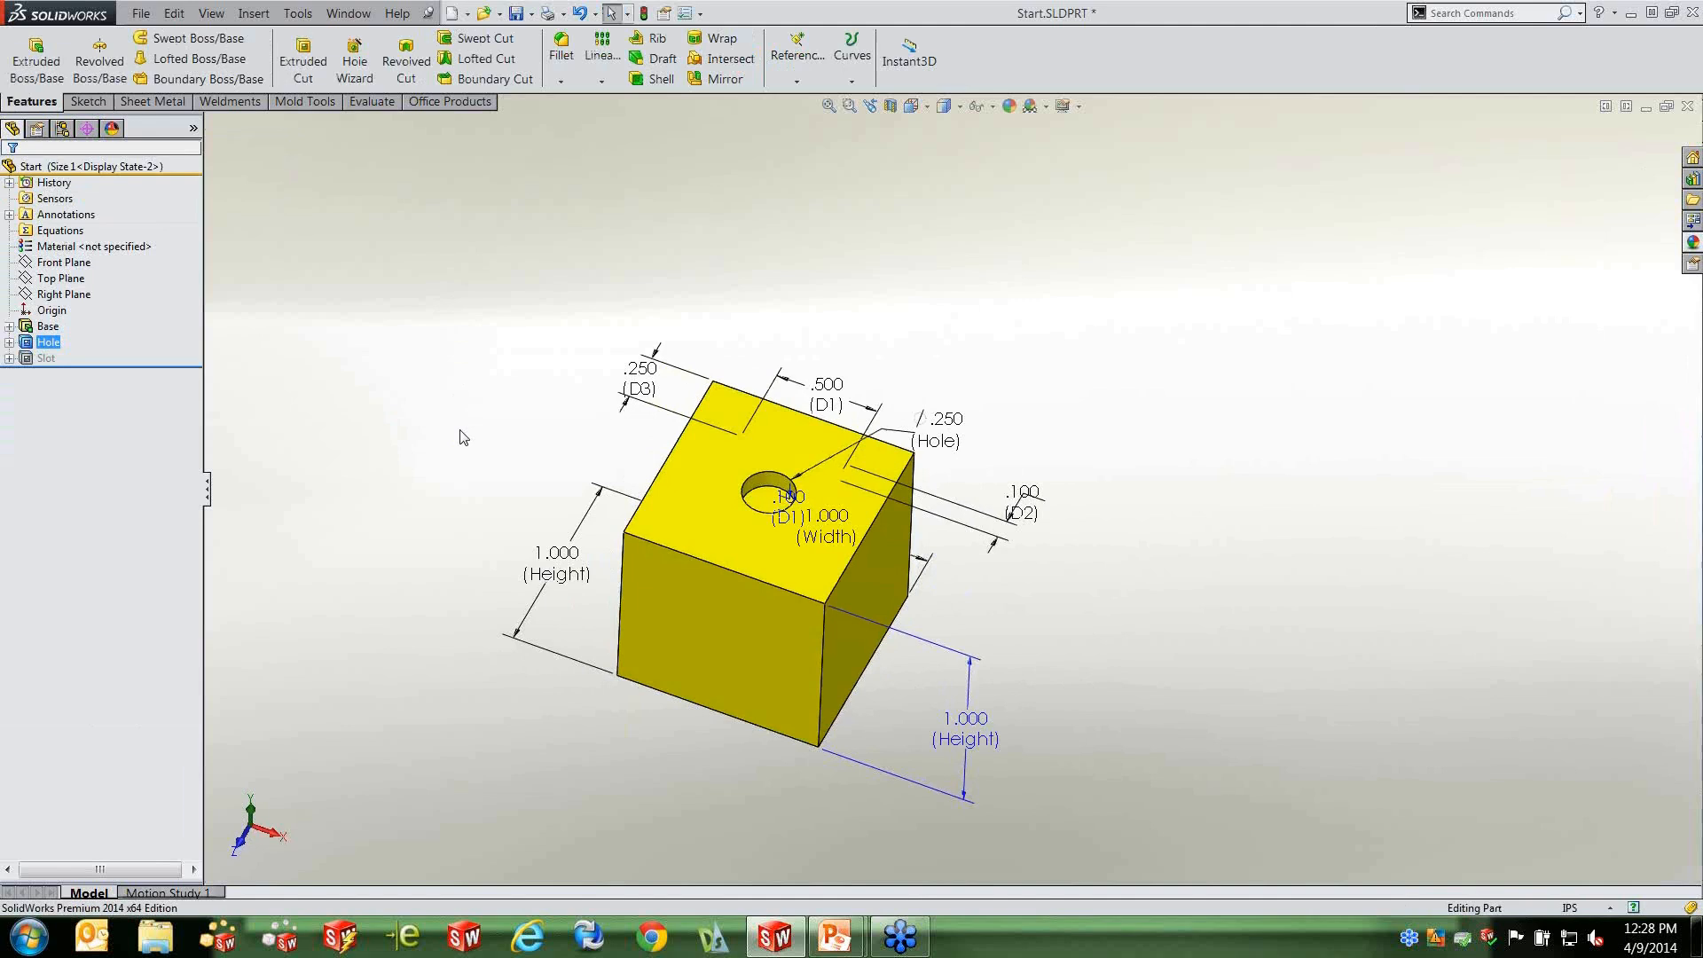
middle_drag(989, 570, 978, 537)
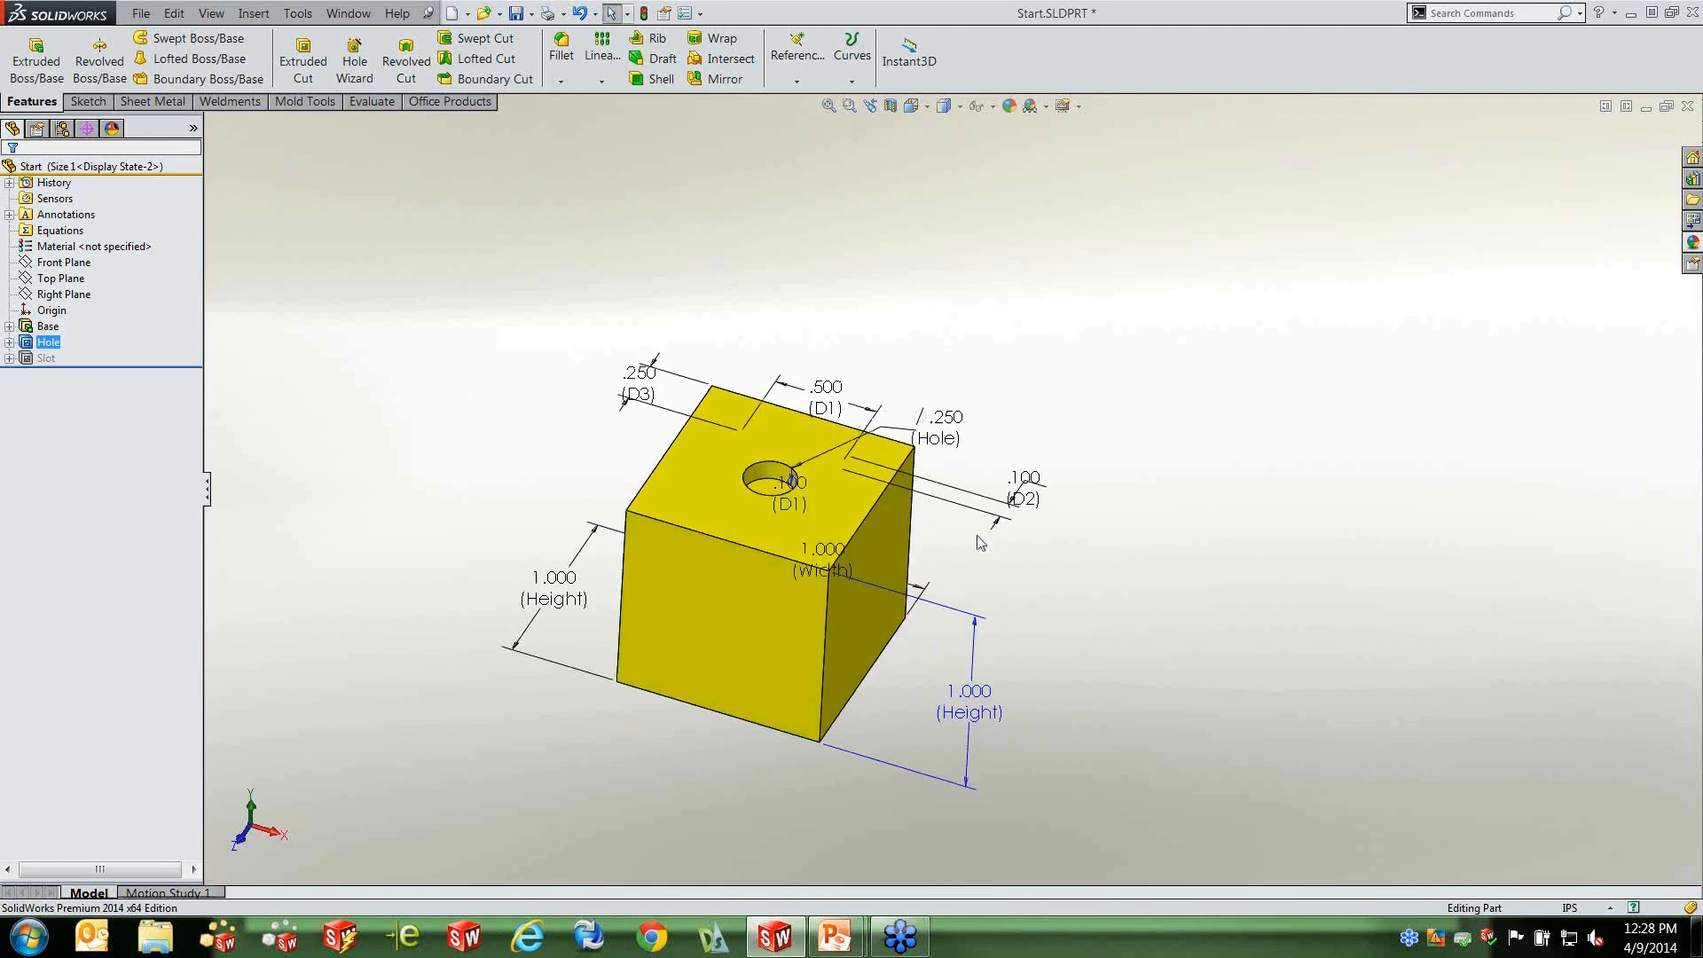
click(62, 129)
double_click(95, 200)
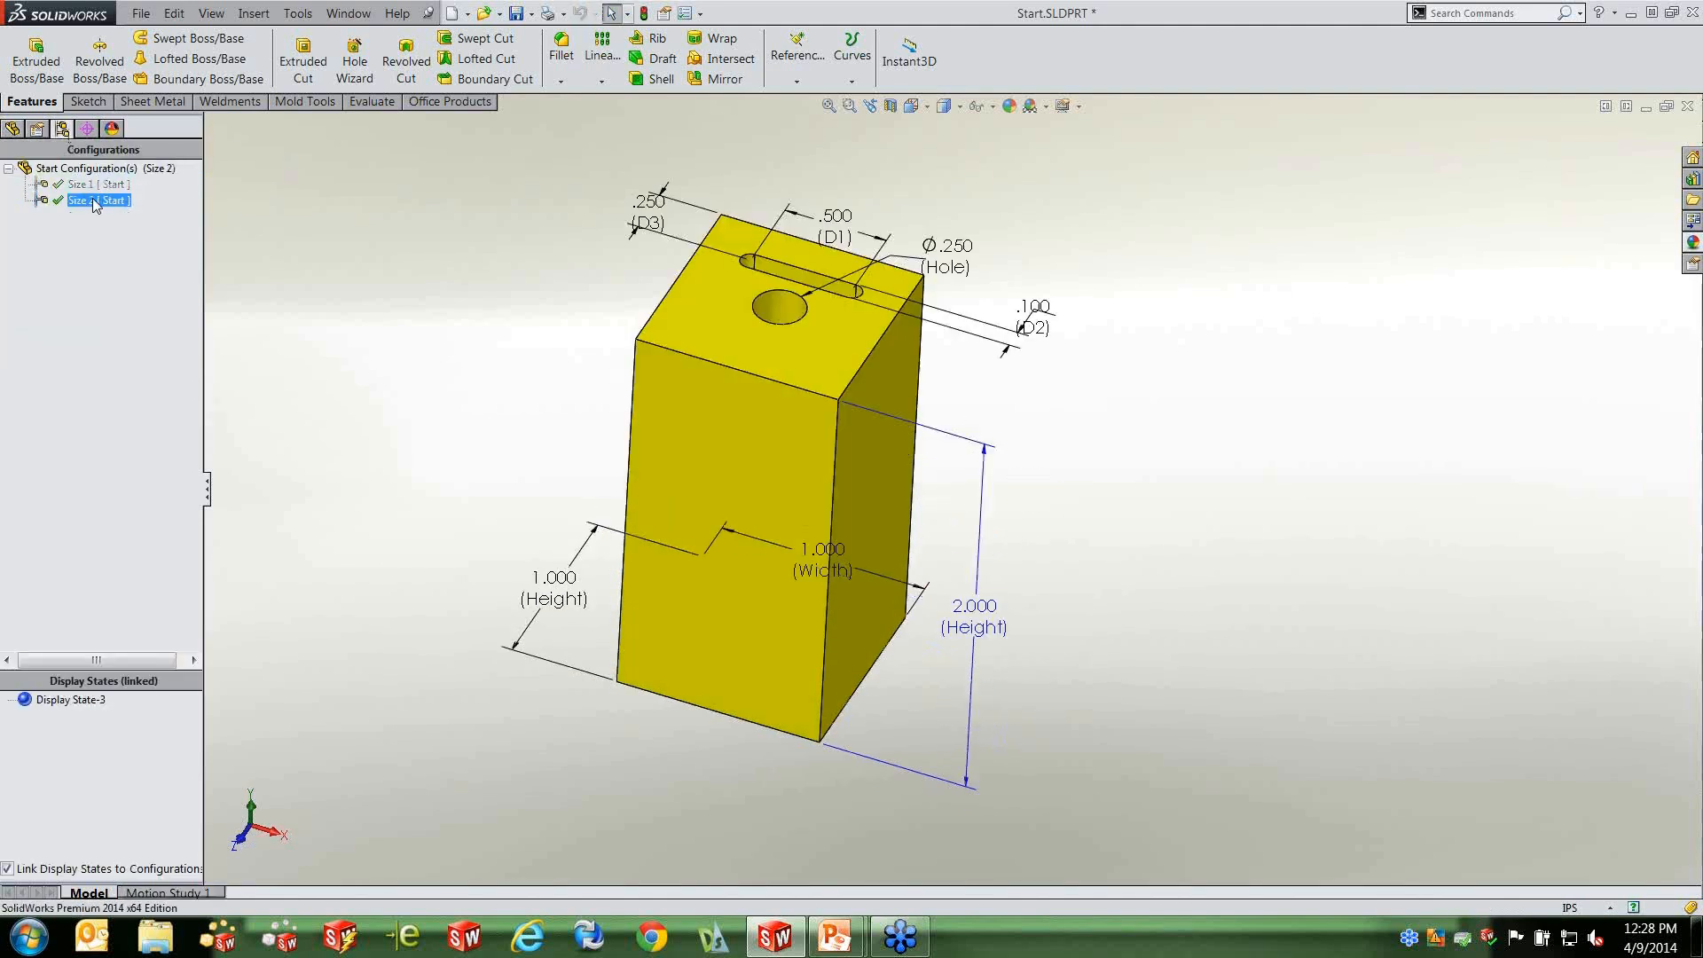
mouse_move(654, 384)
middle_down()
mouse_move(644, 545)
mouse_move(647, 417)
middle_up()
double_click(89, 184)
middle_drag(577, 637, 550, 422)
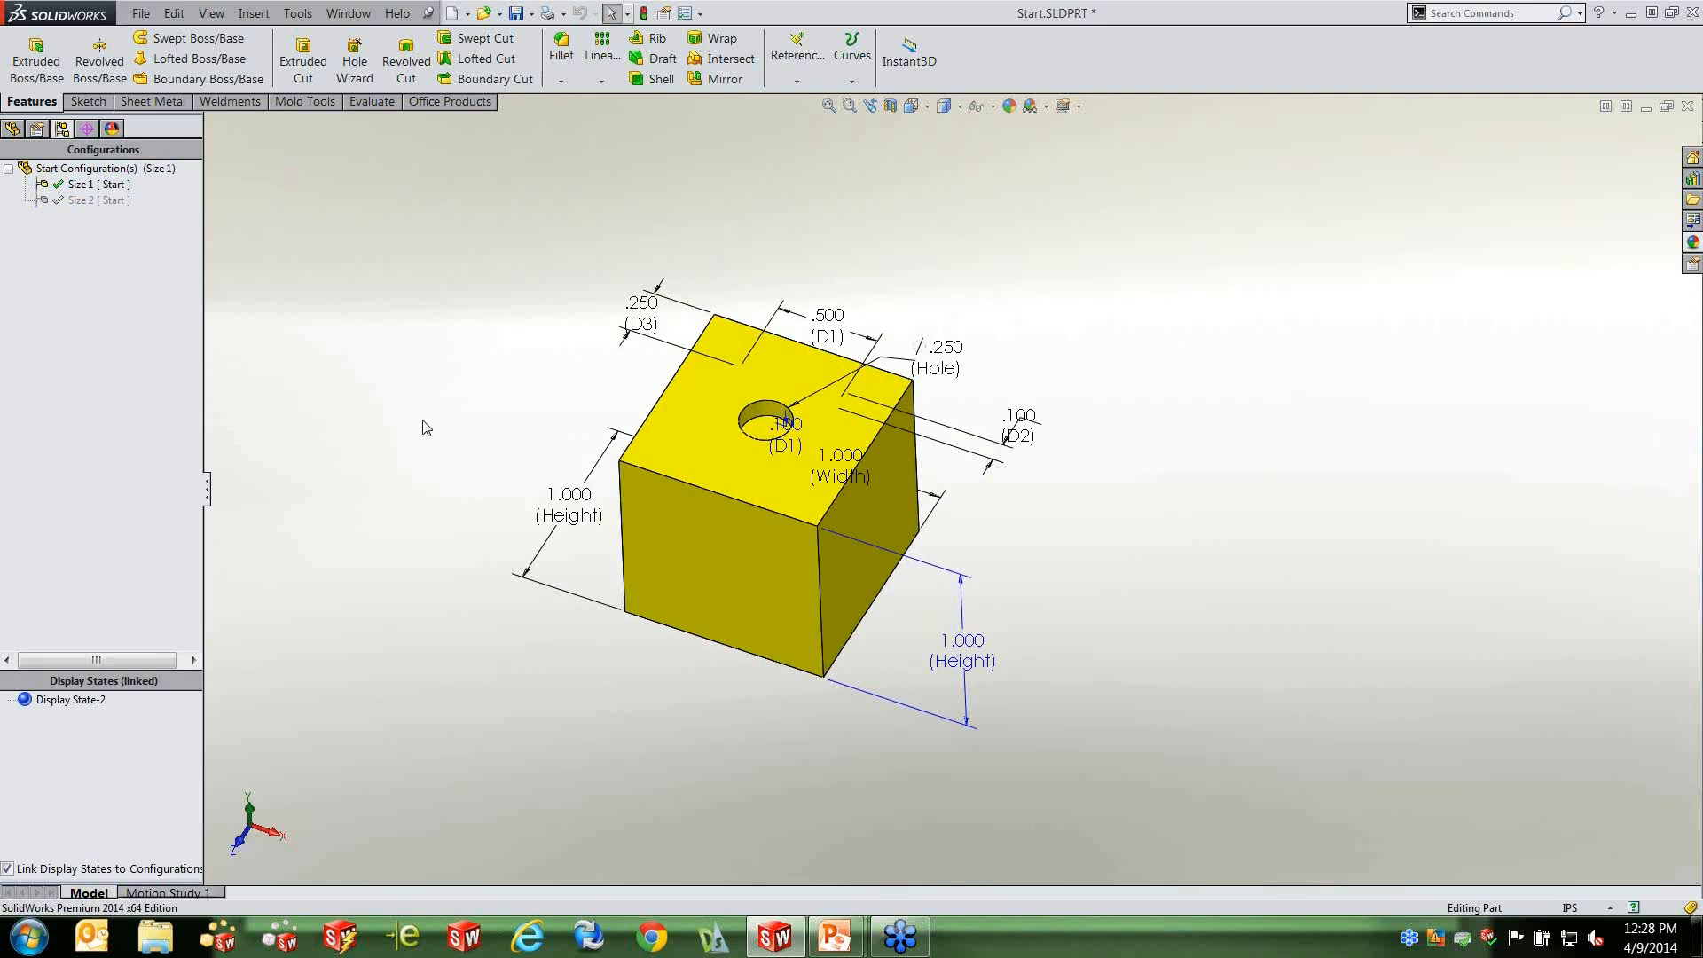
Examine the Size 1 mass properties and the per-configuration options for overriding them, without applying an override.
click(372, 103)
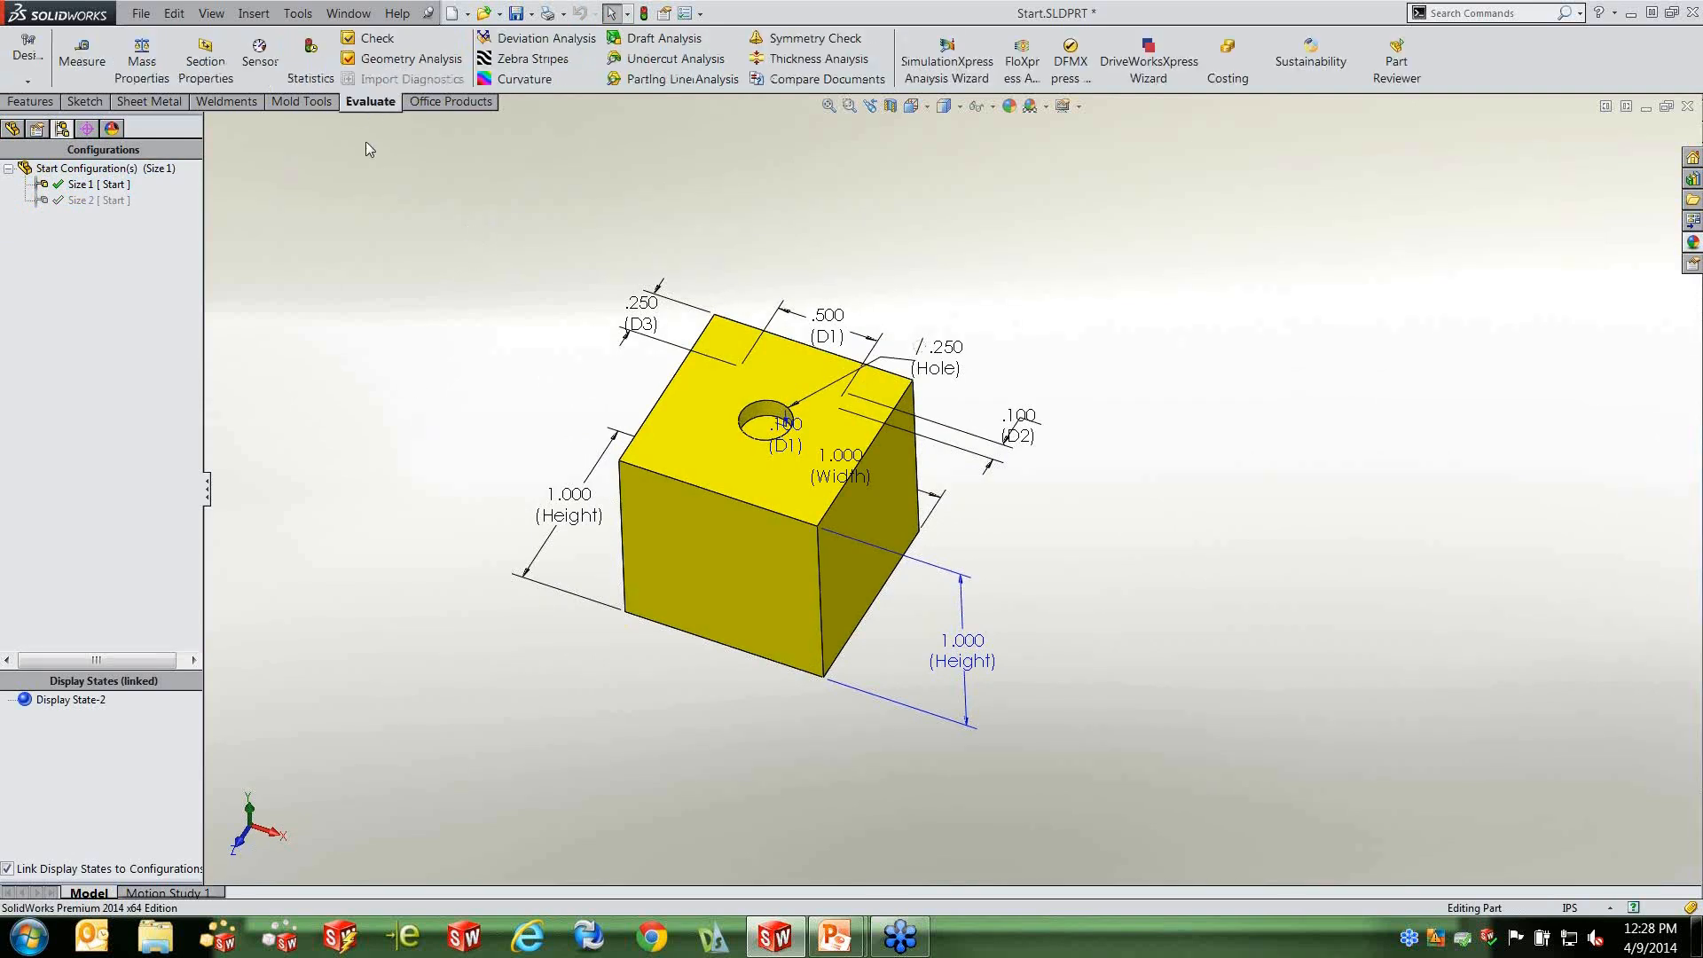
click(142, 64)
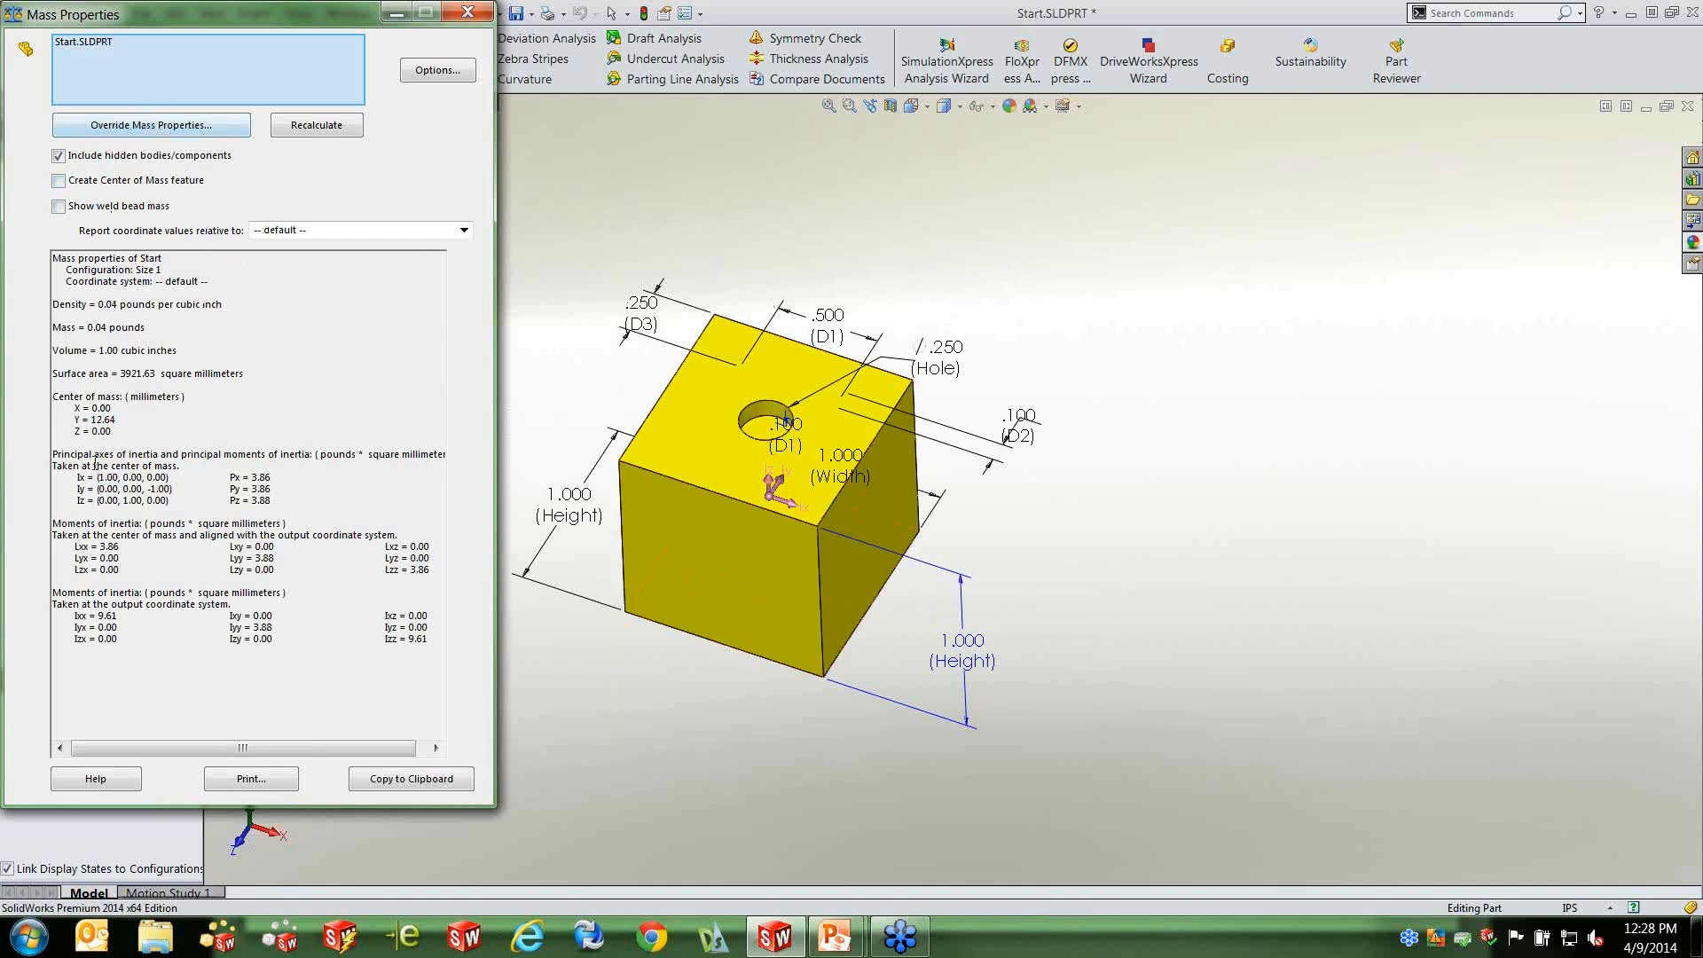
drag(64, 304, 260, 308)
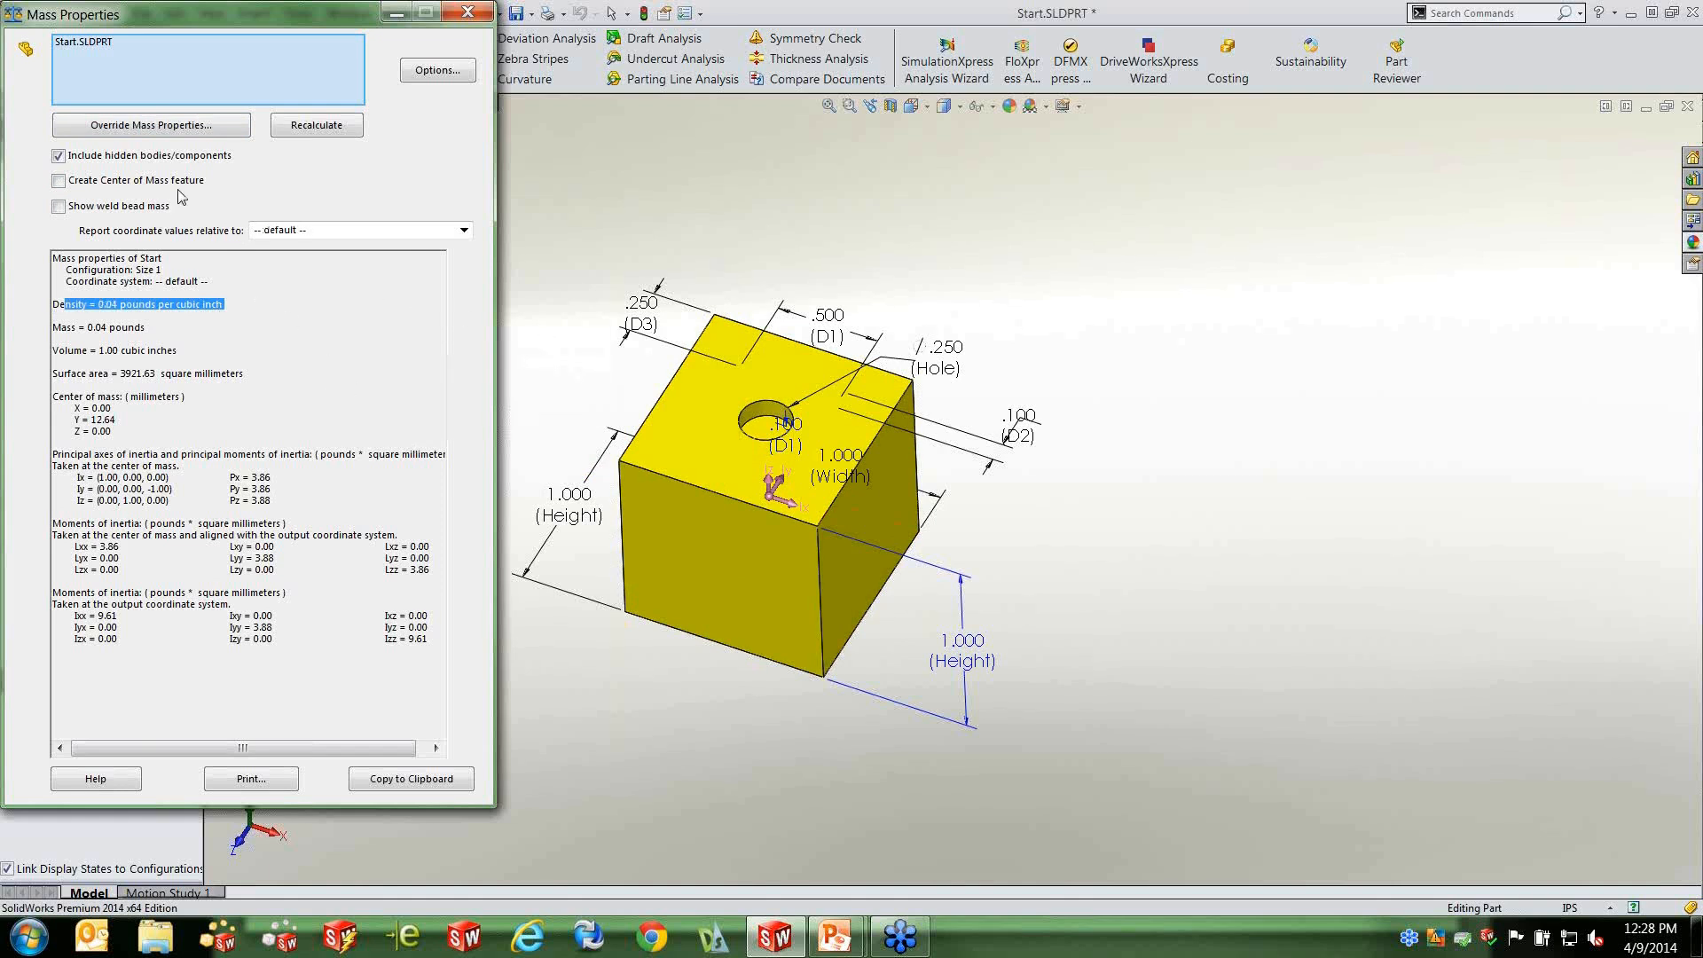
click(151, 126)
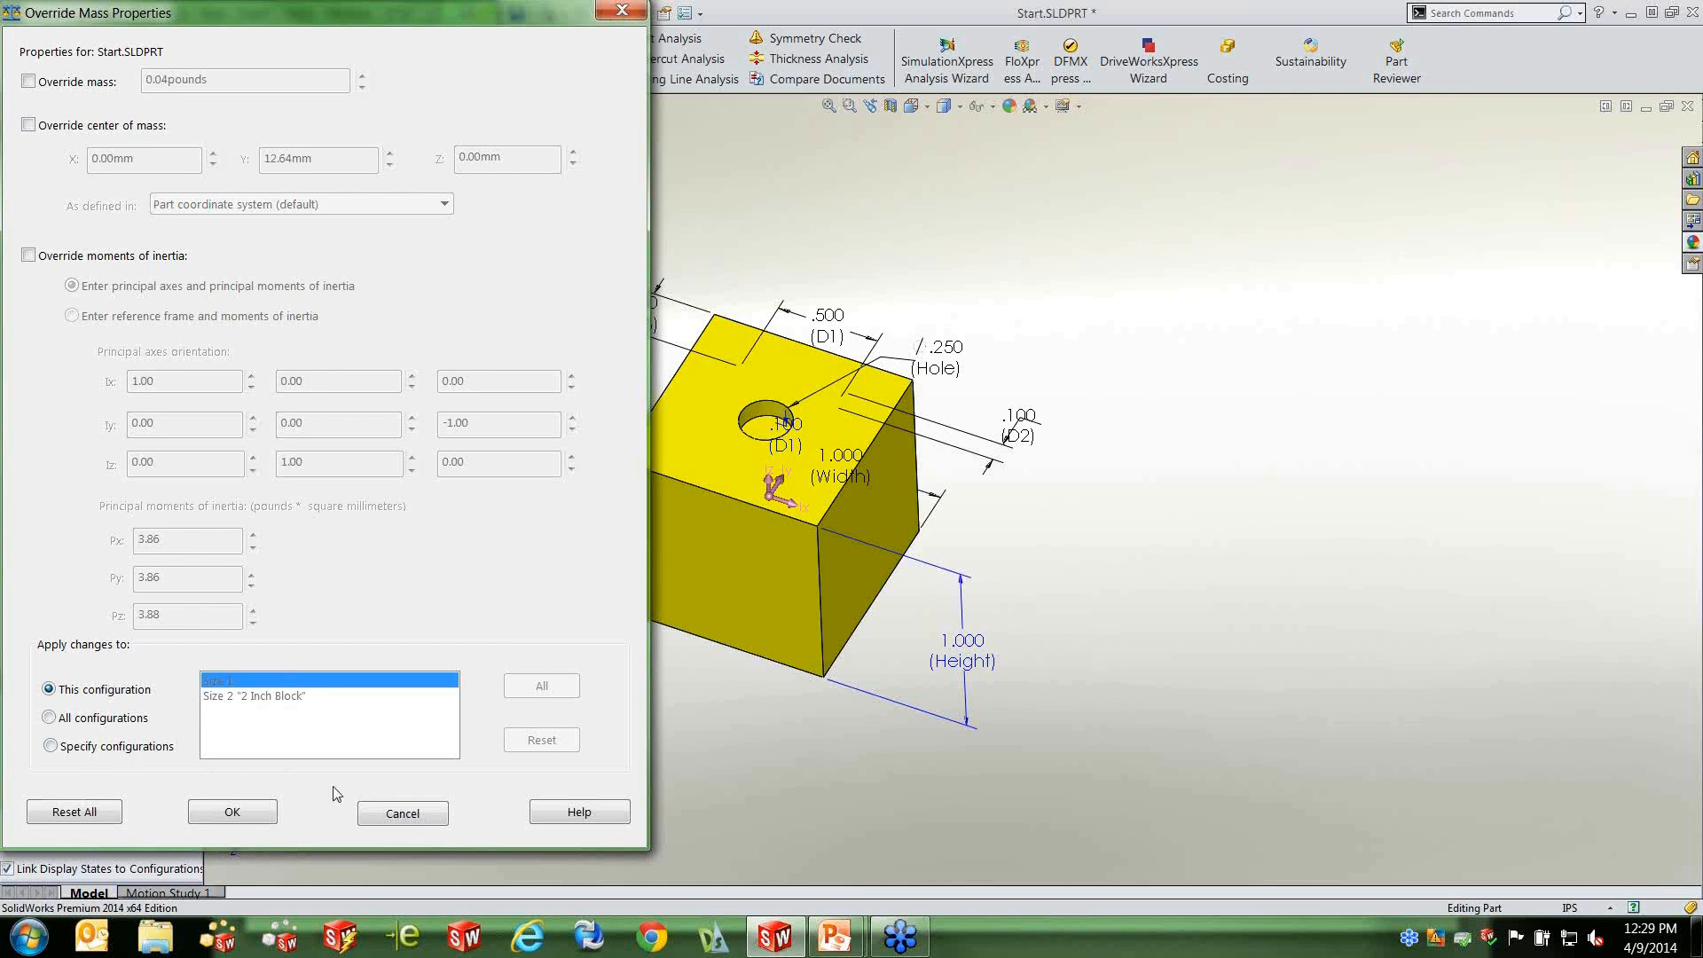
click(399, 813)
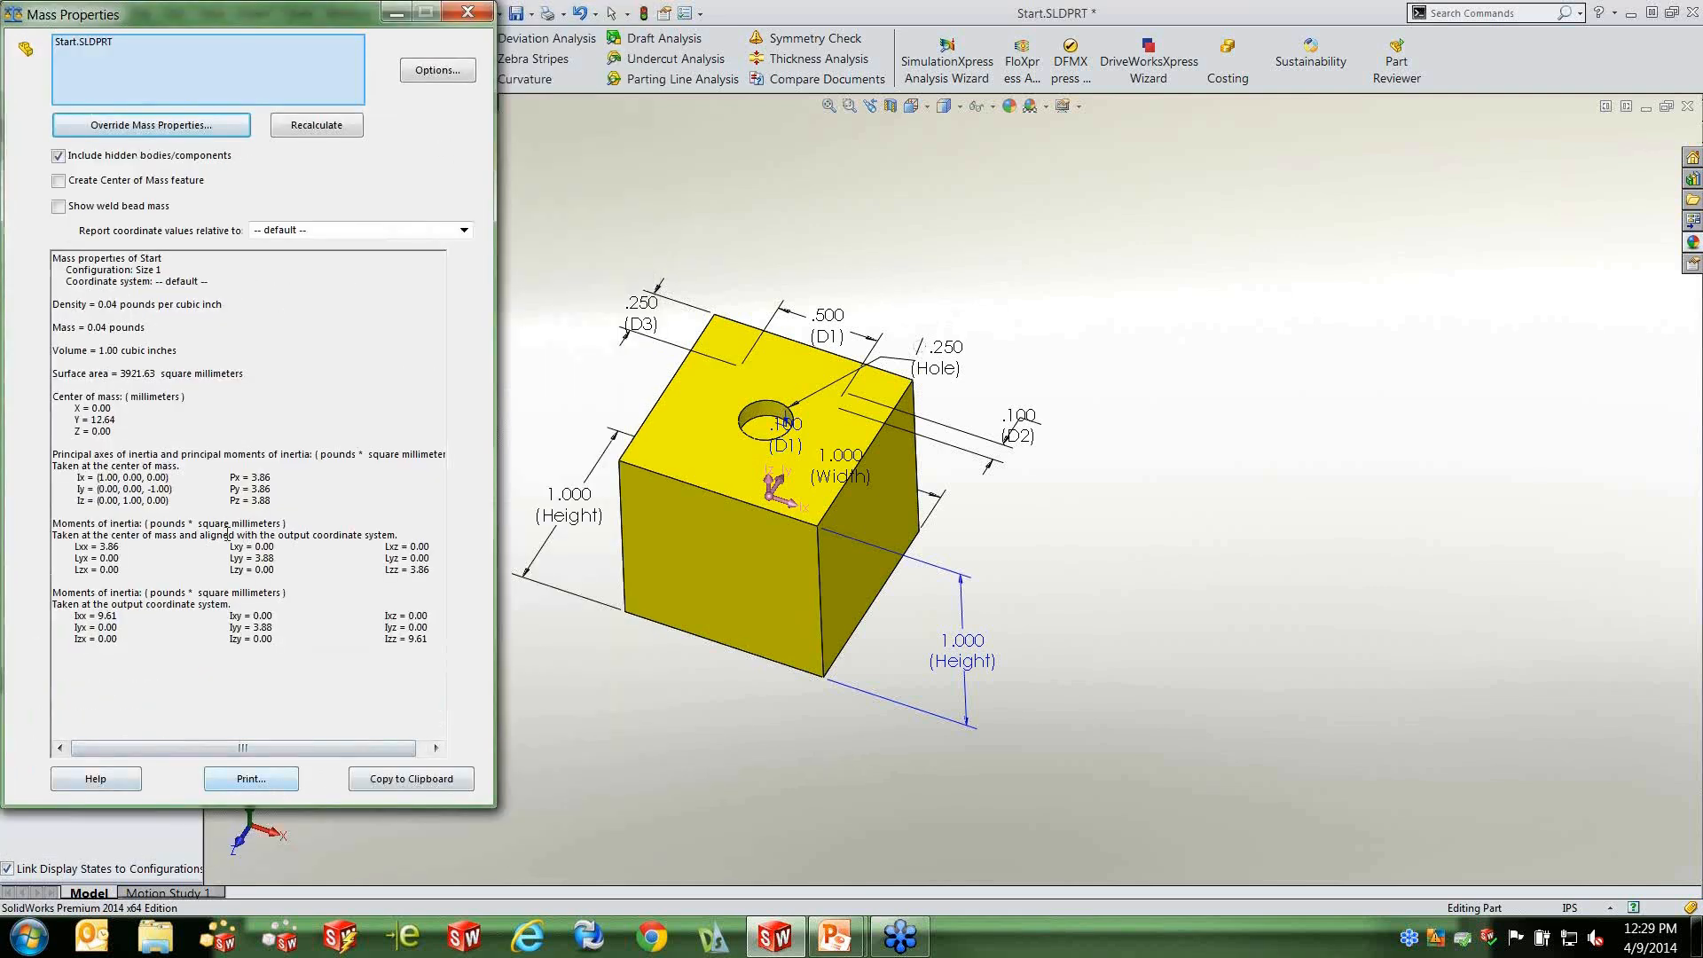
click(466, 15)
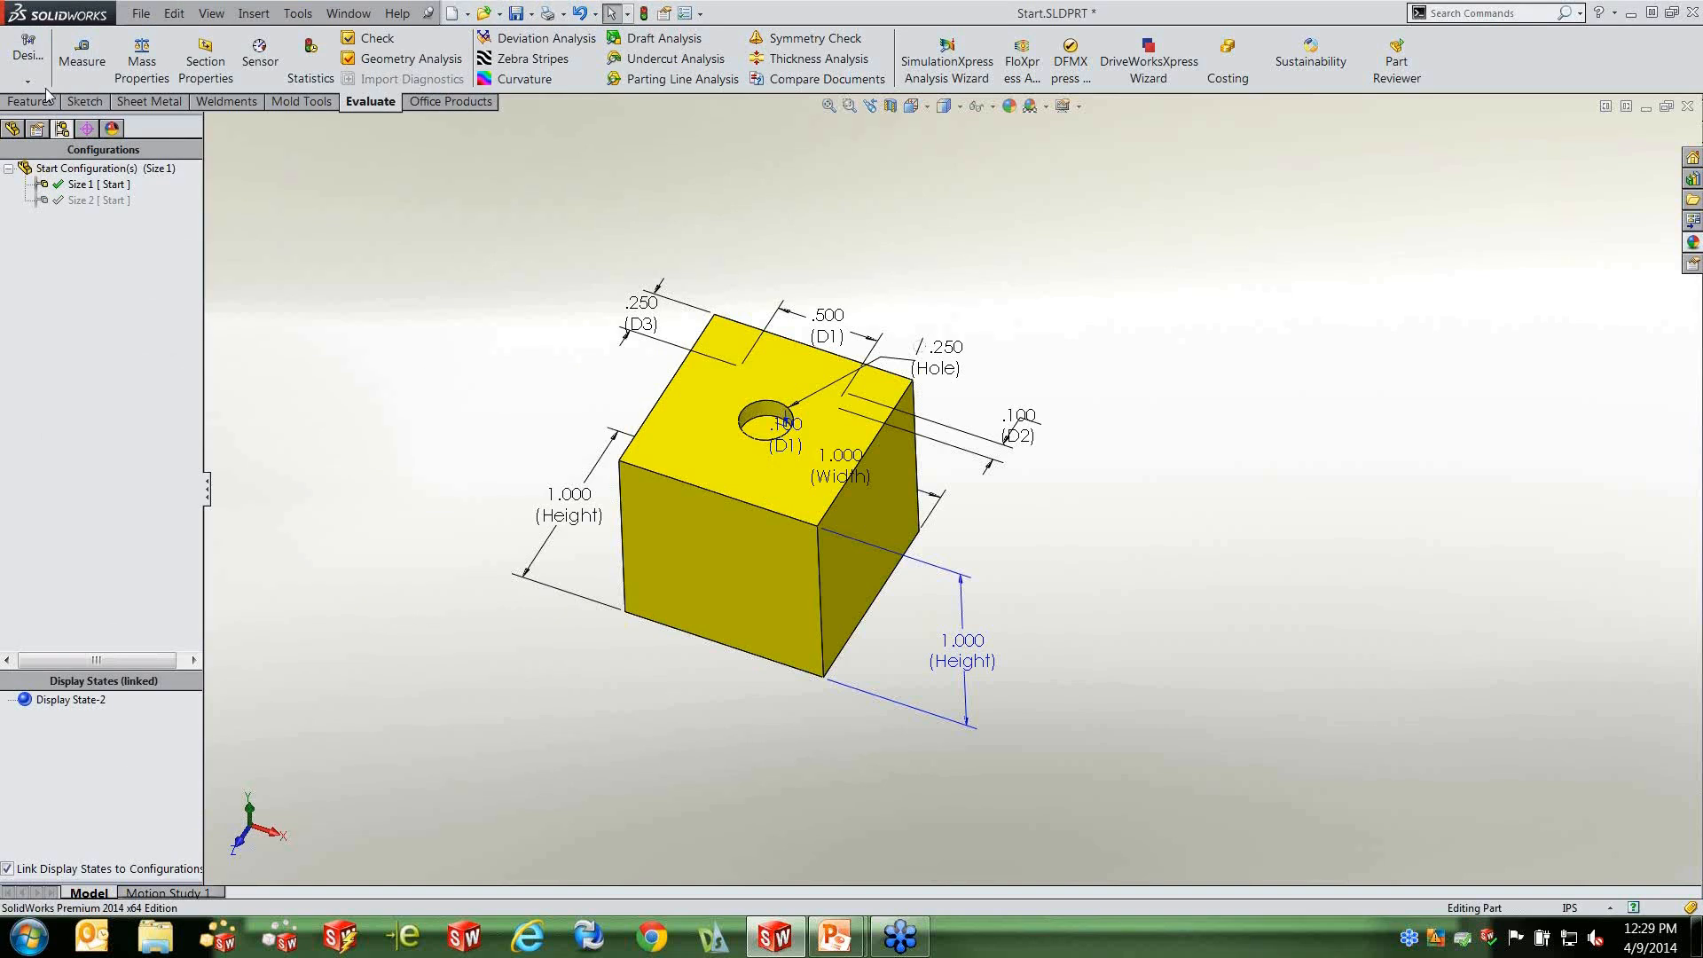
Review the sketch plane assigned to the Hole's sketch and its per-configuration options, keeping the existing face.
click(12, 130)
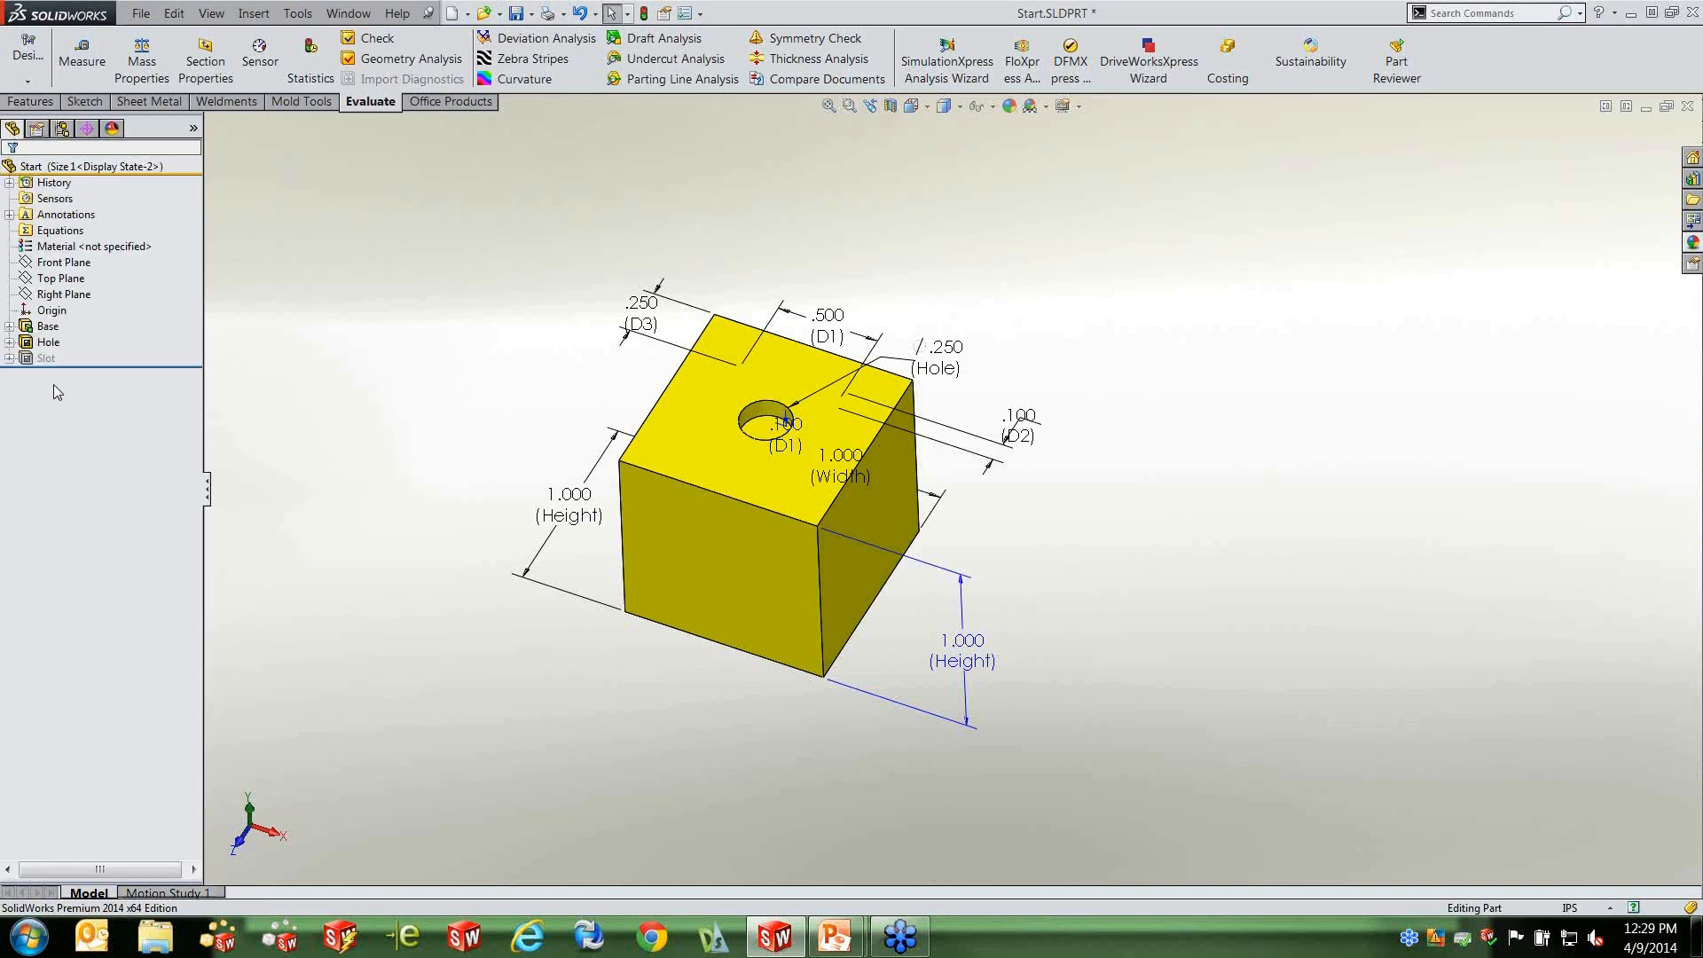
click(8, 342)
click(66, 358)
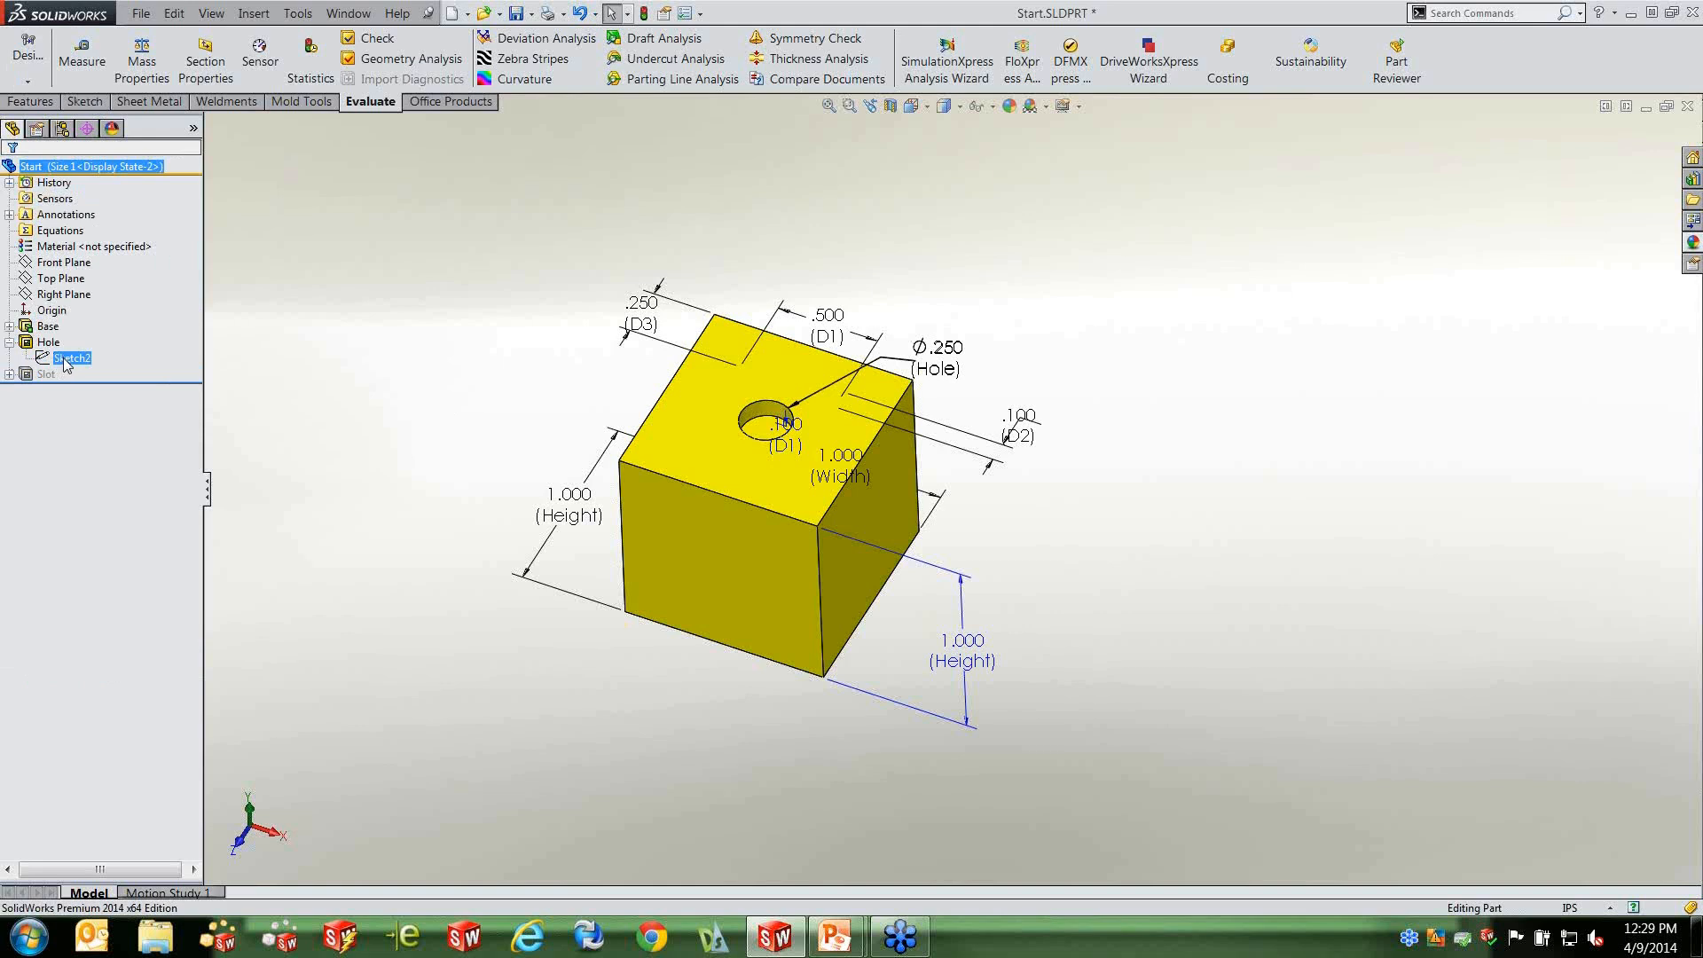
click(64, 359)
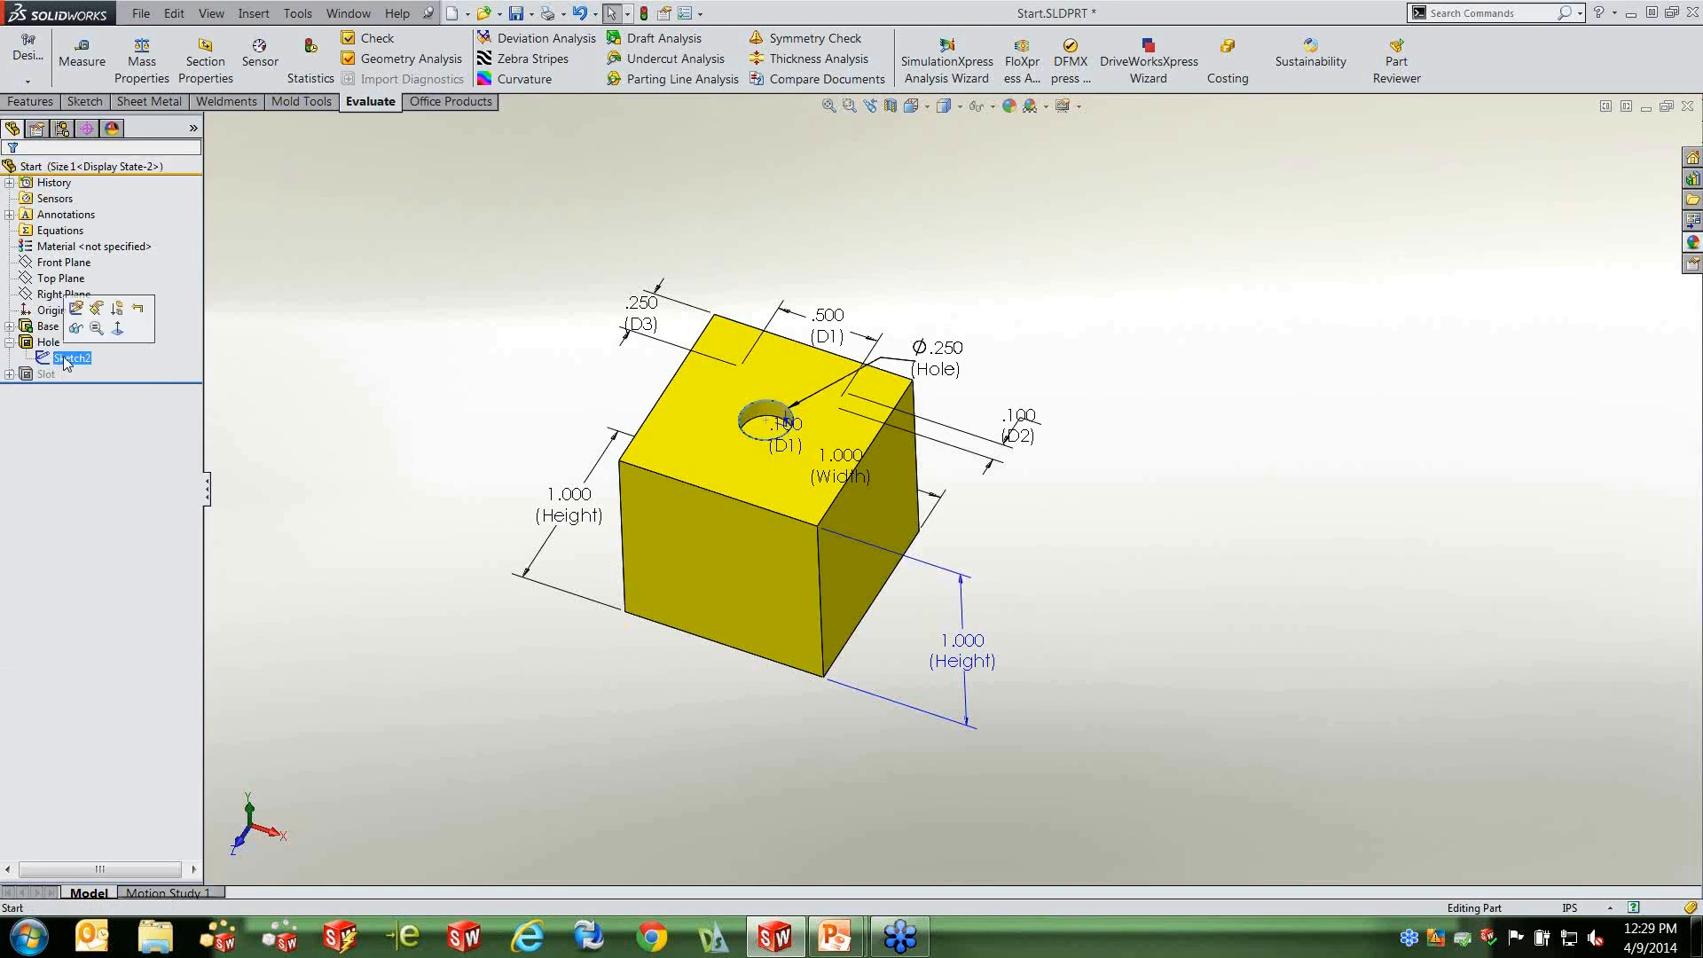
click(97, 310)
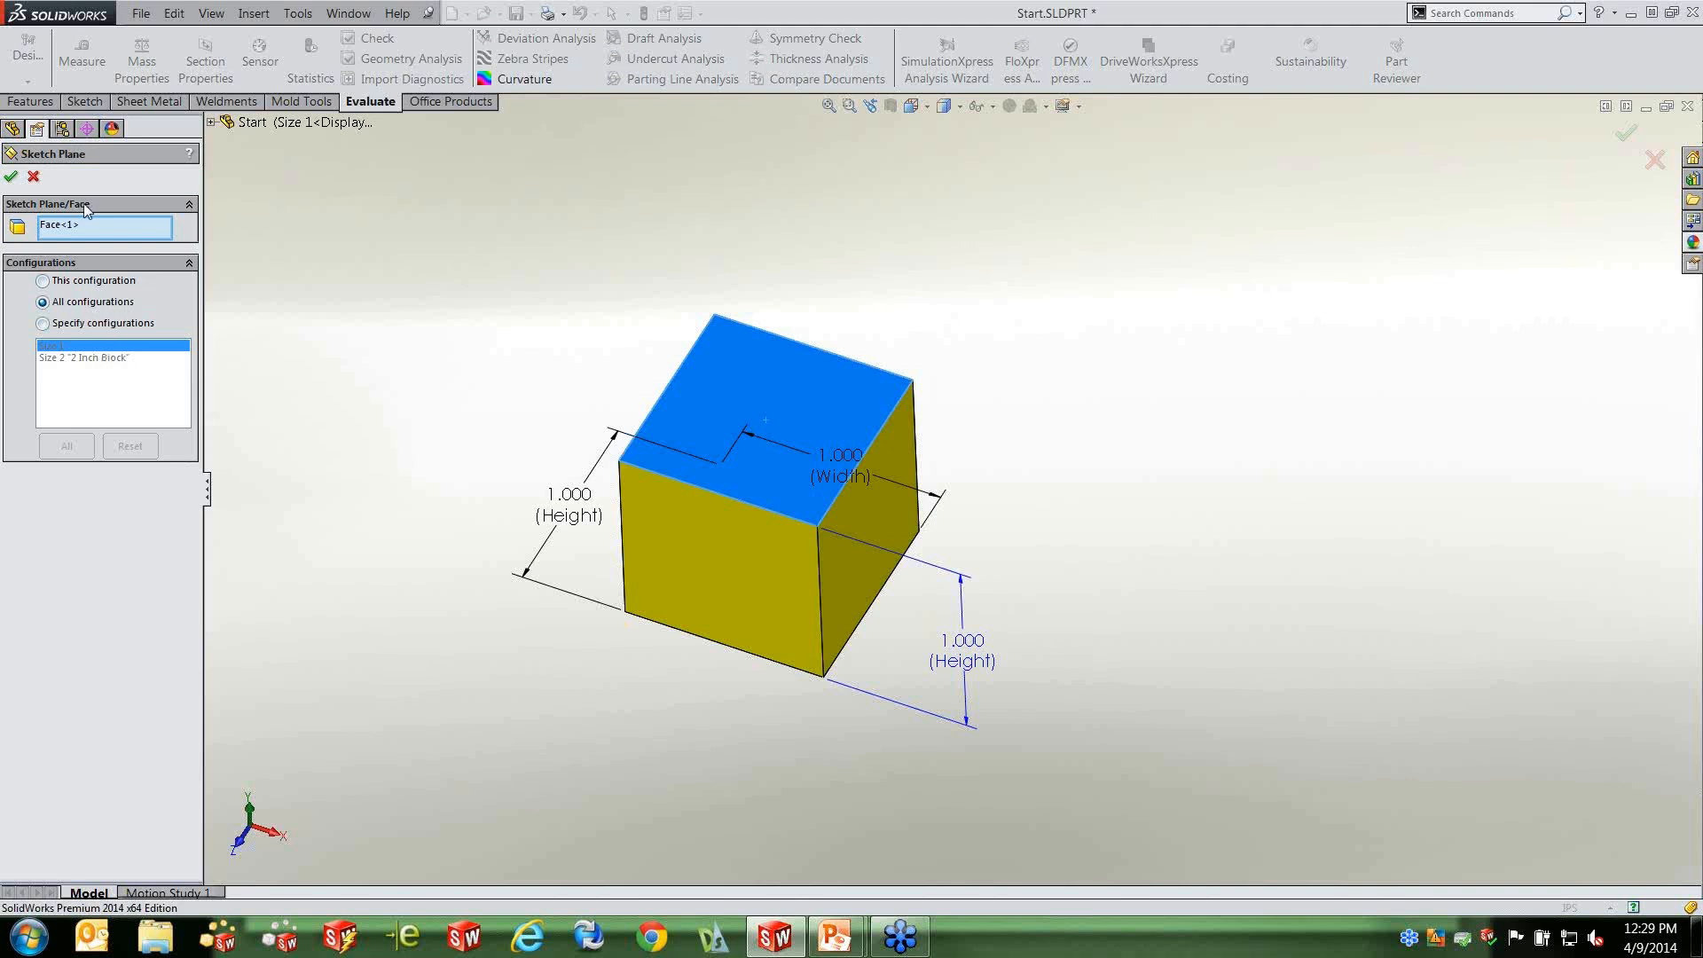
click(12, 177)
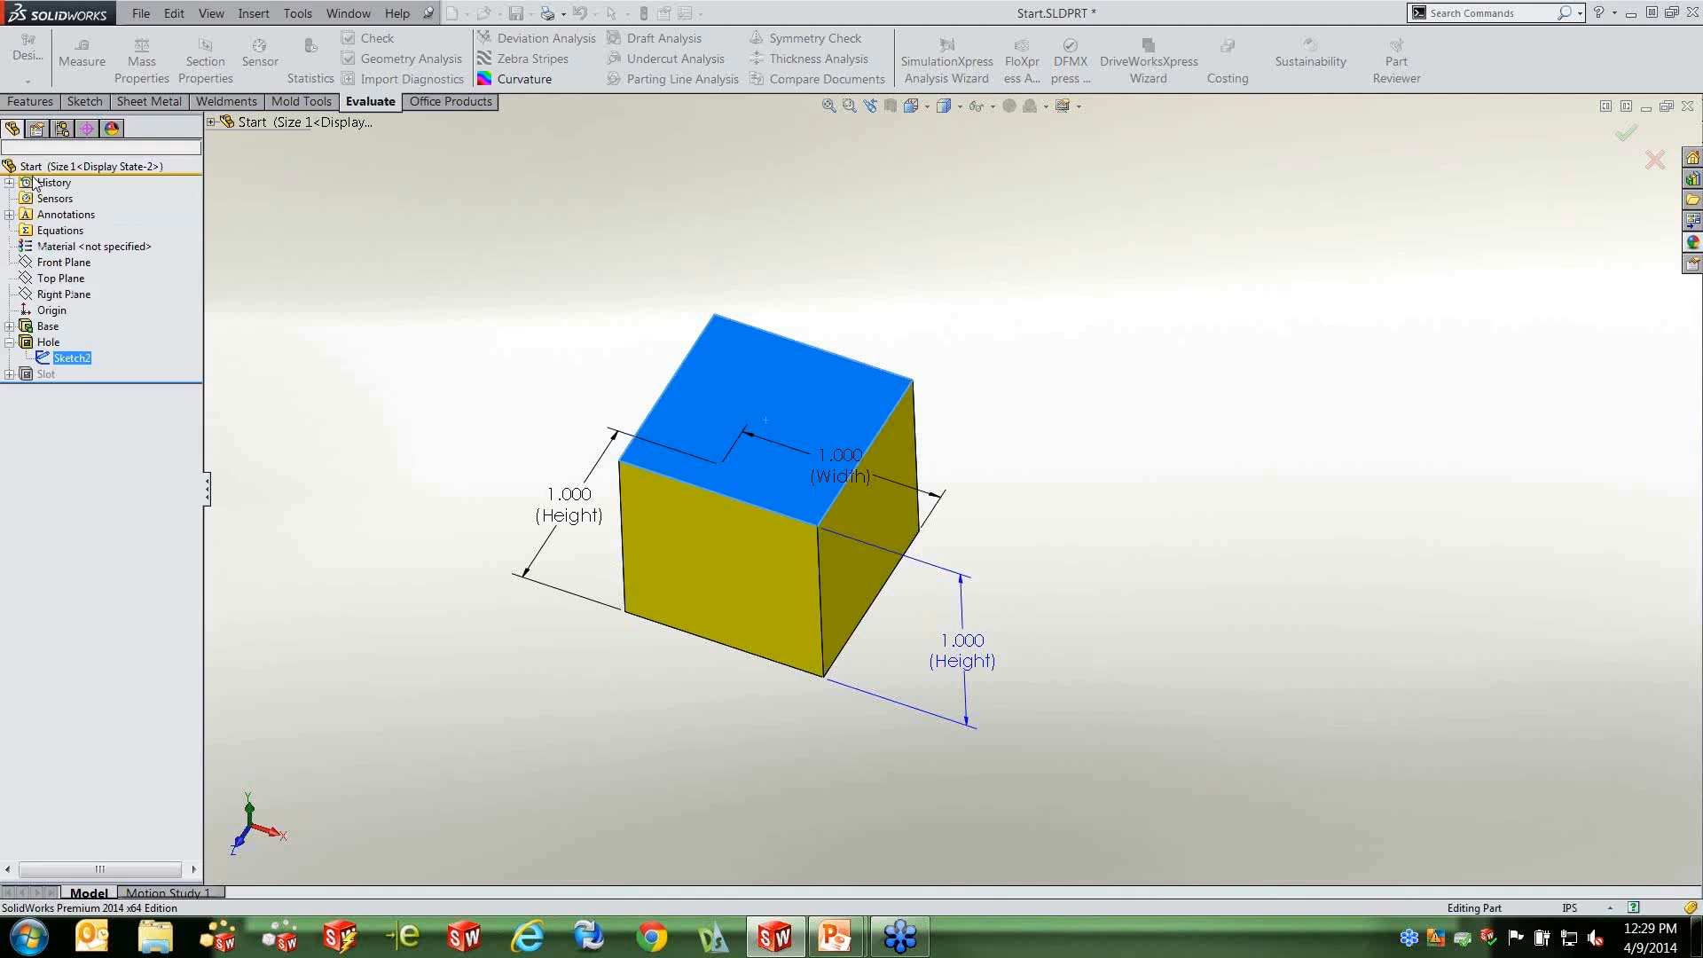
Examine the relations in the Hole's sketch and their per-configuration suppression options, leaving the sketch as it is.
right_click(81, 360)
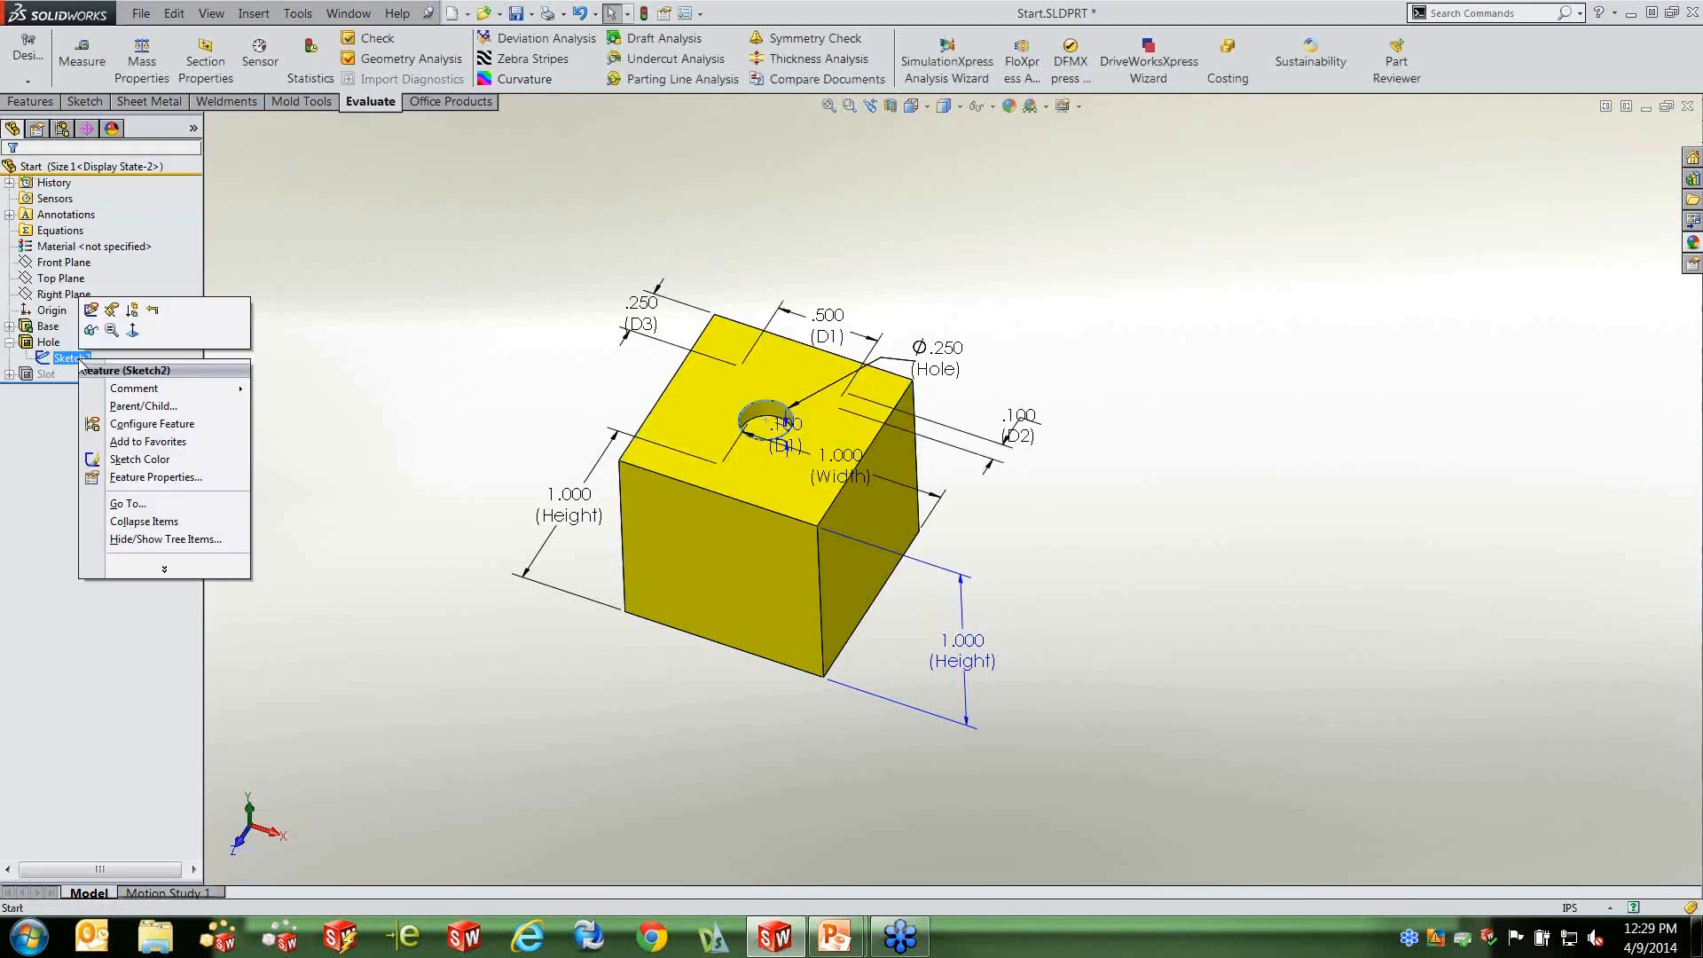
click(91, 310)
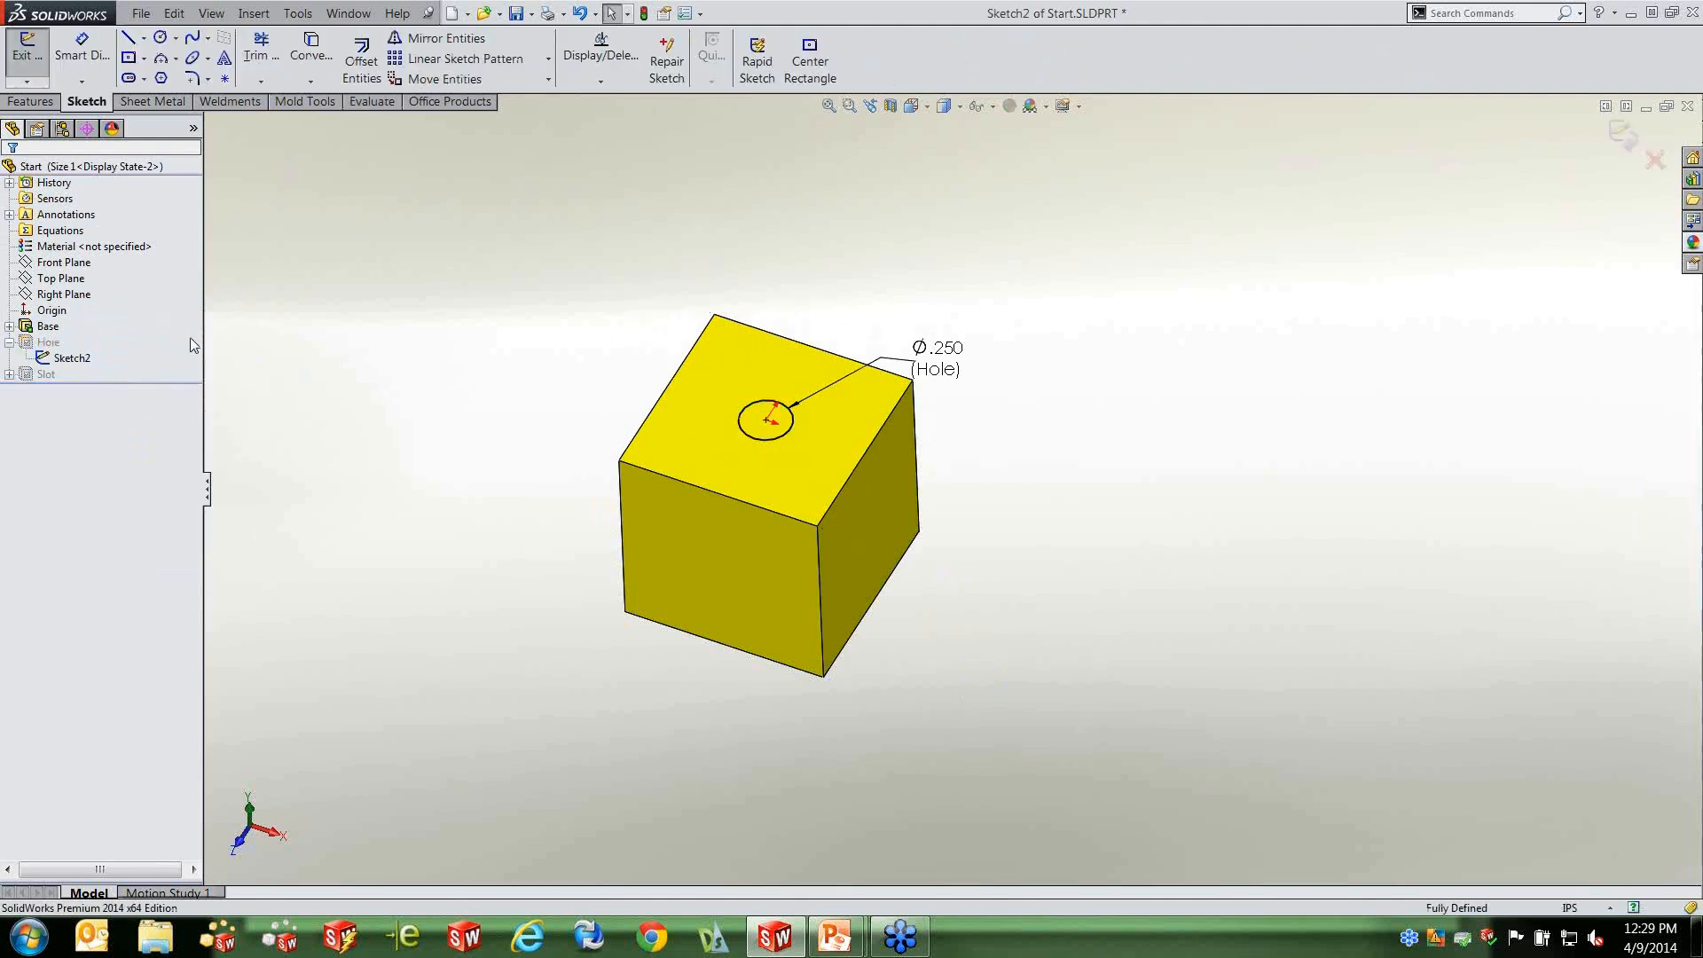
right_click(637, 372)
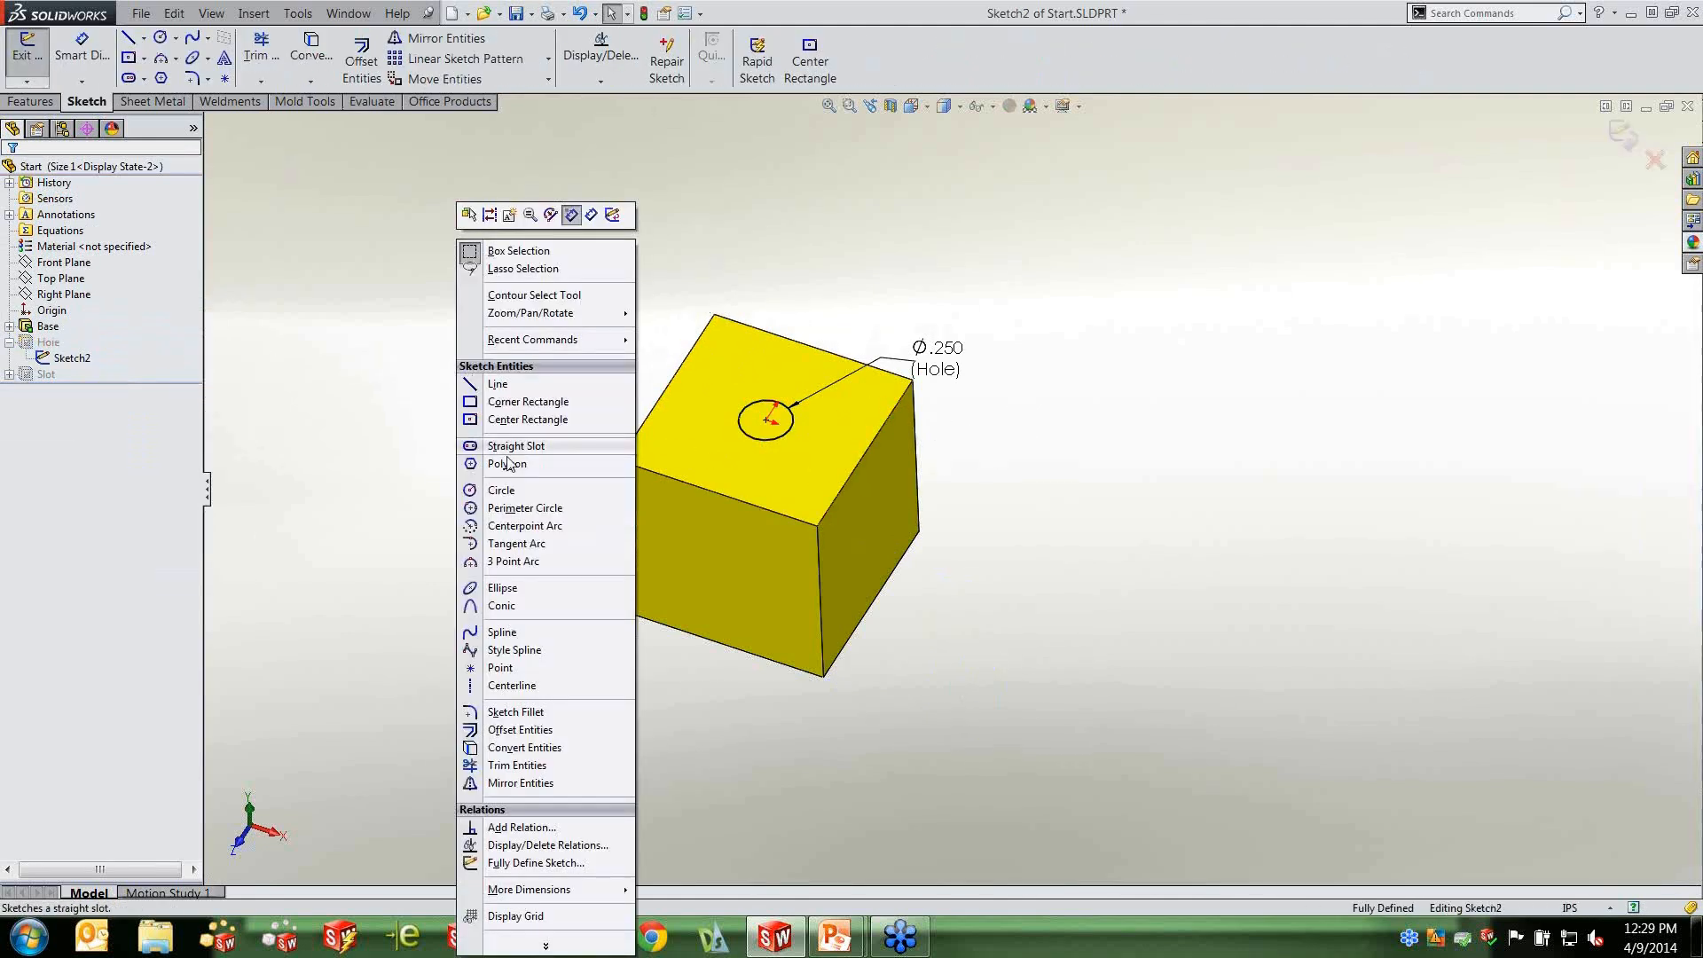
click(541, 844)
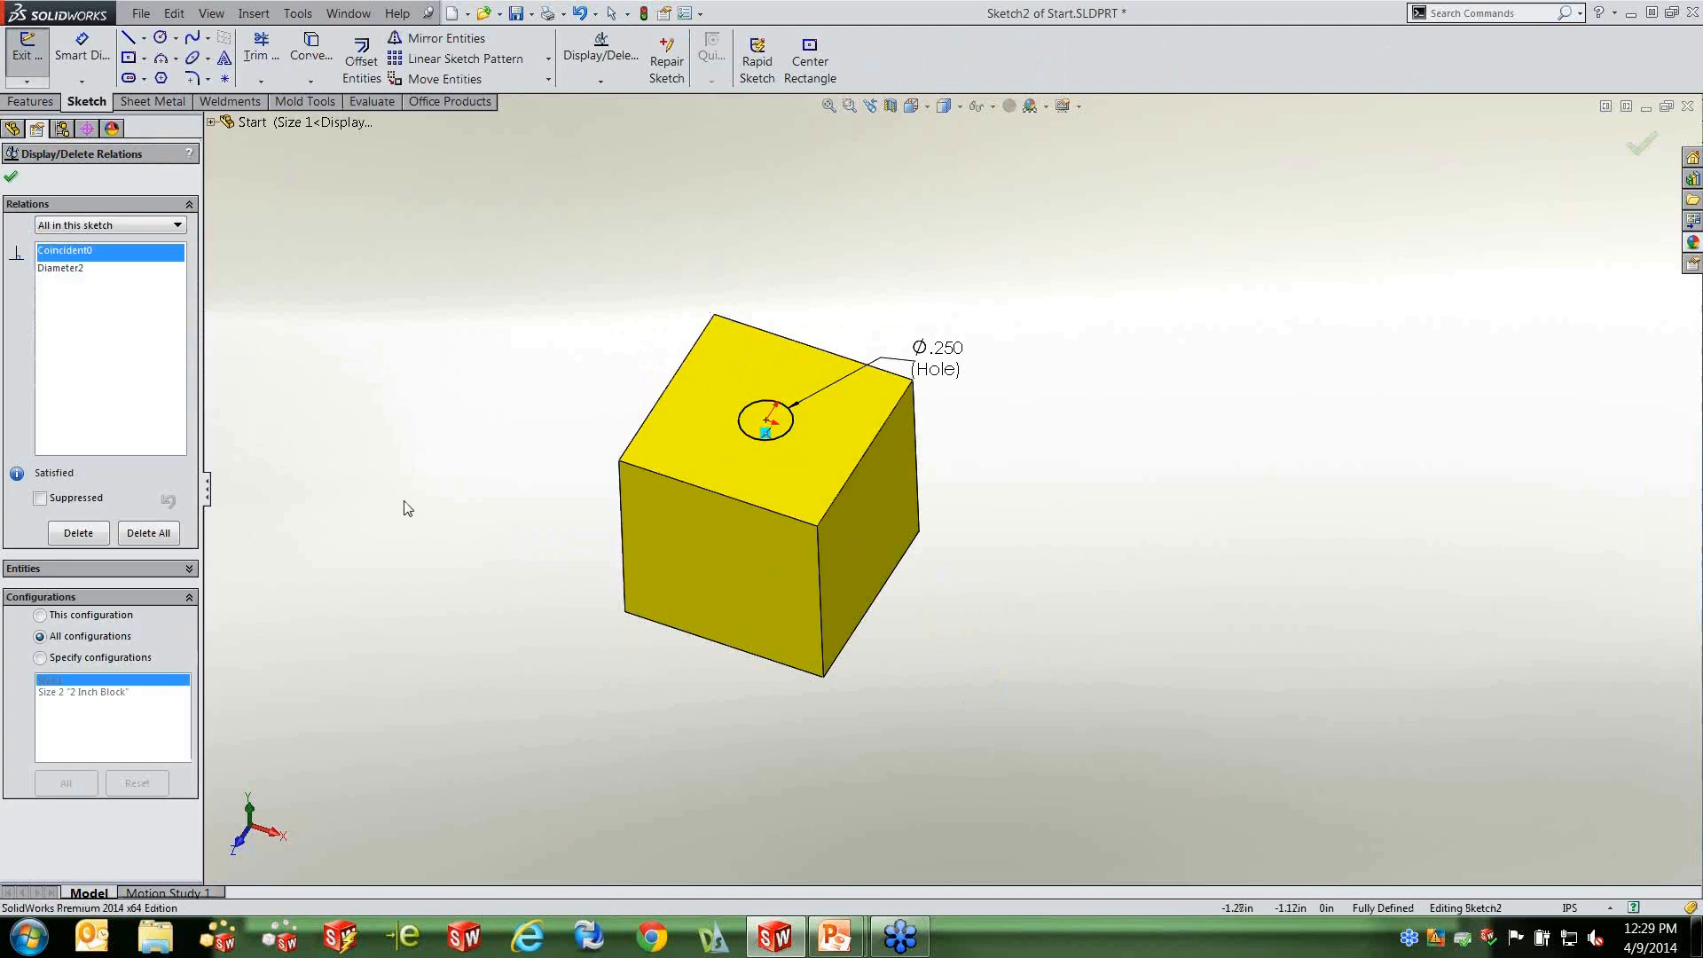
click(71, 270)
click(69, 251)
click(10, 176)
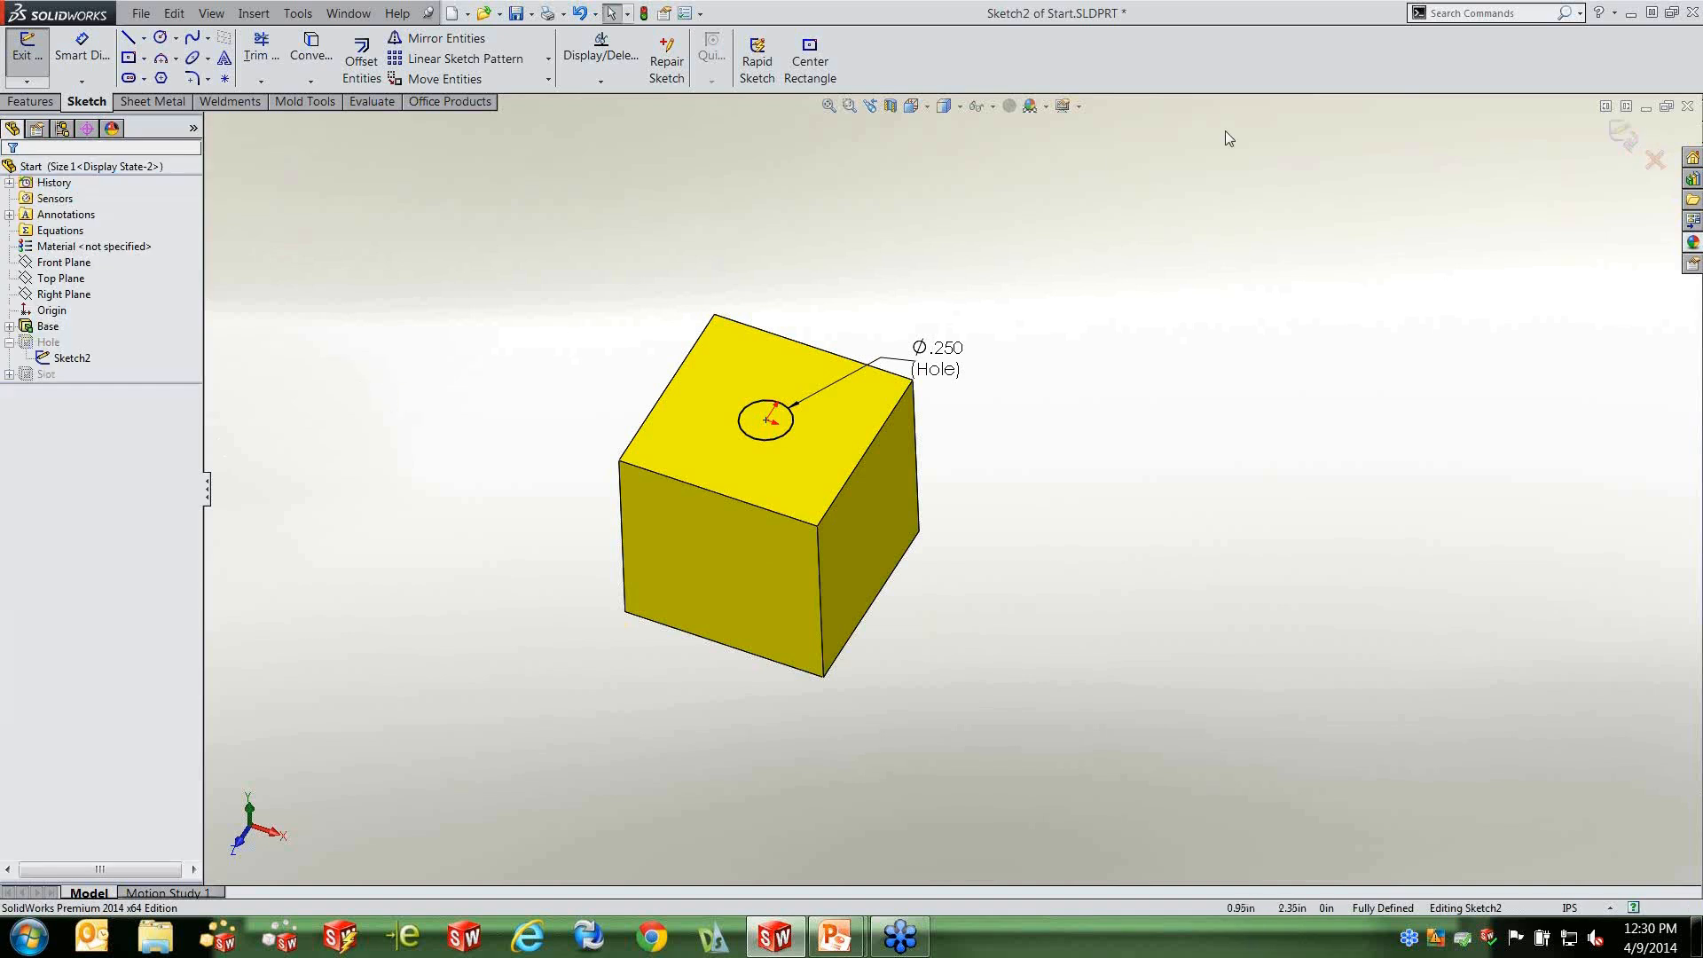
click(1623, 135)
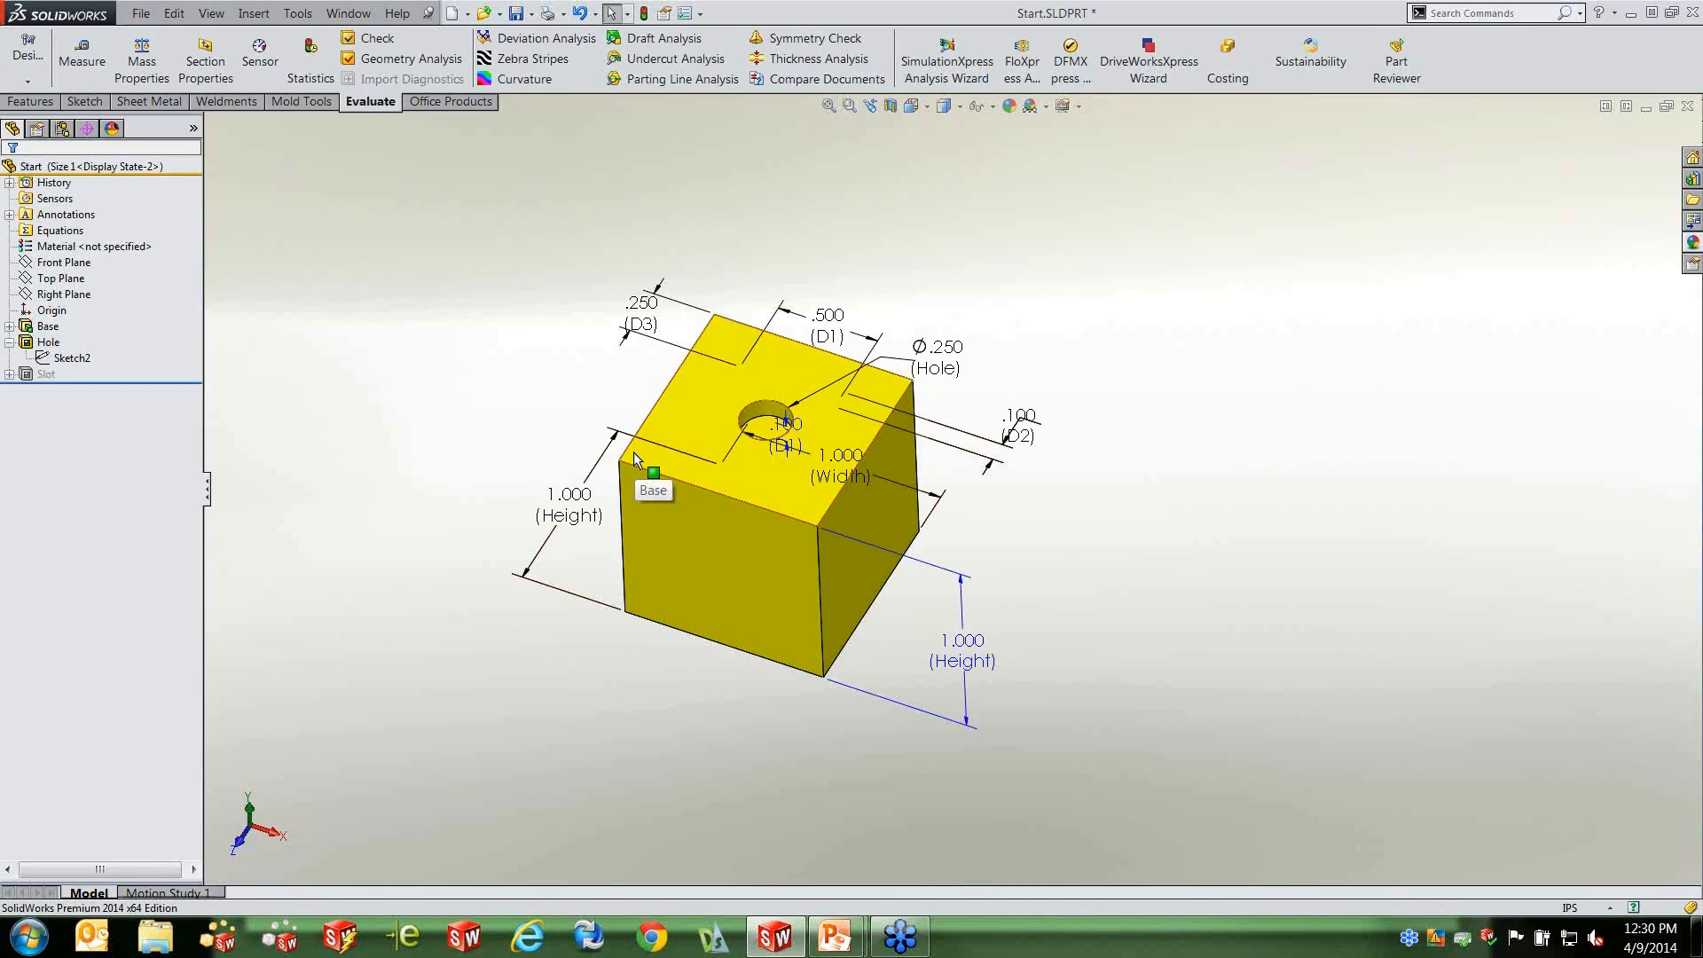
Try to assign the AISI 1020 steel material to the part for this configuration only.
click(101, 248)
right_click(101, 251)
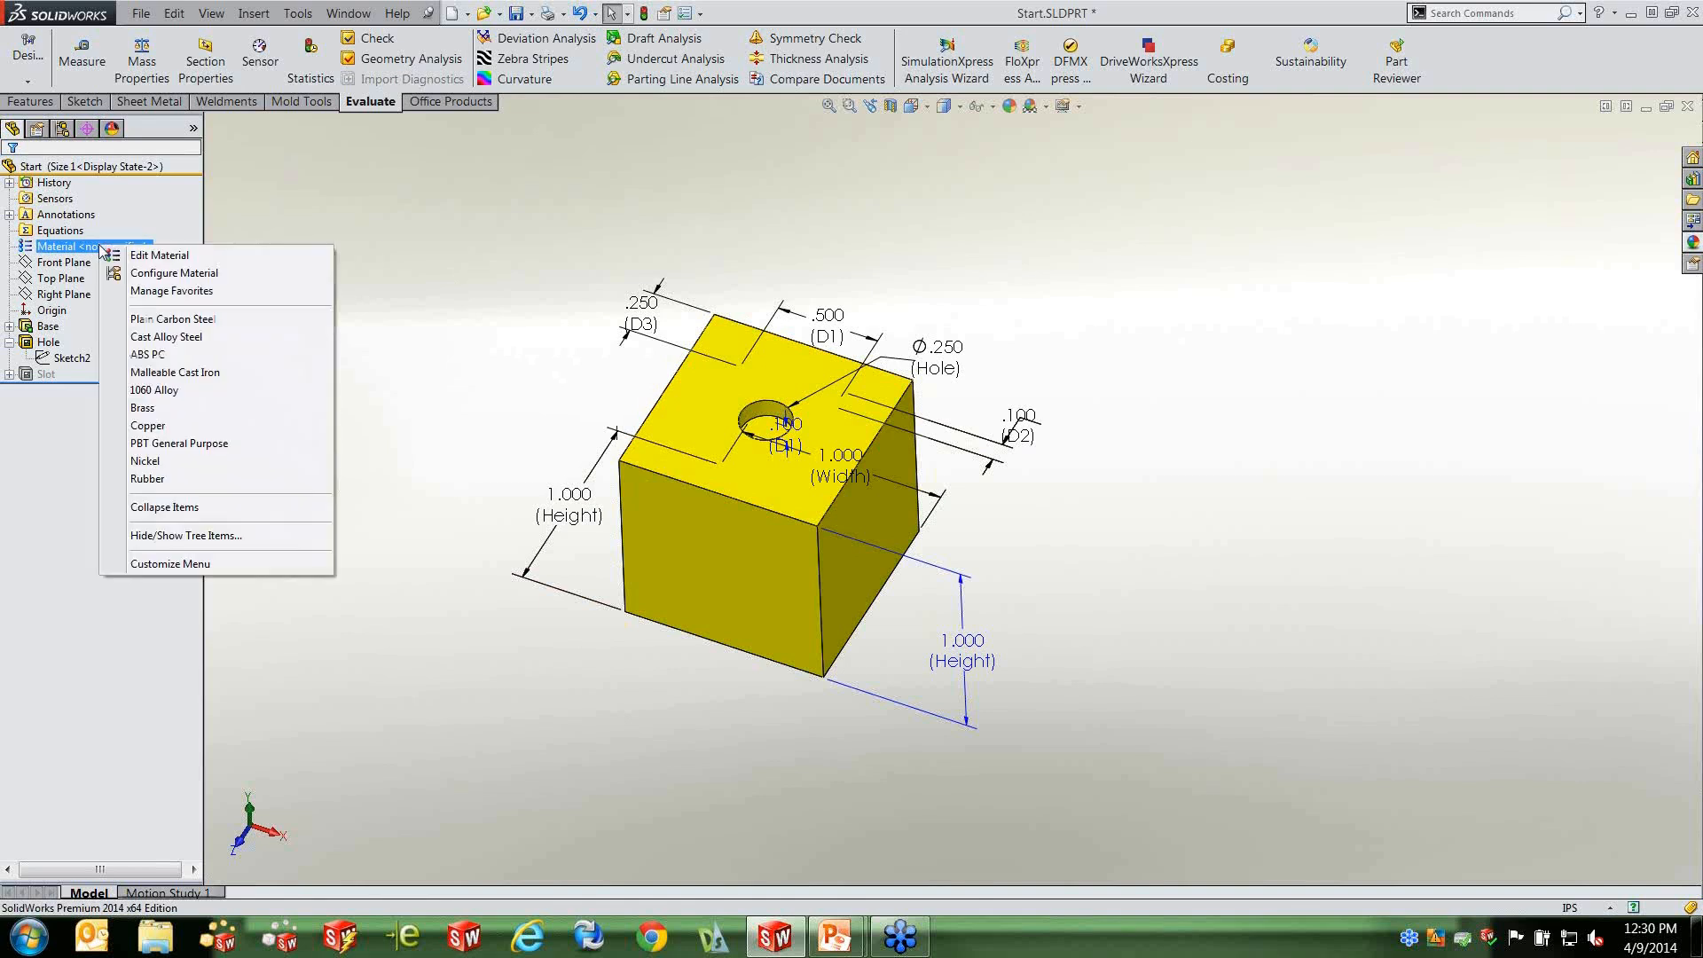
click(153, 257)
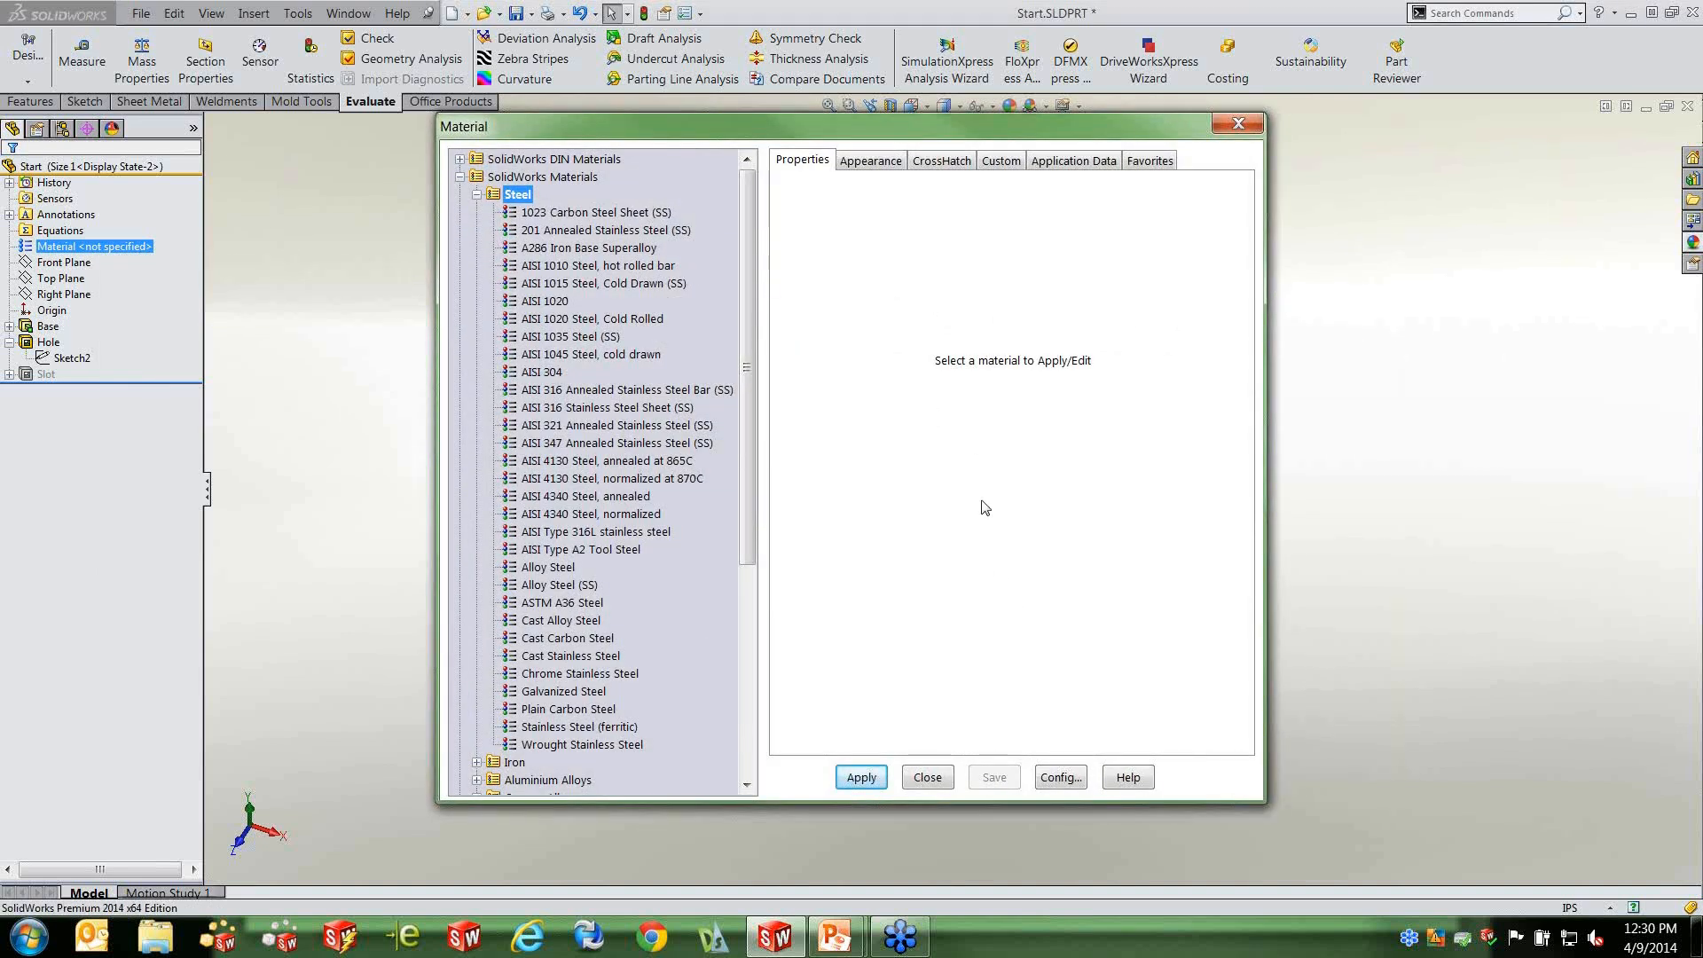
click(542, 301)
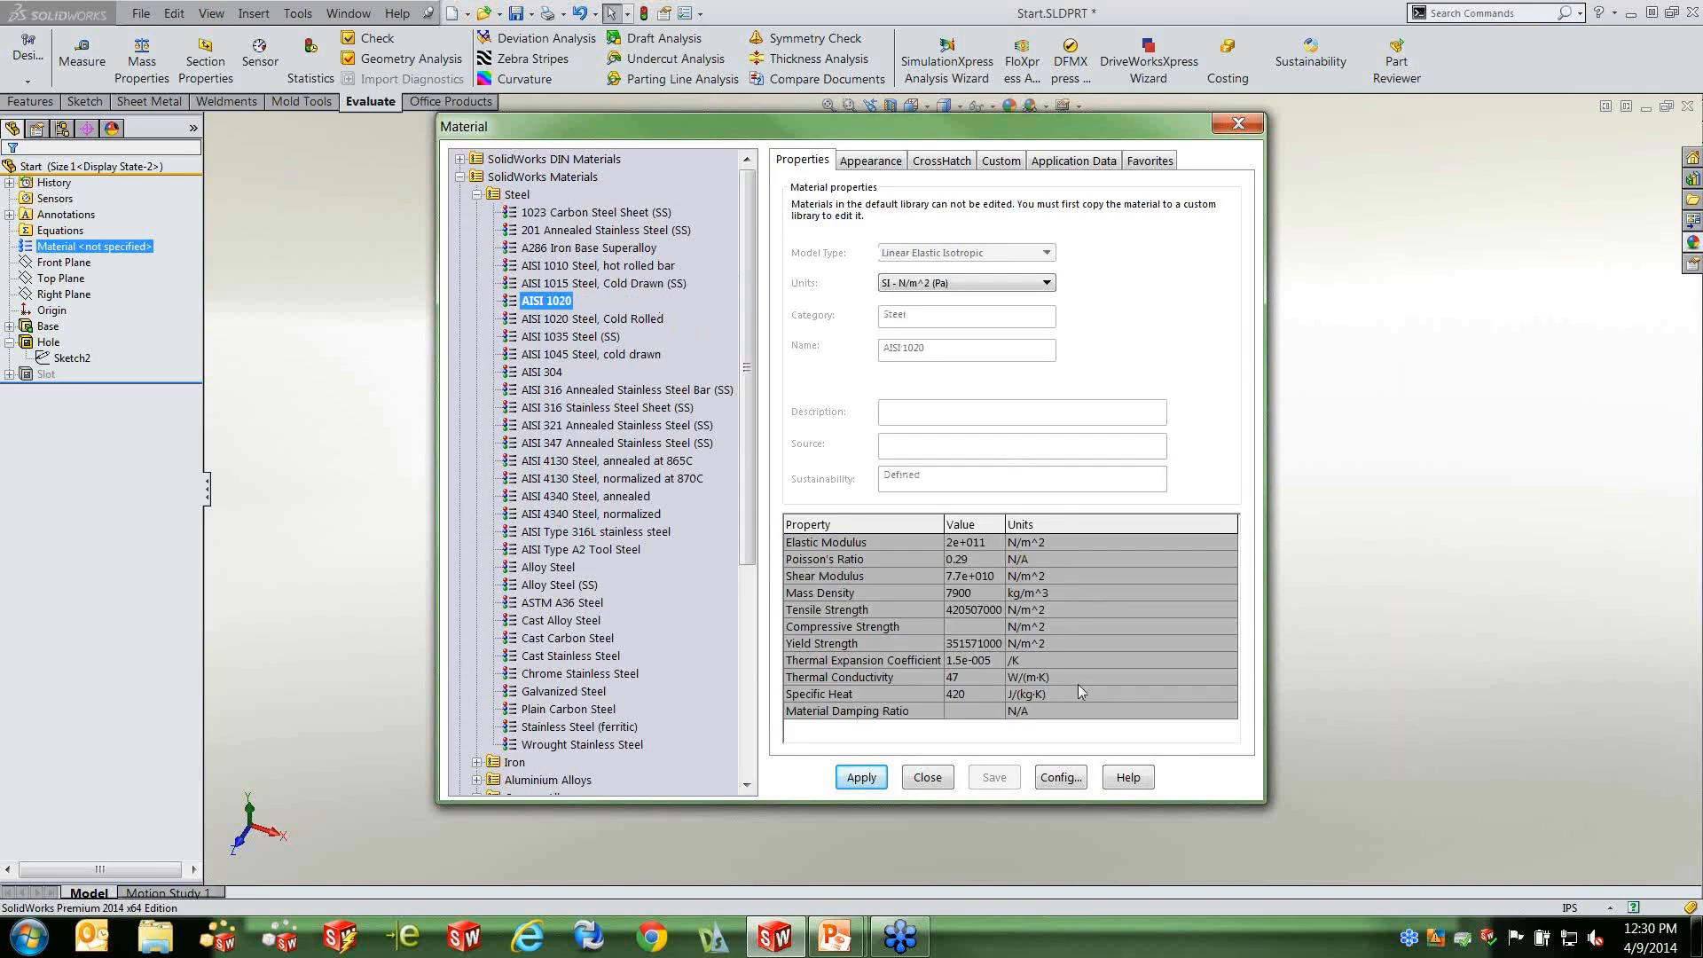
click(1071, 781)
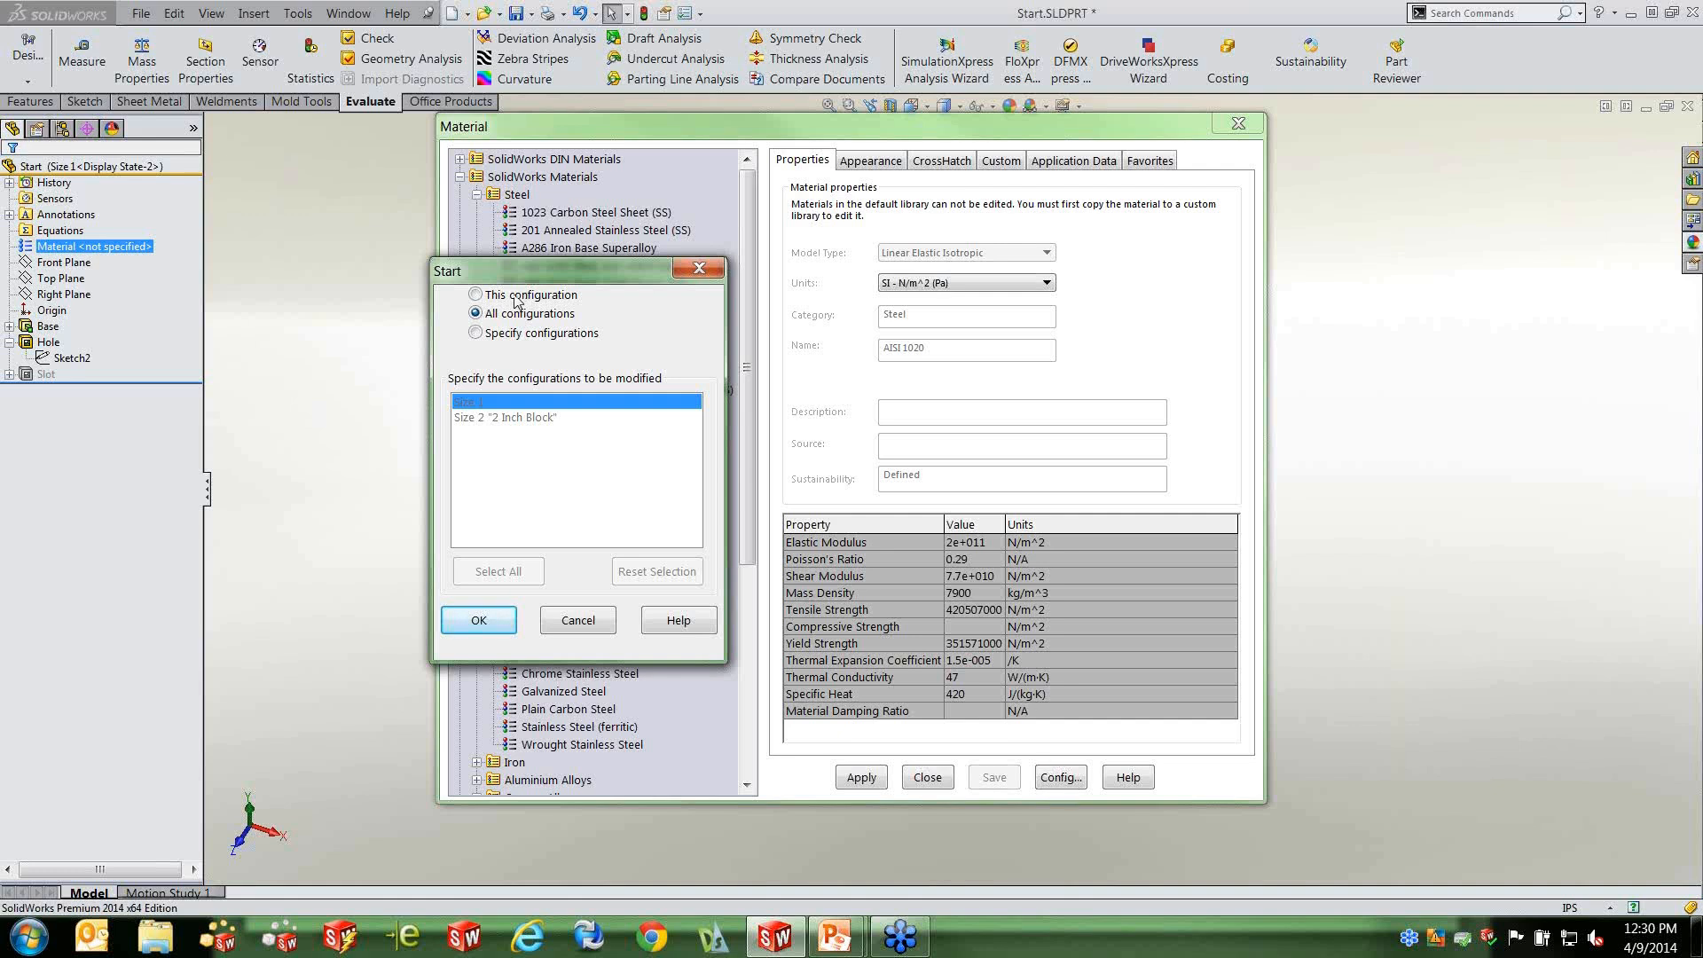
click(480, 296)
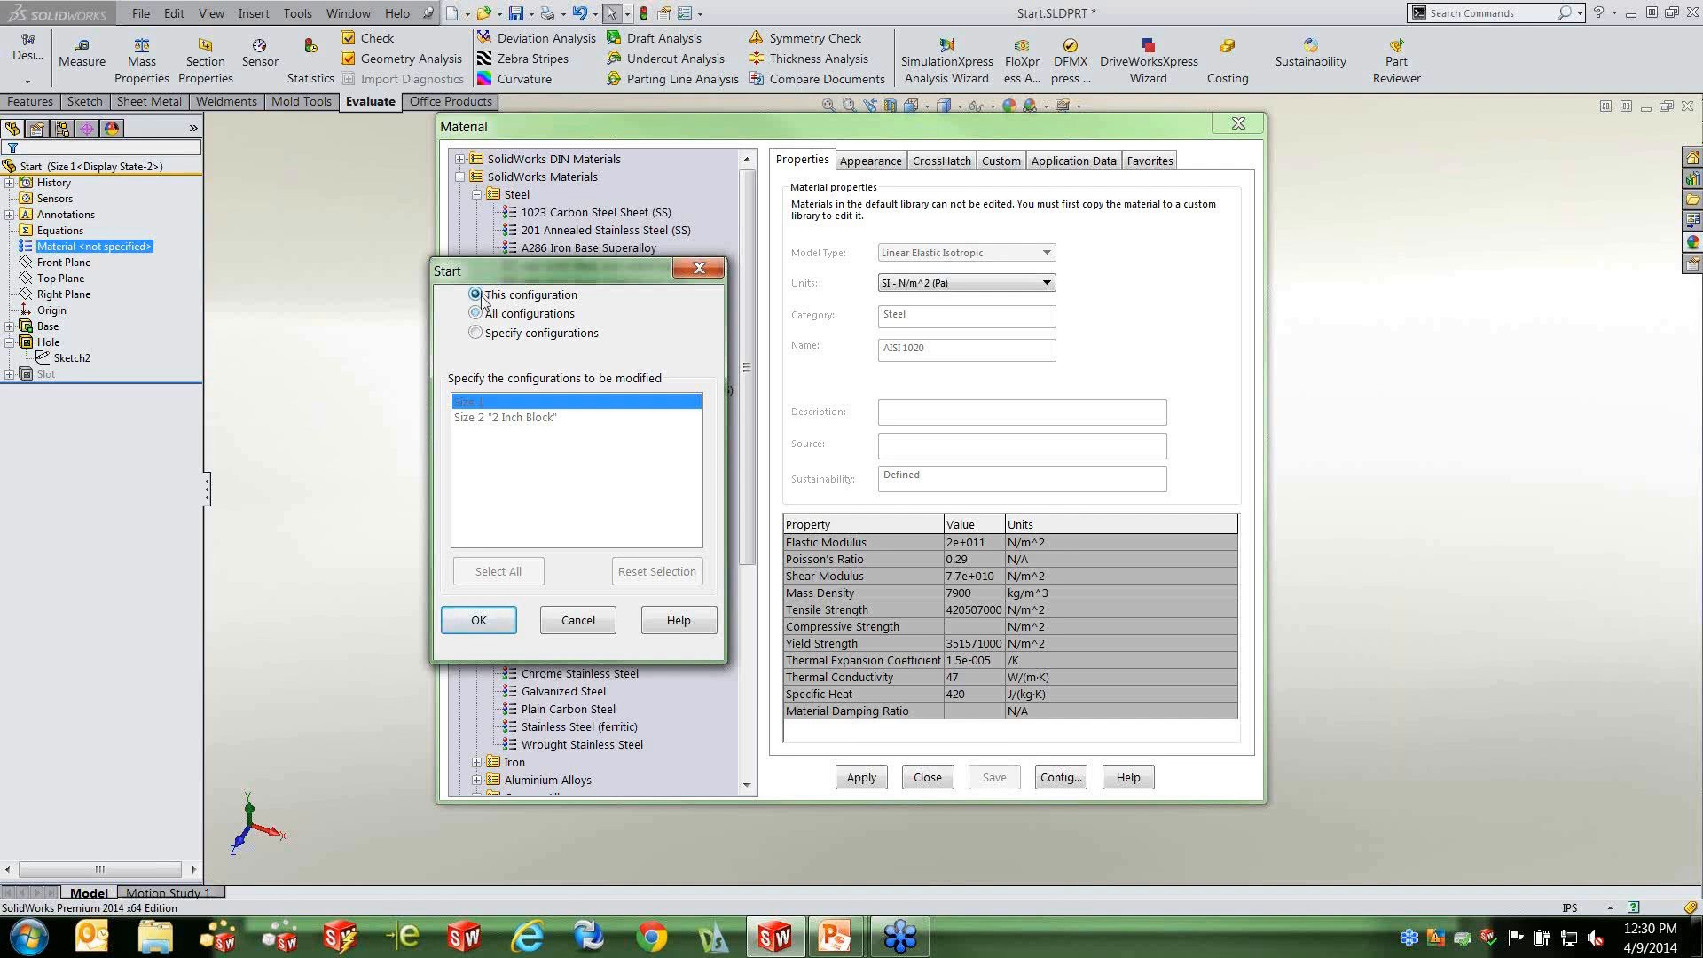
click(494, 627)
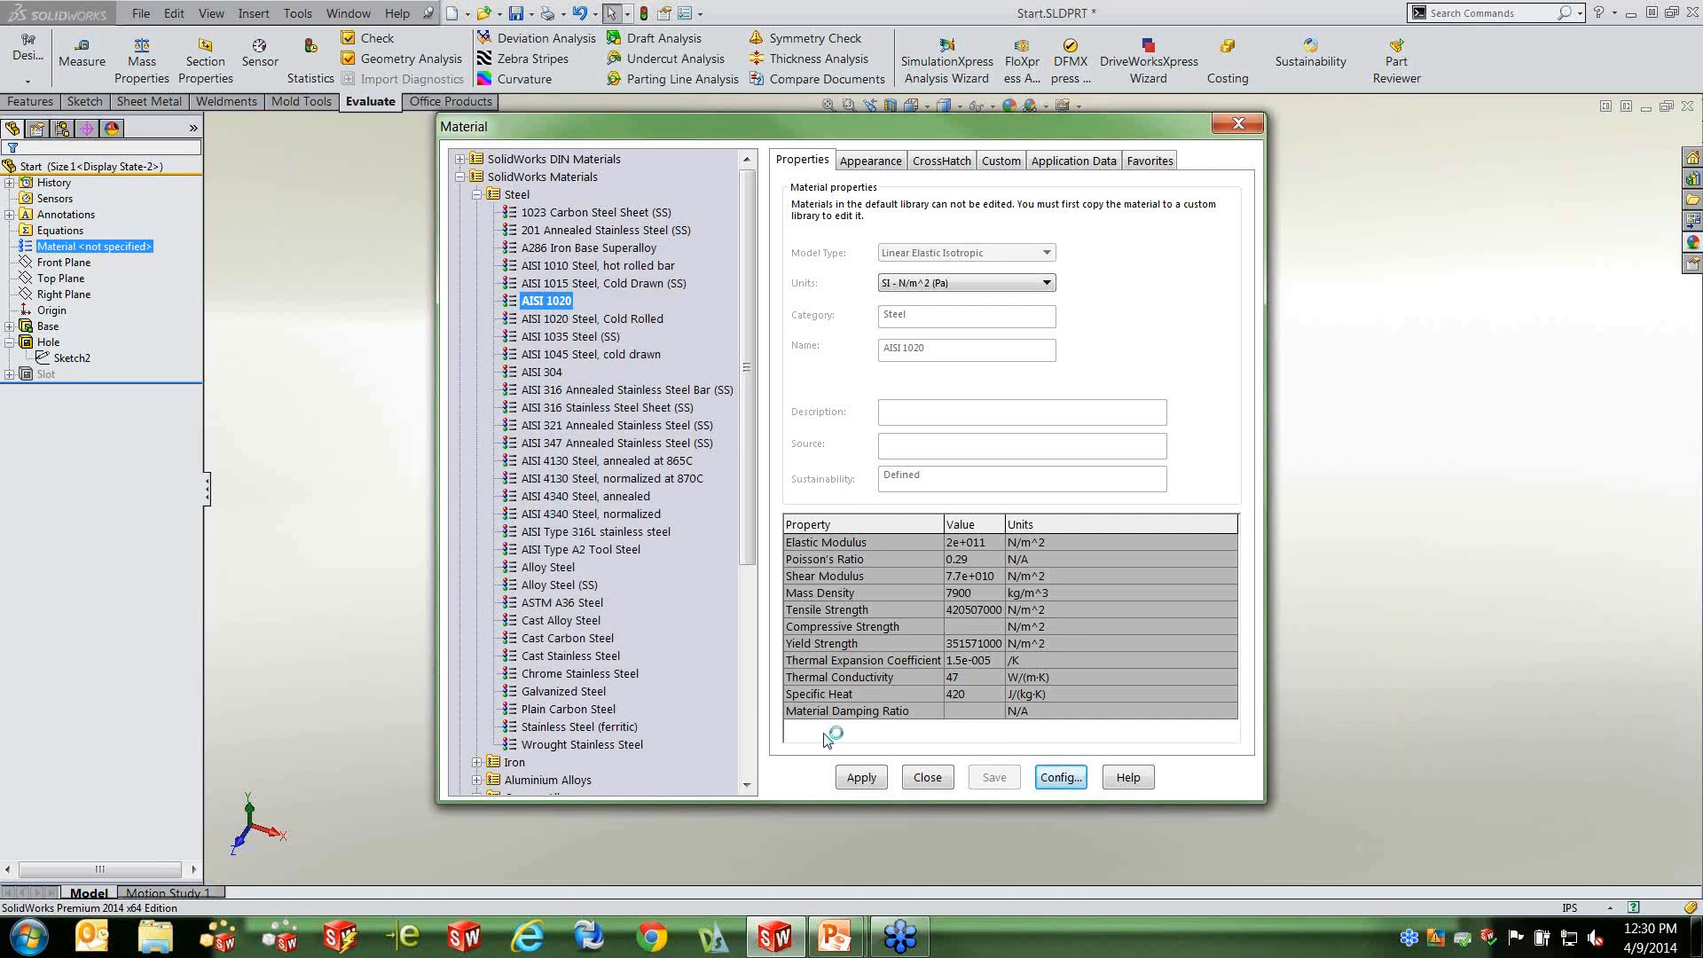
click(934, 778)
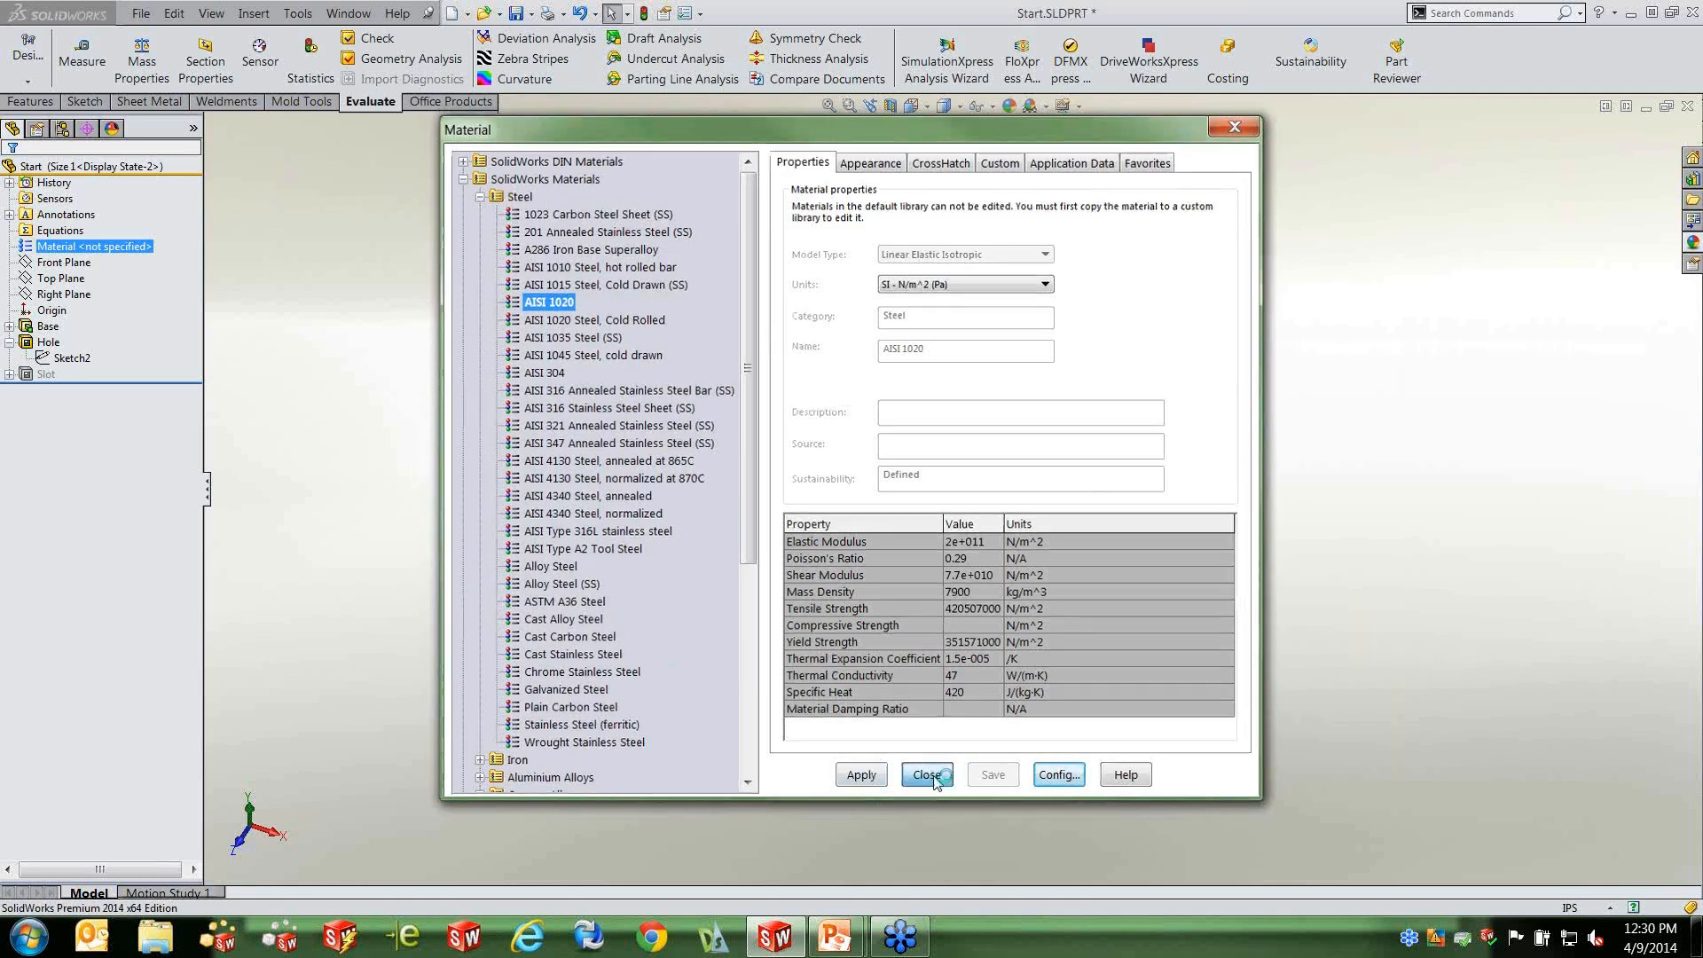
Activate Size 2 to check its material in the feature tree, and return to Size 1.
click(62, 130)
double_click(80, 204)
click(13, 129)
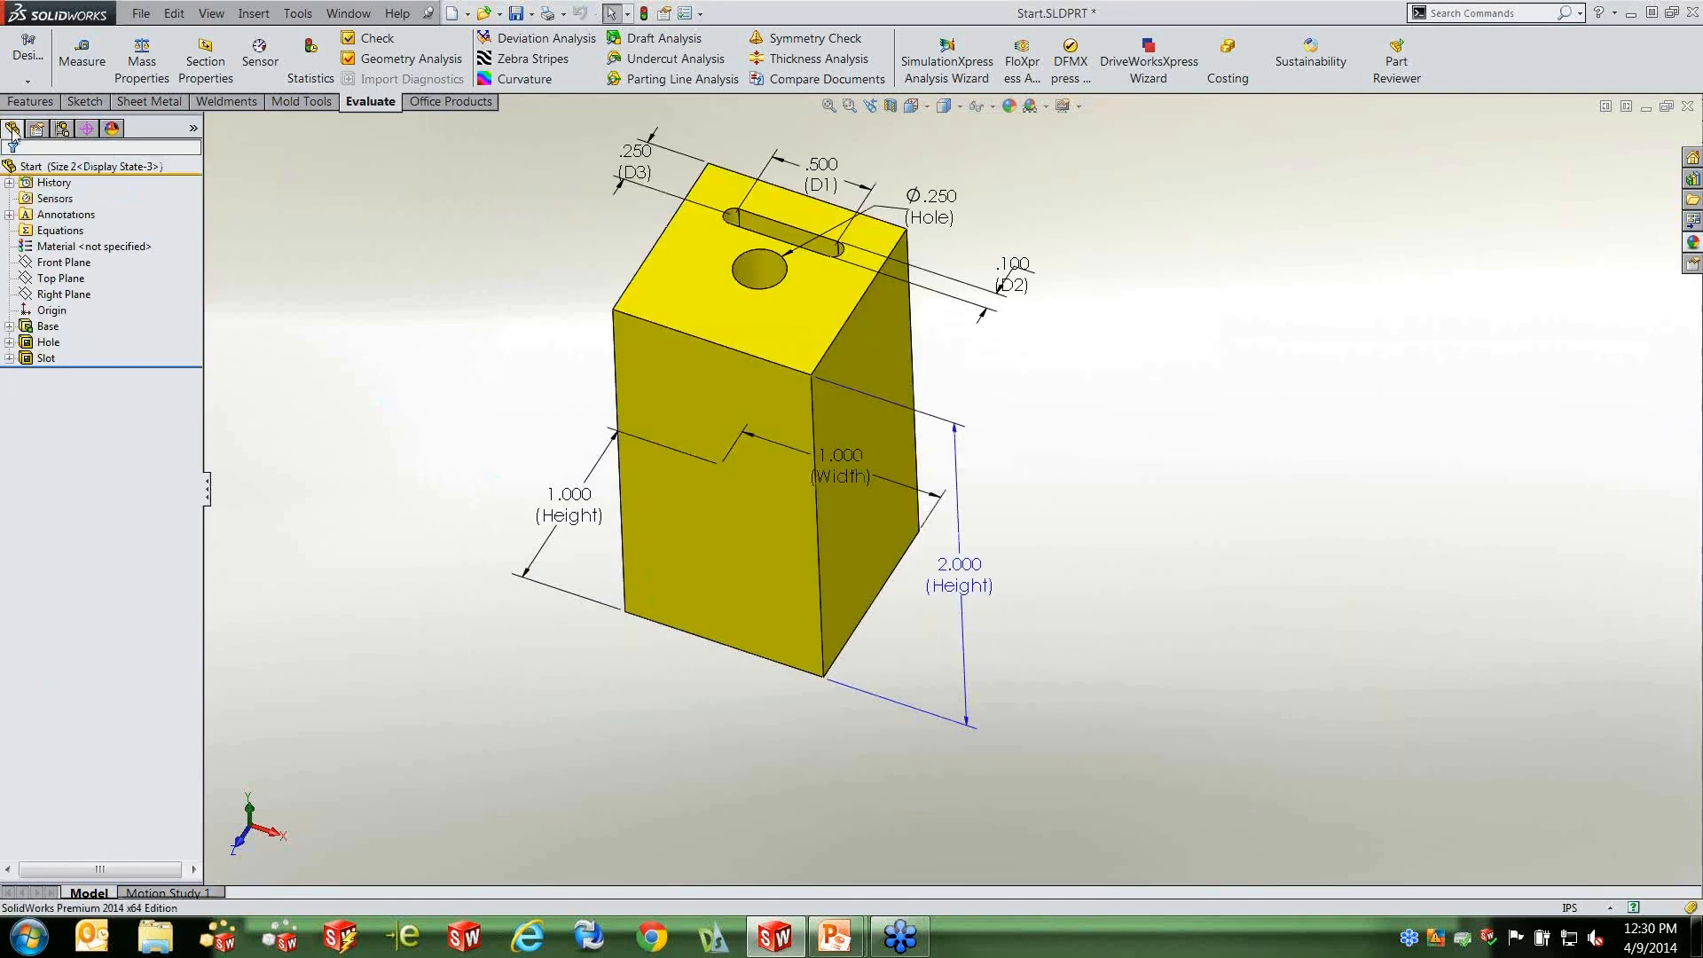
click(62, 129)
click(75, 188)
double_click(76, 185)
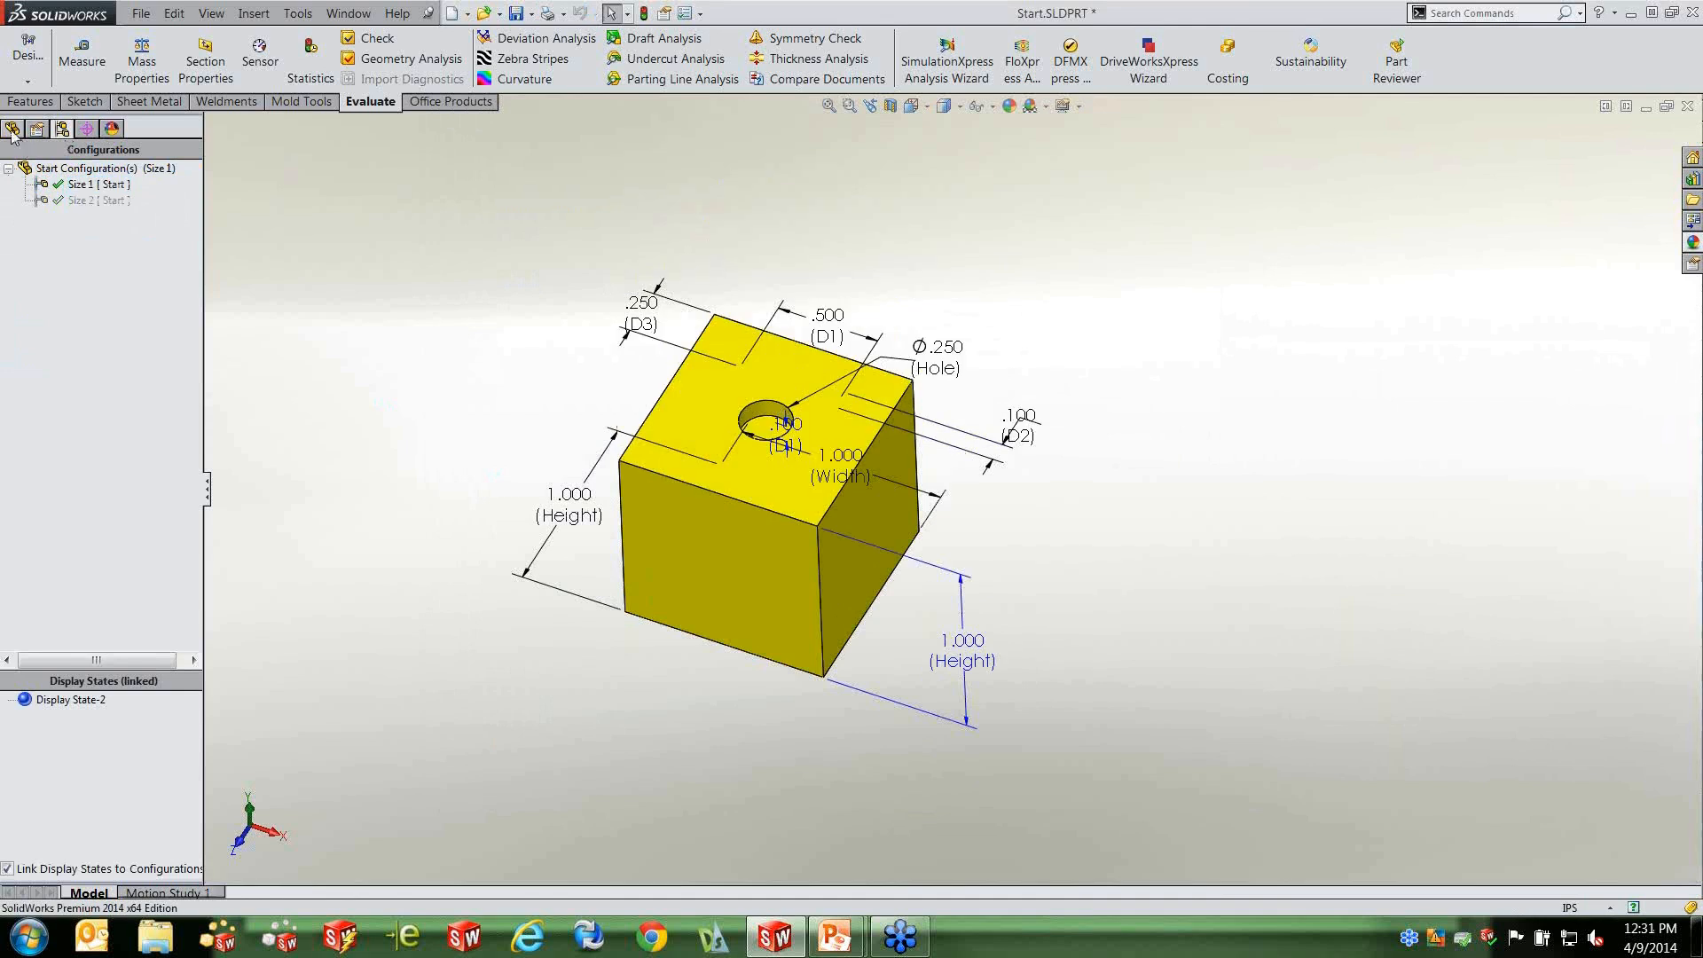
click(12, 129)
Examine the material options available for Size 1 without choosing one.
click(93, 247)
right_click(93, 248)
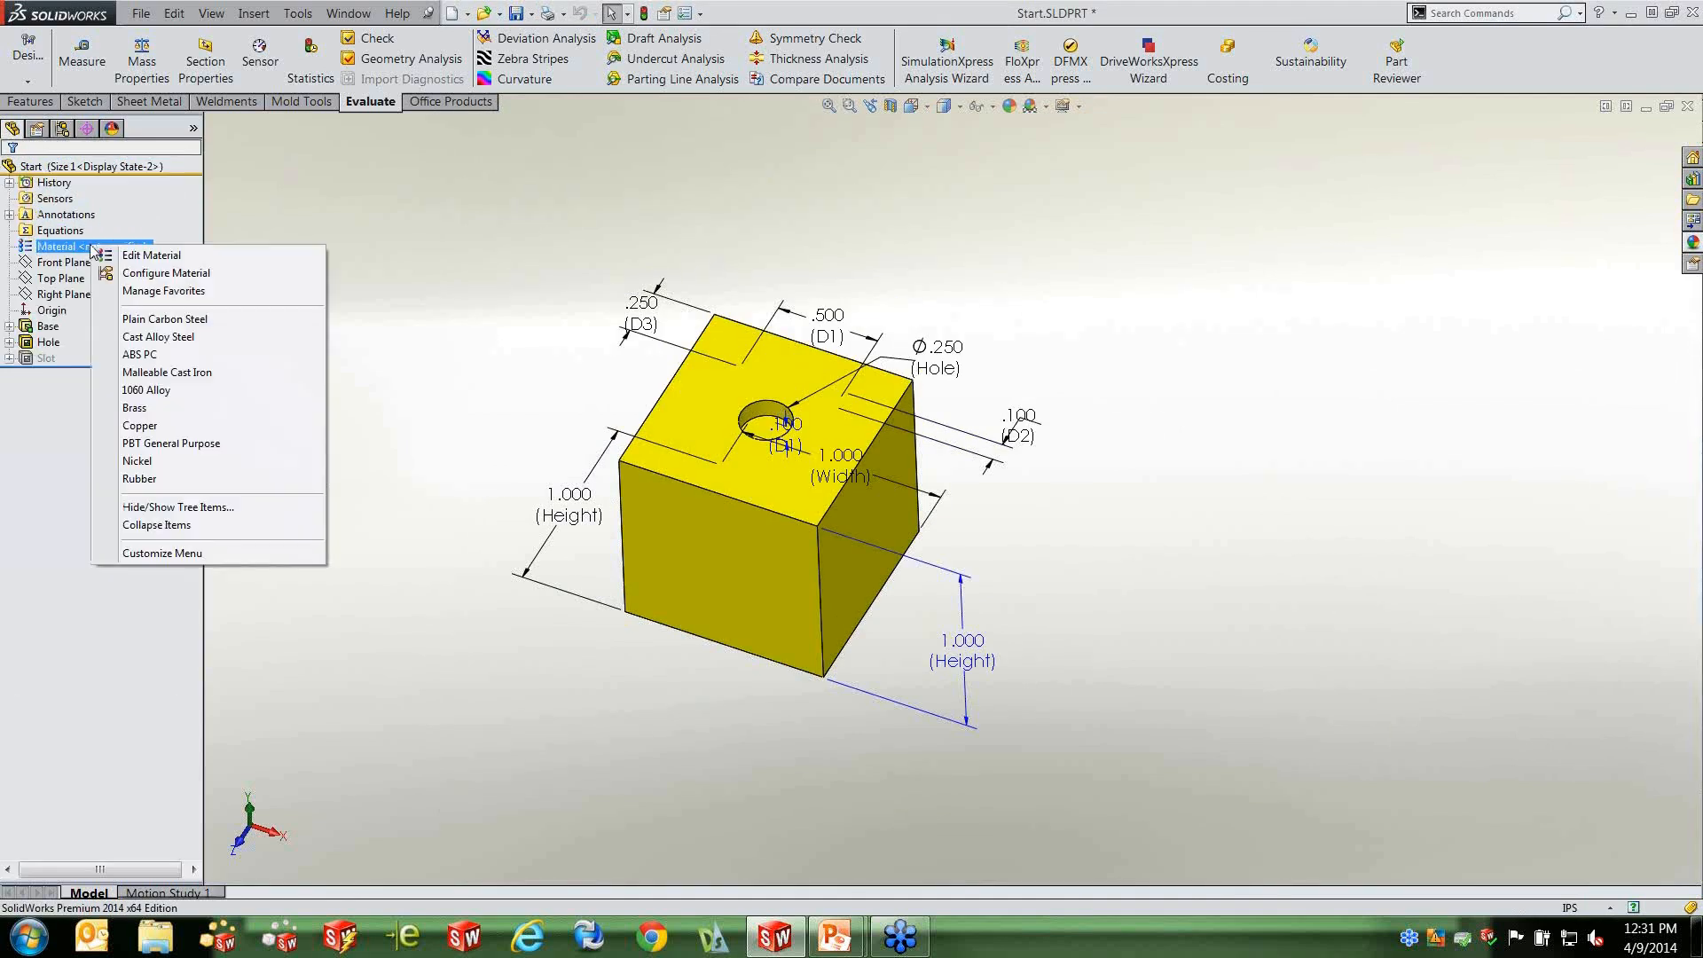
click(374, 221)
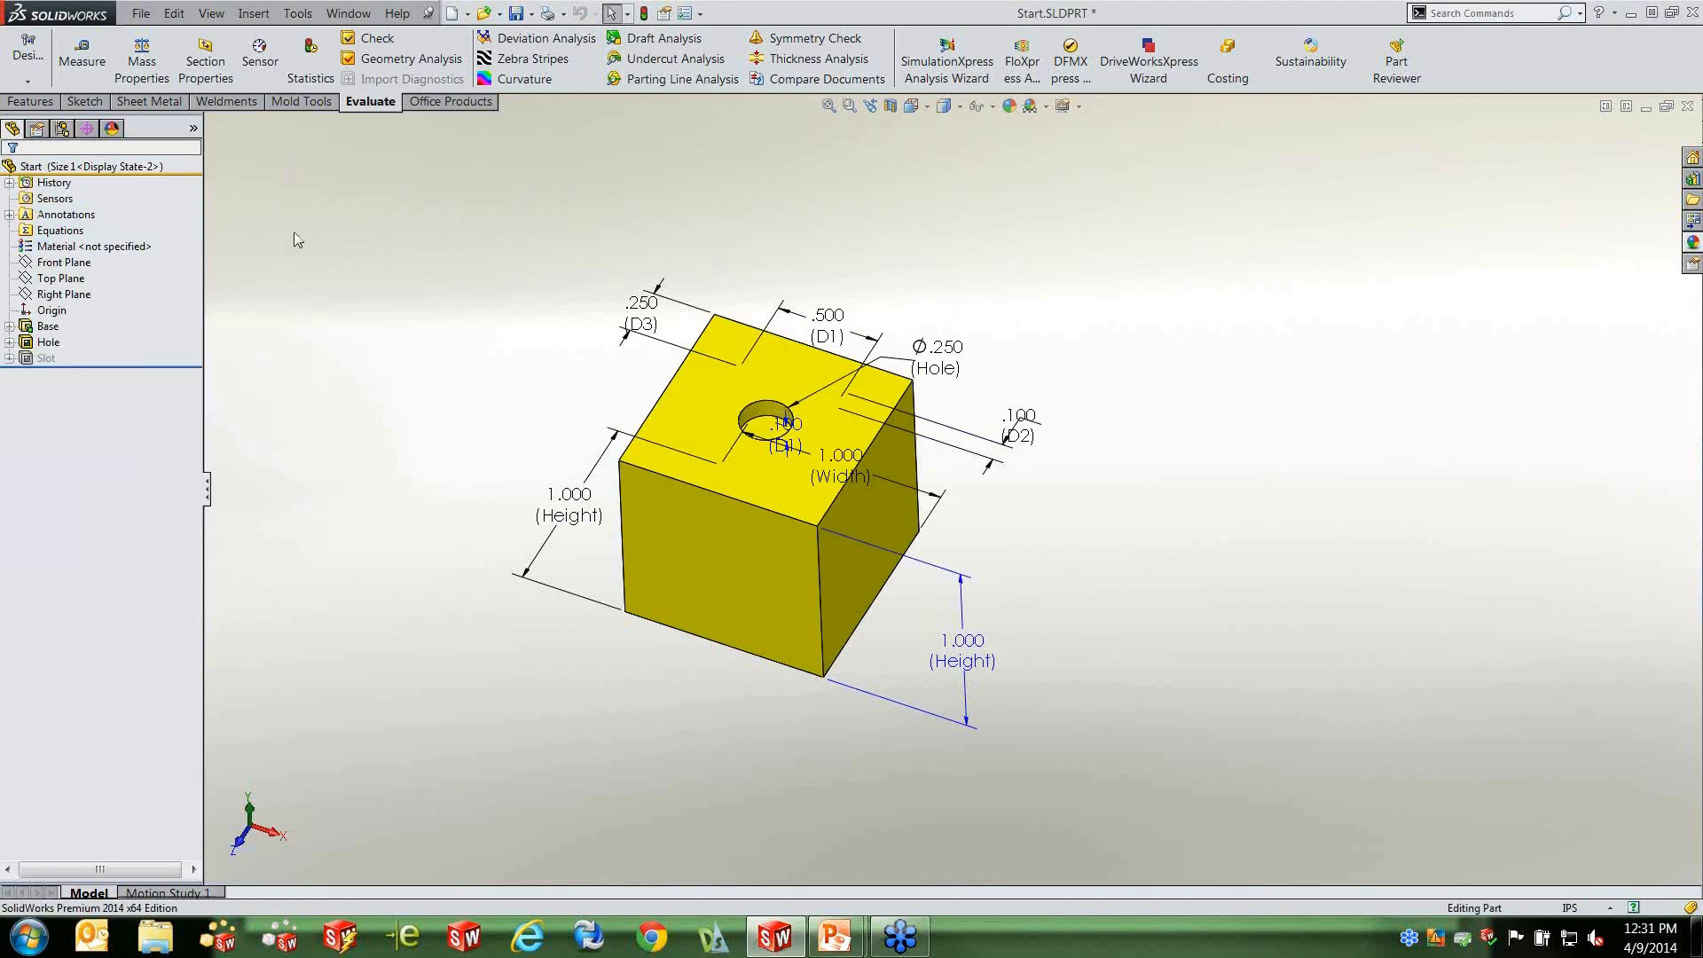
right_click(99, 248)
click(444, 208)
middle_drag(462, 369, 469, 324)
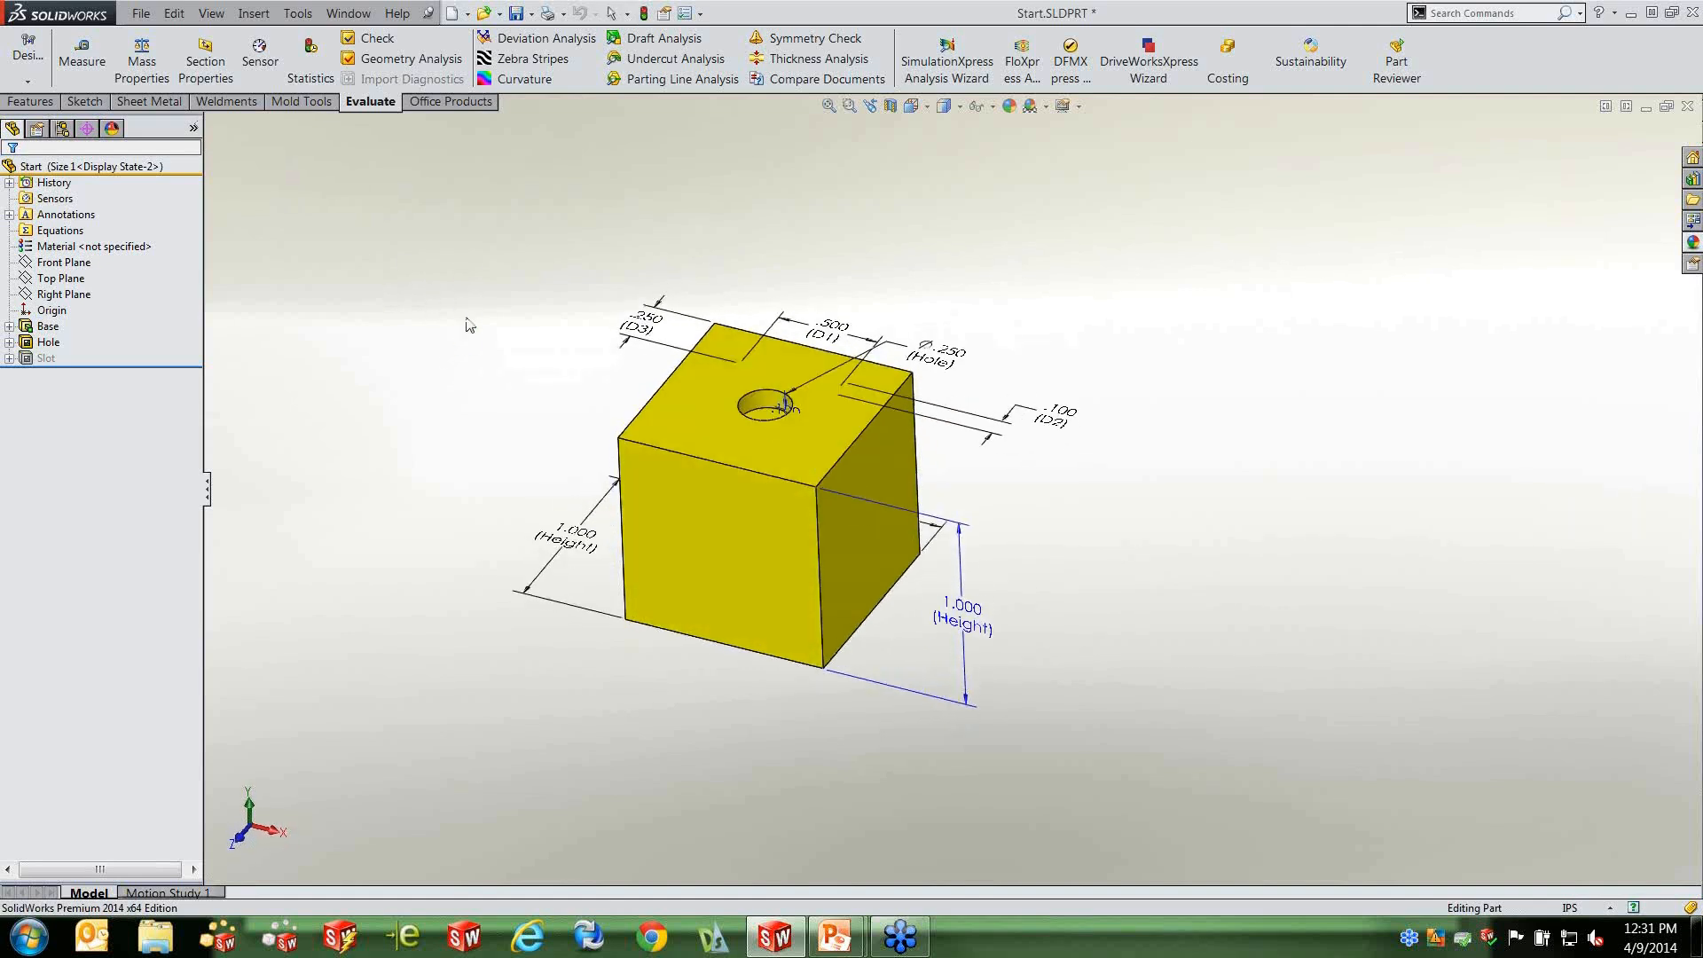
Review the Size 1 configuration's properties, such as its name, description and bill of materials options, leaving them as they are.
click(61, 128)
click(82, 201)
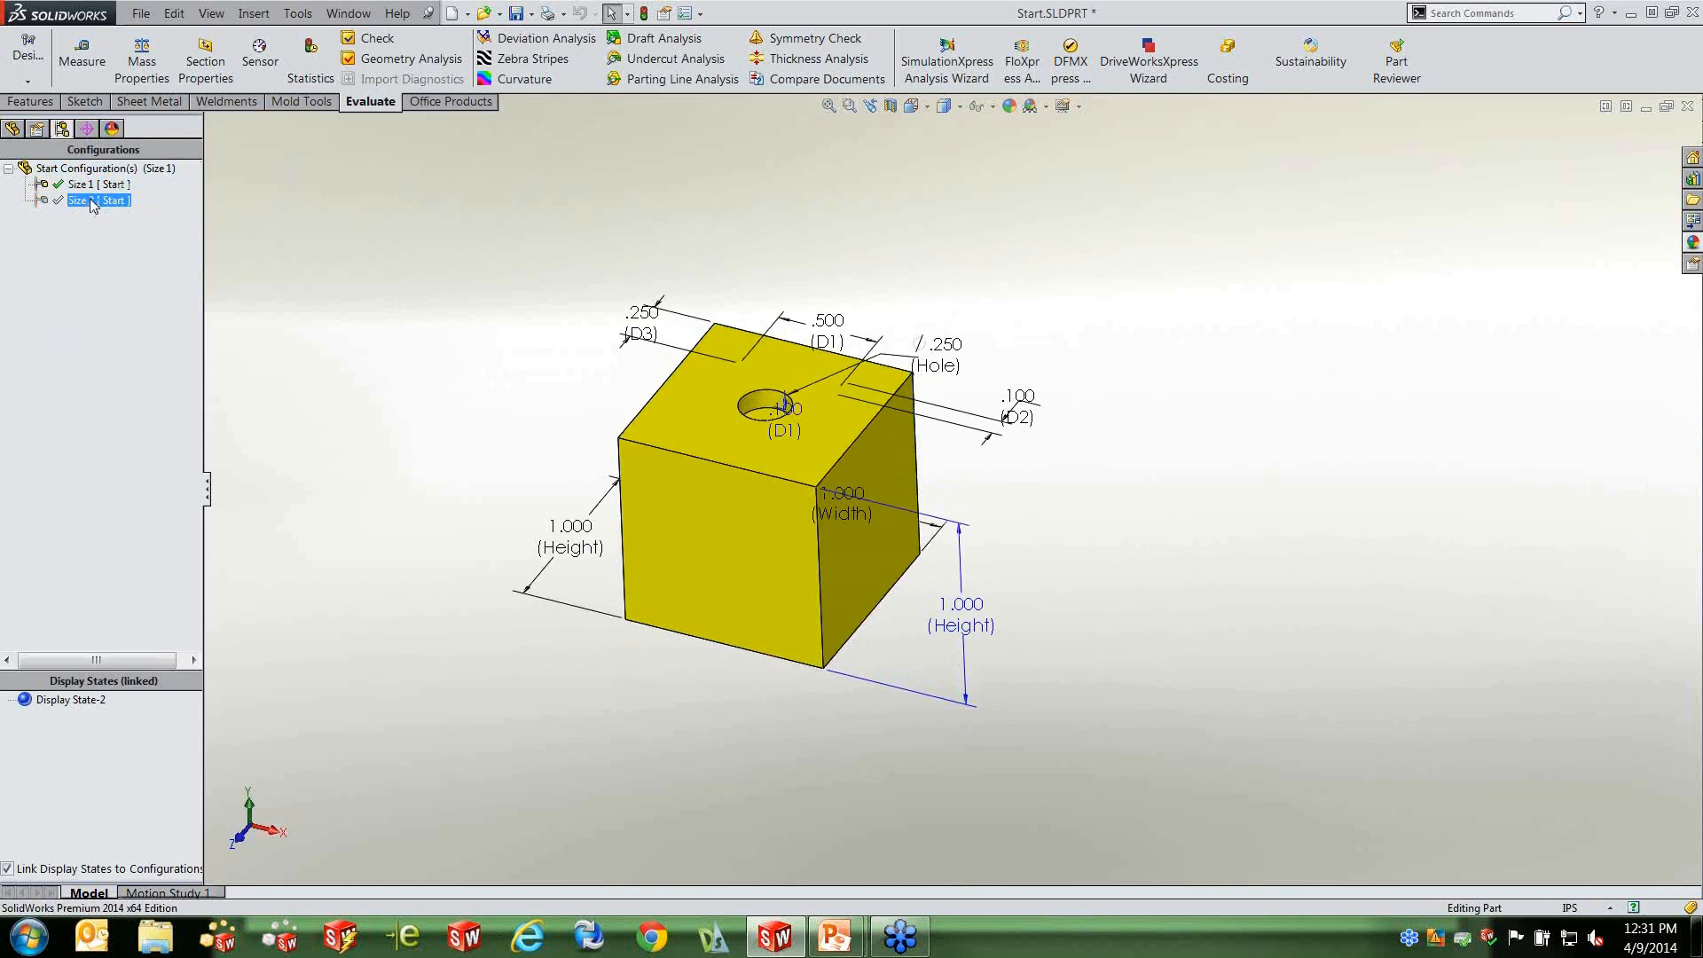
right_click(97, 185)
click(146, 263)
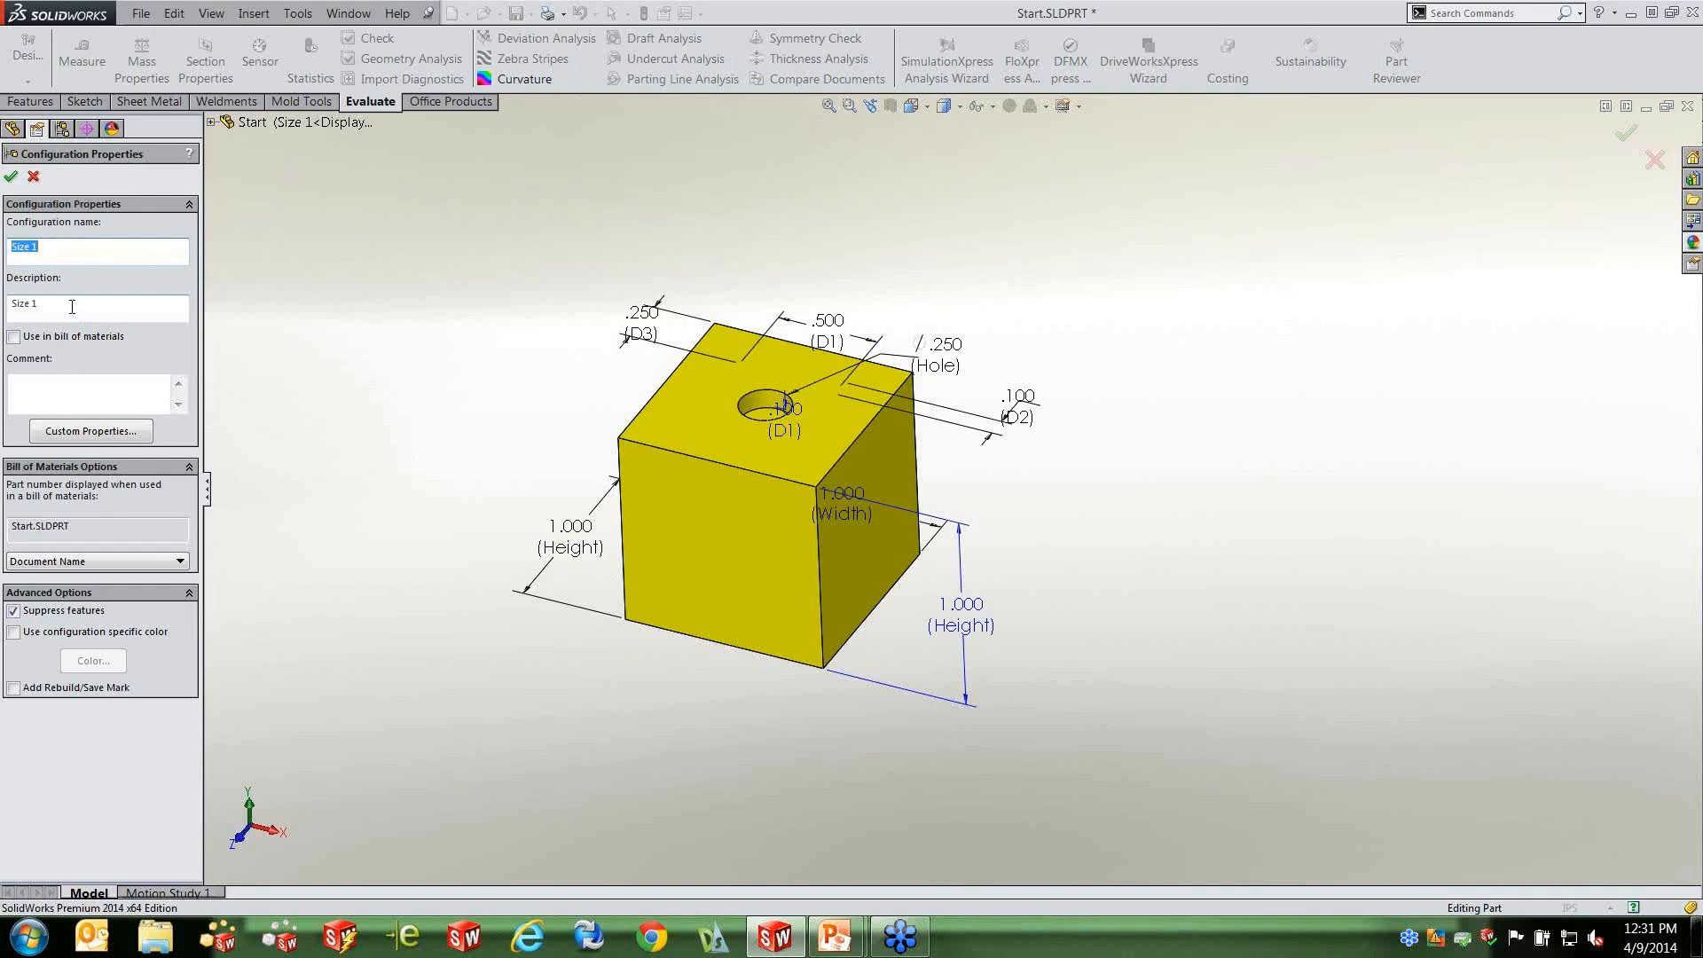
click(11, 175)
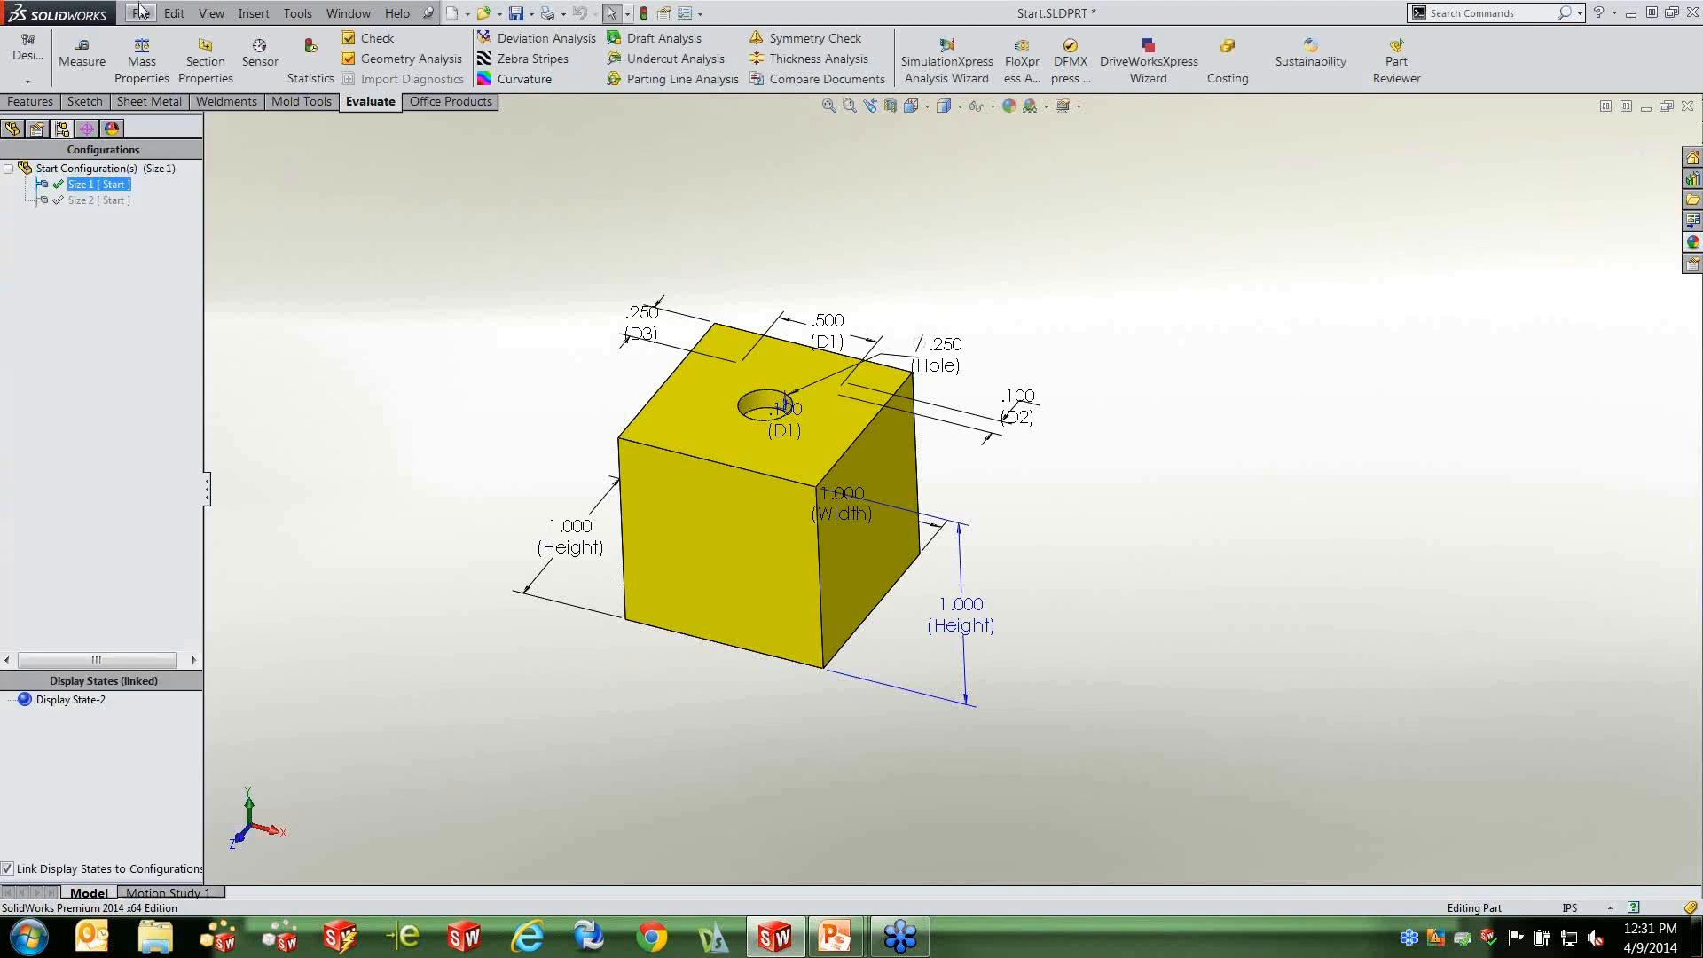
Add a configuration-specific StockSize text property to Size 1 in the file properties, with the value 12x 12 Stock.
click(140, 12)
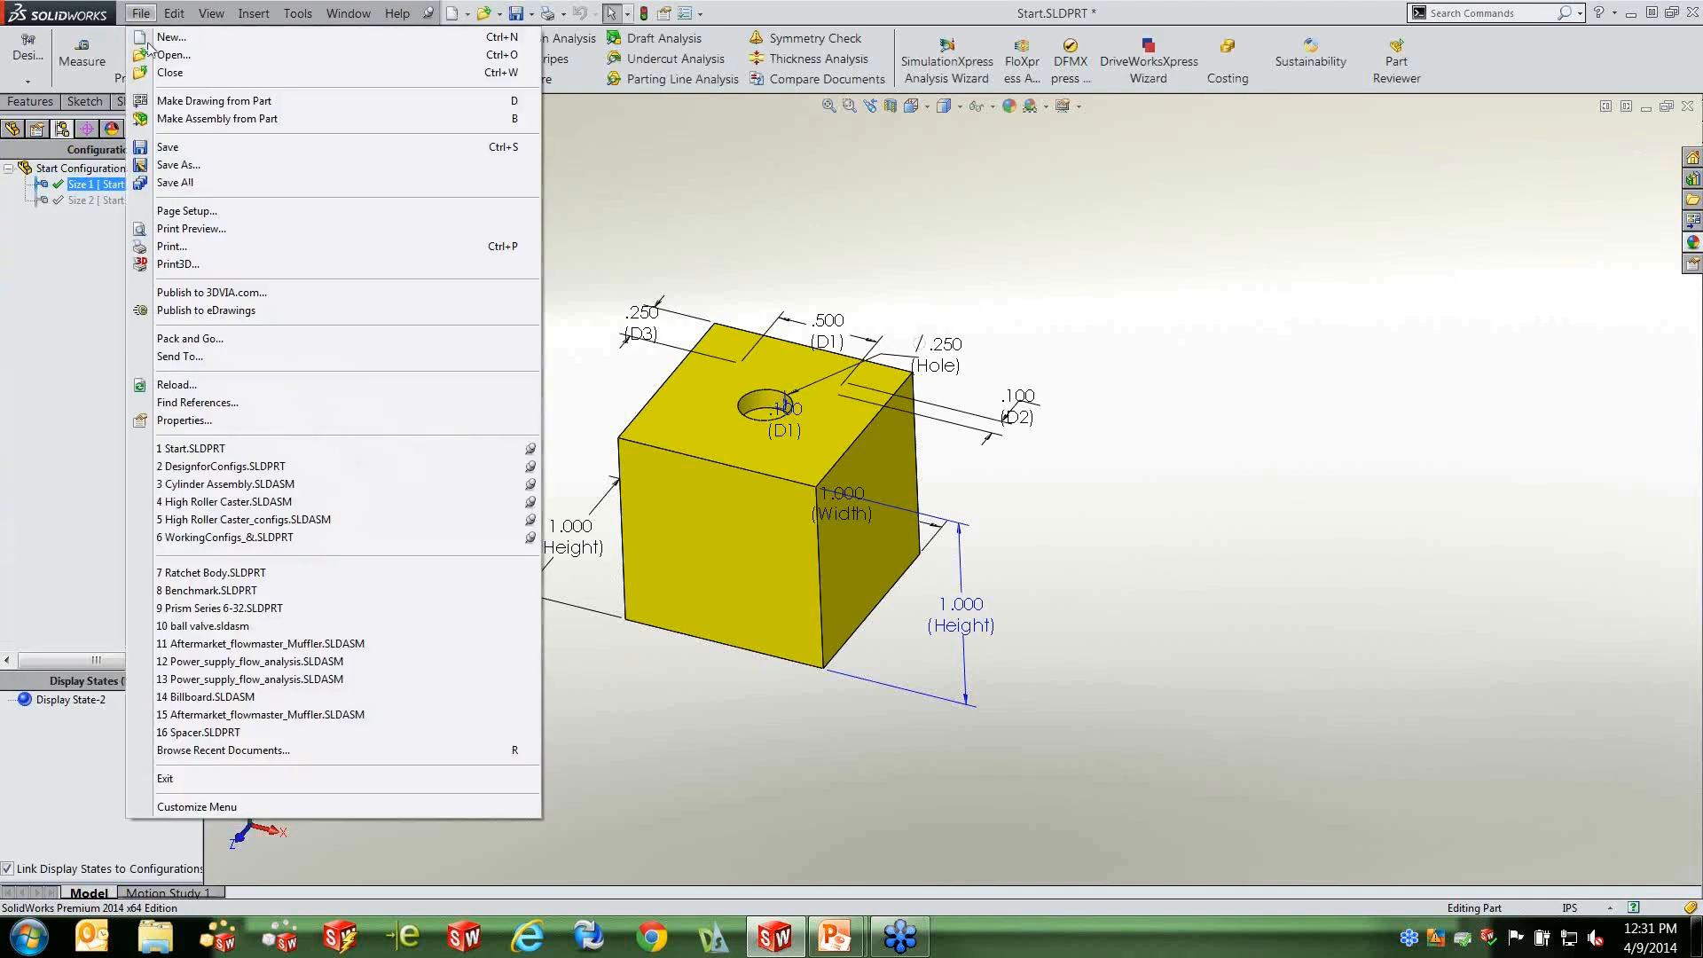
click(213, 420)
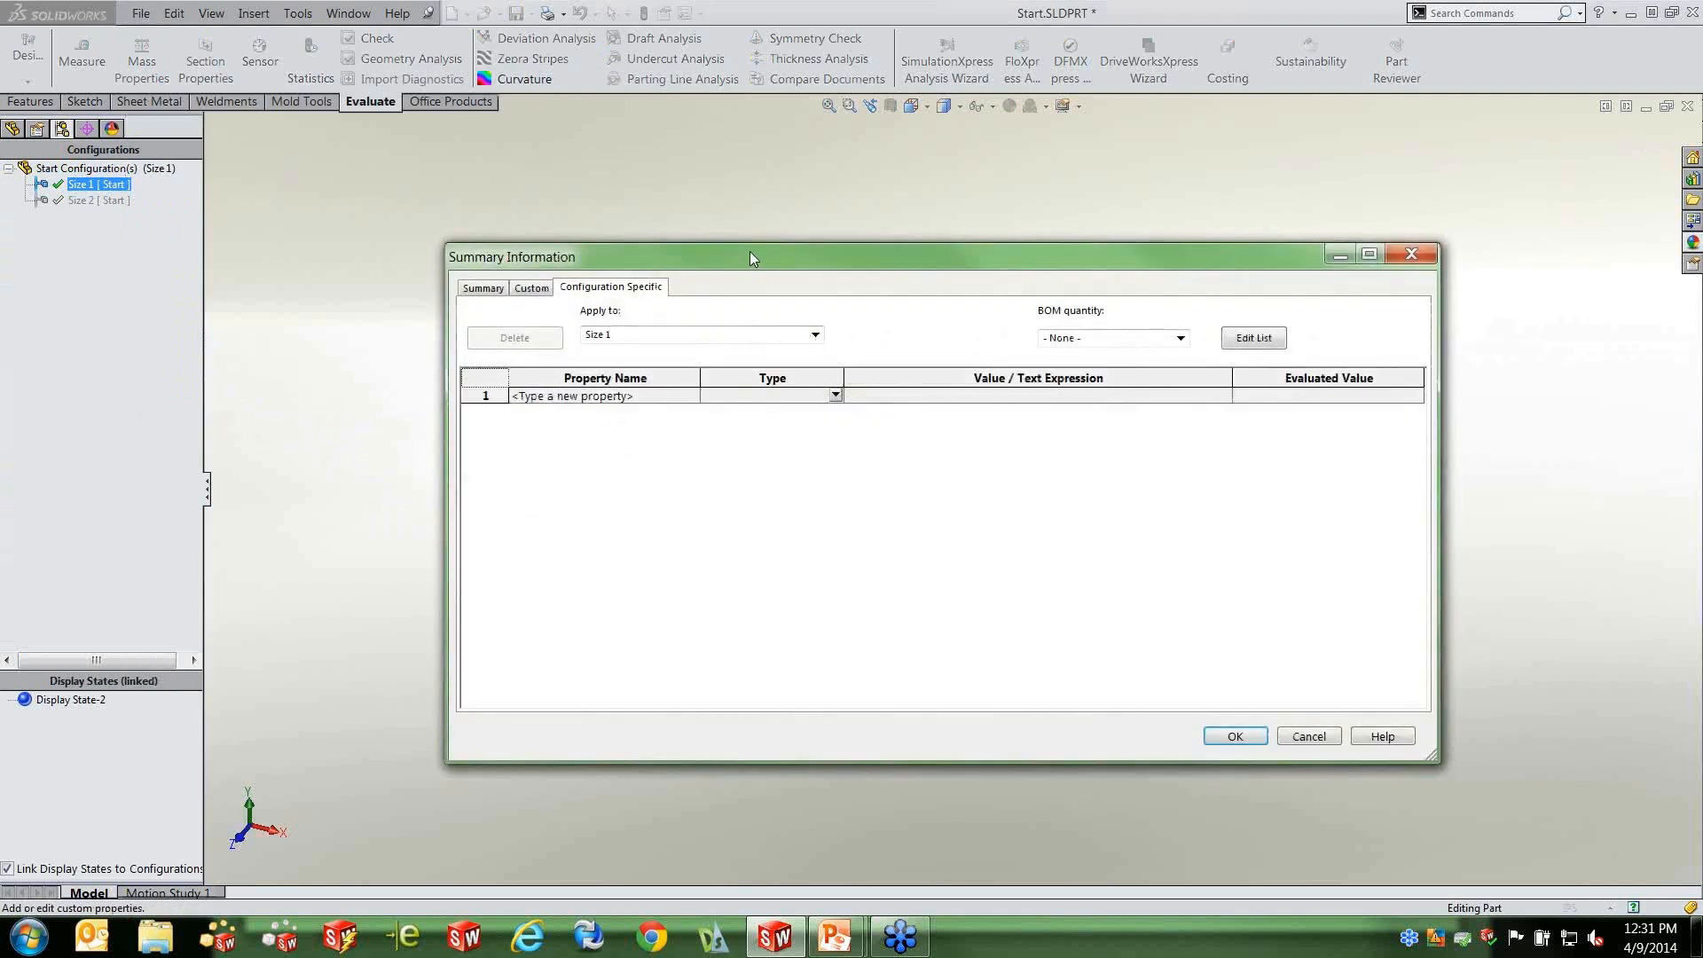
drag(751, 257, 610, 171)
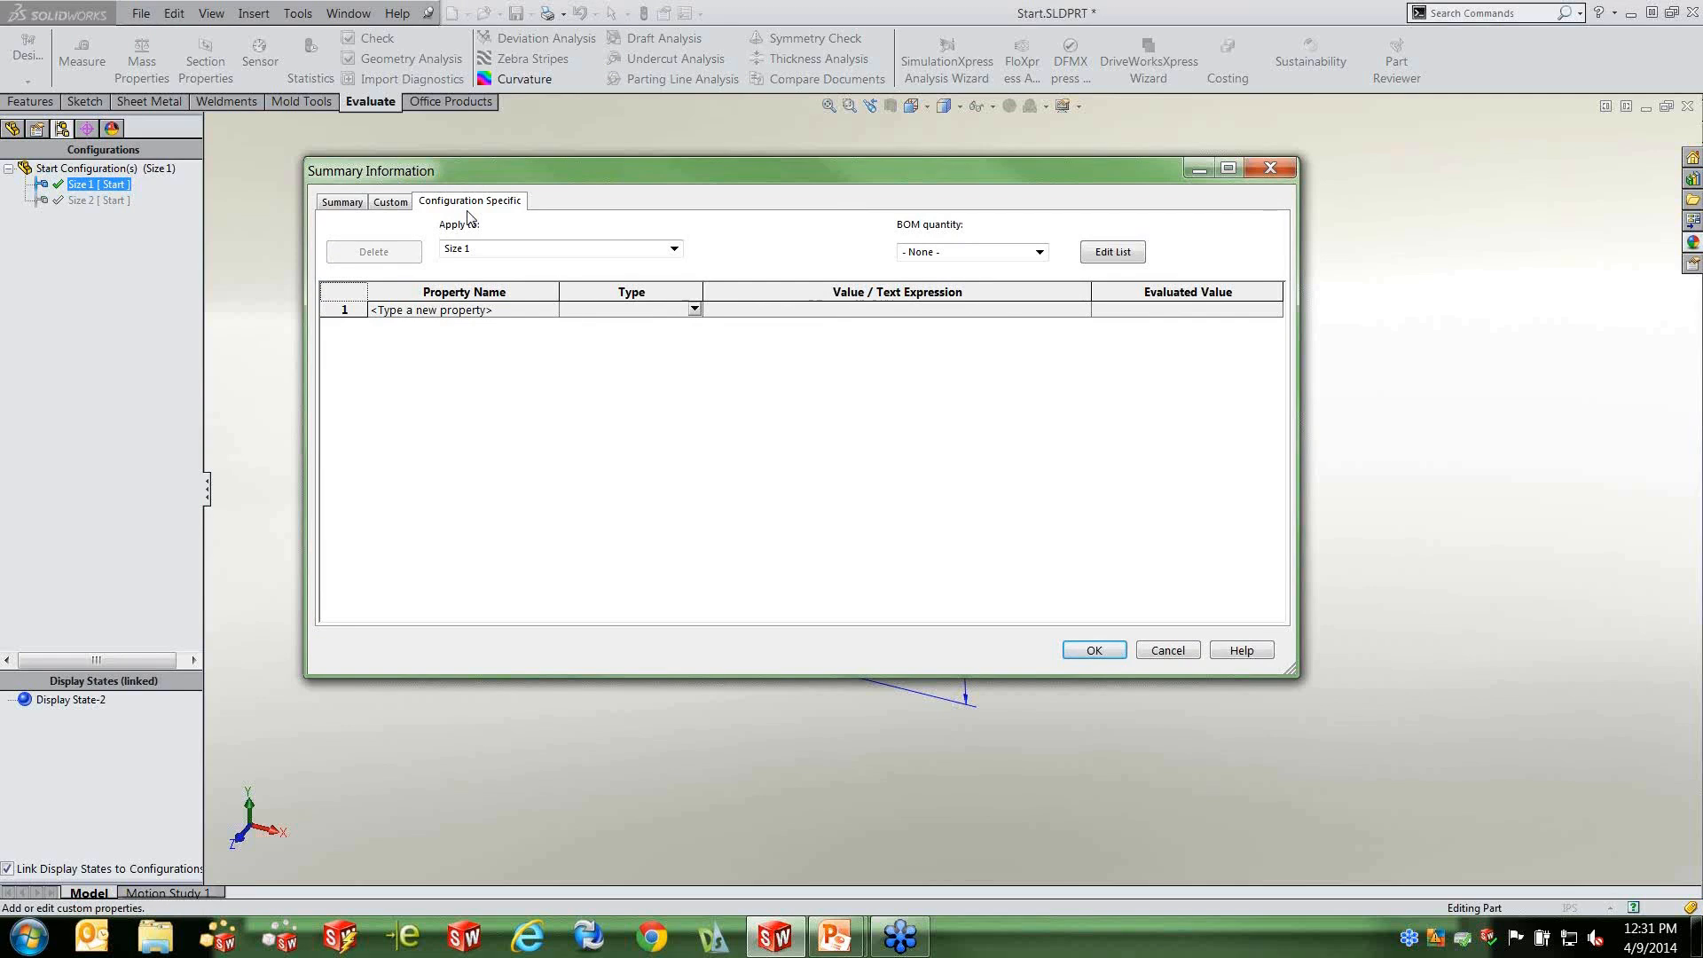
click(530, 309)
click(551, 309)
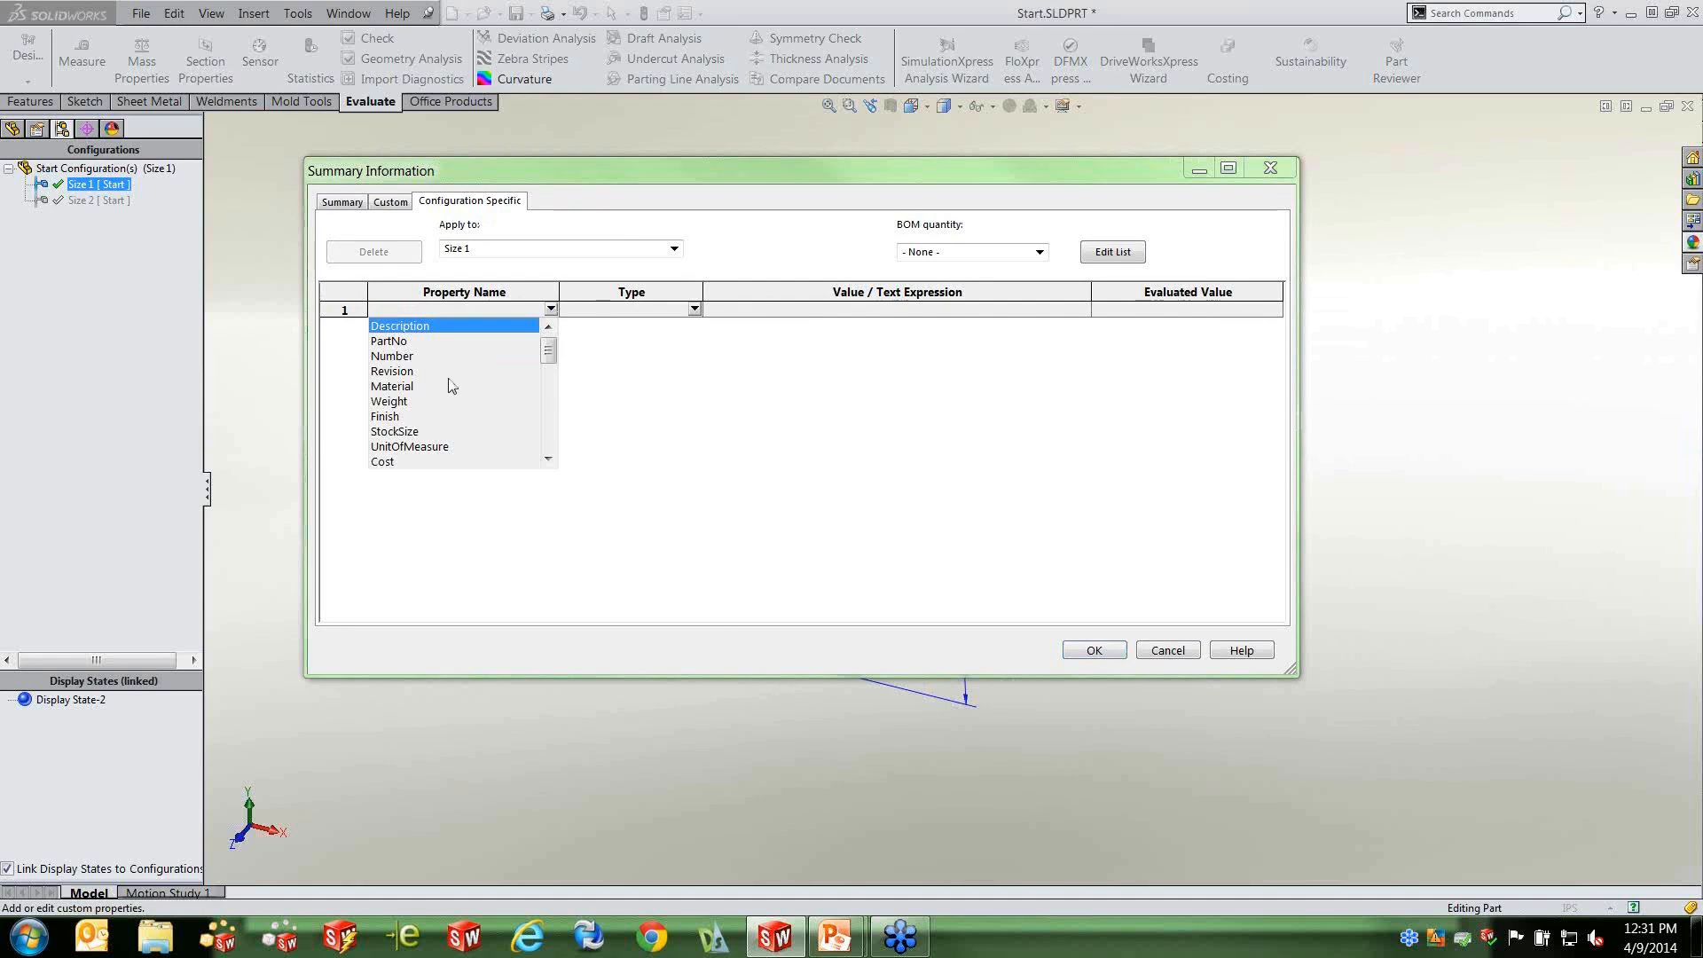
click(413, 432)
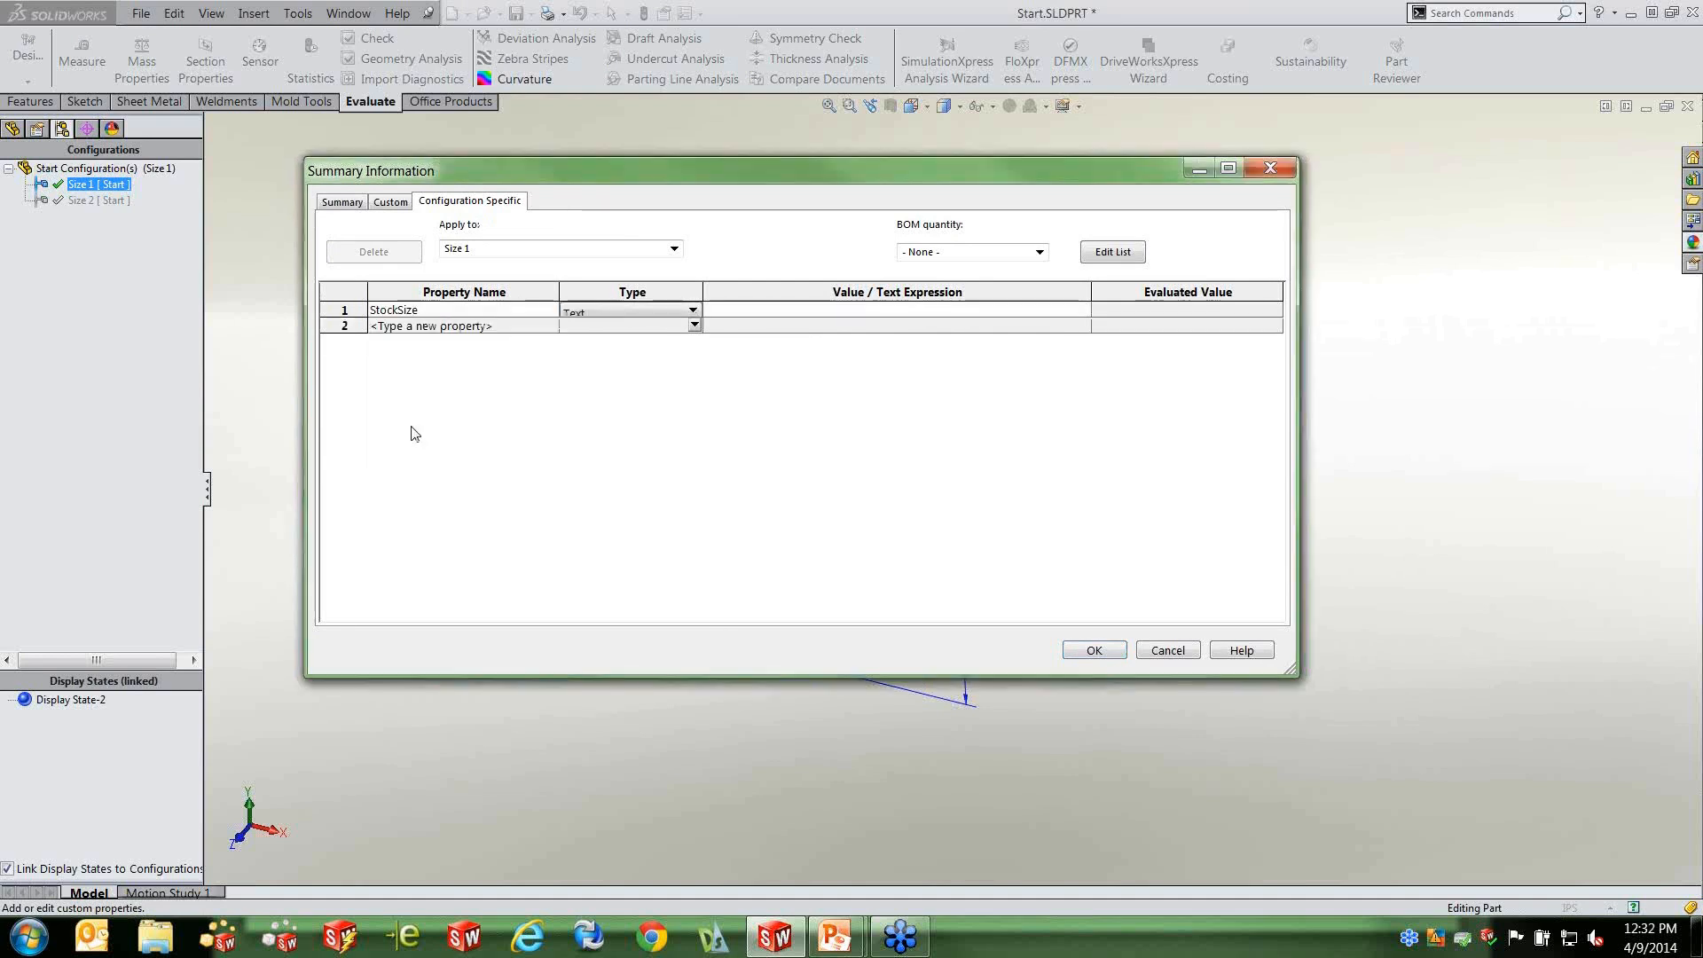
click(783, 312)
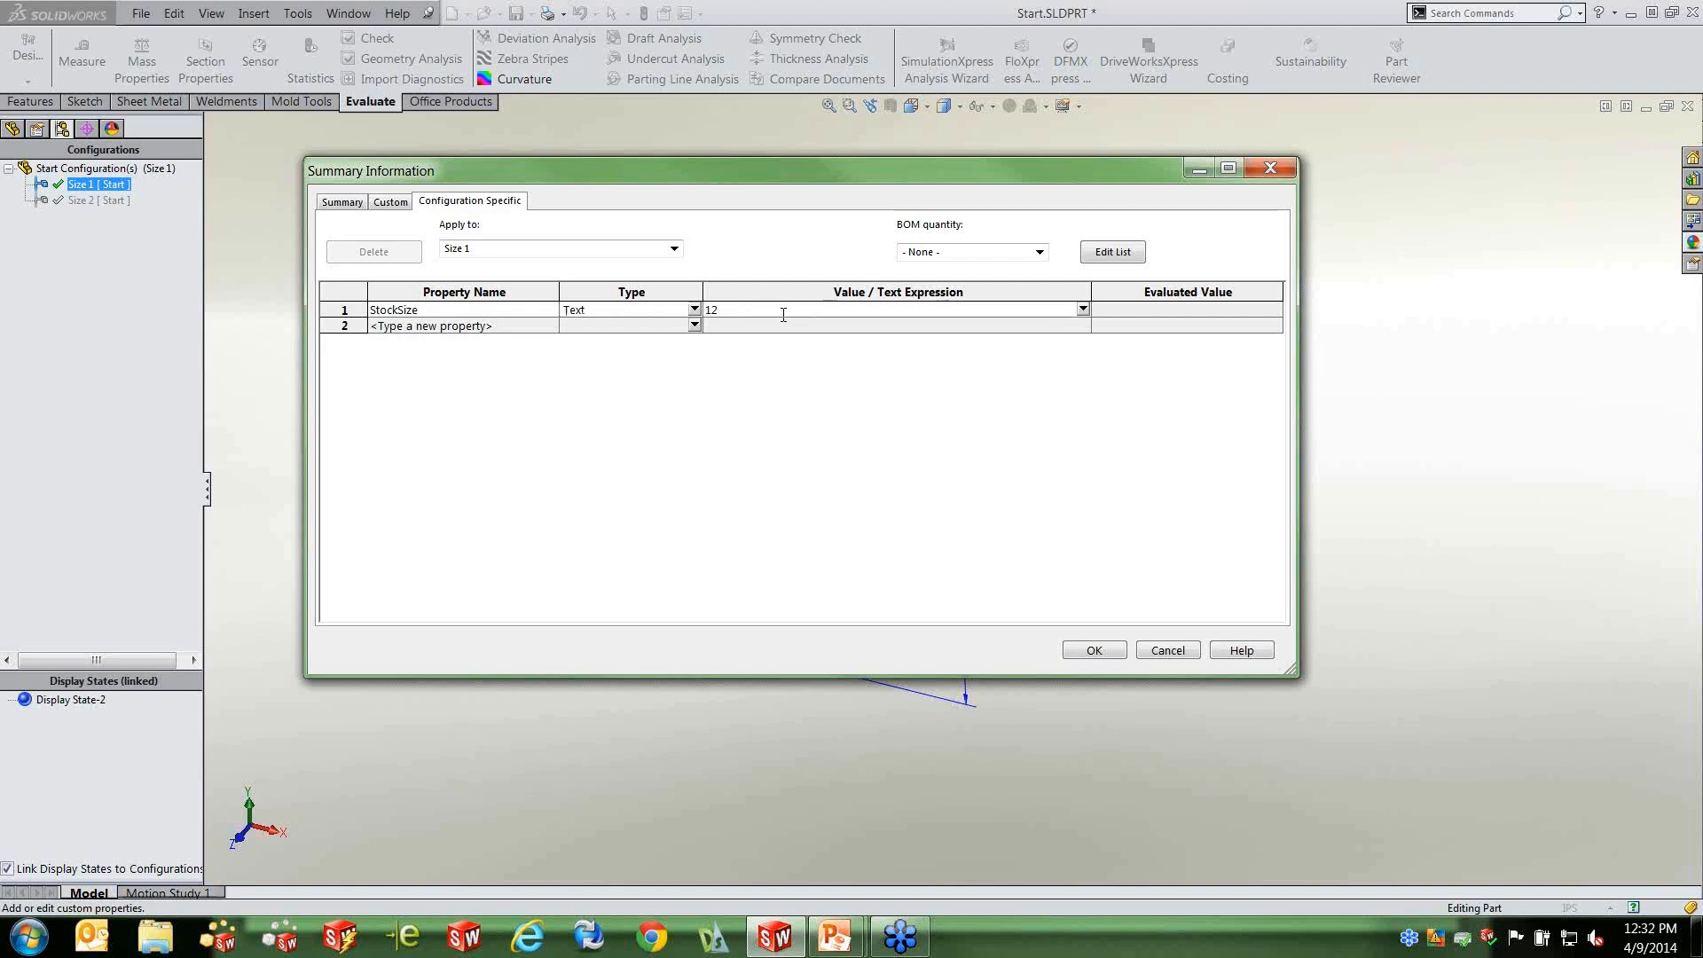
mouse_move(870, 177)
mouse_down()
mouse_move(983, 584)
mouse_move(841, 190)
mouse_up()
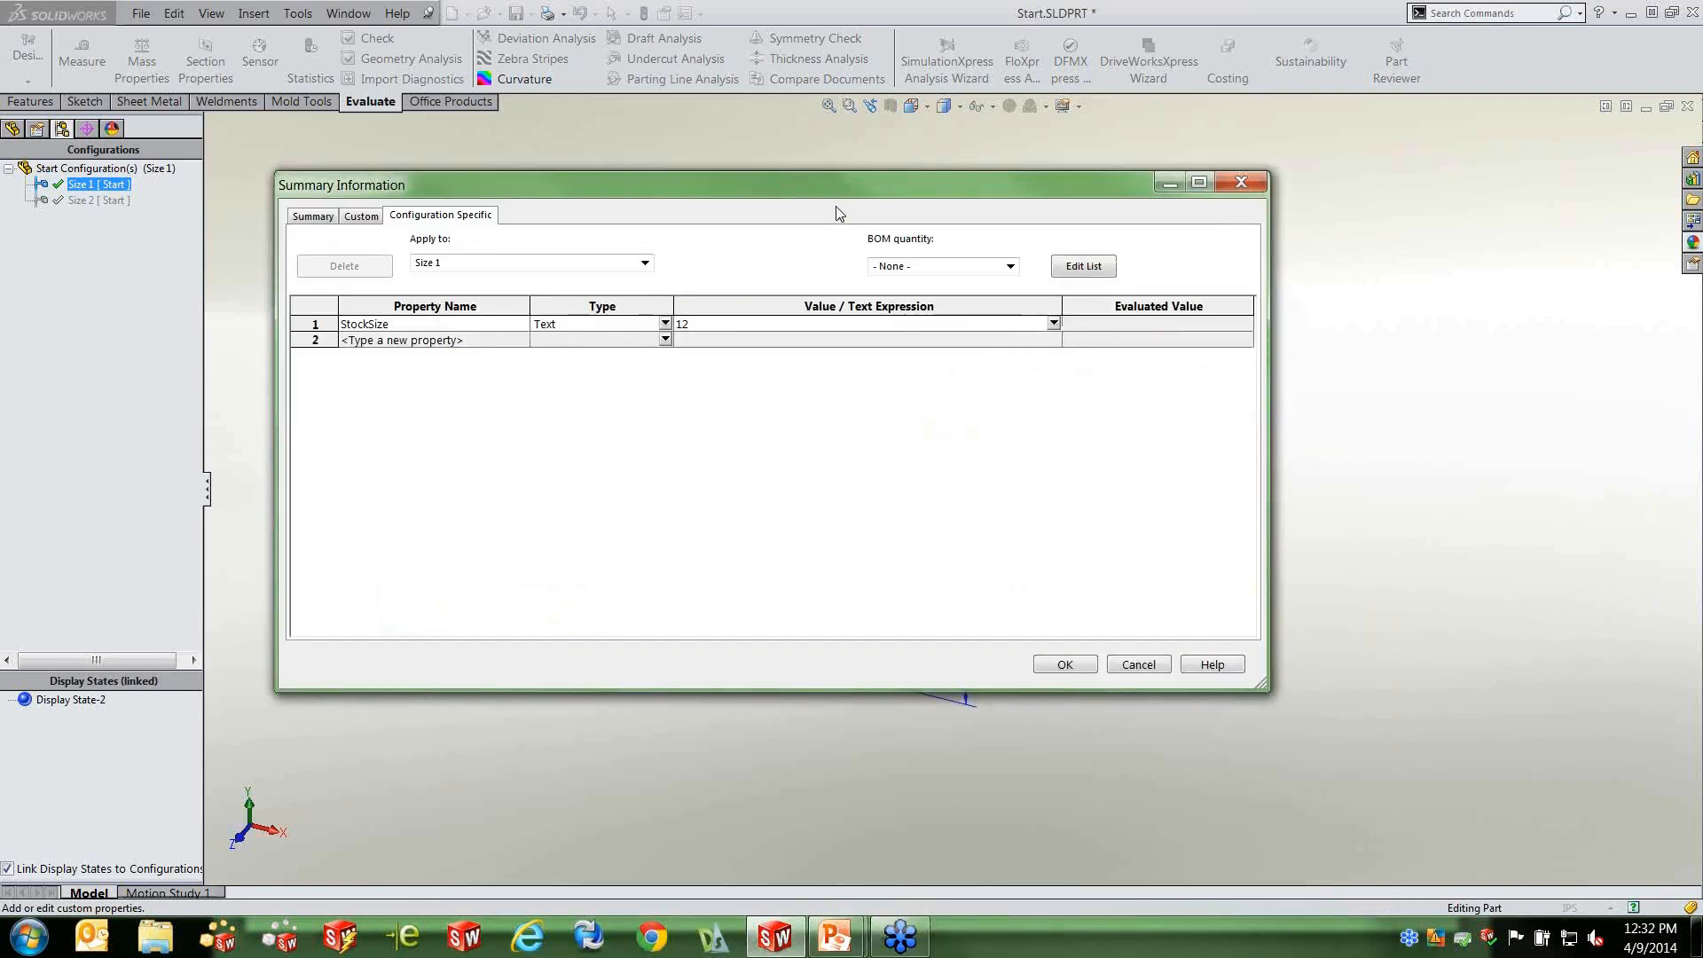
text(12 Stock)
click(1127, 324)
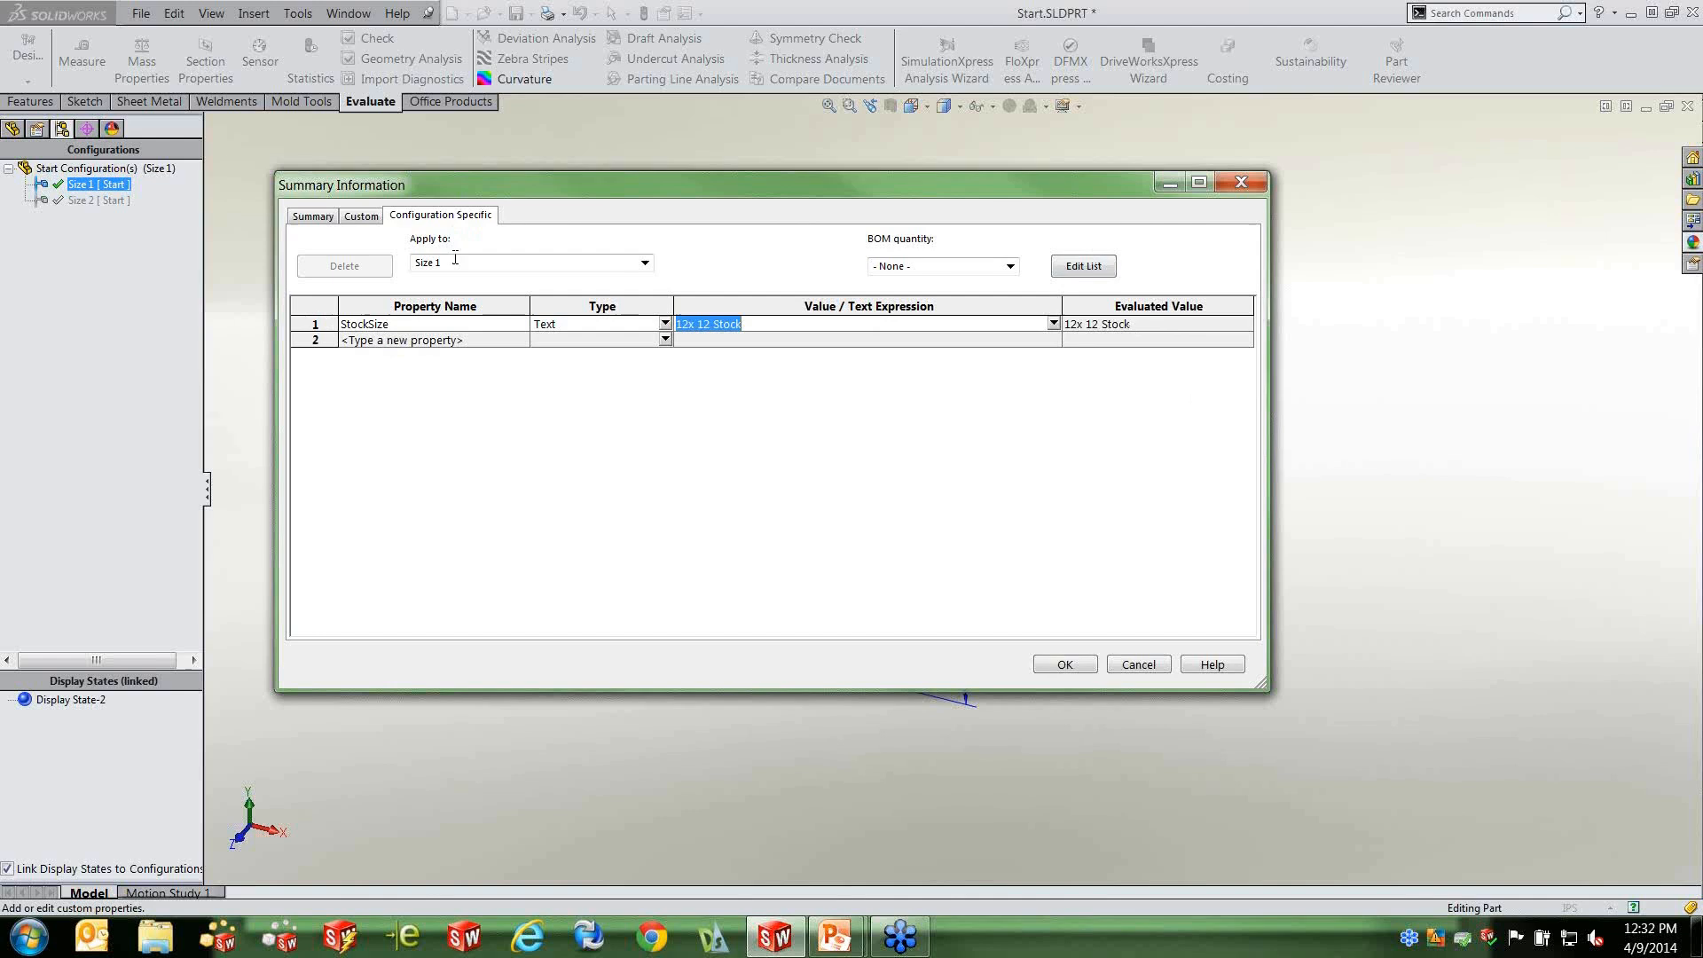
Review the configurations the property can apply to and the file-wide custom properties, and accept the file properties.
click(645, 263)
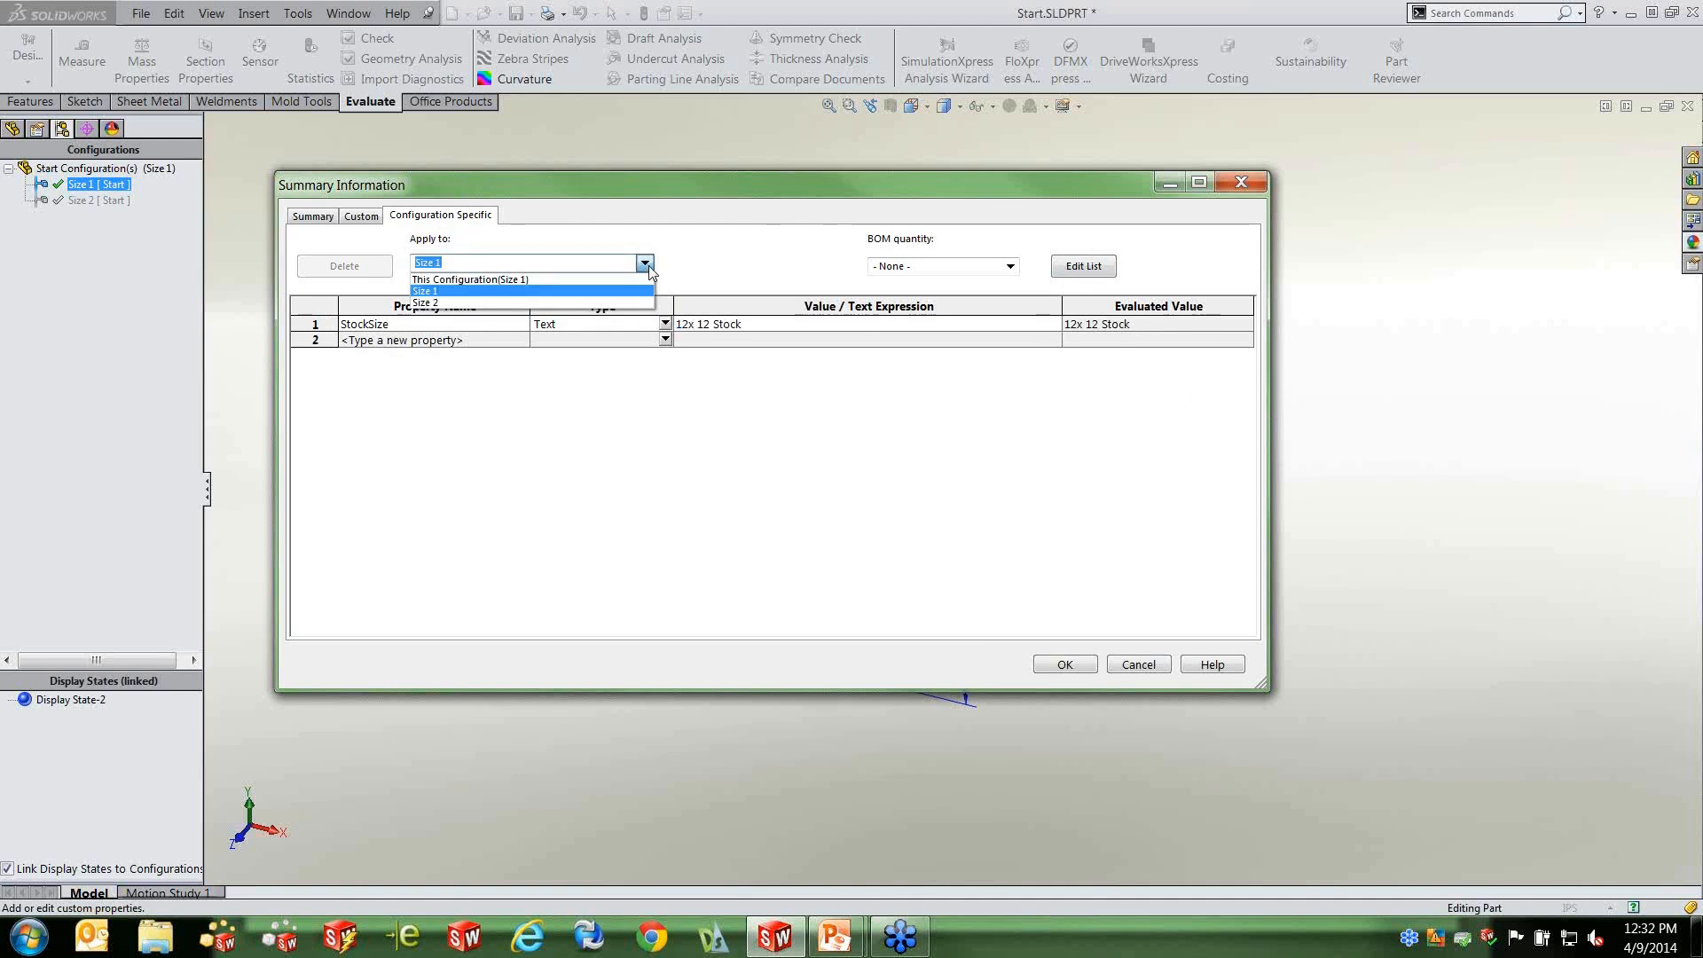
click(710, 259)
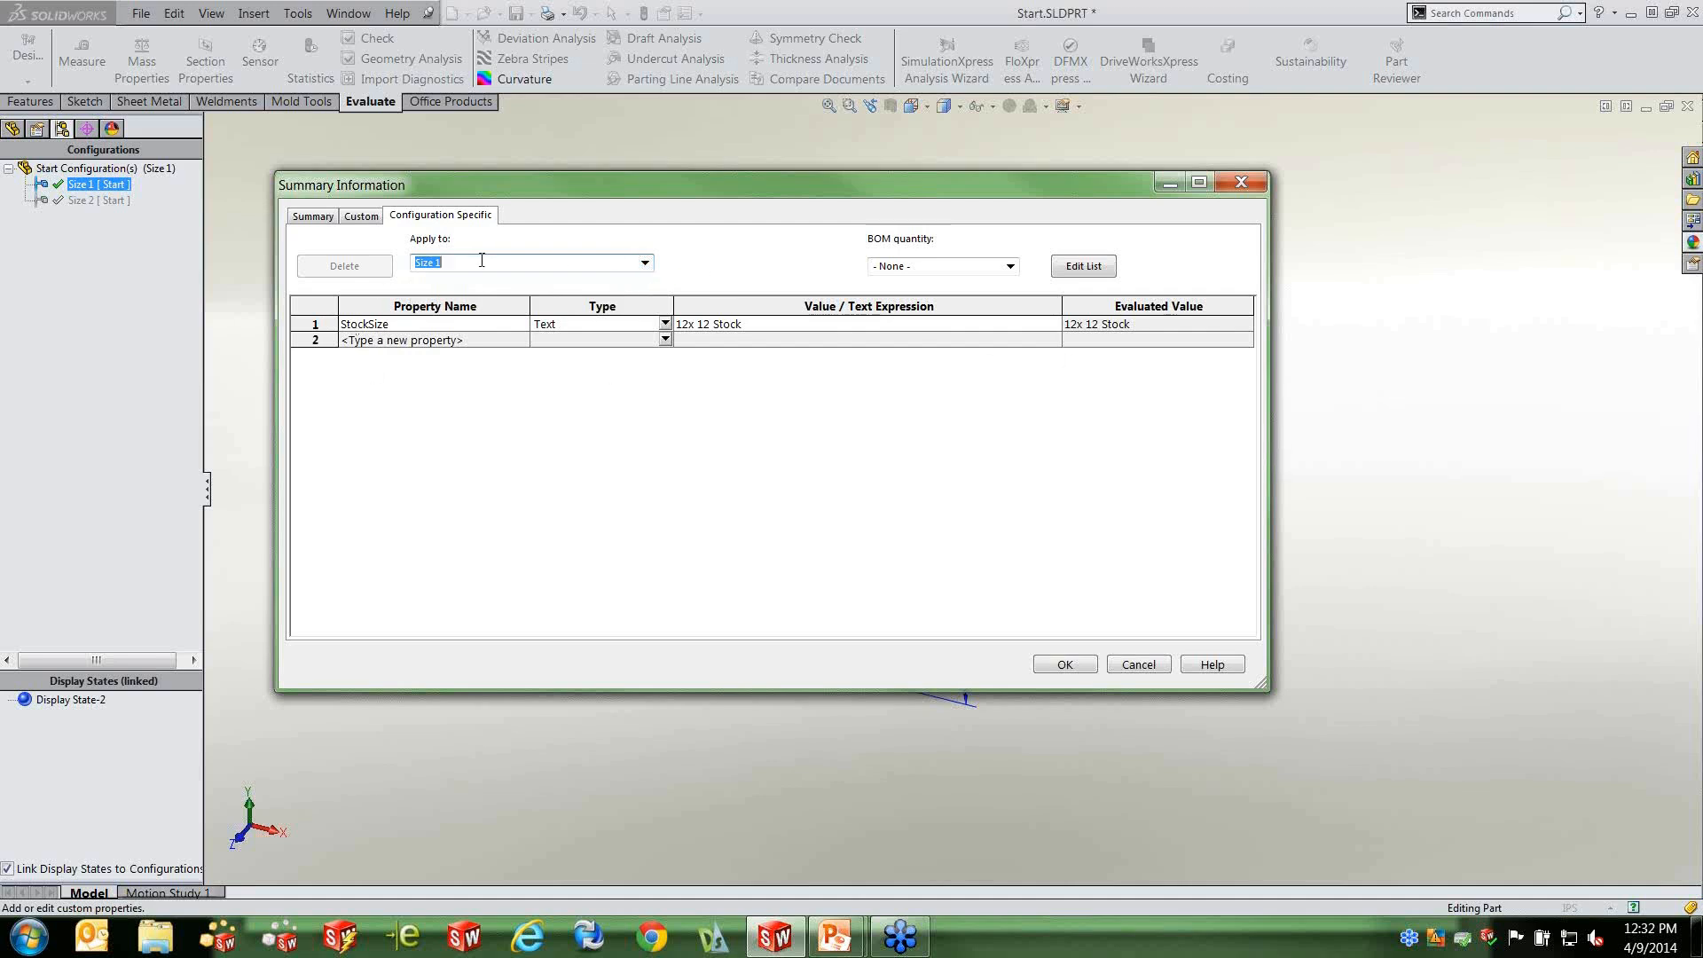
click(361, 218)
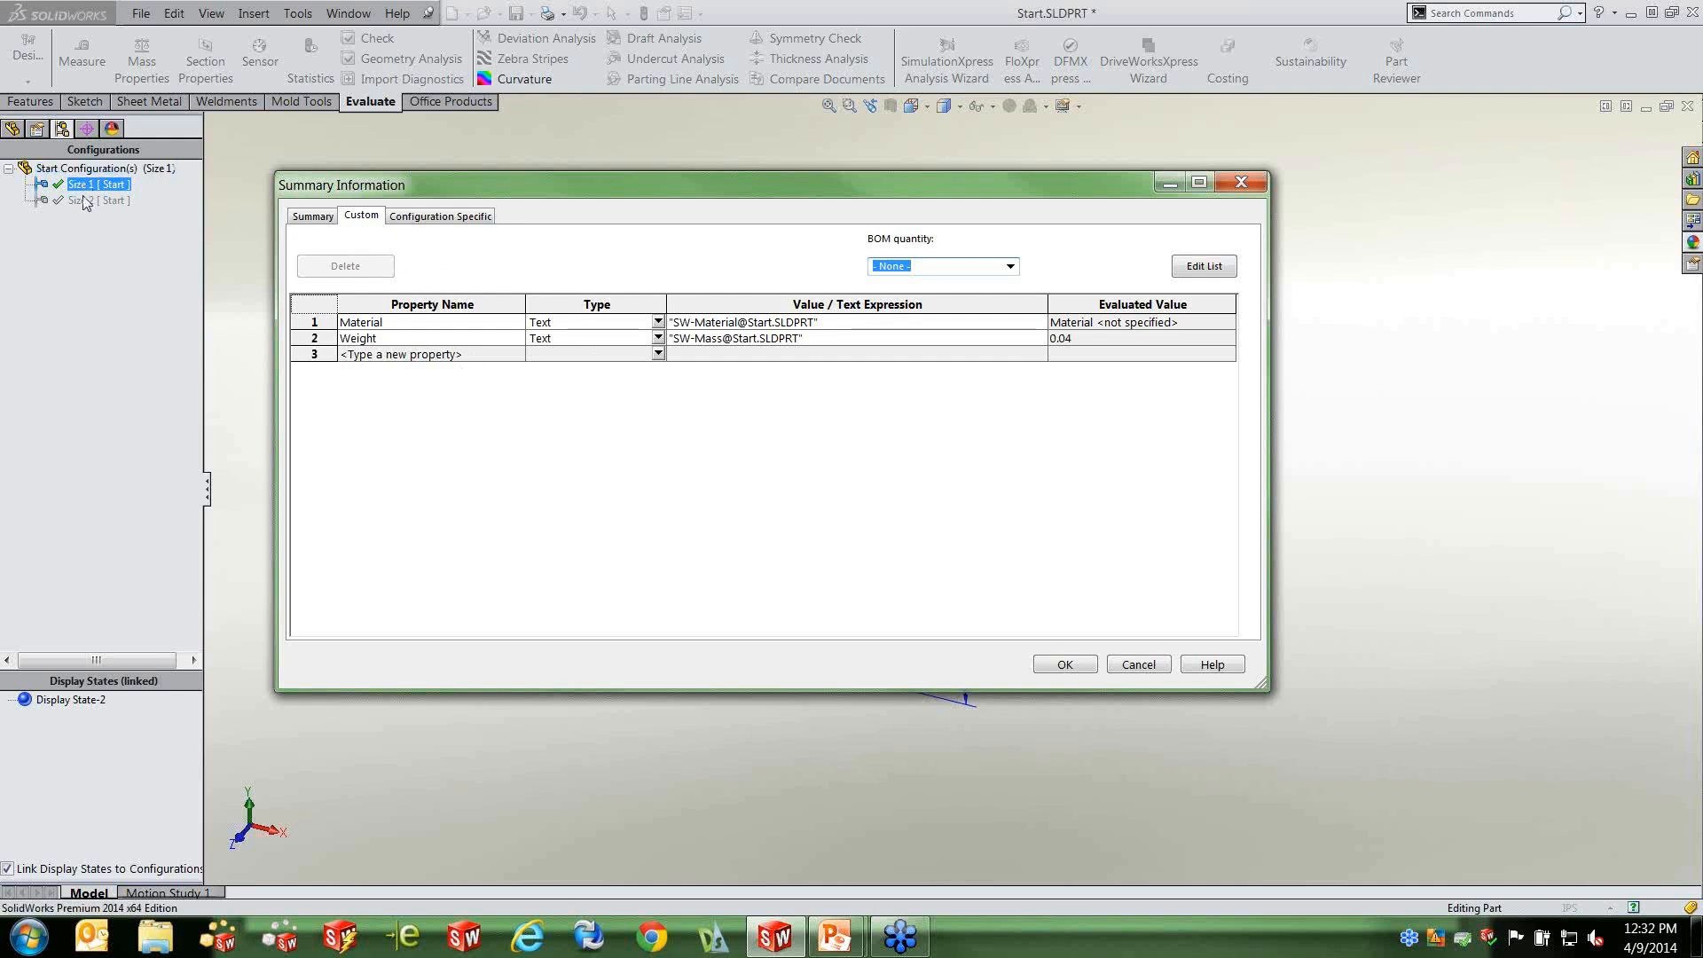
click(450, 216)
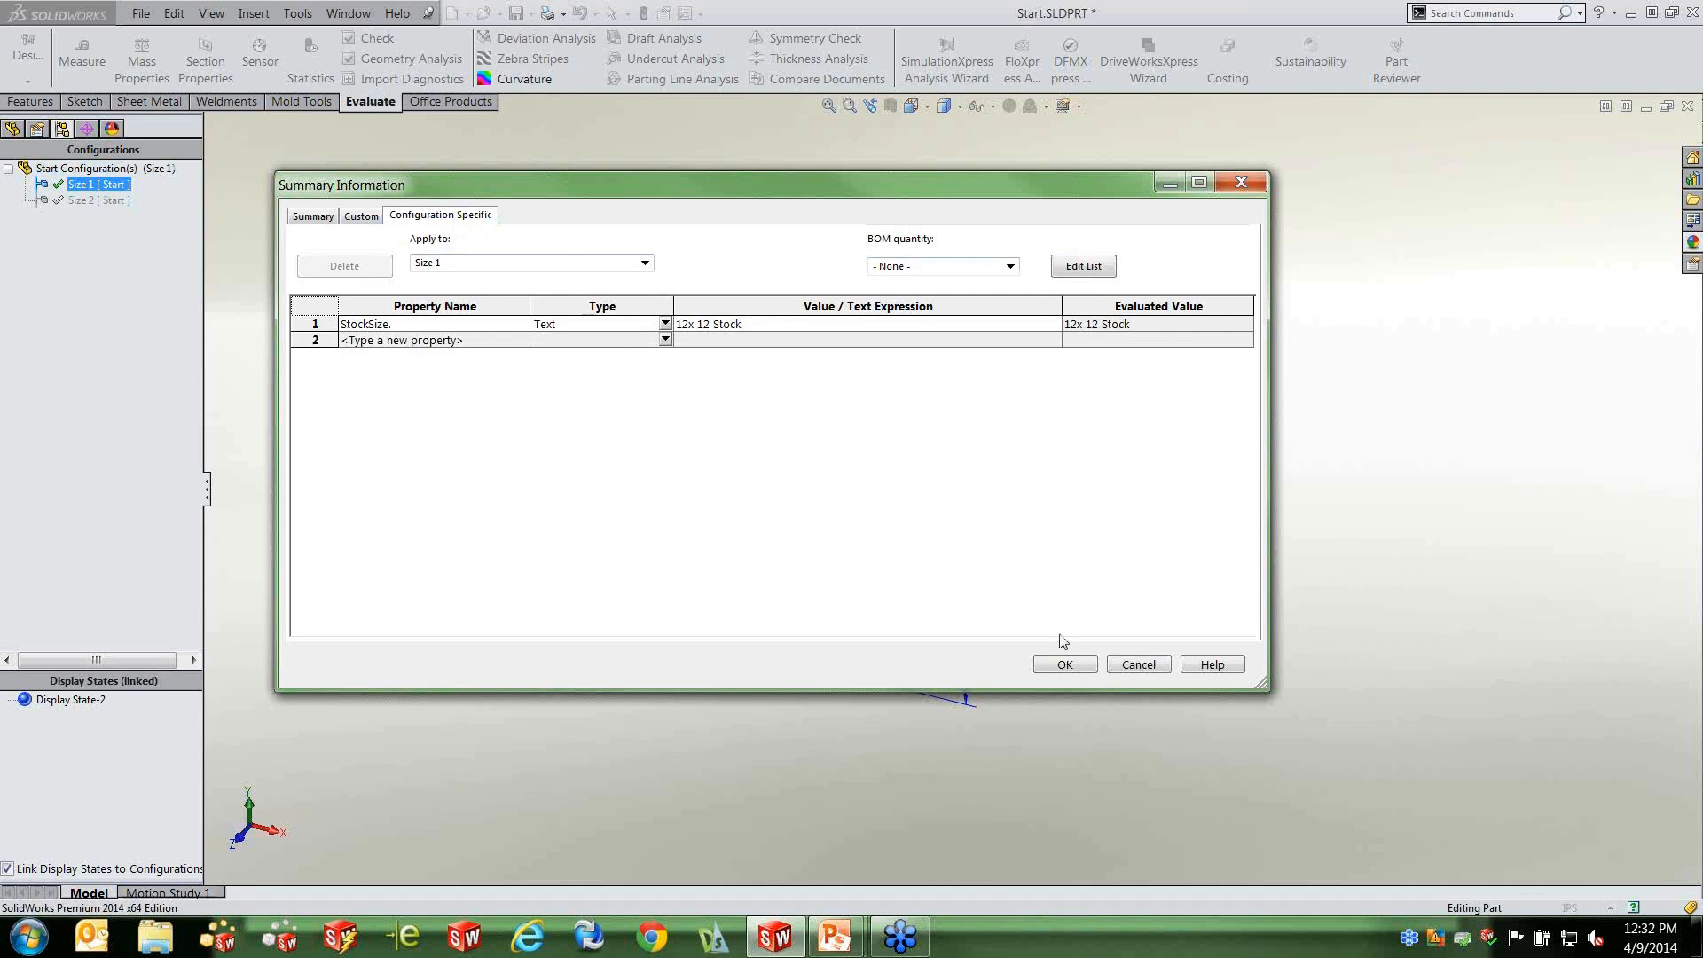
click(1068, 665)
click(272, 295)
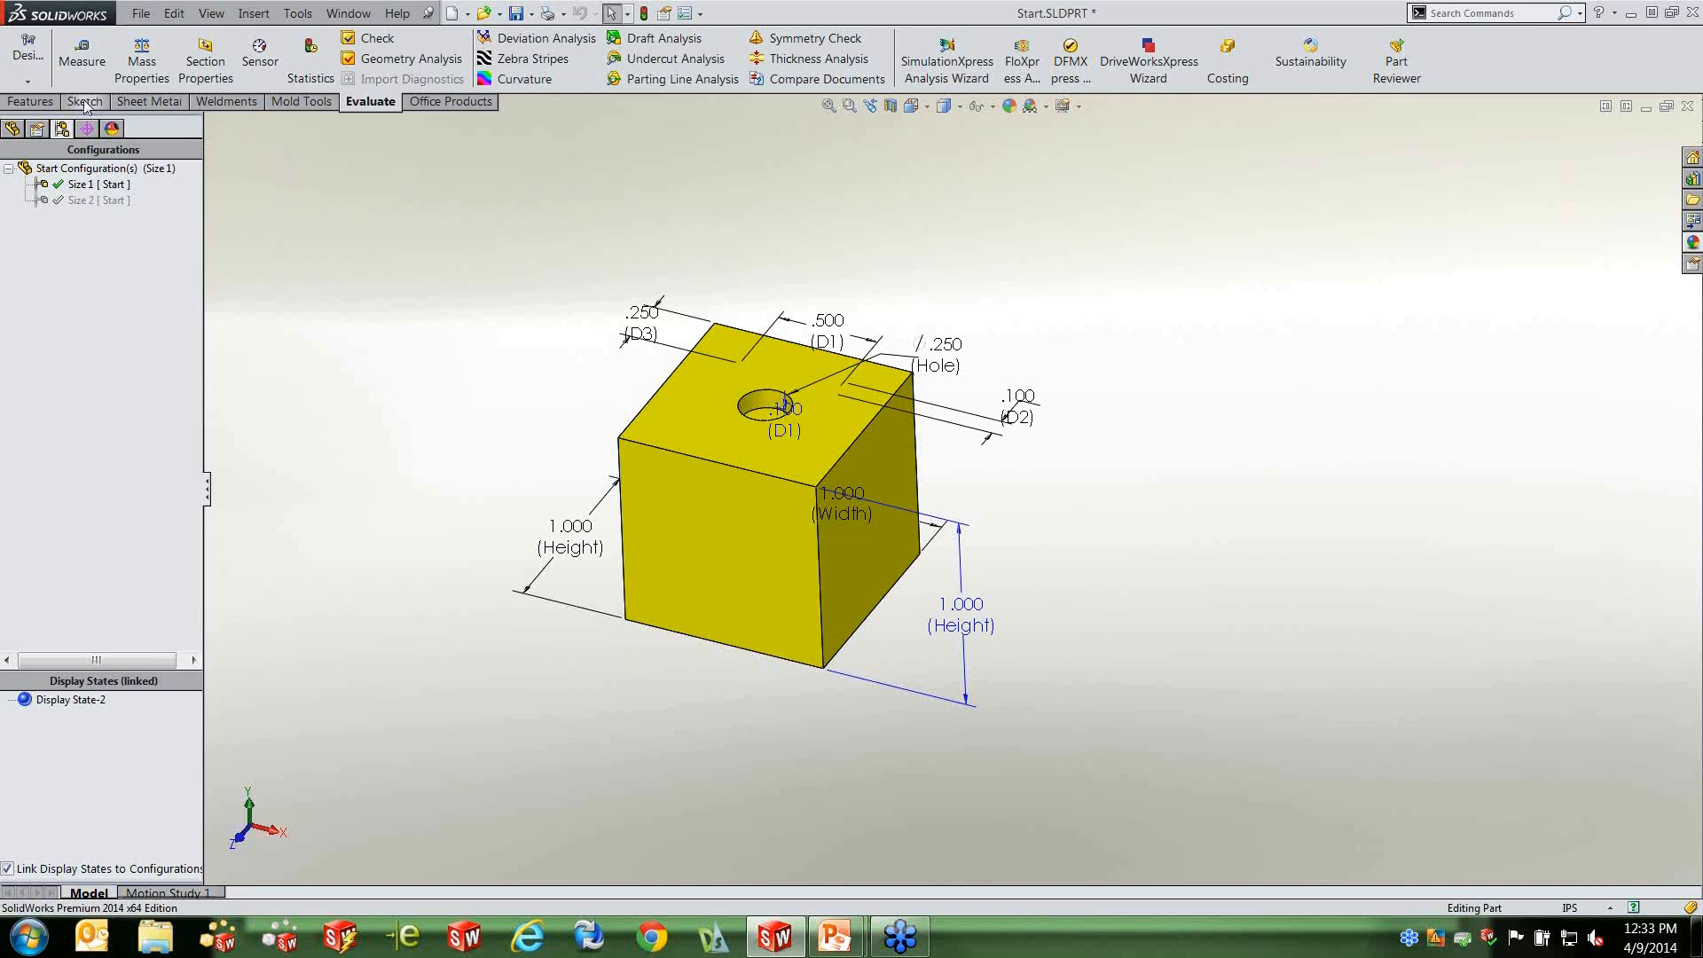
Add a Hole Wizard counterbore for an ANSI Inch #8 Binding Head Screw, Normal fit and Blind, near the centre of the block's front face.
click(31, 101)
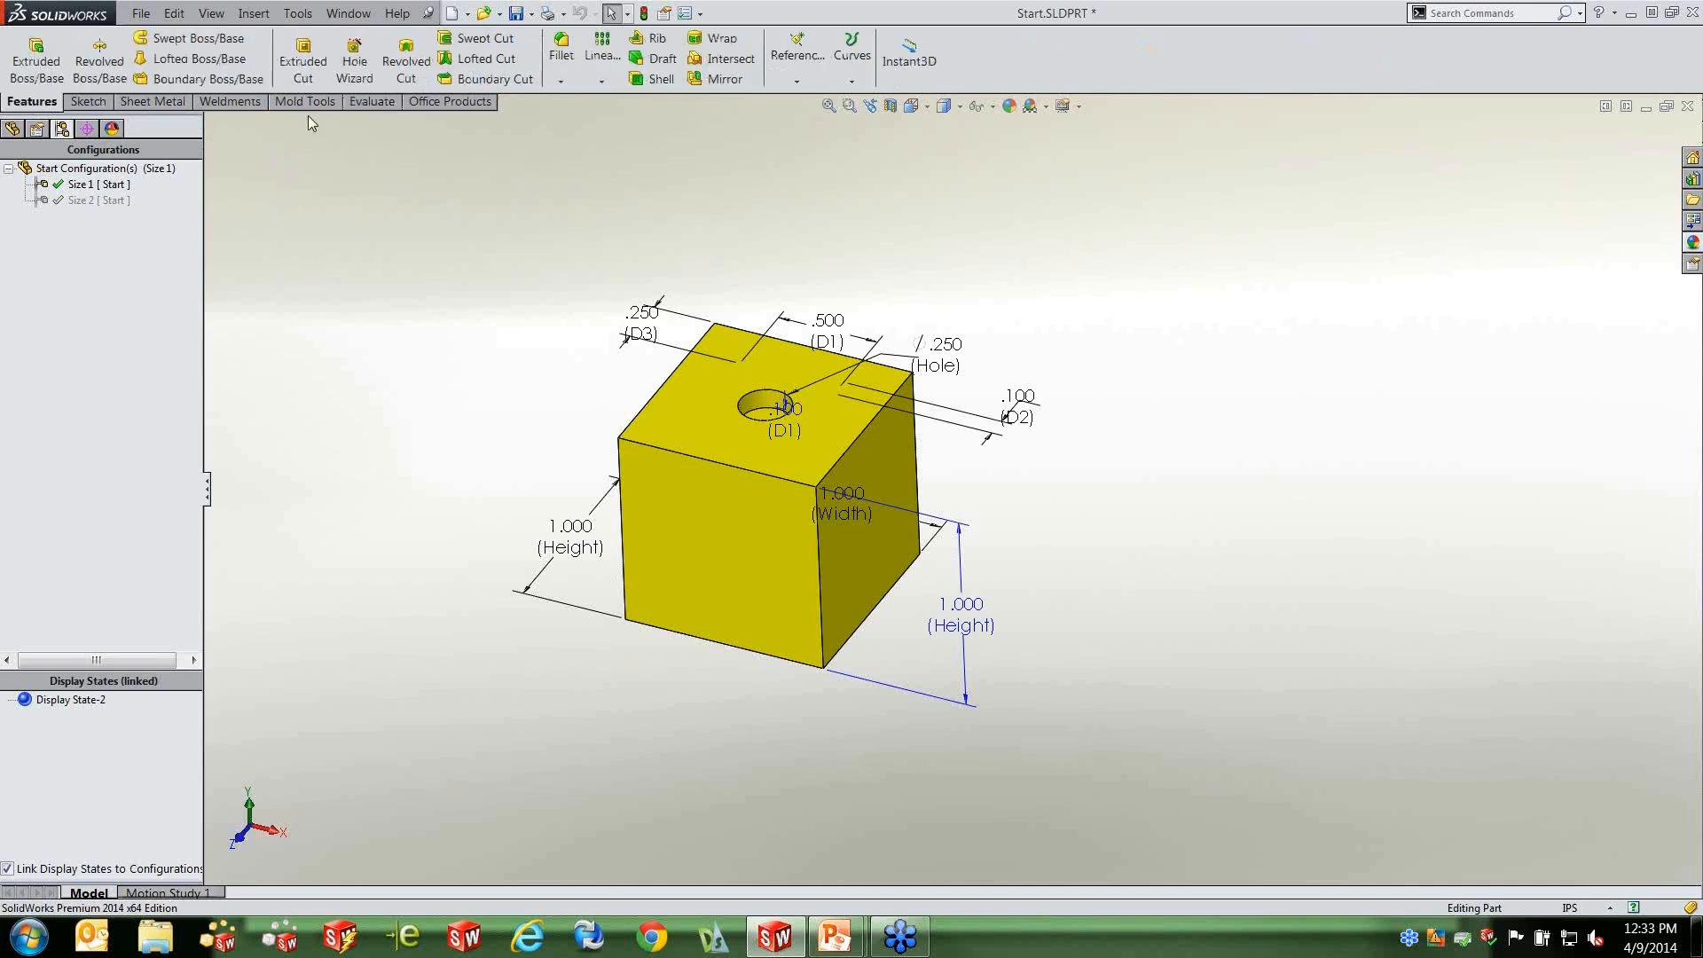
click(354, 61)
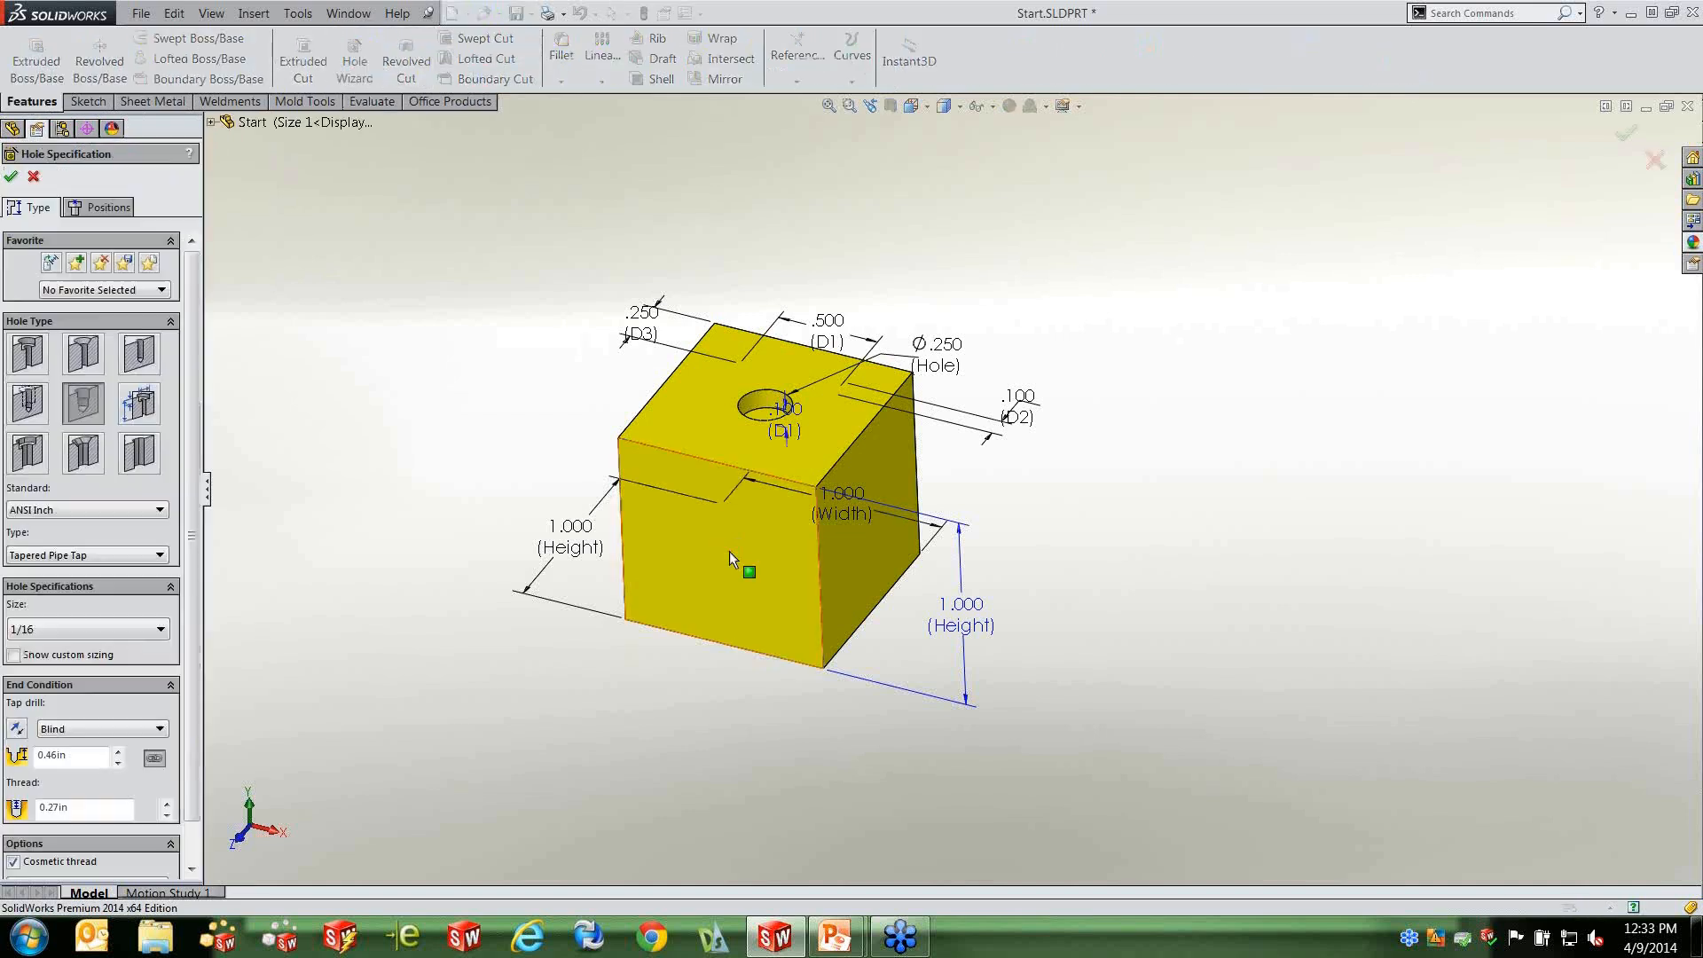
click(26, 353)
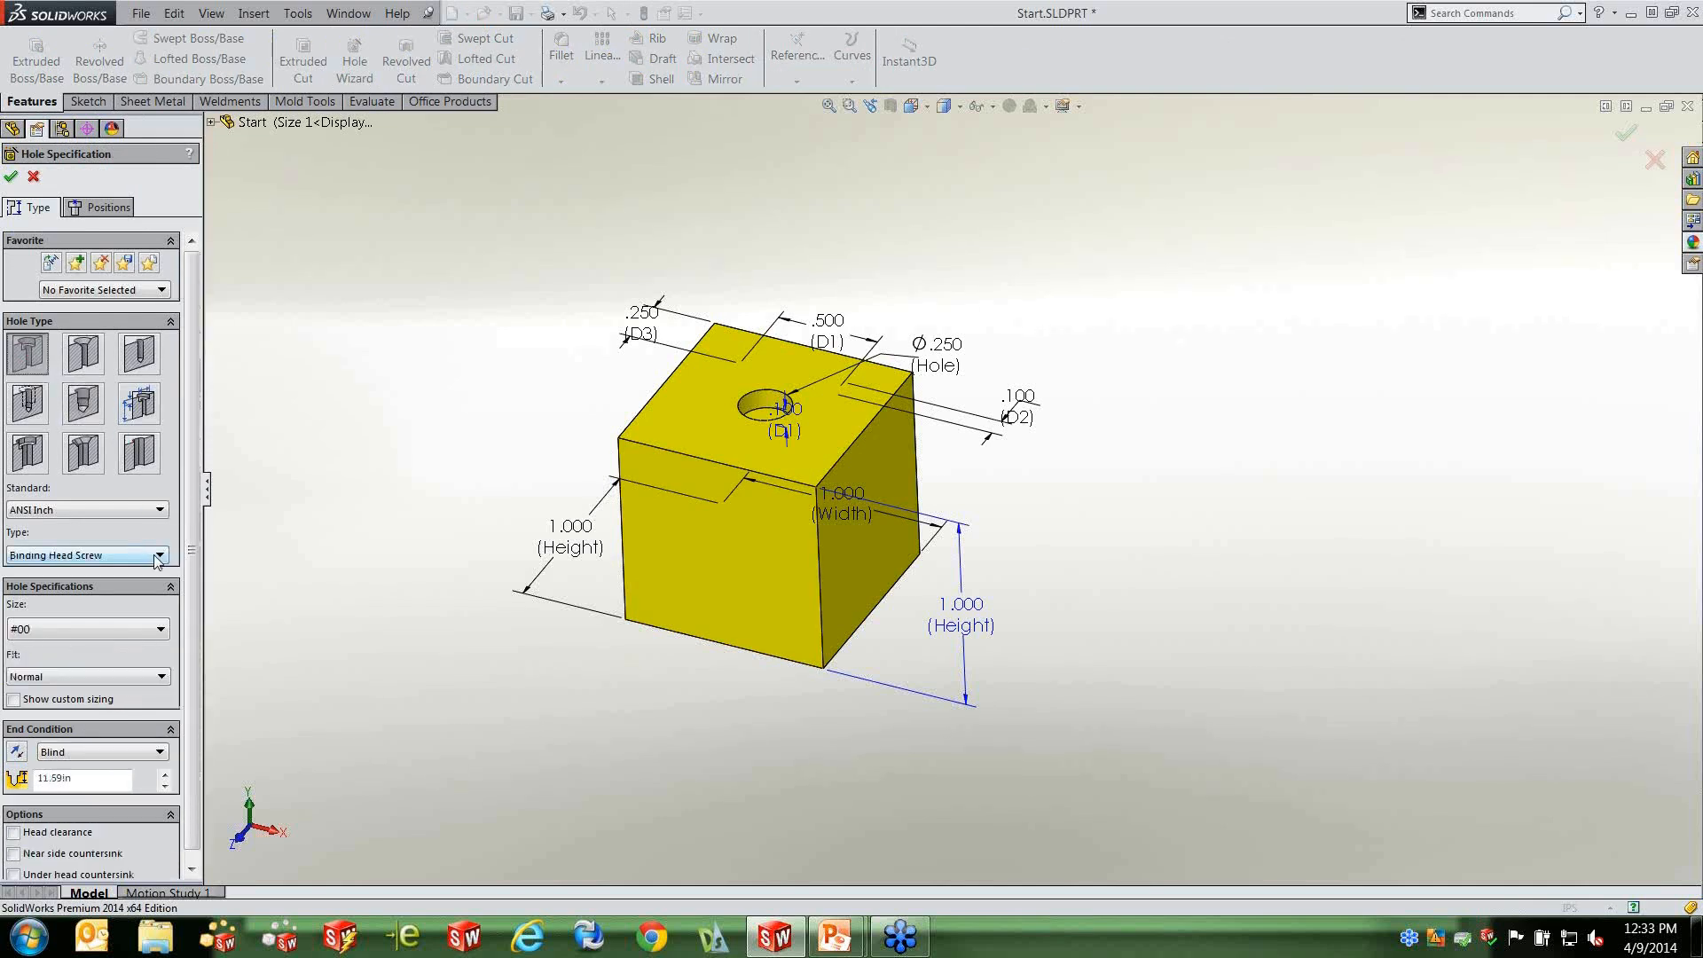
click(160, 629)
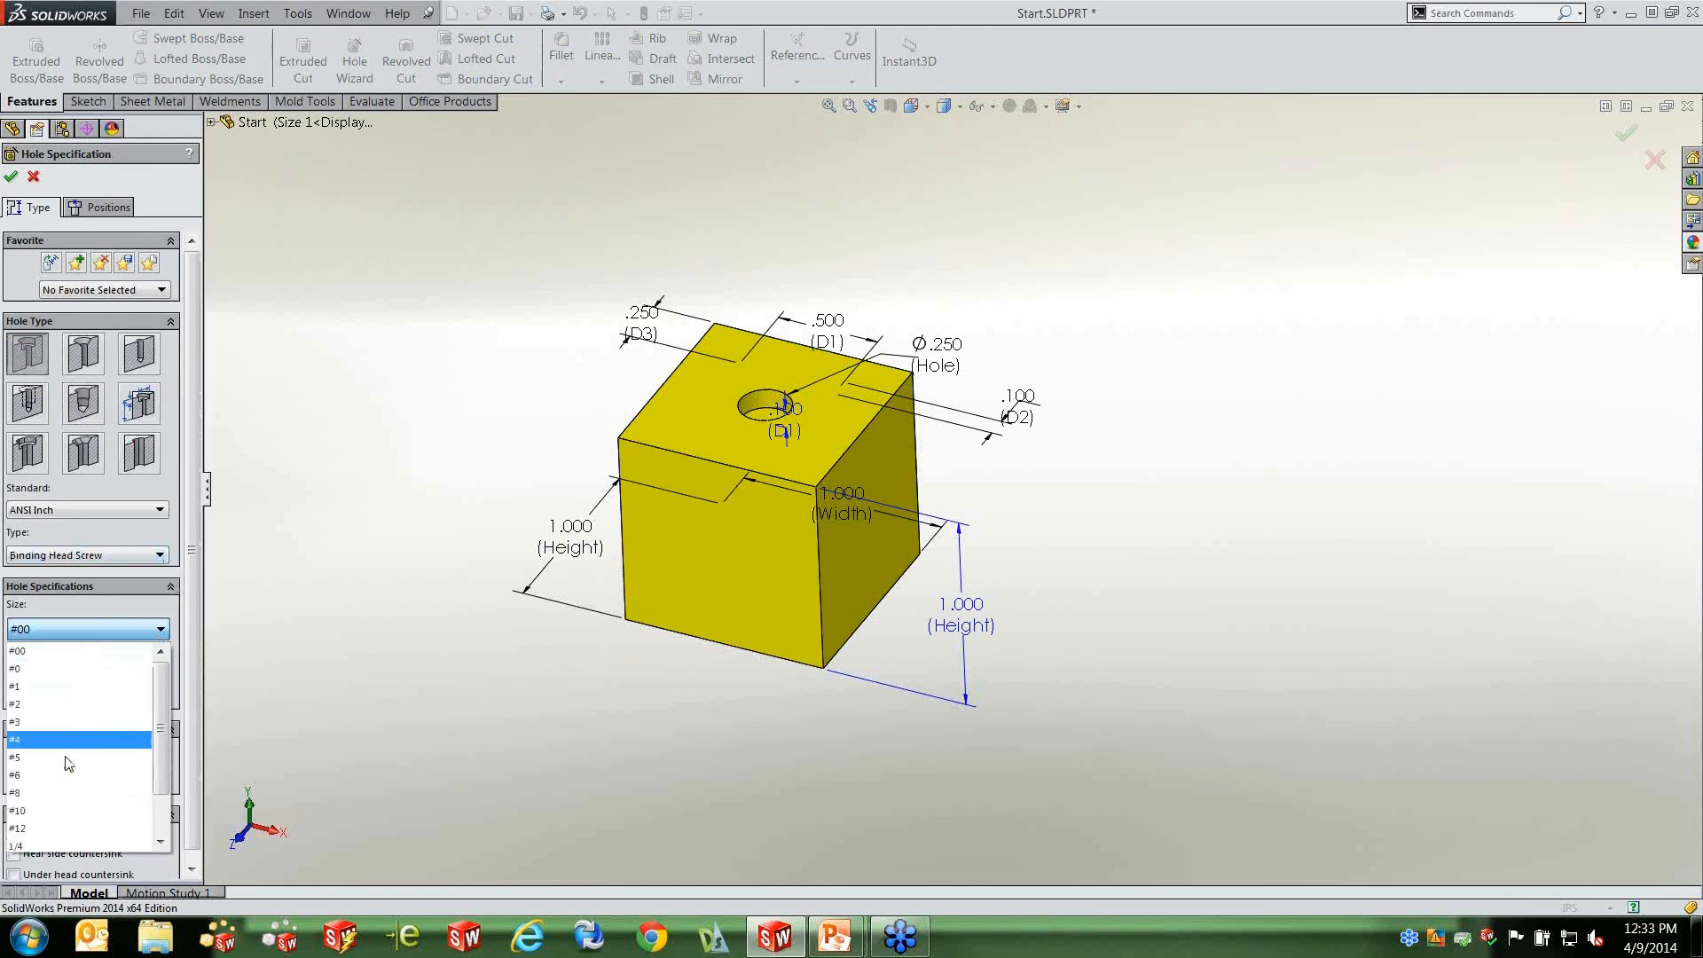
click(73, 792)
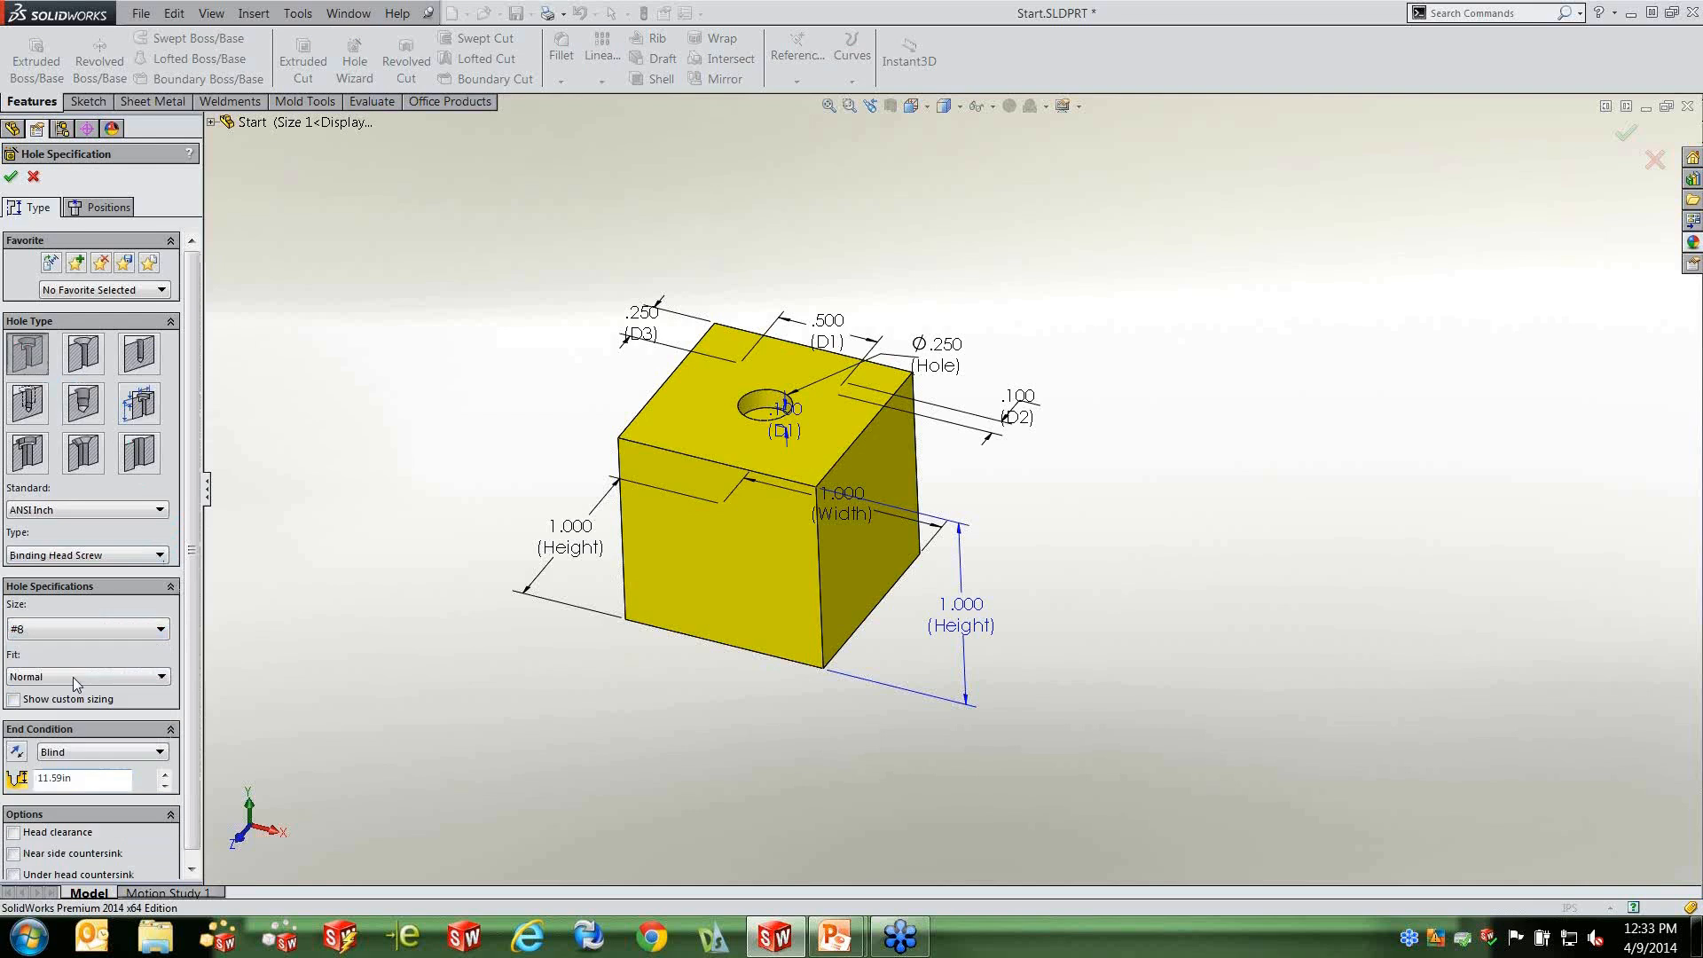
click(103, 207)
click(713, 554)
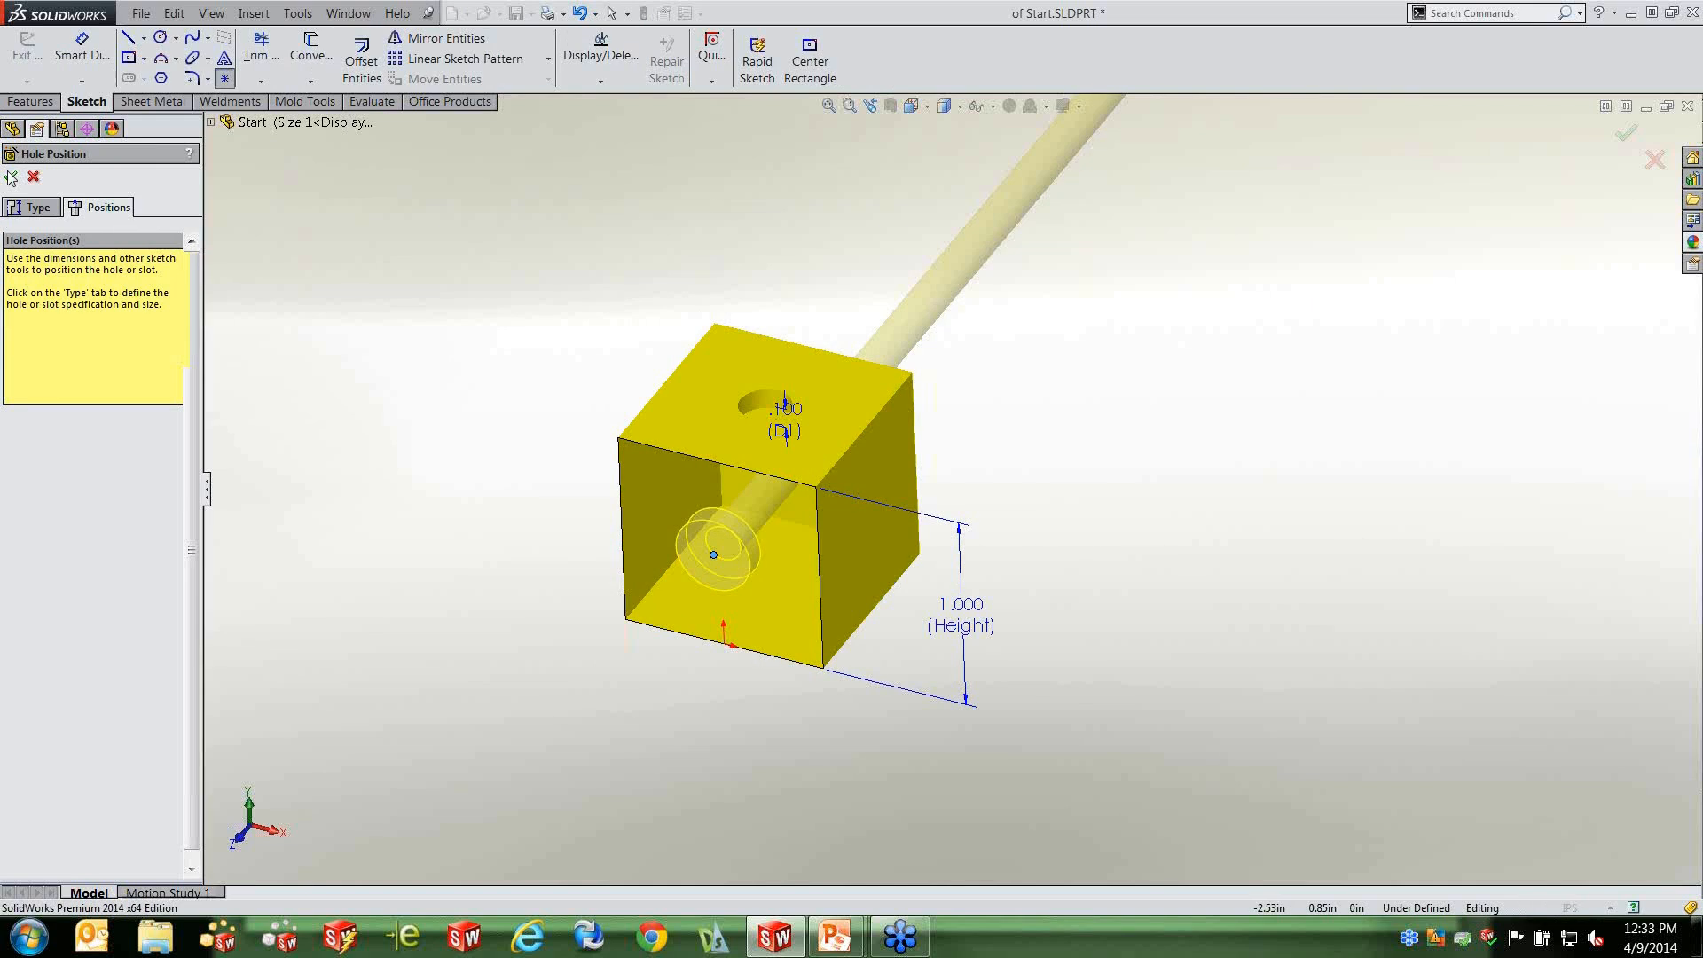
key(Return)
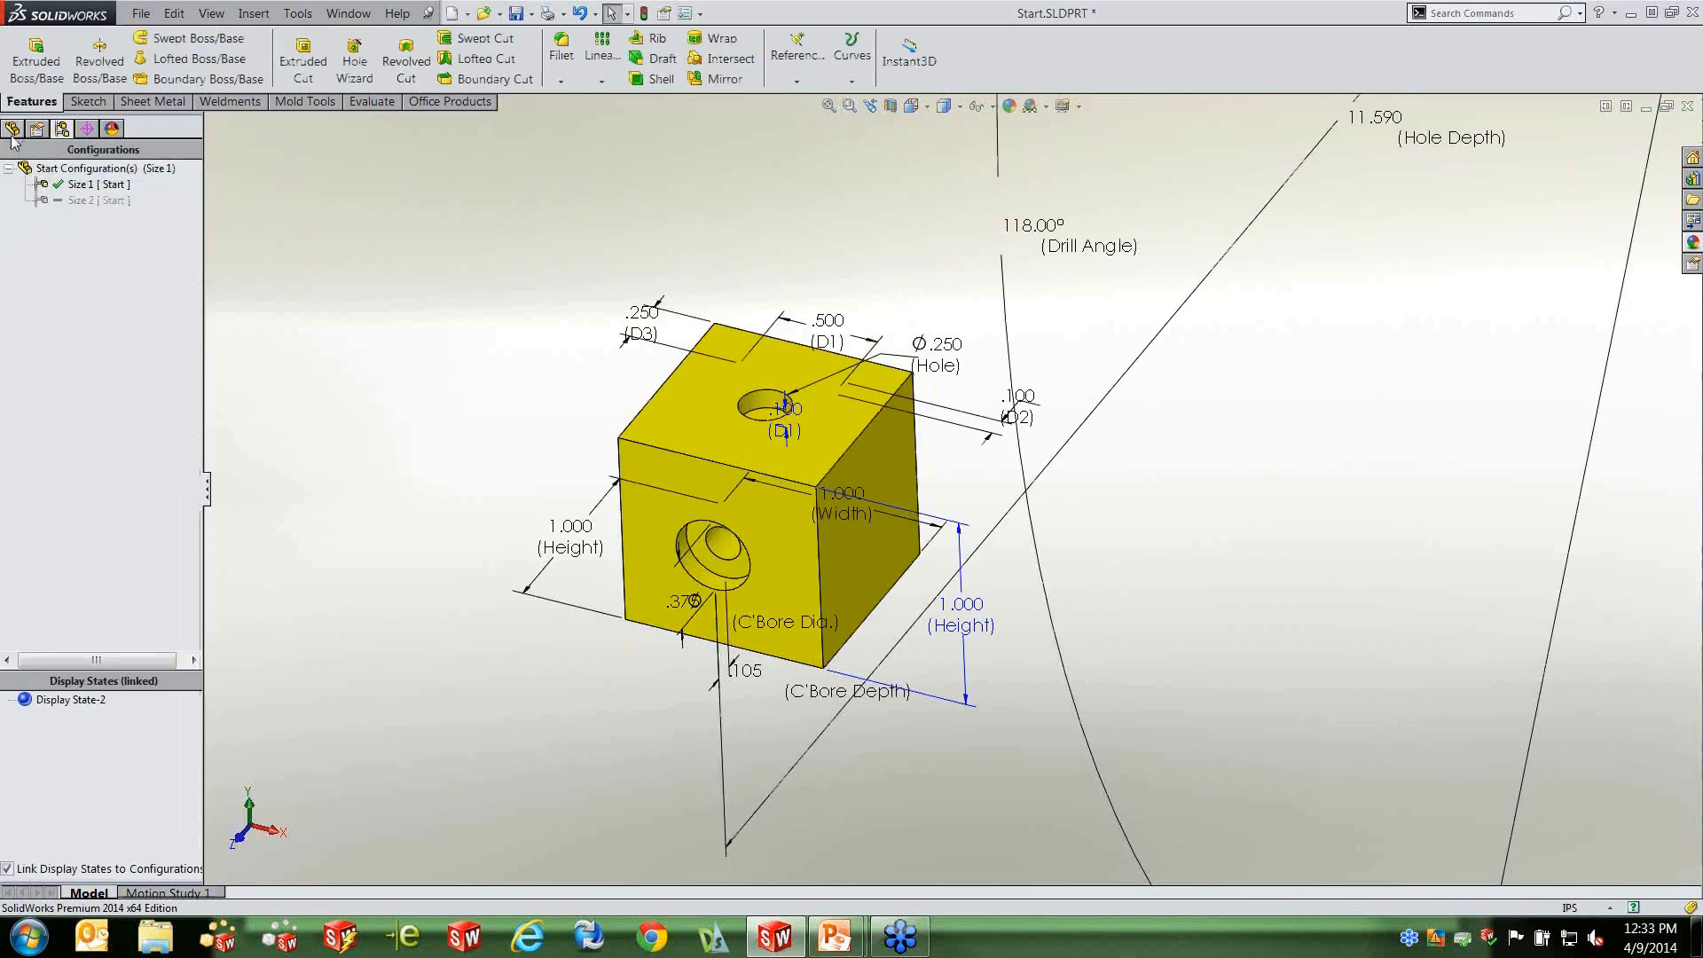
Reopen the #8 counterbore hole's specification and review which configurations its settings apply to.
right_click(78, 374)
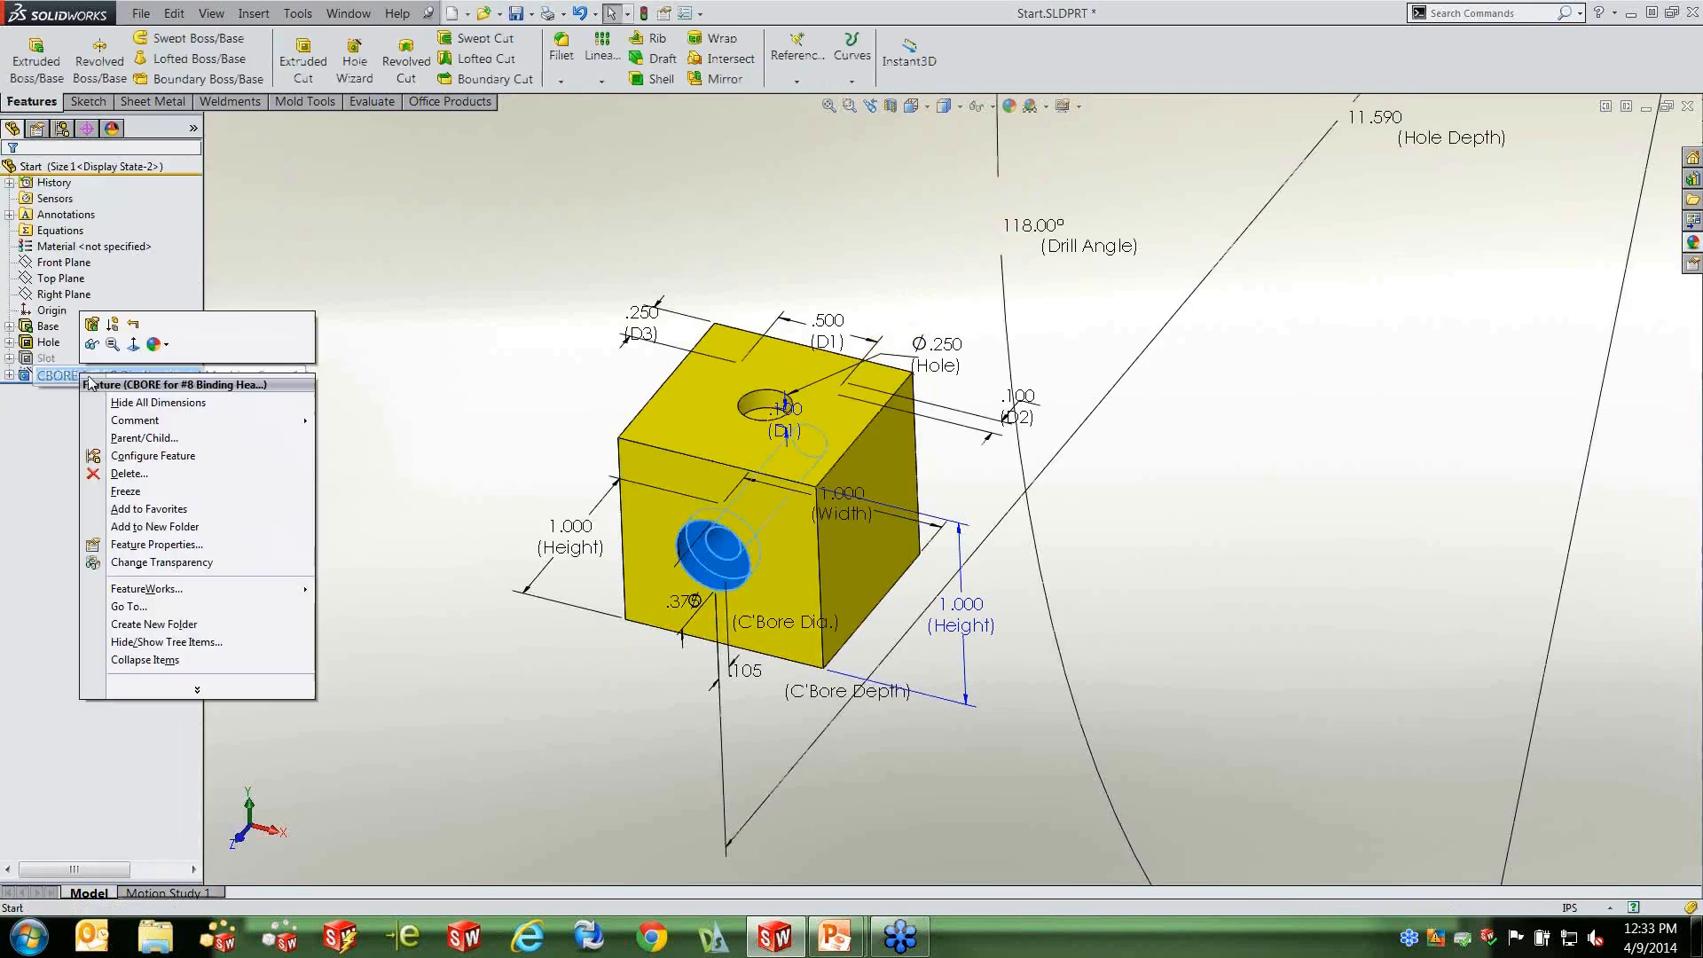
click(92, 325)
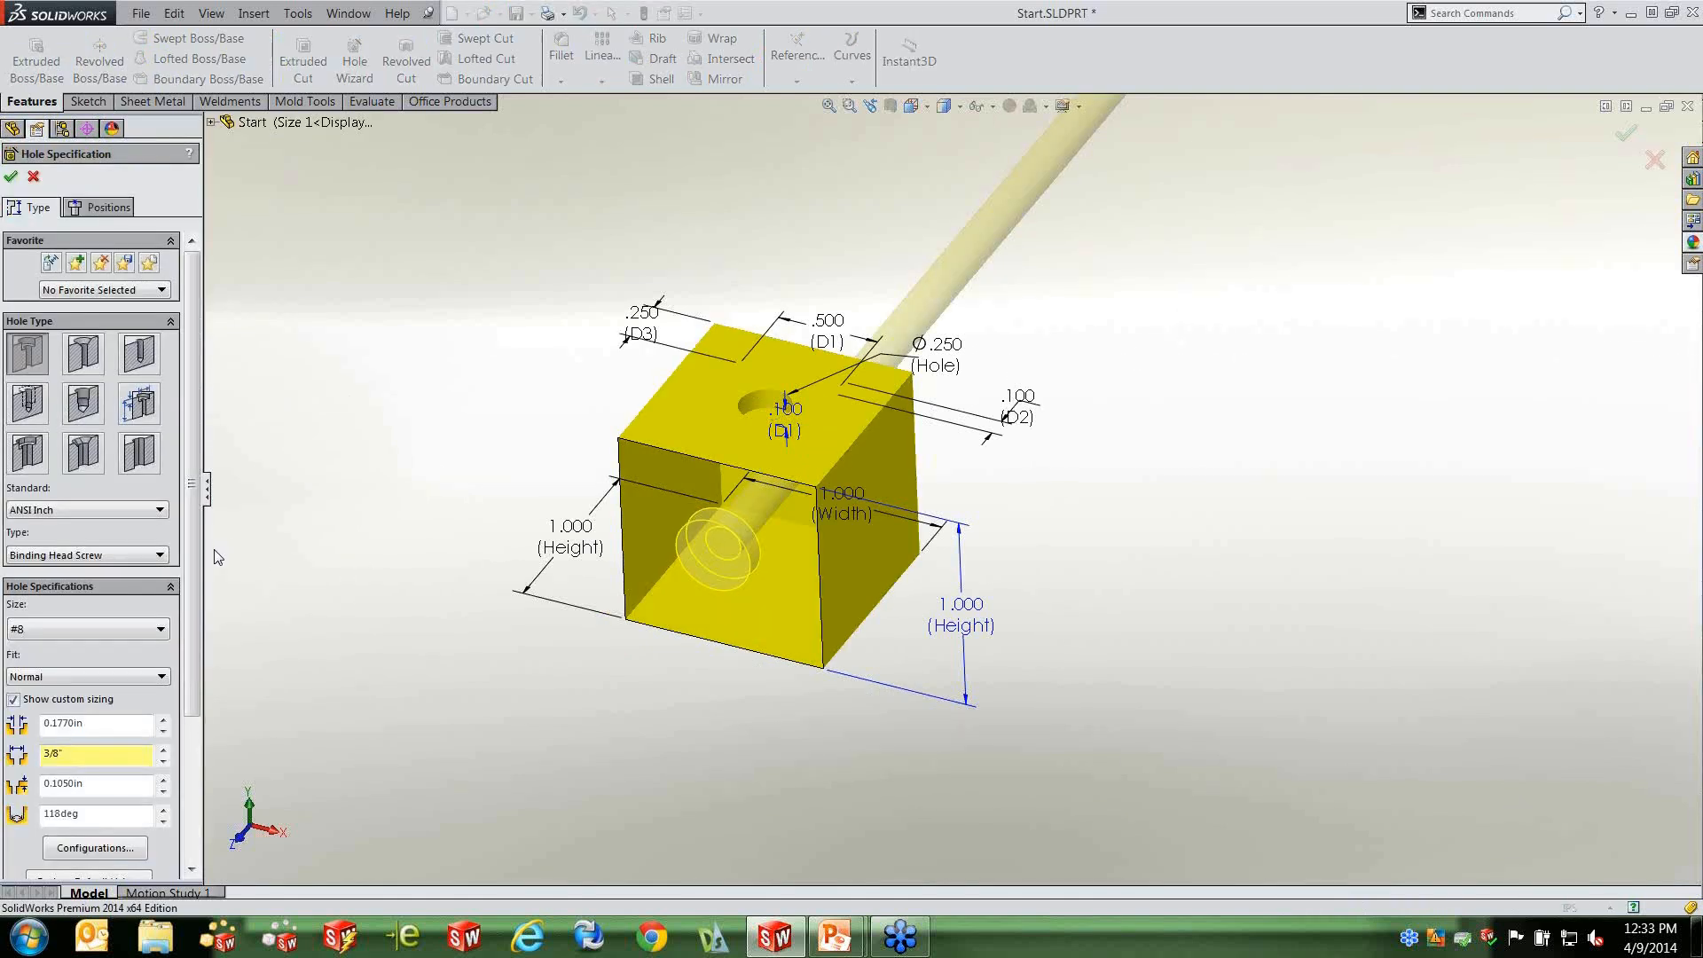
scroll(195, 546, down, 3)
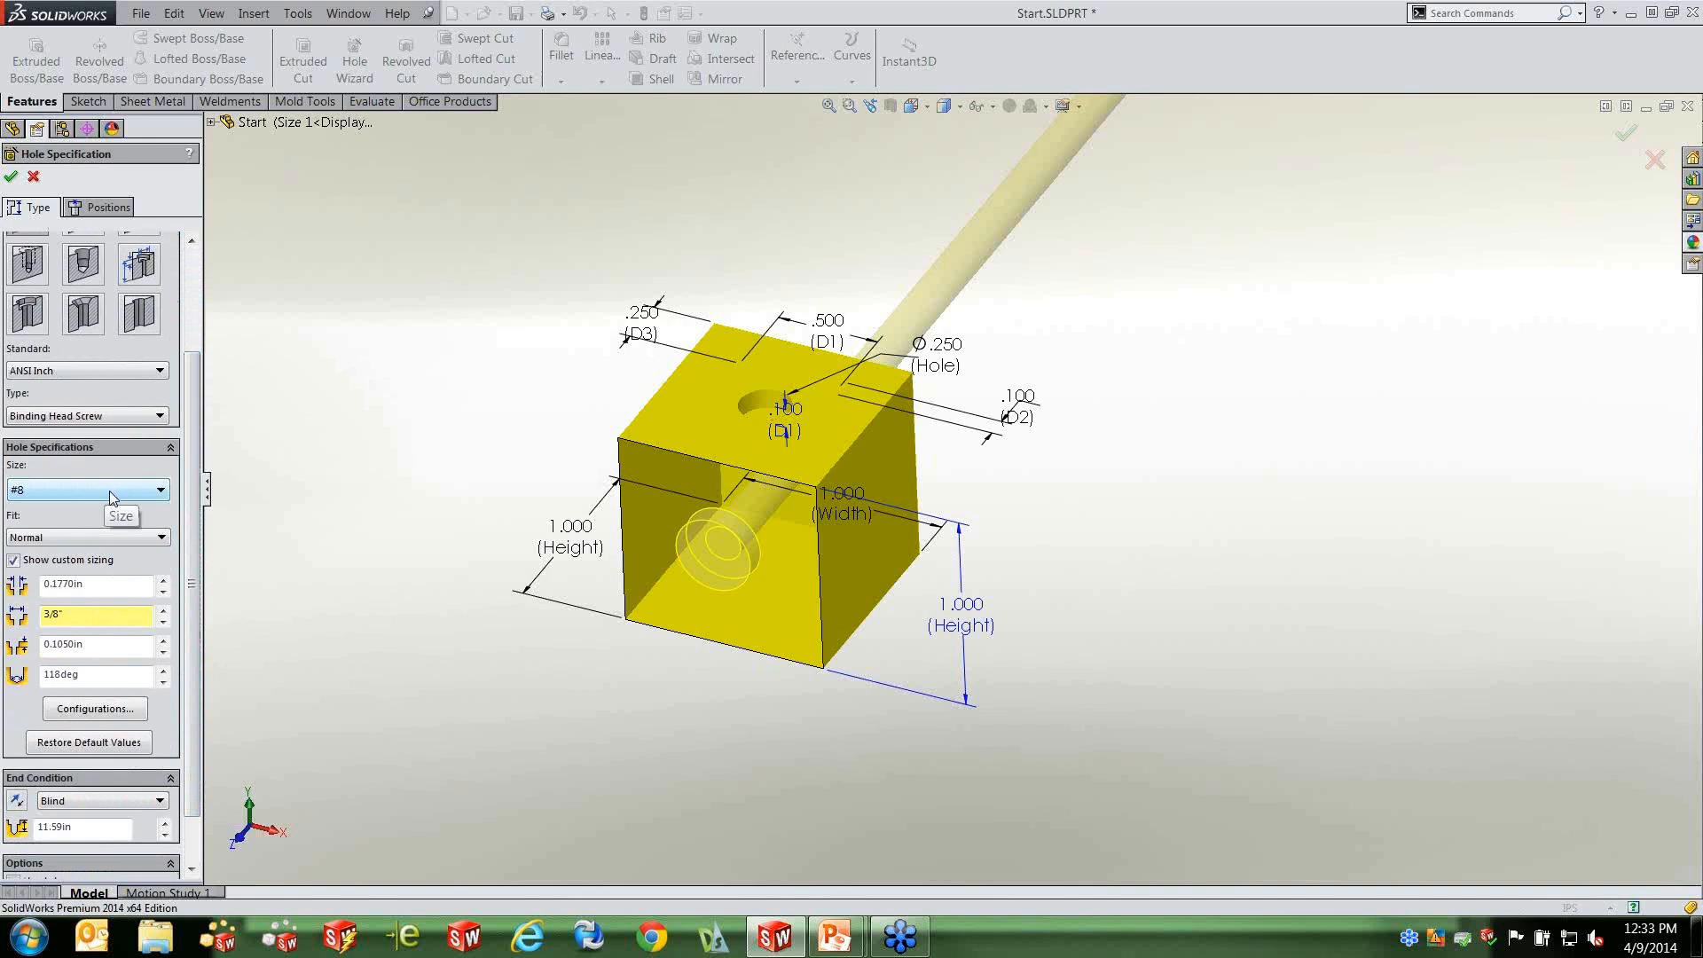
scroll(189, 604, down, 1)
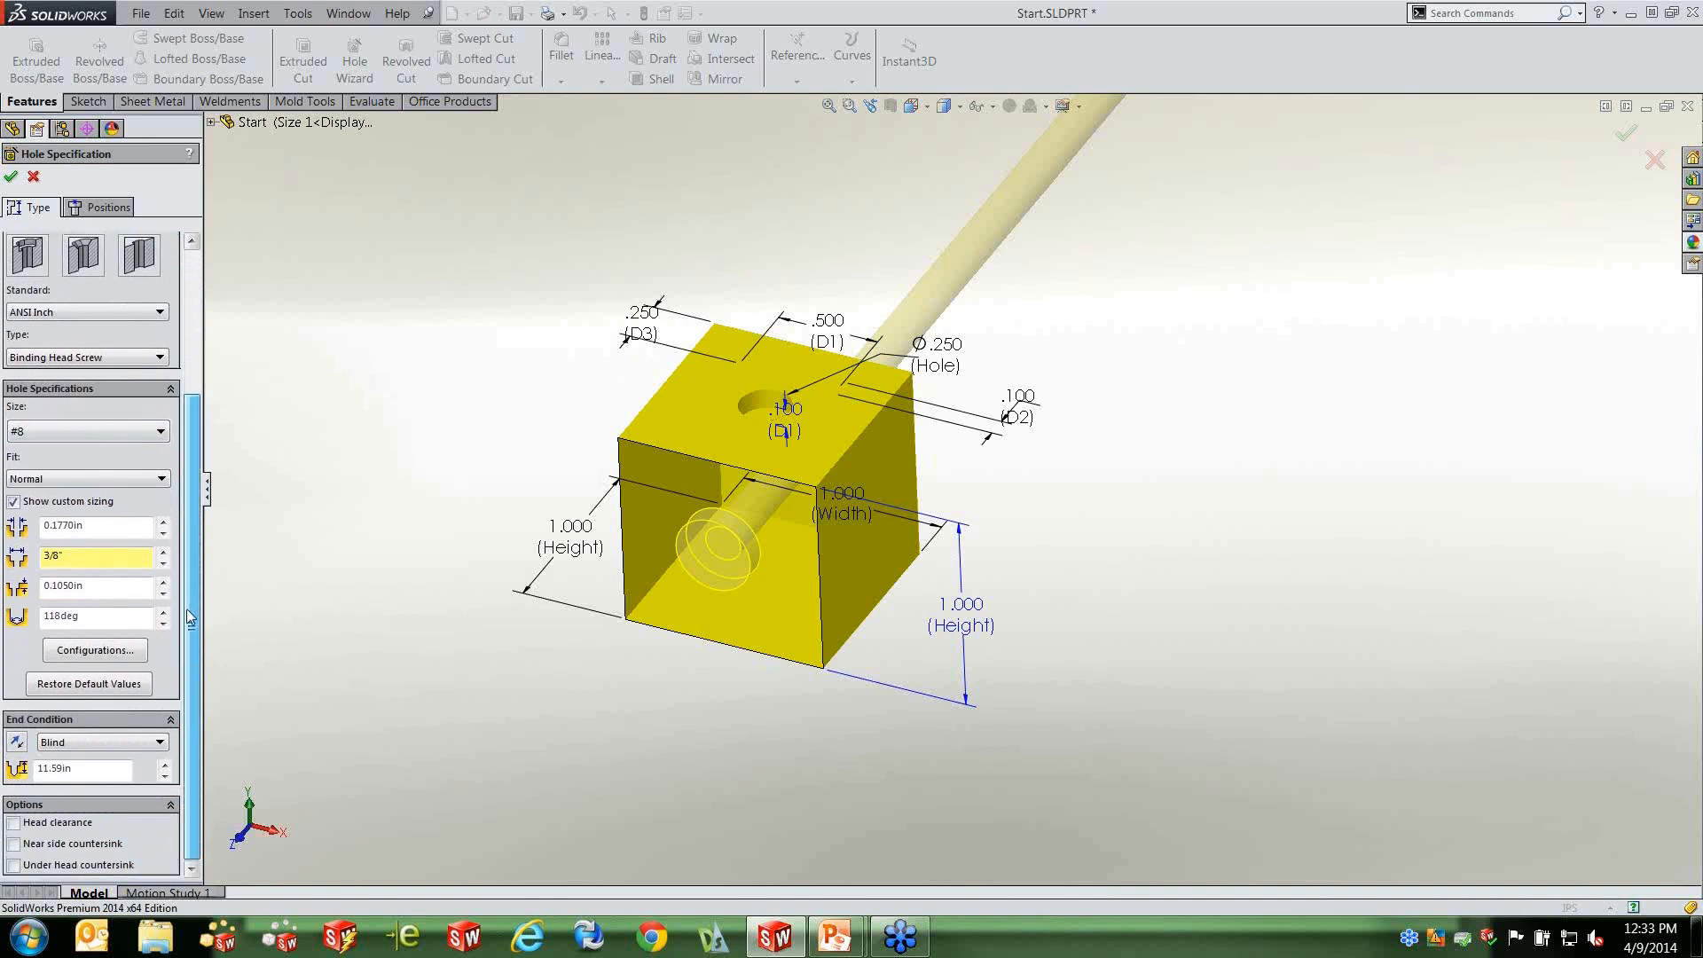
click(112, 655)
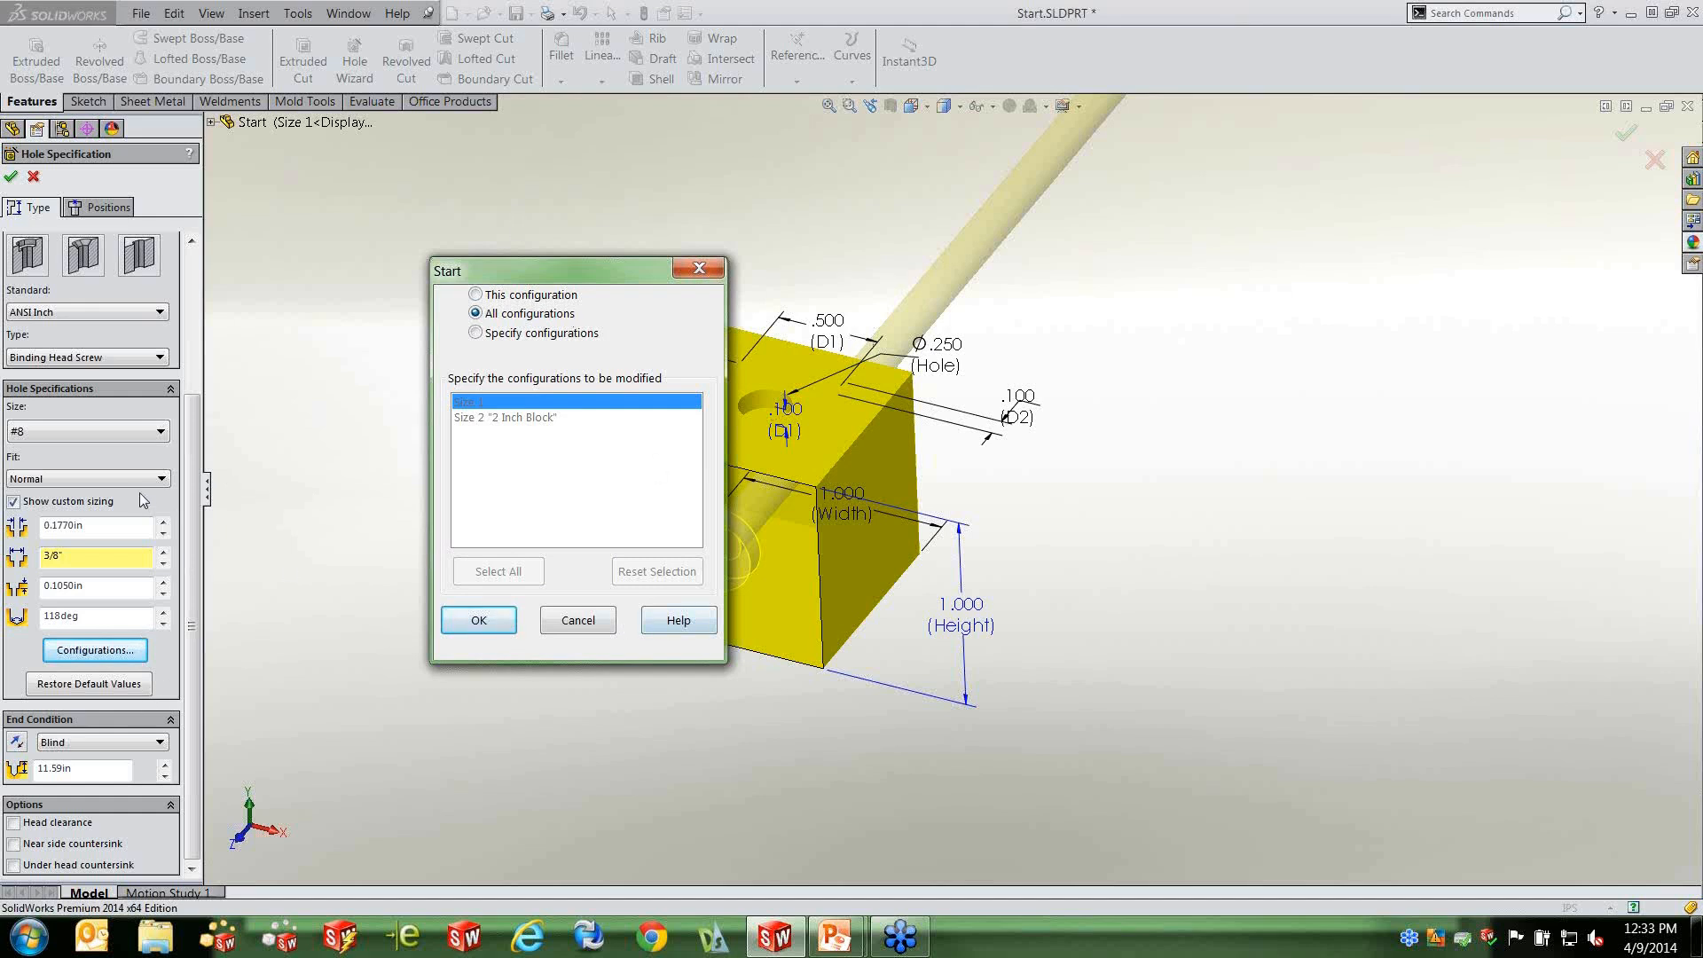
click(160, 437)
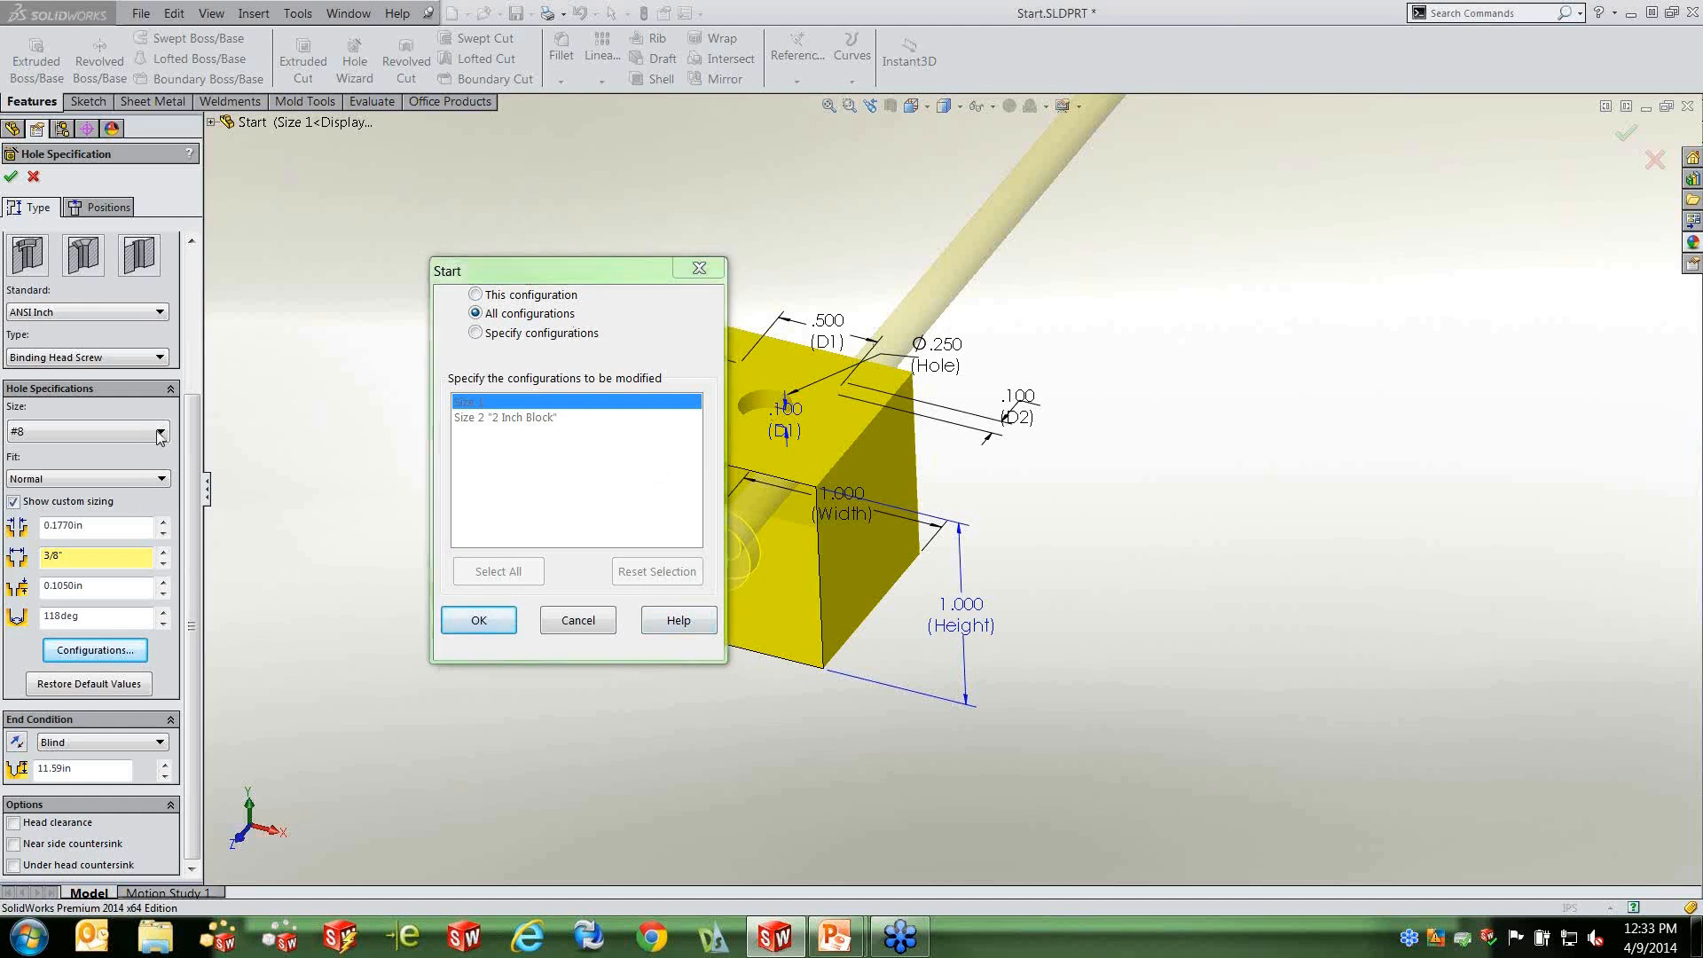
click(592, 625)
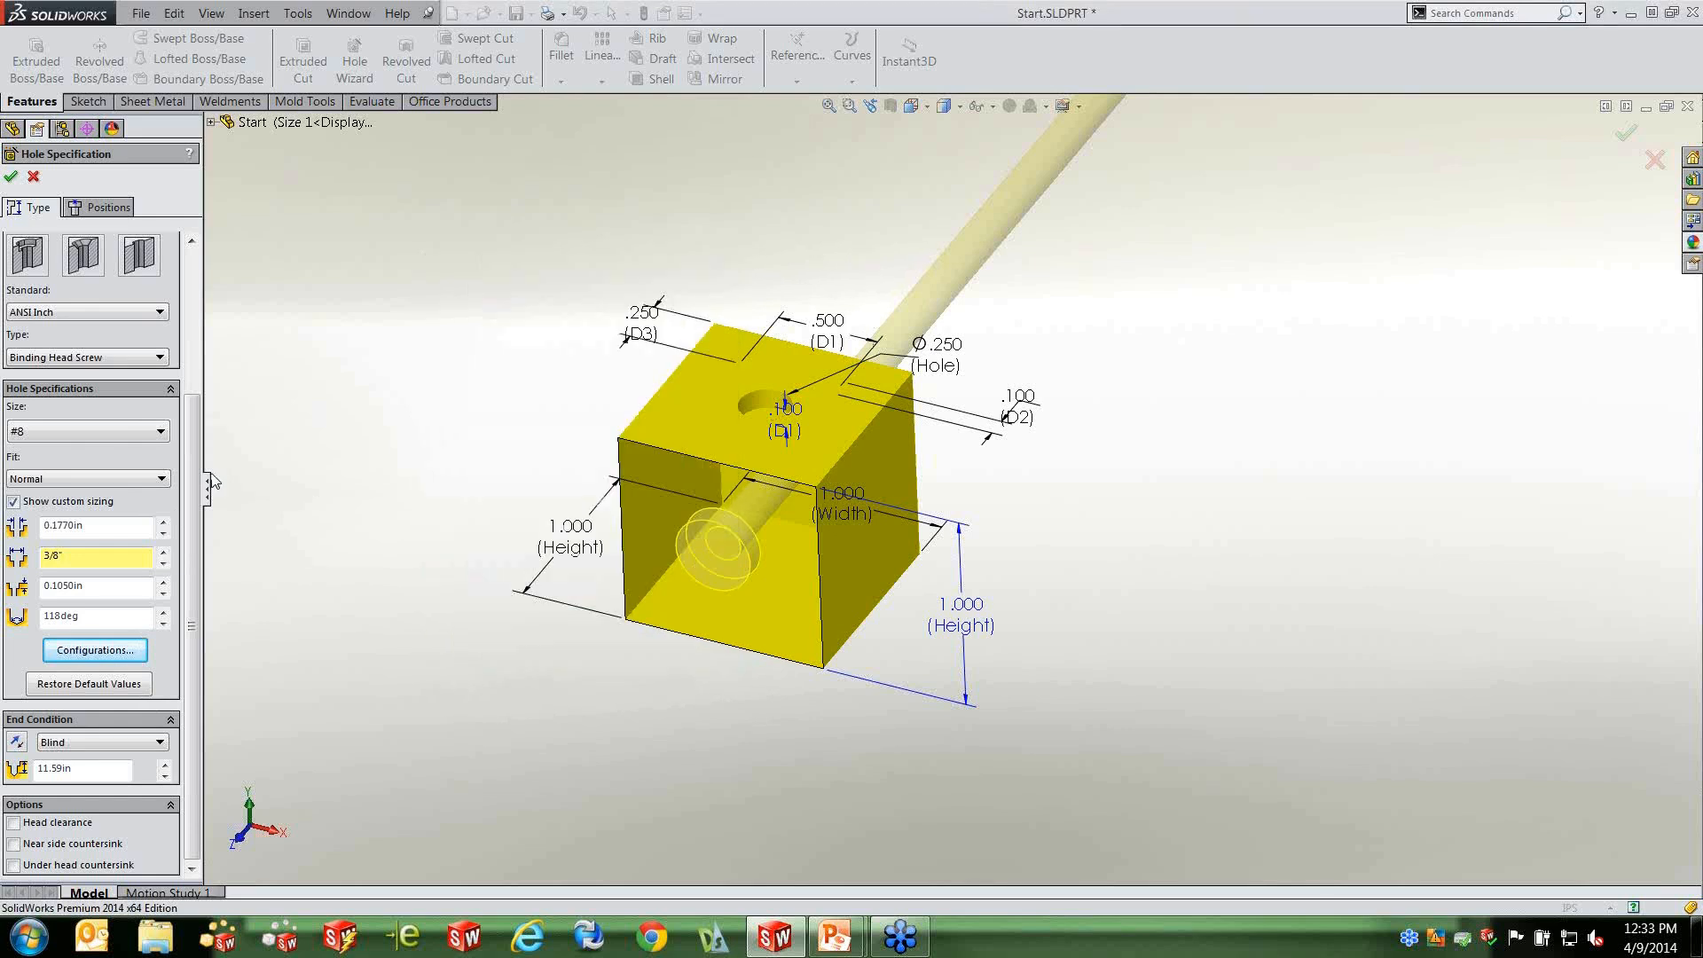
Set the counterbore hole's size to #3, confirm its configuration scope and accept the specification.
click(147, 434)
click(42, 472)
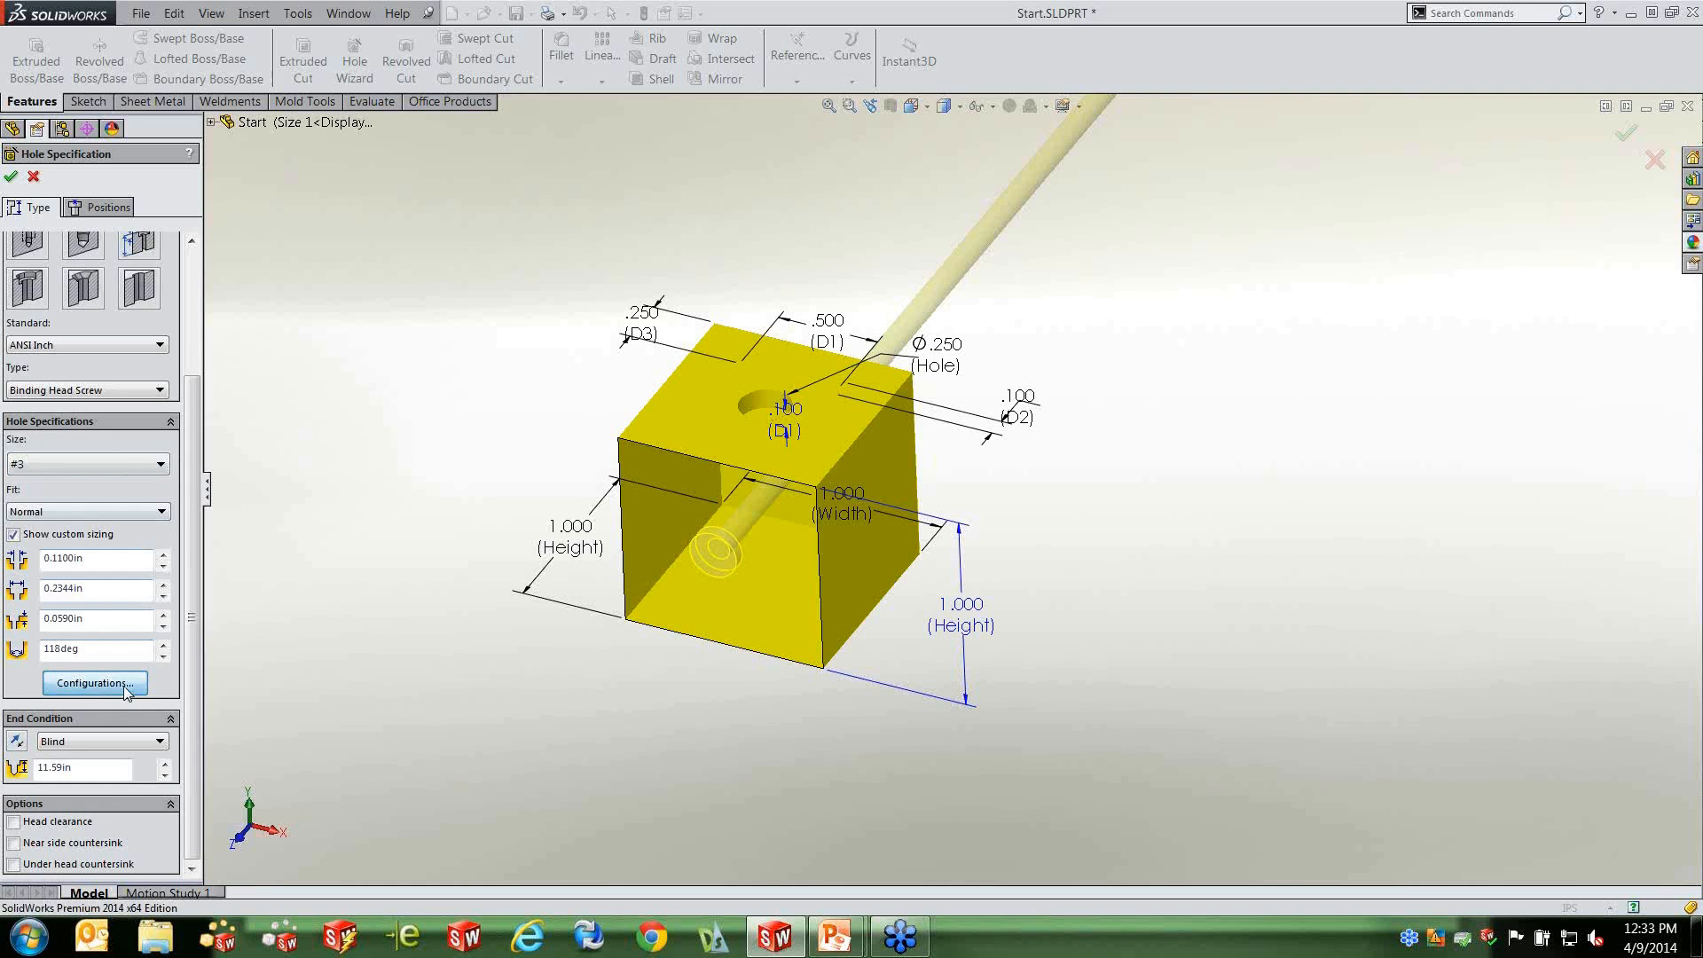
click(55, 684)
click(481, 623)
click(11, 176)
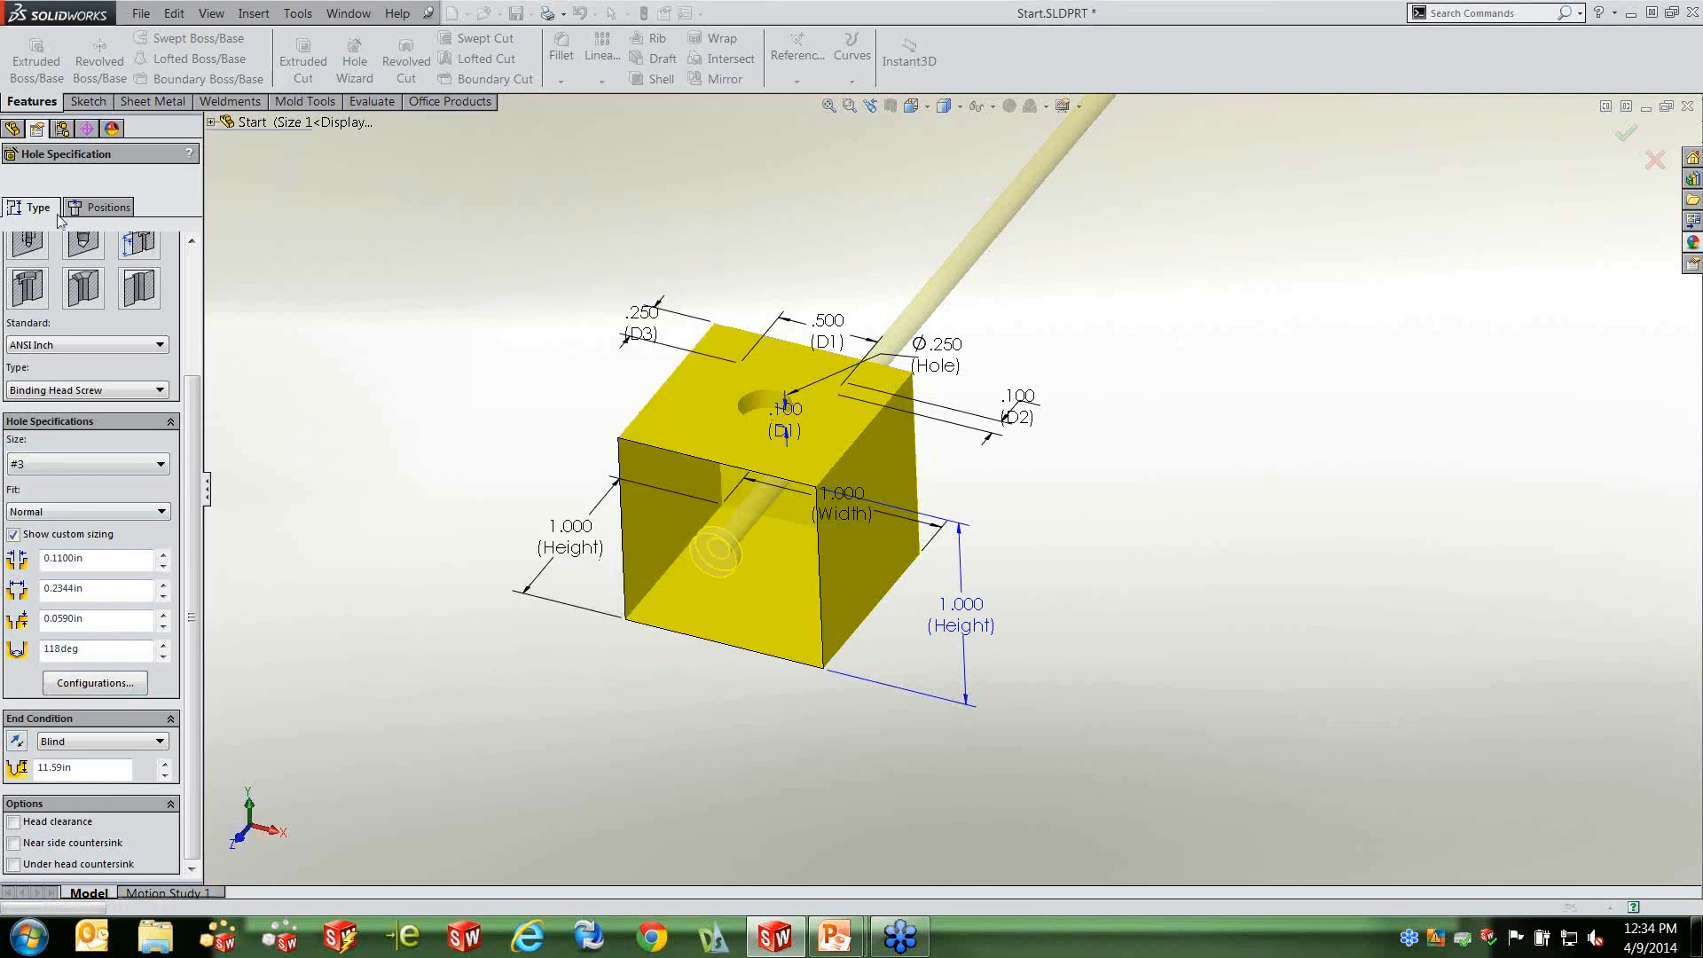
Activate Size 2 and return to Size 1 to compare the counterbore hole in each configuration.
click(86, 129)
double_click(93, 201)
double_click(98, 185)
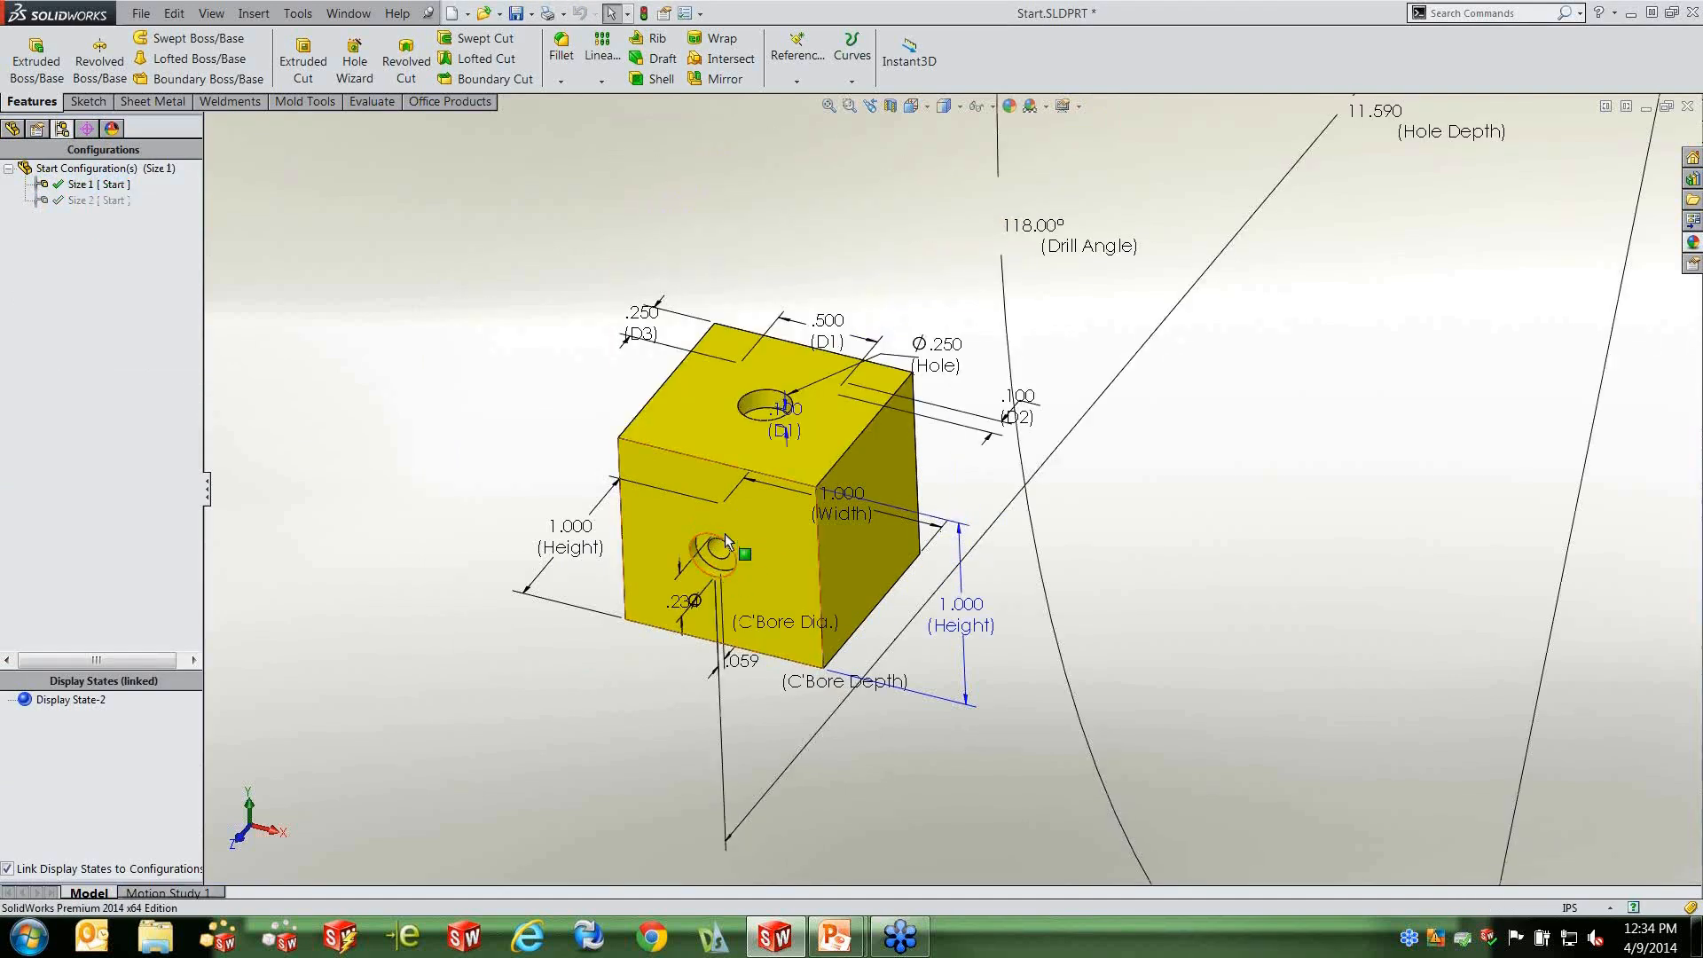
click(12, 129)
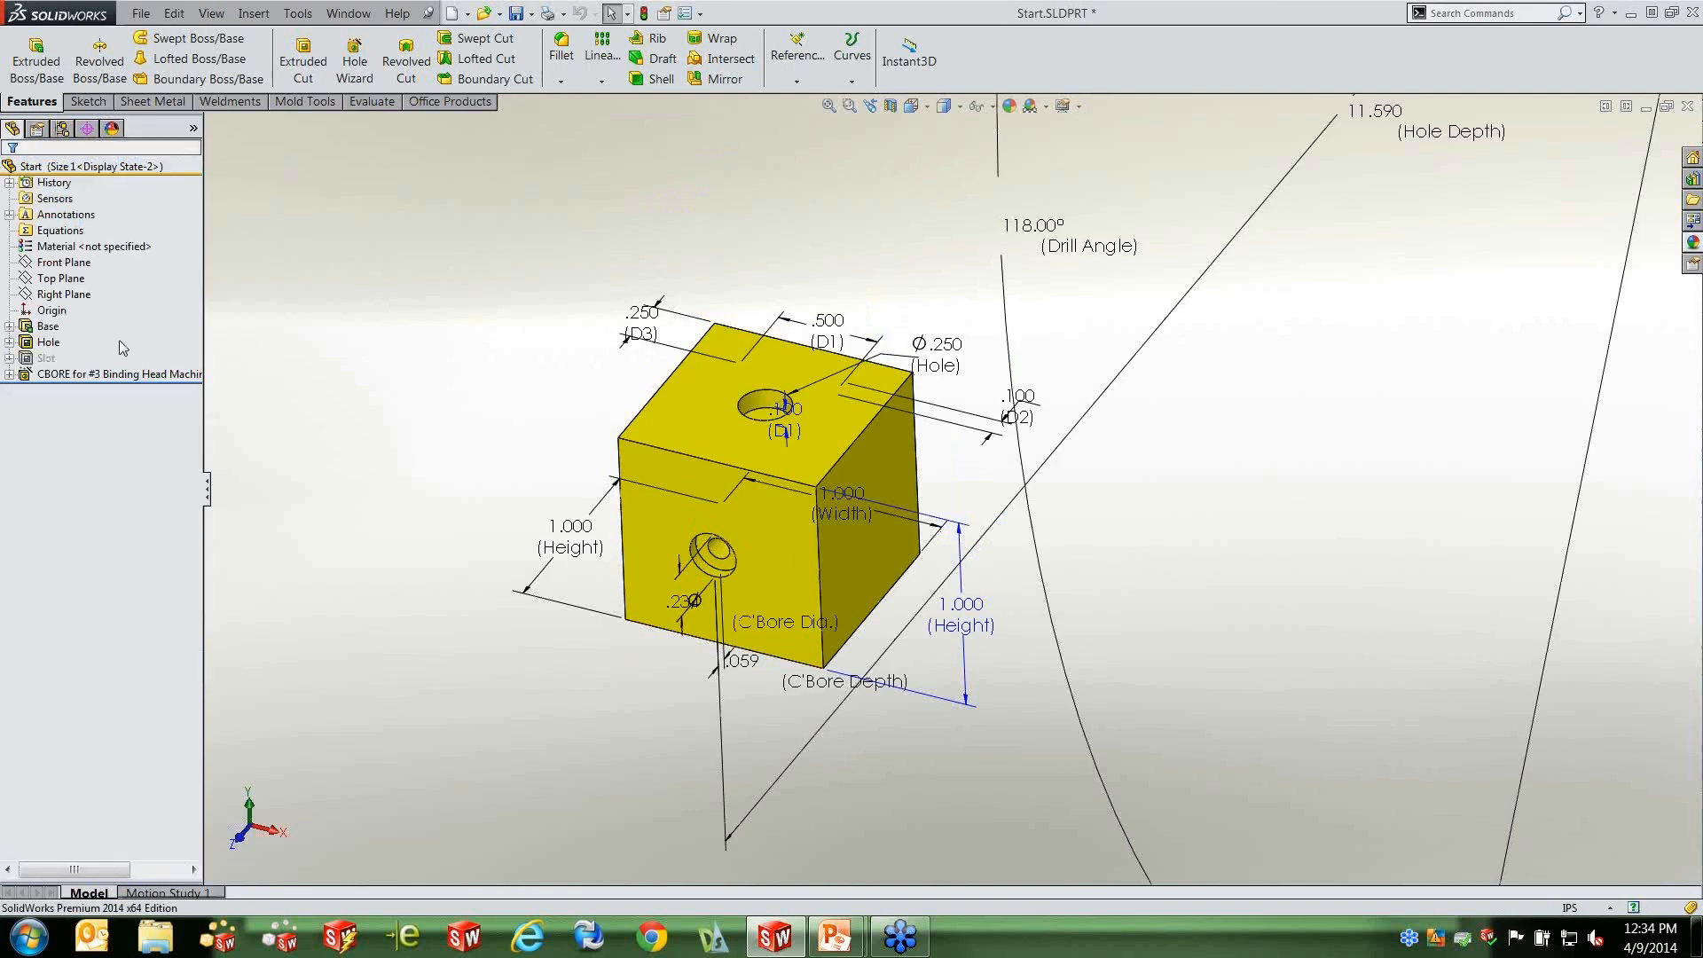
click(62, 129)
Activate the Size 2 configuration and unsuppress the counterbore hole in it.
double_click(98, 201)
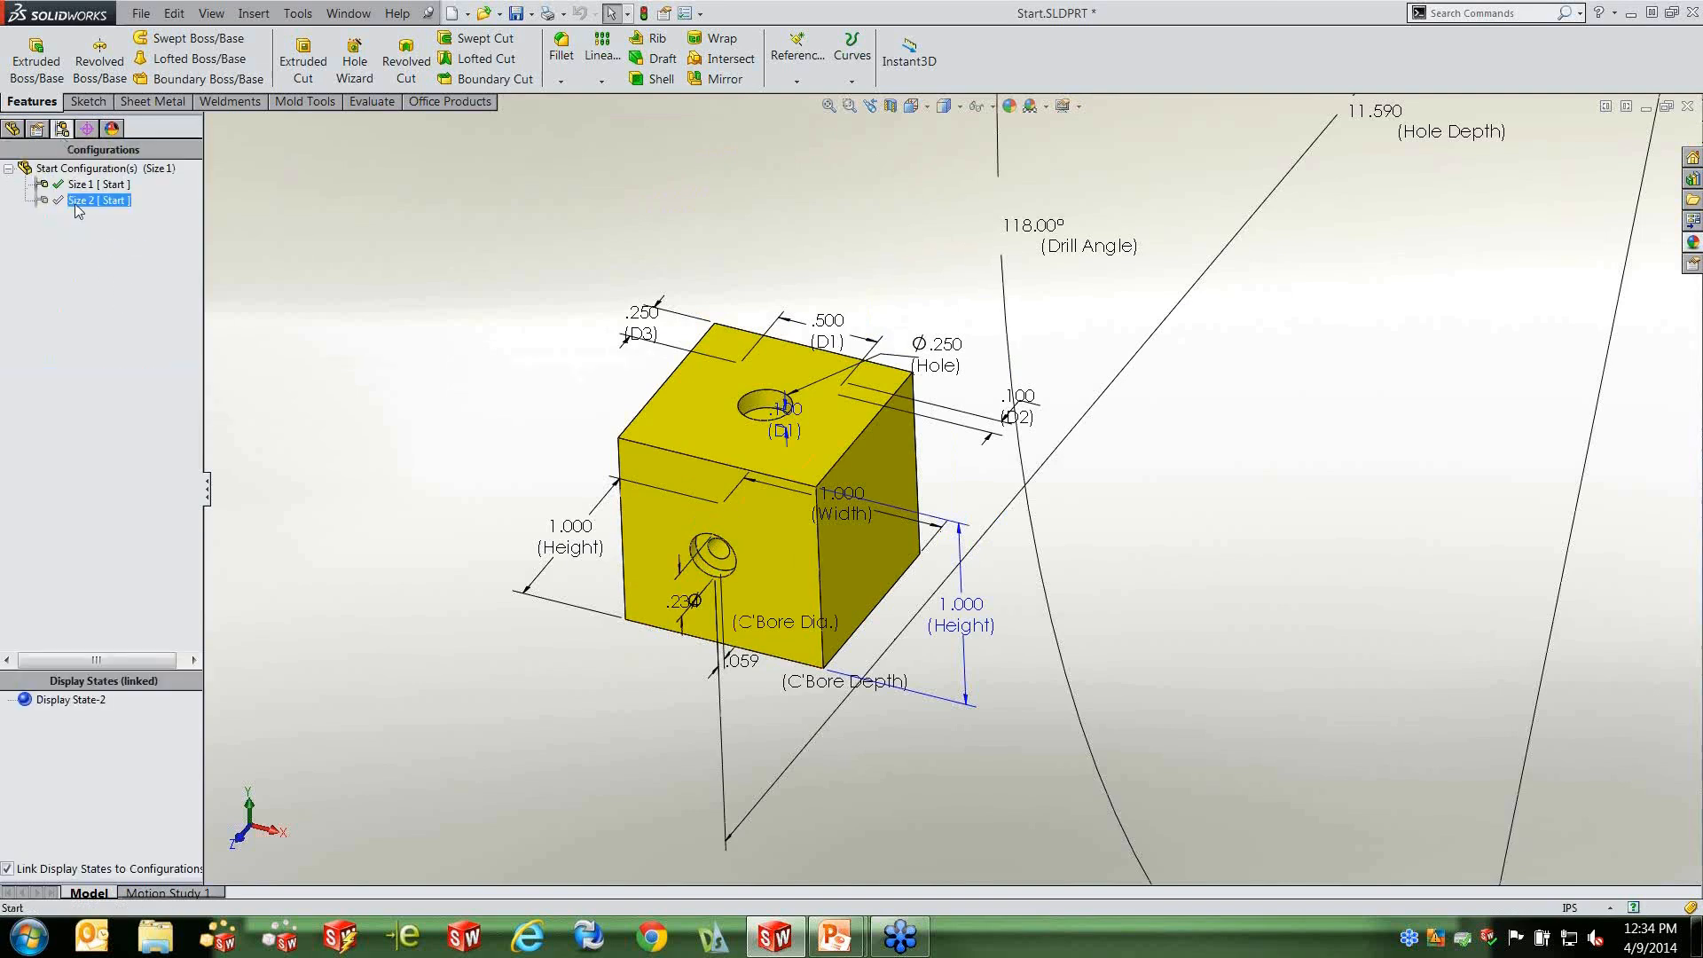
click(12, 128)
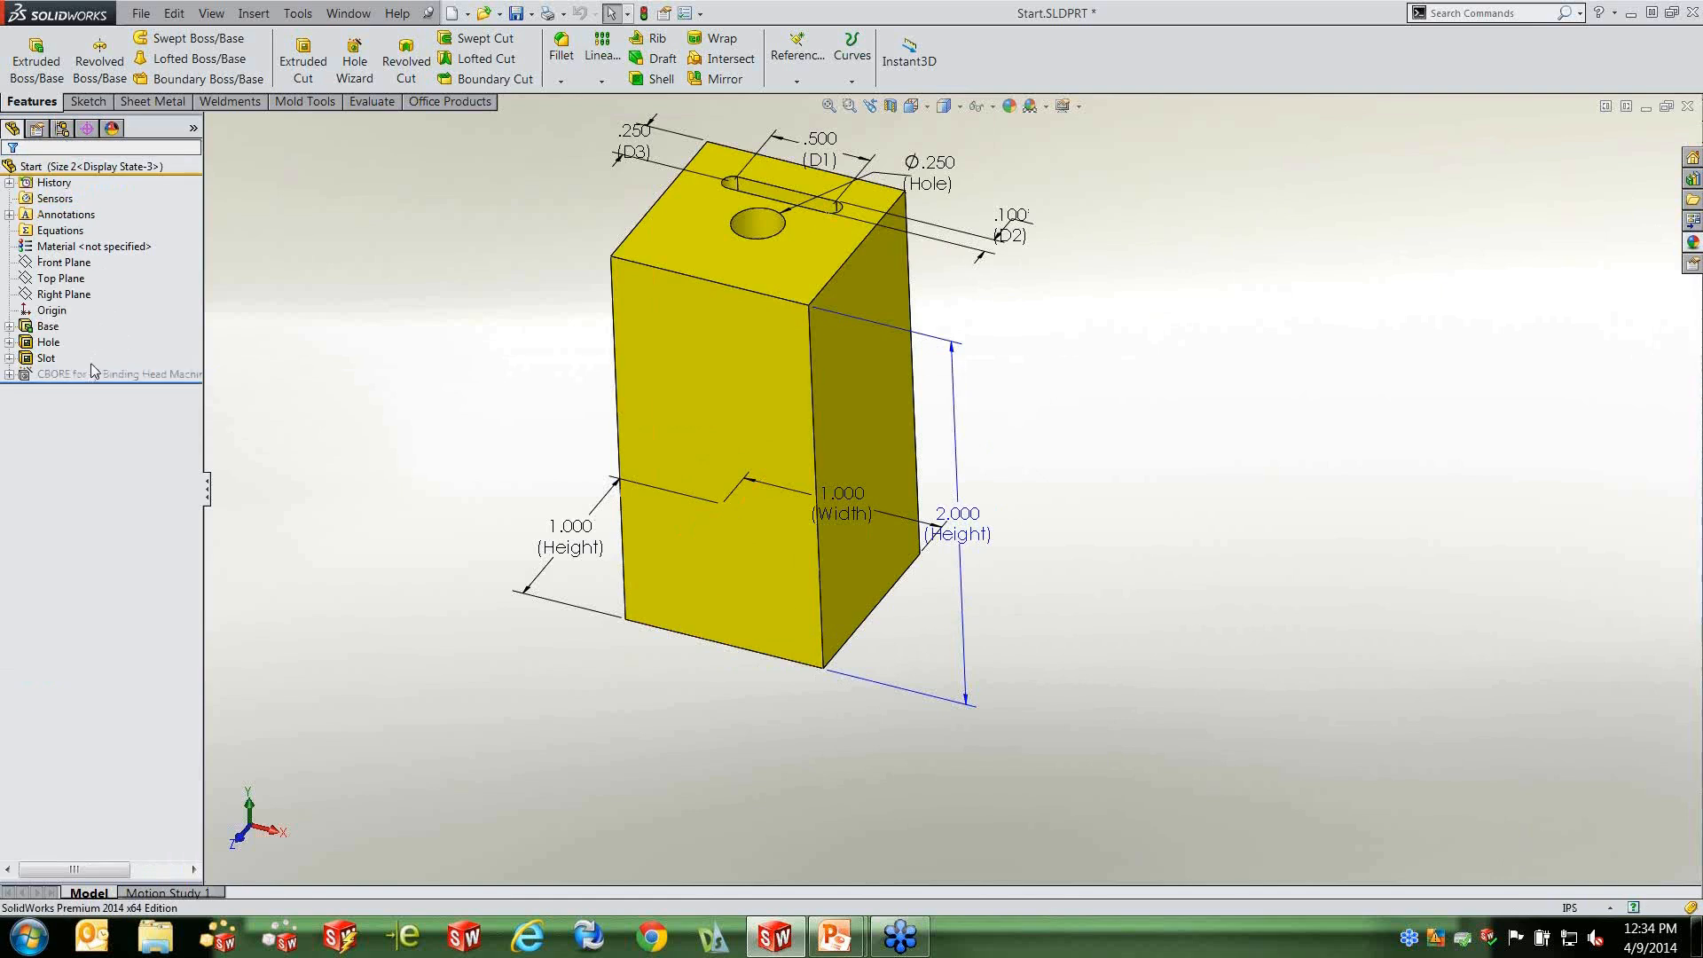
right_click(93, 373)
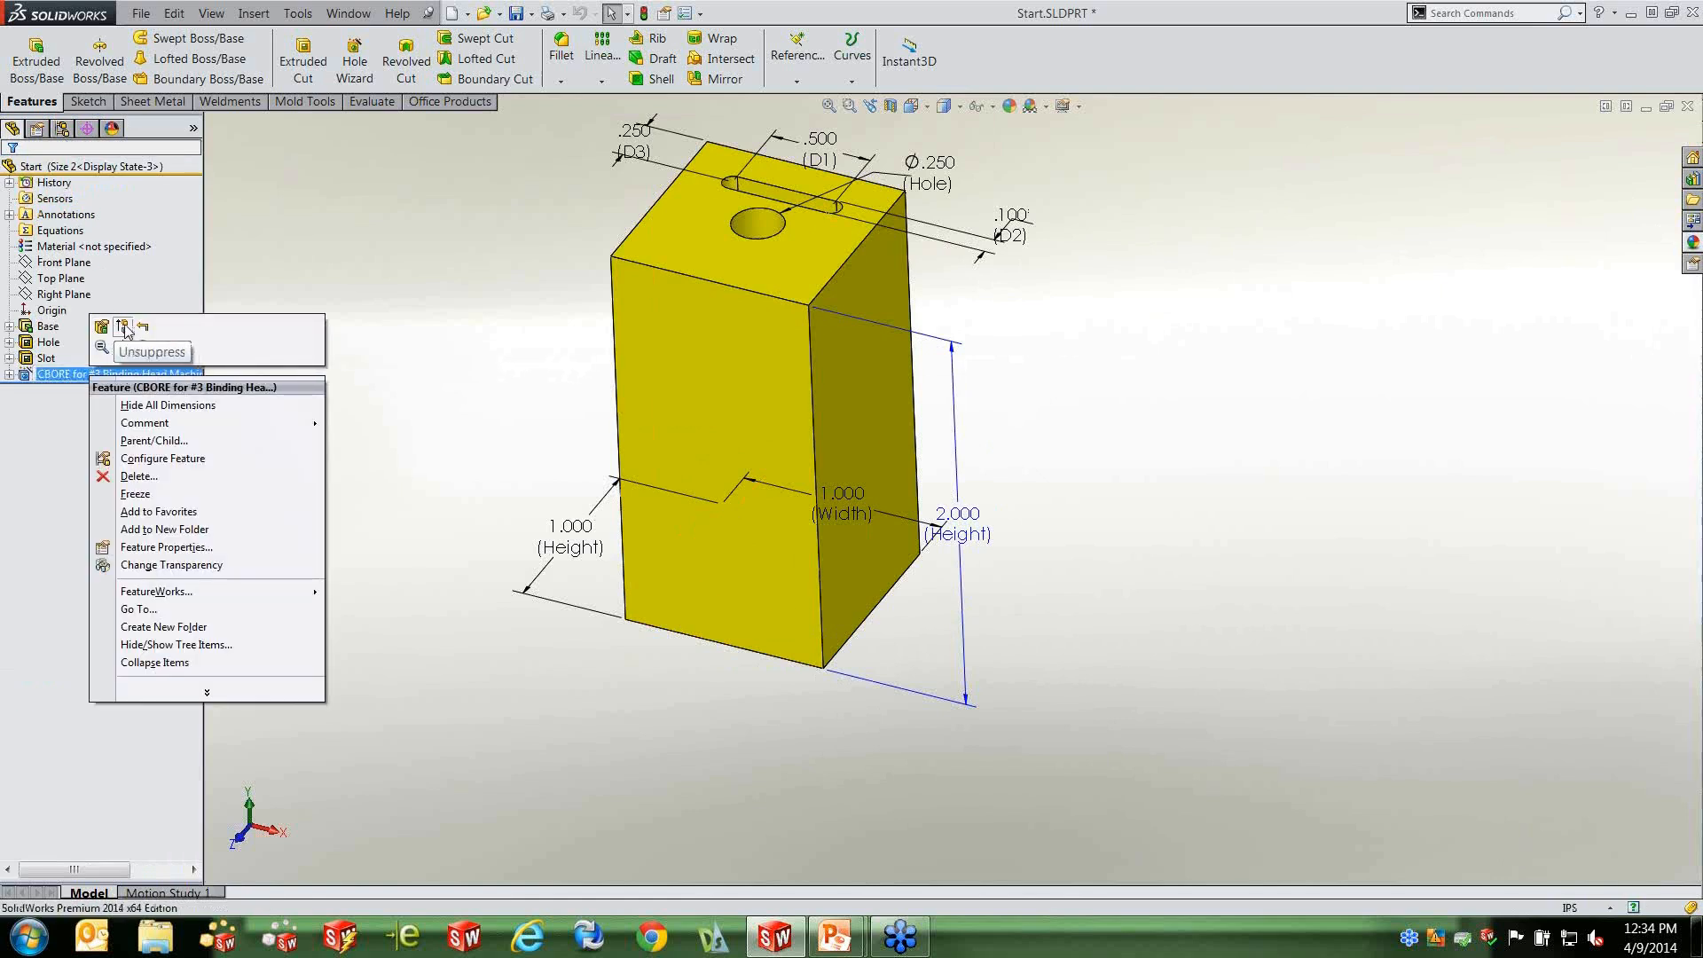
click(102, 330)
Set the counterbore hole's size to #8 for this configuration only, and accept the specification.
right_click(93, 374)
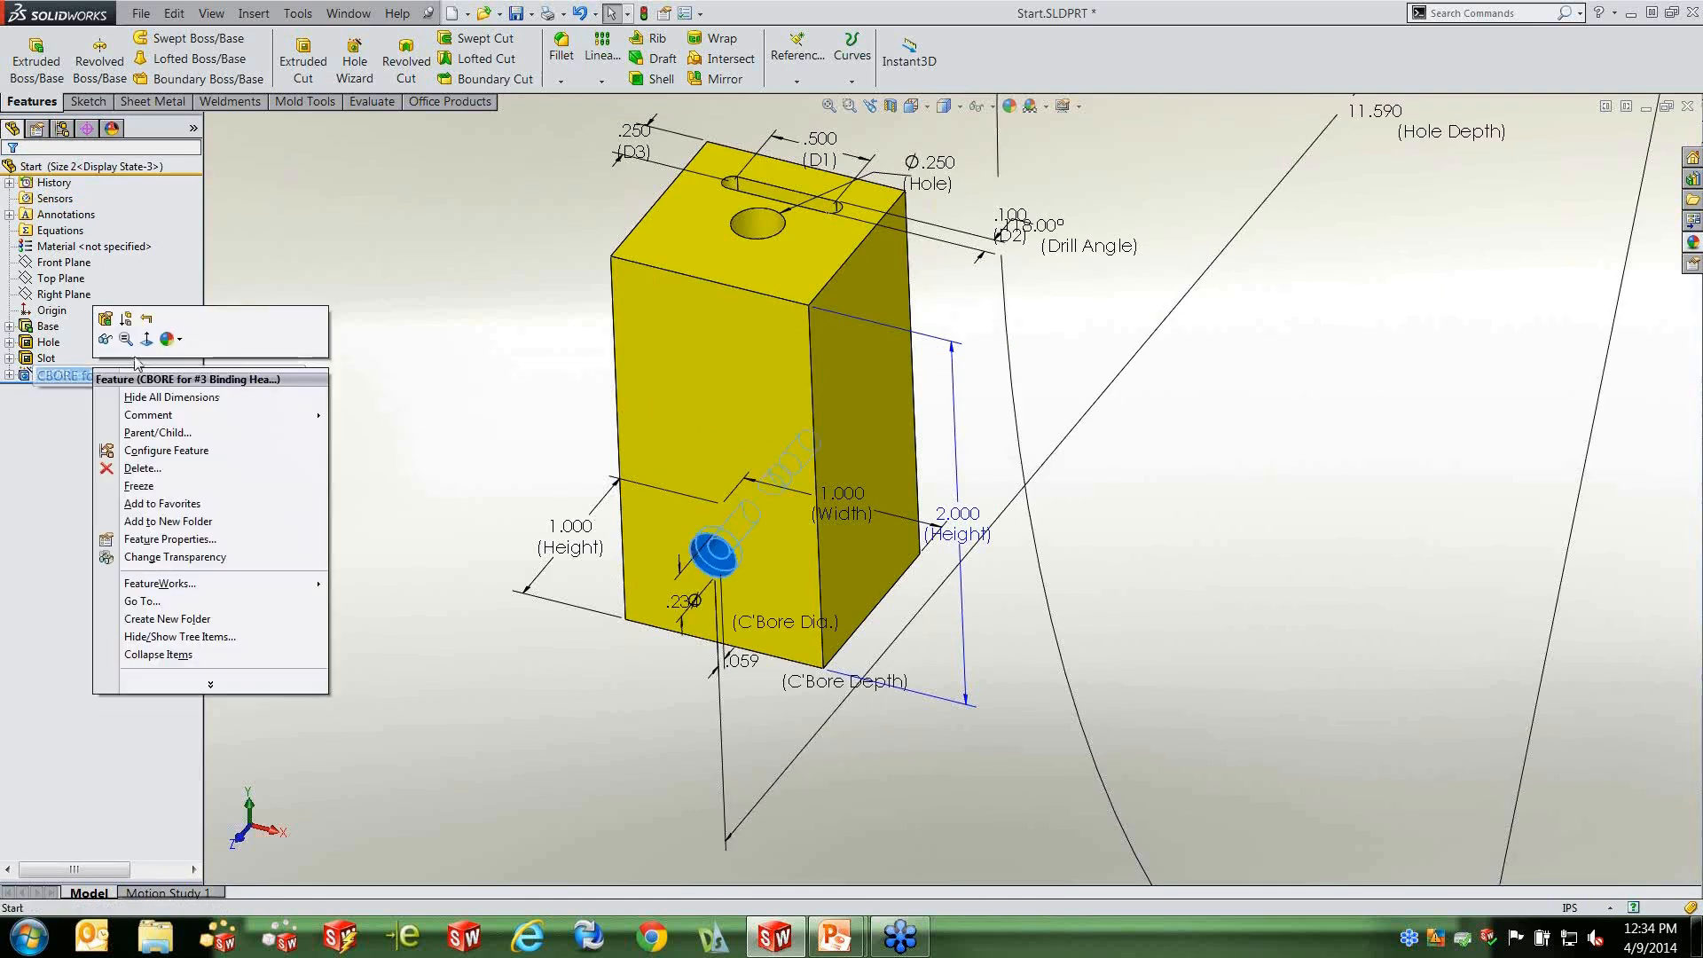
click(108, 321)
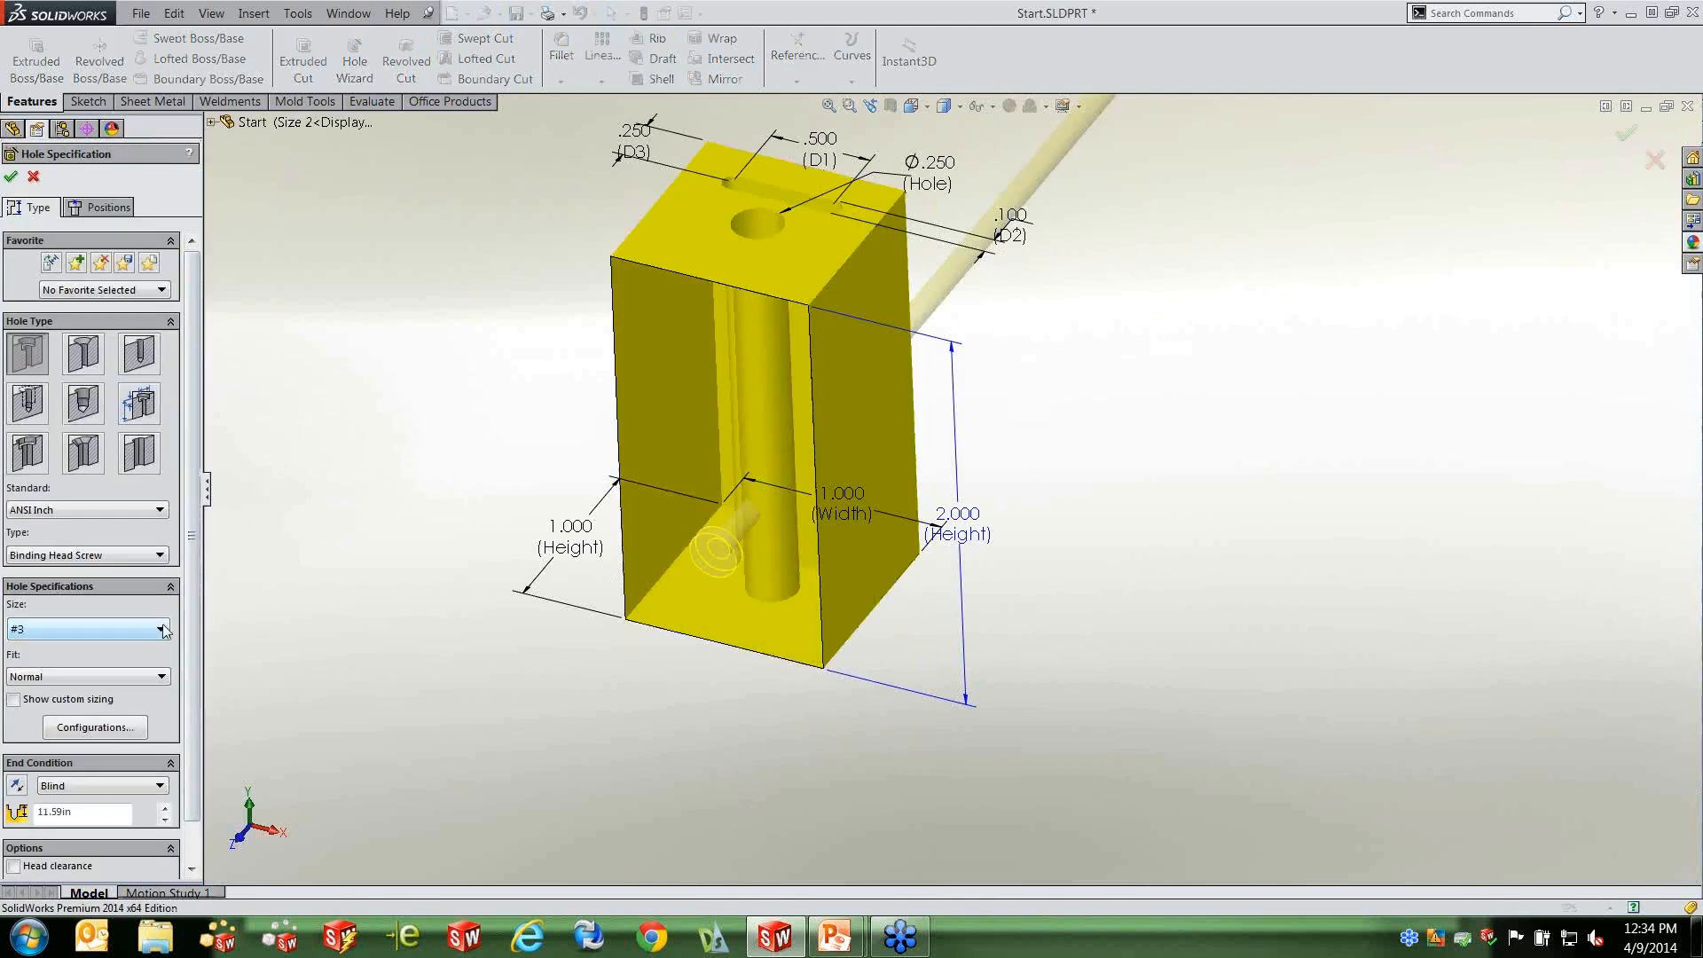
click(161, 629)
click(56, 743)
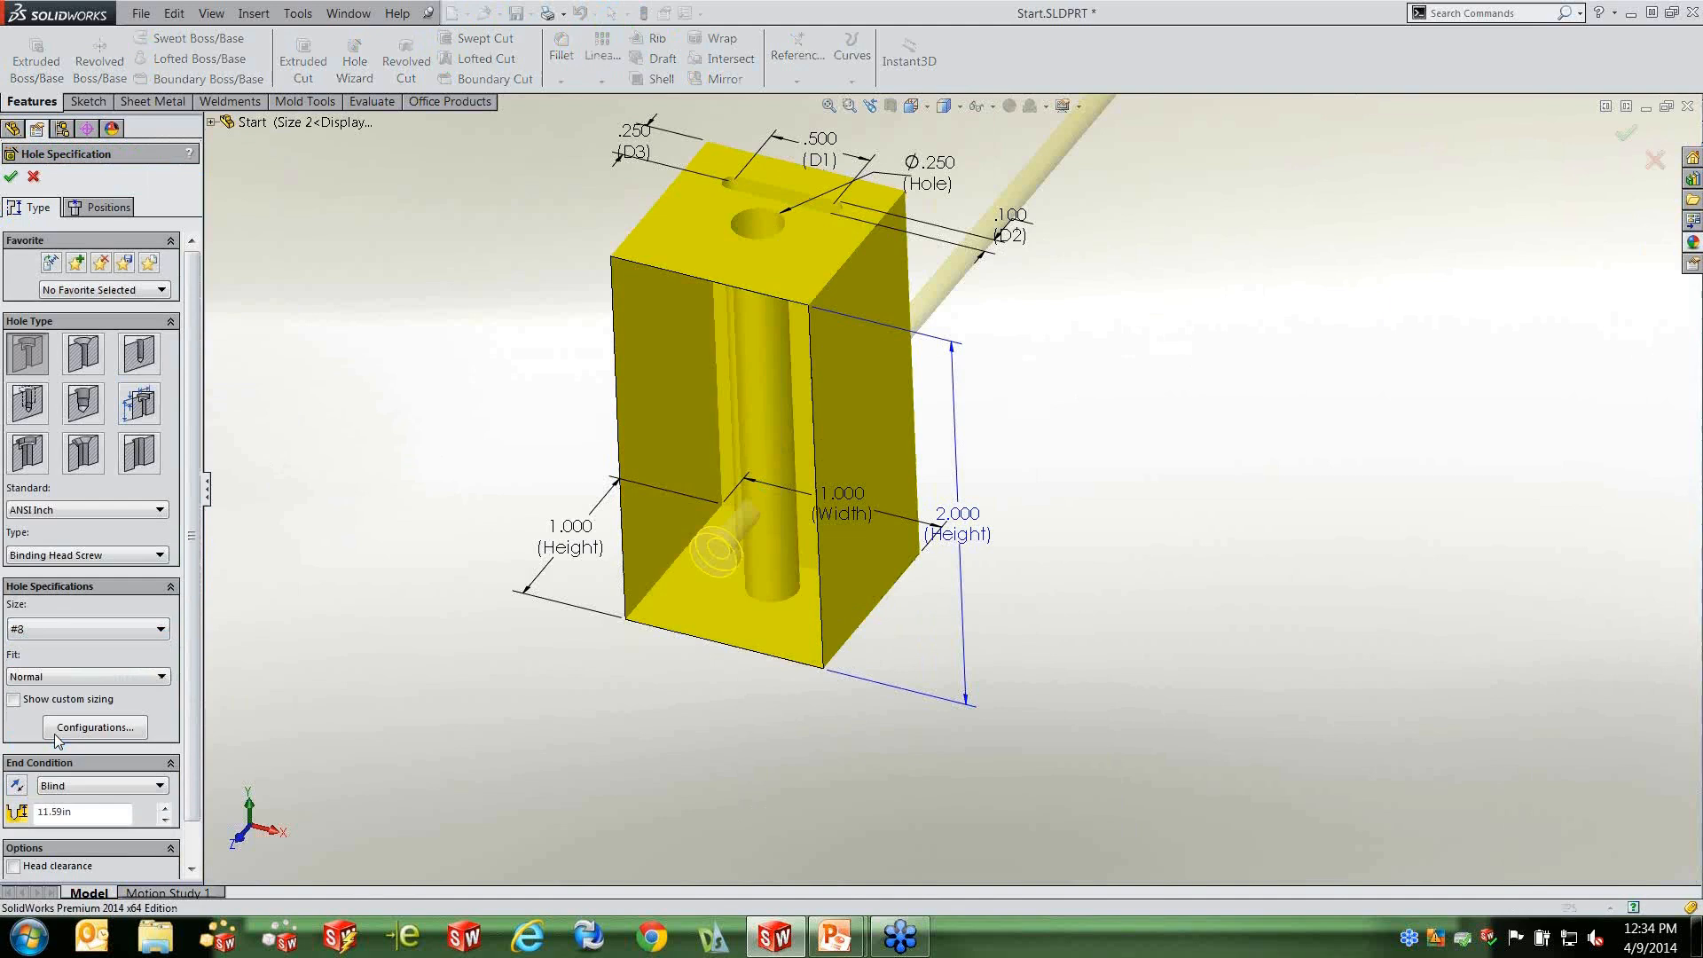
click(94, 727)
click(475, 293)
click(461, 624)
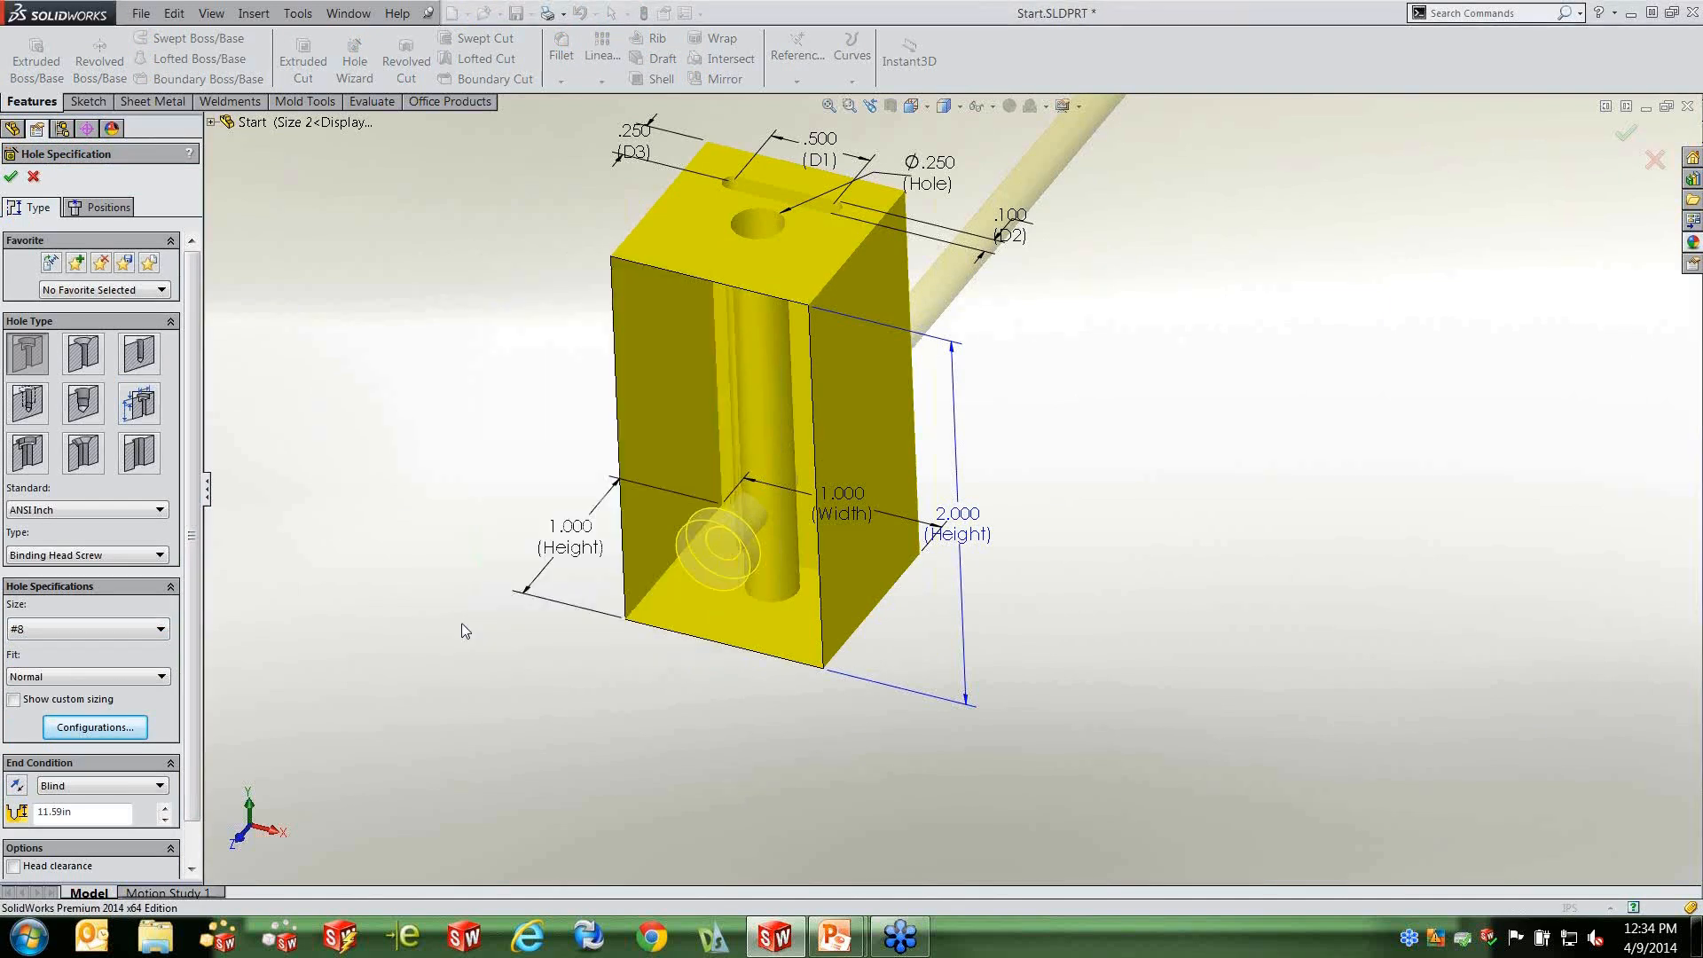
click(11, 176)
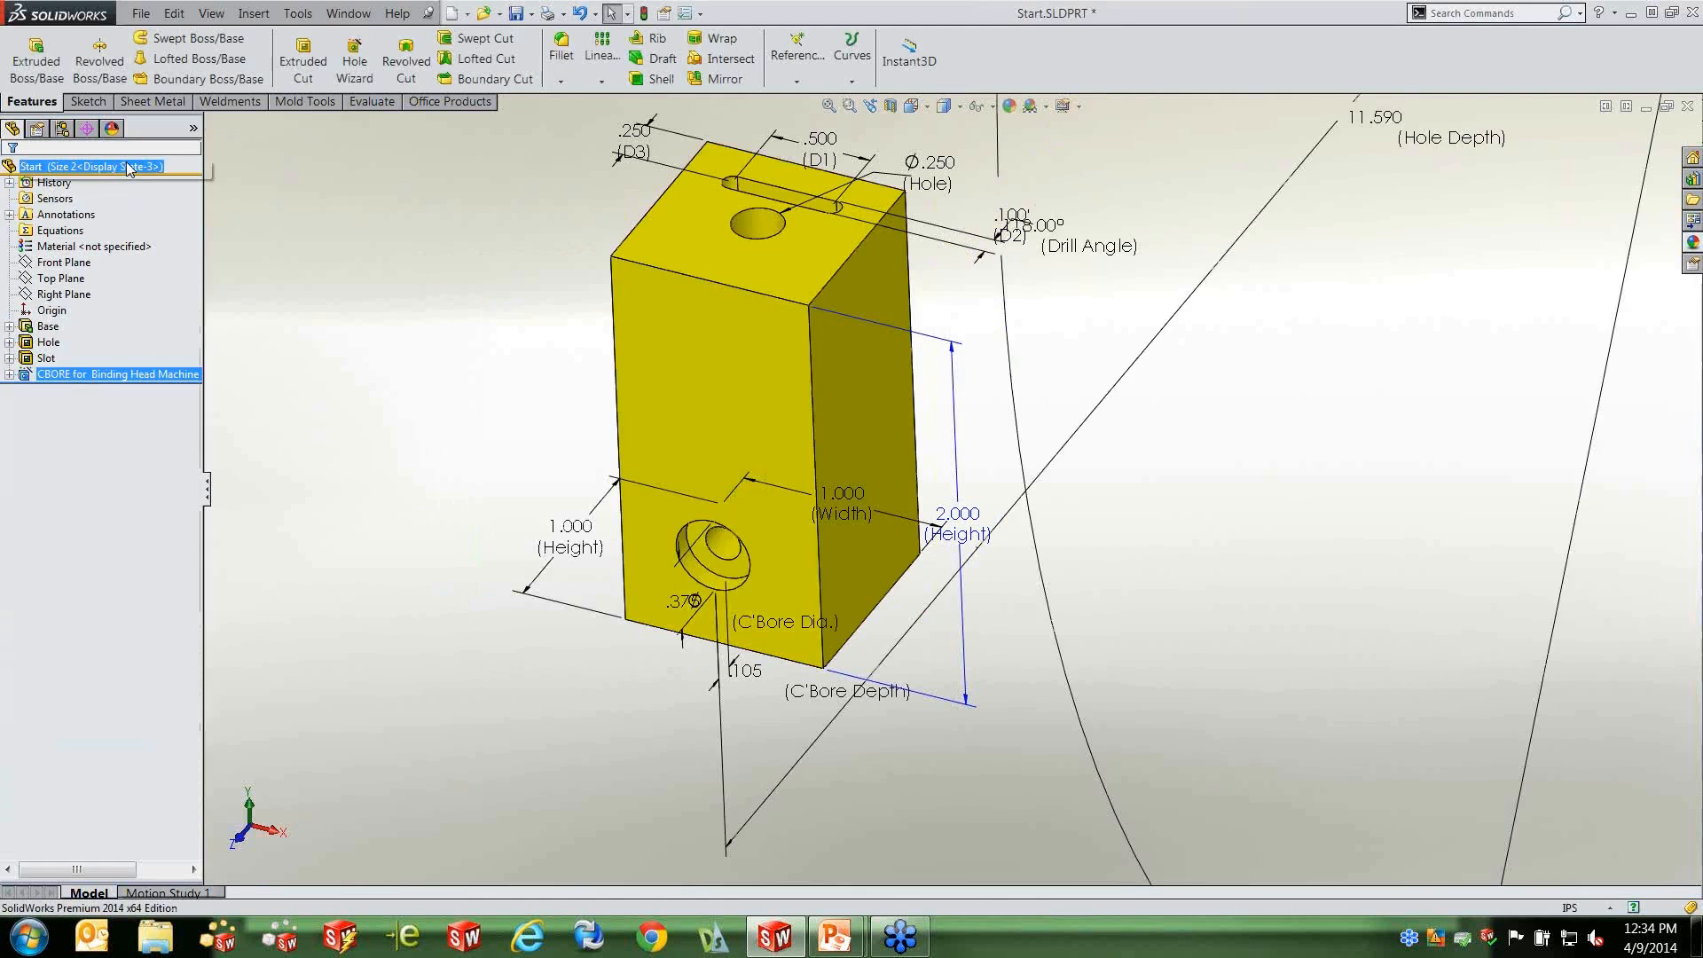
Edit the Size 2 configuration's properties so that its description, 2 Inch Block, is used in the bill of materials.
click(62, 129)
double_click(85, 200)
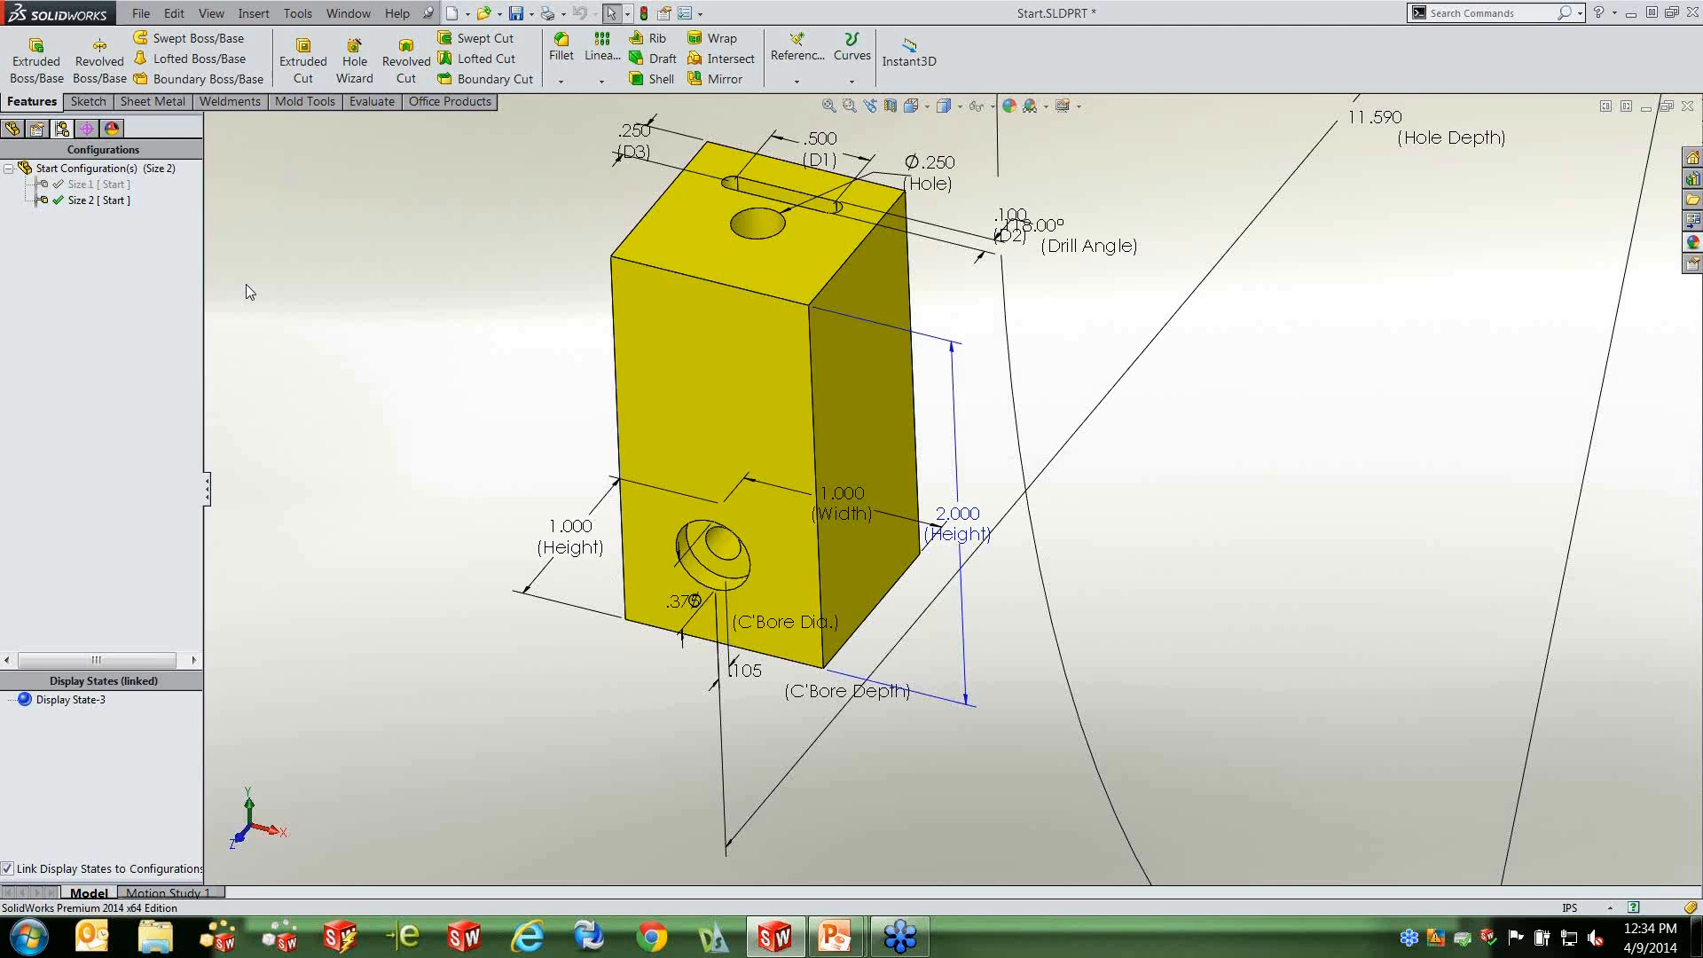
click(97, 201)
right_click(96, 200)
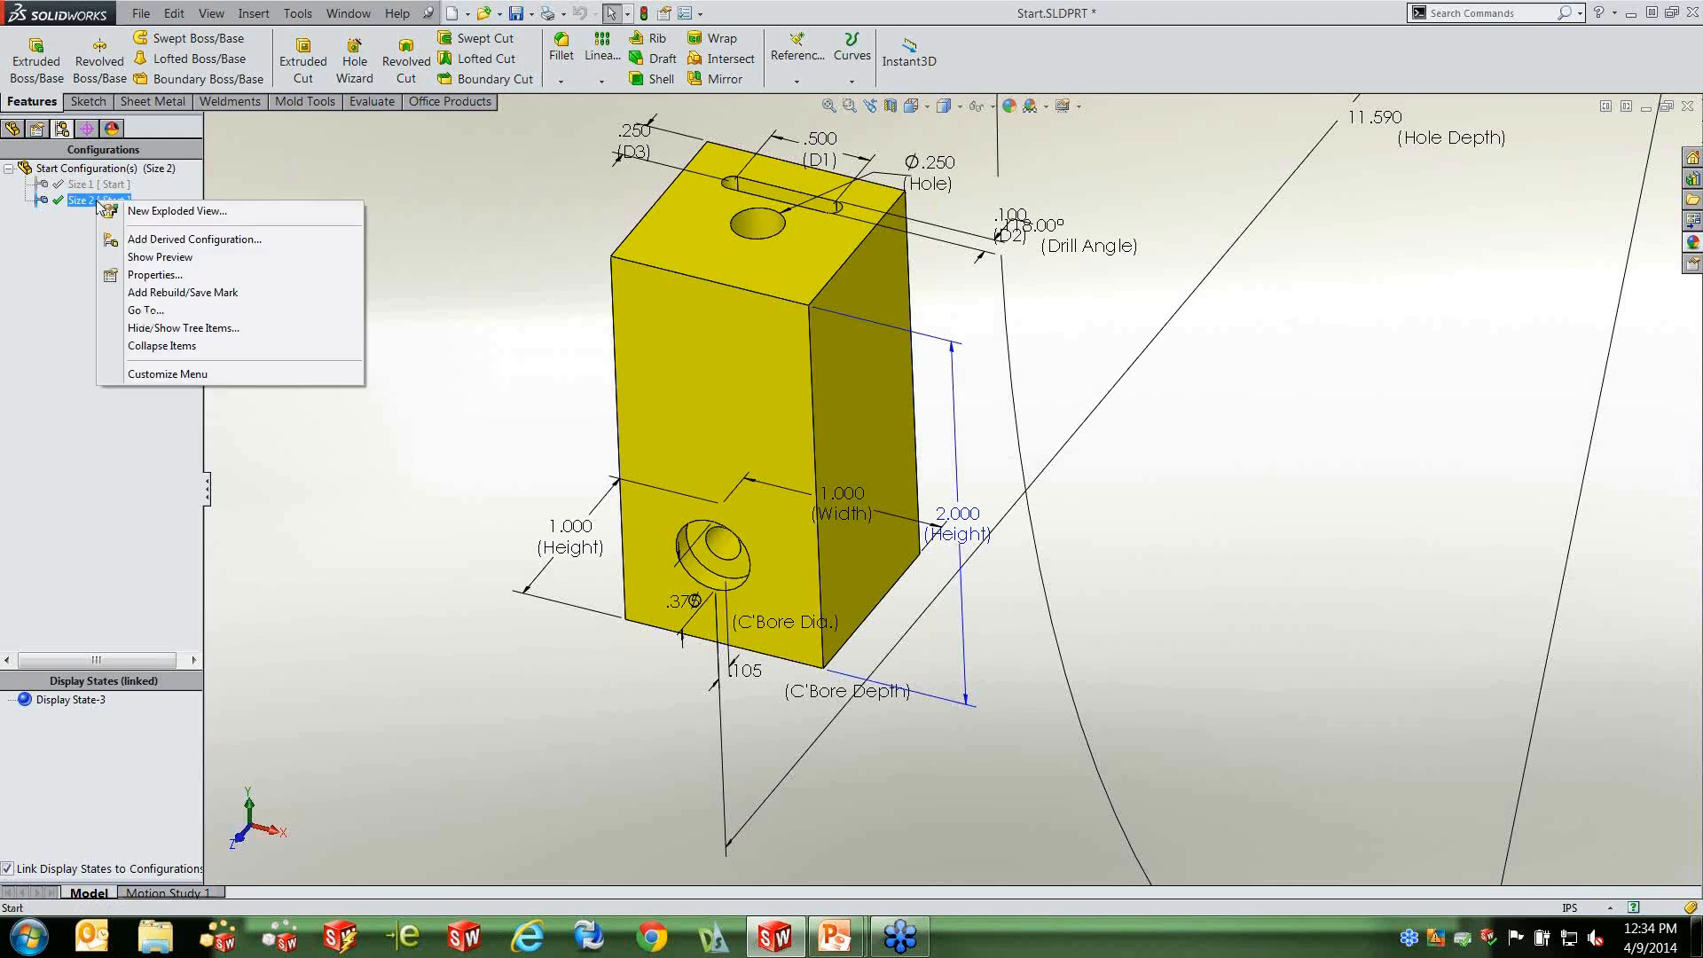
click(179, 282)
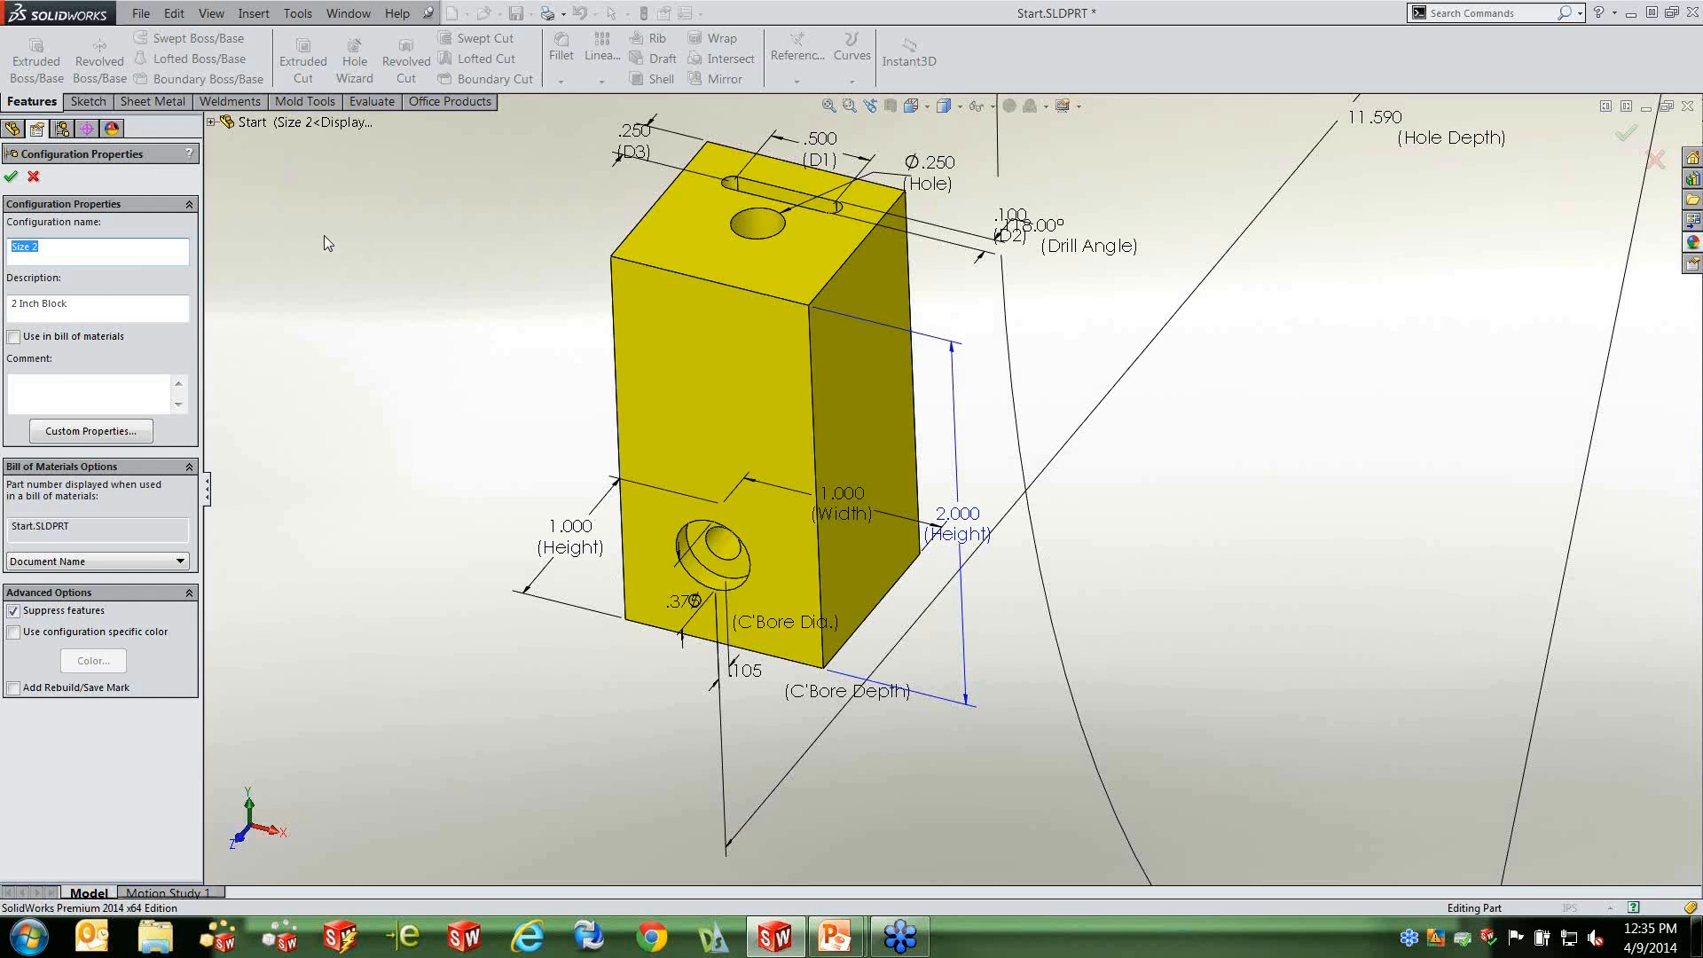
drag(113, 309, 10, 311)
click(137, 308)
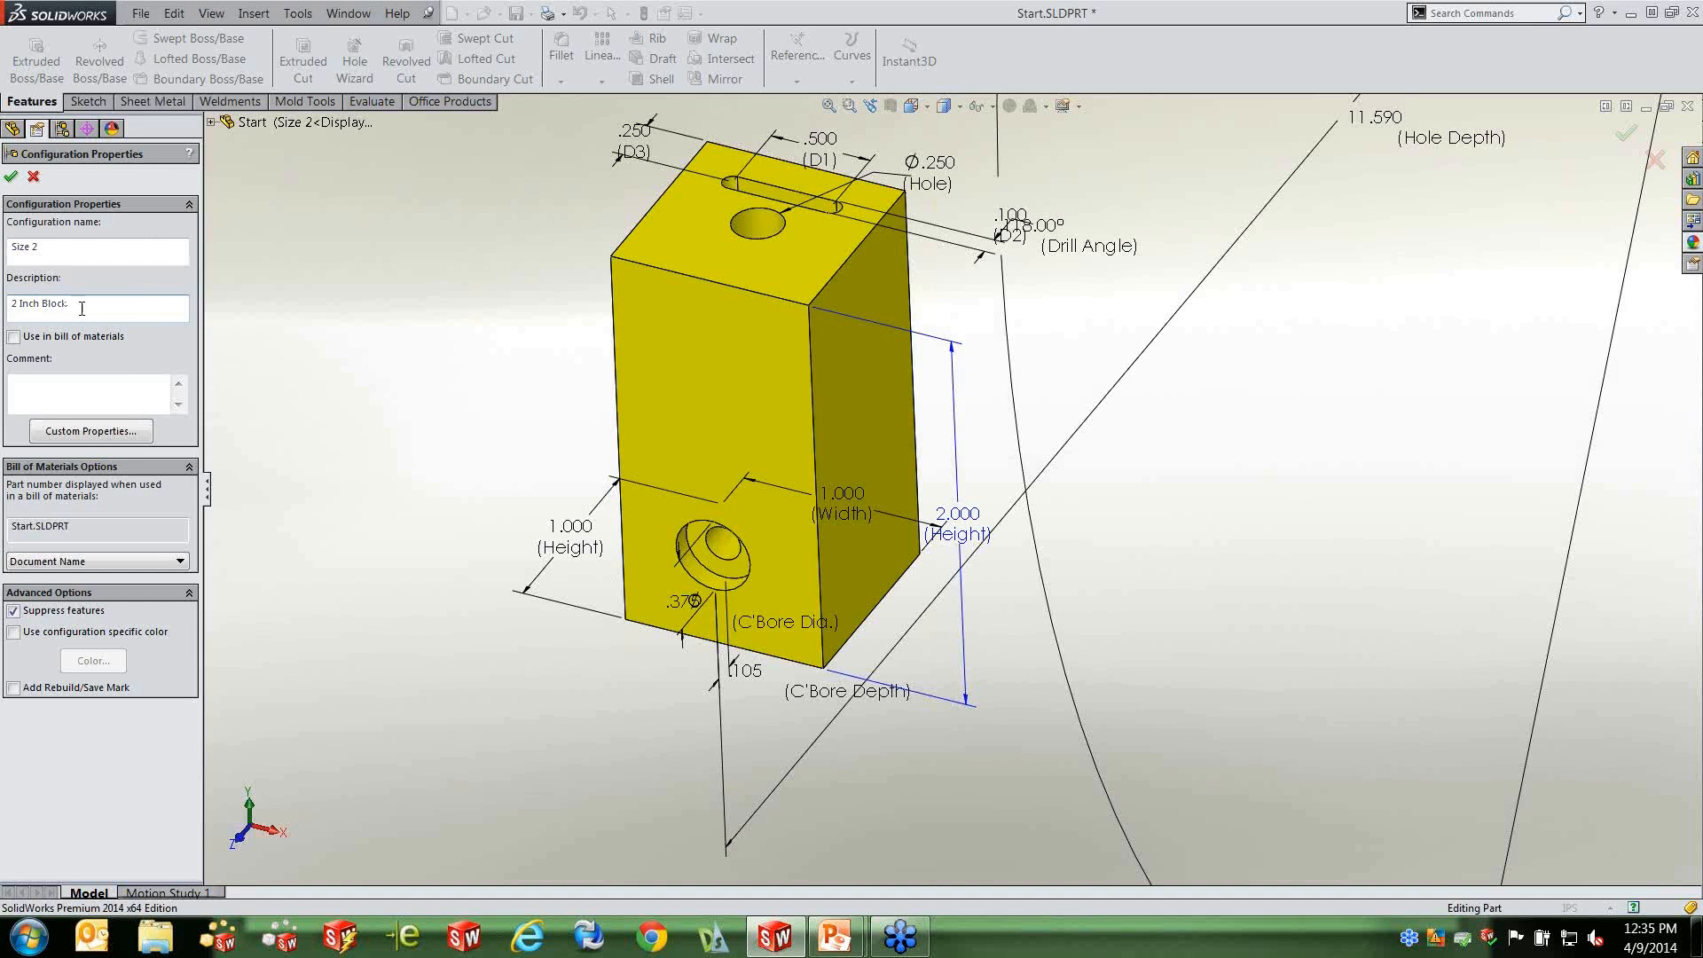
drag(71, 306, 4, 311)
click(14, 337)
Review Size 2's configuration-specific custom properties and the part number options for its bill of materials.
click(114, 434)
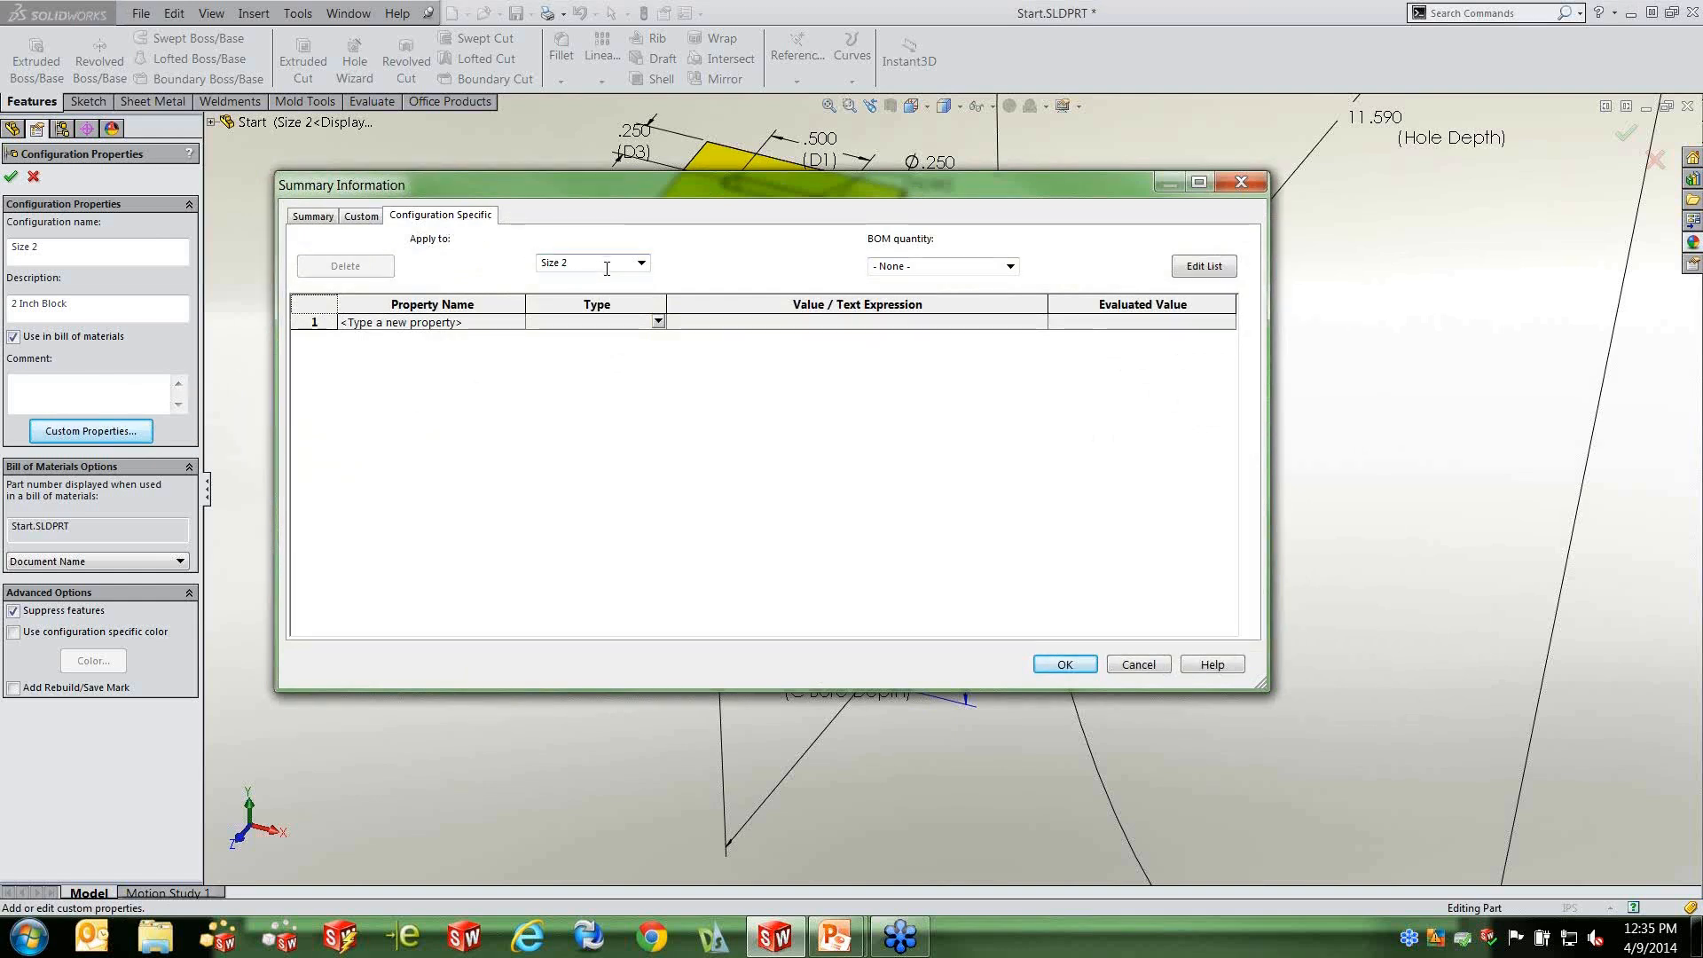
click(1151, 670)
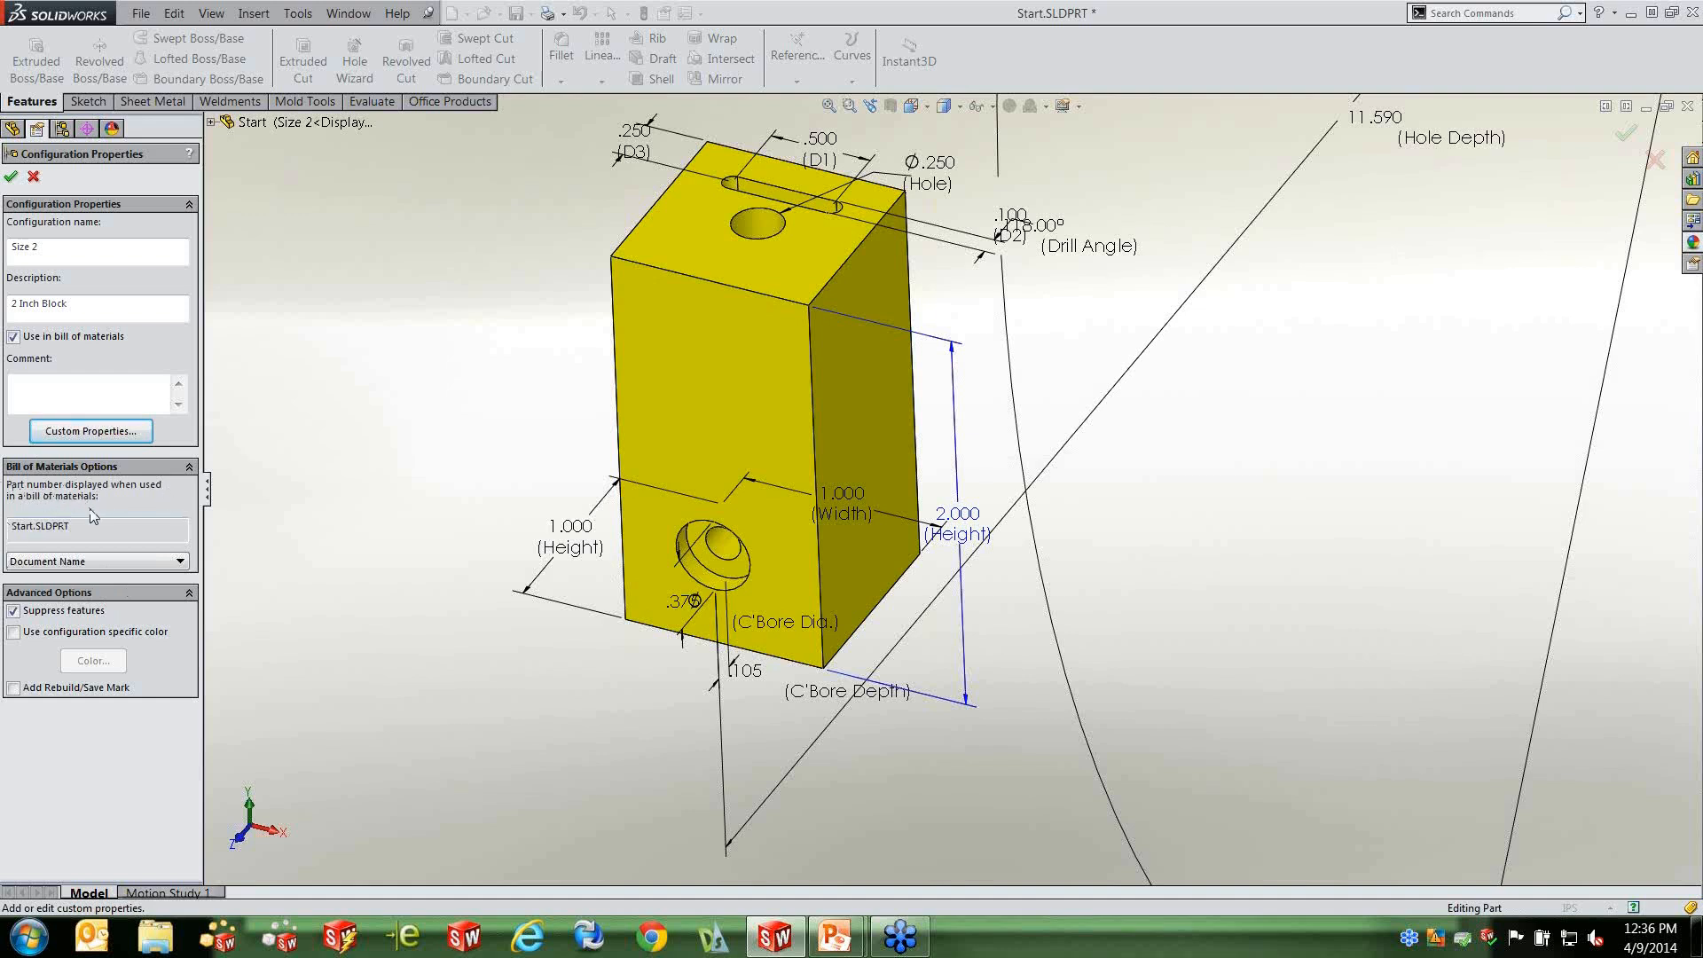
click(180, 562)
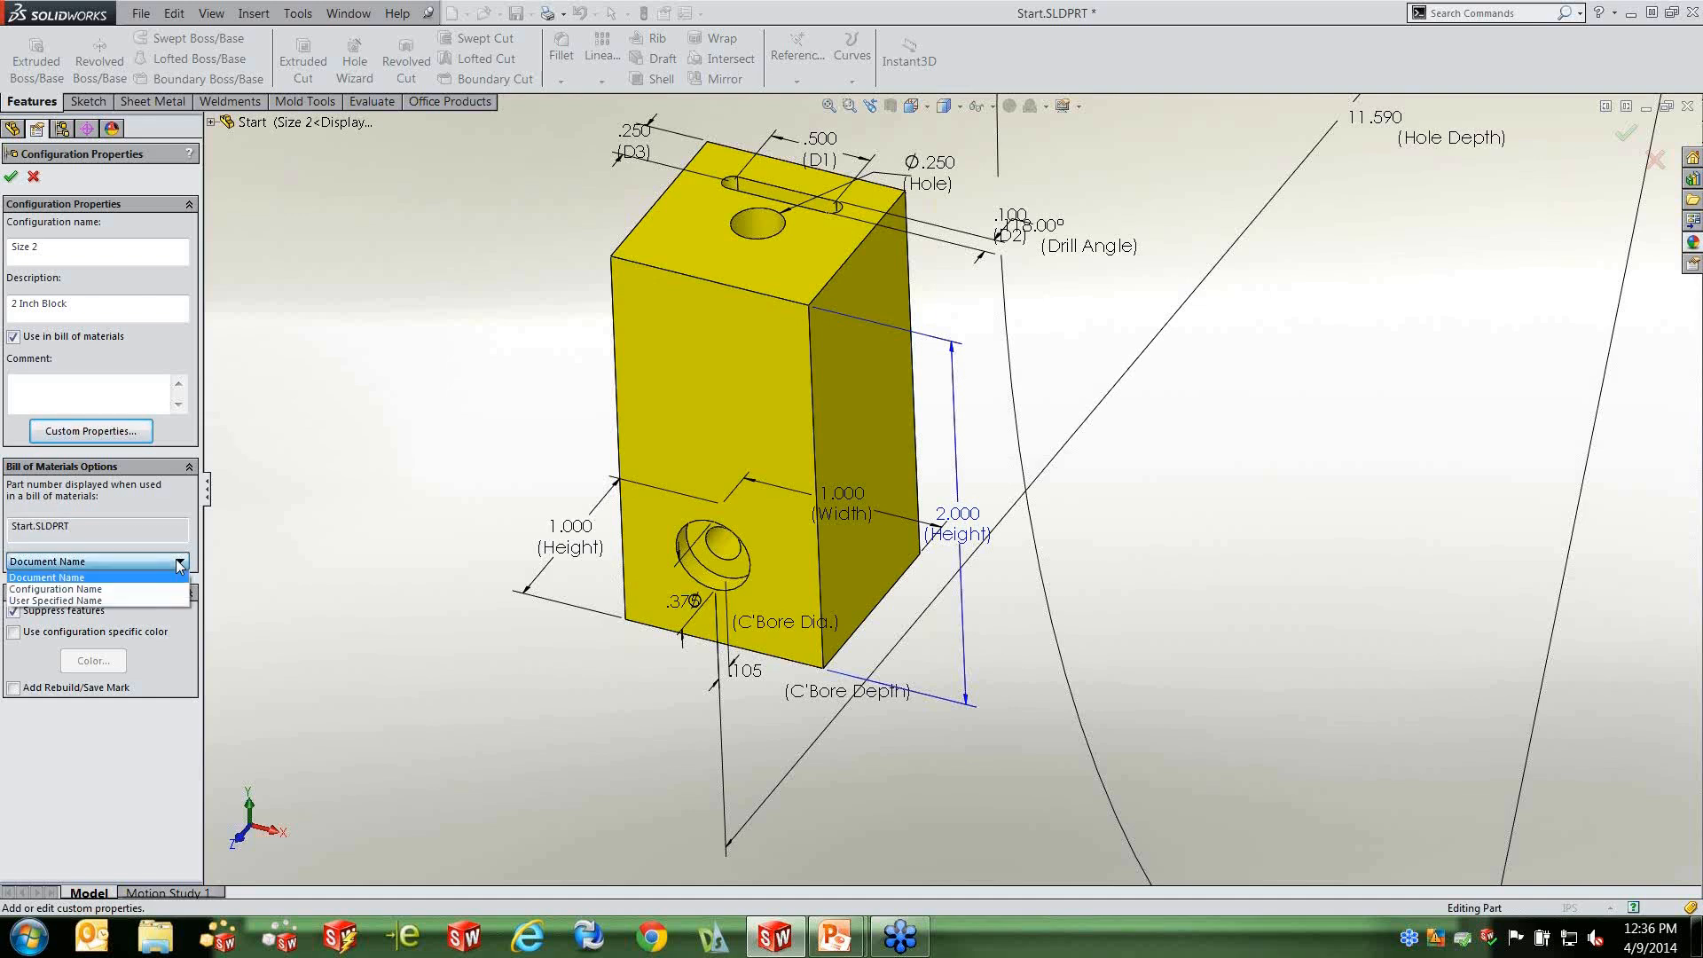
click(71, 582)
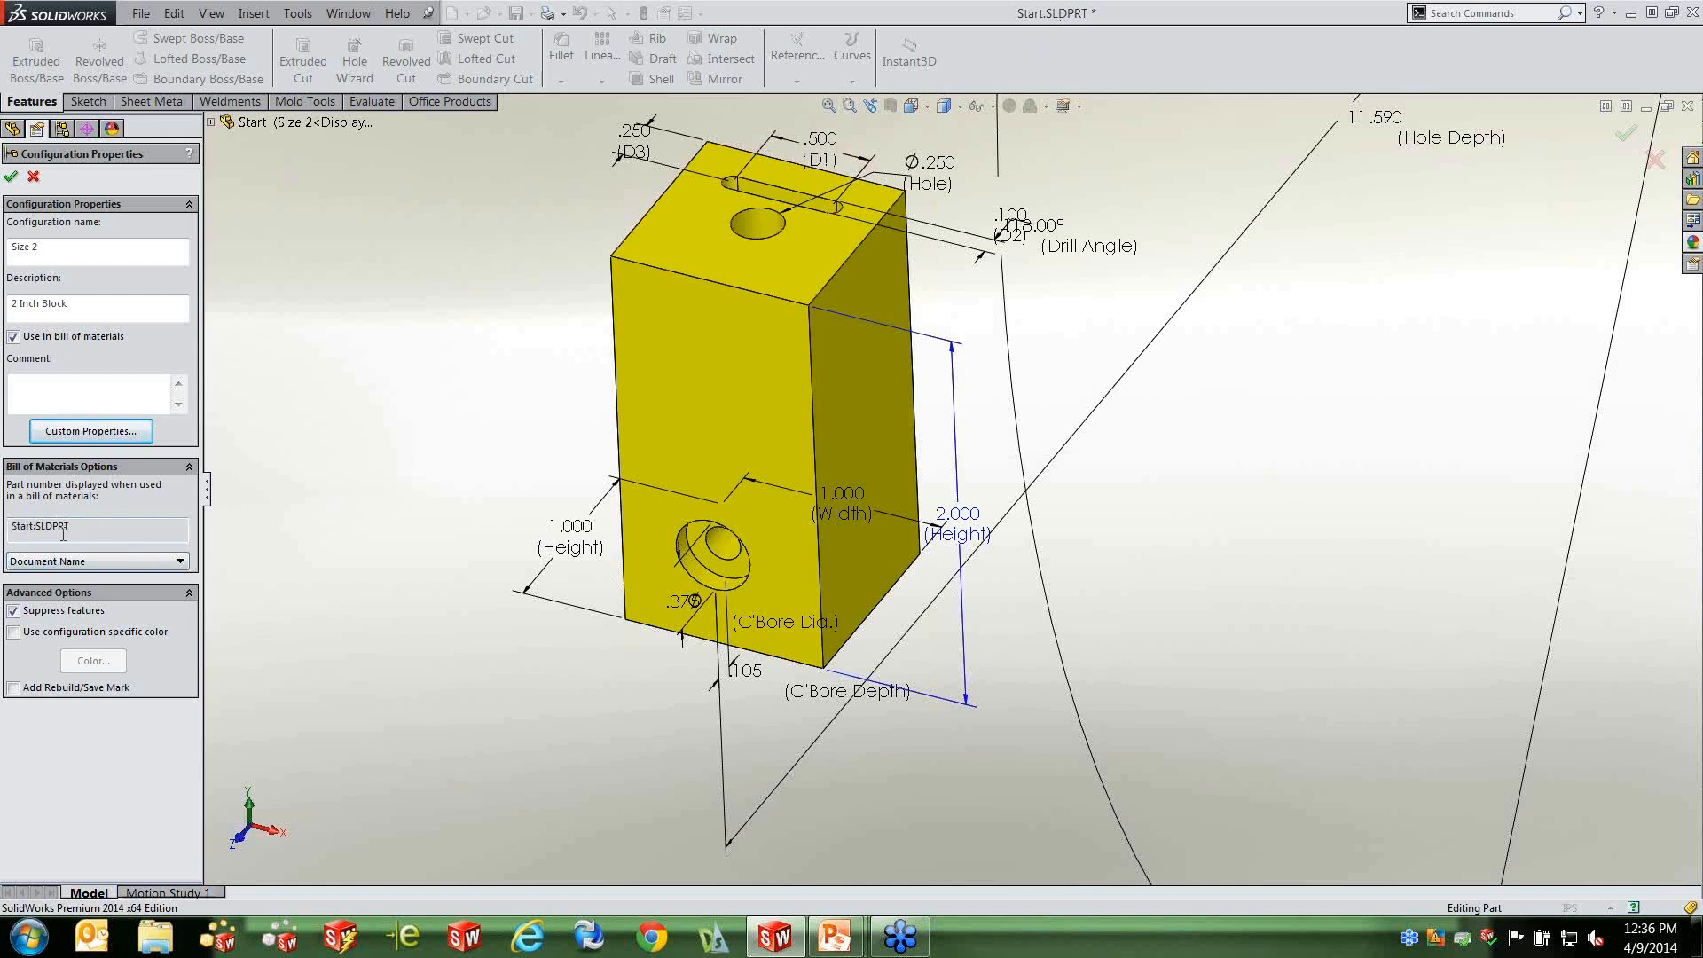
Set Size 2's bill of materials part number to the User Specified Name 12345 and accept the configuration properties.
click(180, 564)
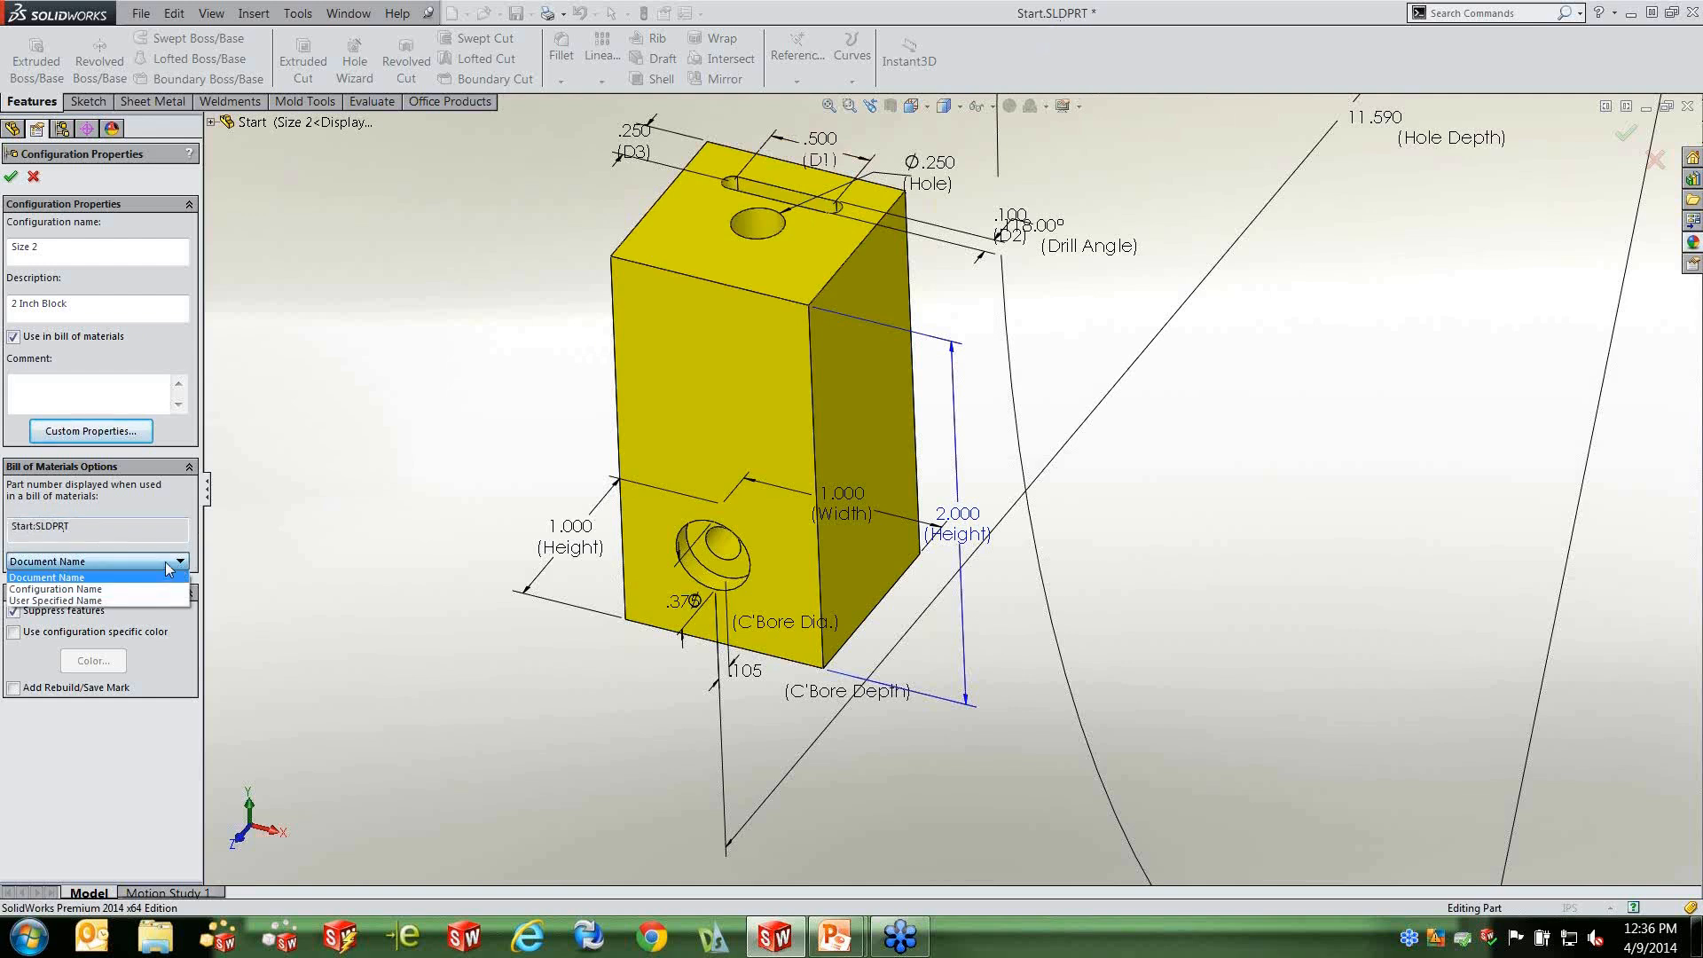
click(108, 590)
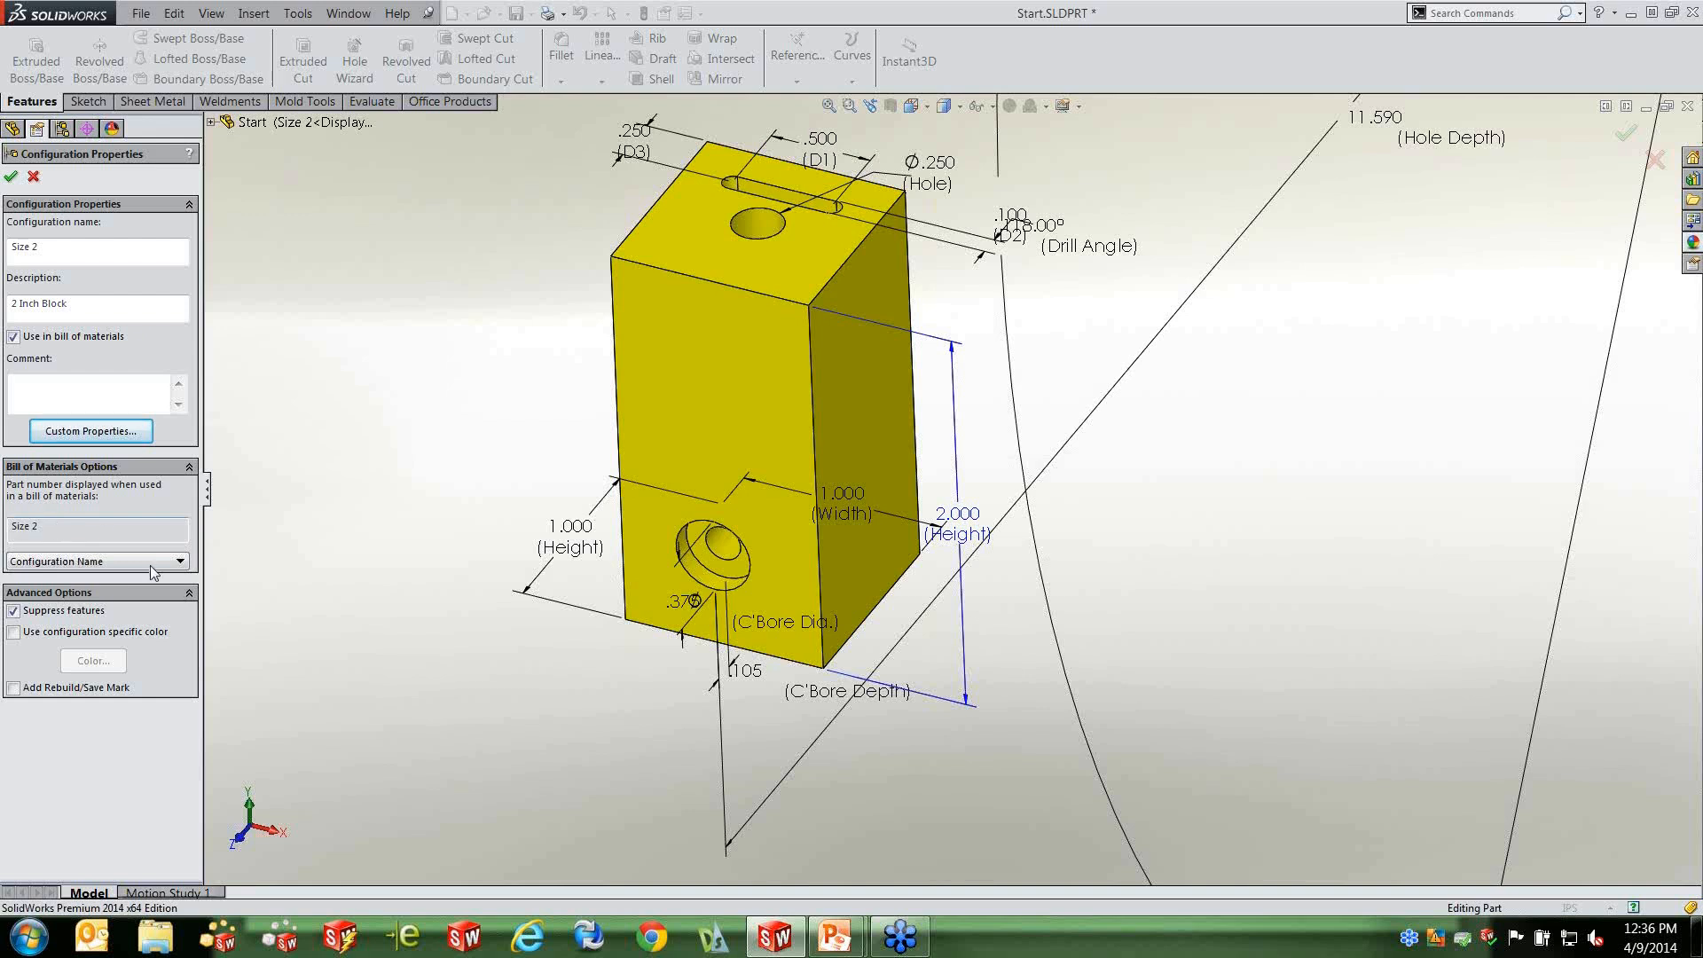
click(178, 562)
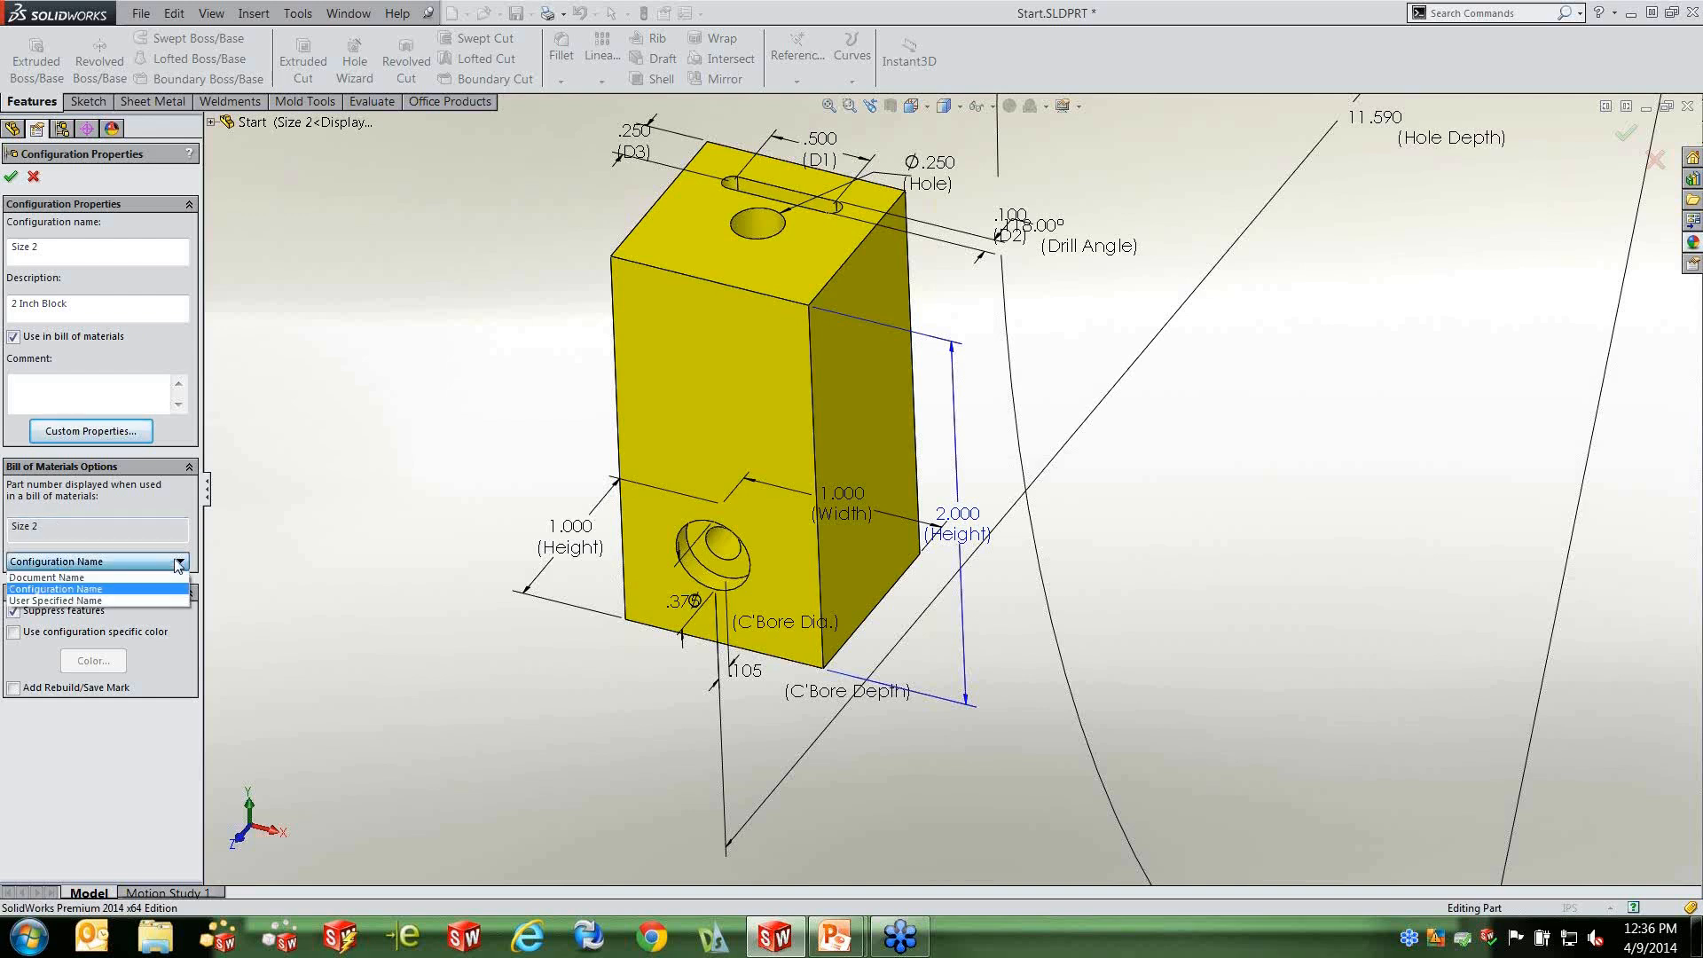
click(87, 601)
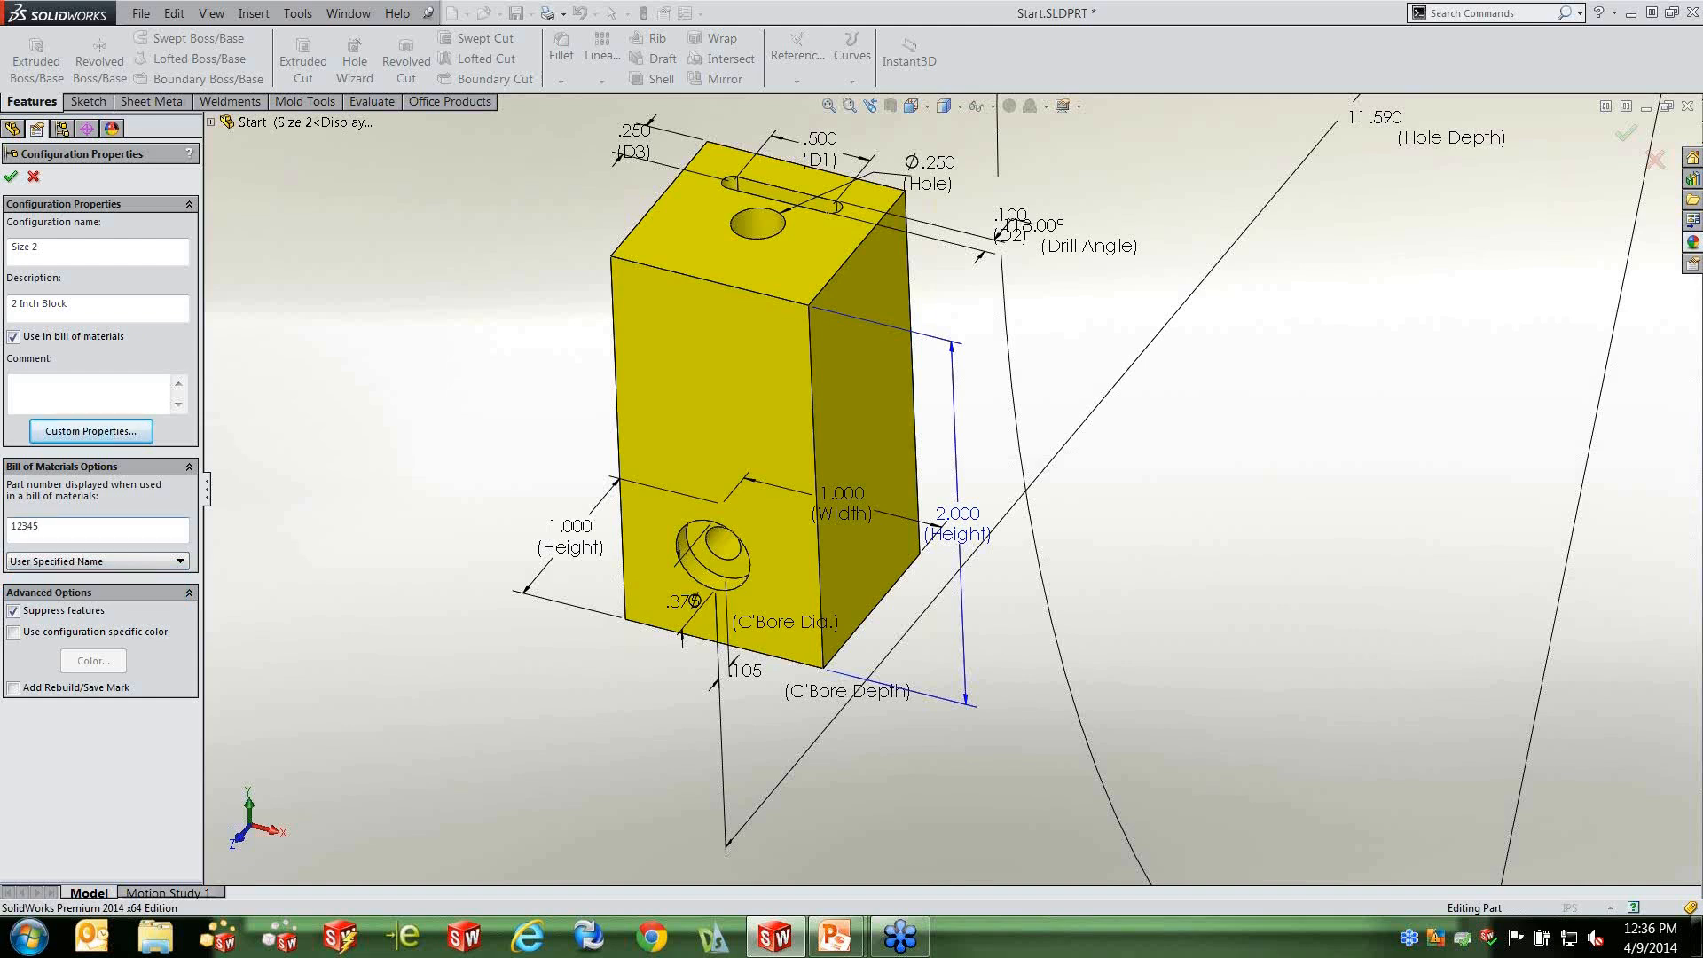
click(12, 177)
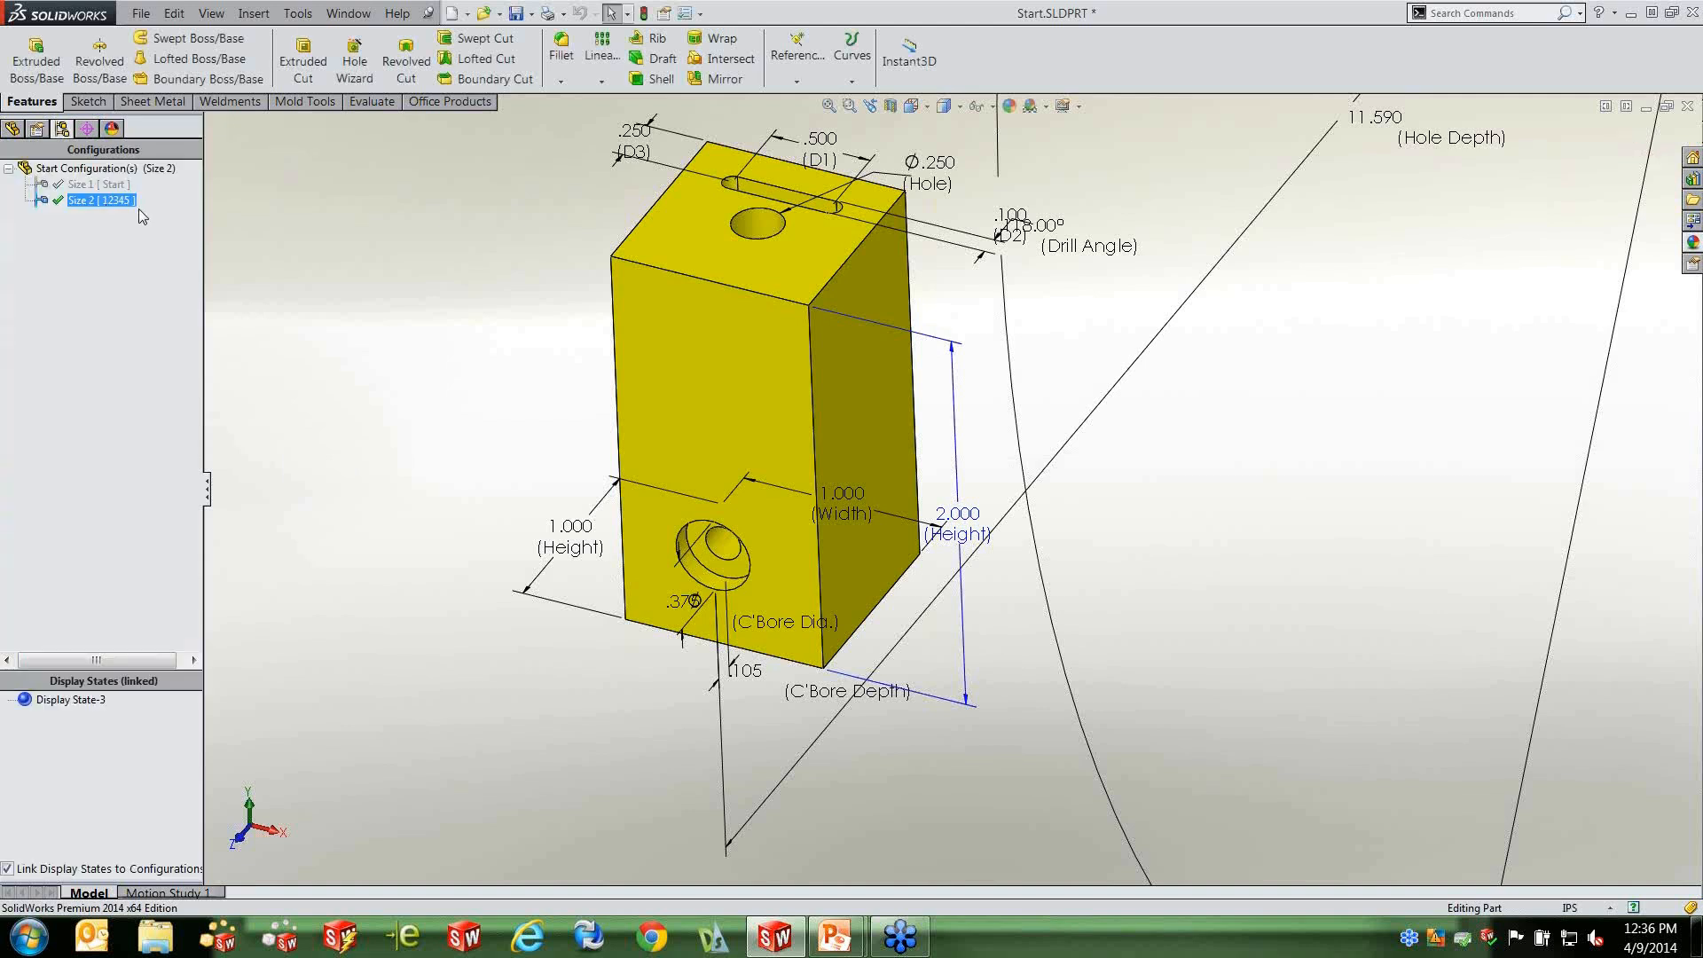
Set Size 1's bill of materials part number to the User Specified Name 54321 and accept its configuration properties.
click(99, 184)
right_click(101, 185)
click(160, 276)
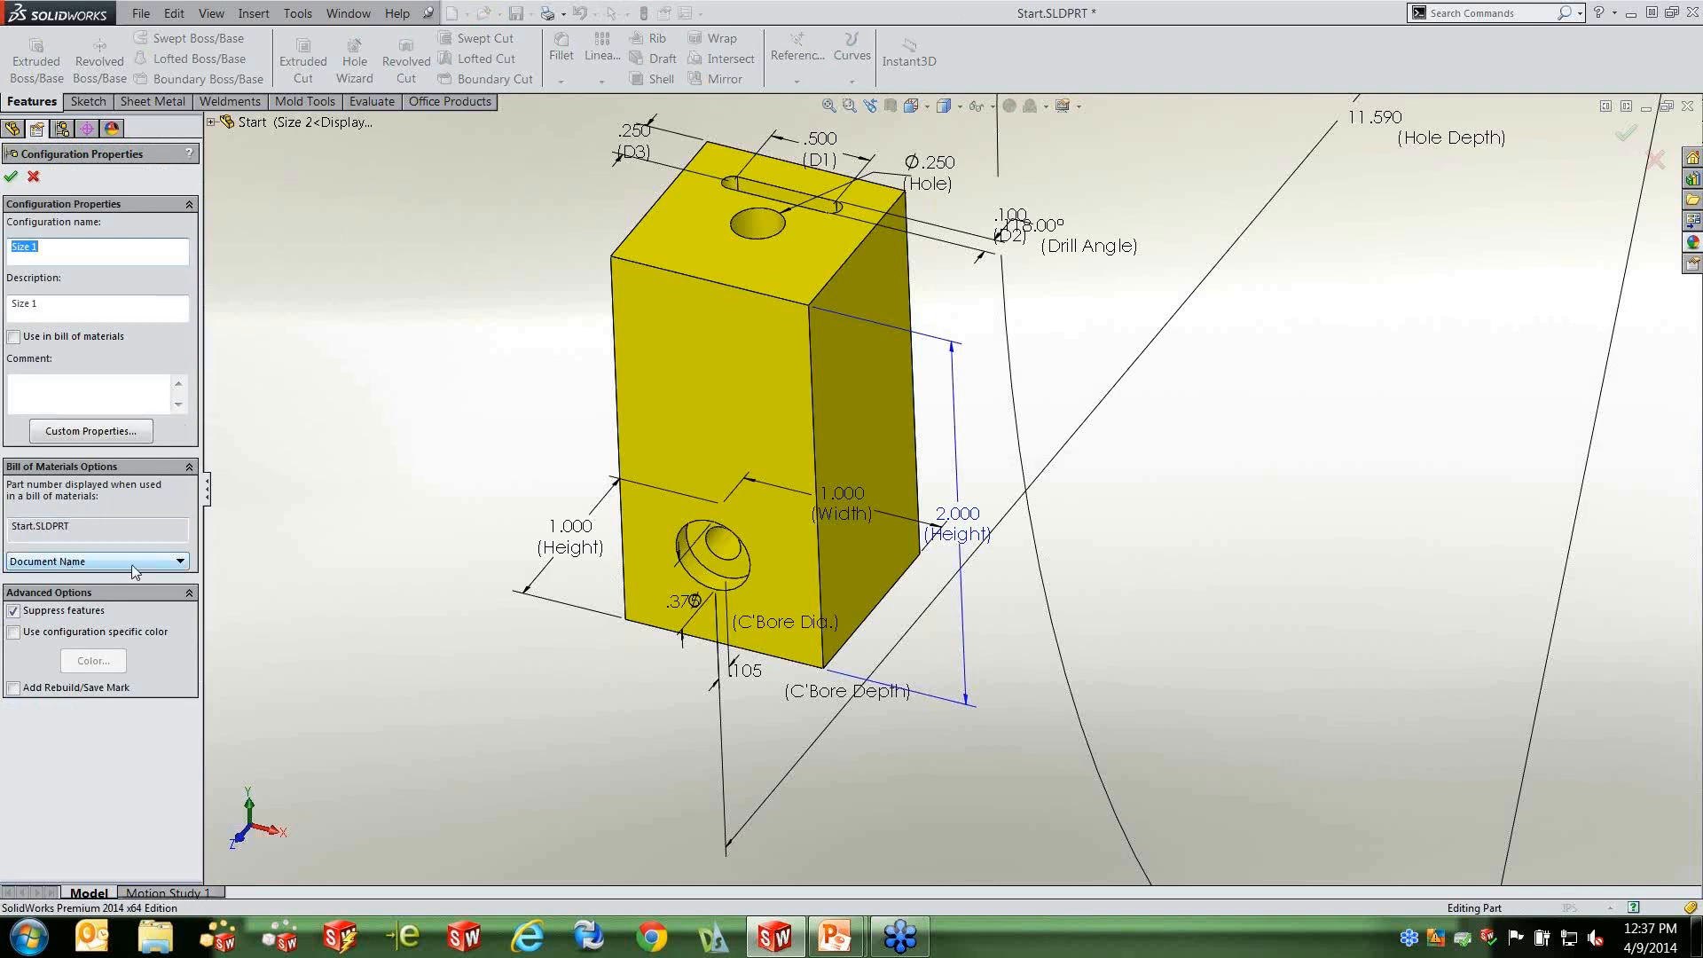
click(94, 561)
click(78, 601)
click(52, 525)
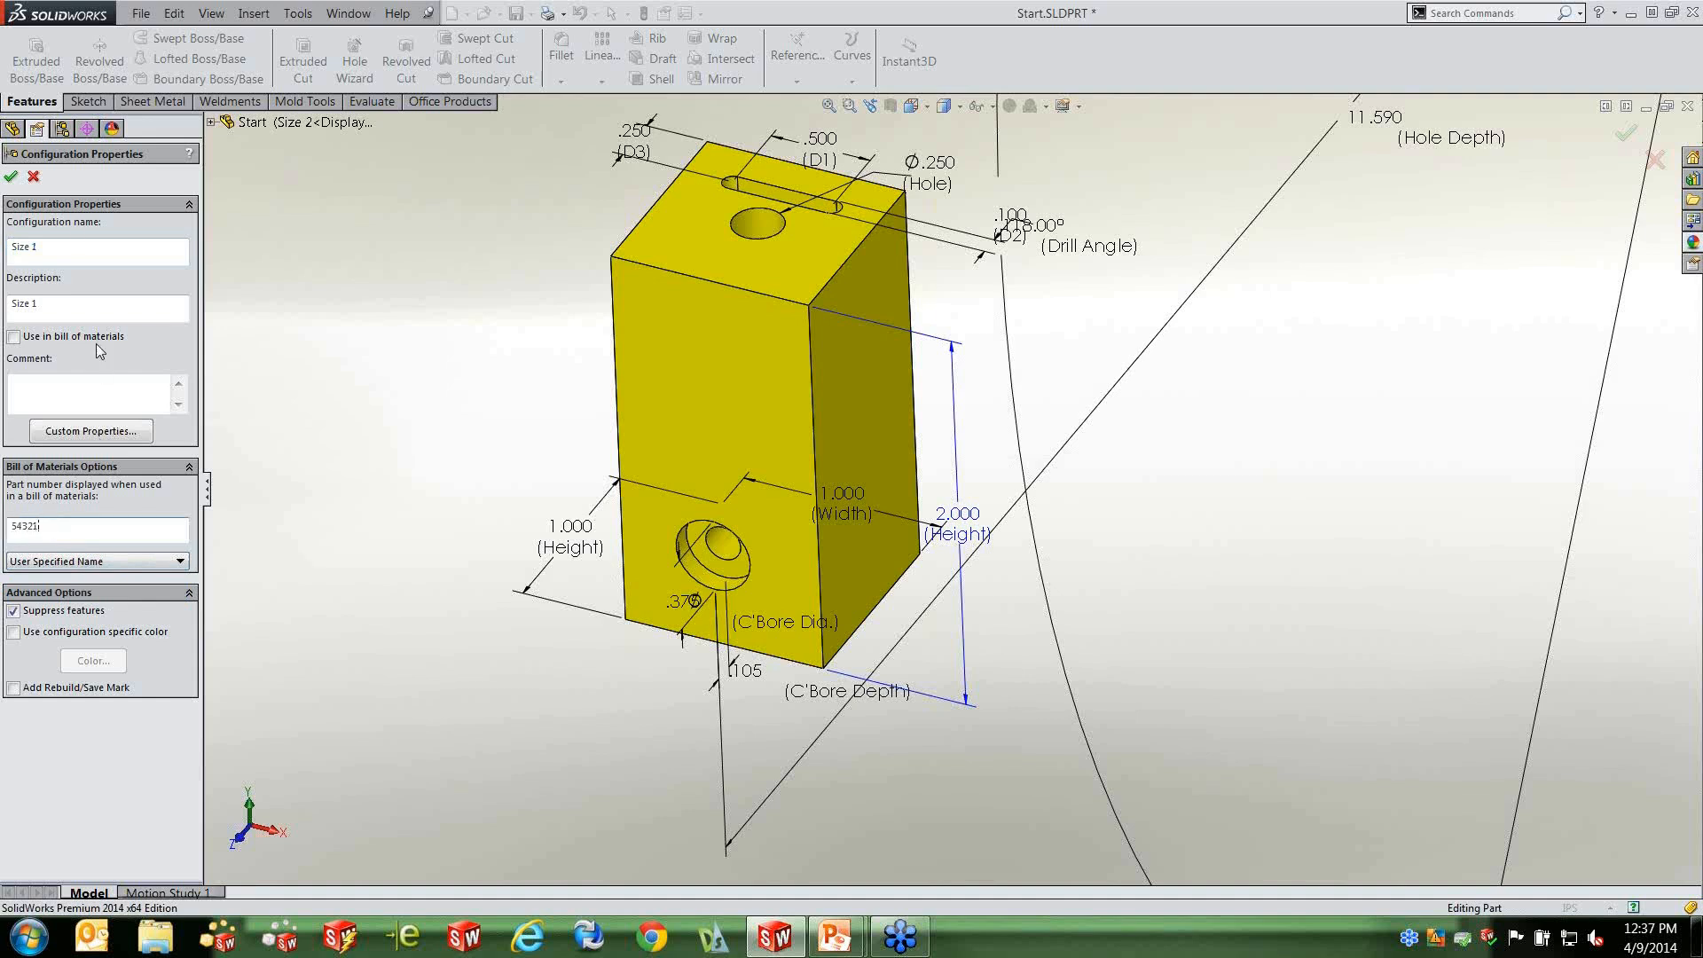
click(11, 176)
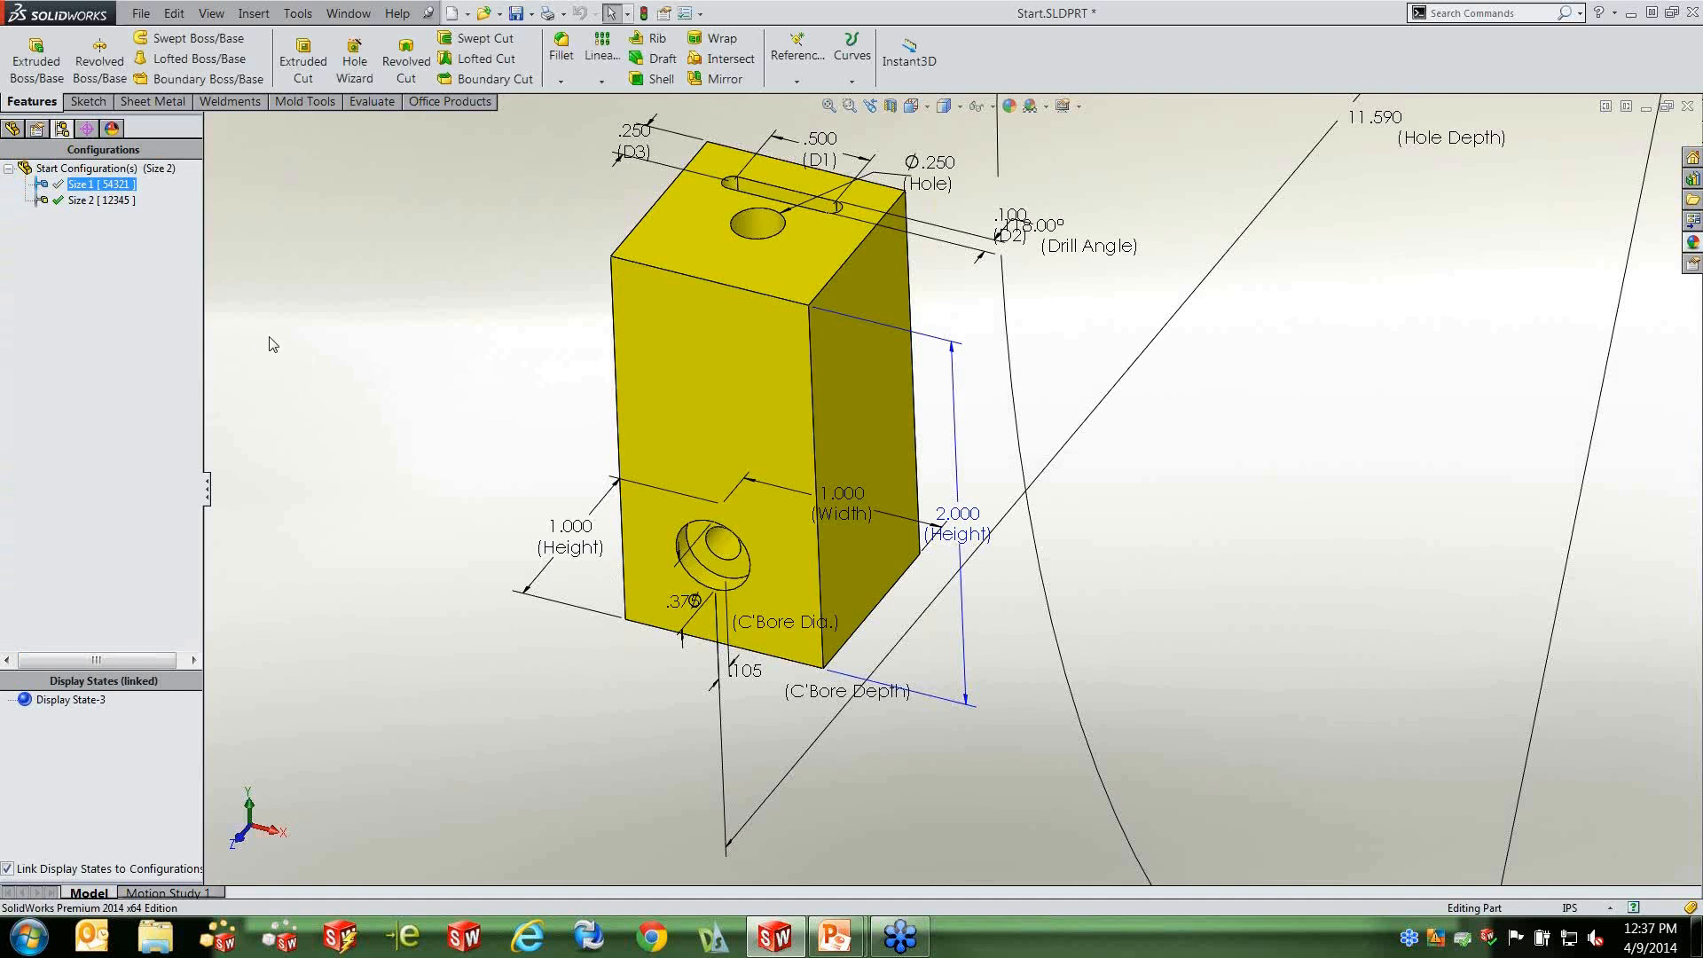
click(120, 186)
ctrl+click(120, 201)
click(88, 187)
ctrl+click(87, 200)
right_click(112, 188)
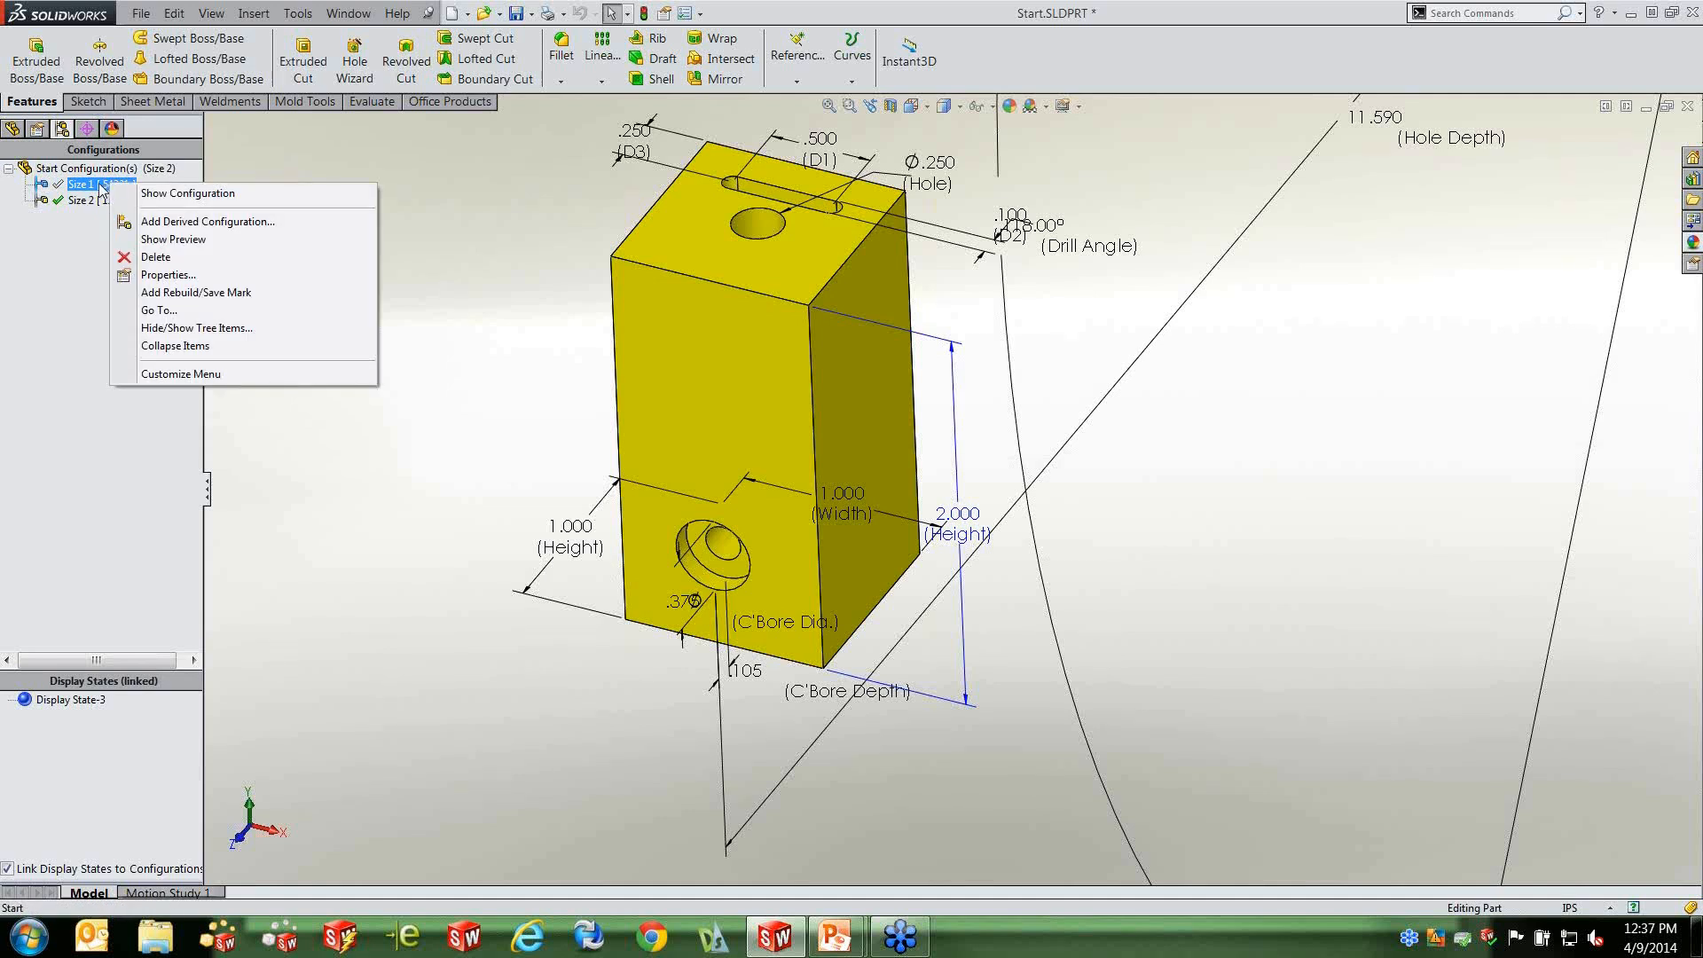
click(63, 246)
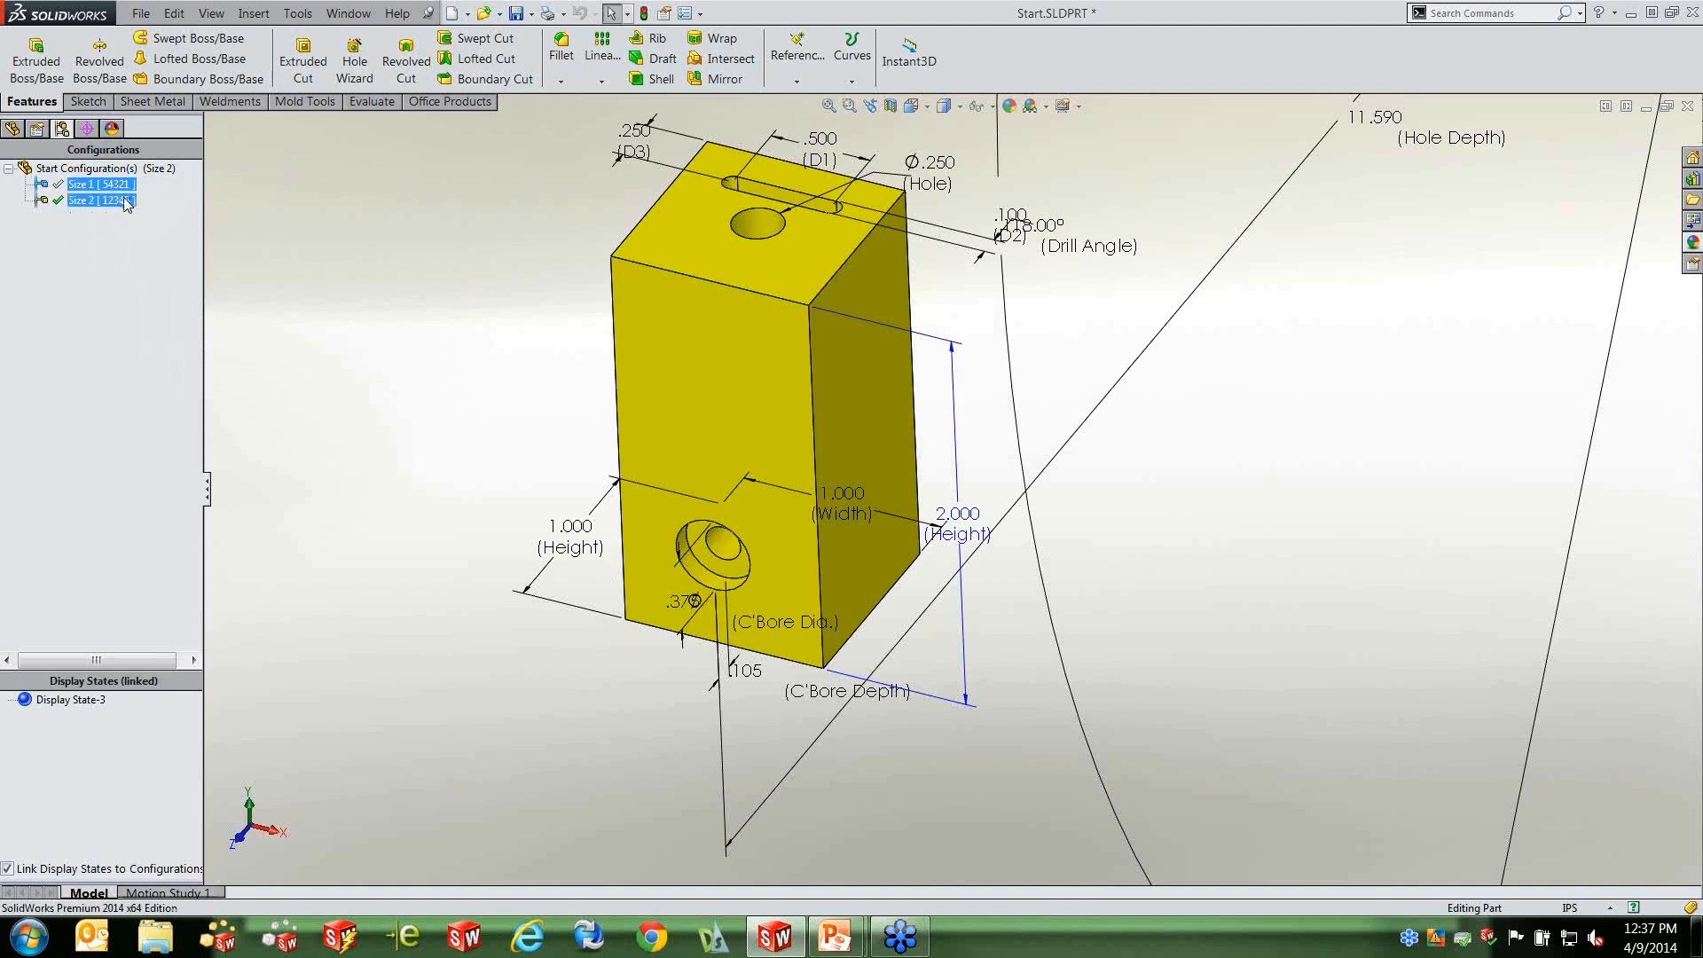
click(266, 221)
Try out the configuration-specific color option and its color palette in Size 2's configuration properties.
right_click(96, 203)
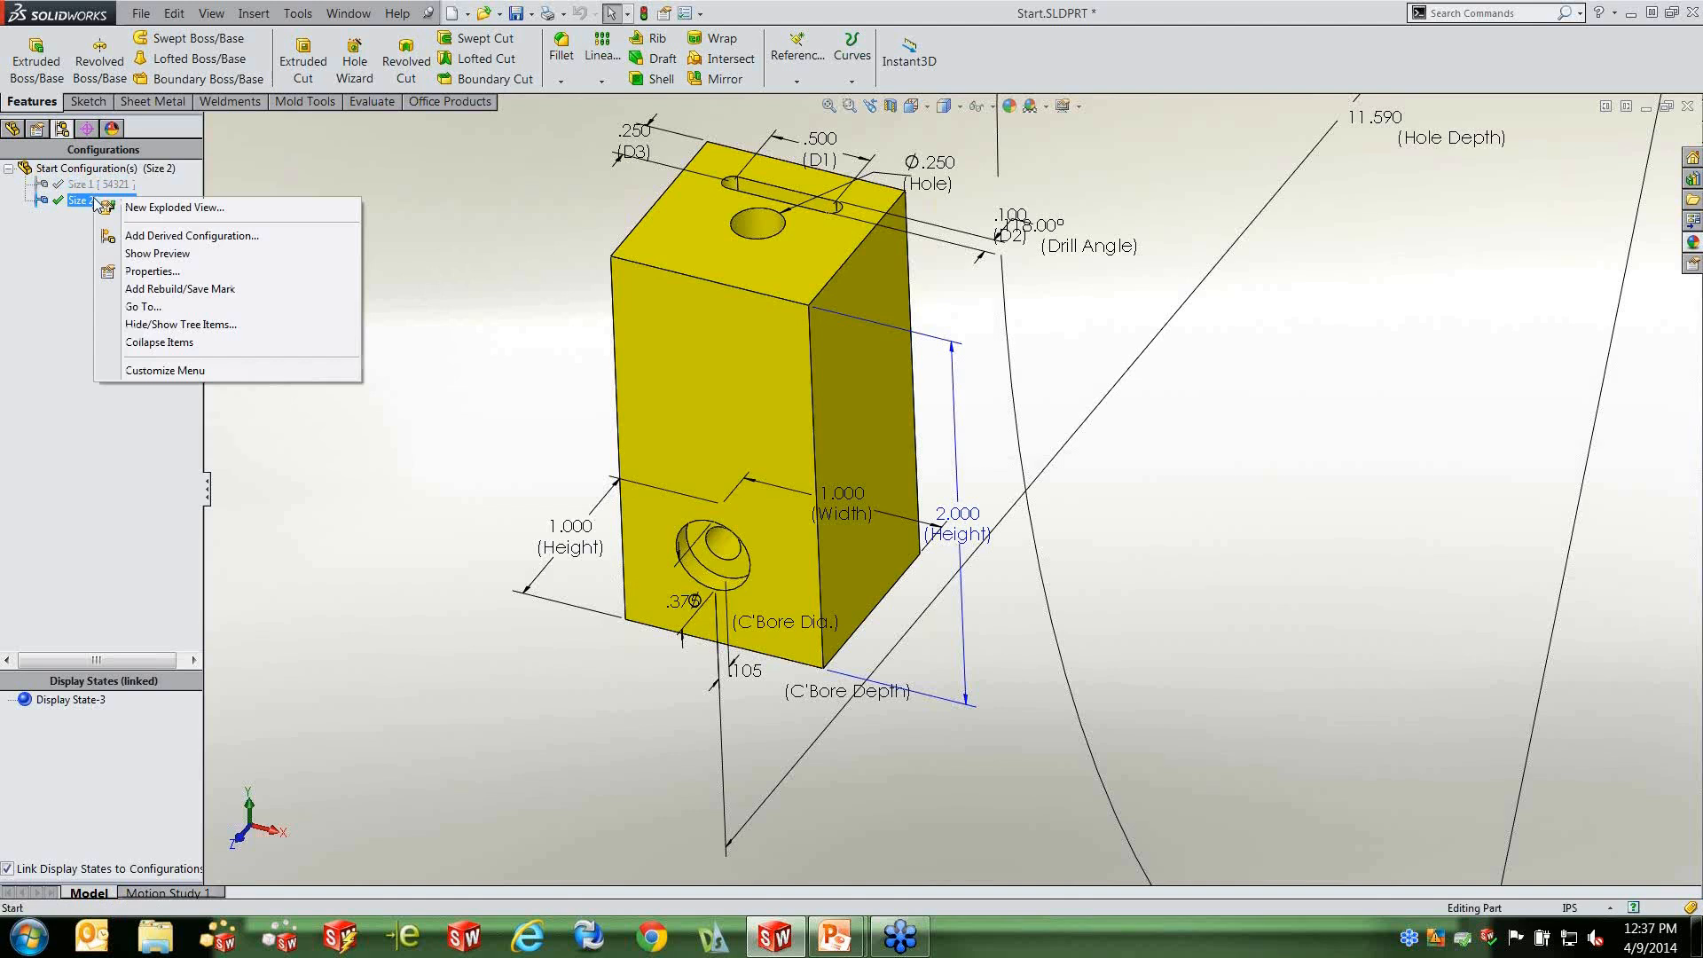
click(154, 279)
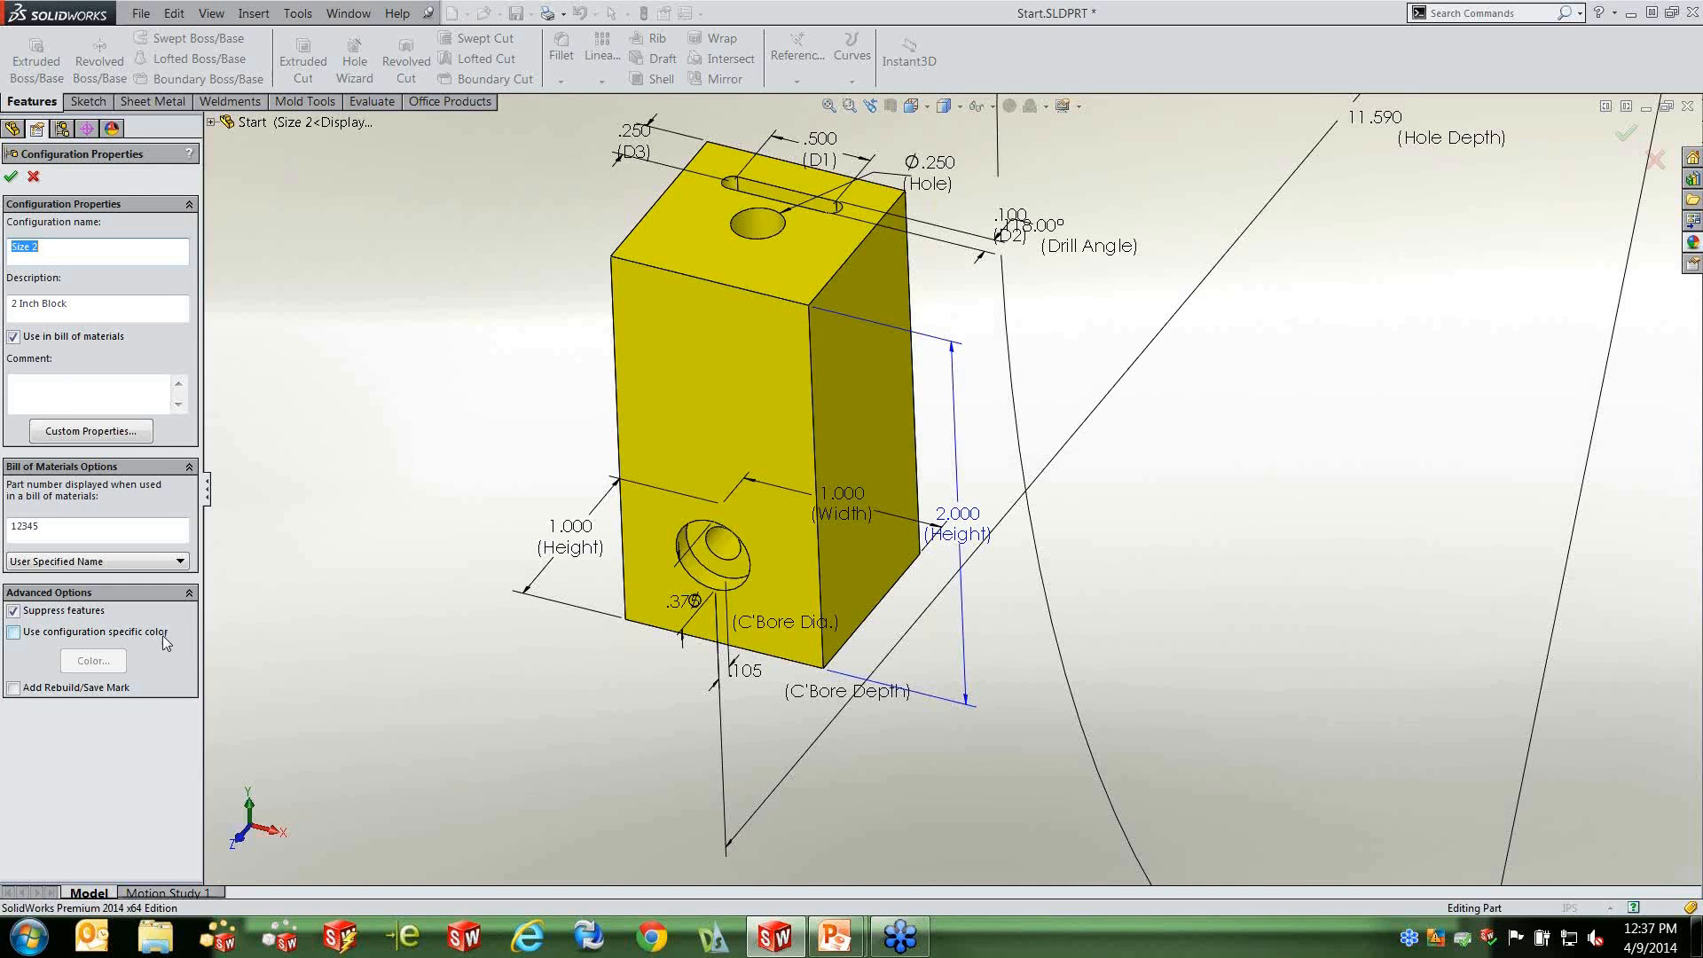
click(24, 635)
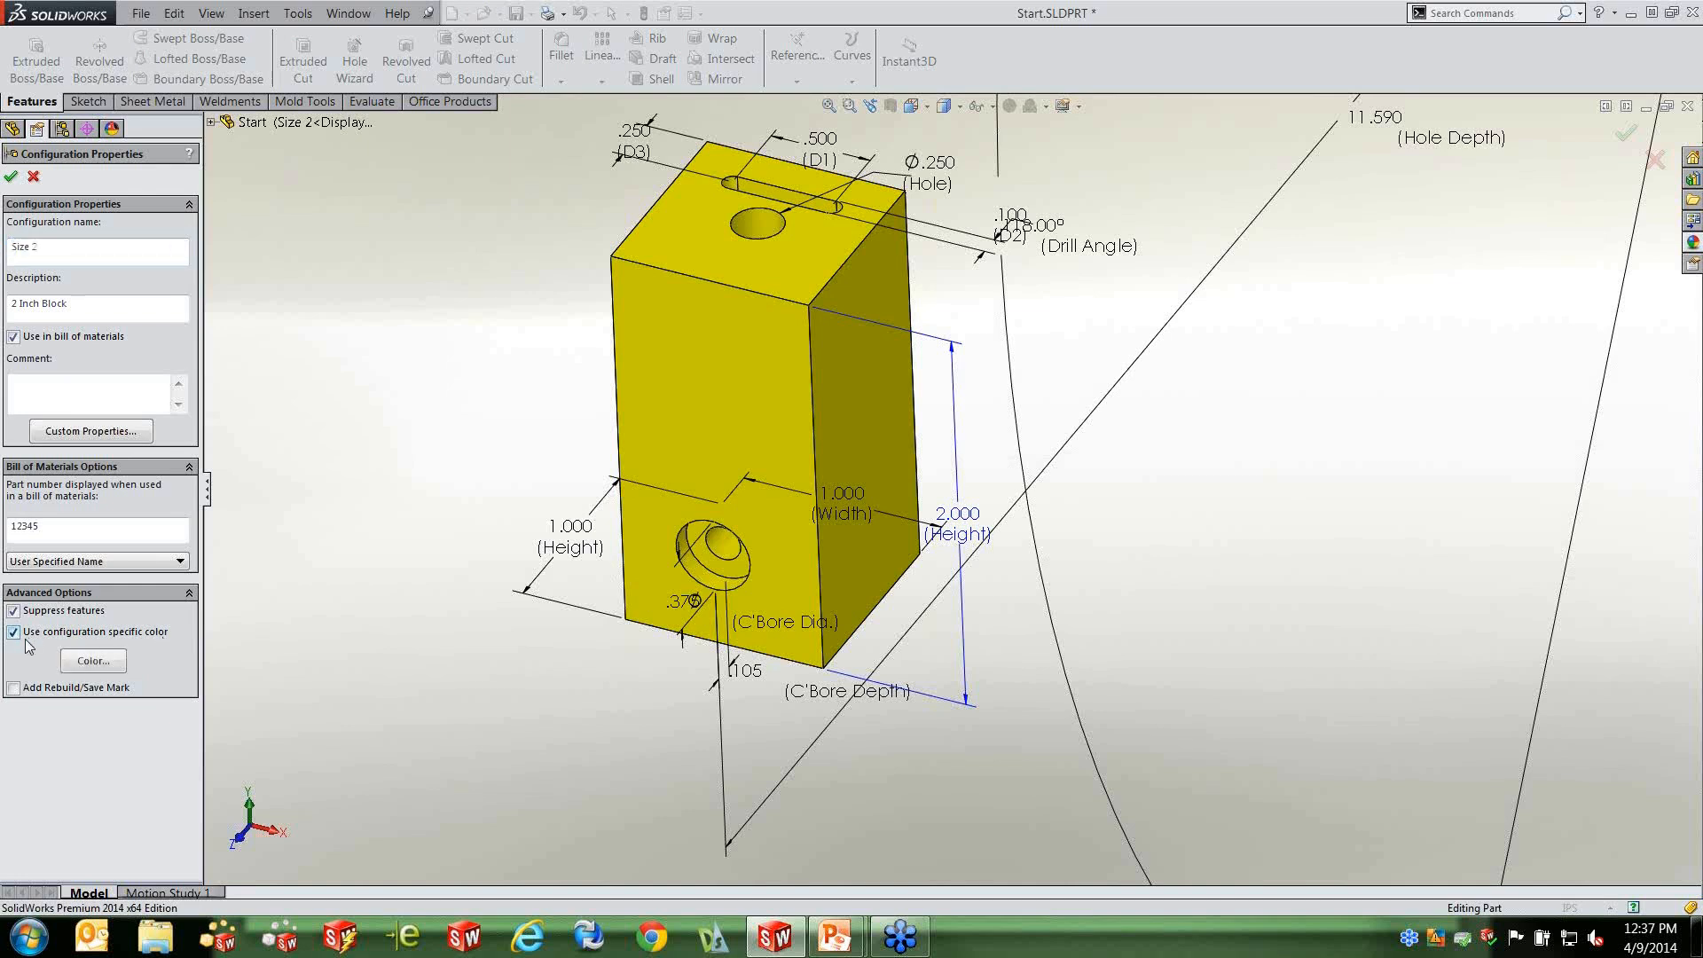
click(94, 660)
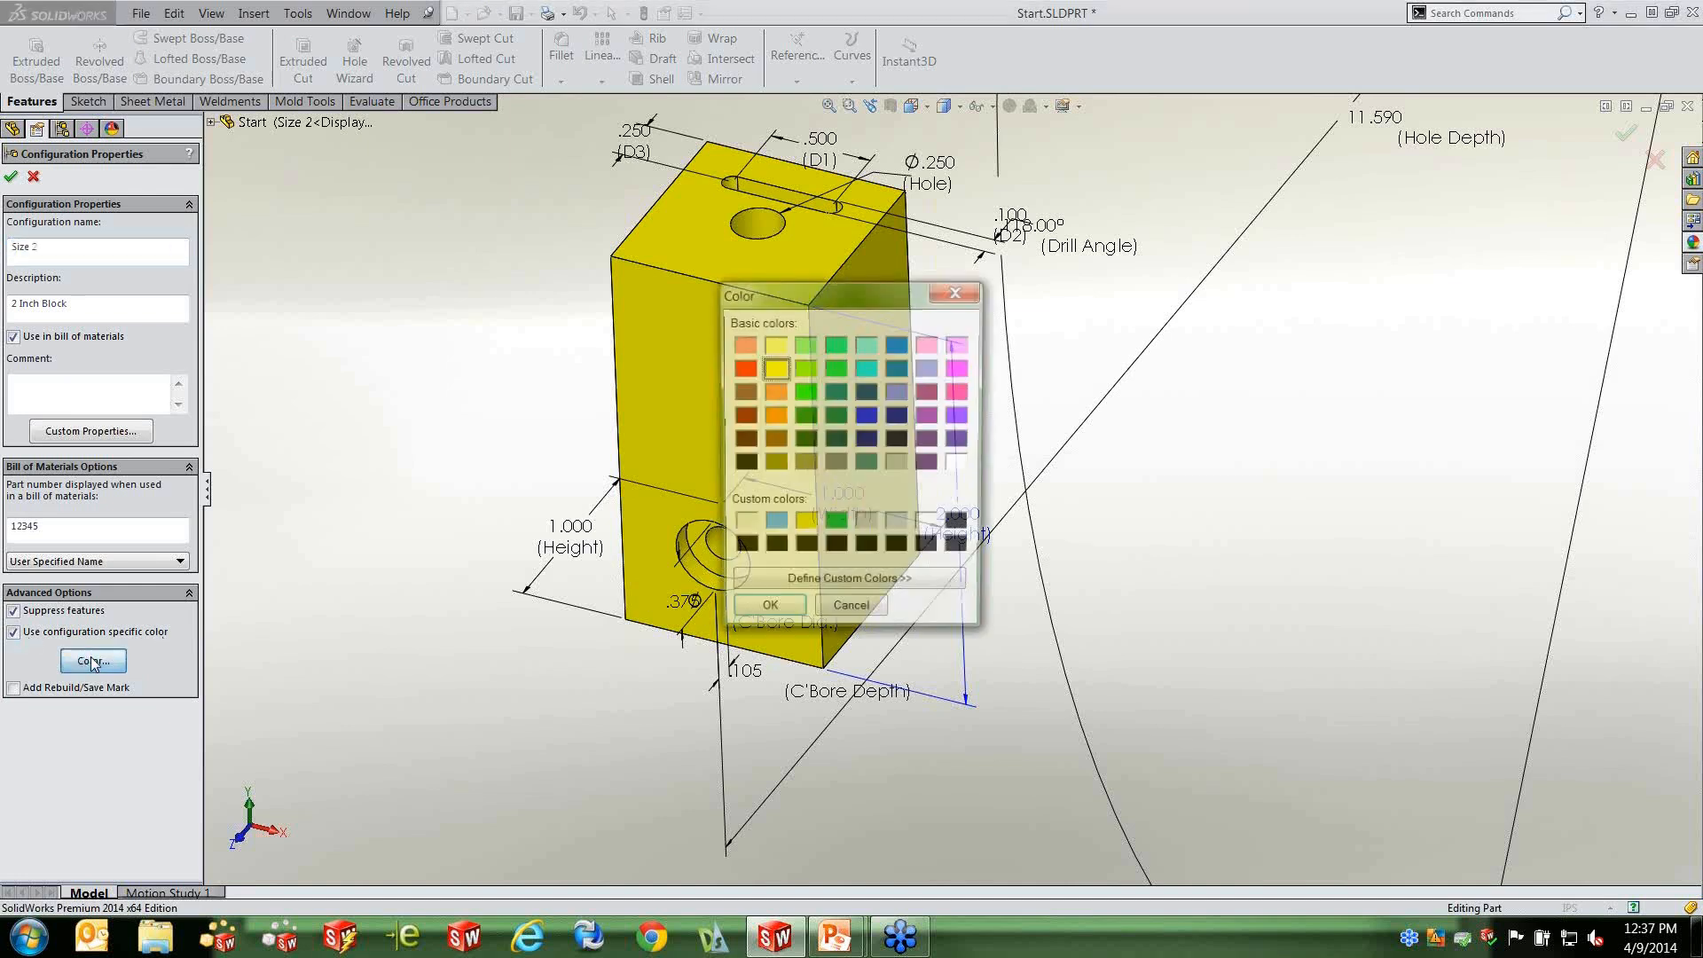
click(978, 294)
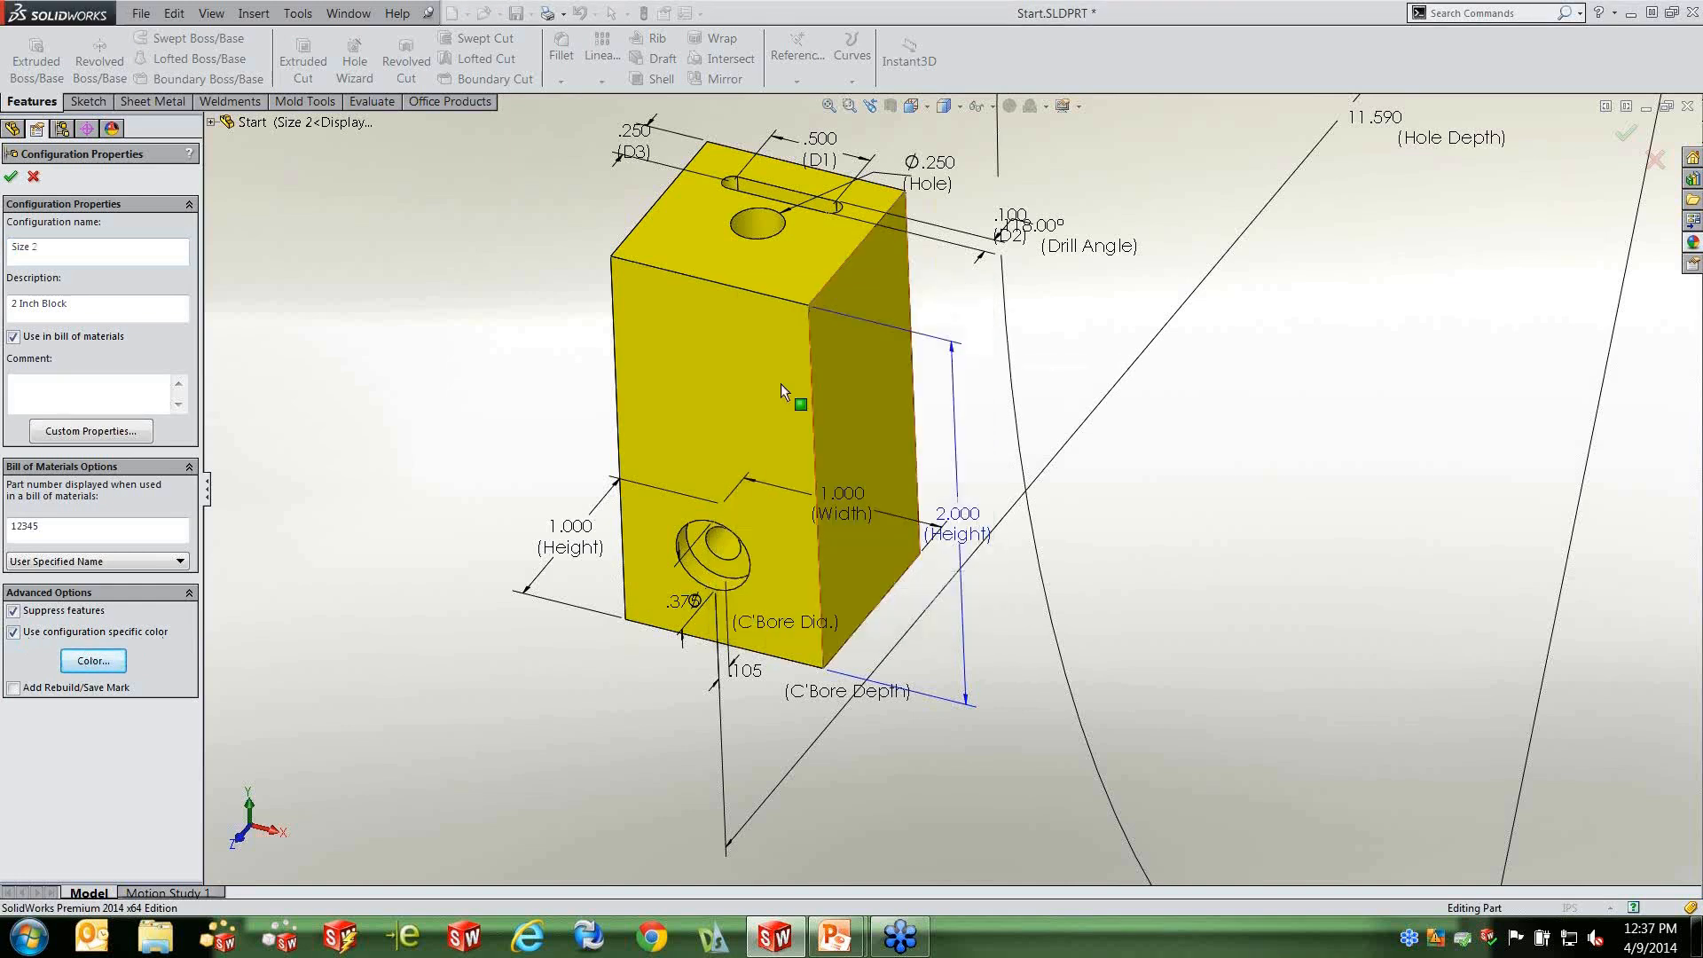
click(14, 634)
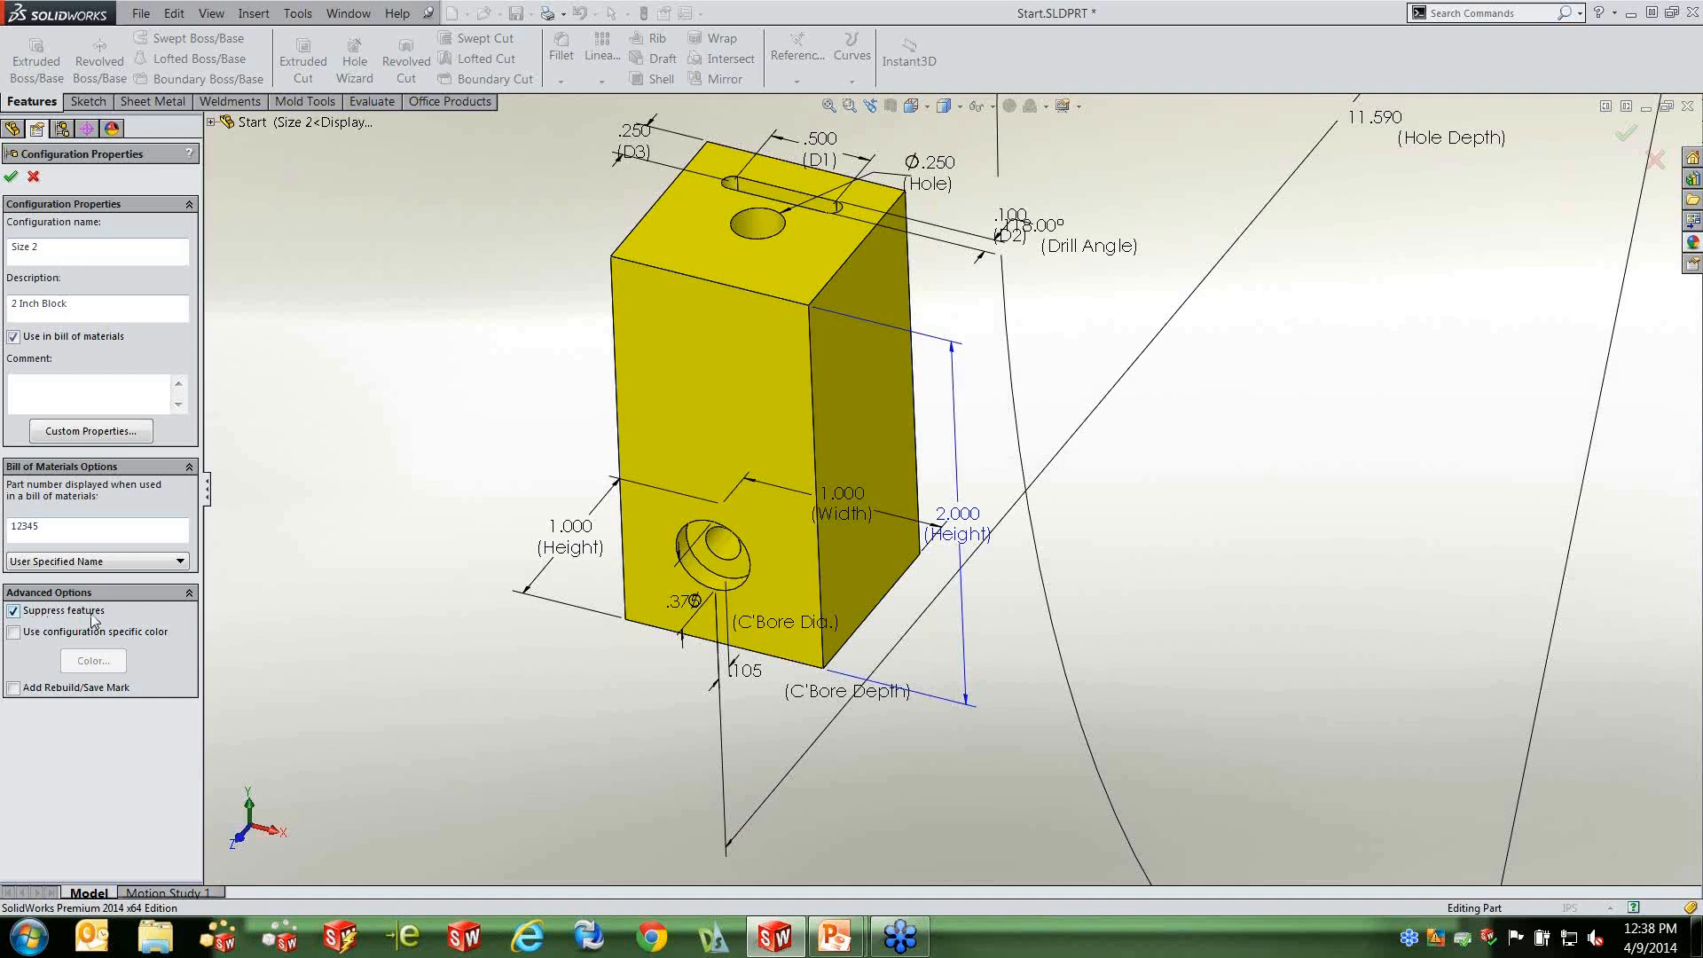
click(11, 177)
Activate Size 1 and sketch a circle of about 0.077 in radius on the block's top face, beside the existing hole.
double_click(78, 183)
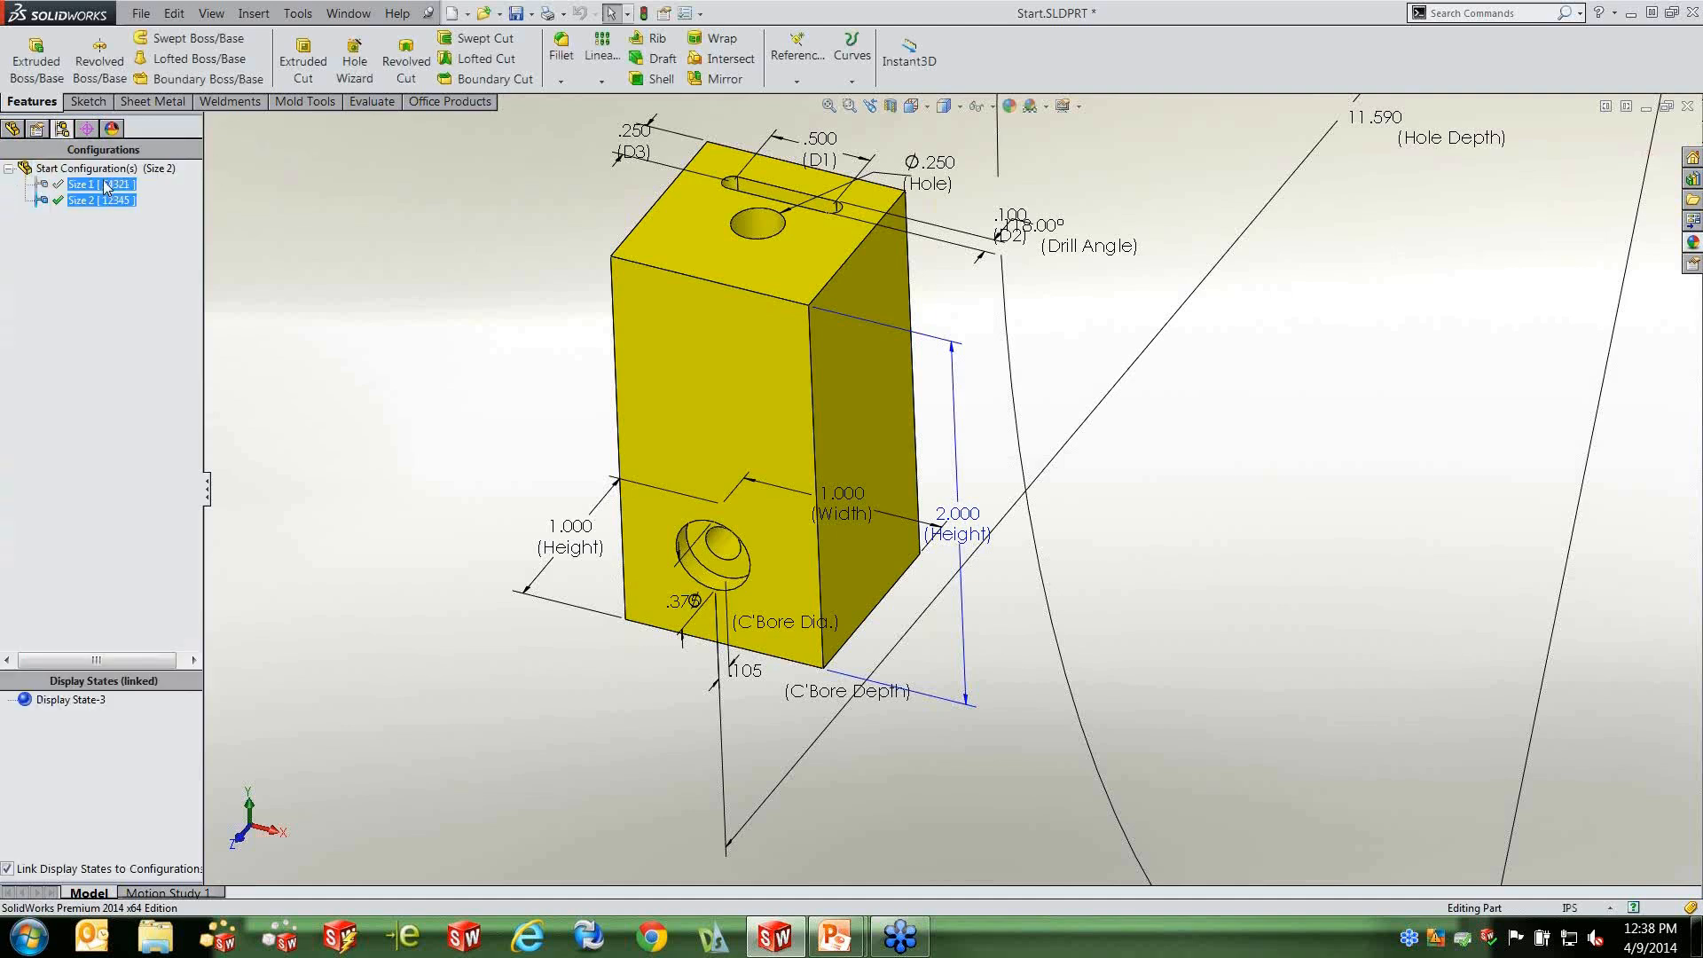
click(695, 411)
click(780, 364)
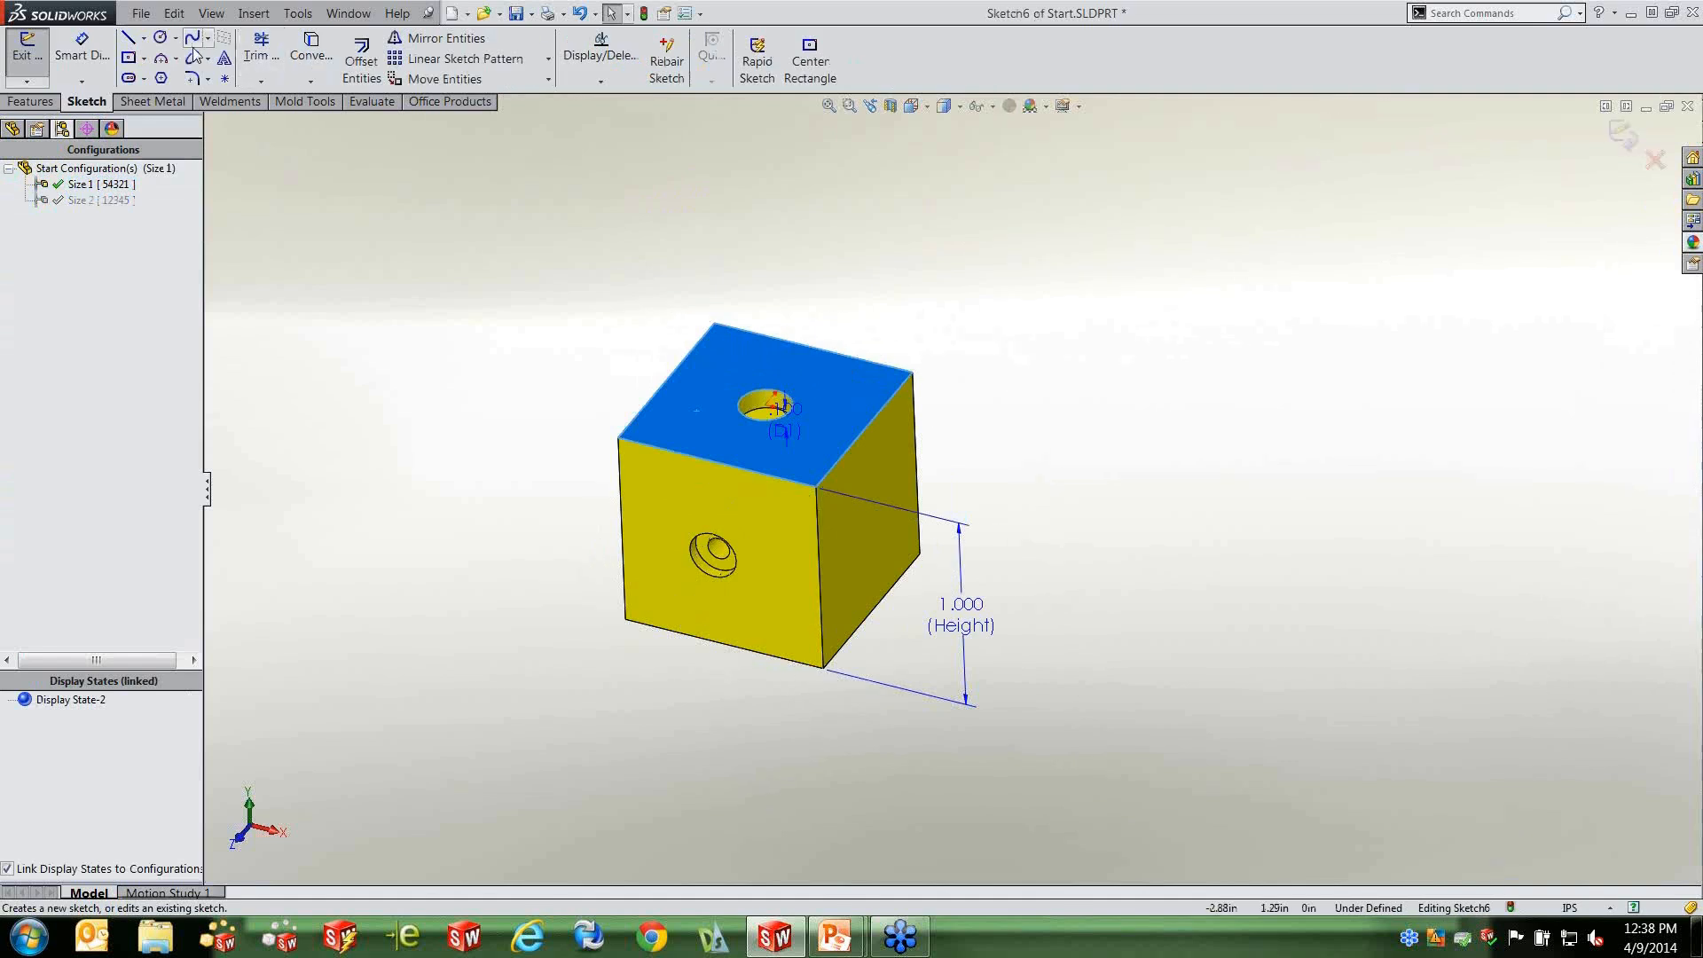
click(161, 38)
click(685, 423)
click(696, 434)
Extrude-cut the sketched circle Through All of the block.
click(32, 101)
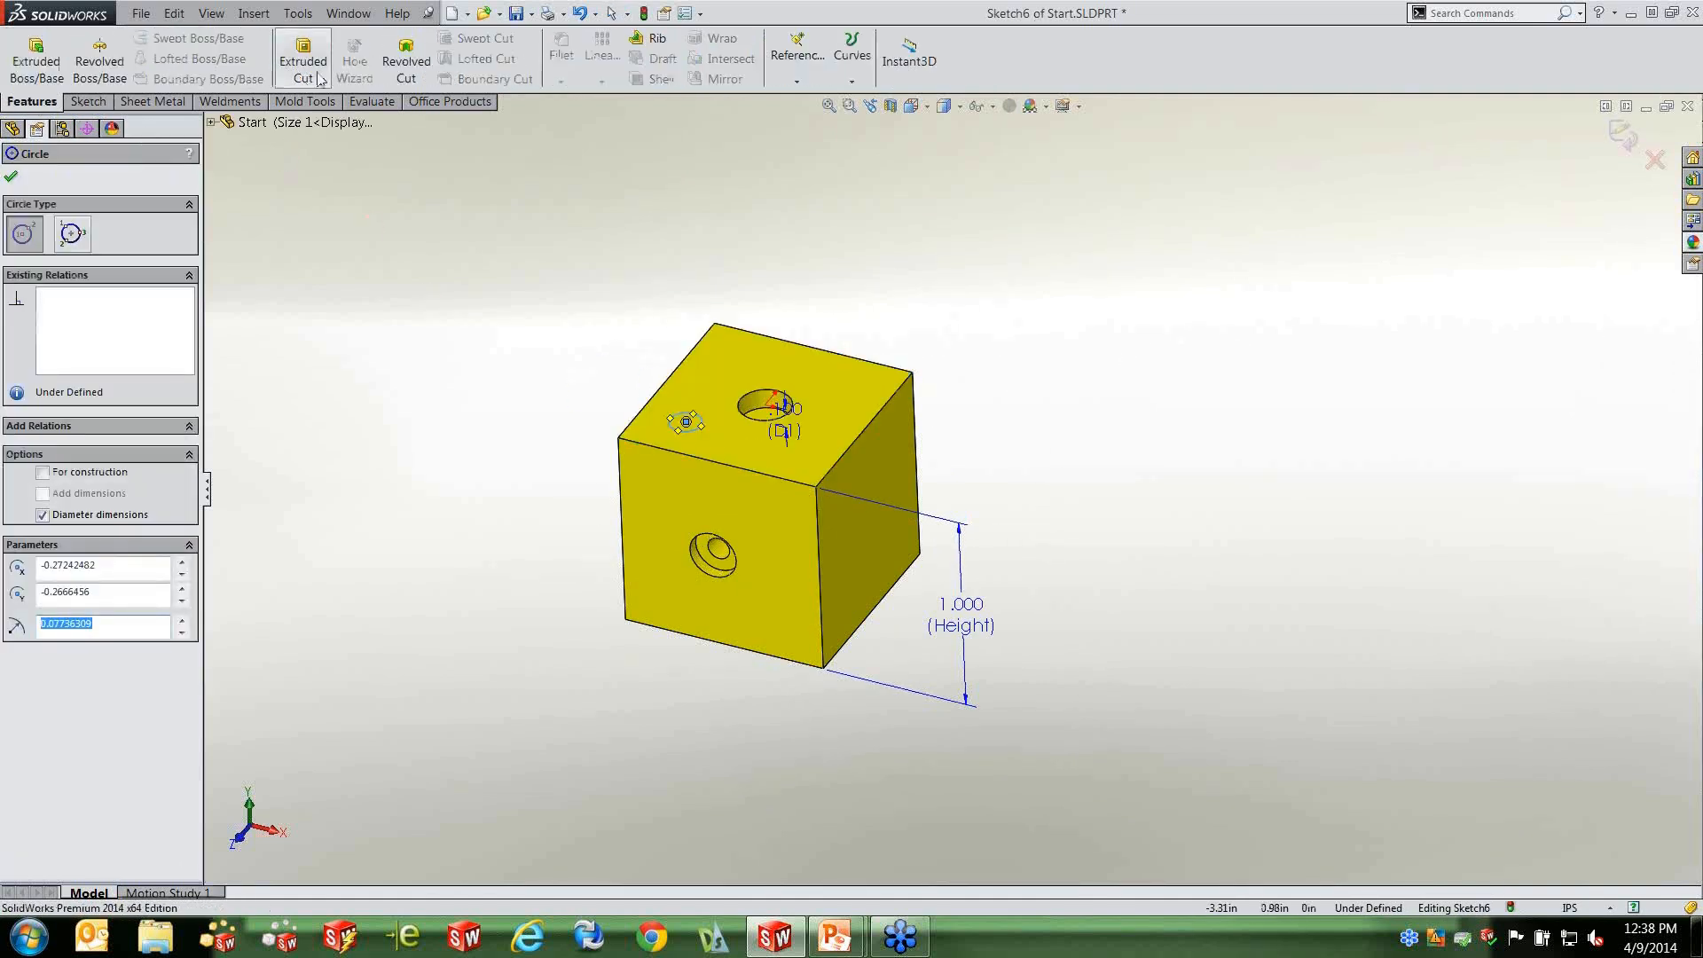
click(303, 62)
click(183, 280)
click(71, 307)
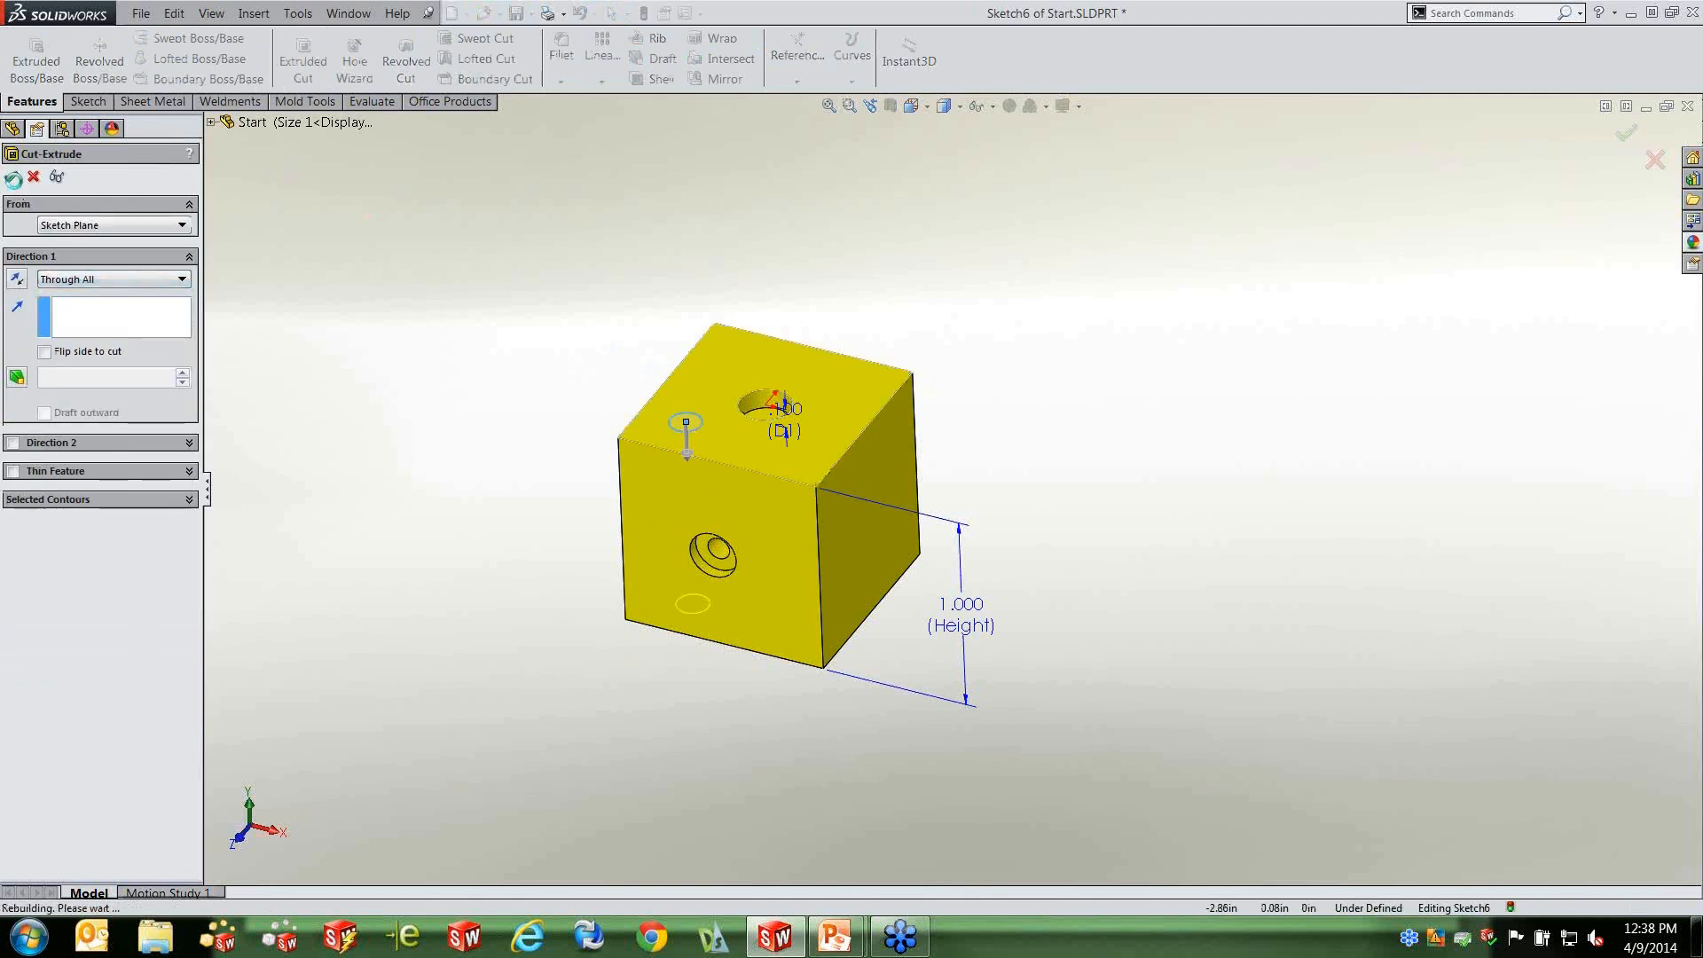
click(11, 178)
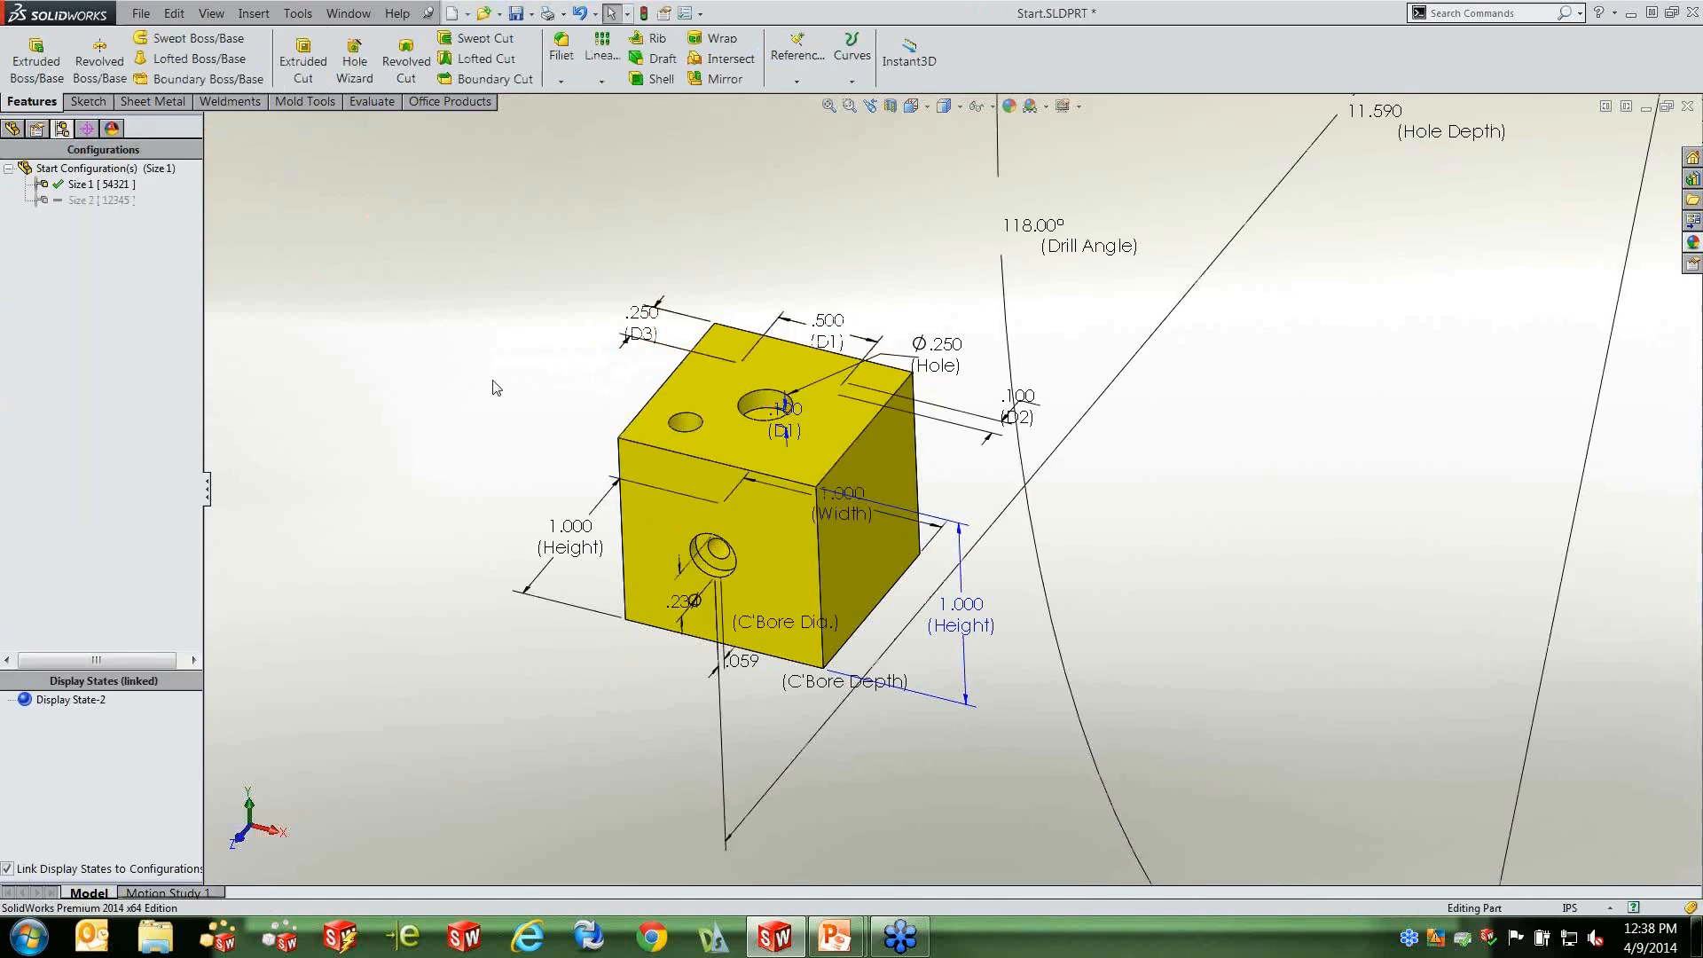
Activate Size 2 and review the Suppress features option in its configuration properties.
click(121, 200)
double_click(103, 200)
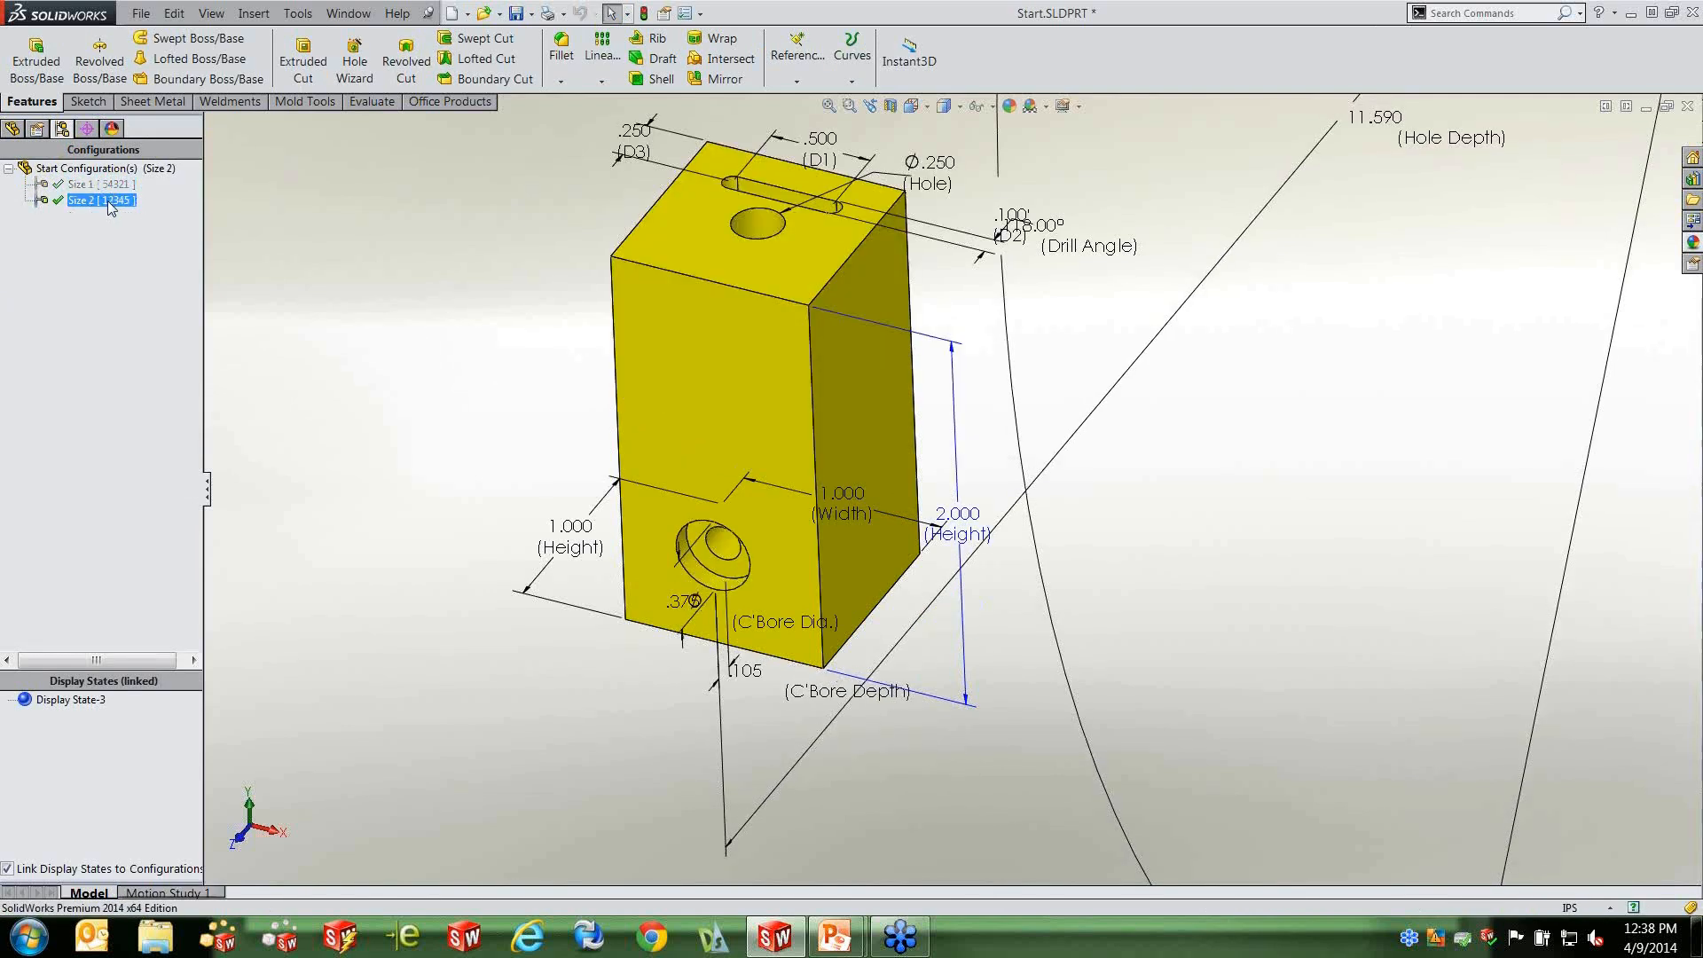
click(110, 215)
right_click(82, 203)
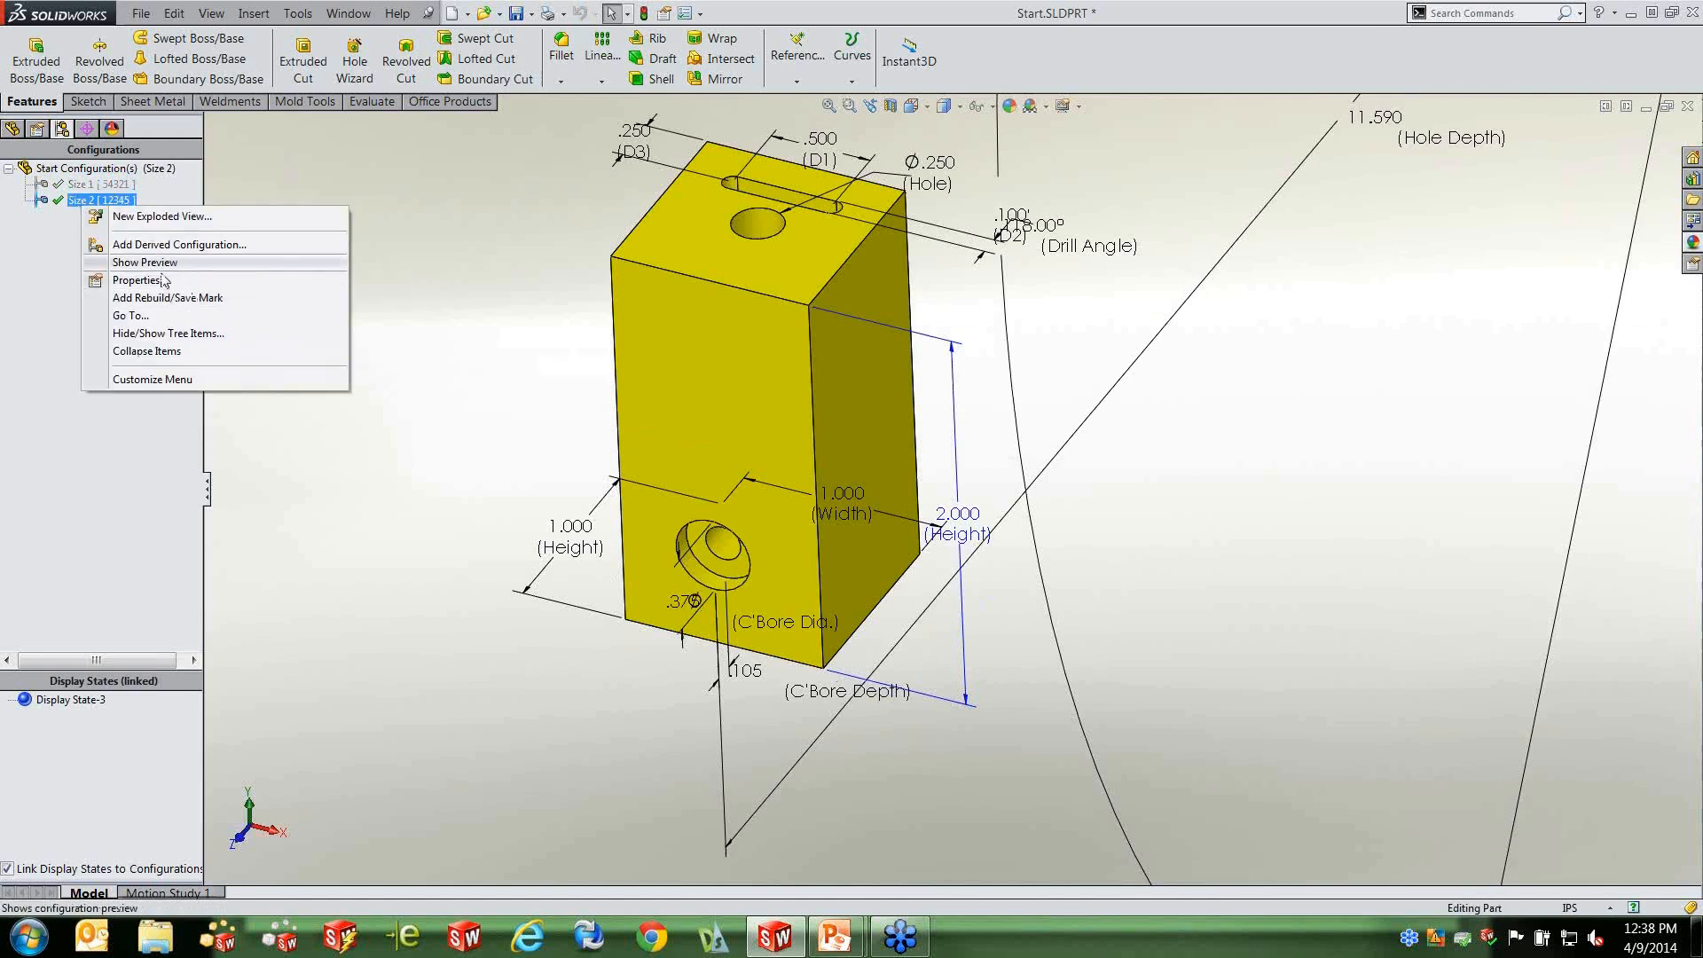
click(163, 281)
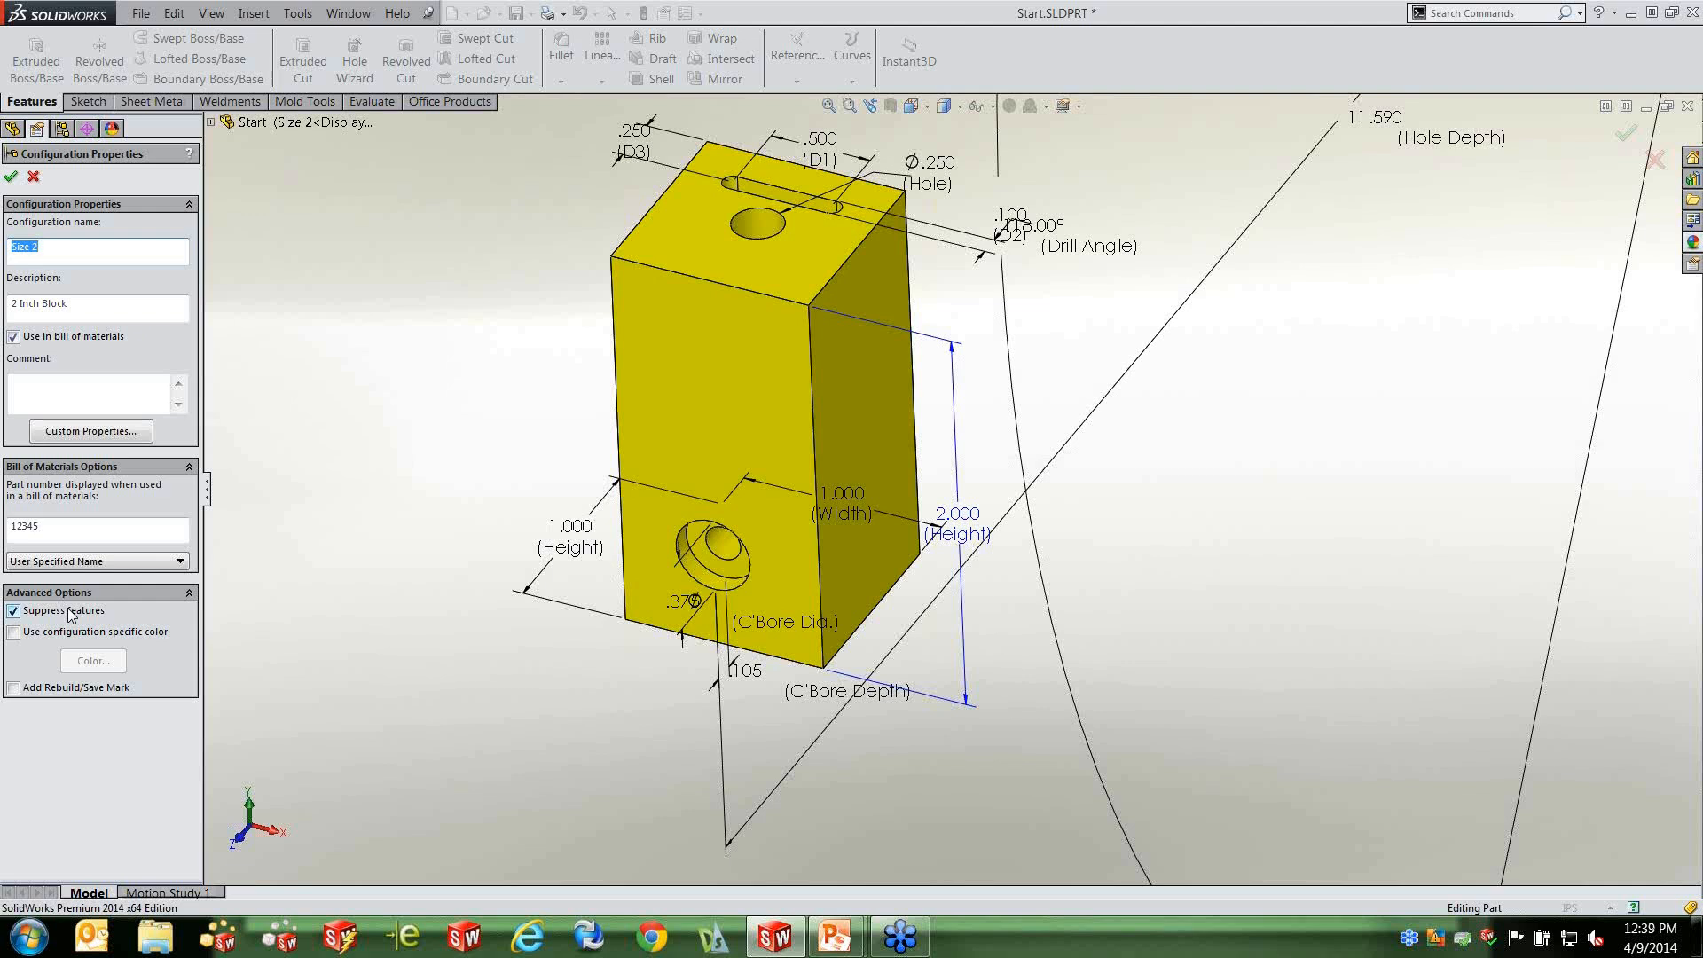
click(369, 259)
key(Return)
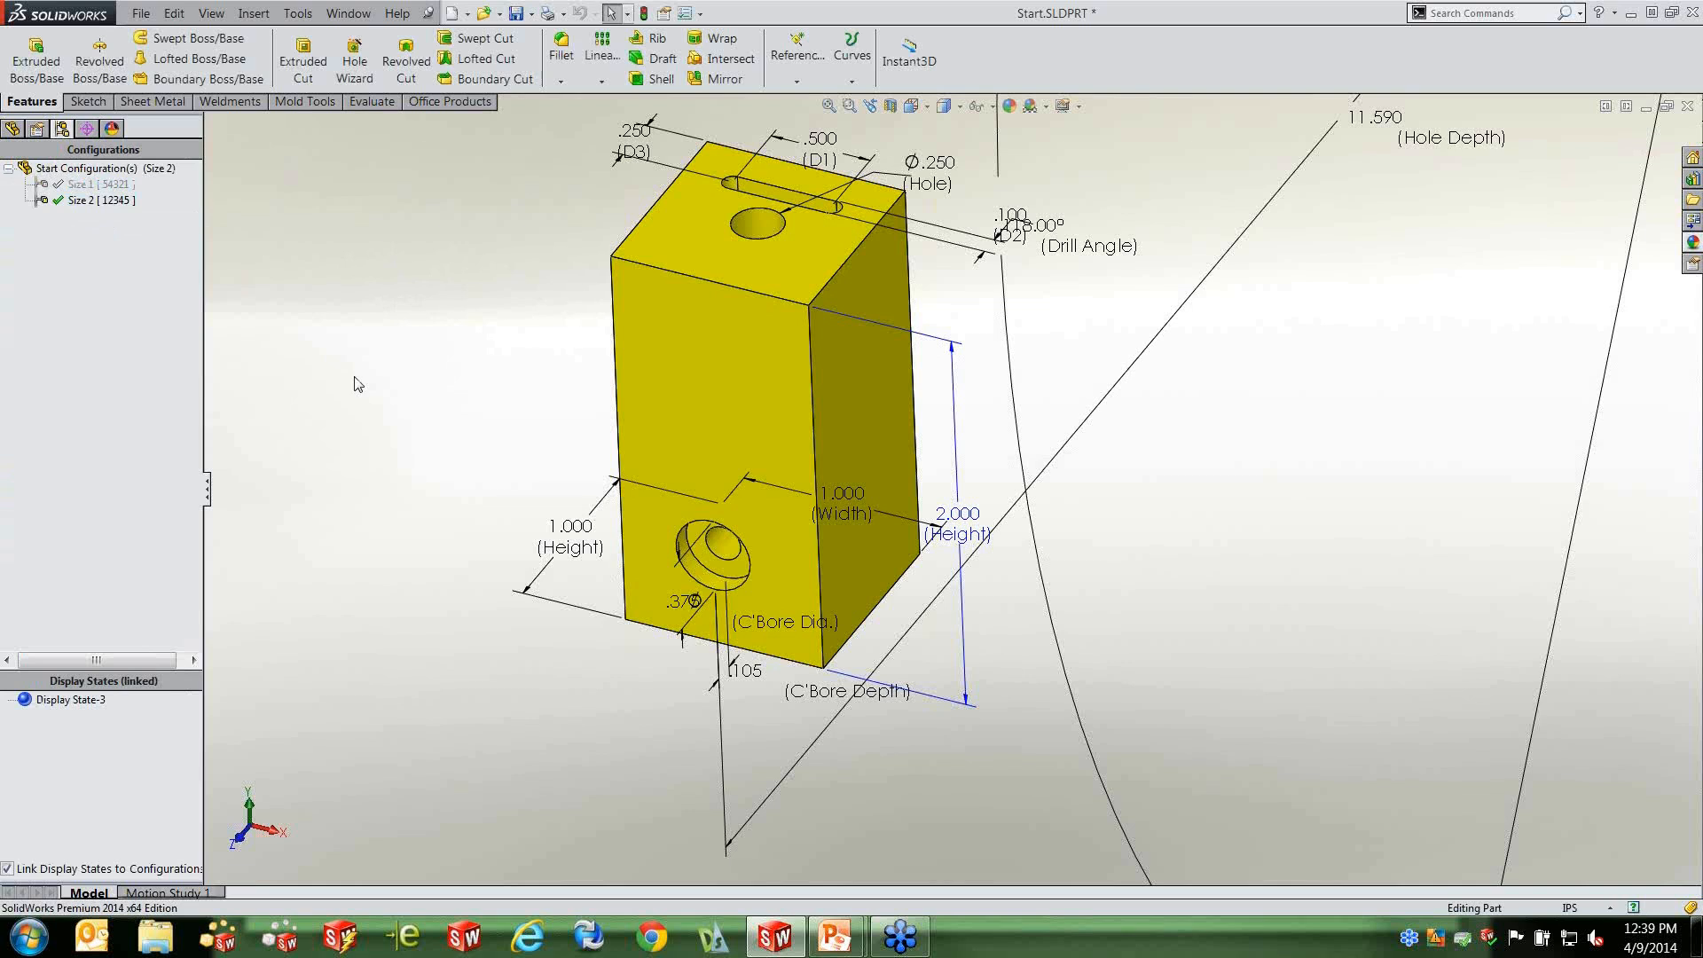
Open the recent assembly High Roller Caster_configs.SLDASM and show its component tree.
click(140, 14)
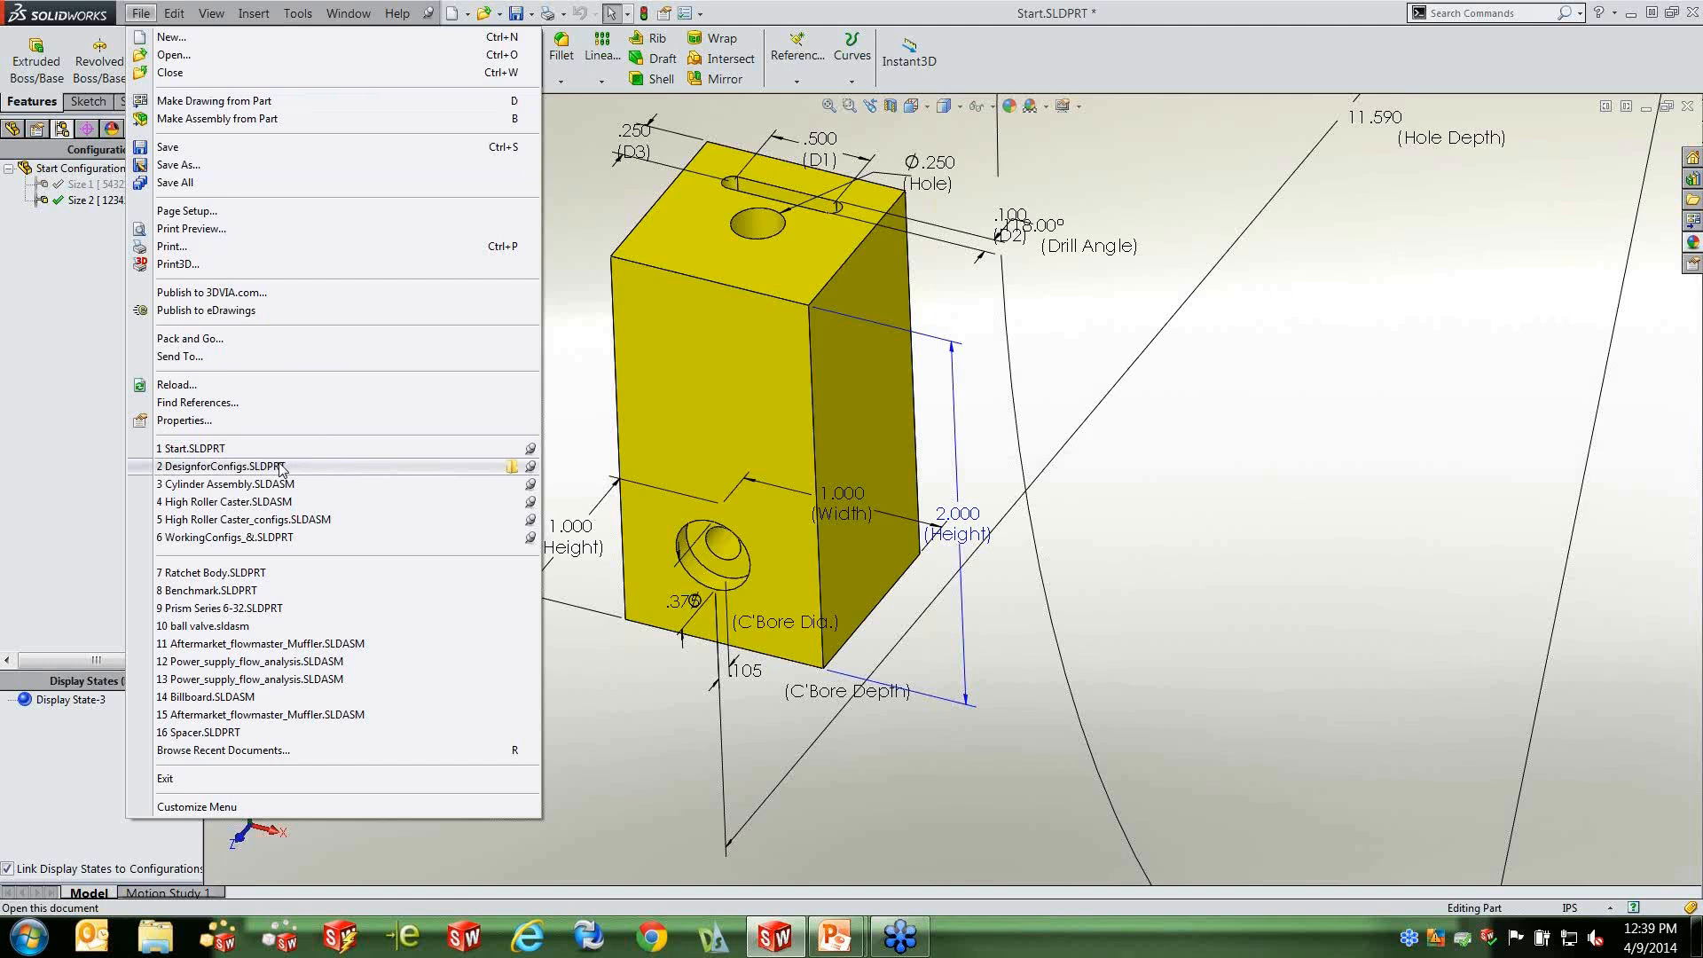
mouse_move(268, 483)
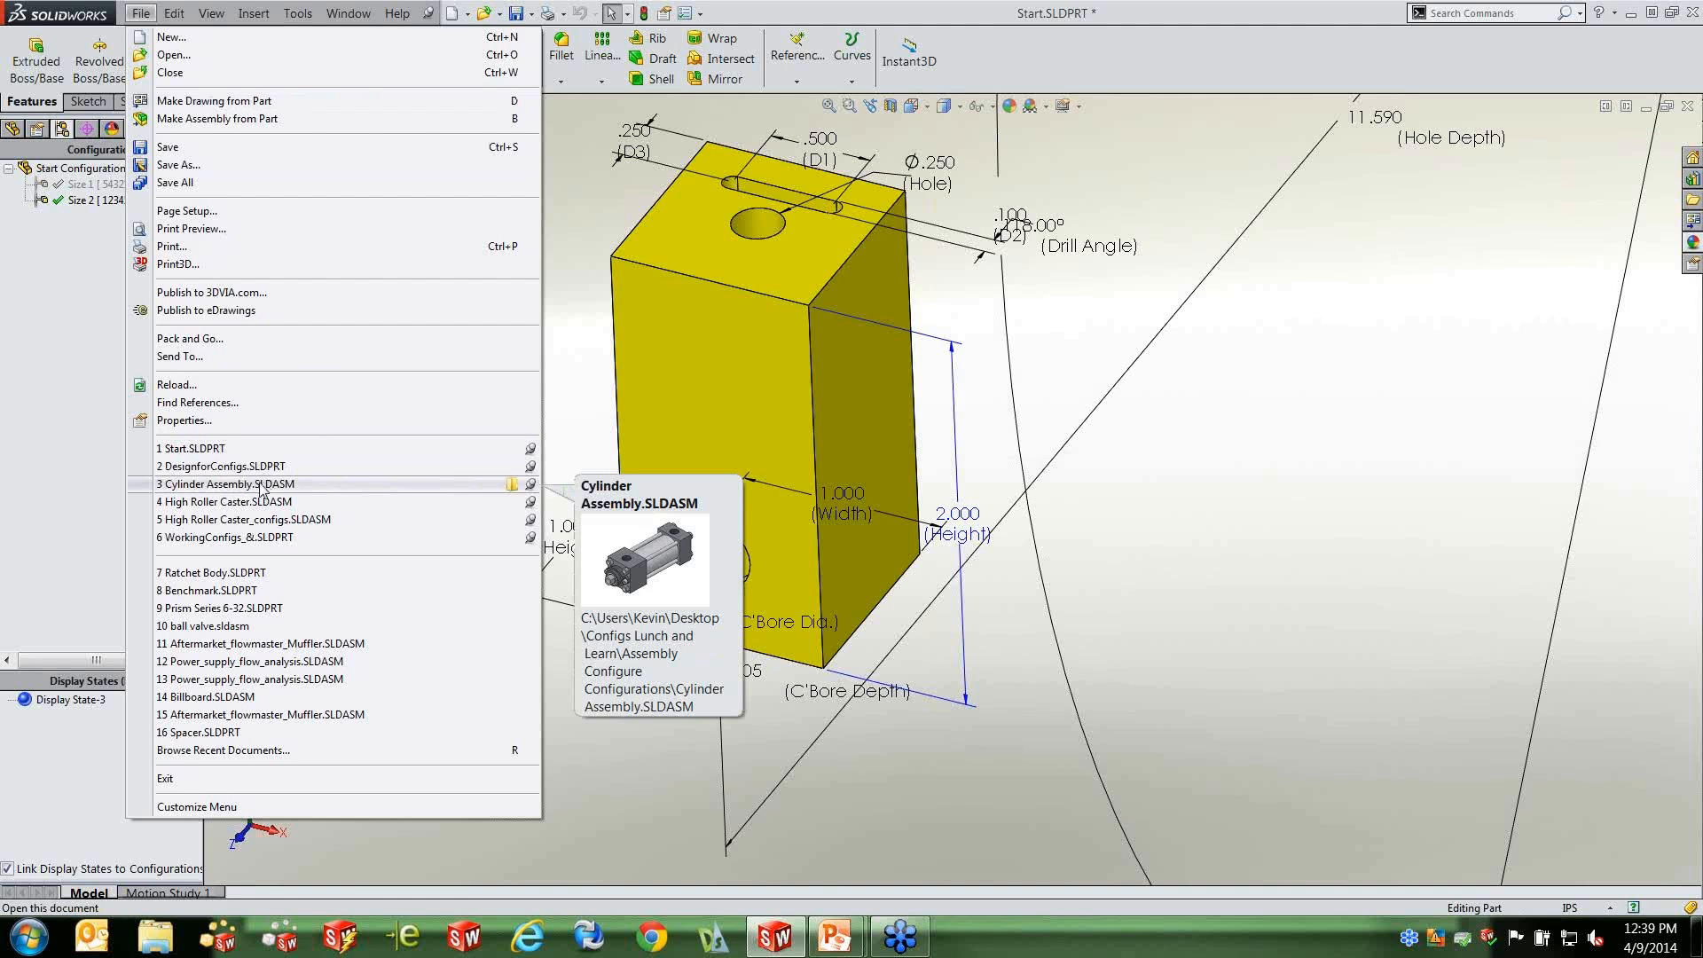
click(266, 521)
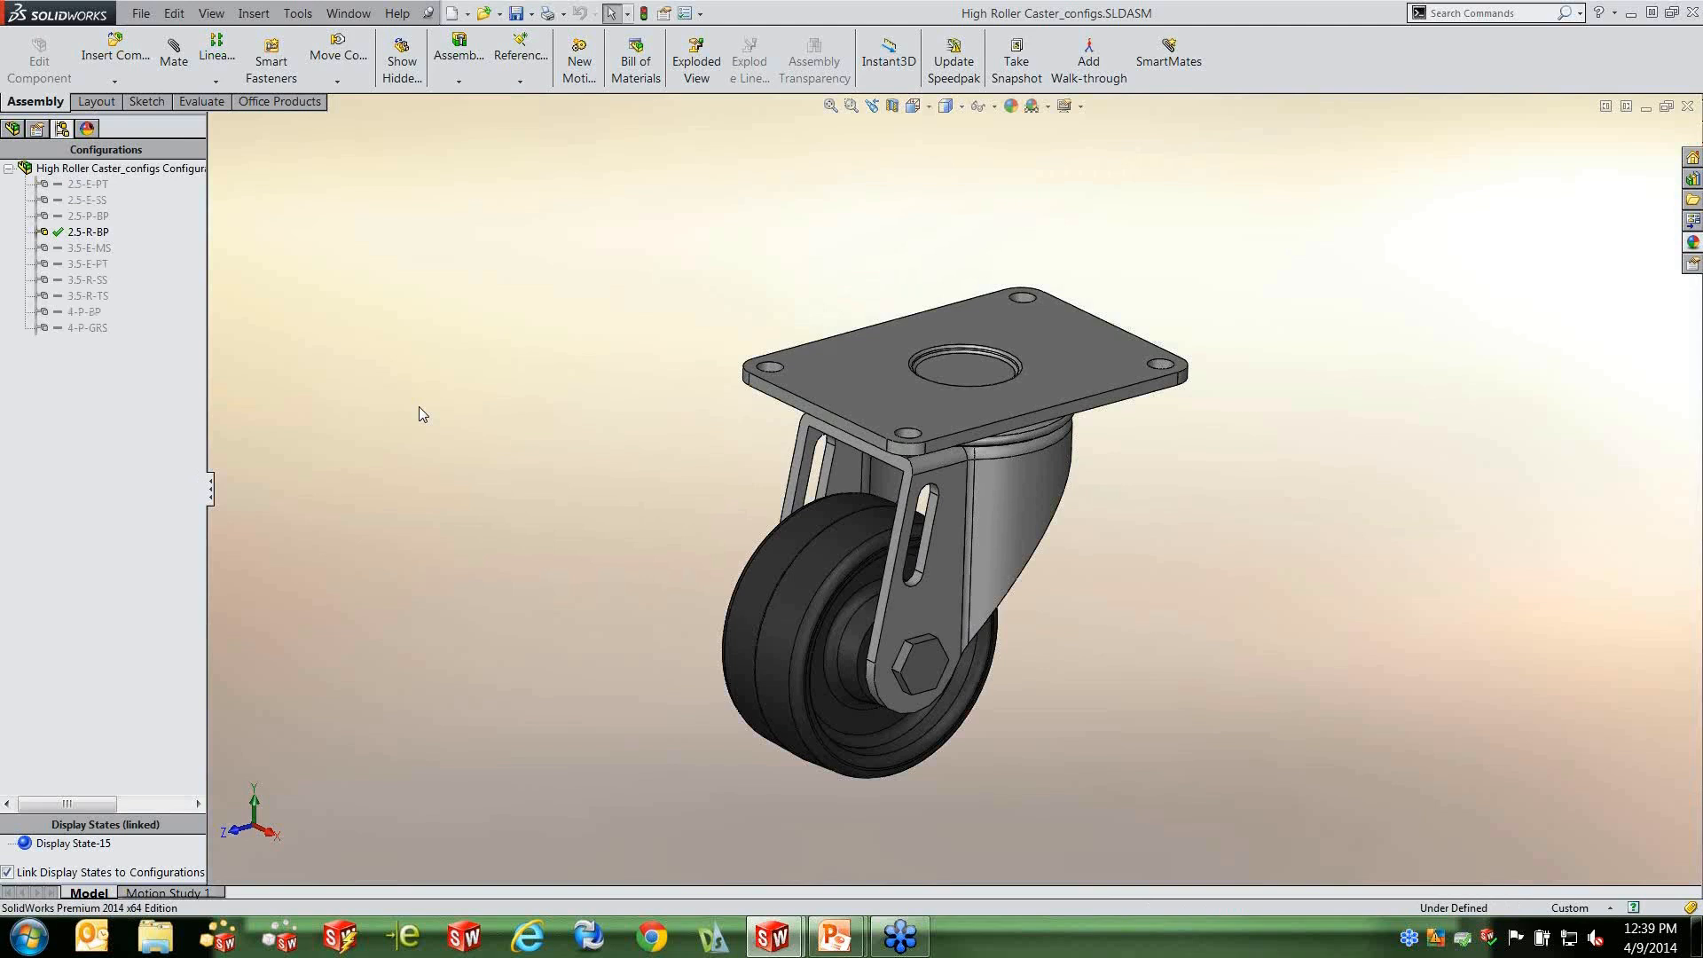
click(15, 130)
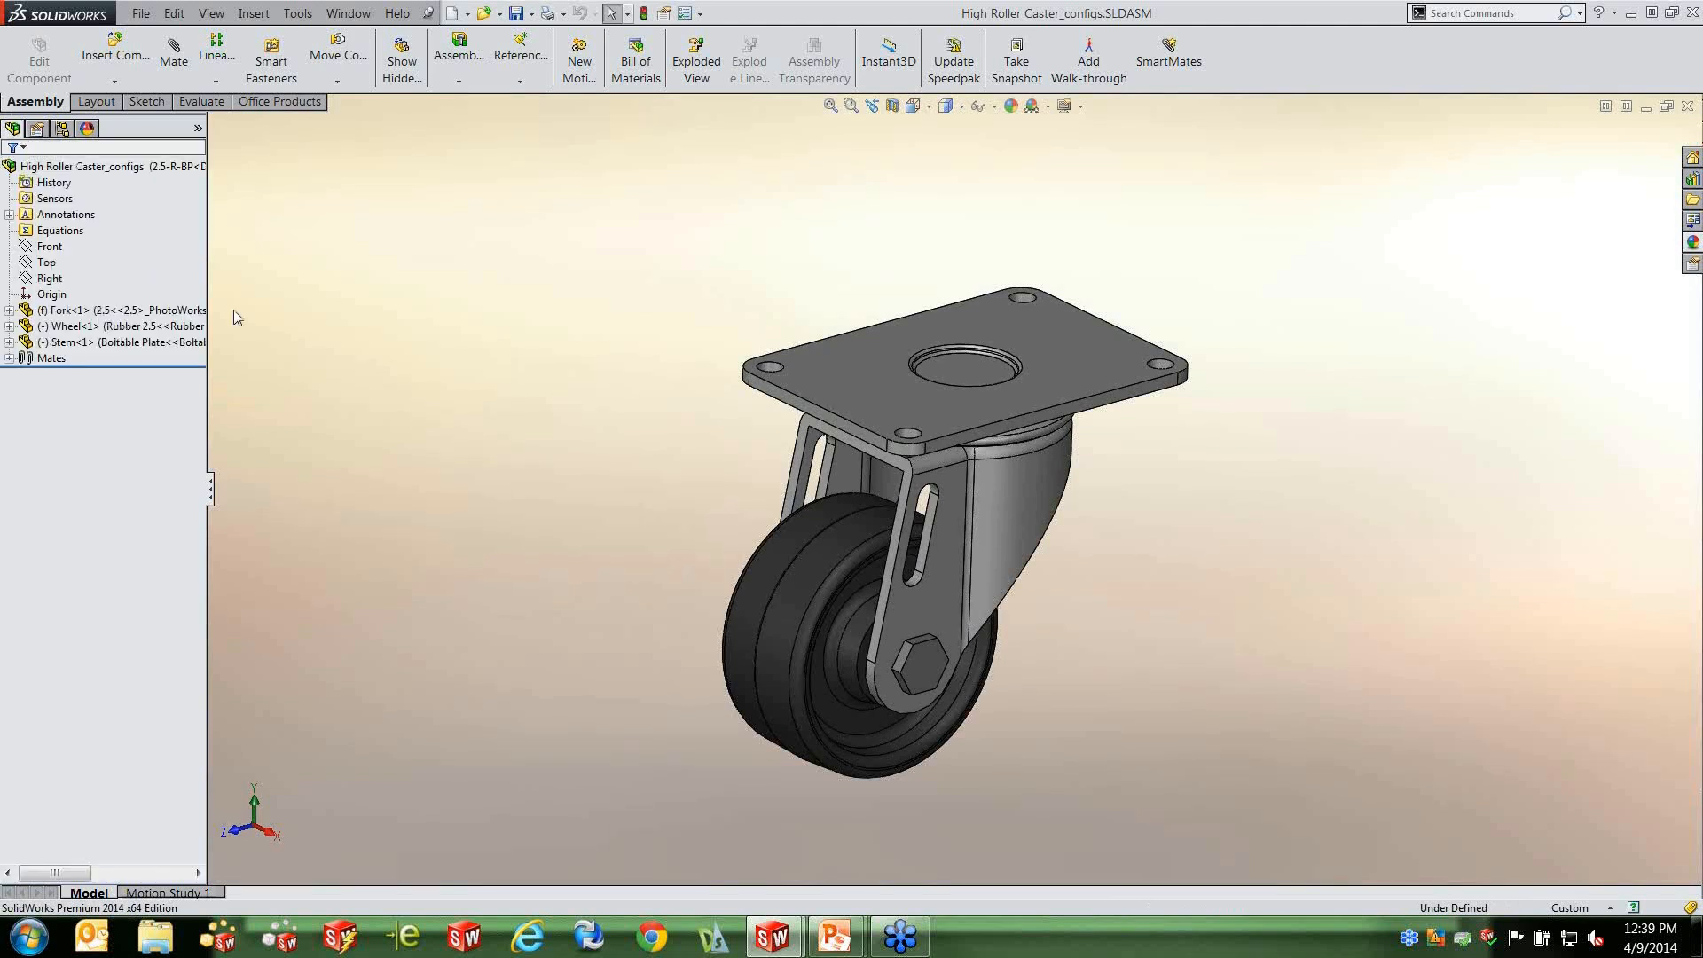
Examine the Fork component's suppression command, its selectable configurations and the choices for which assembly configurations they apply to.
right_click(160, 312)
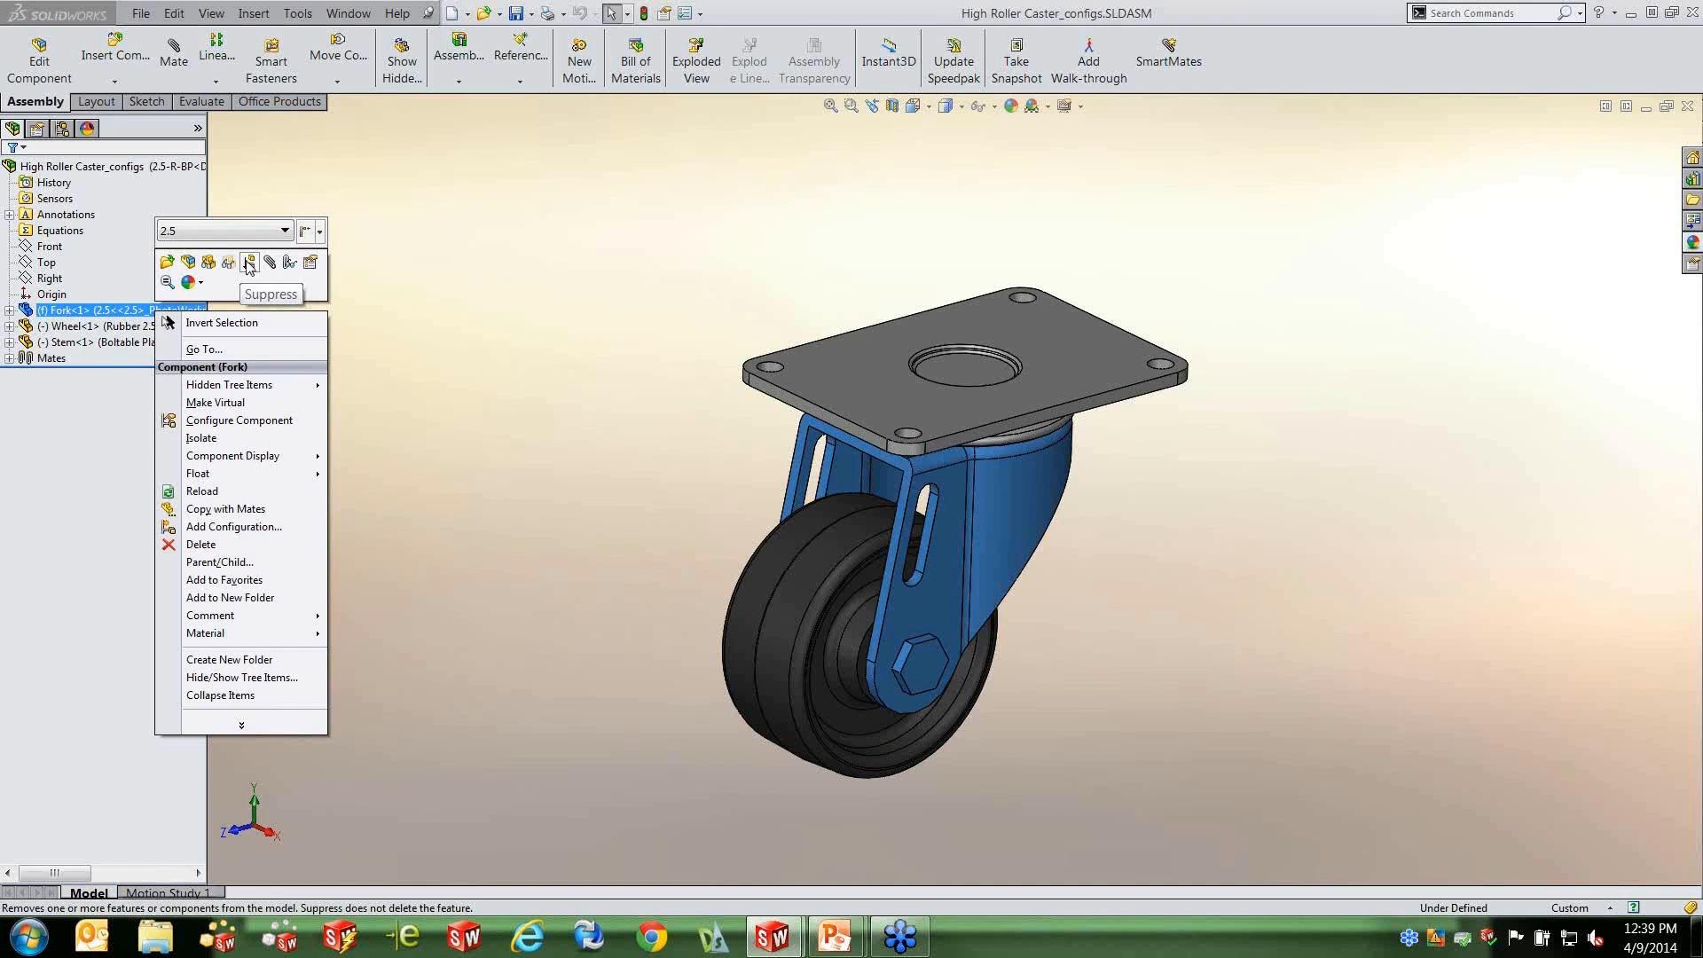
click(249, 263)
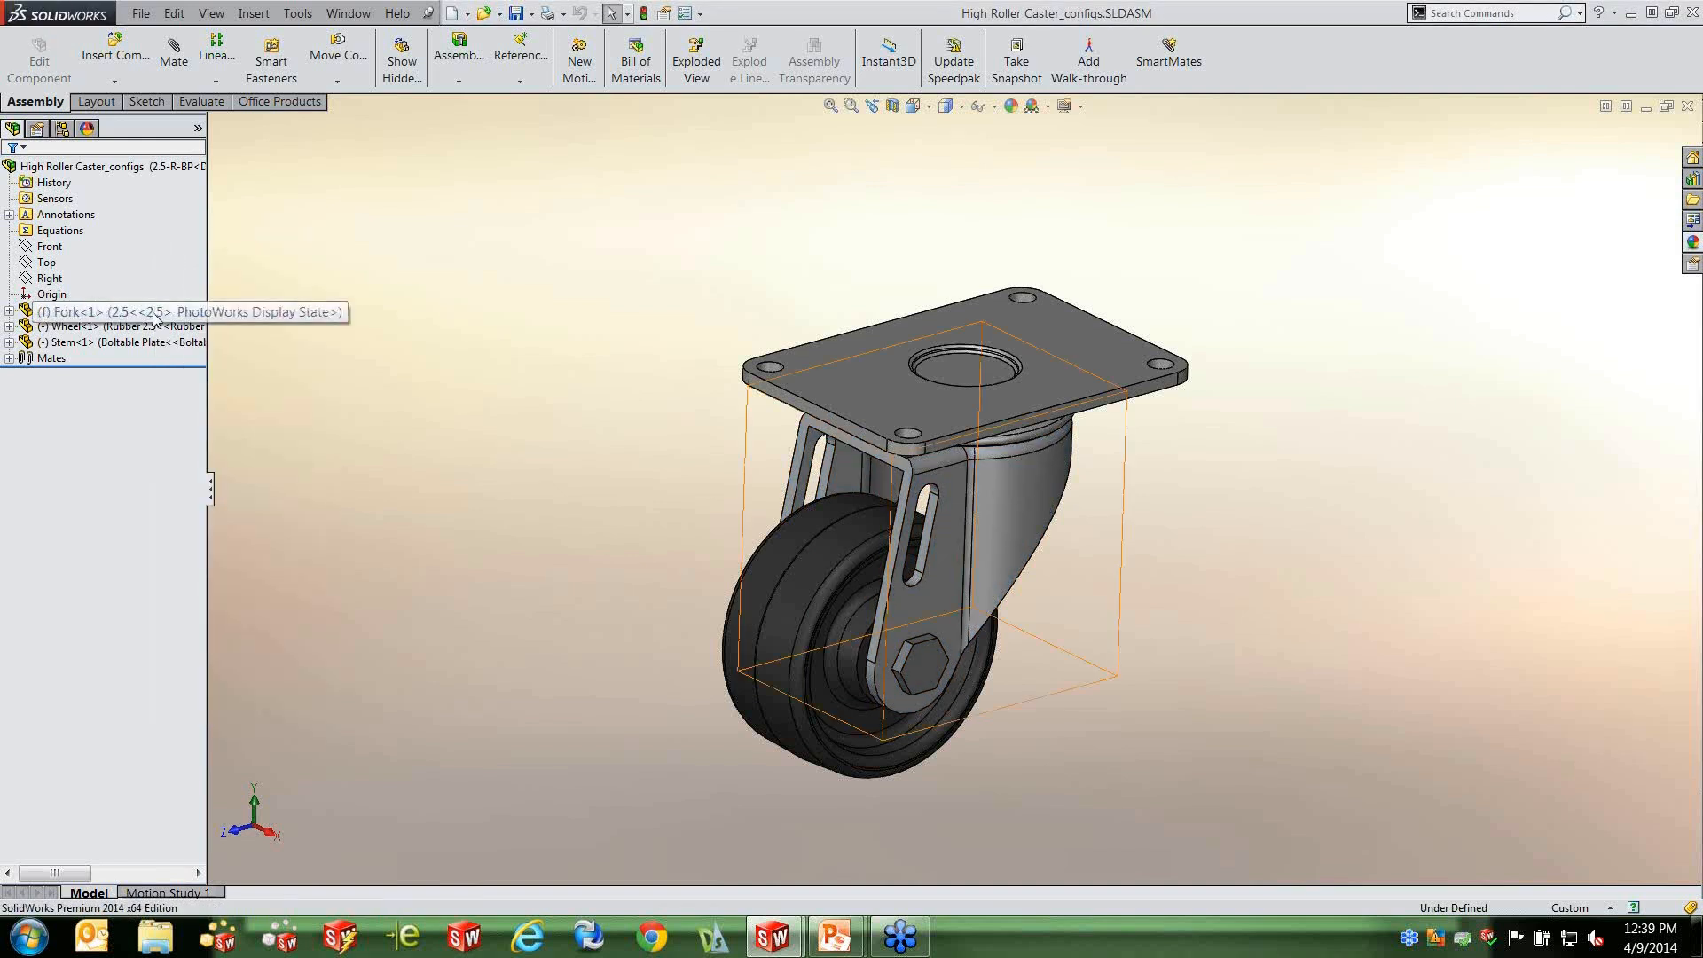
click(153, 312)
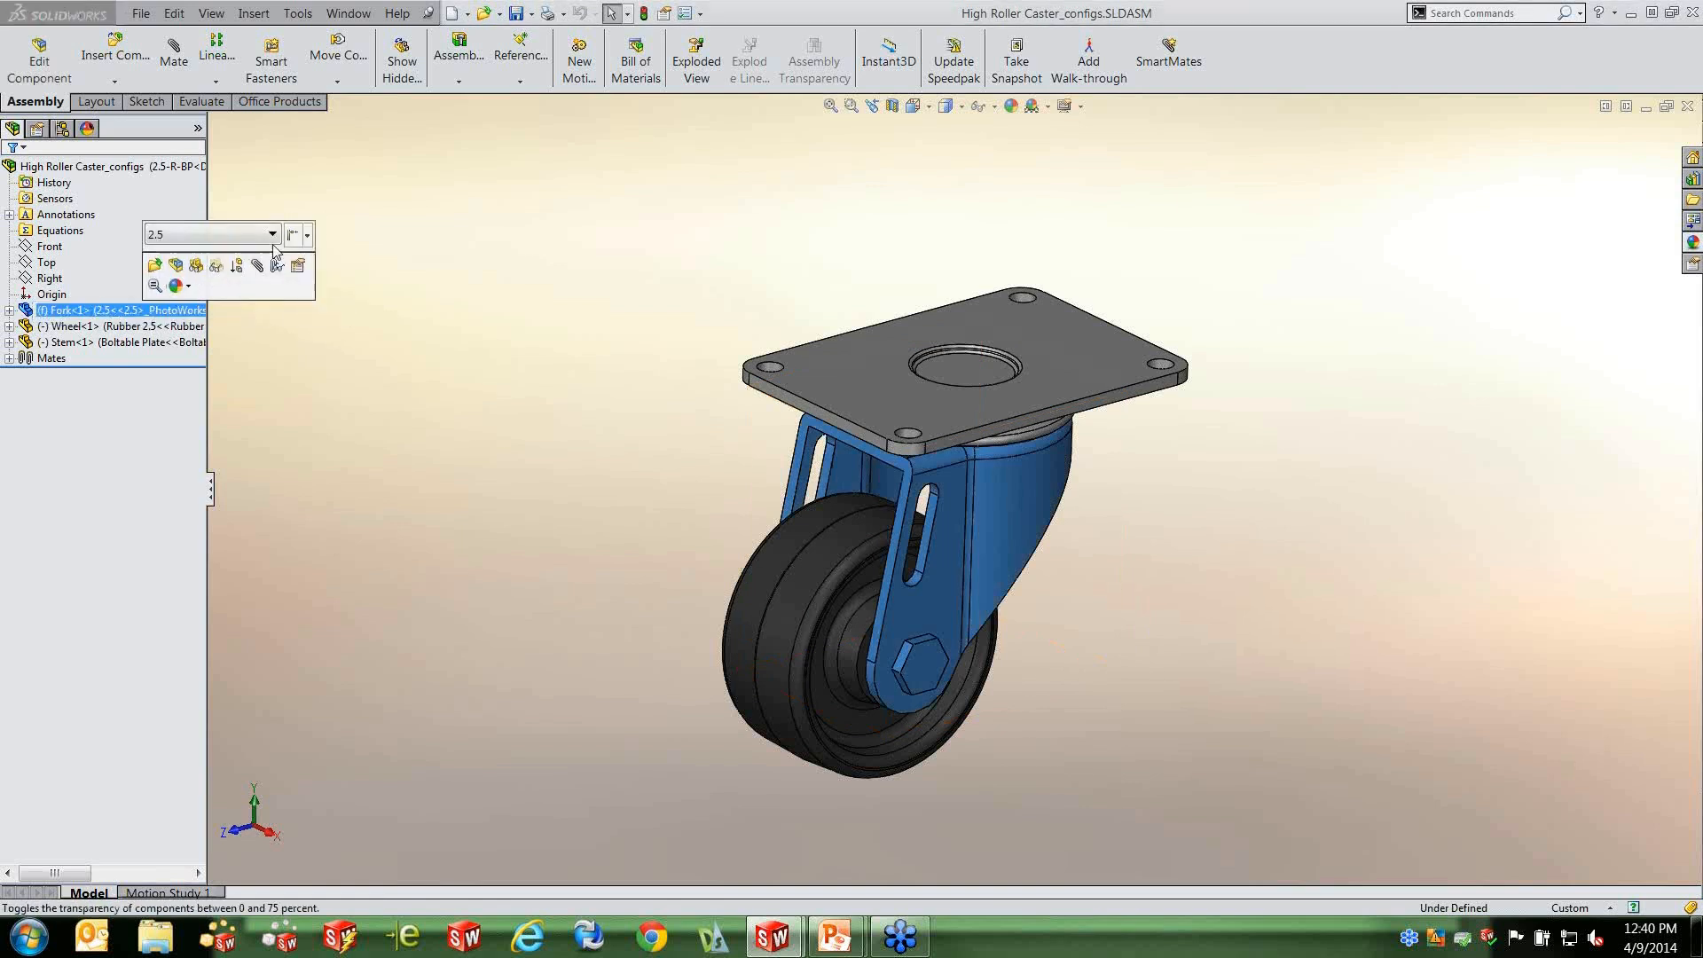
click(273, 234)
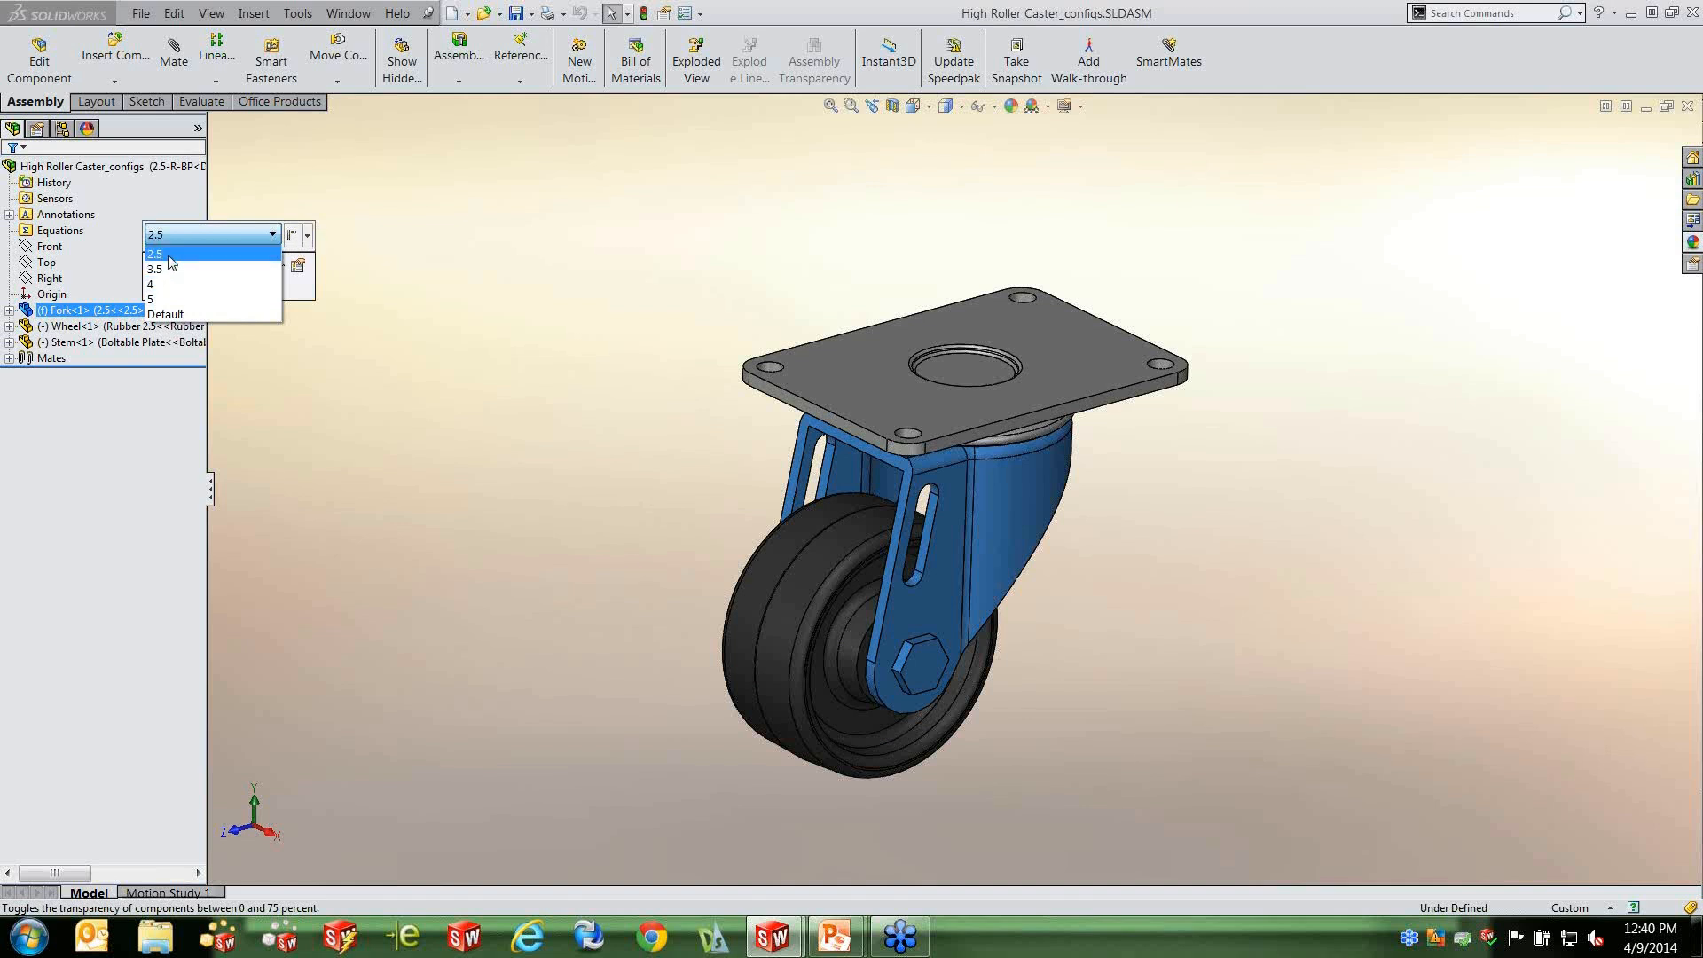
click(308, 236)
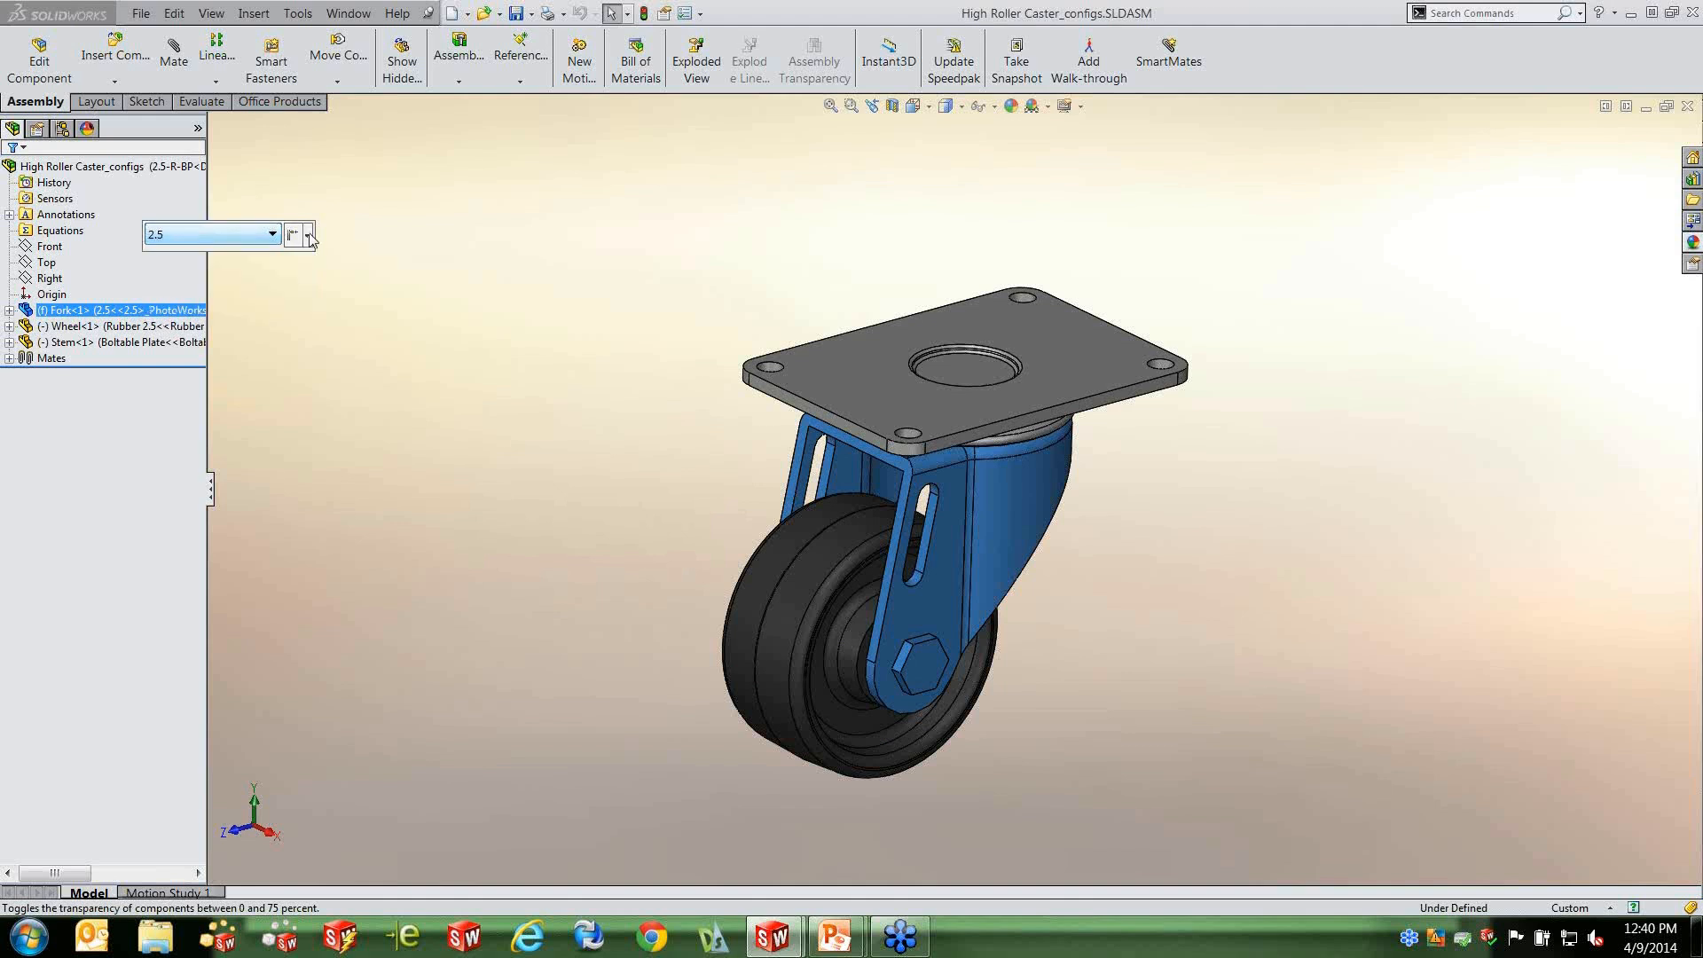
click(308, 236)
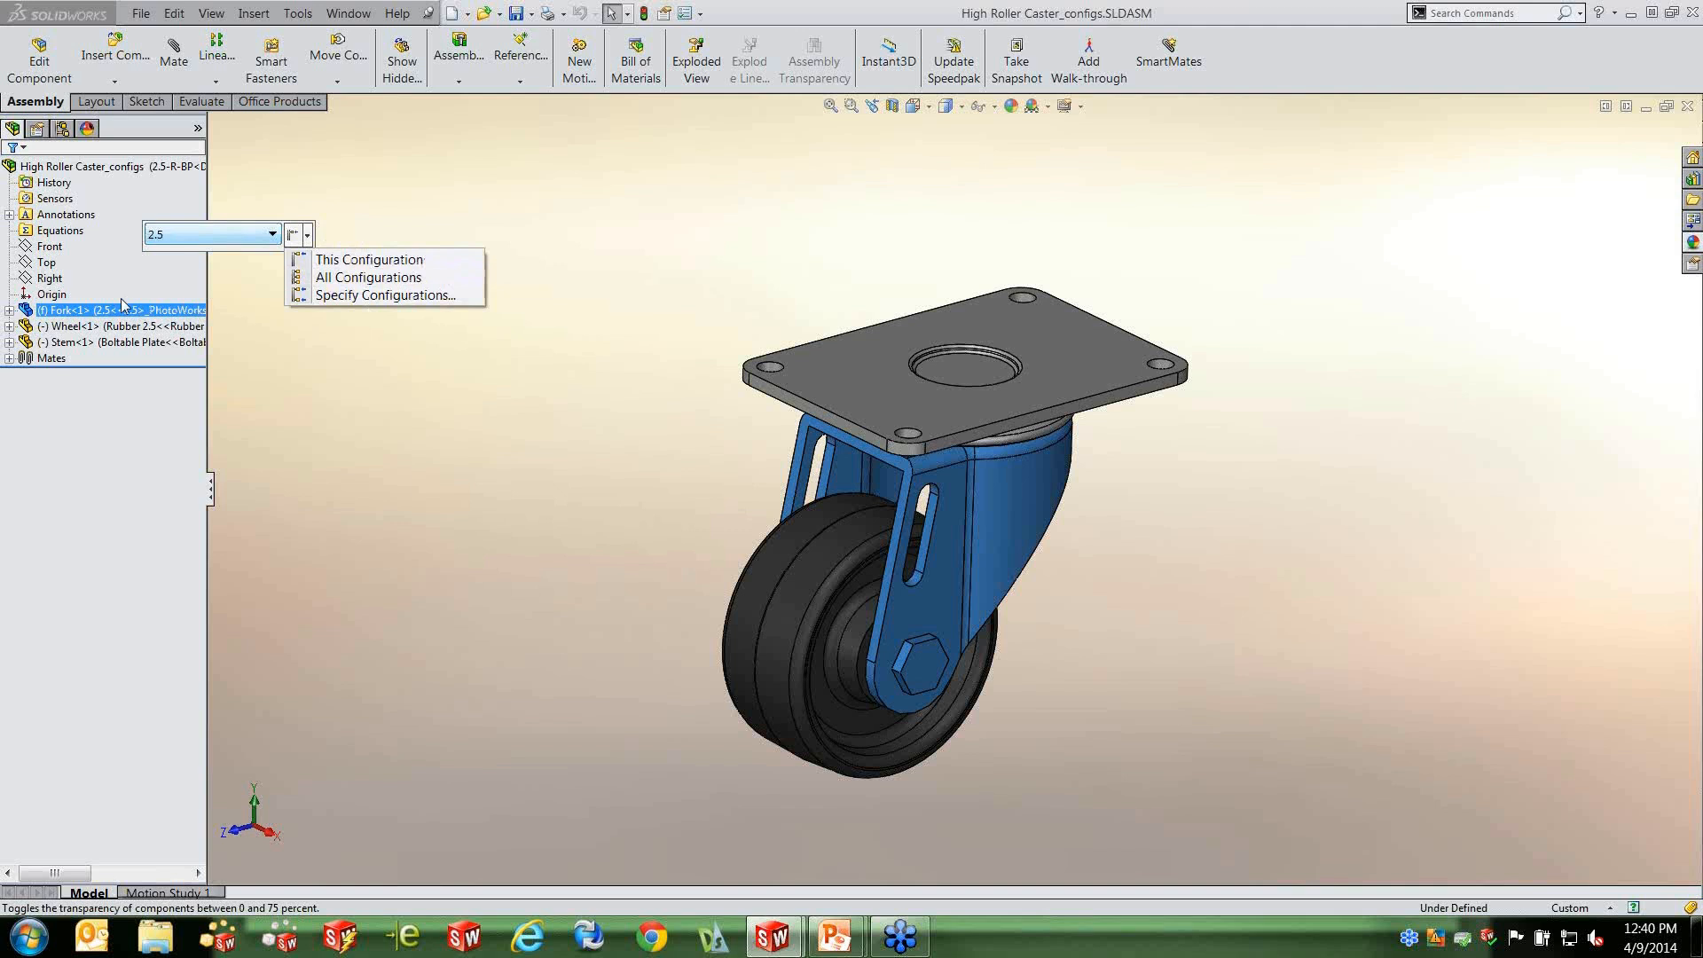
click(330, 370)
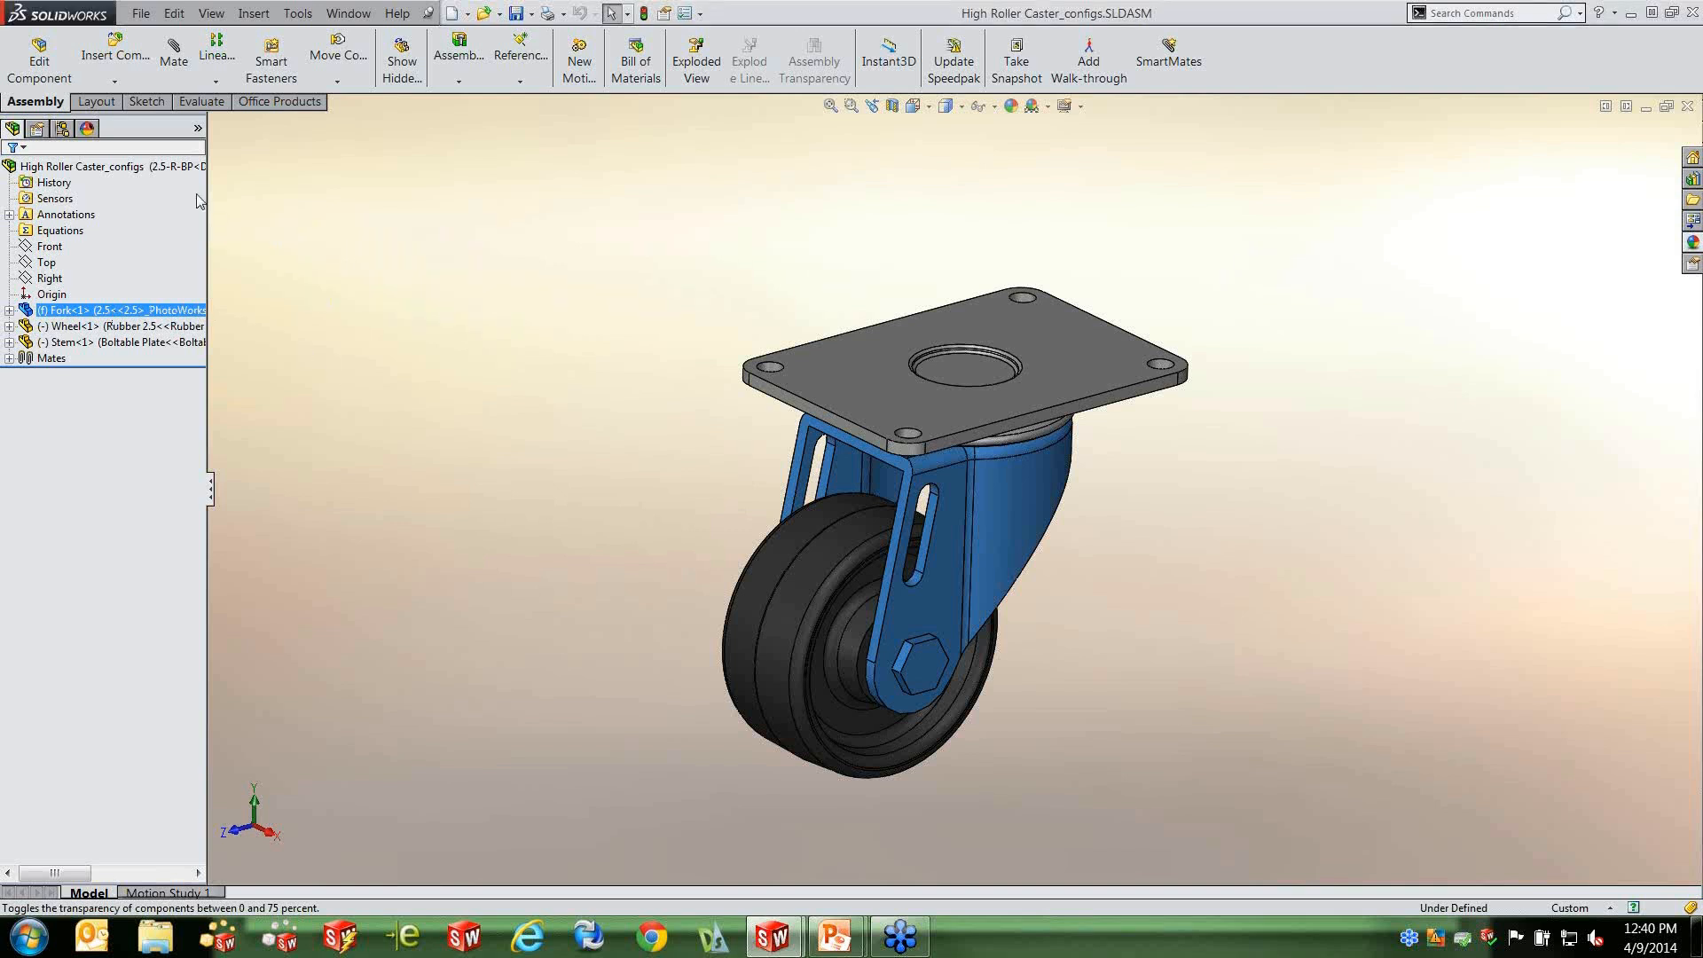
Switch the caster assembly through its 2.5-E-PT, 2.5-E-SS and 2.5-P-BP configurations to compare them.
click(62, 129)
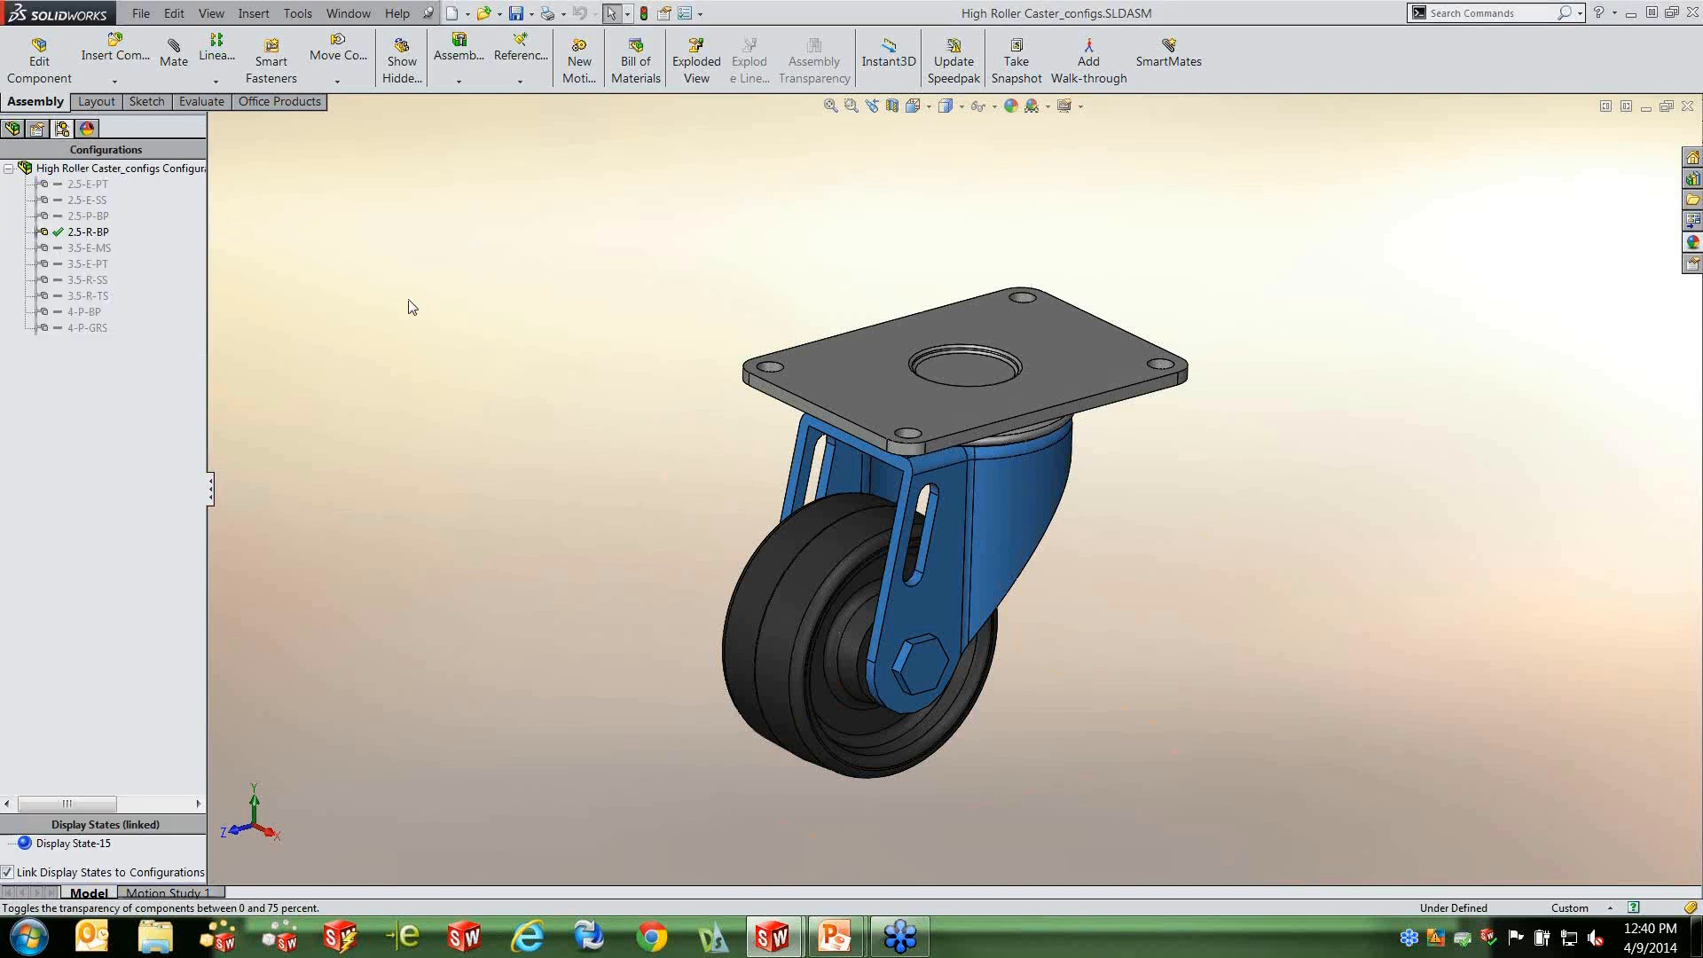
click(90, 247)
double_click(88, 184)
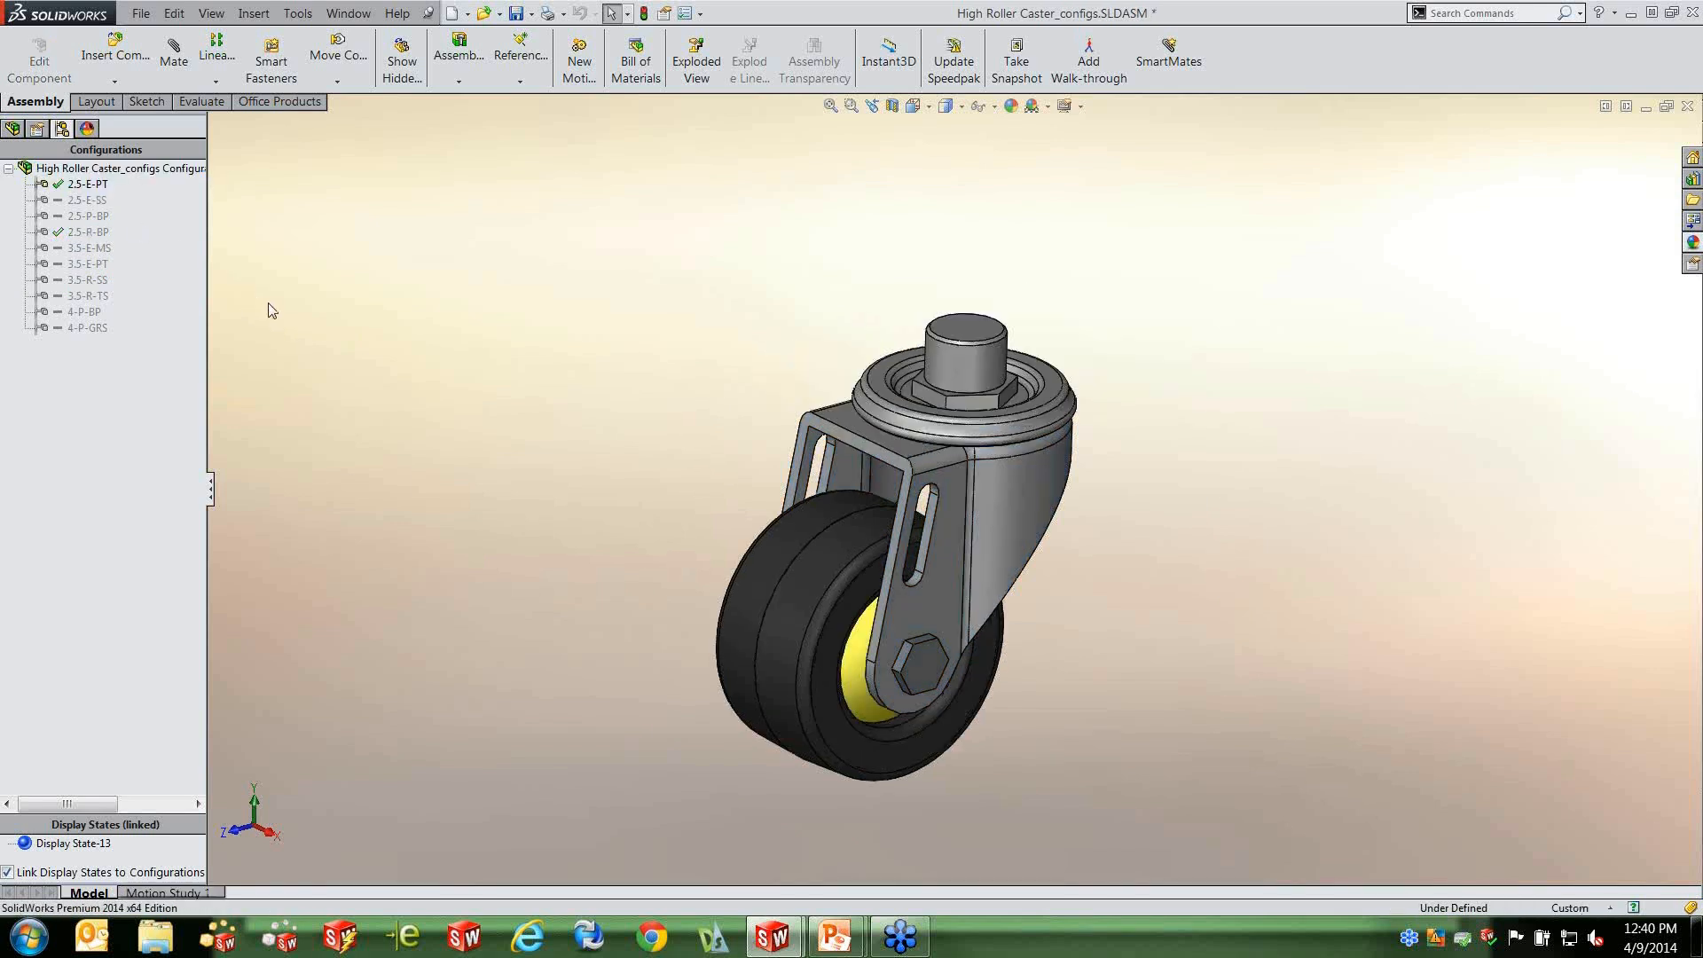
click(75, 185)
click(138, 214)
double_click(82, 201)
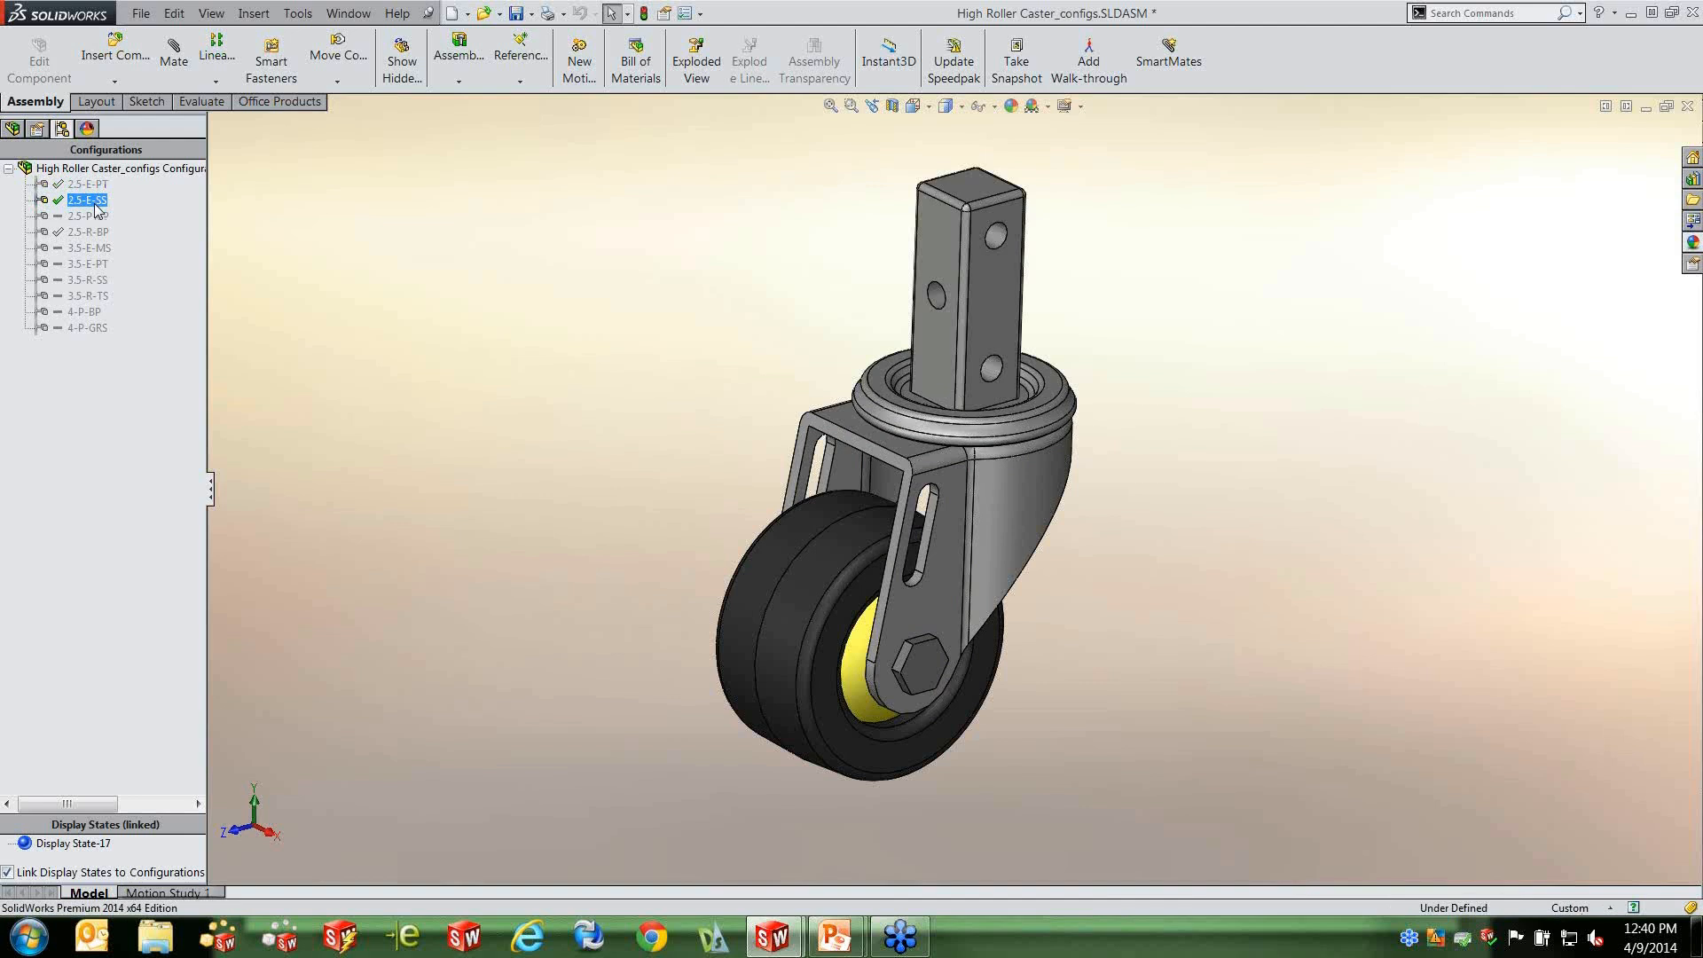
double_click(89, 215)
Switch the caster assembly through 3.5-E-MS and 3.5-E-PT, leaving 3.5-R-SS as the active configuration.
click(90, 249)
double_click(90, 249)
double_click(88, 263)
click(99, 281)
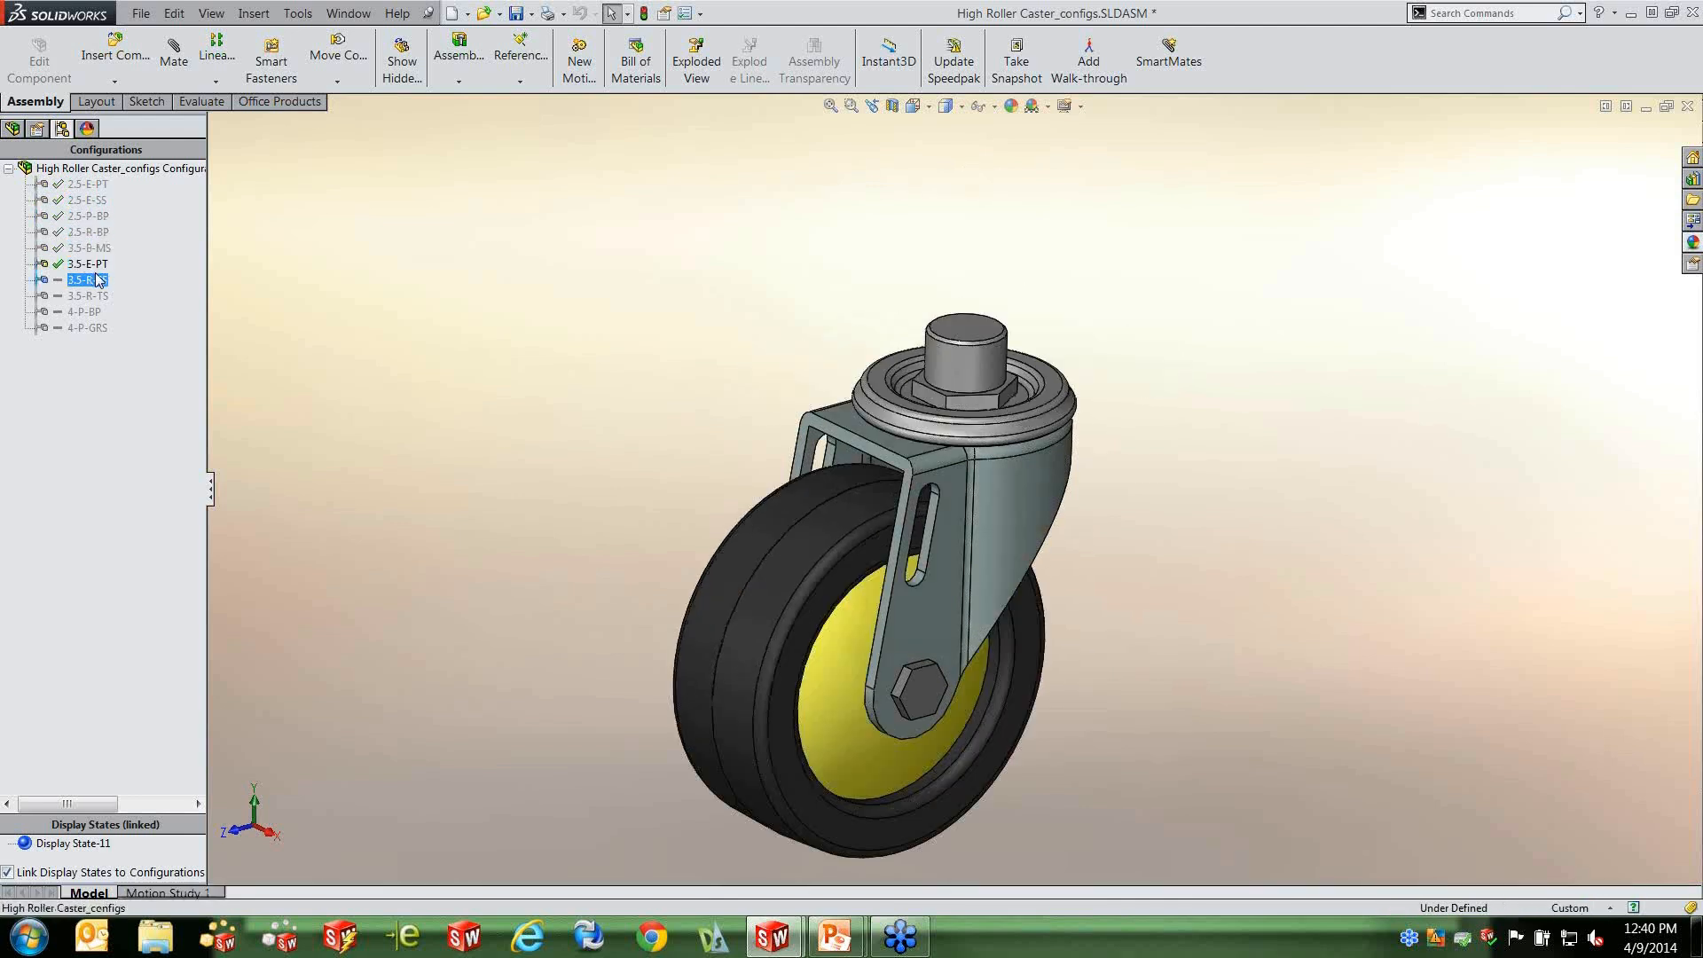
double_click(98, 280)
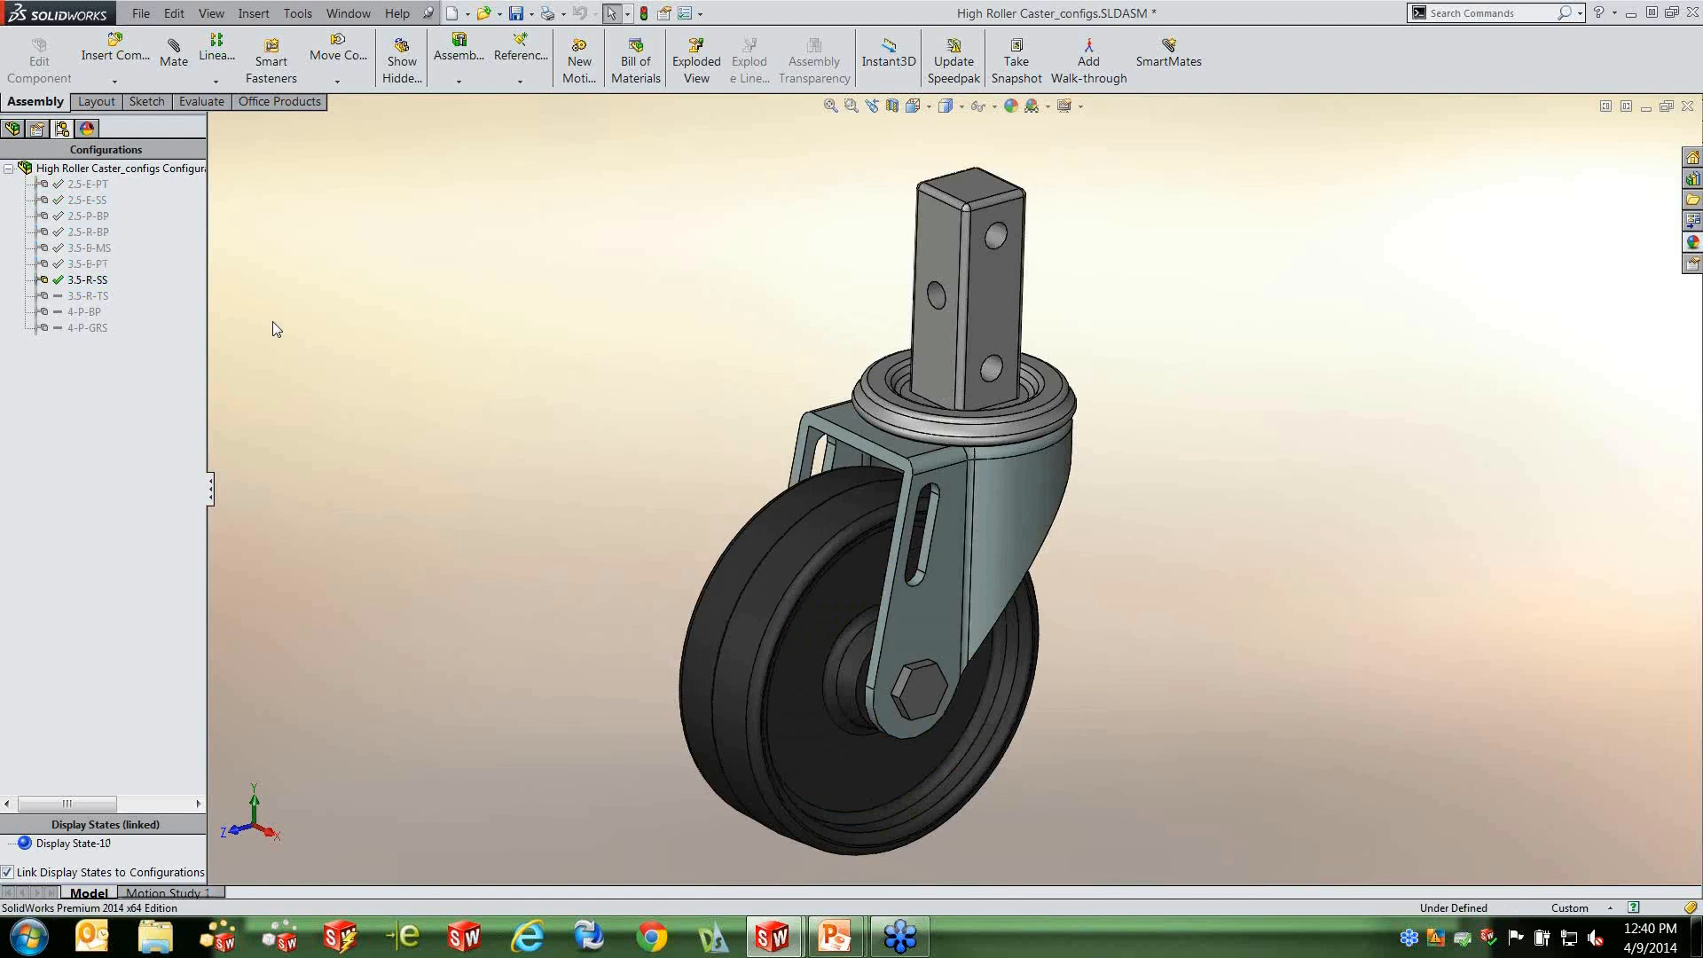
Inspect the Fork component's configuration selector and its scope choices in the 3.5-R-SS configuration.
click(13, 131)
click(138, 312)
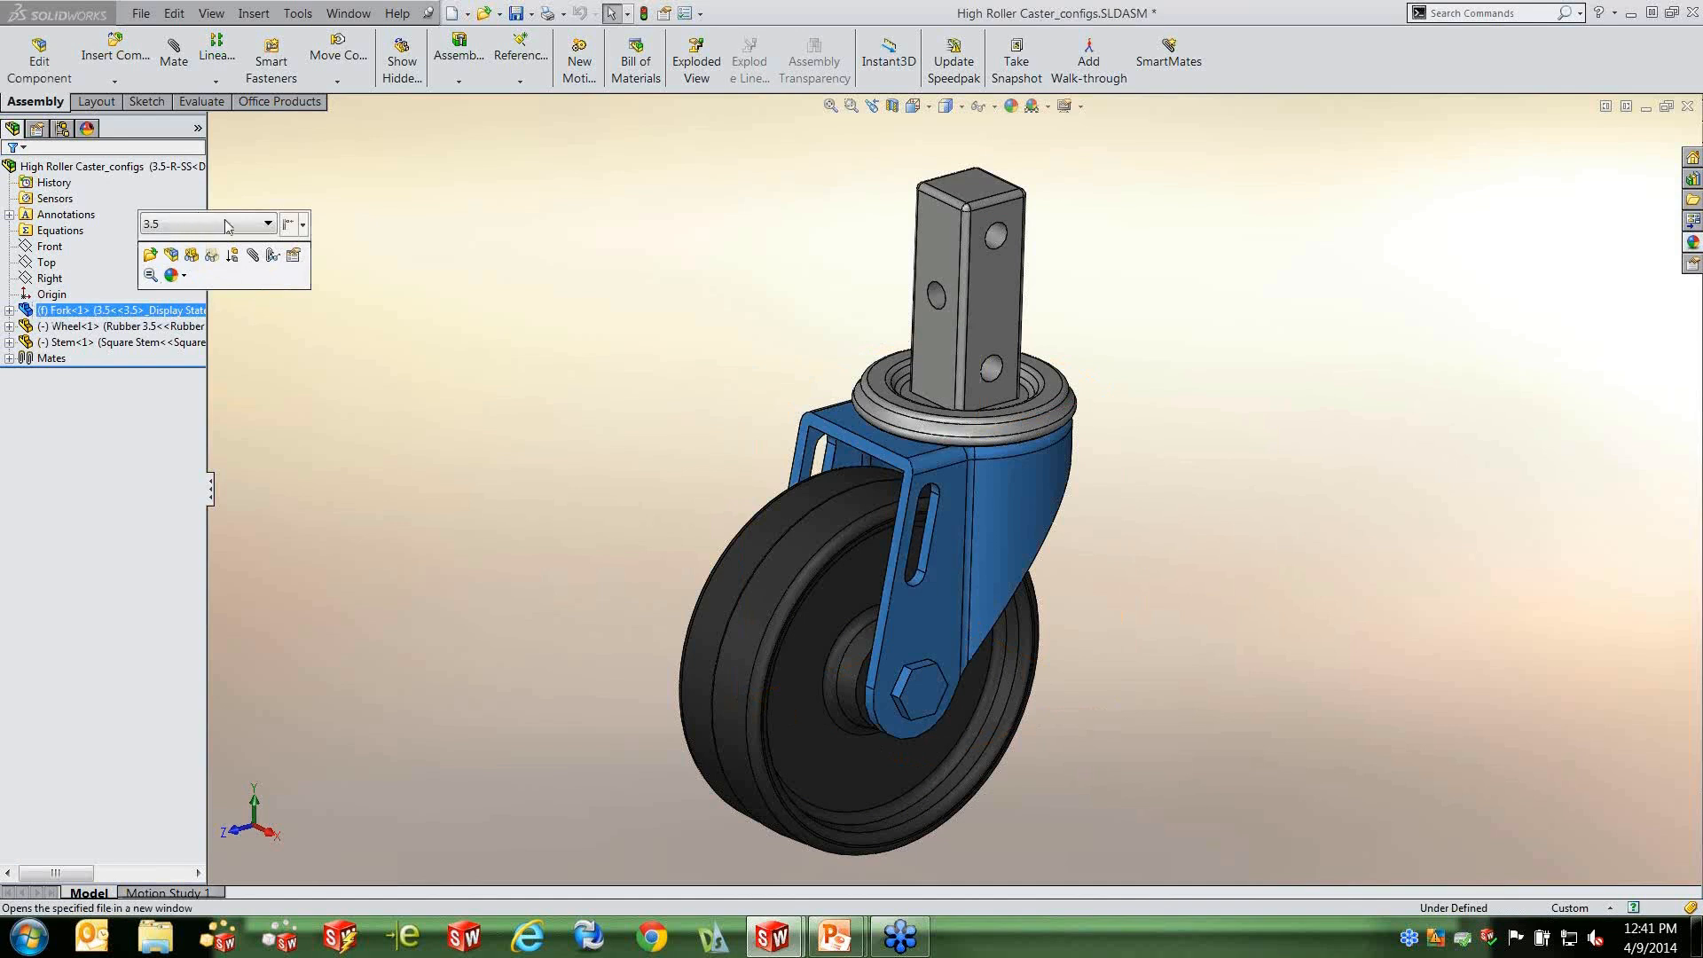
click(303, 224)
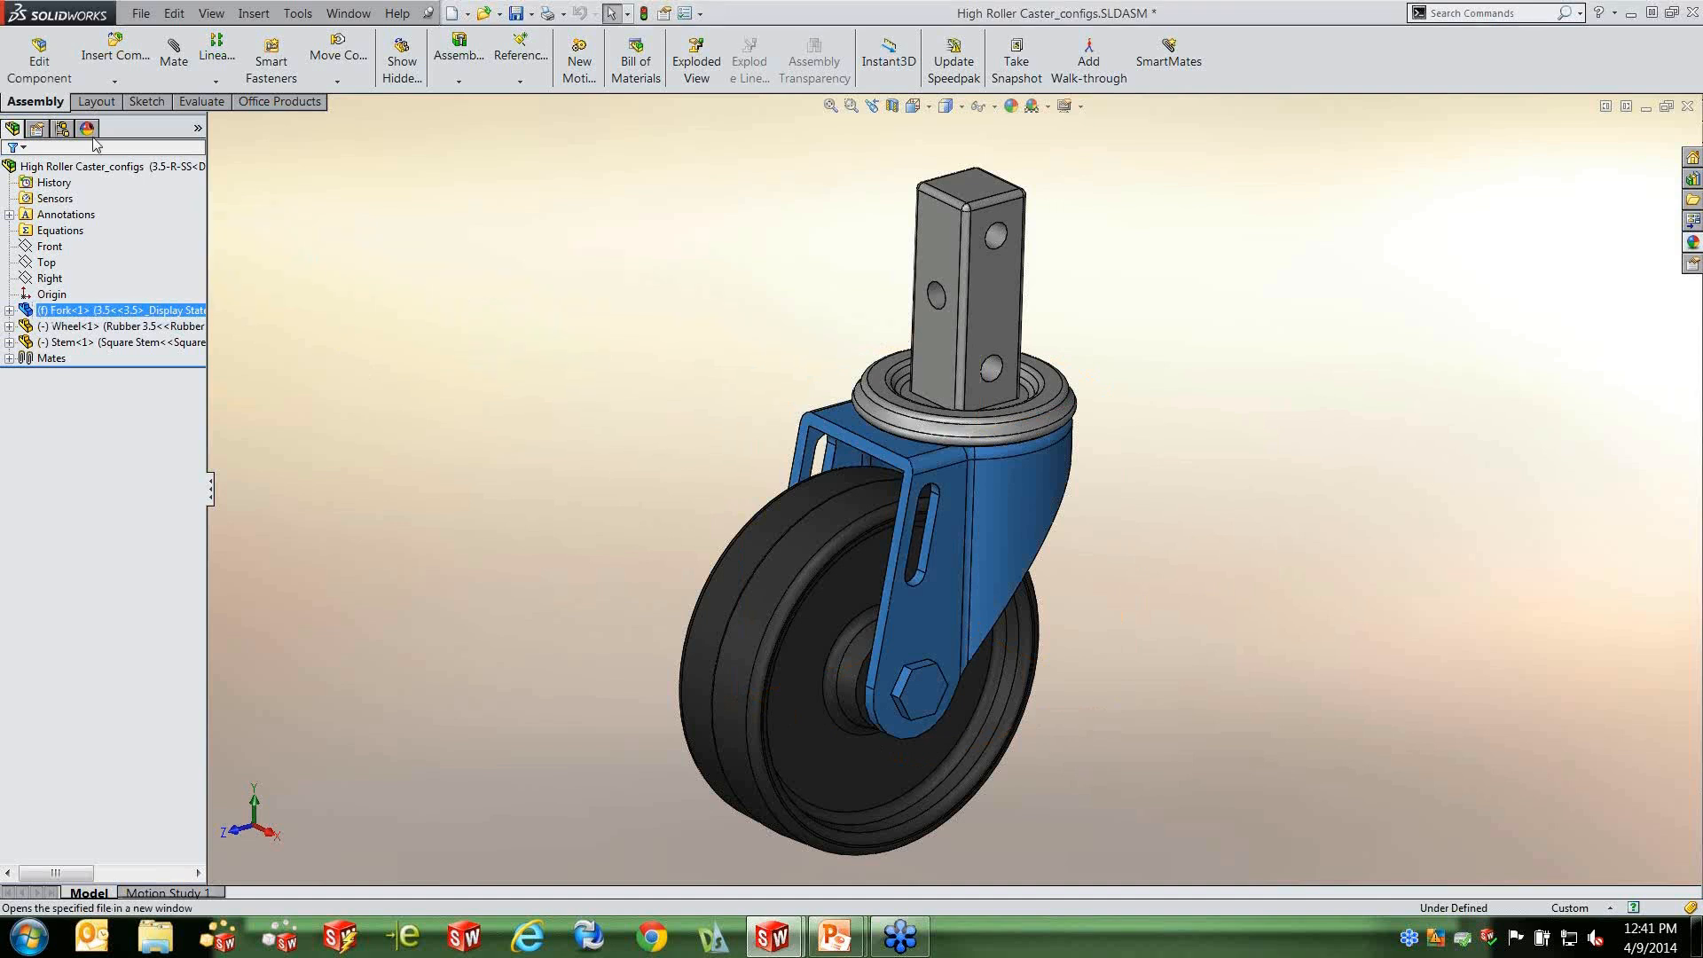
Examine the display state linked to the caster assembly's active 3.5-R-SS configuration.
click(64, 129)
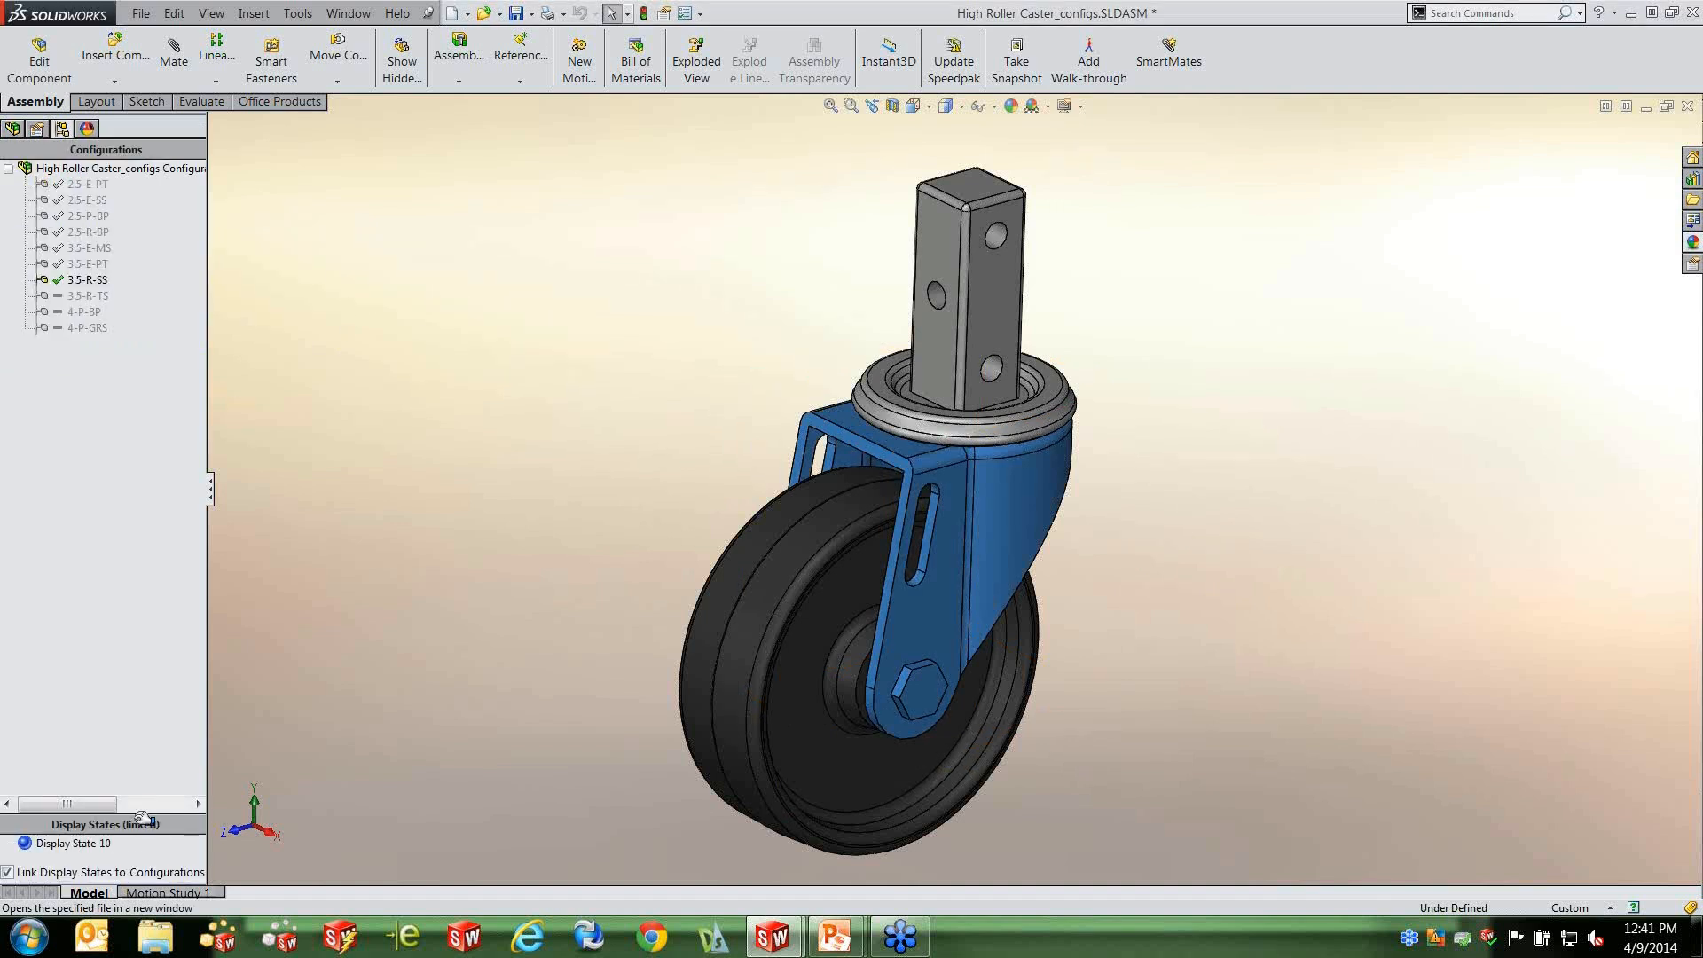
drag(142, 818, 151, 626)
click(337, 677)
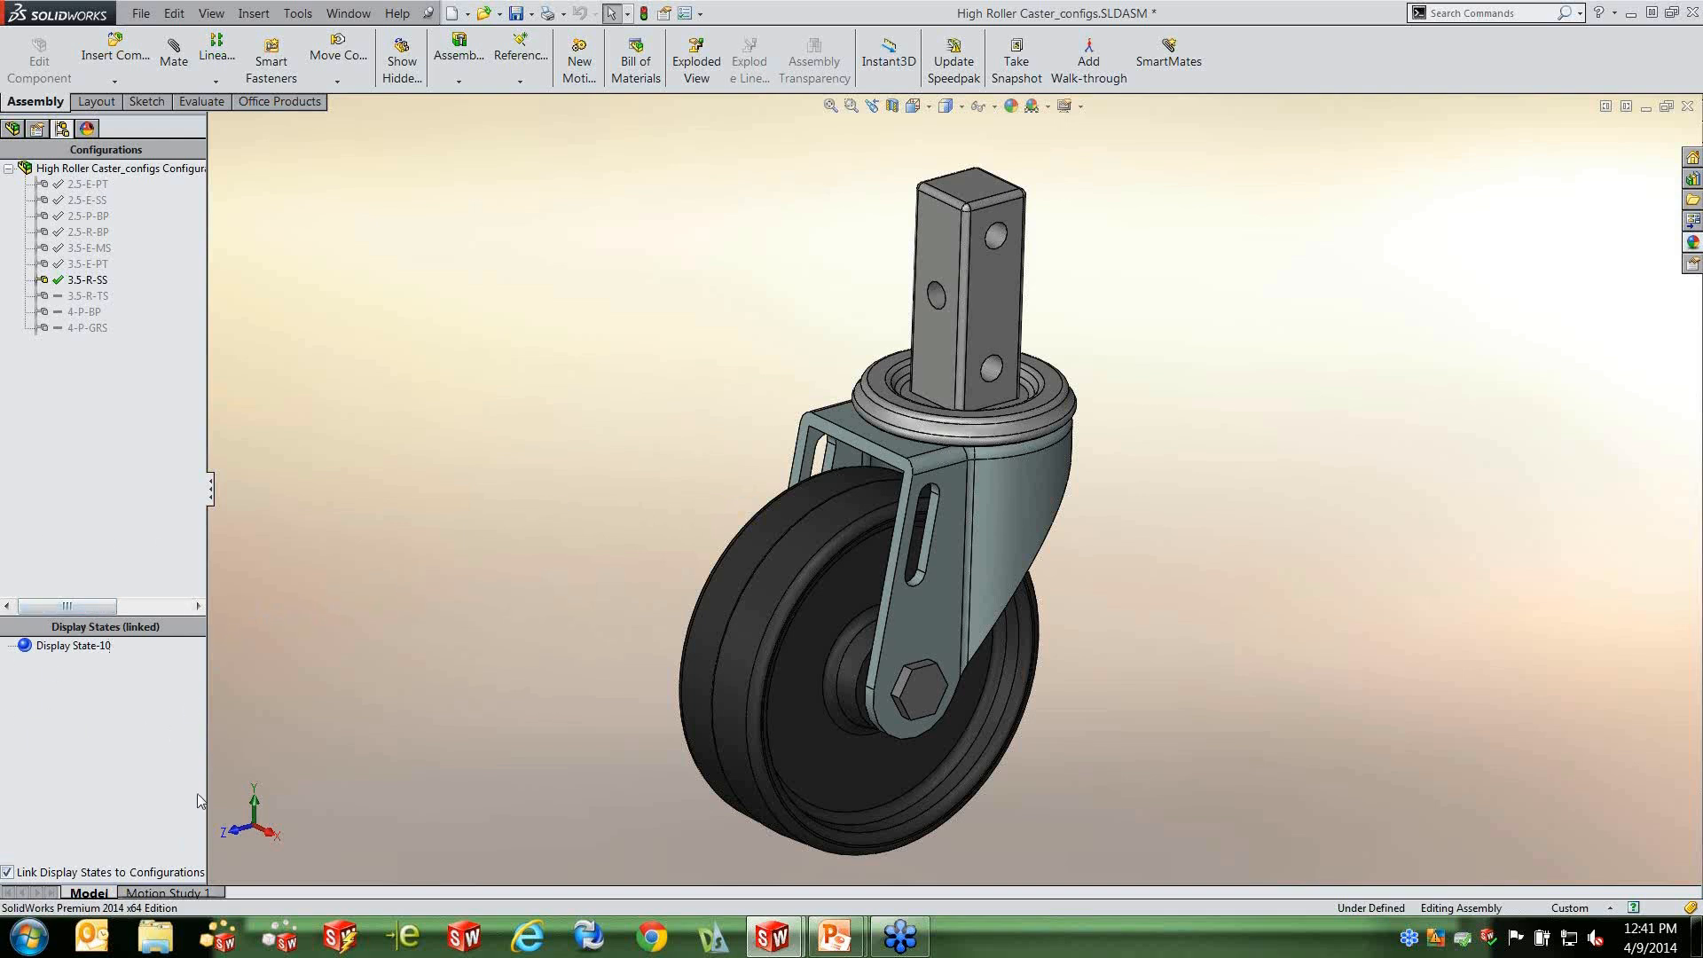
click(79, 281)
click(80, 281)
Inspect the Coincident1 mate between the Fork and Wheel, including its definition and its suppression command.
click(13, 129)
click(9, 358)
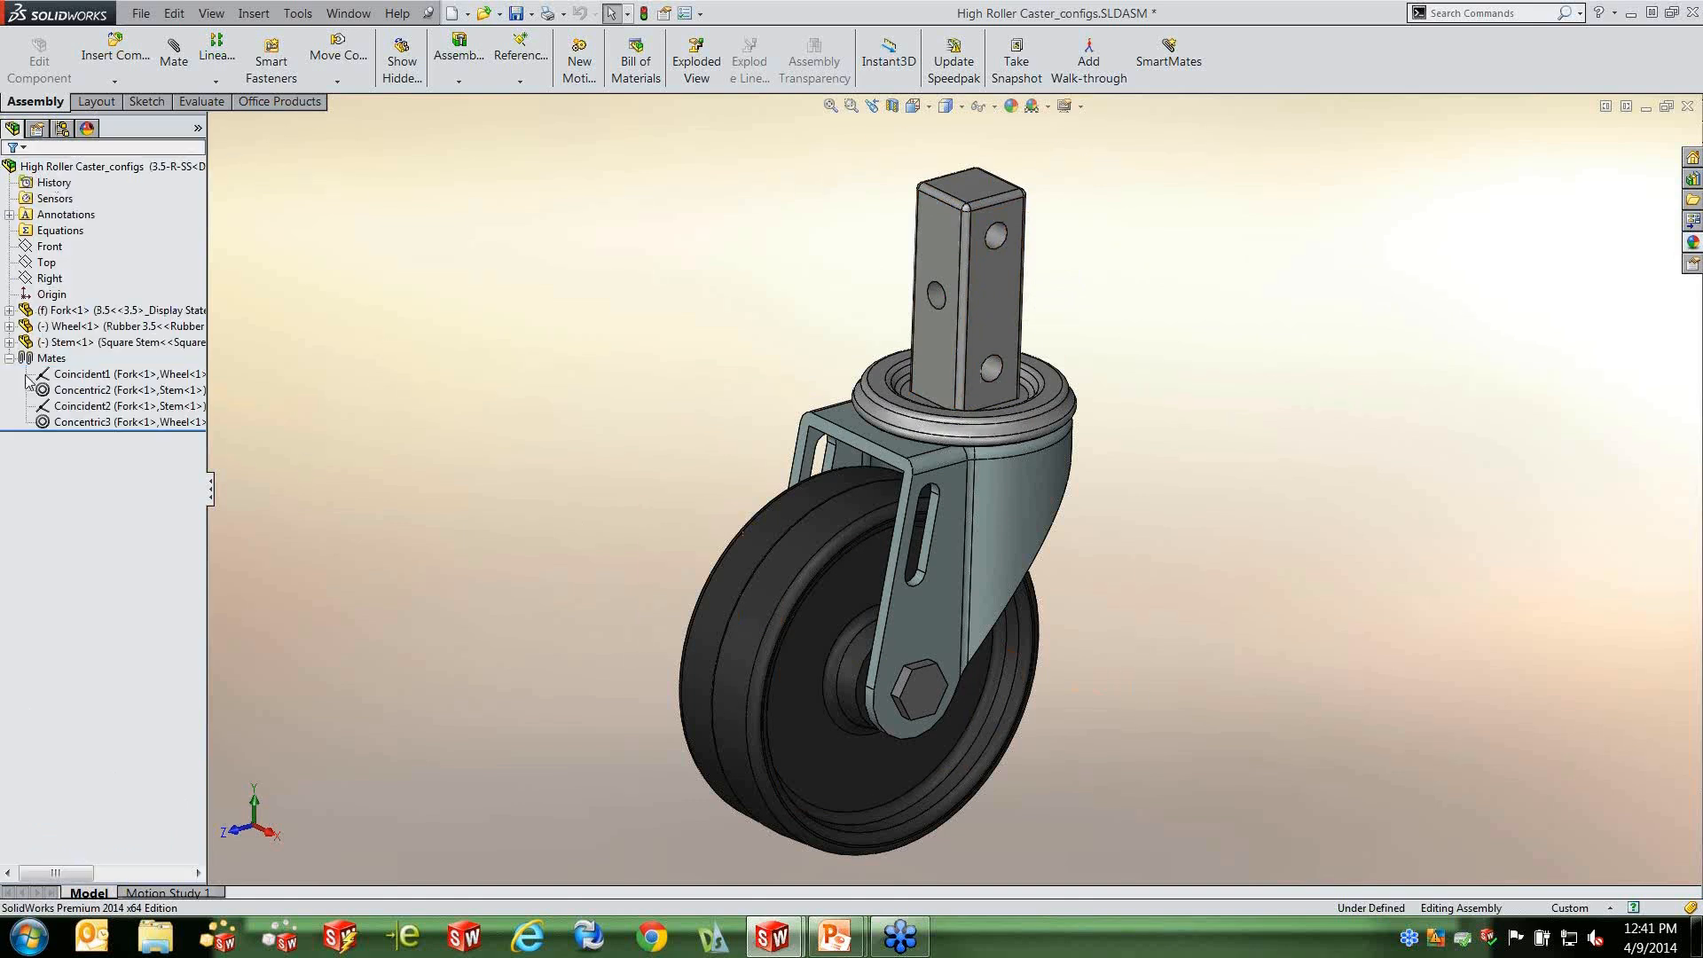
right_click(96, 376)
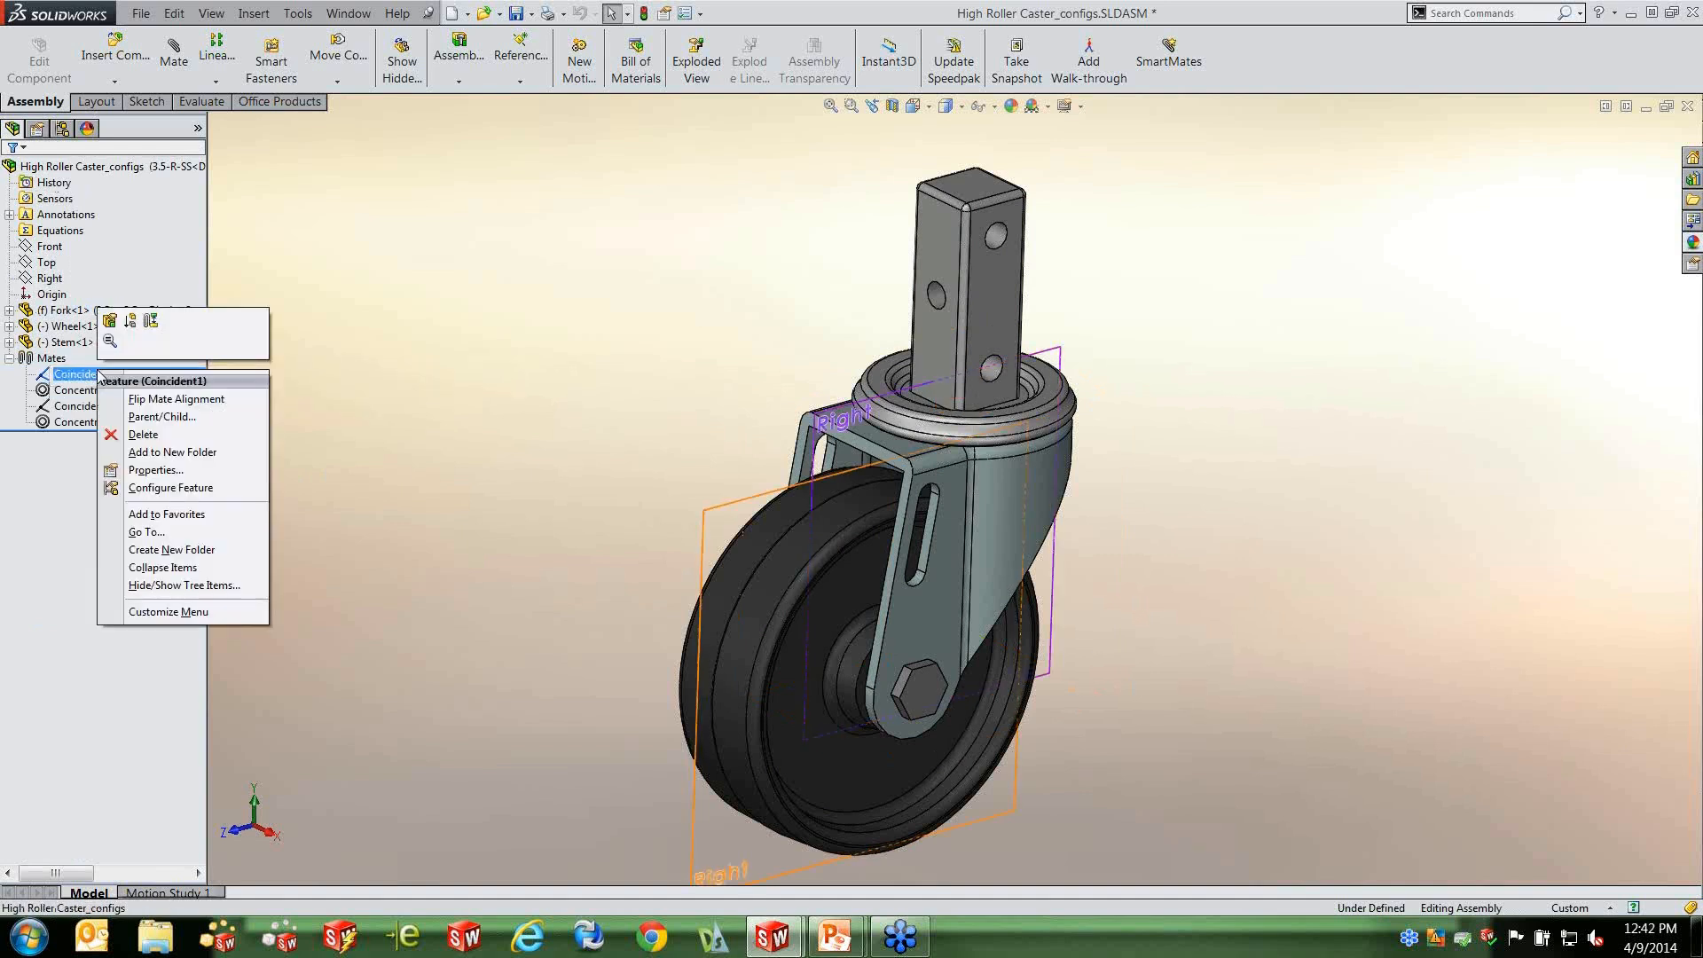
click(110, 321)
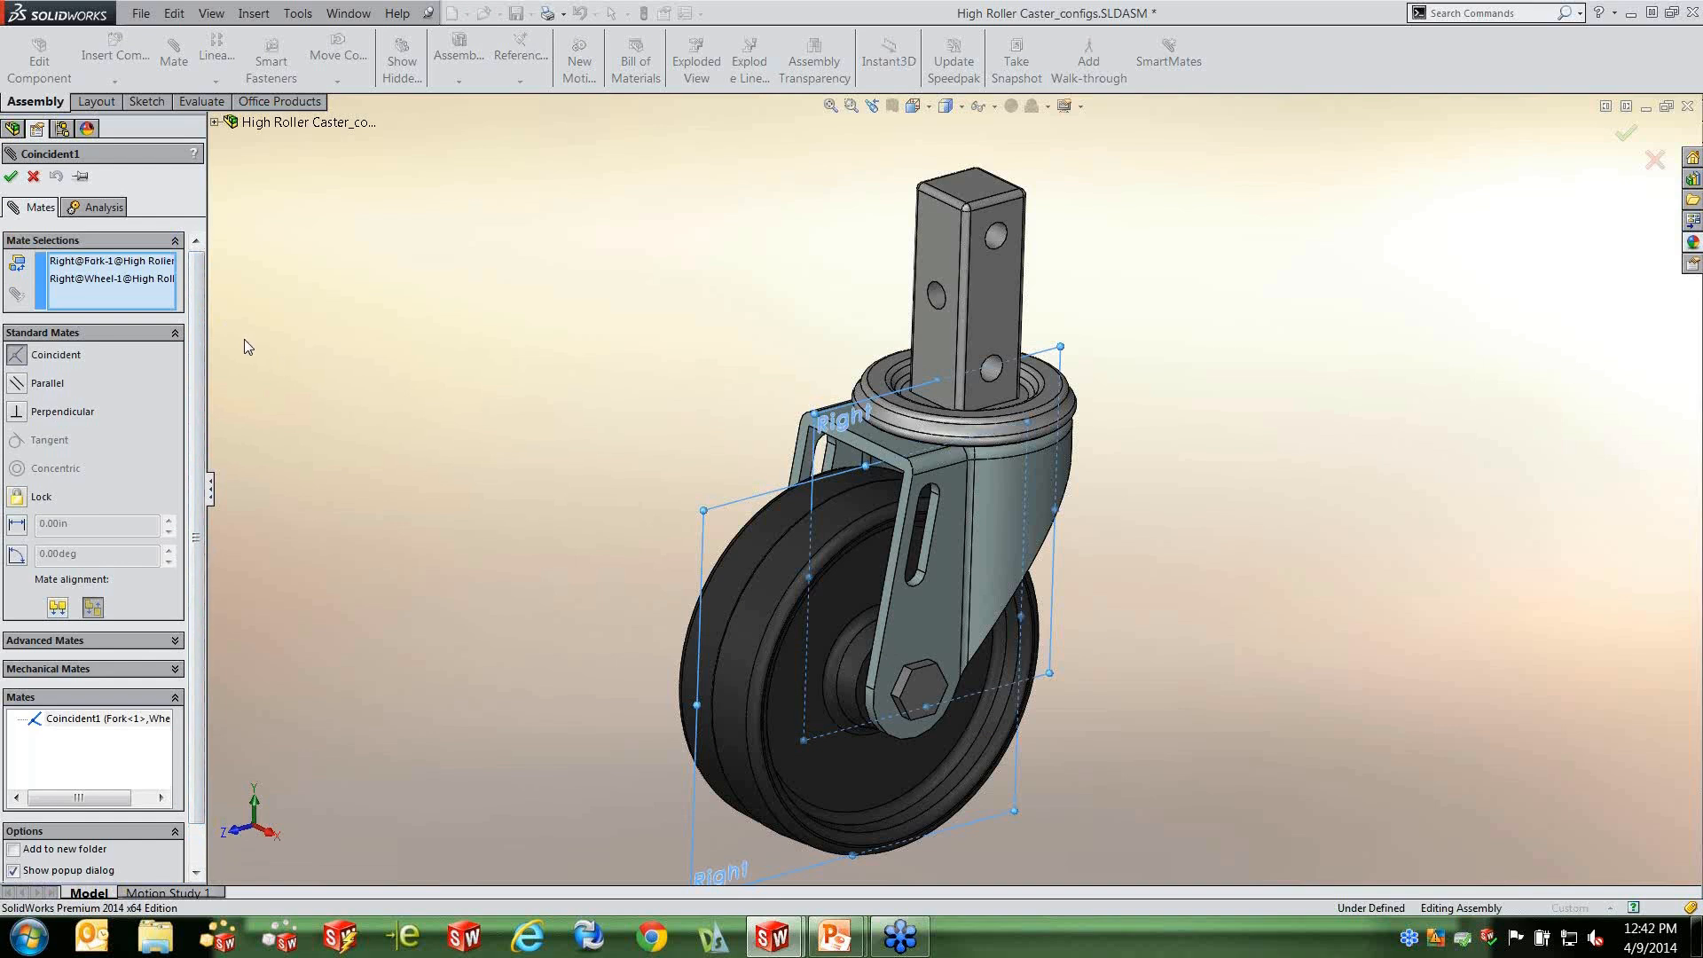
click(32, 176)
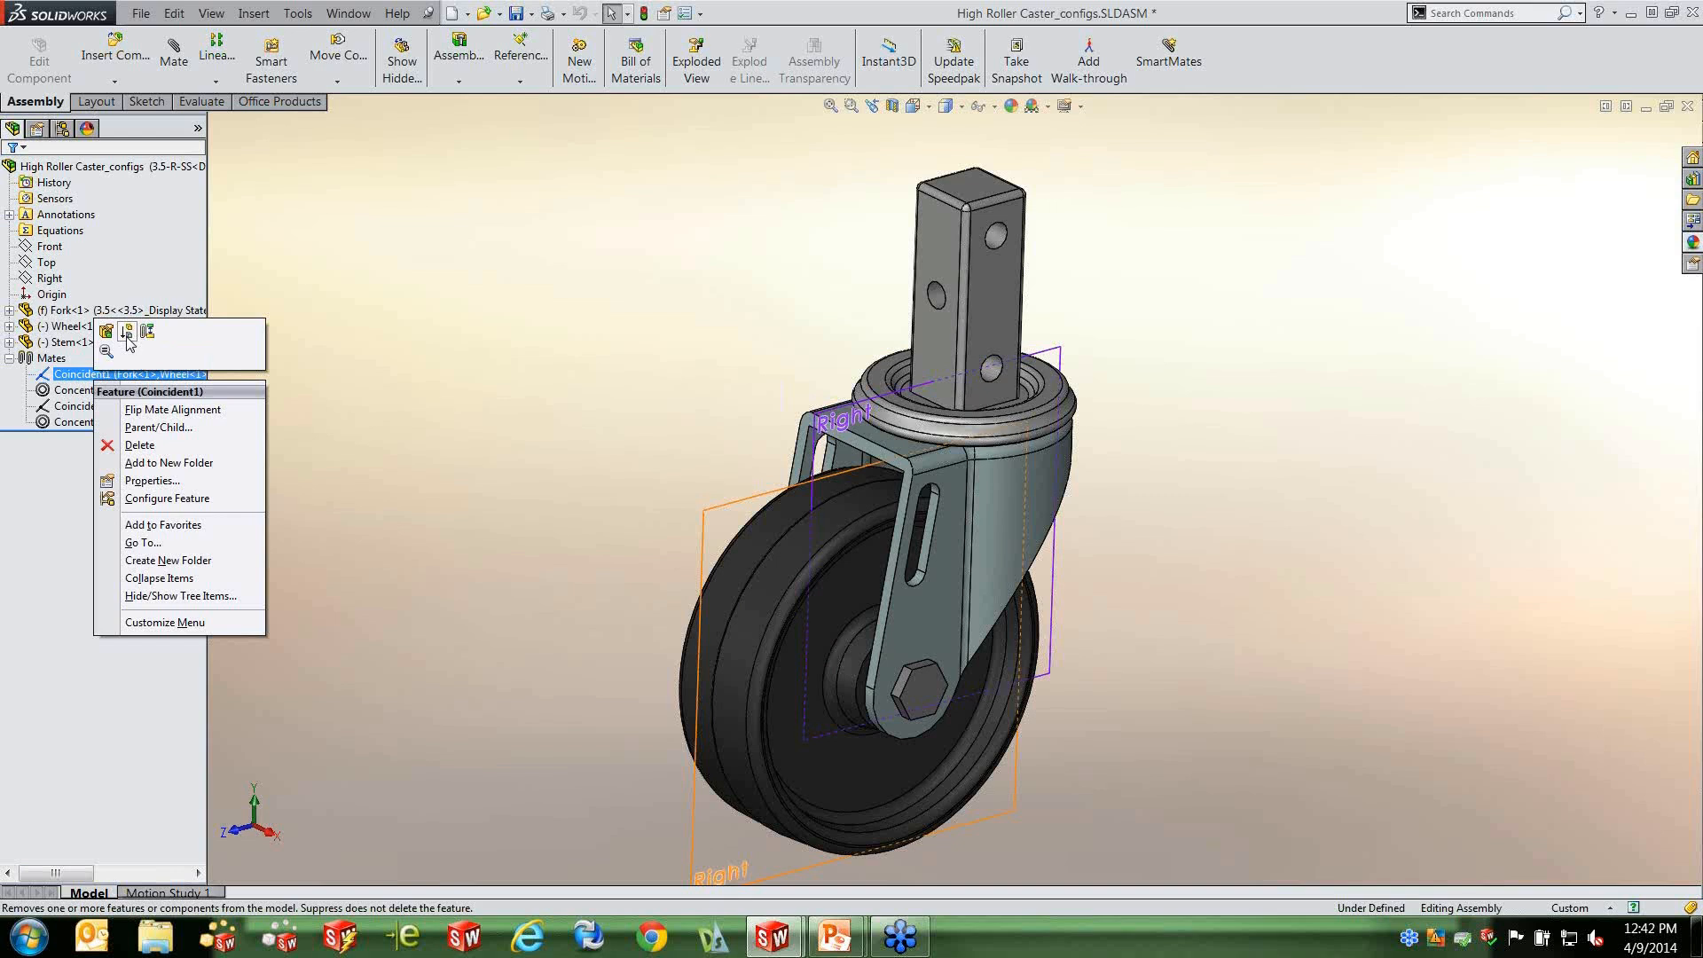
click(385, 408)
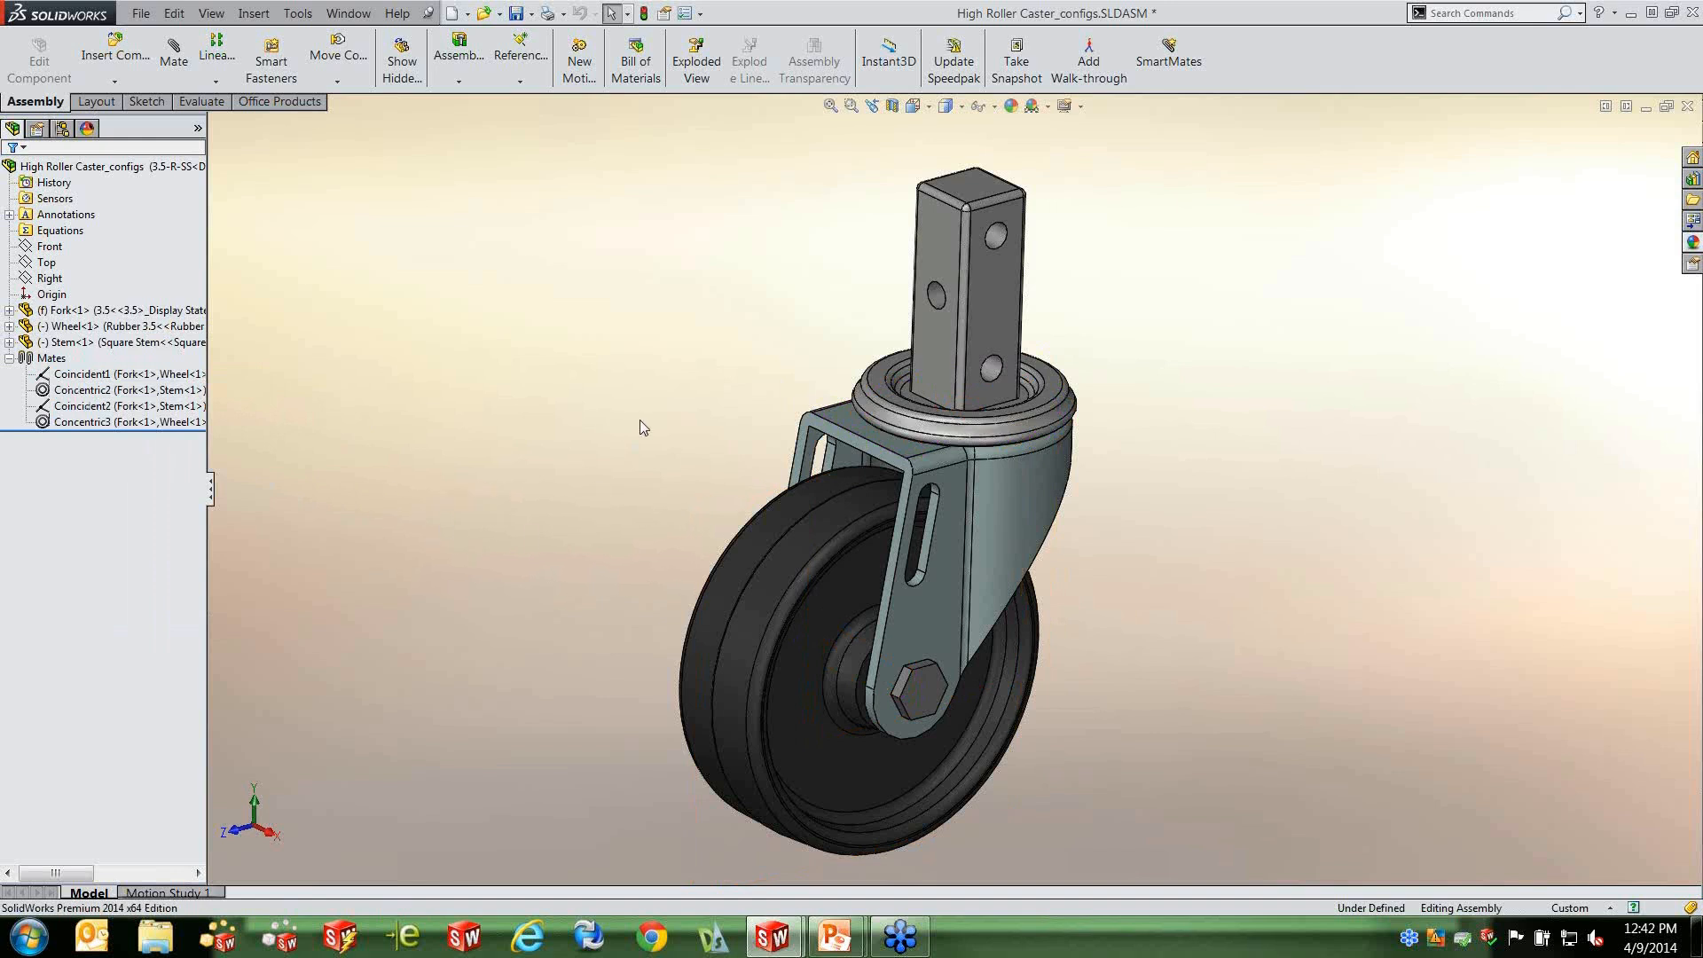
click(9, 359)
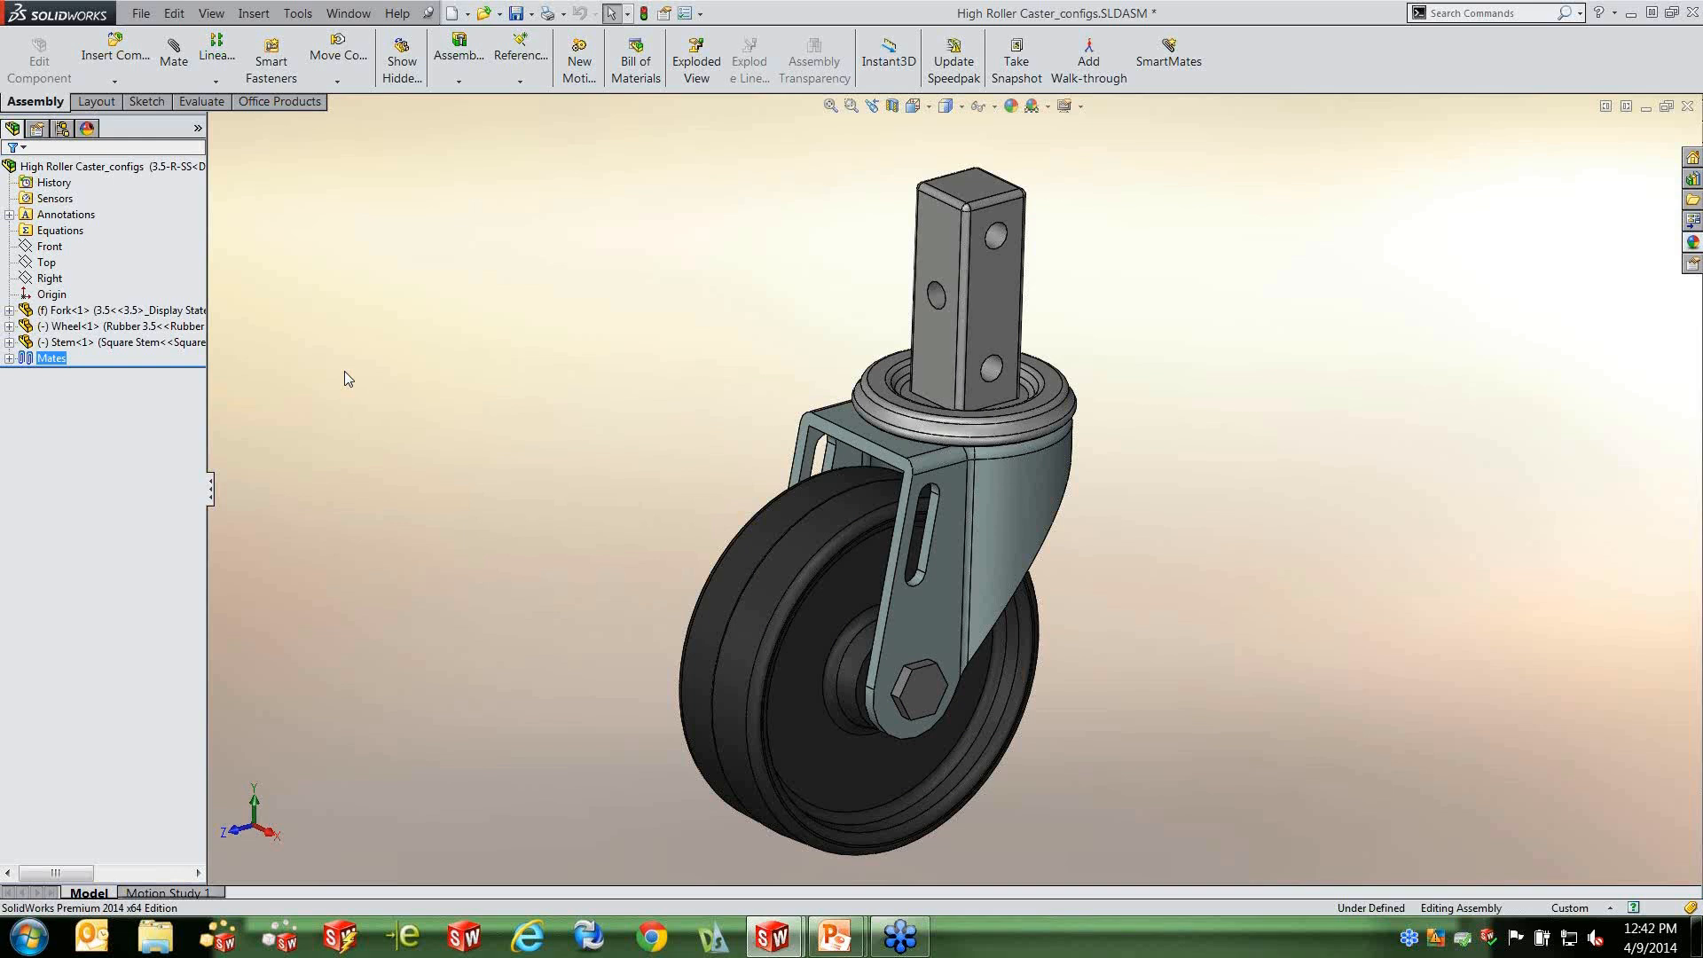
Review the assembly's configuration-specific file properties for 3.5-R-SS and 3.5-E-PT.
click(141, 12)
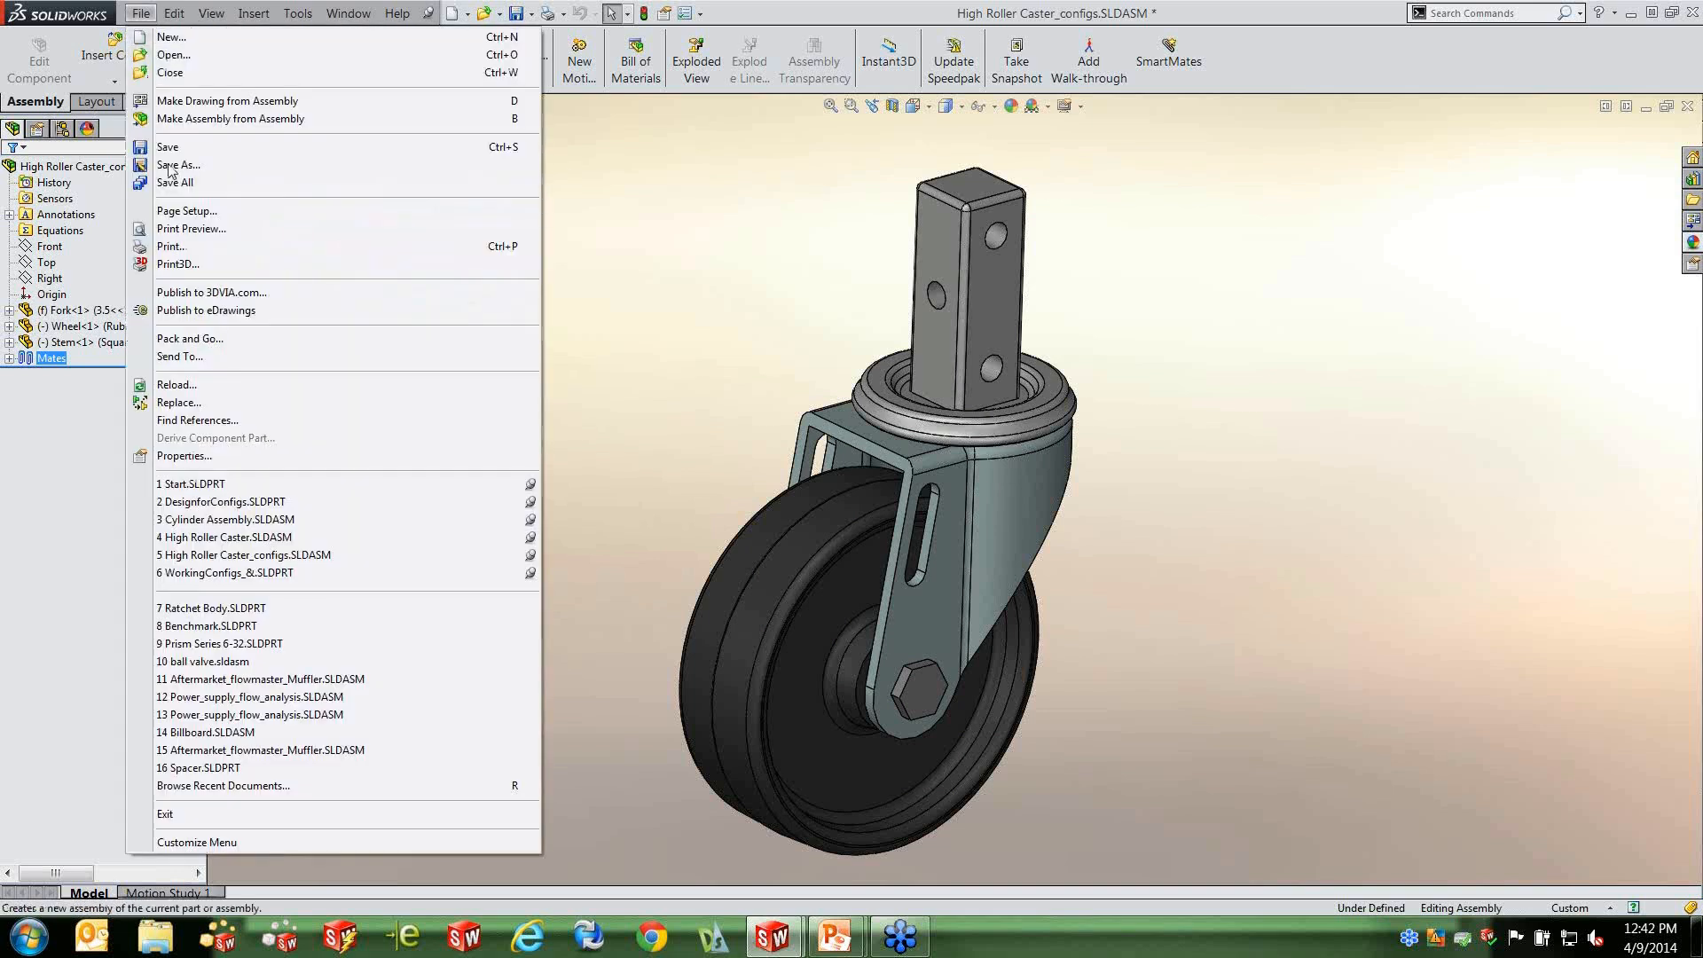
click(220, 456)
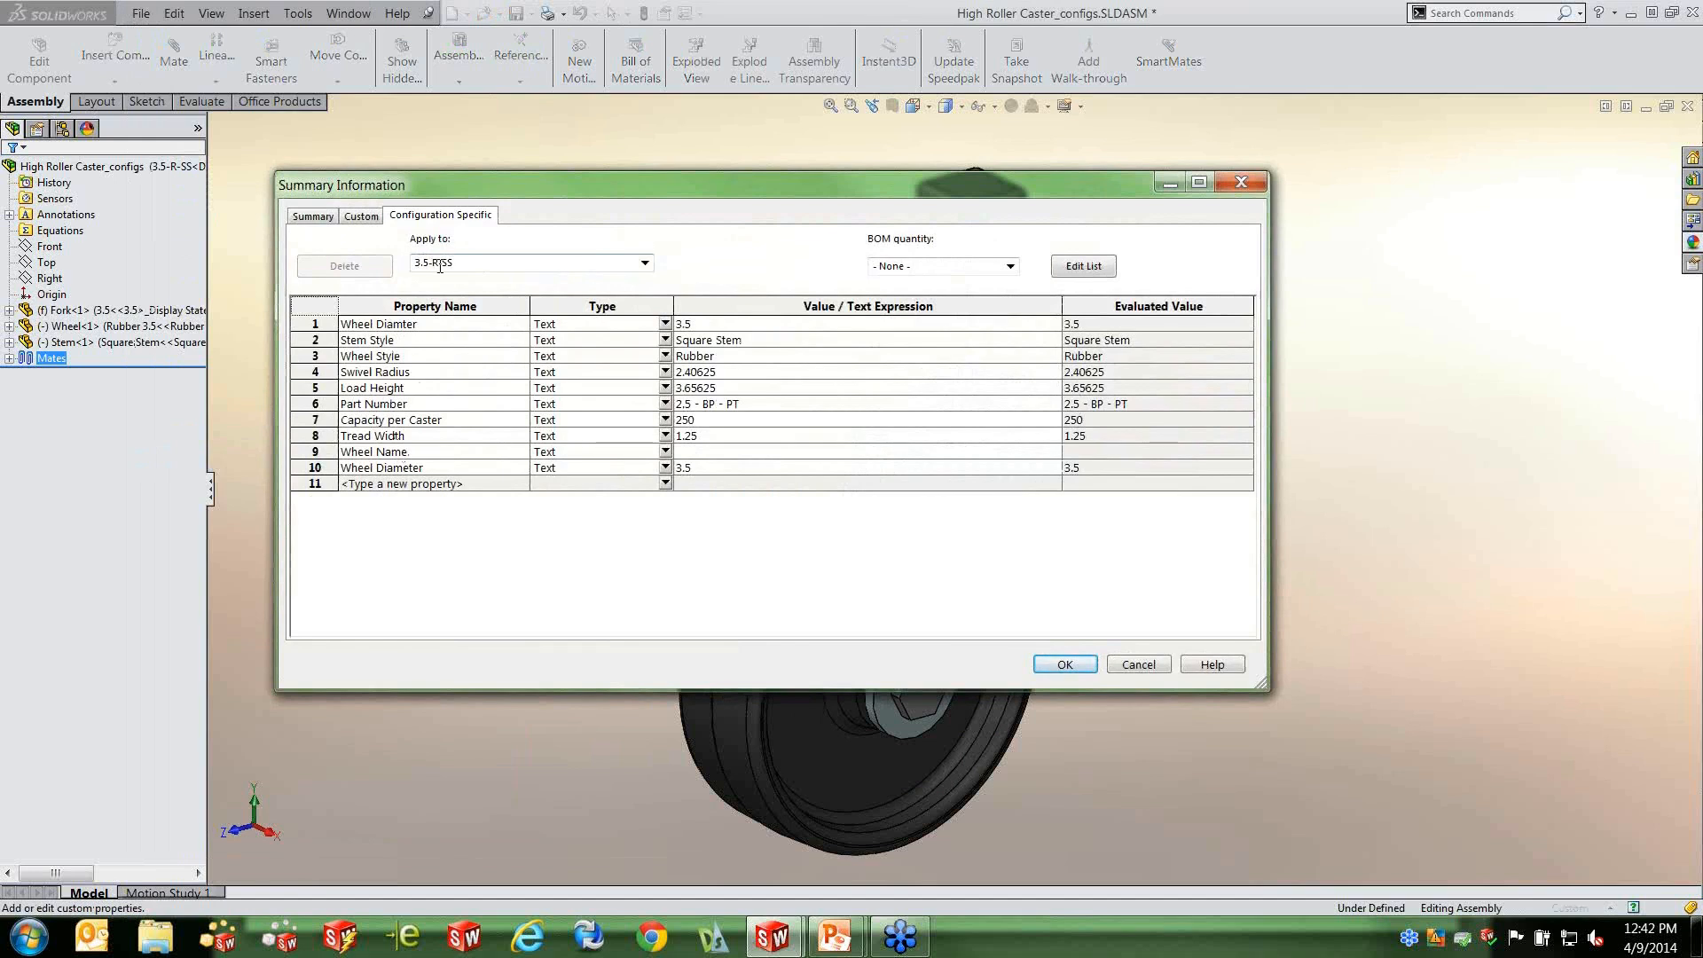
click(645, 263)
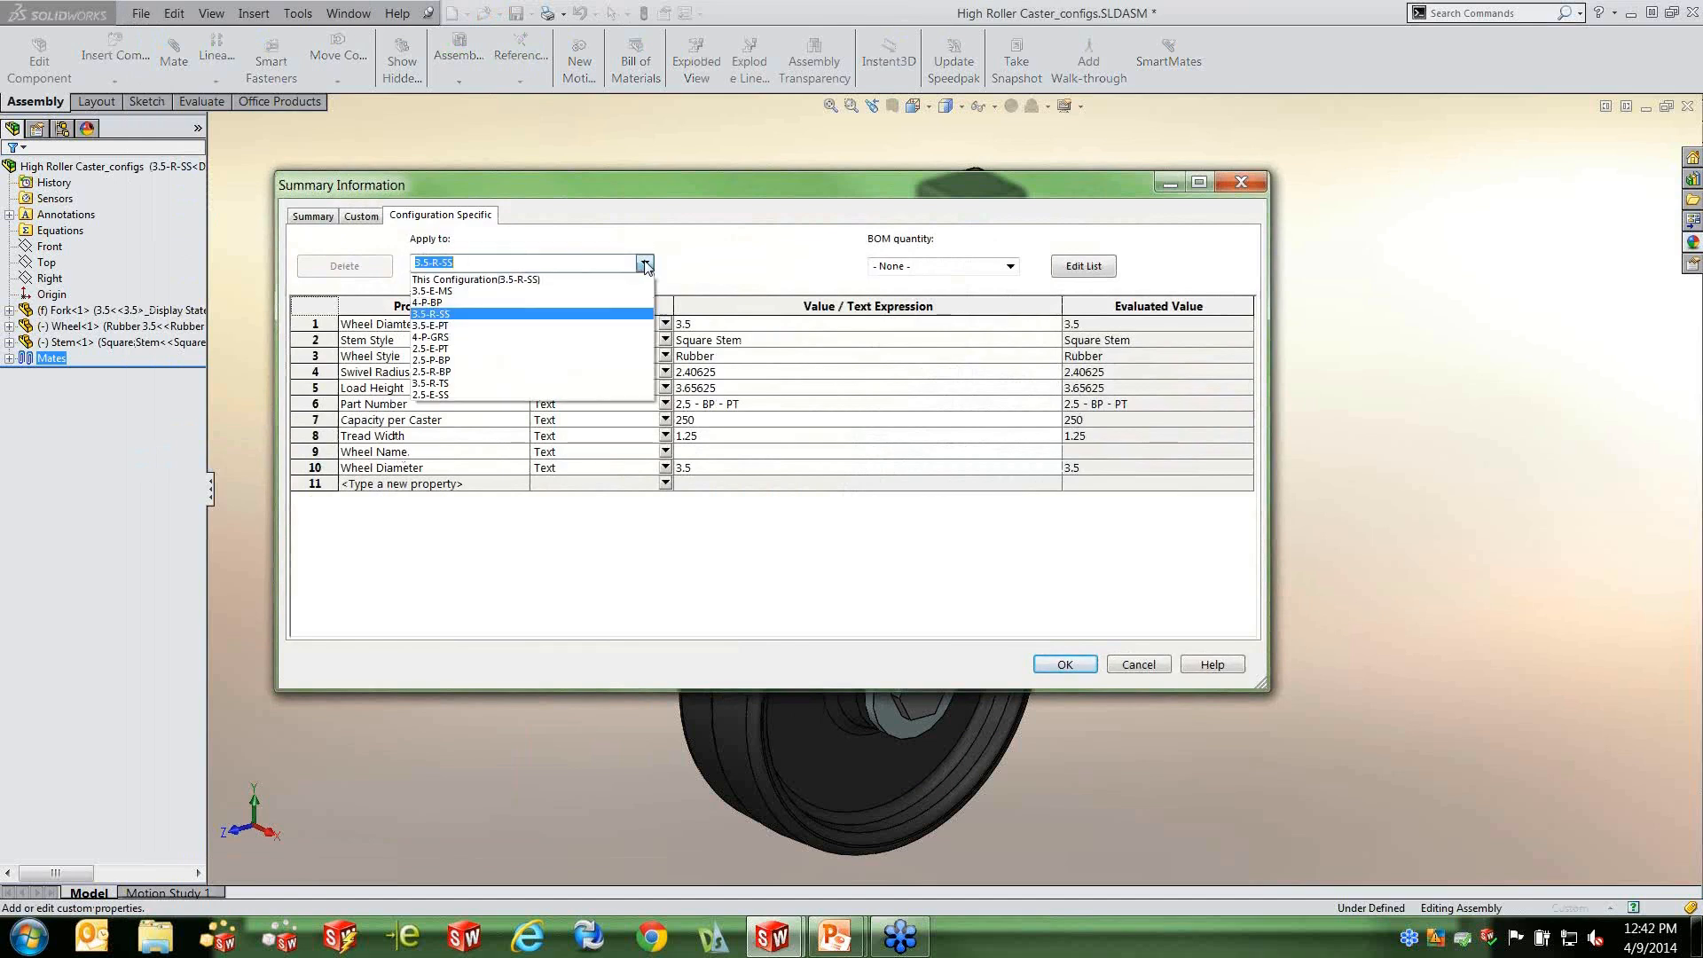
click(533, 324)
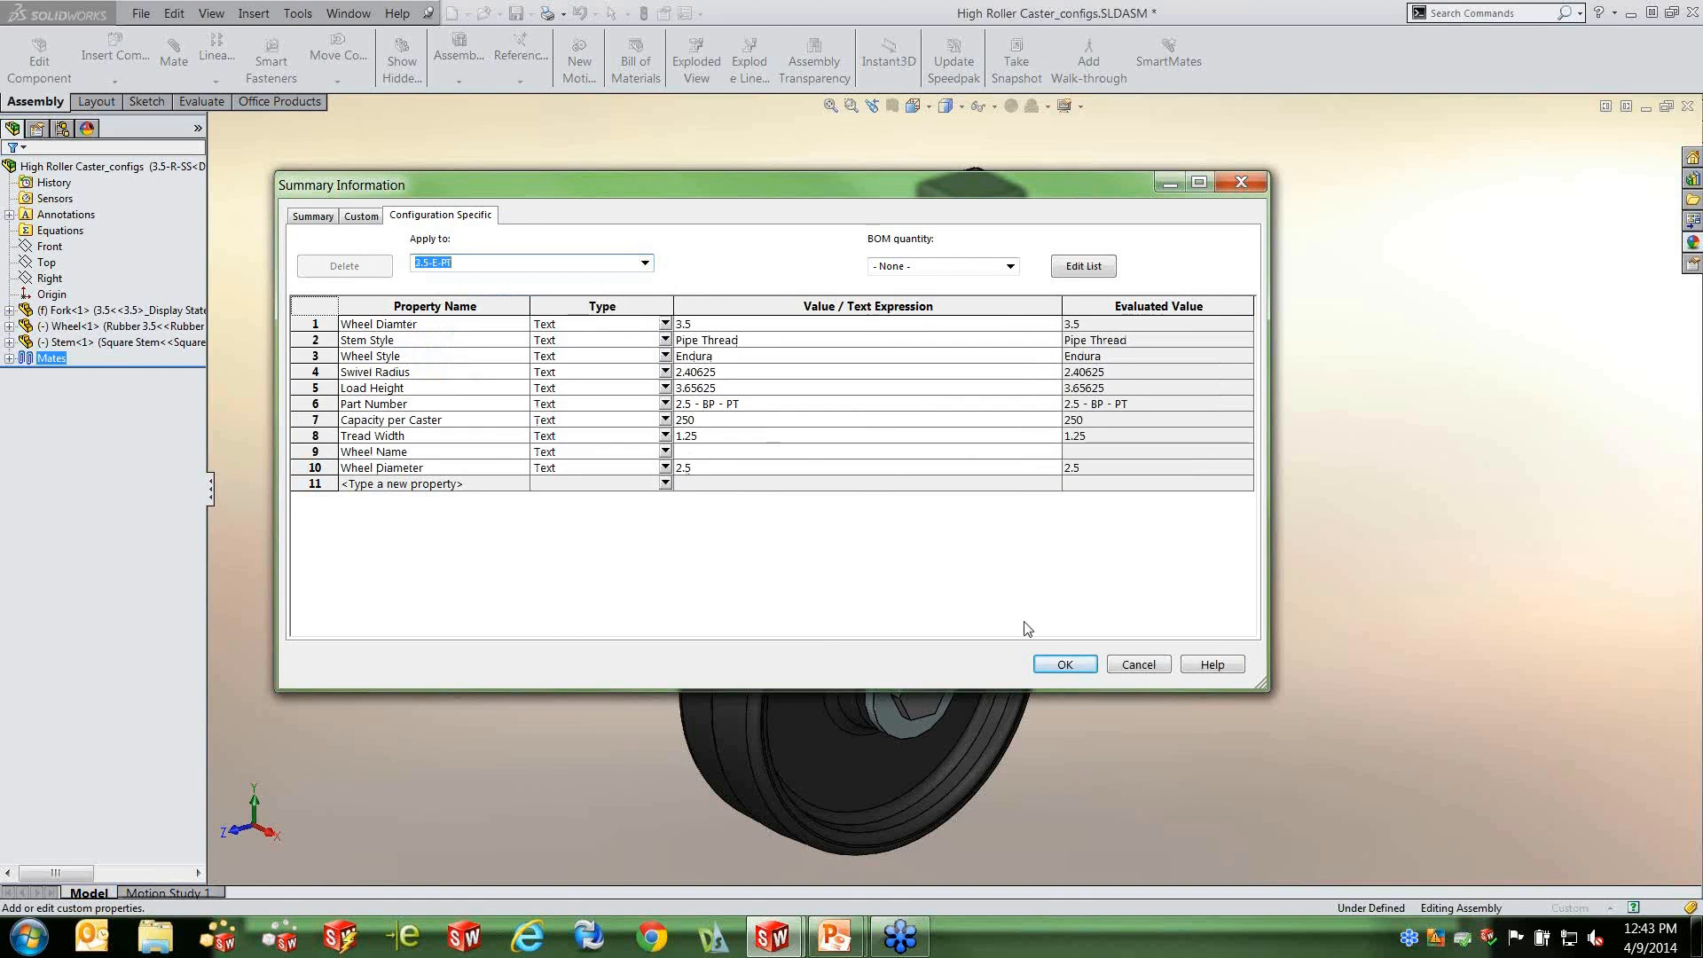
click(1136, 665)
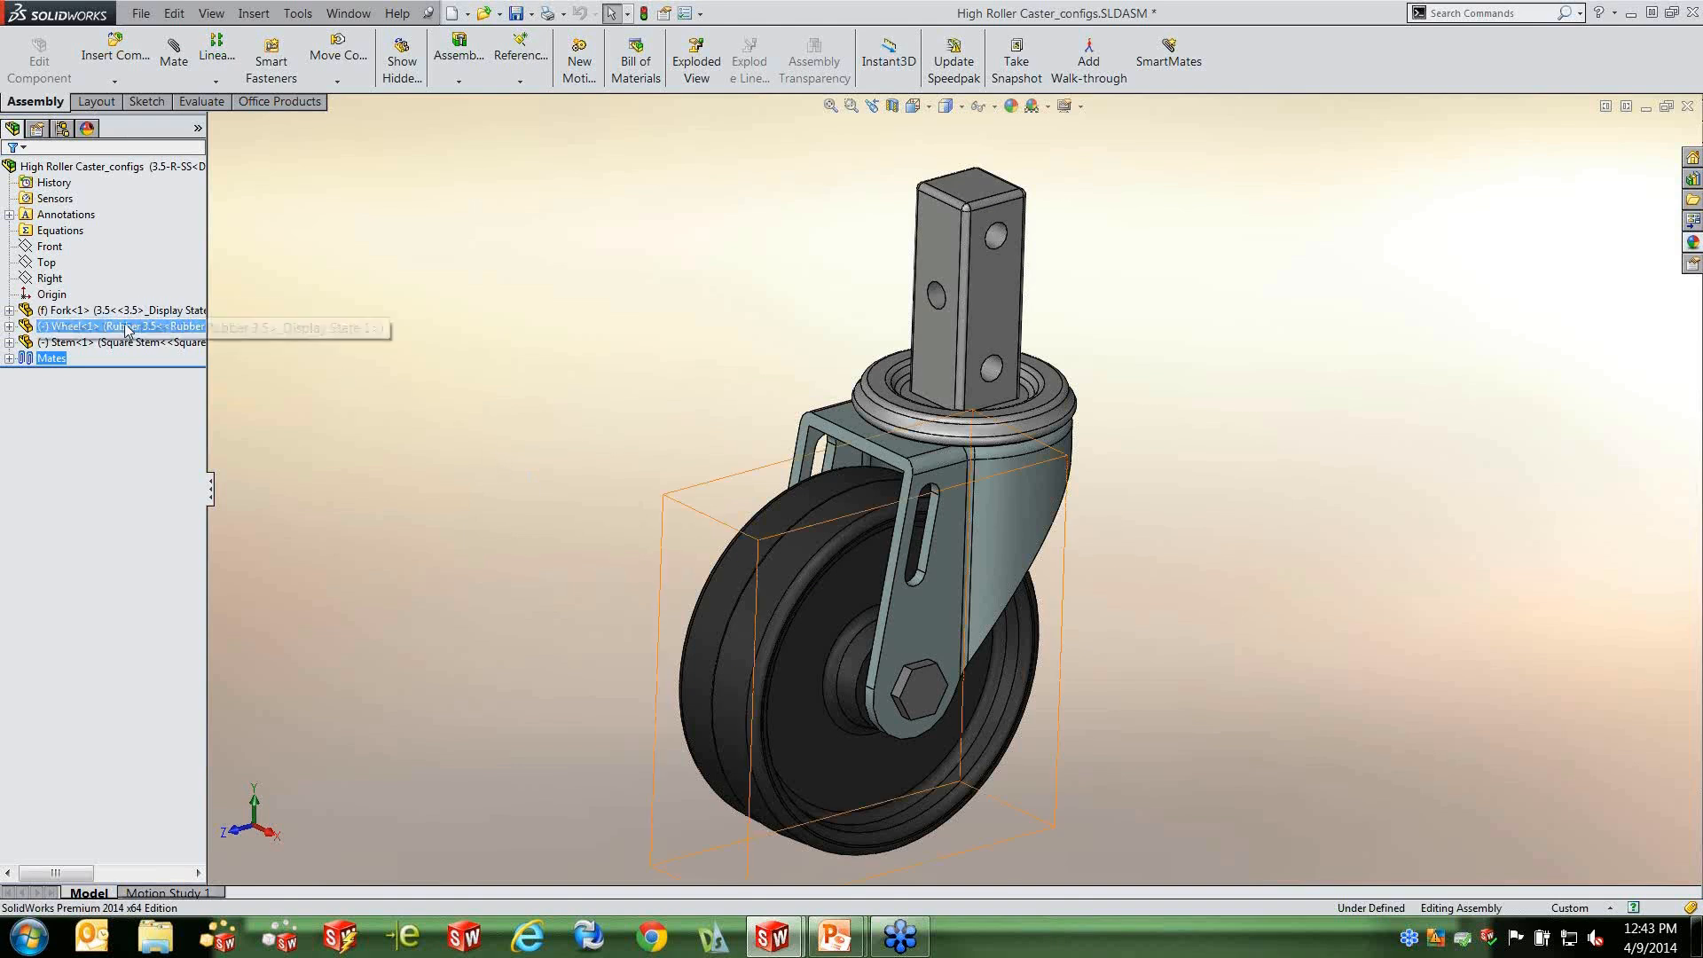
Inspect the Wheel's component commands and the configuration scope choices for floating the Fork.
right_click(80, 328)
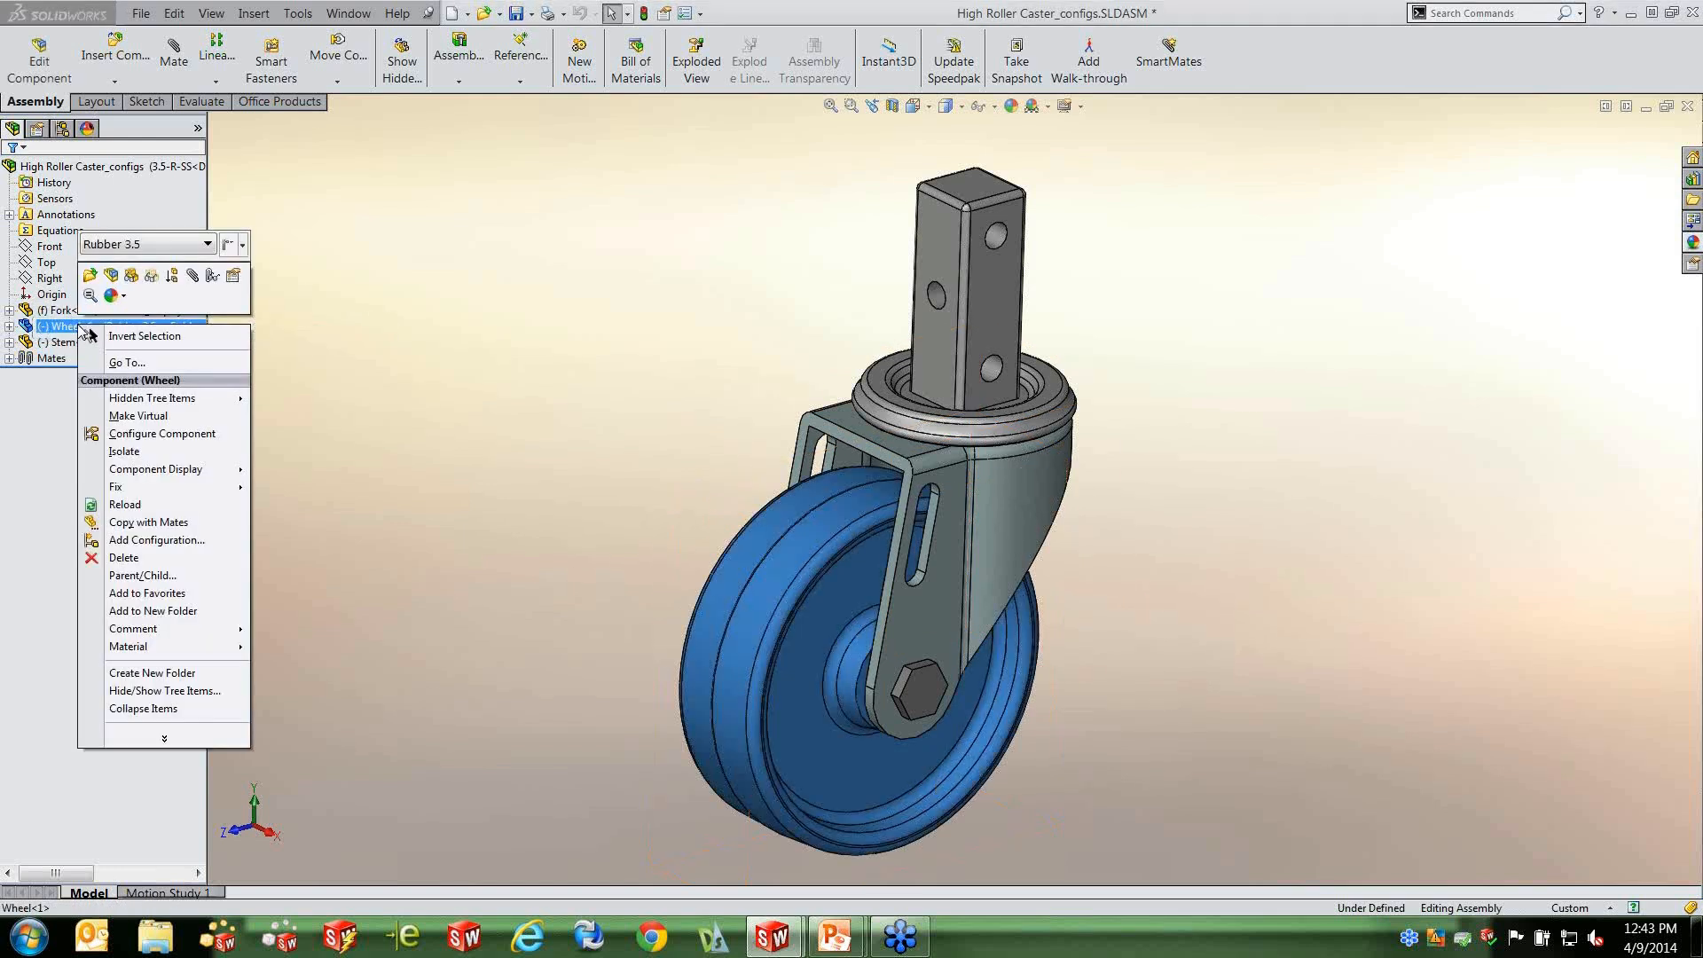
click(62, 129)
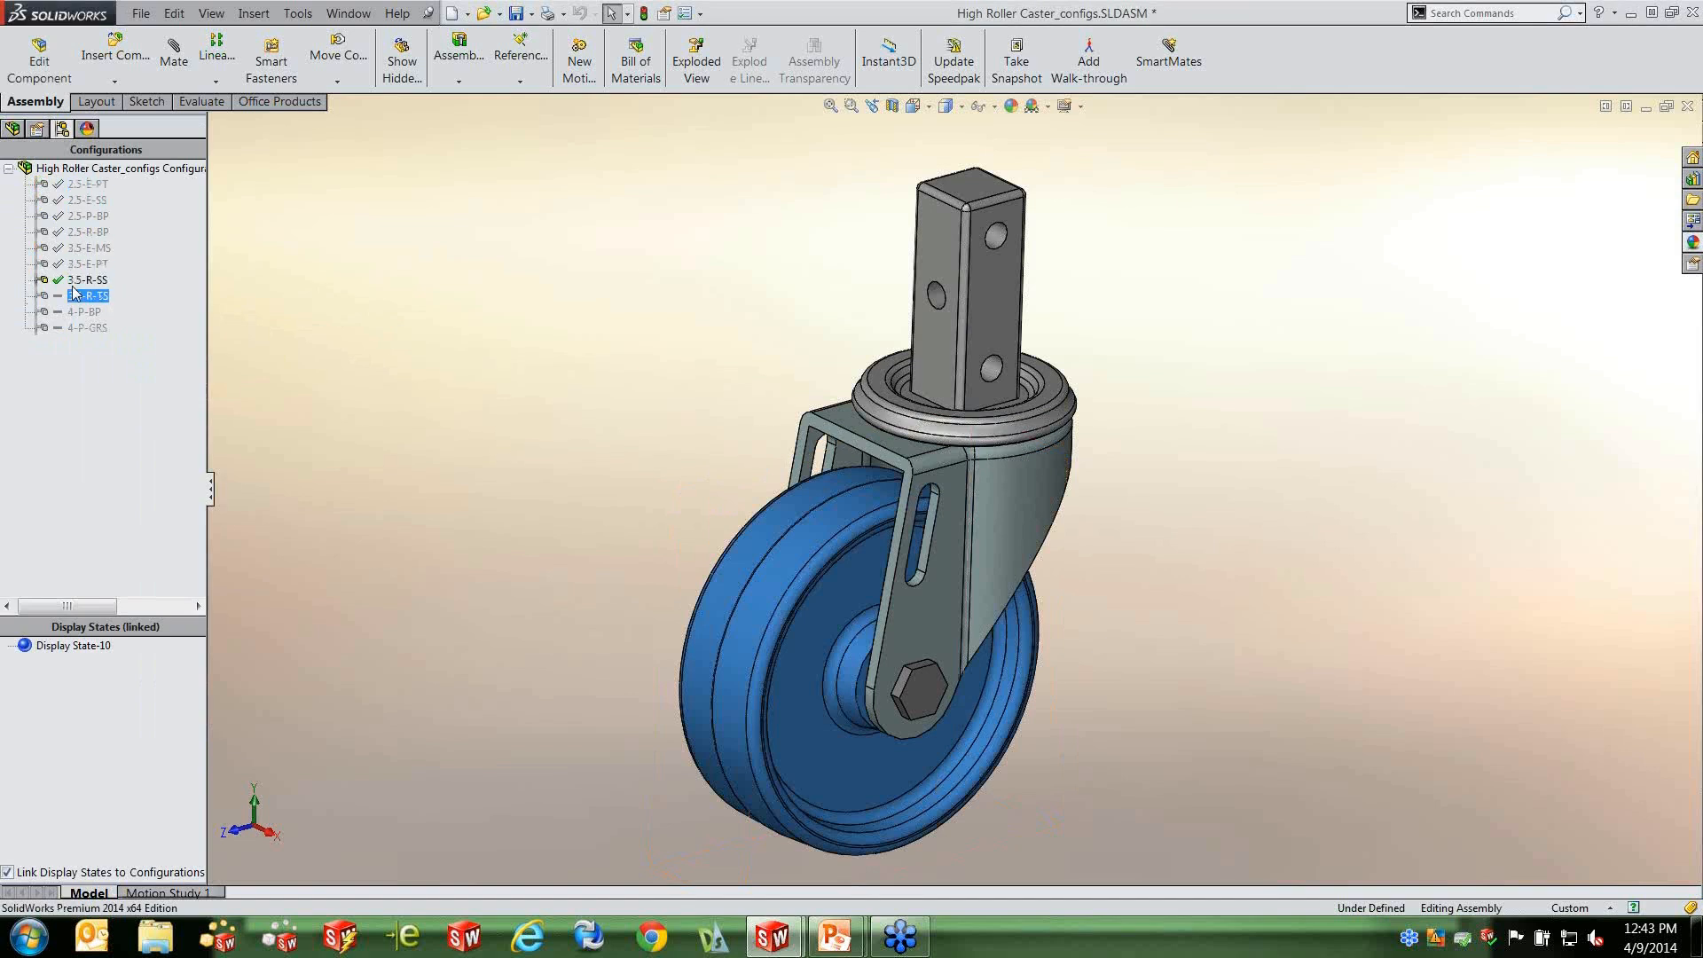
click(13, 128)
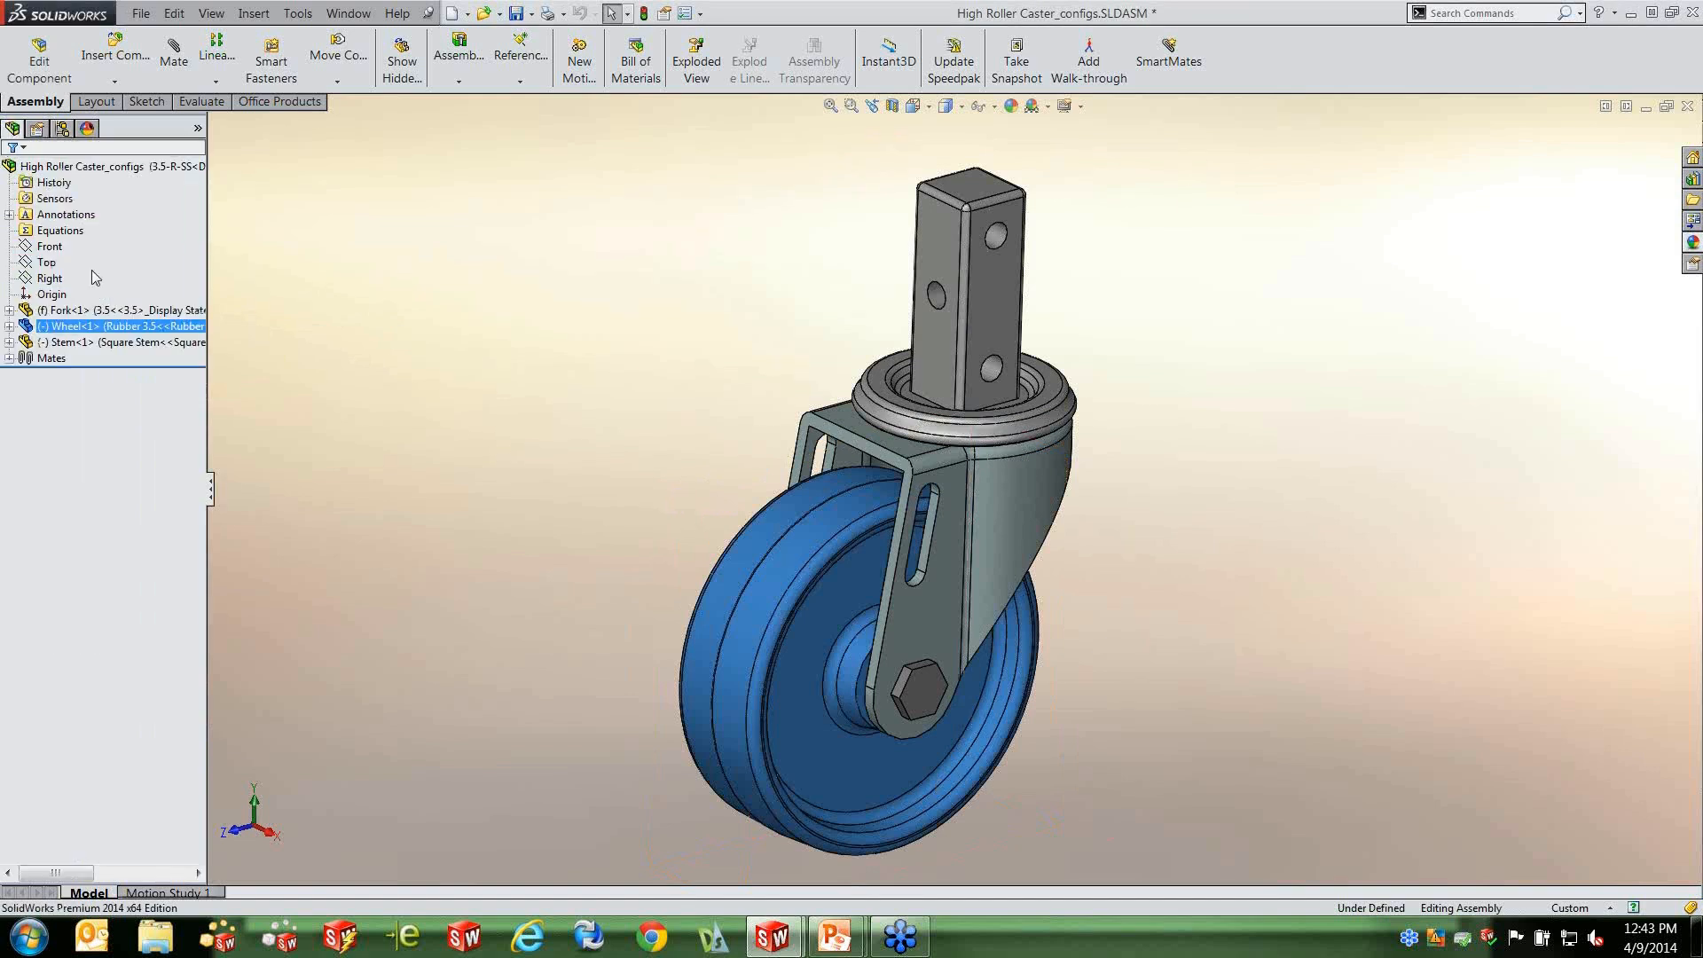
right_click(73, 313)
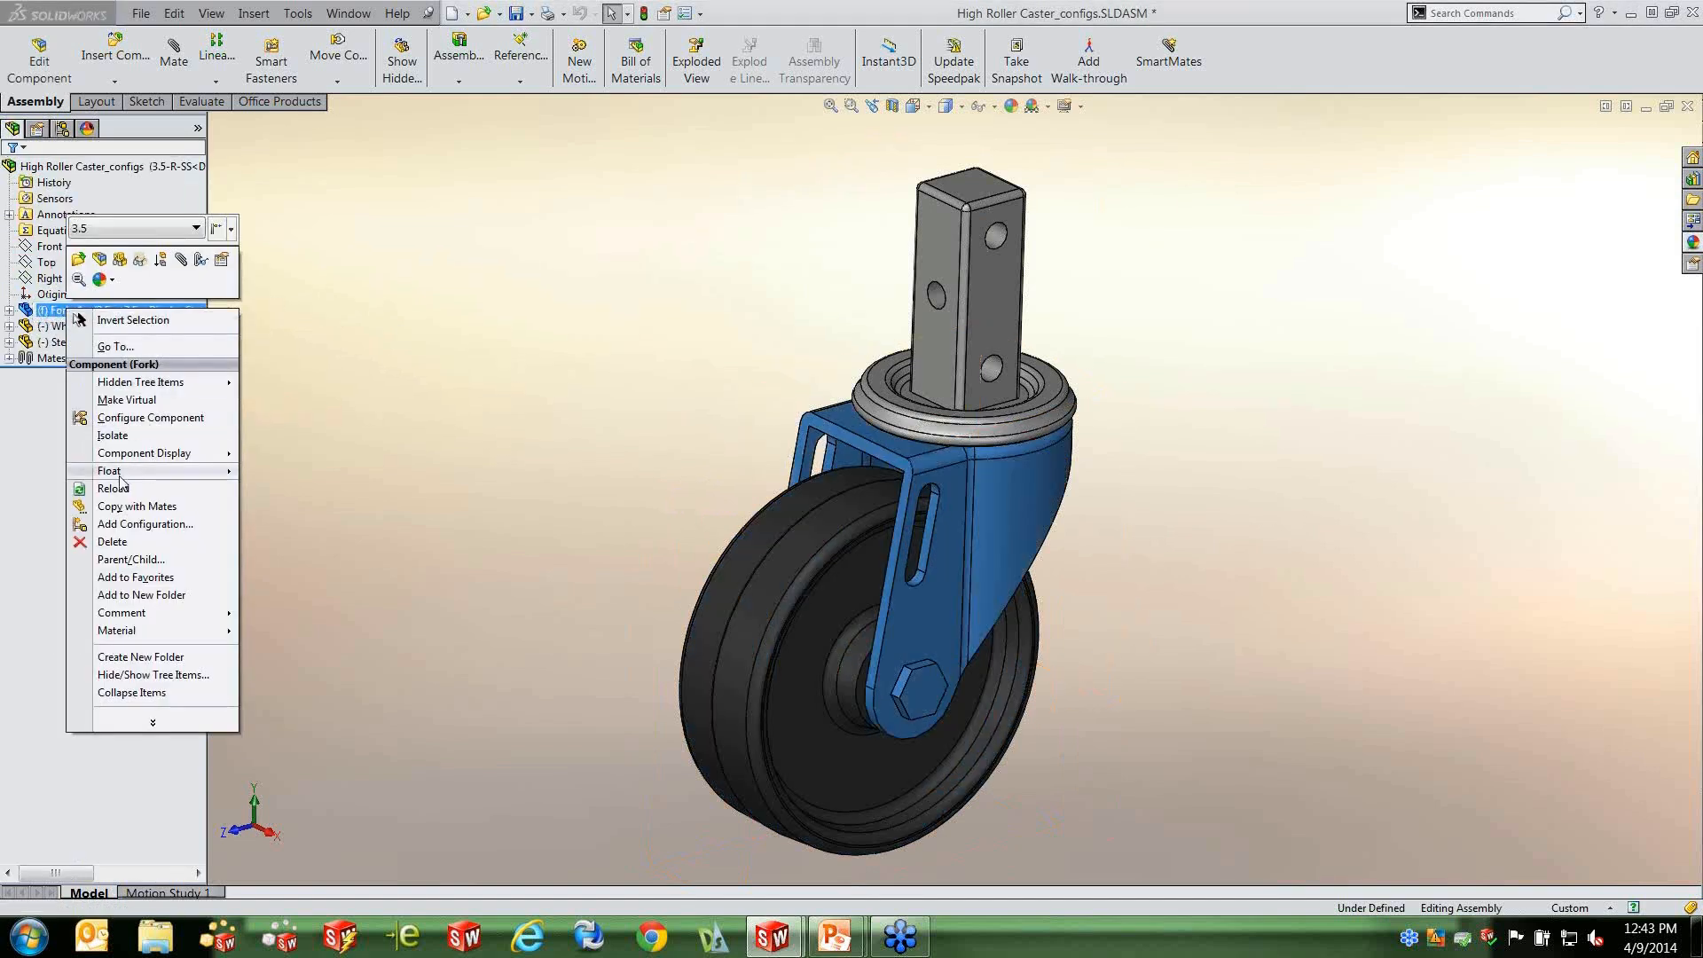
mouse_move(120, 475)
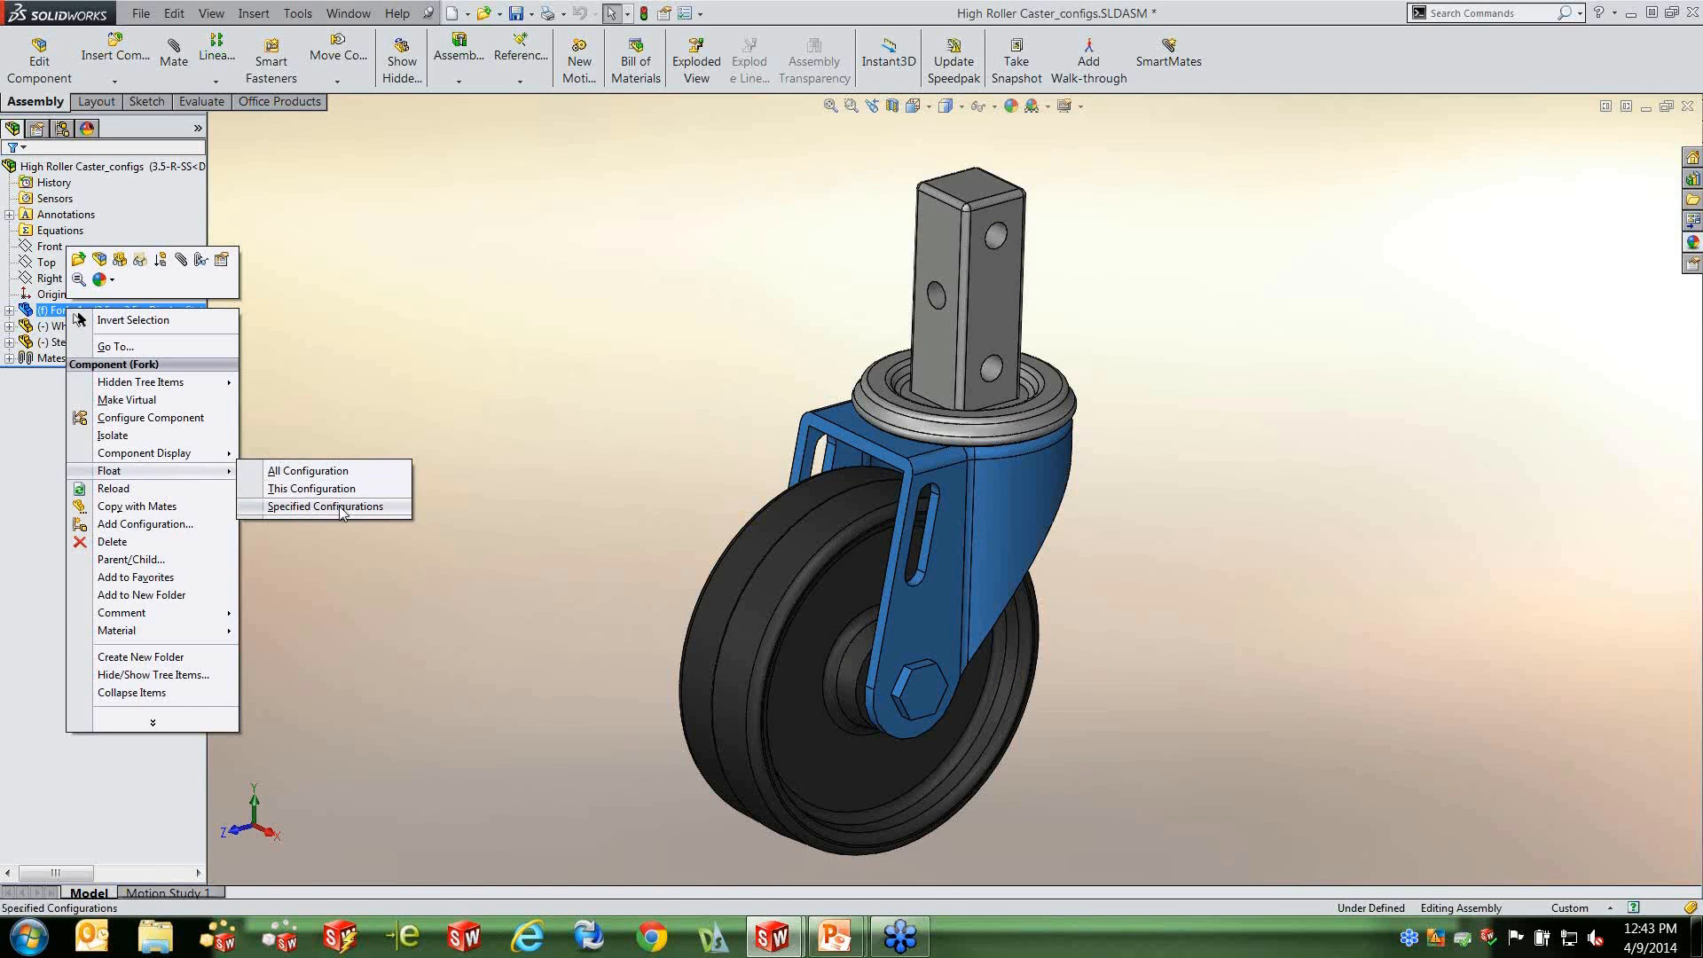
click(530, 421)
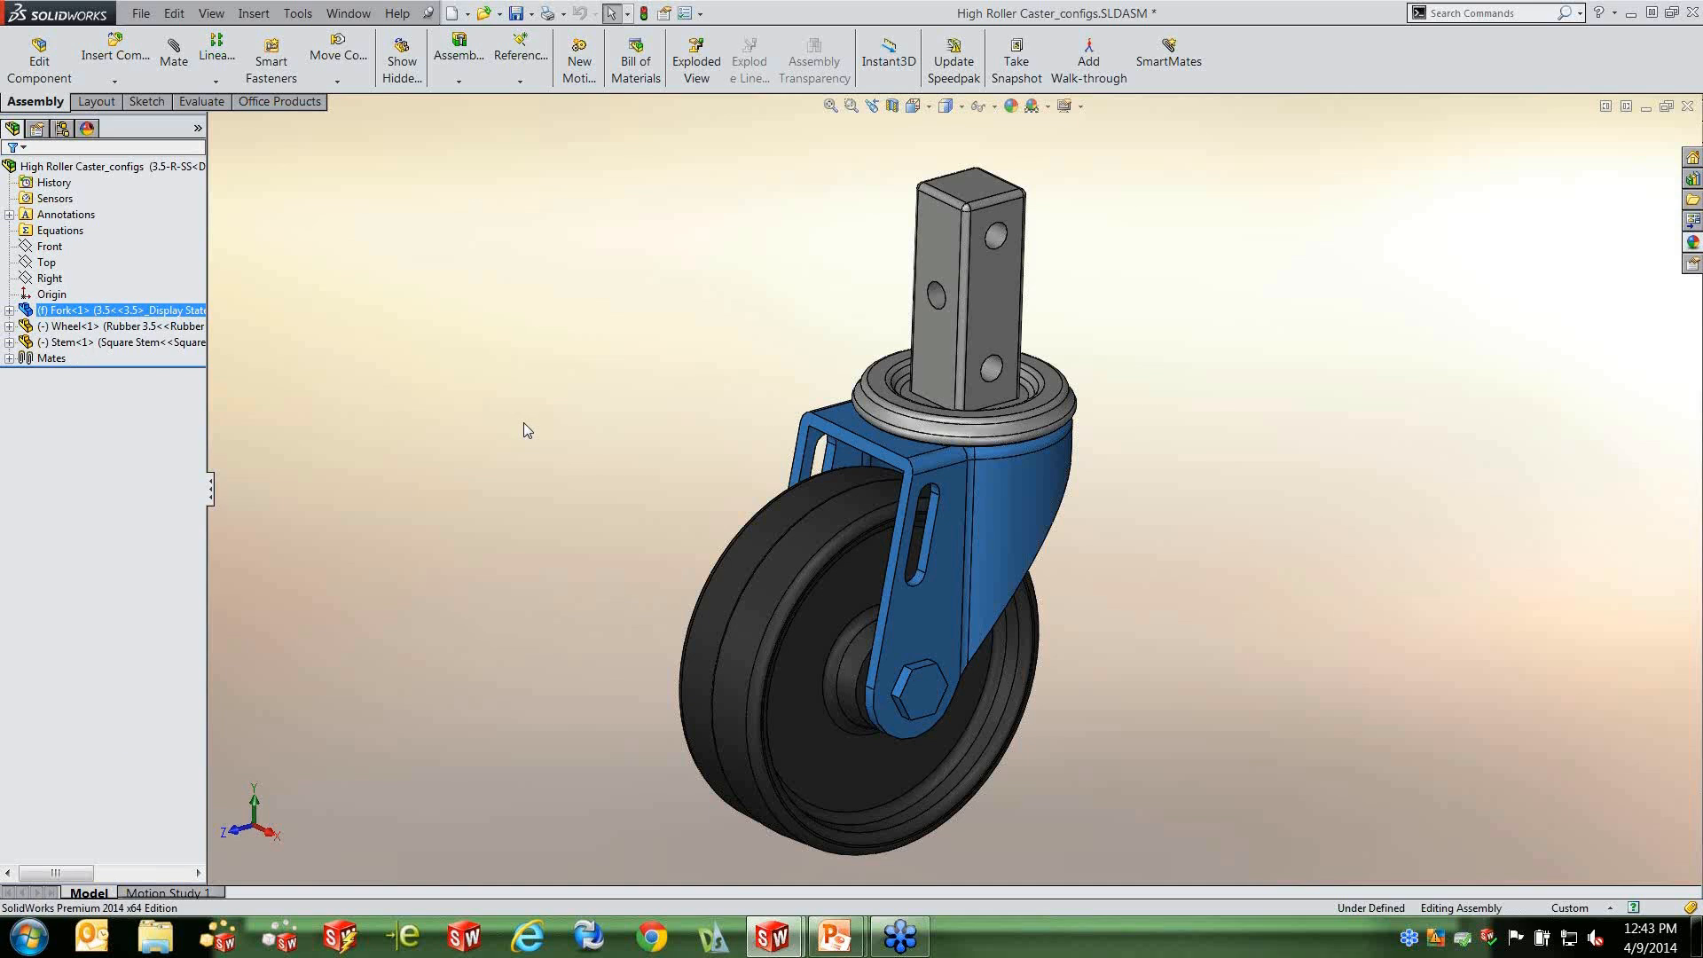
click(532, 337)
mouse_move(834, 935)
click(945, 813)
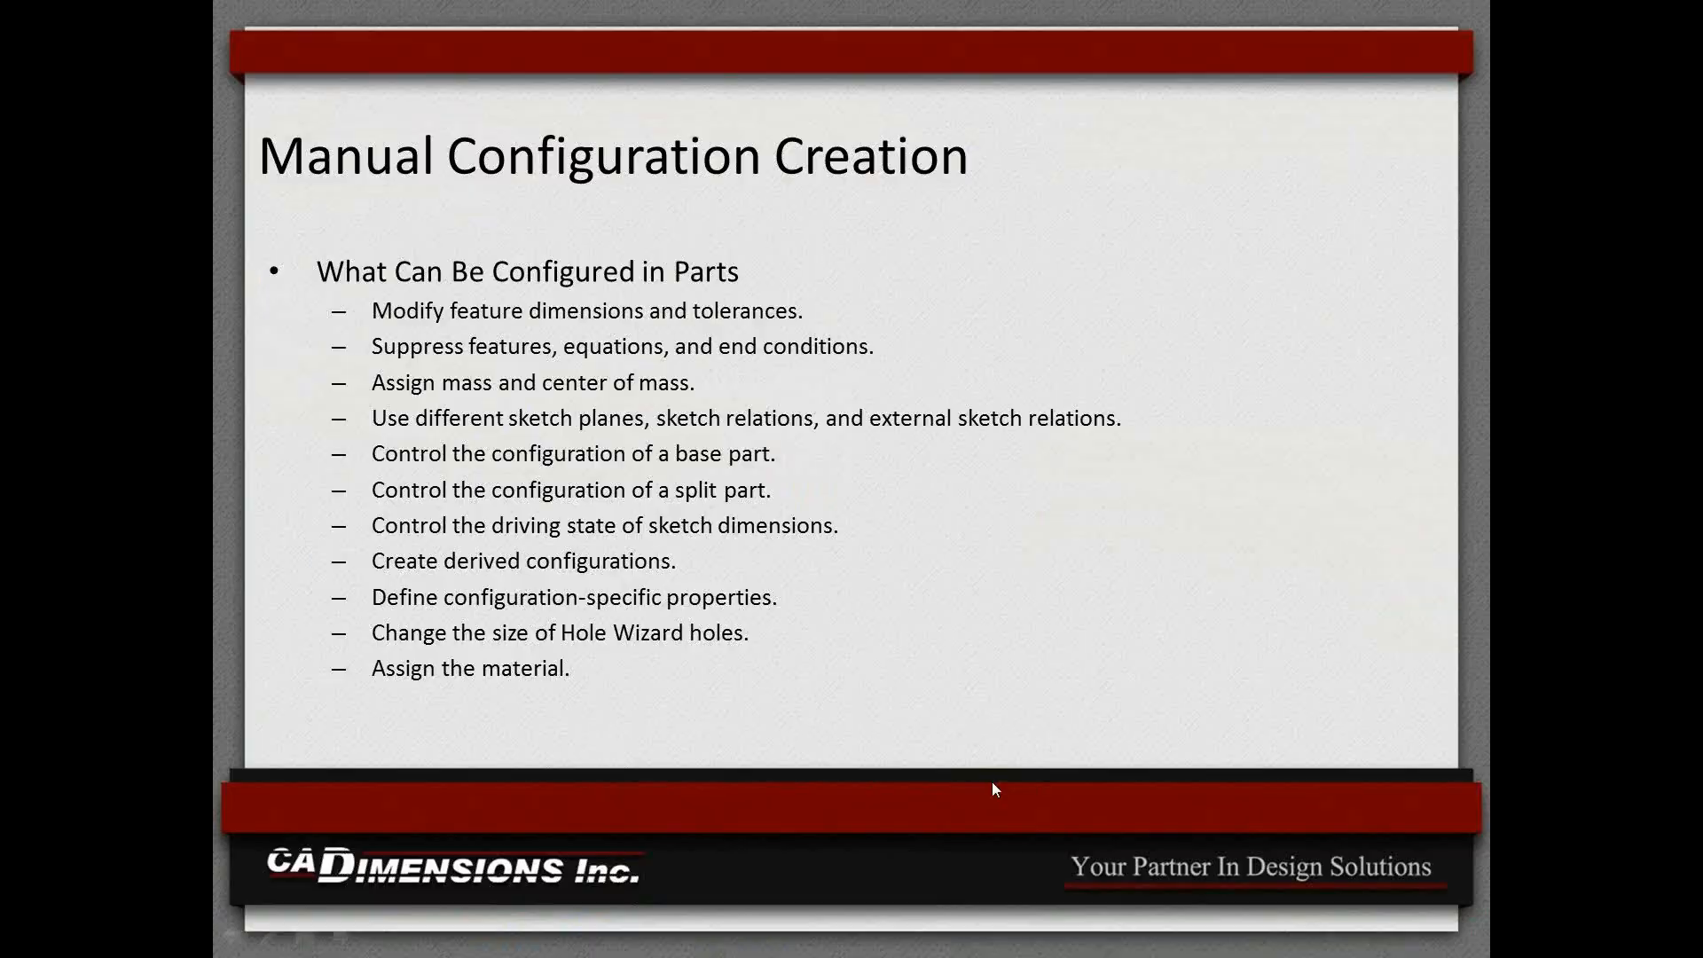
click(936, 511)
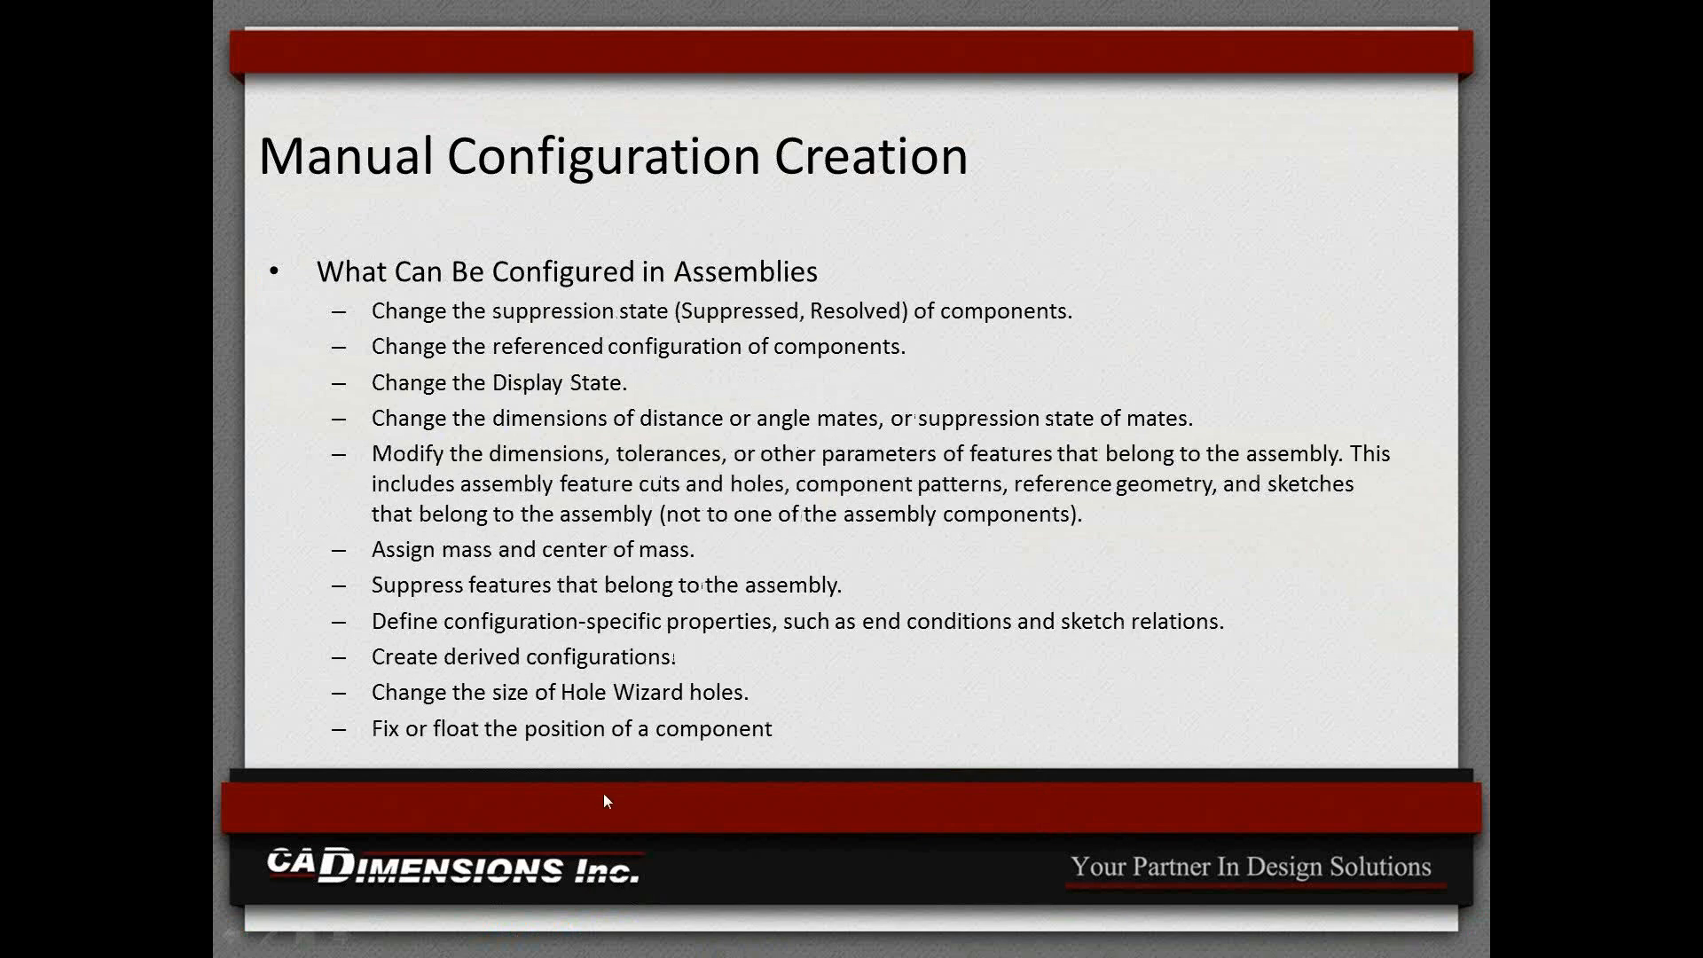
click(1001, 684)
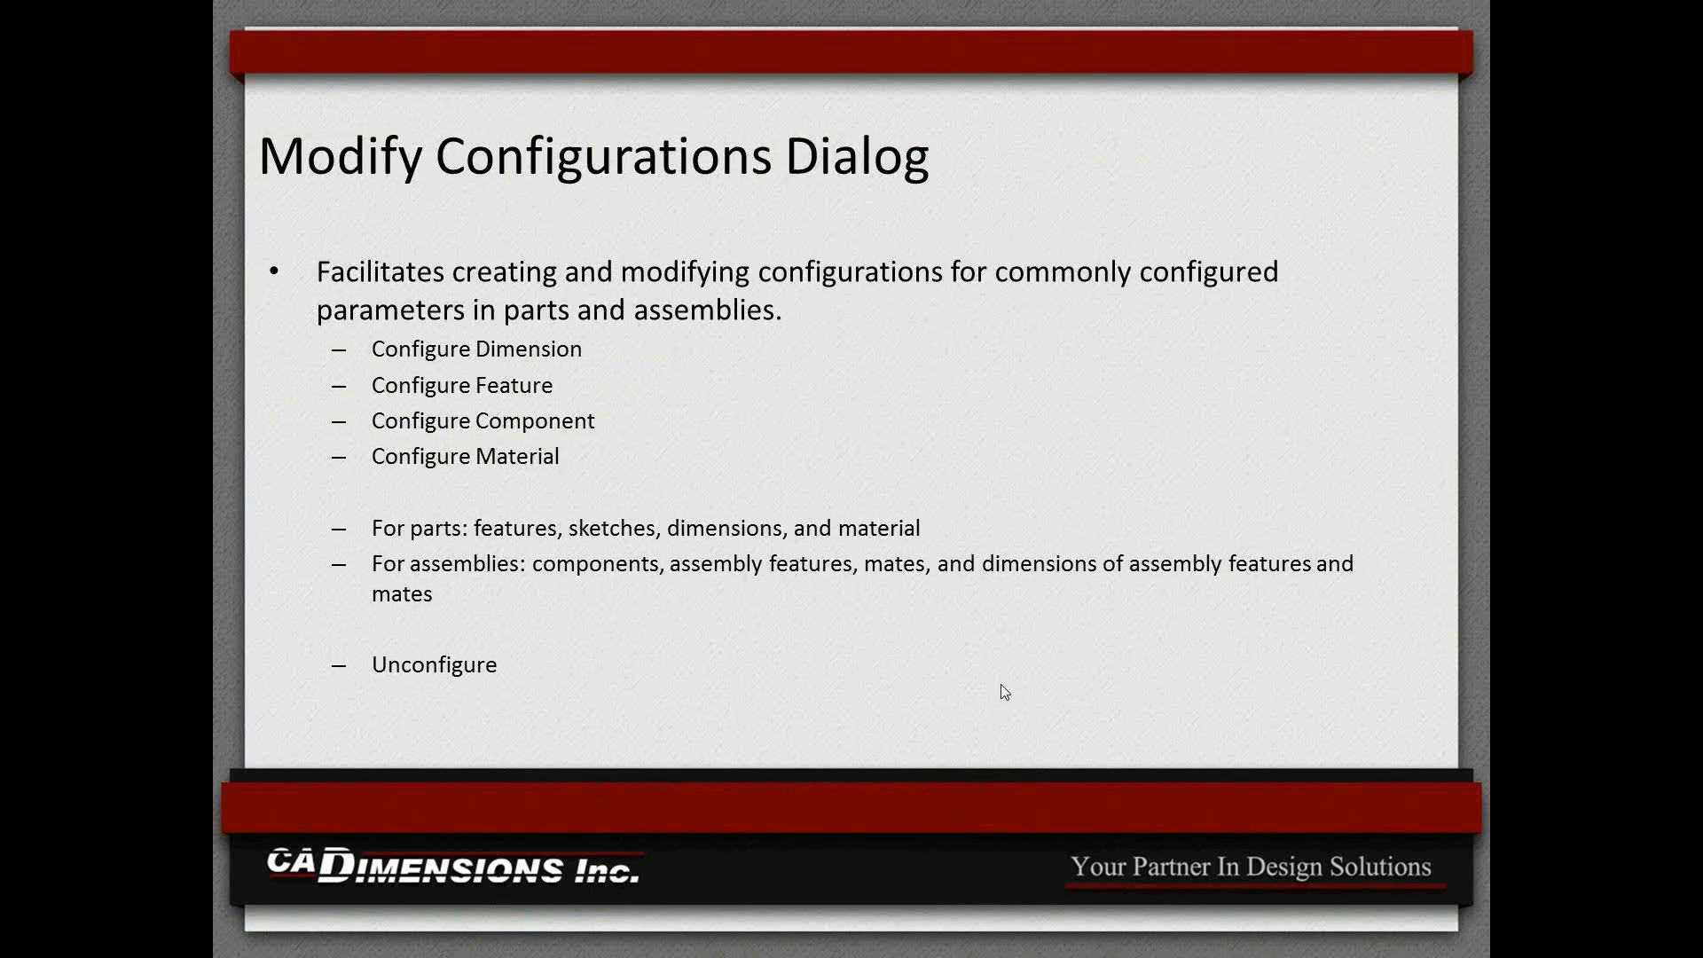
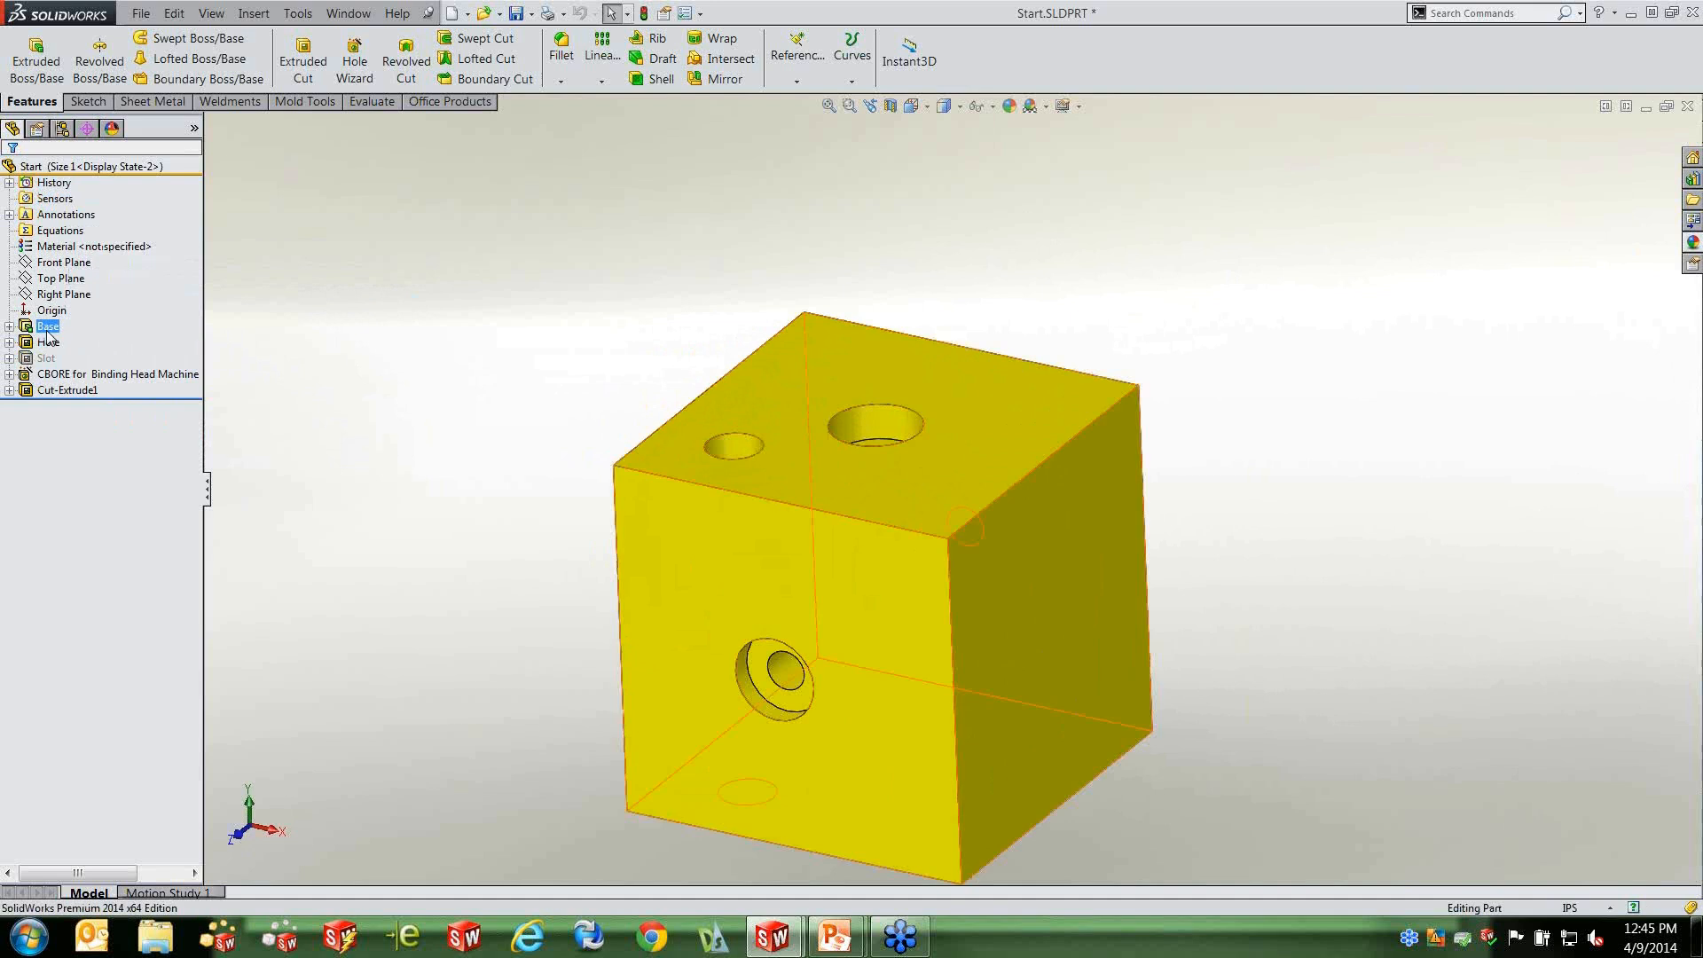
Review the suppression state of Cut-Extrude1 across the Start part's configurations using Configure Feature.
click(68, 391)
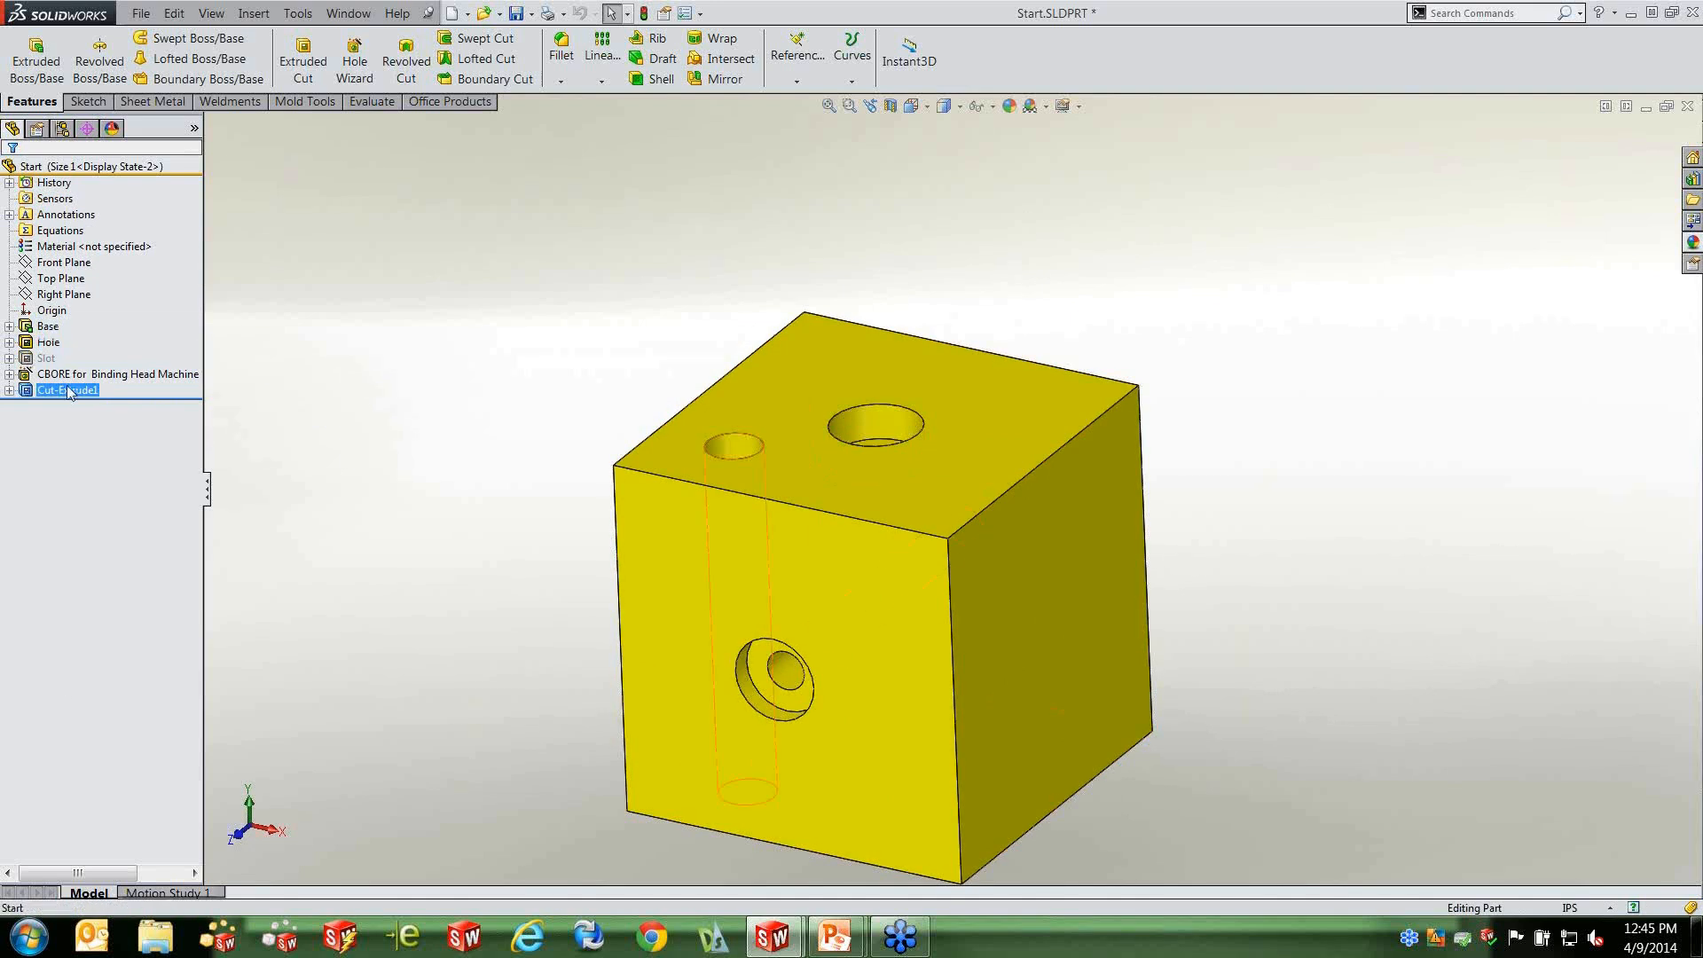
right_click(69, 393)
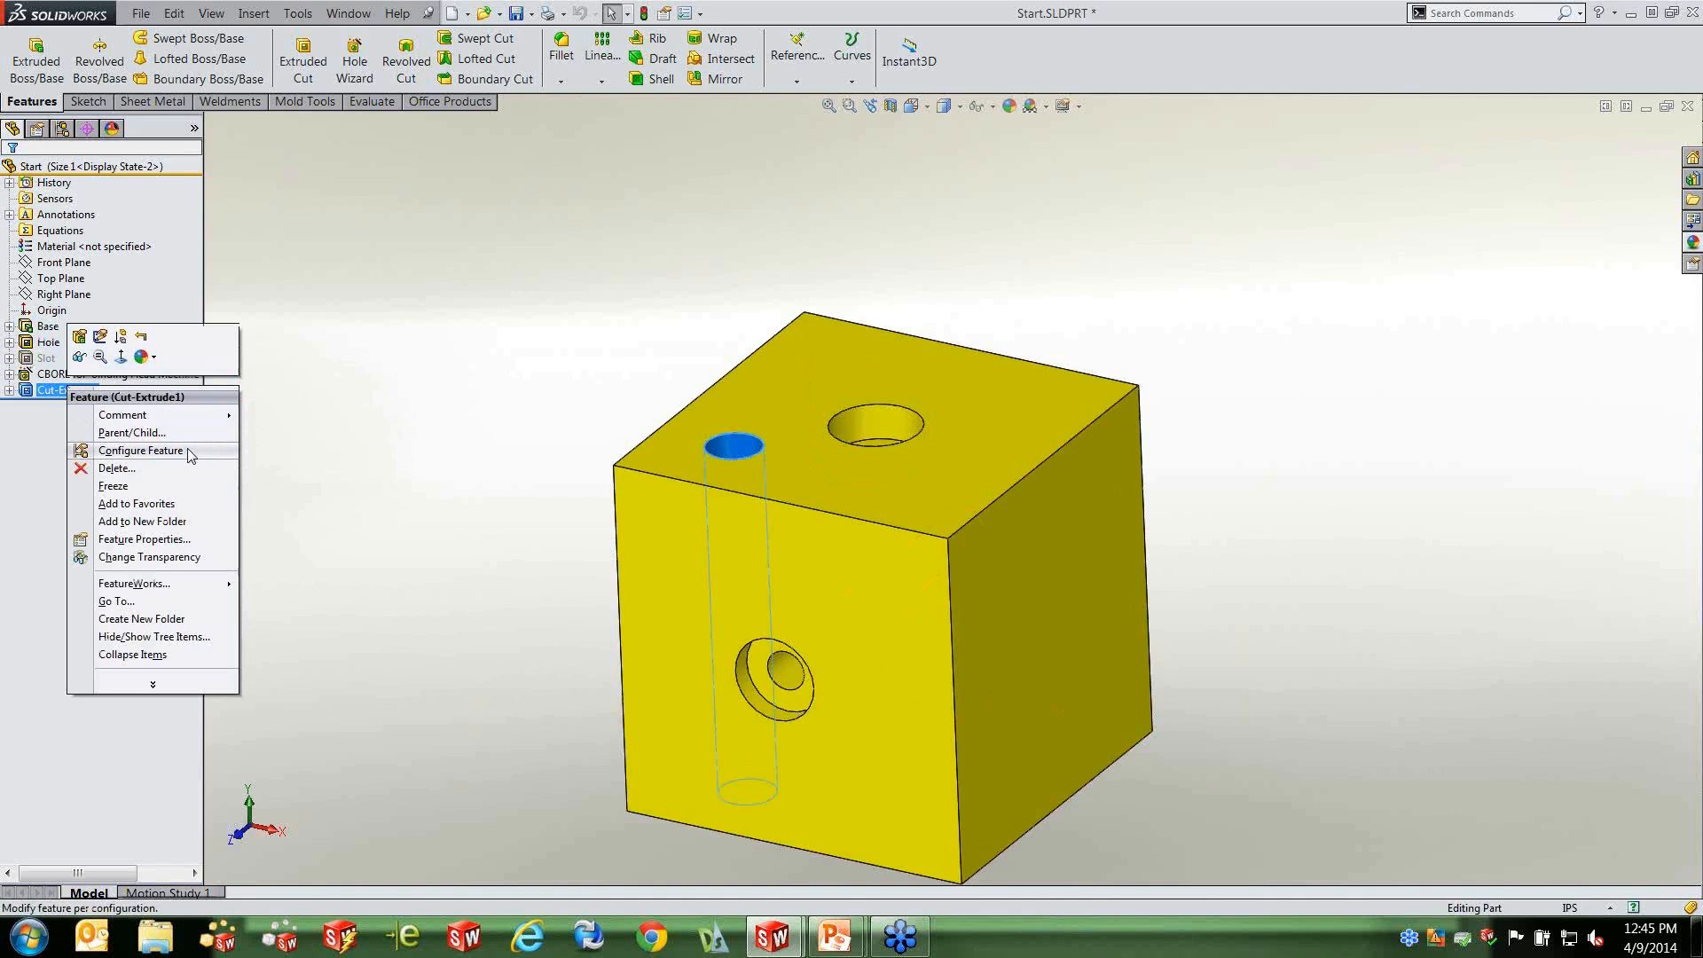
click(140, 451)
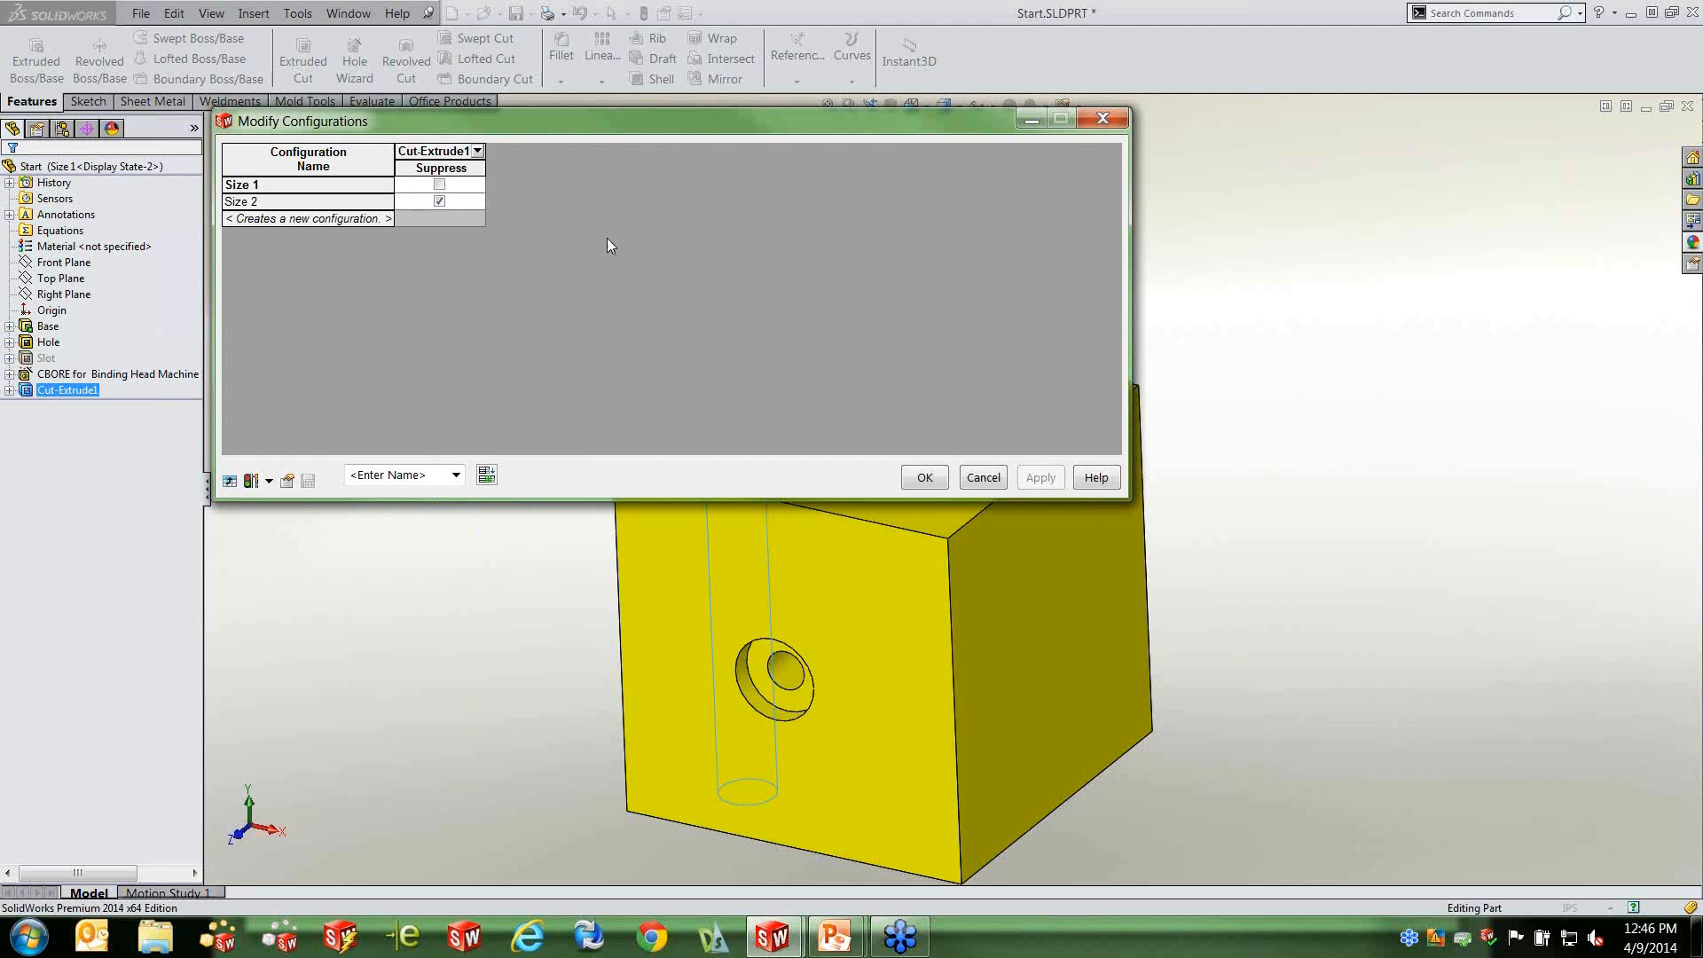
click(928, 481)
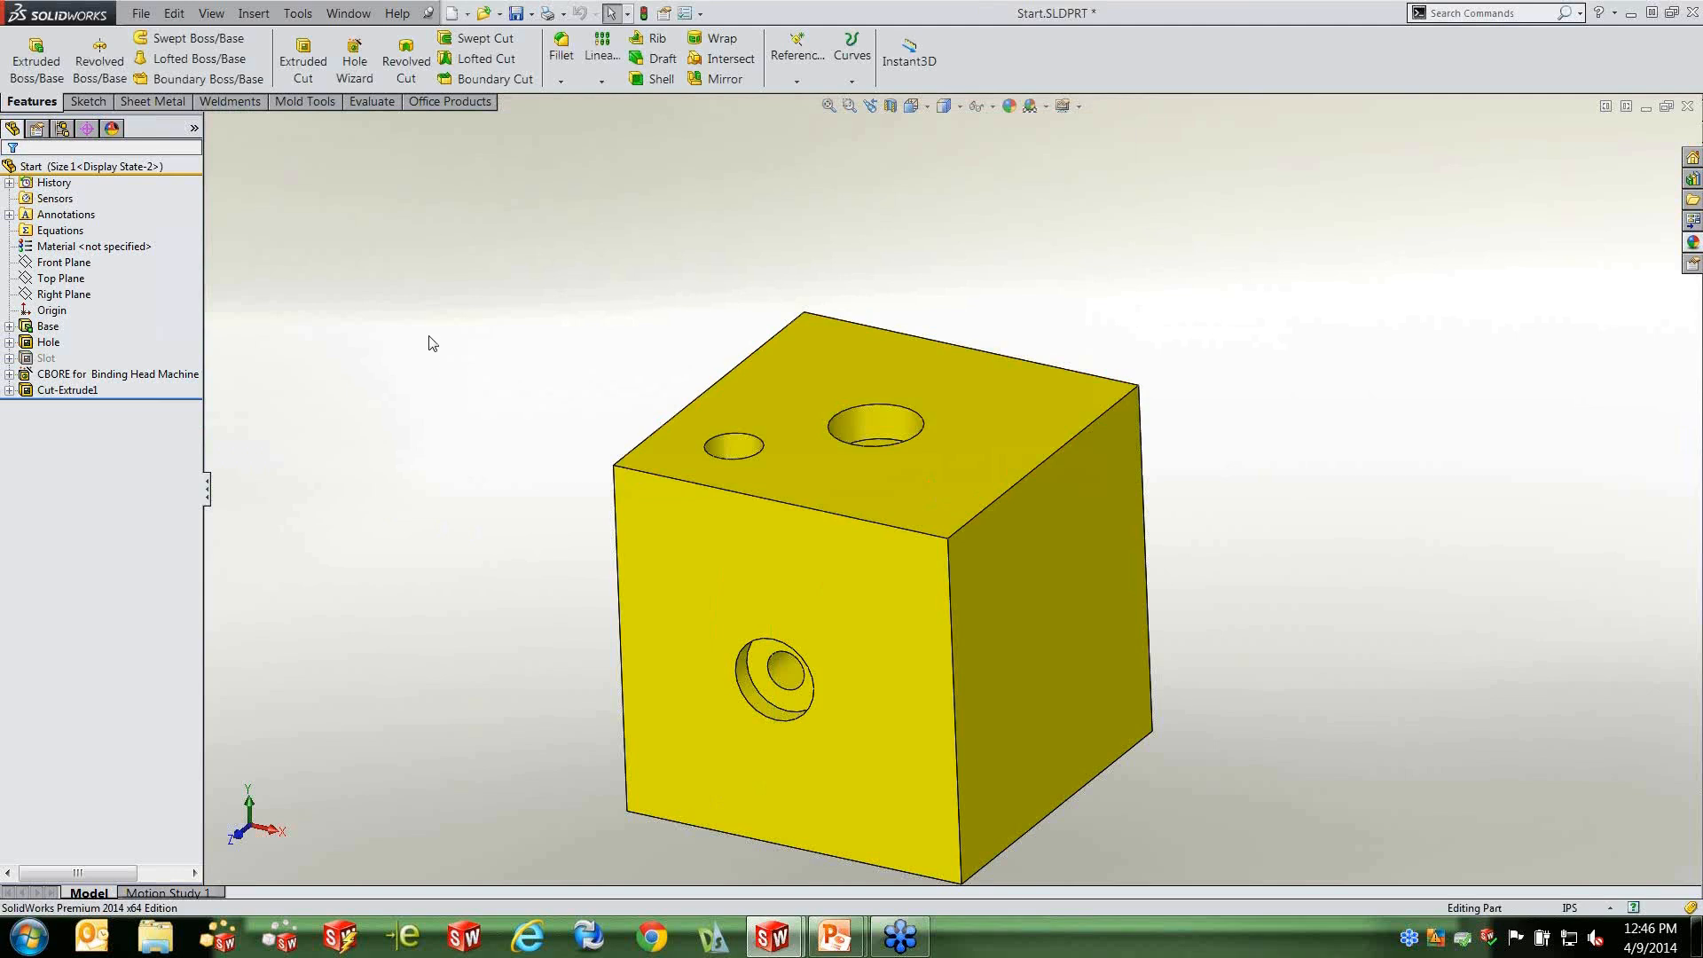
Configure Cut-Extrude1 again and add a new configuration named Size 3 with the cut left unsuppressed.
click(73, 392)
right_click(74, 393)
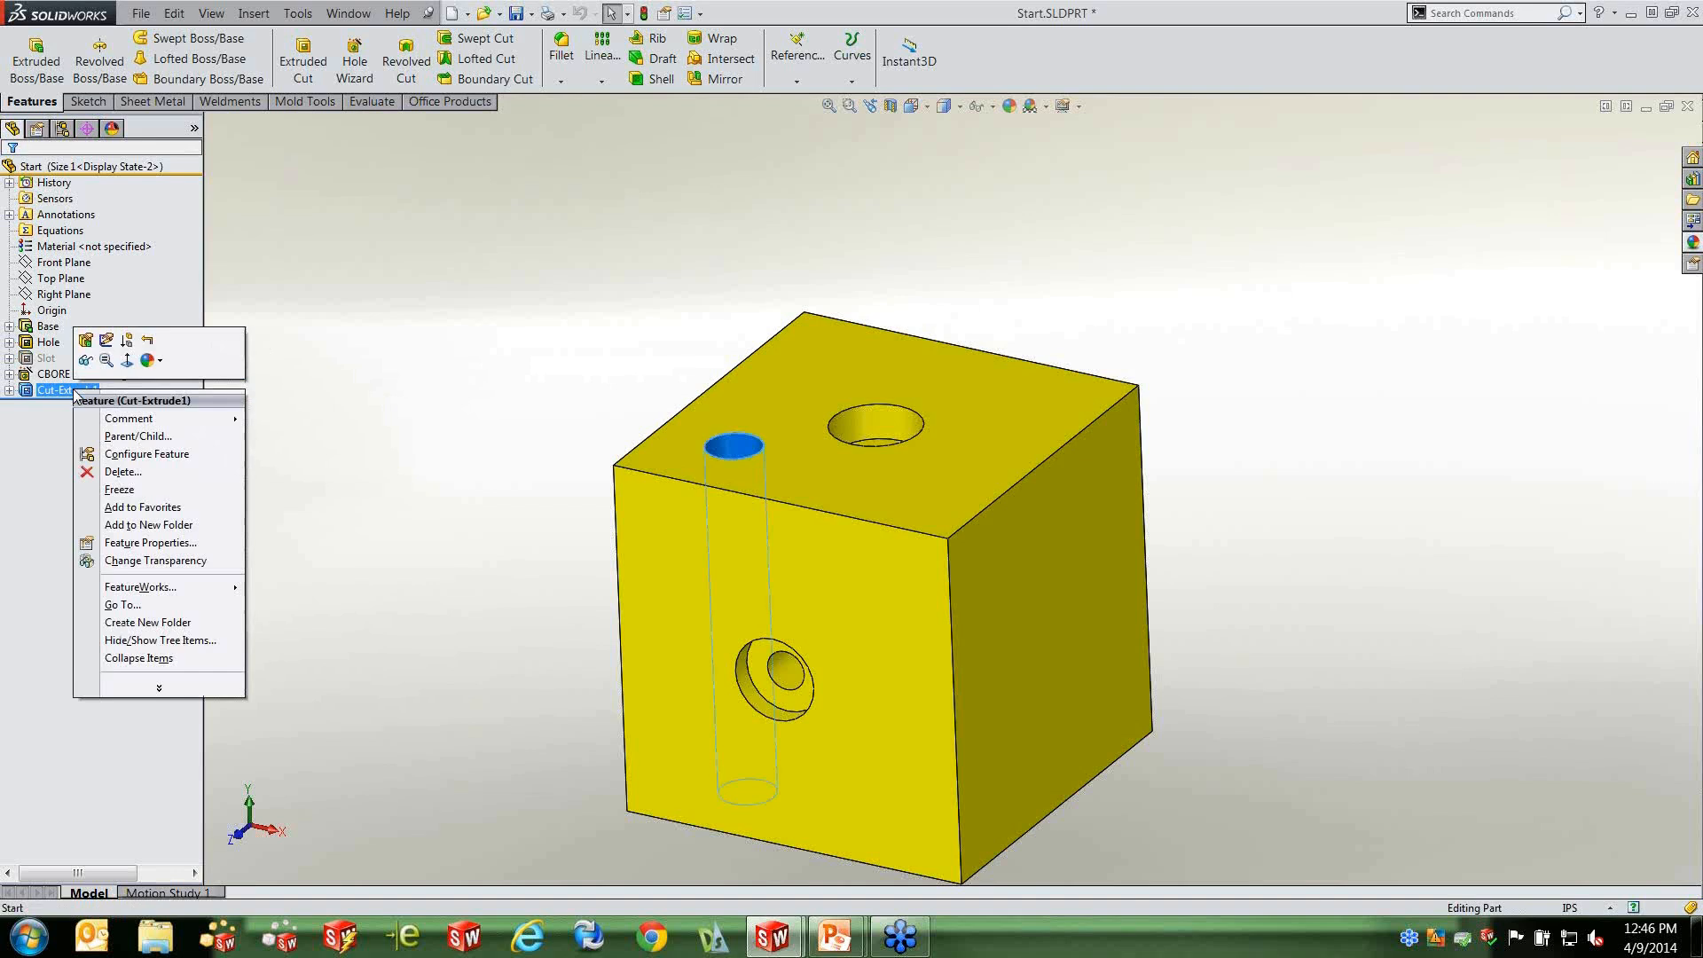
click(146, 454)
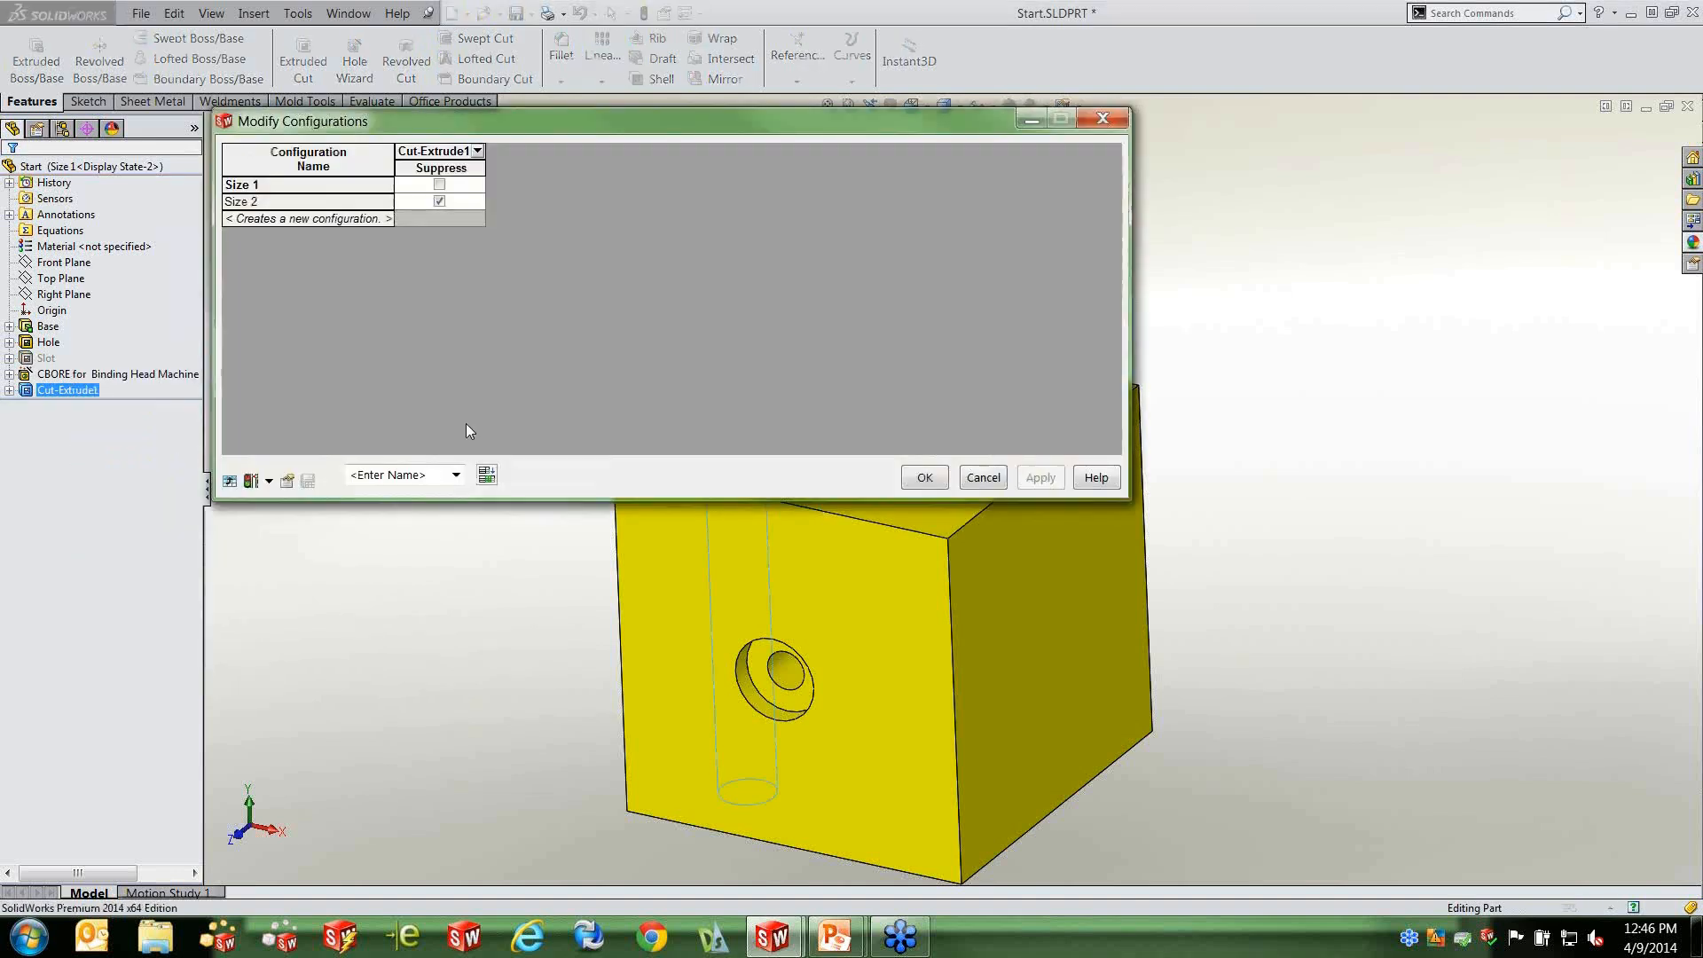
click(300, 219)
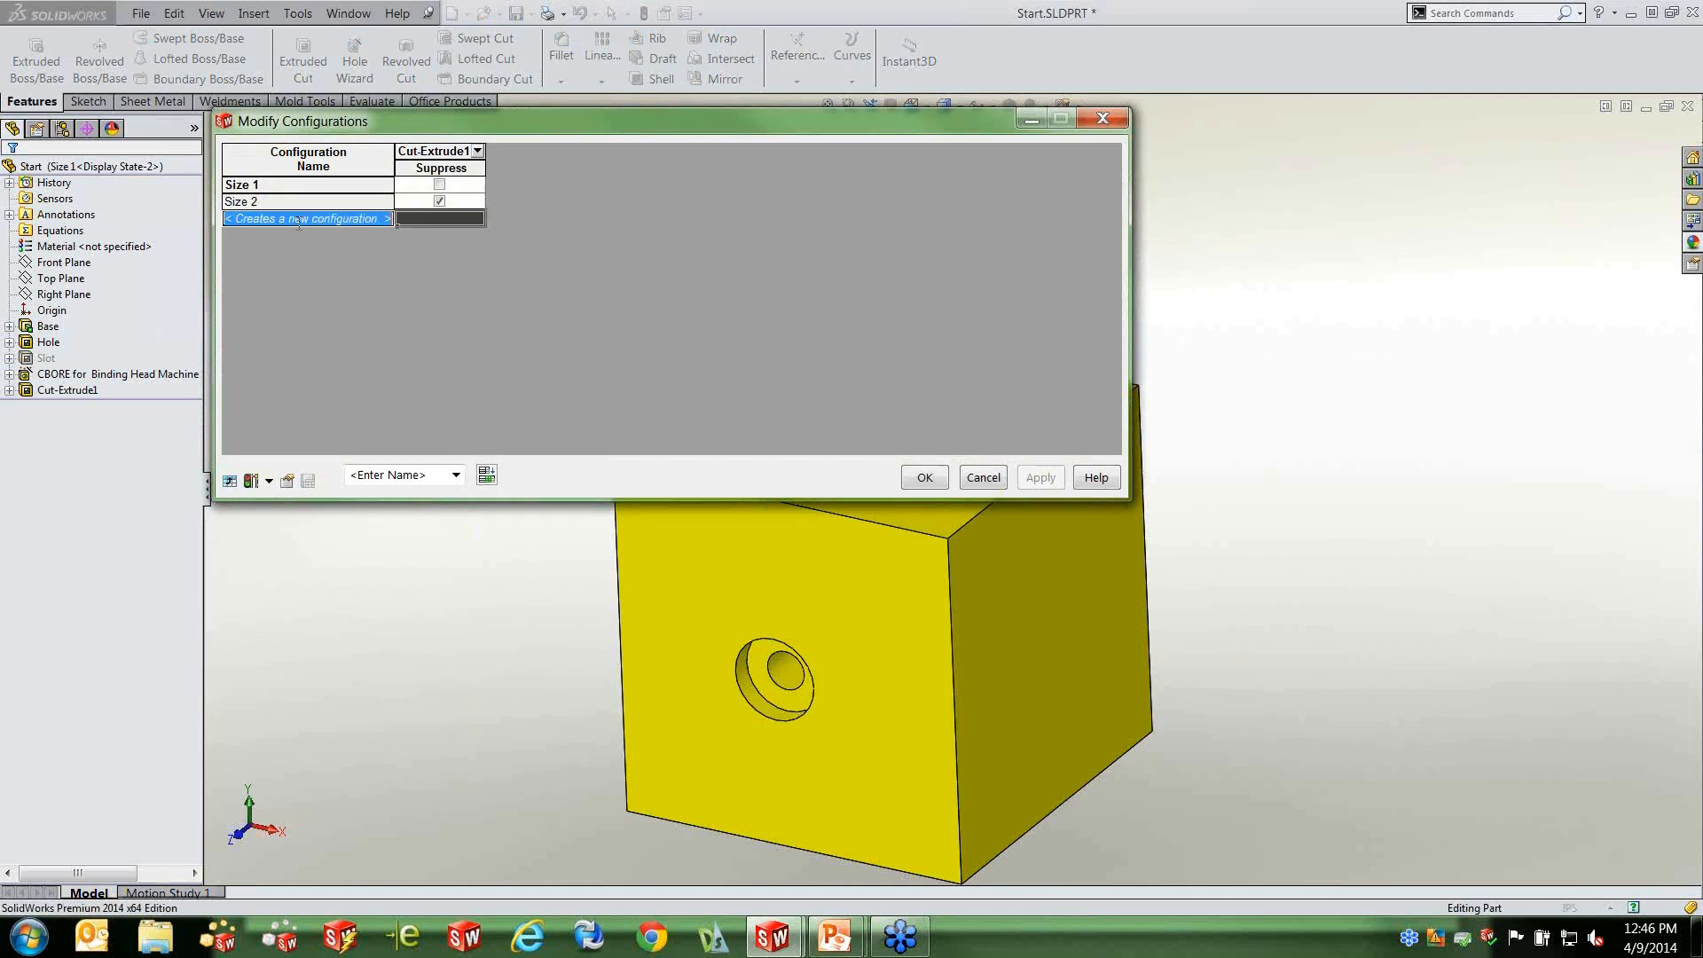
text(Size 3)
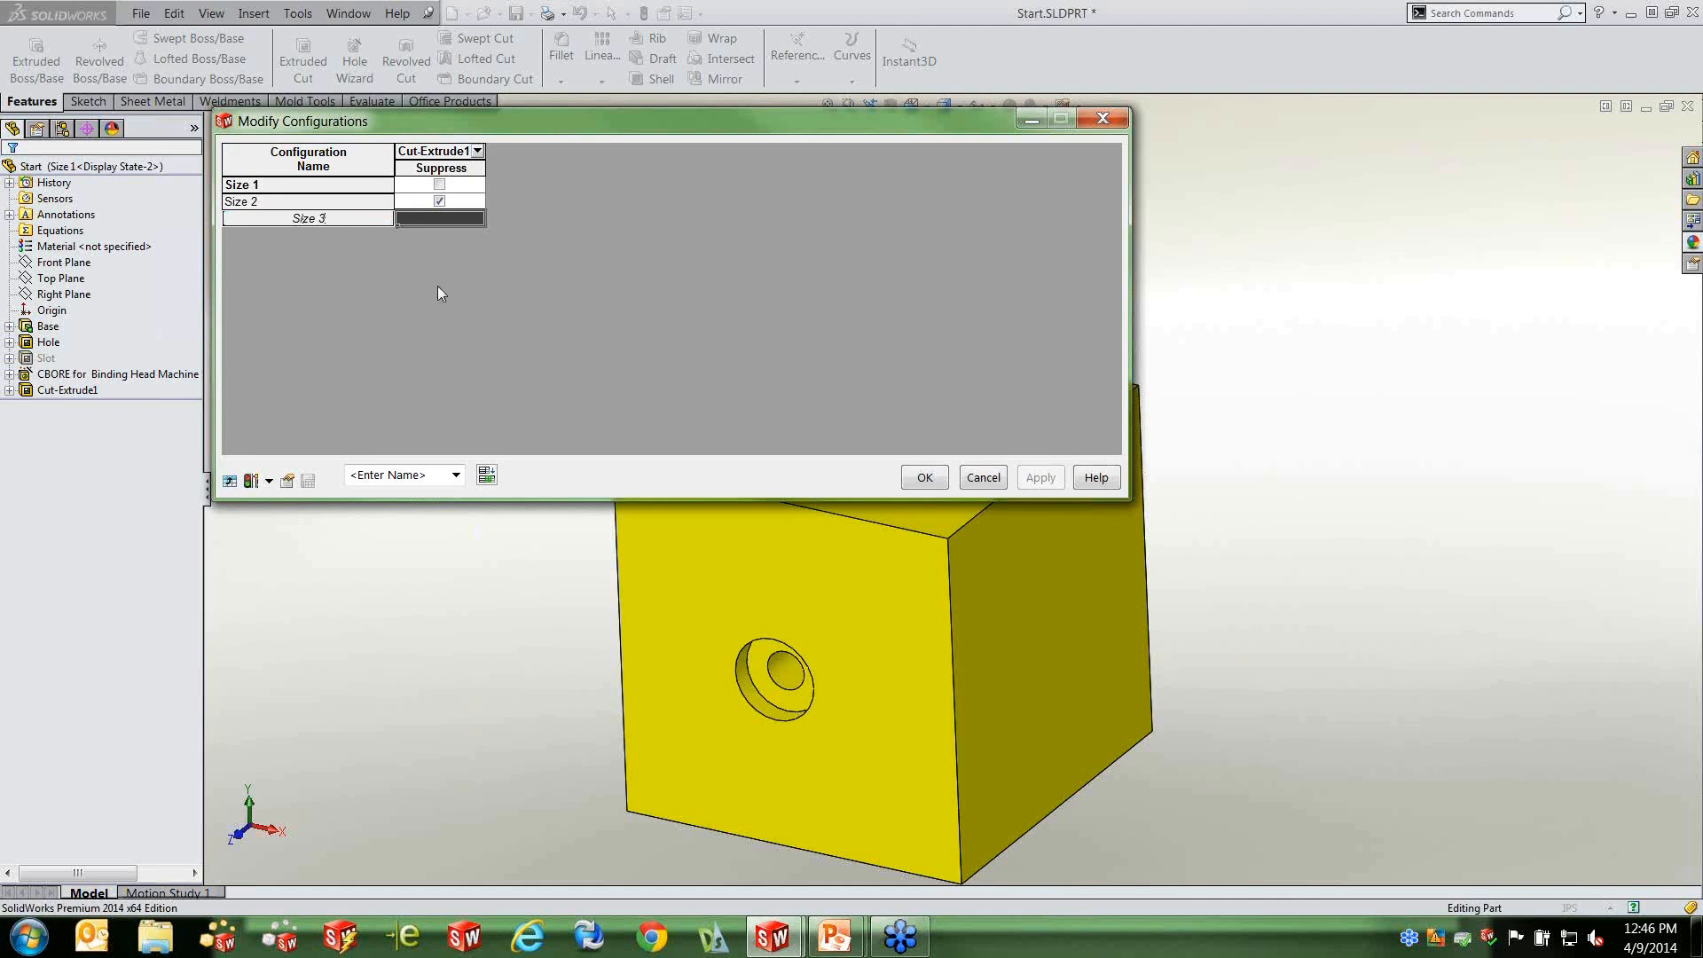
click(449, 221)
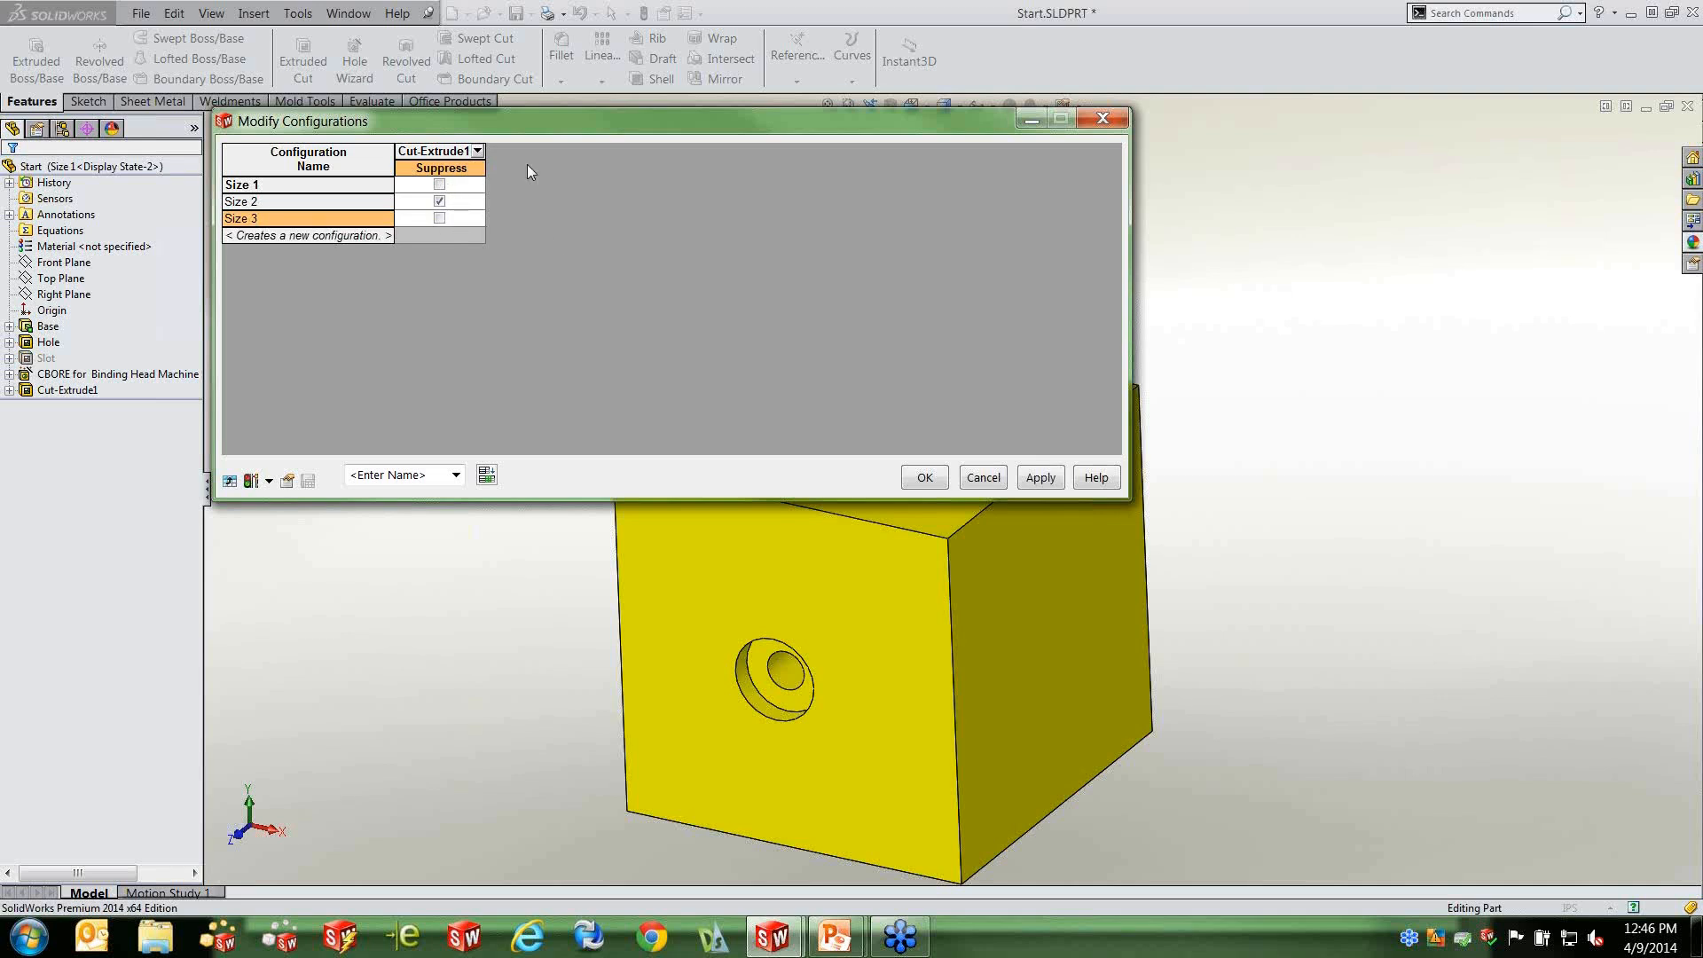
Add the CBORE for Binding Head Machine Screw1 feature to the Modify Configurations table, moving the dialog clear of the feature tree.
click(477, 154)
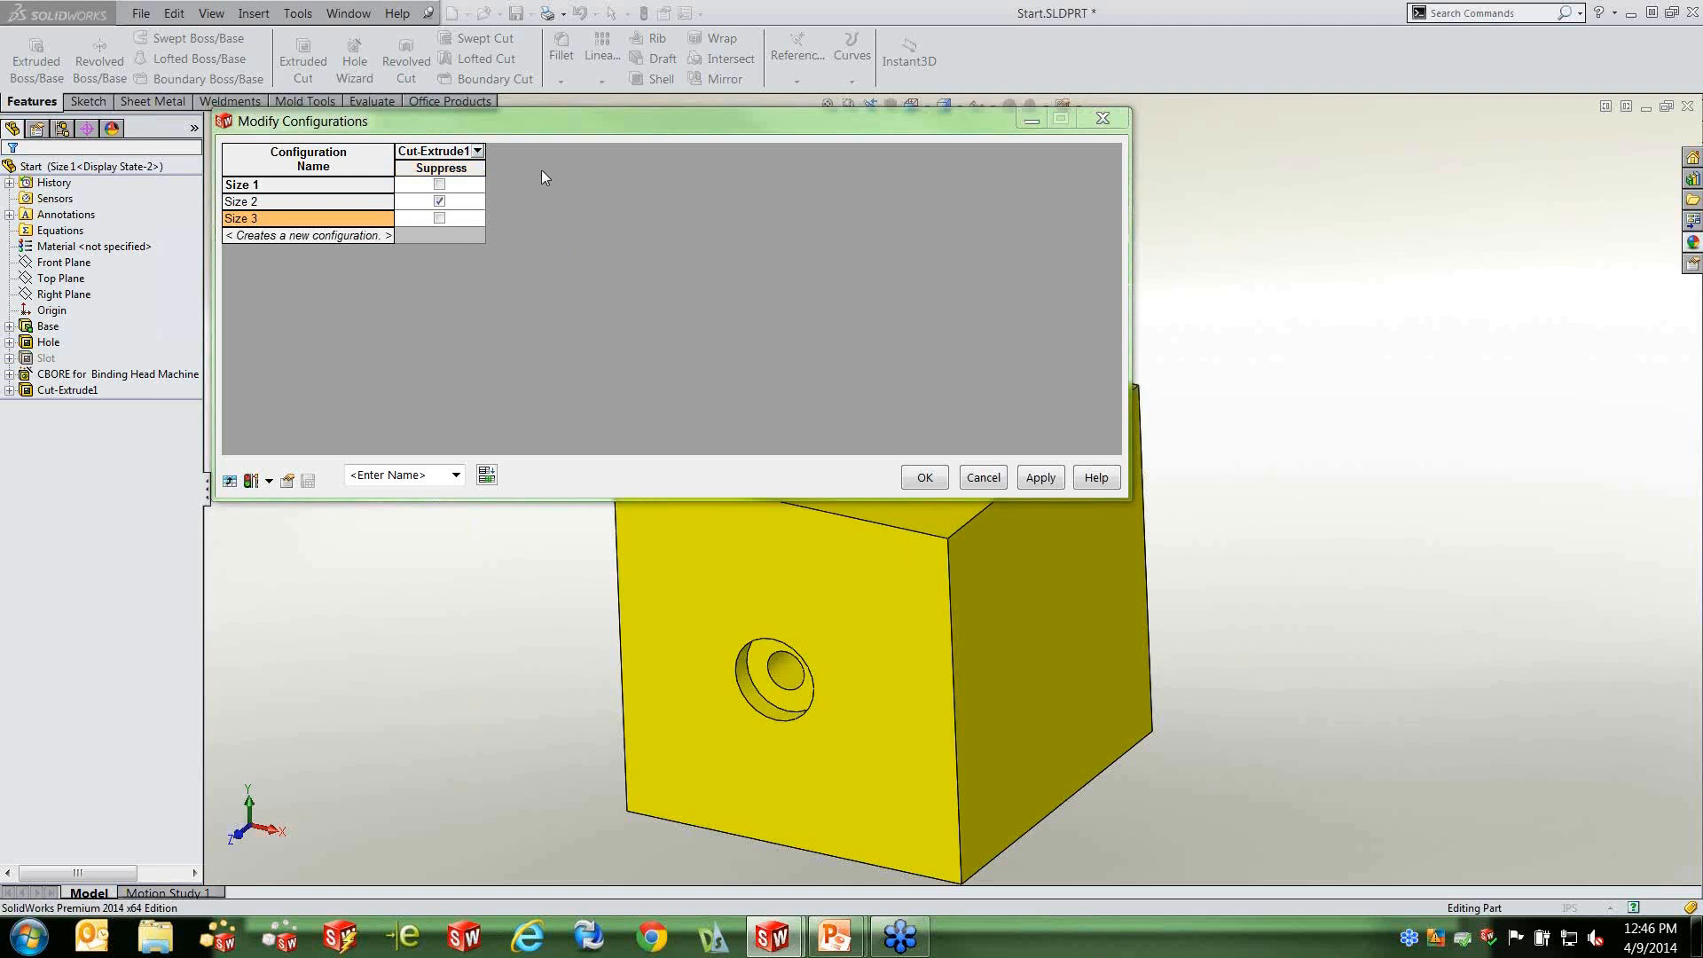
drag(471, 133, 599, 192)
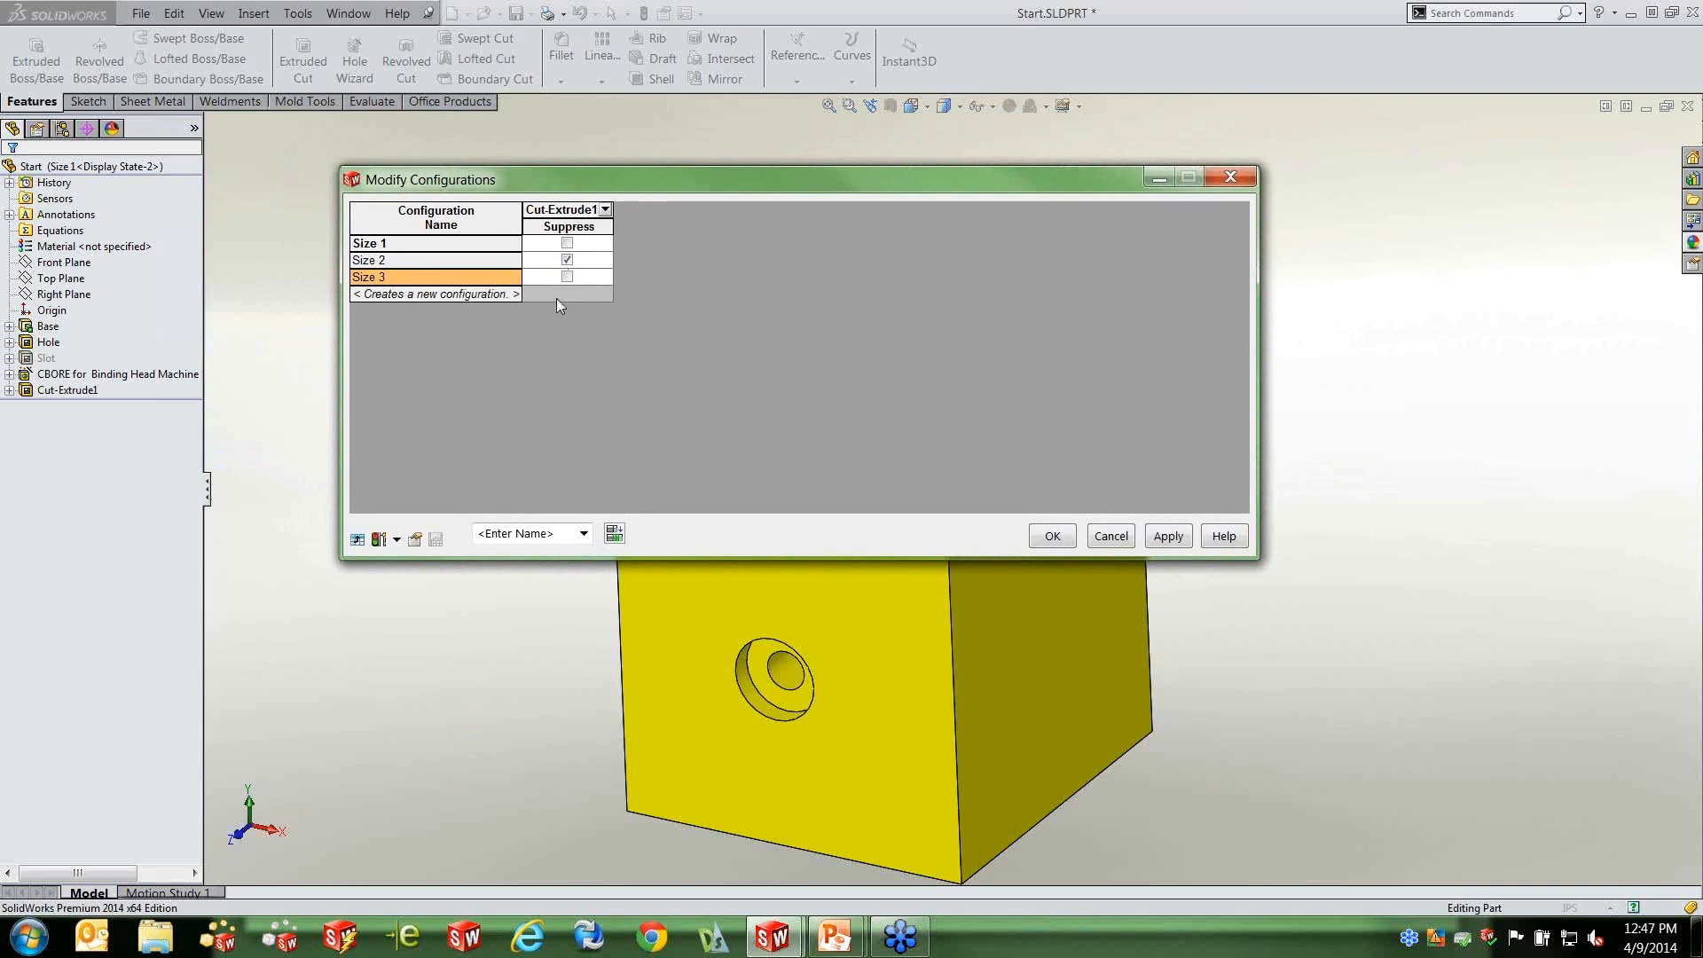
click(93, 374)
double_click(92, 376)
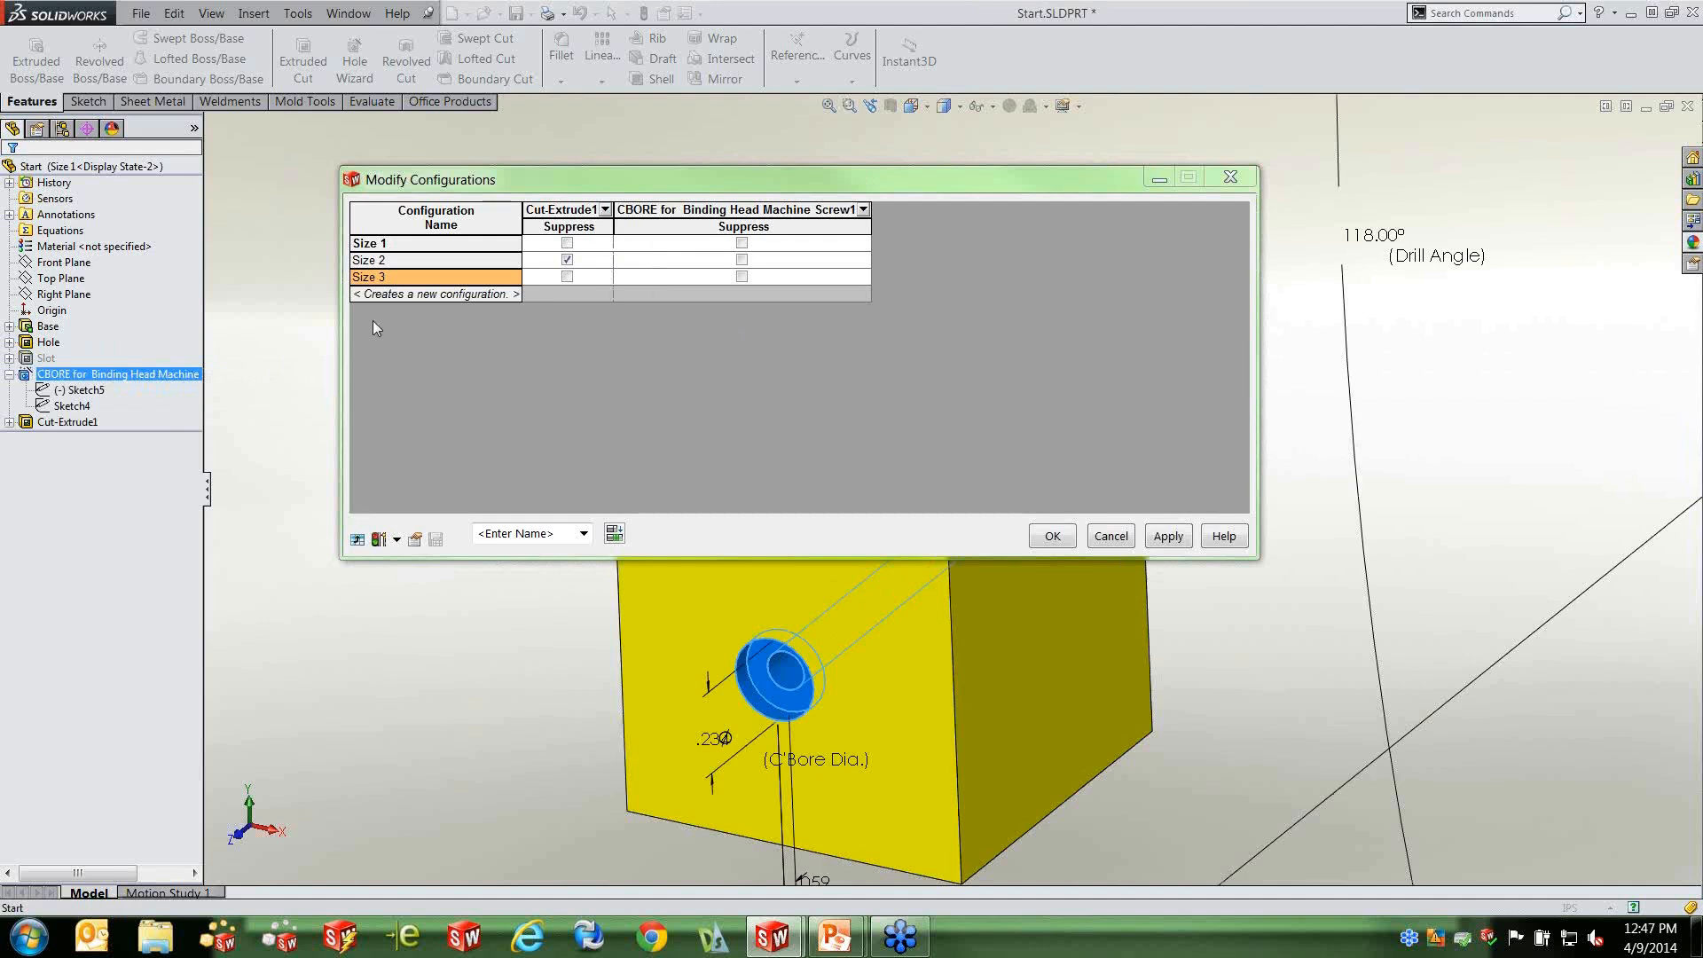
Suppress the CBORE for Binding Head Machine Screw1 in Size 2 and Size 3, and add the Base feature to the configurations table.
click(743, 261)
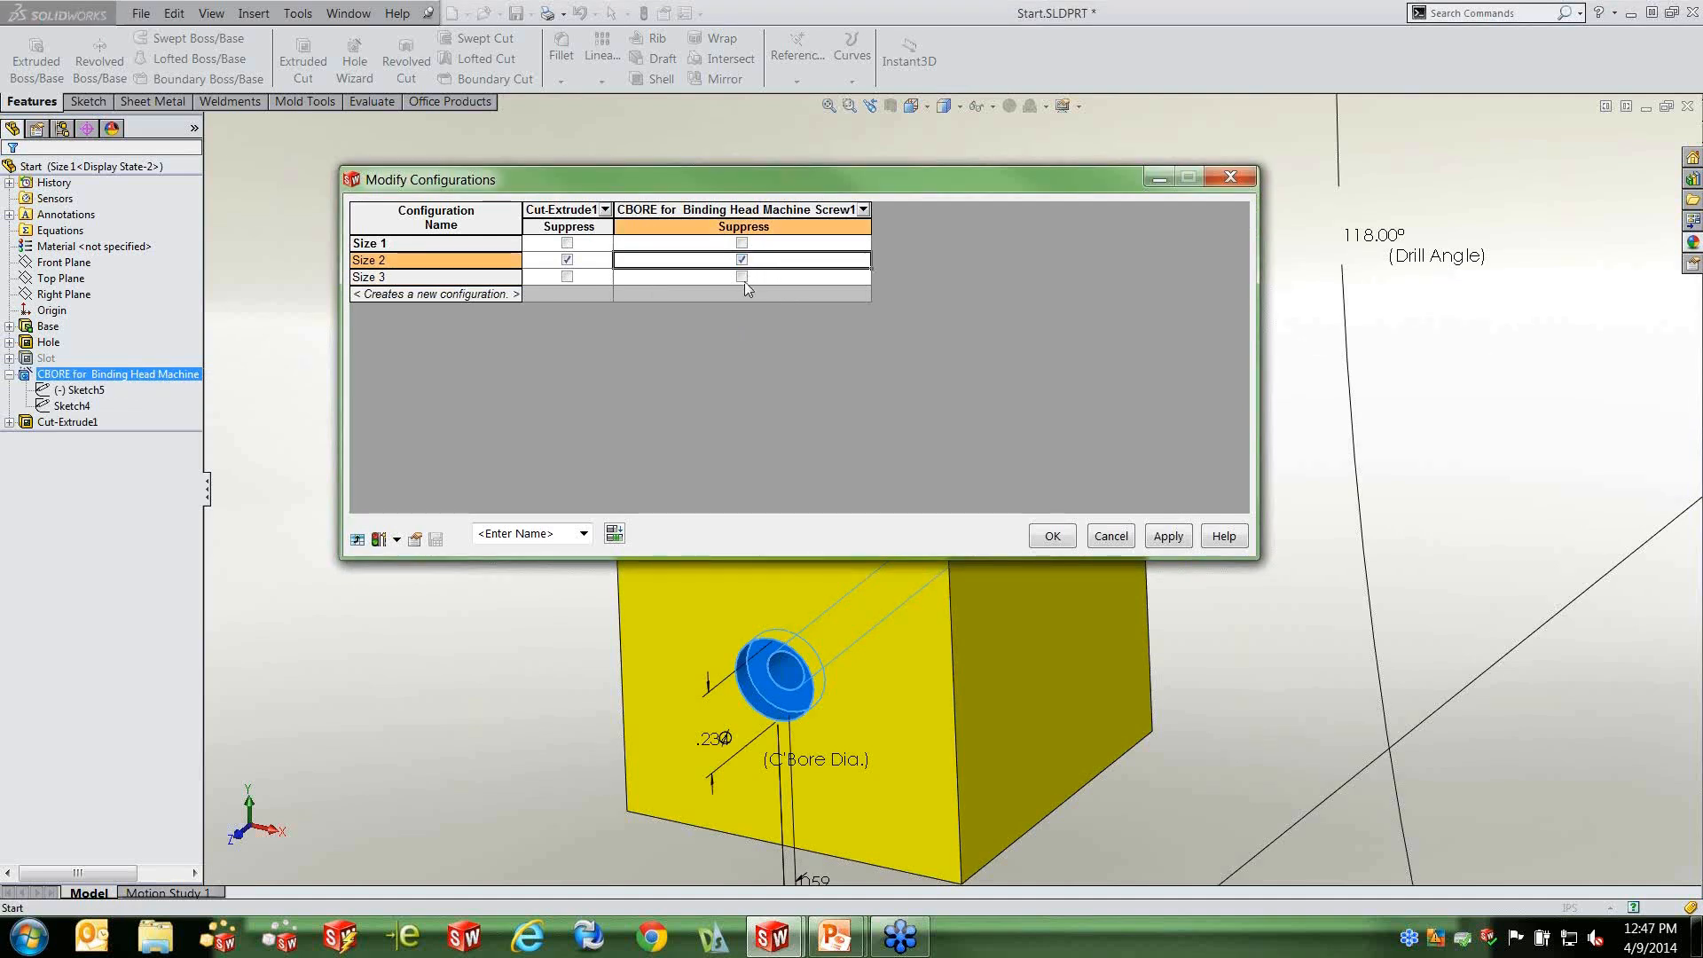
click(744, 279)
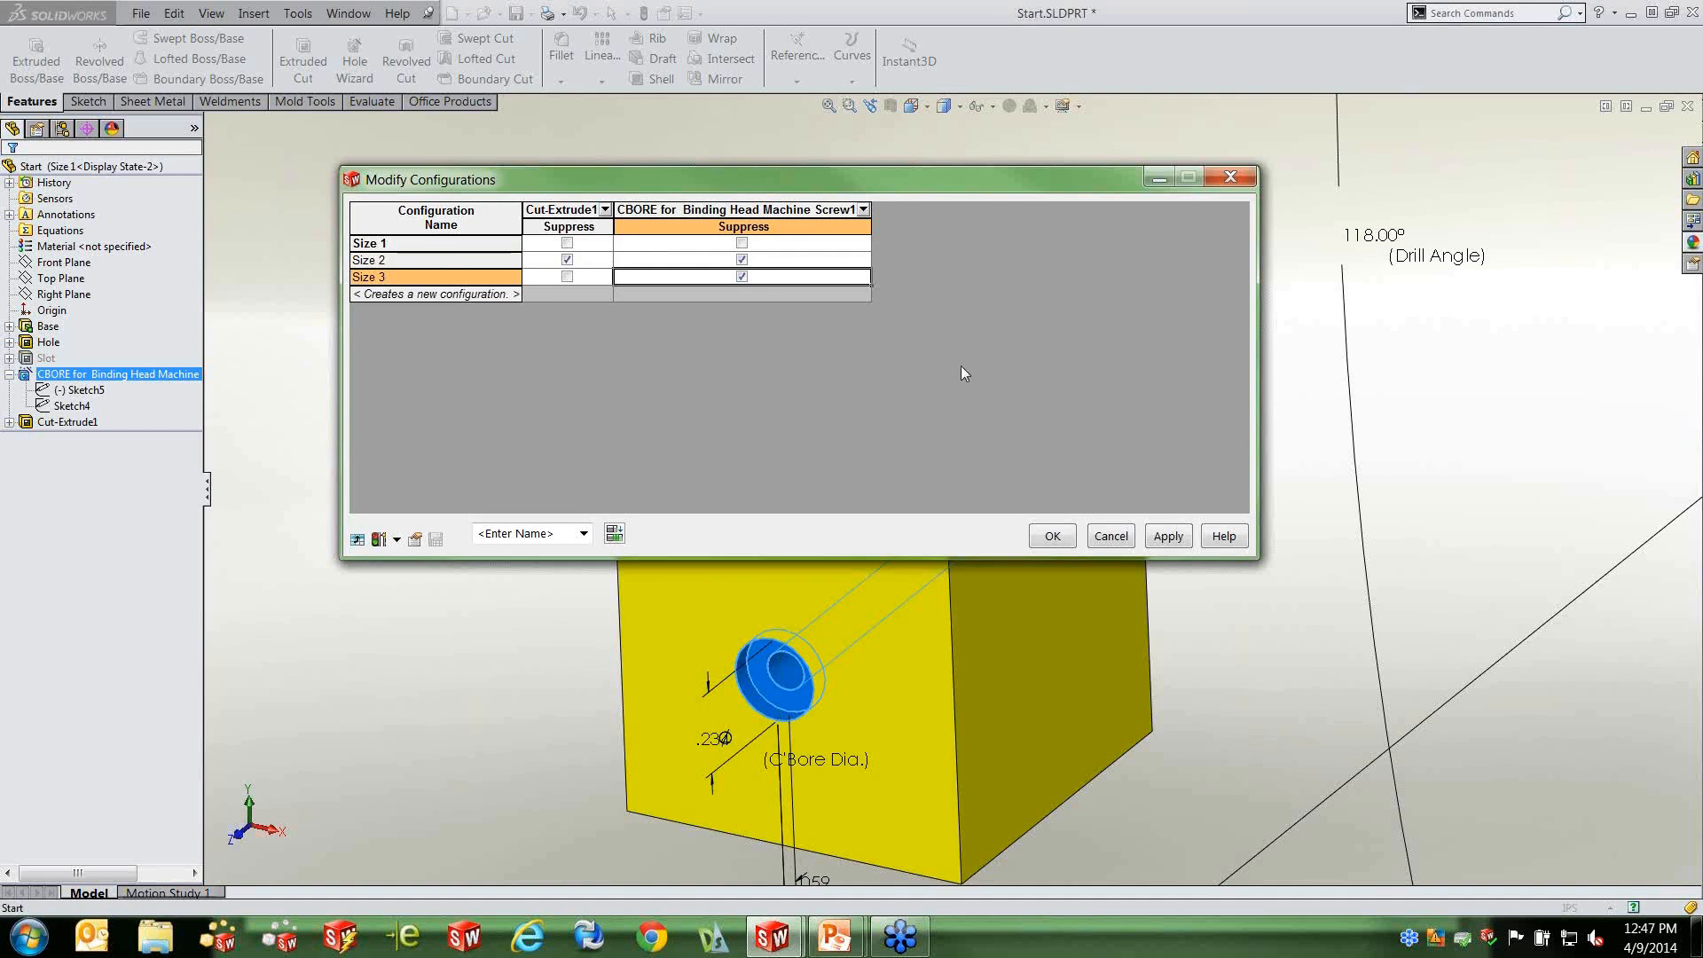
drag(998, 183, 761, 207)
double_click(1110, 653)
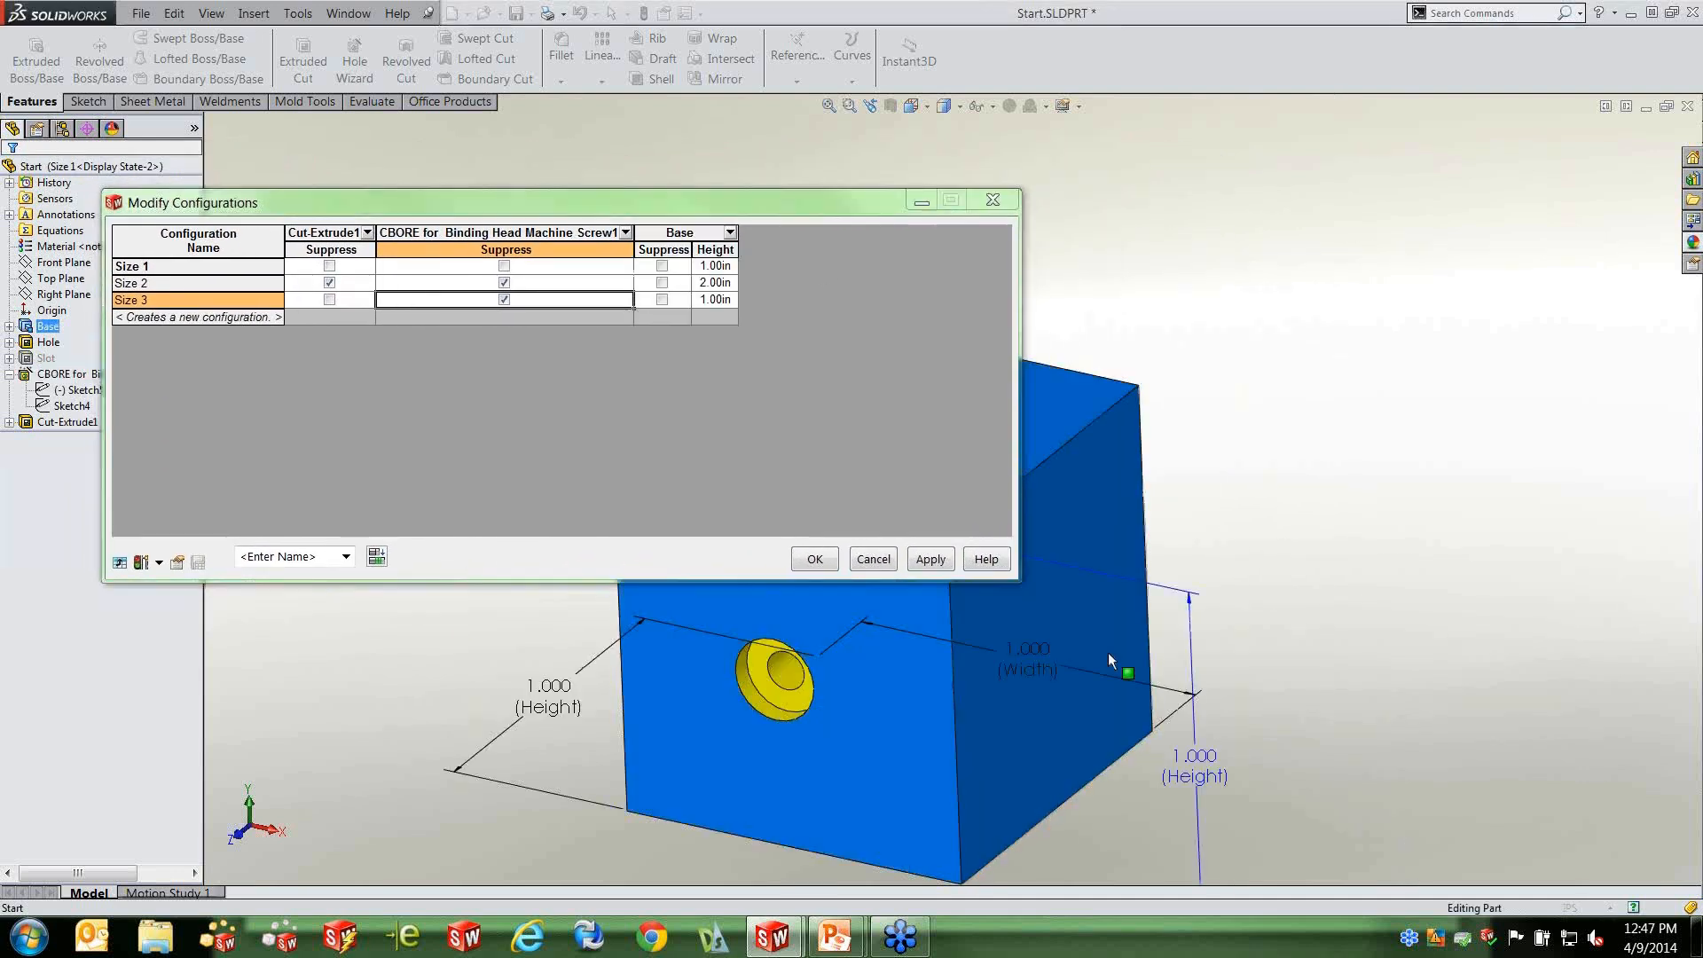
Add the Base sketch's Width and Height dimensions to the Modify Configurations table as Sketch1 columns.
scroll(1297, 628, up, 3)
ctrl+middle_drag(1270, 628, 1600, 597)
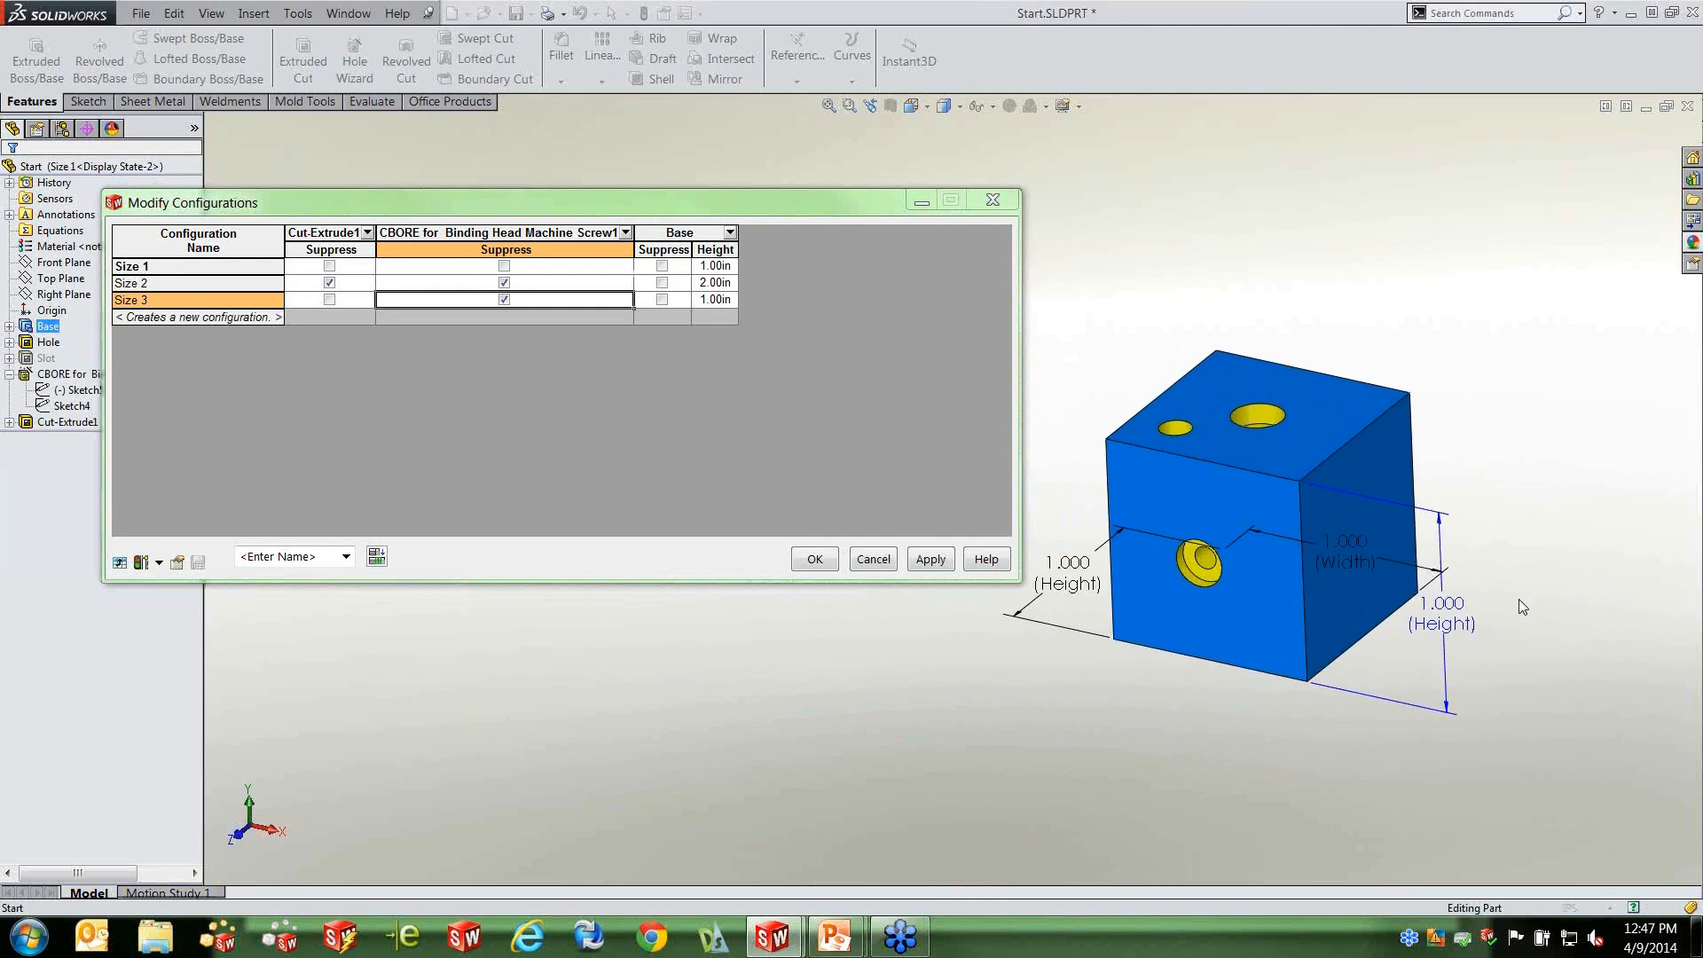
click(1441, 614)
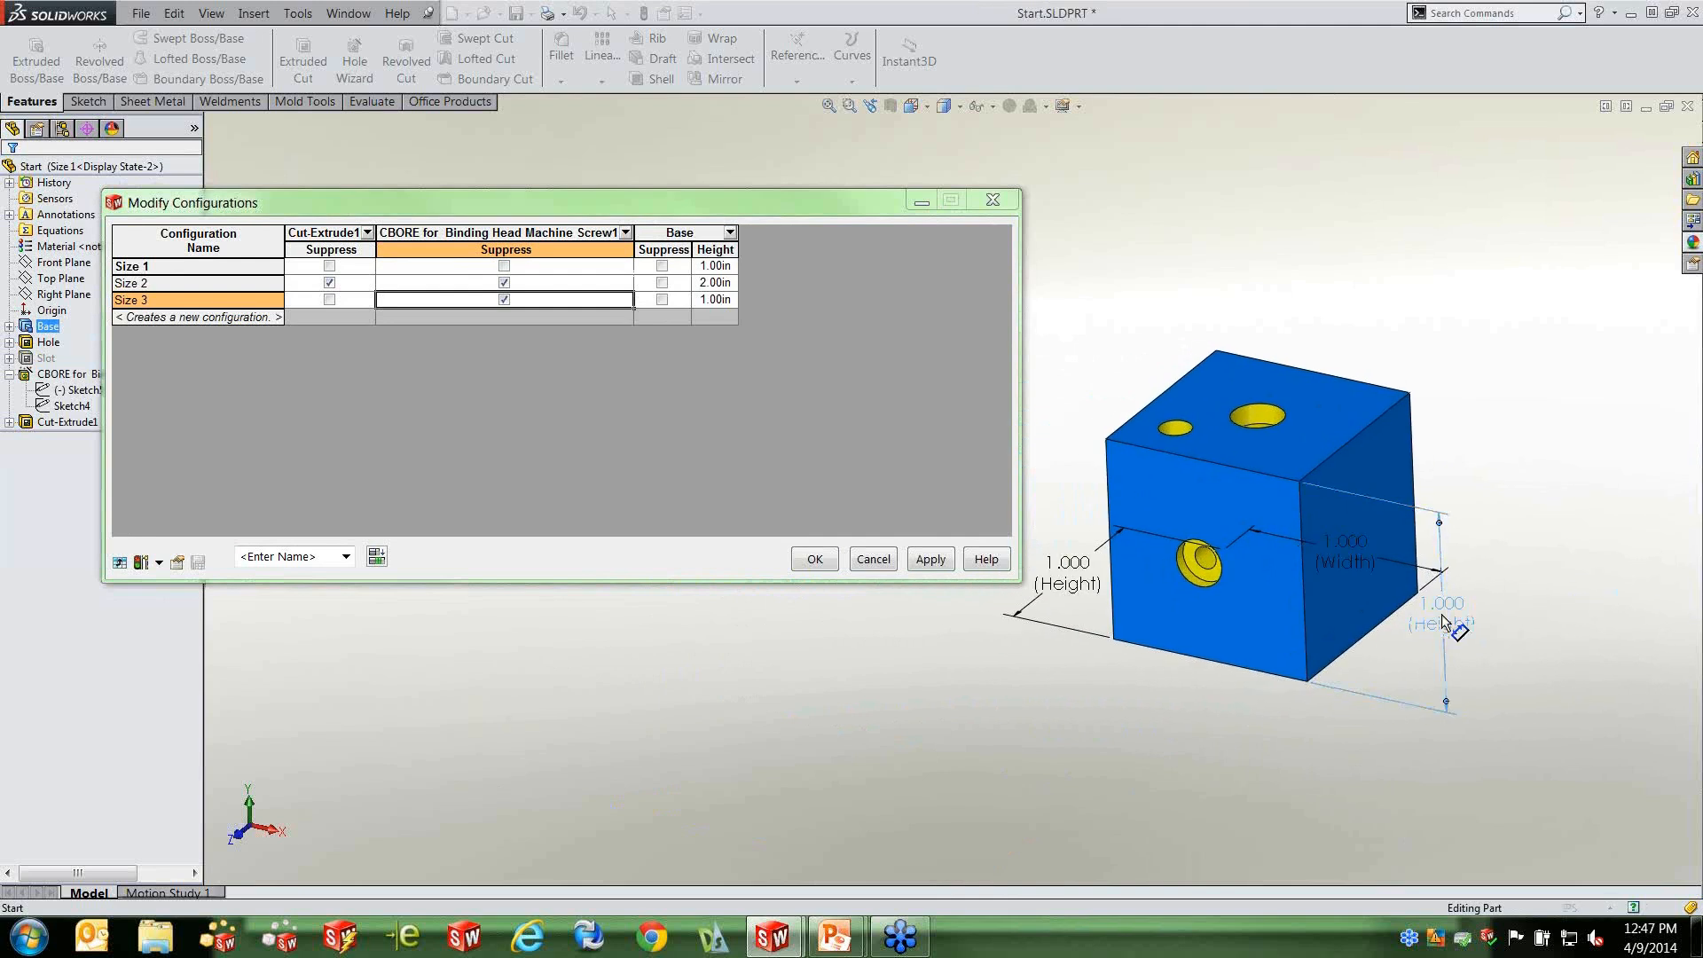
click(1356, 559)
click(1073, 575)
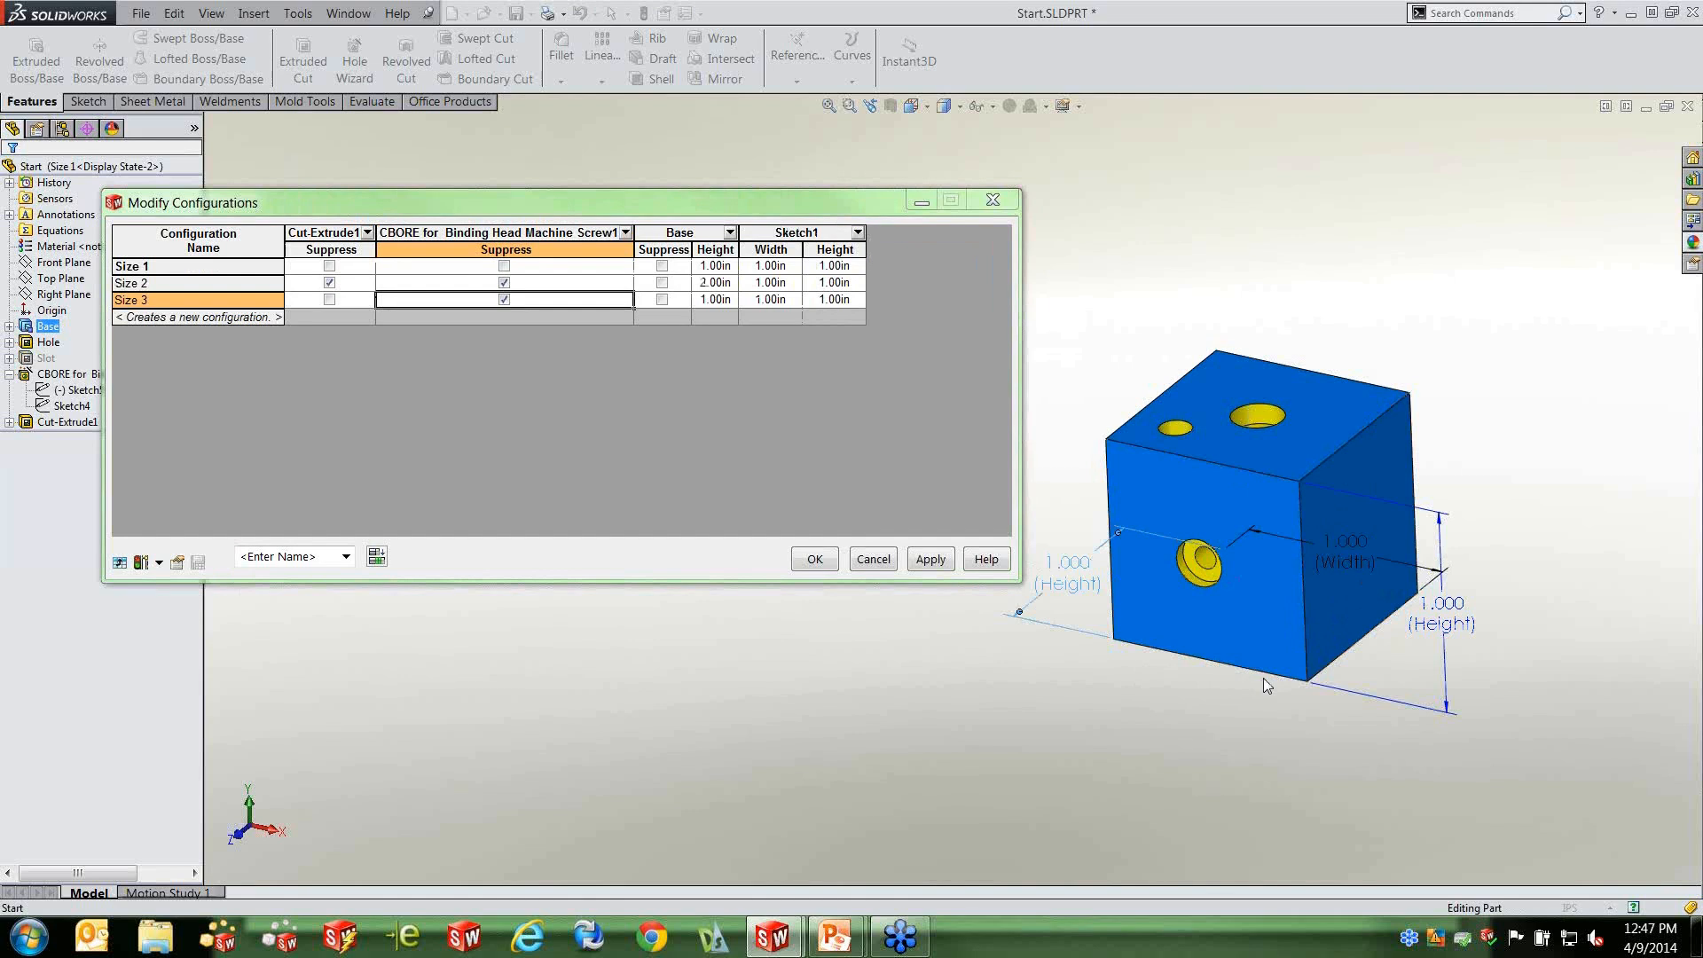
drag(761, 200, 1042, 201)
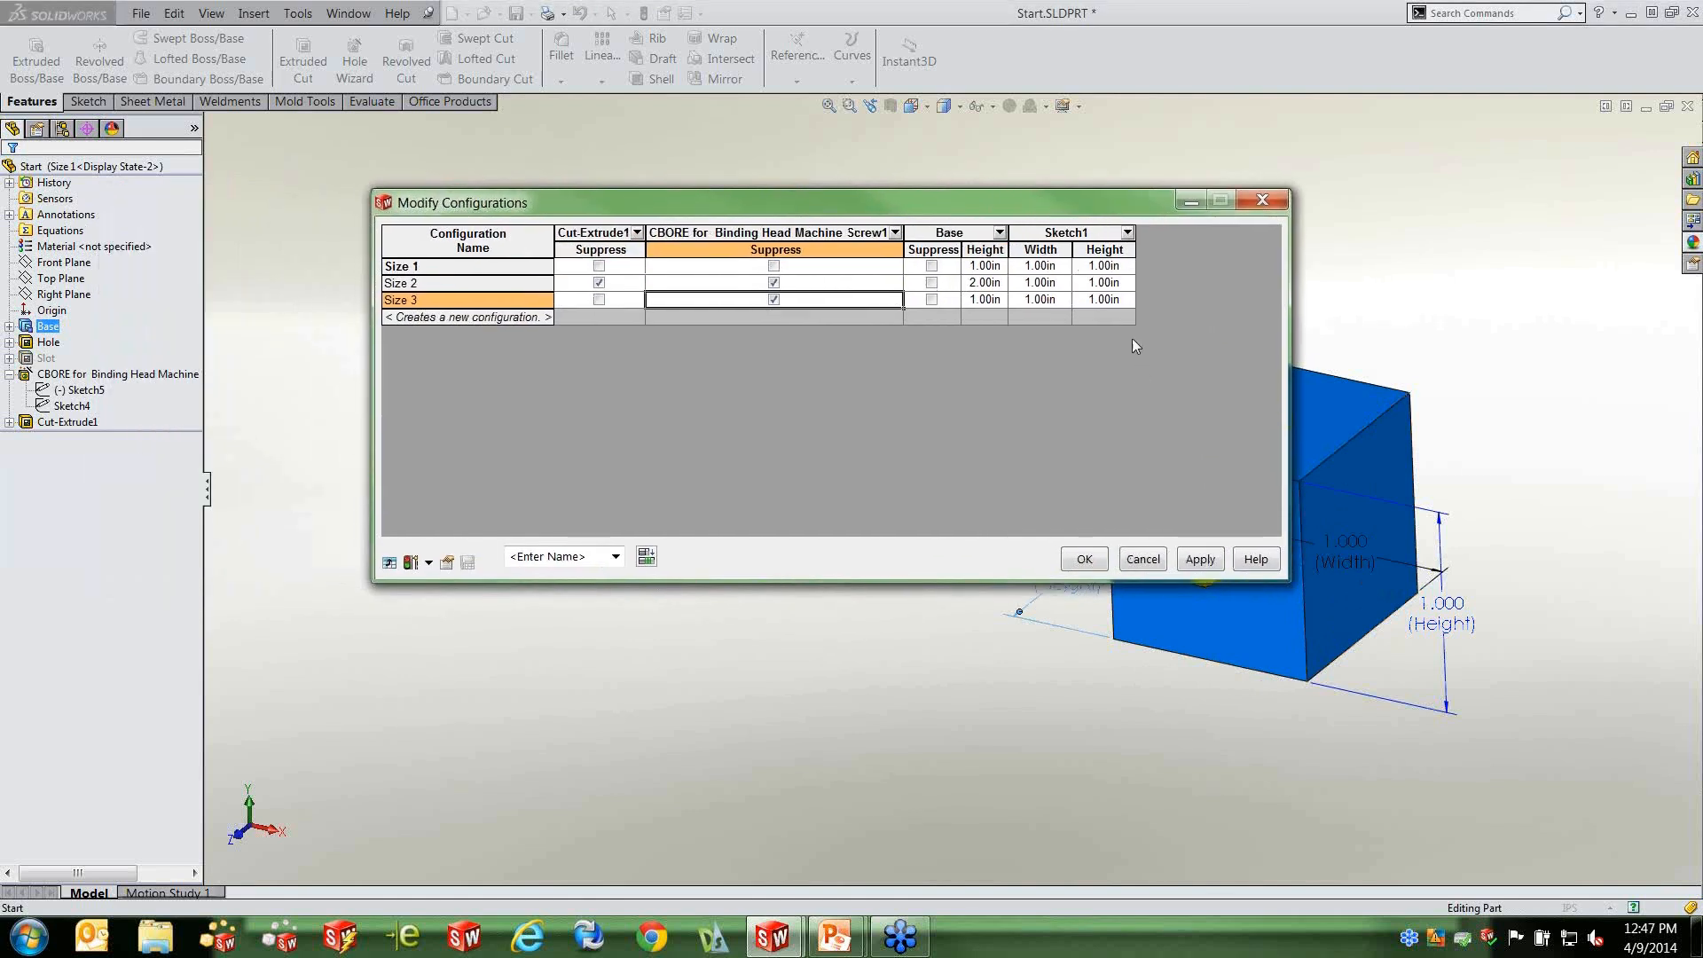
Set the Sketch1 Width and Height of the Size 2 configuration to 2 in each.
click(1034, 284)
click(1033, 284)
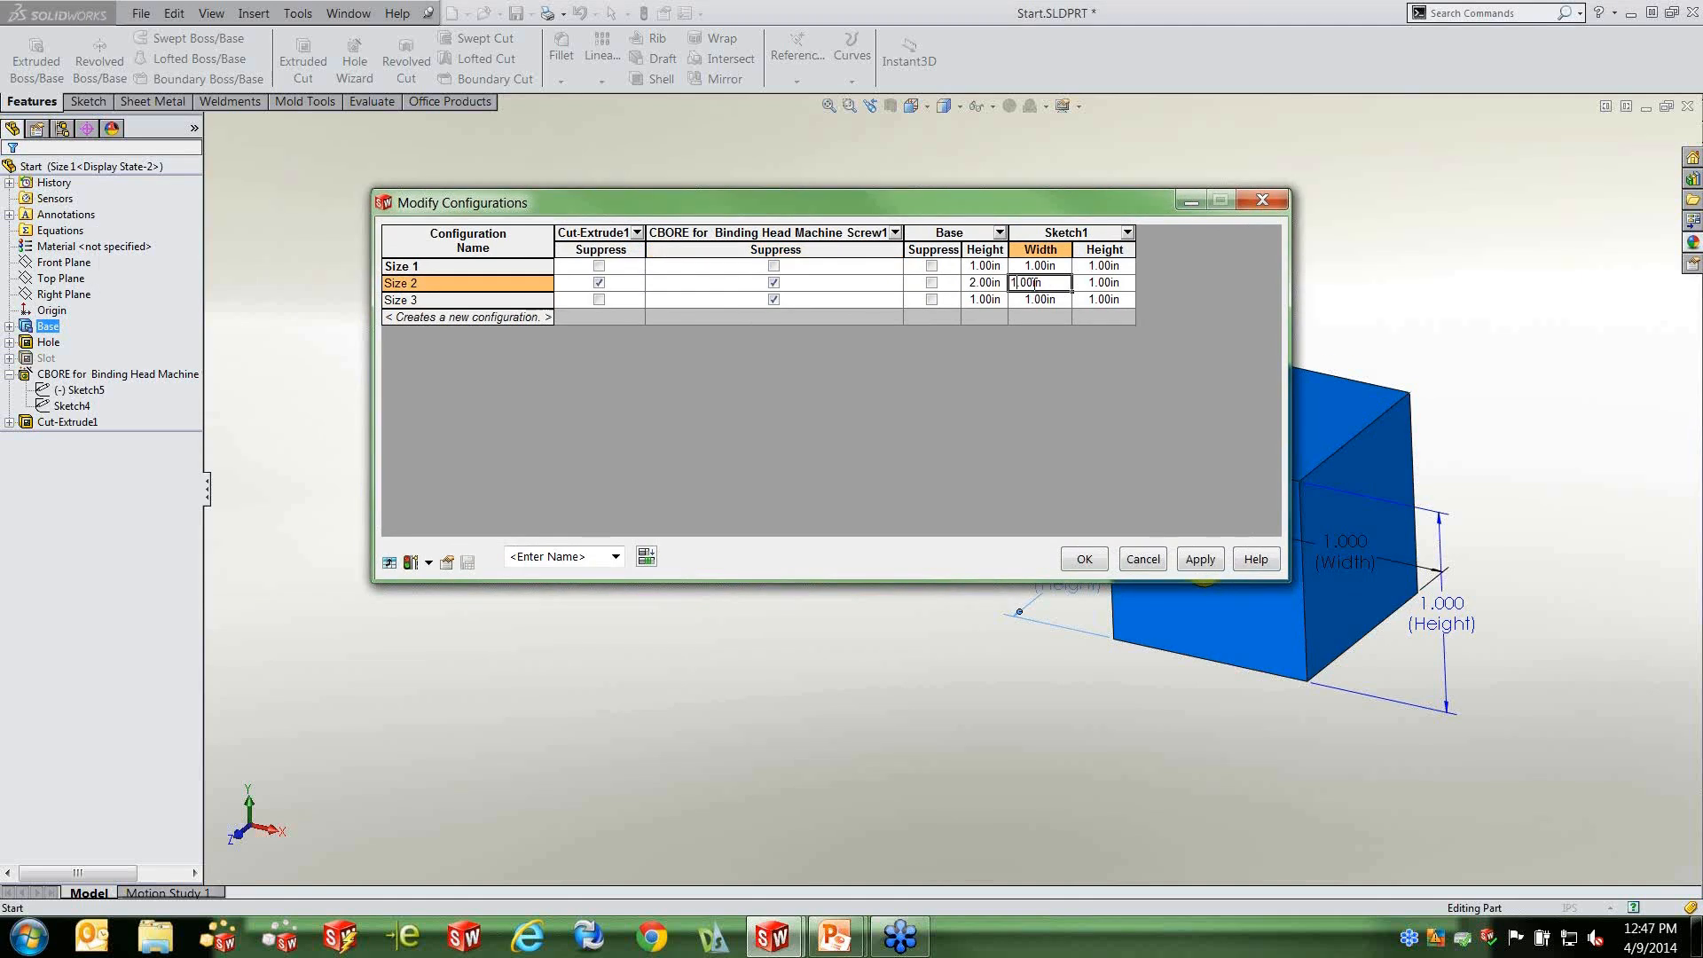
key(BackSpace)
text(2)
key(Tab)
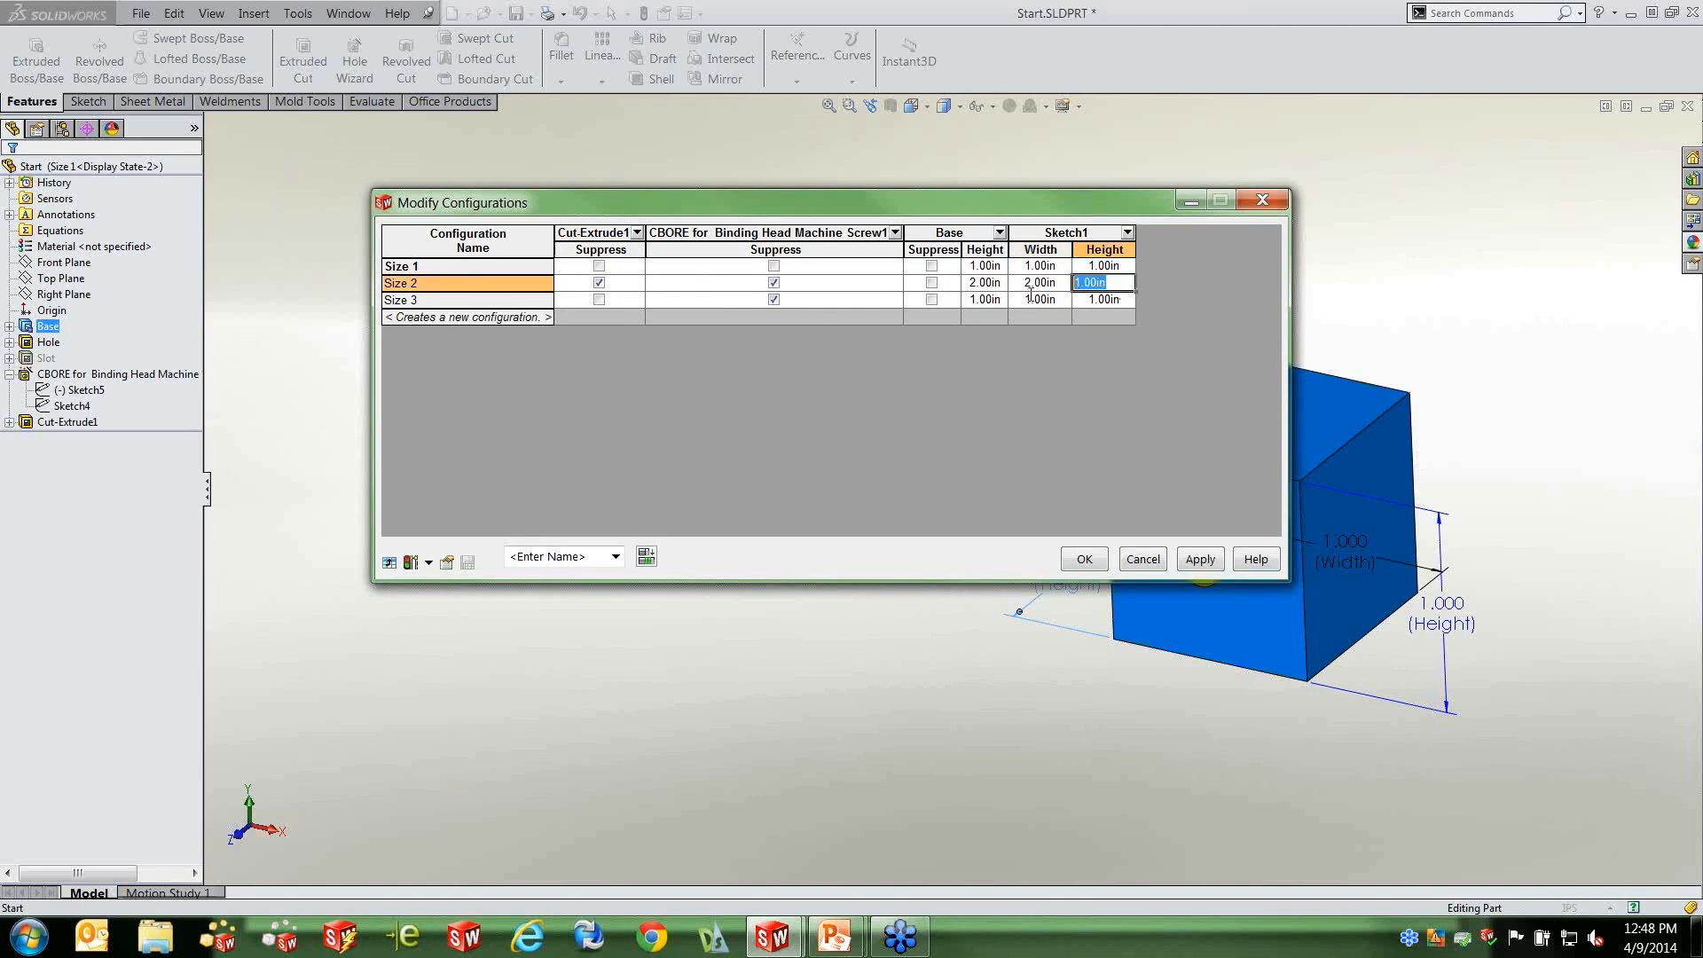
text(2)
key(Up)
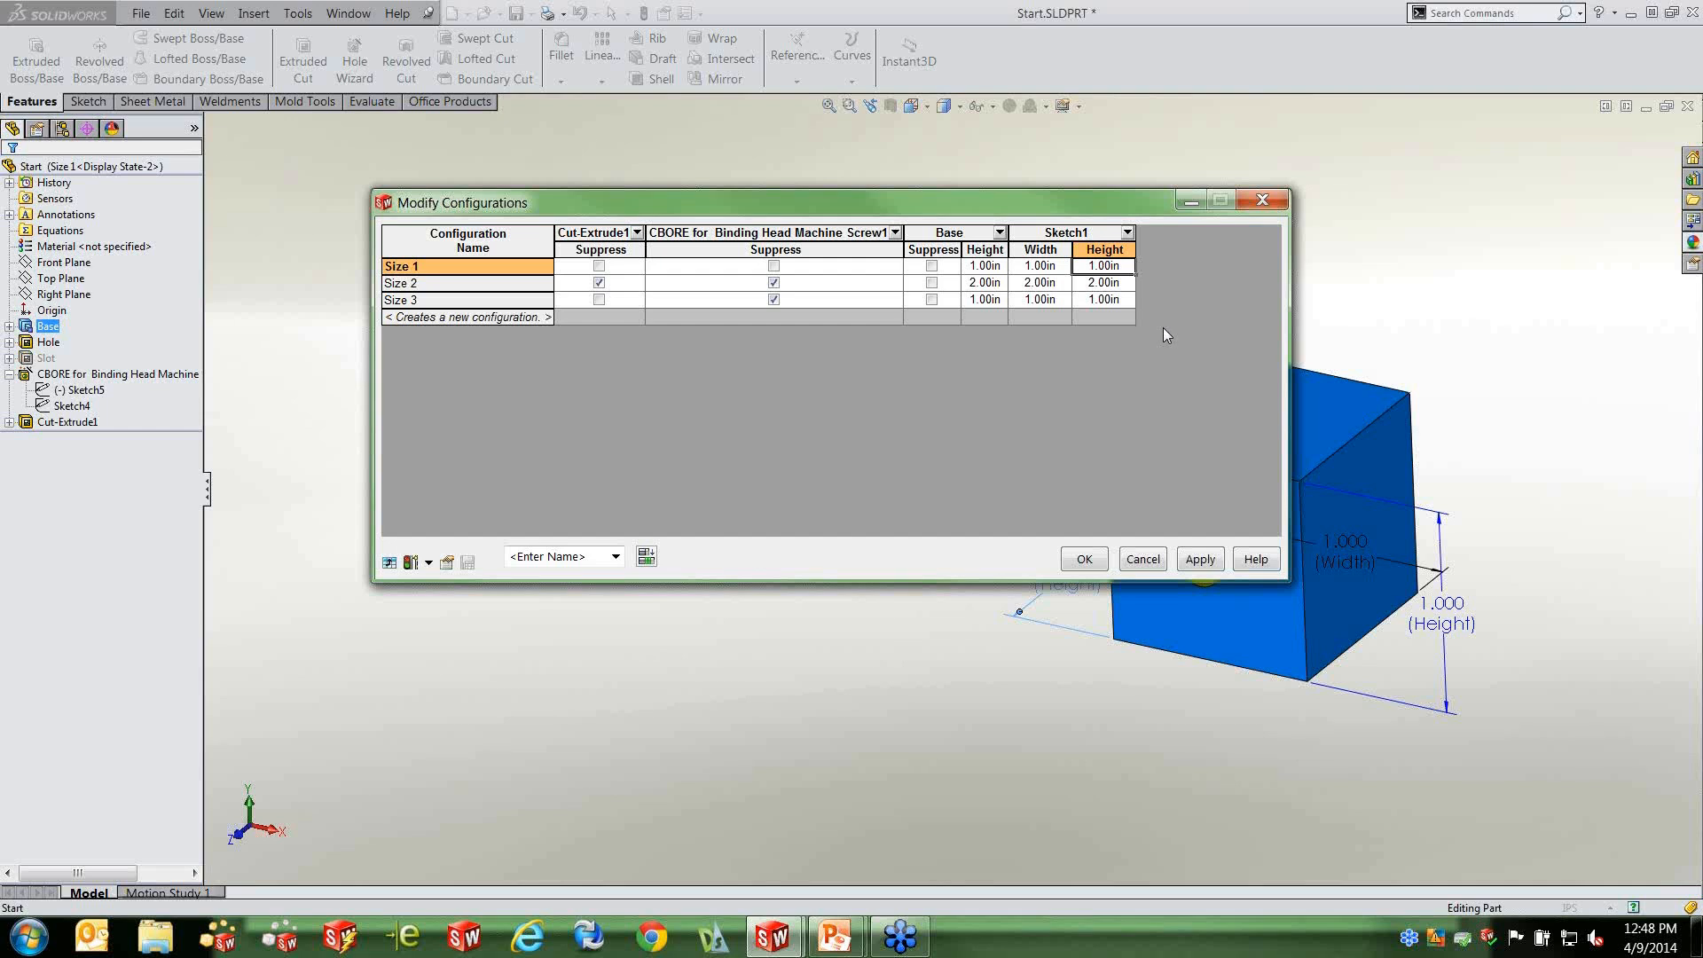
Add the part's material to the configurations table and assign Brass to Size 1 and Size 2, and Nickel to Size 3.
click(89, 247)
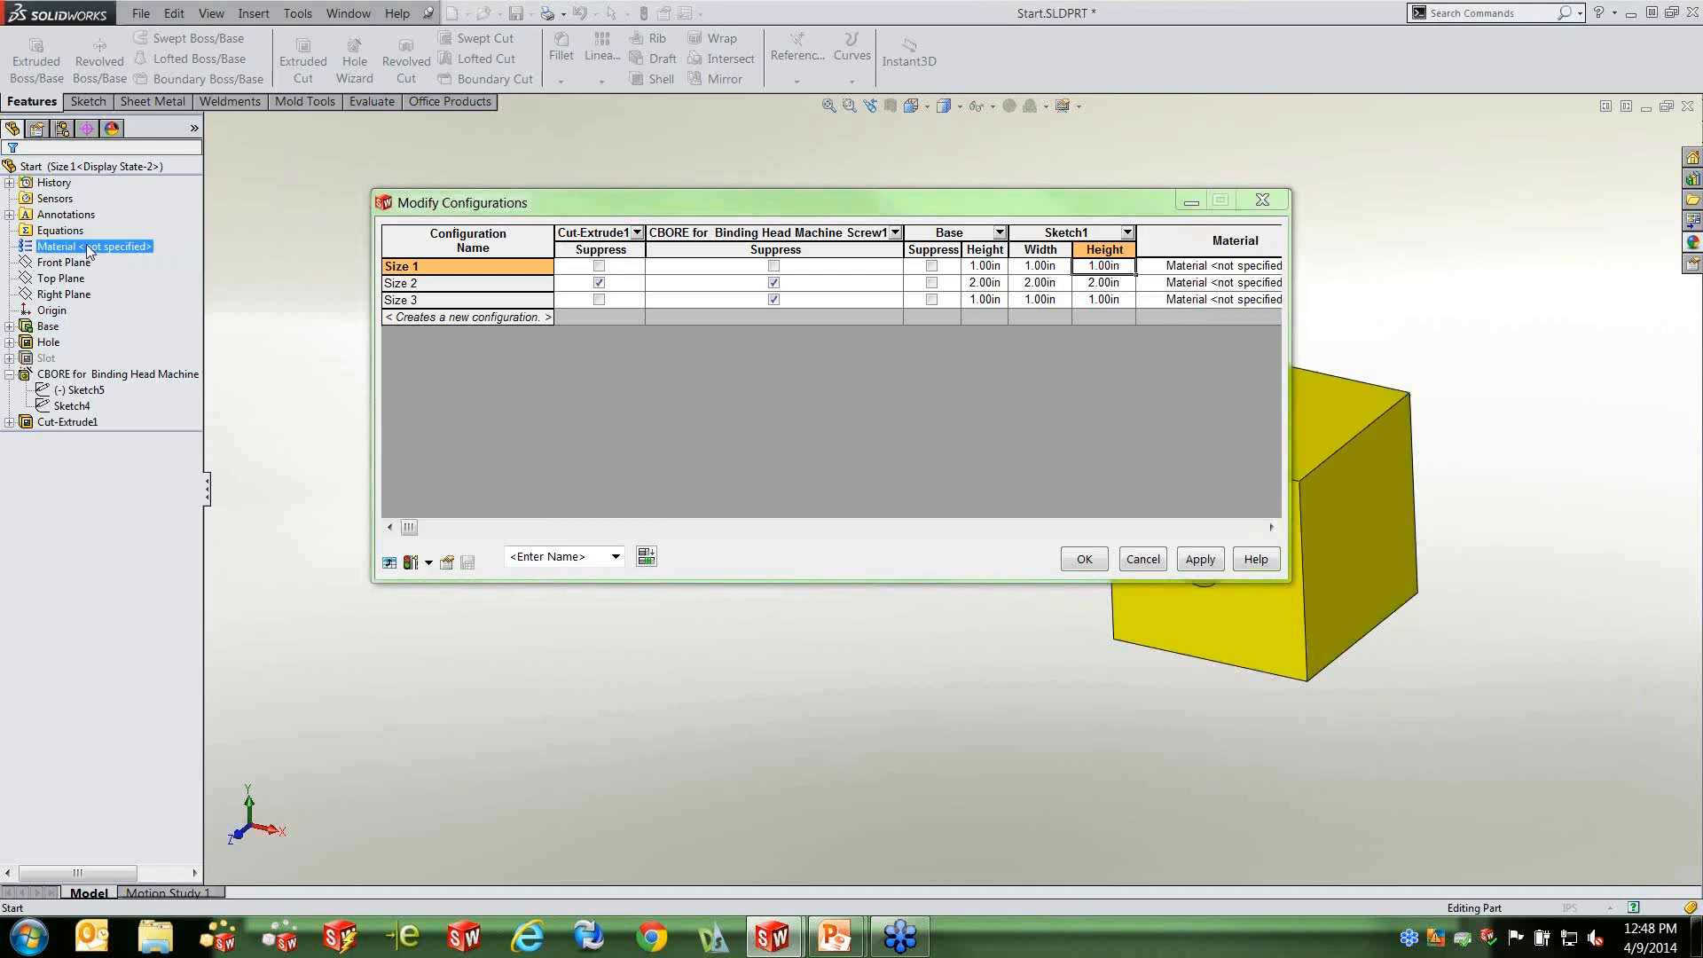
drag(1289, 452, 1454, 439)
click(1324, 266)
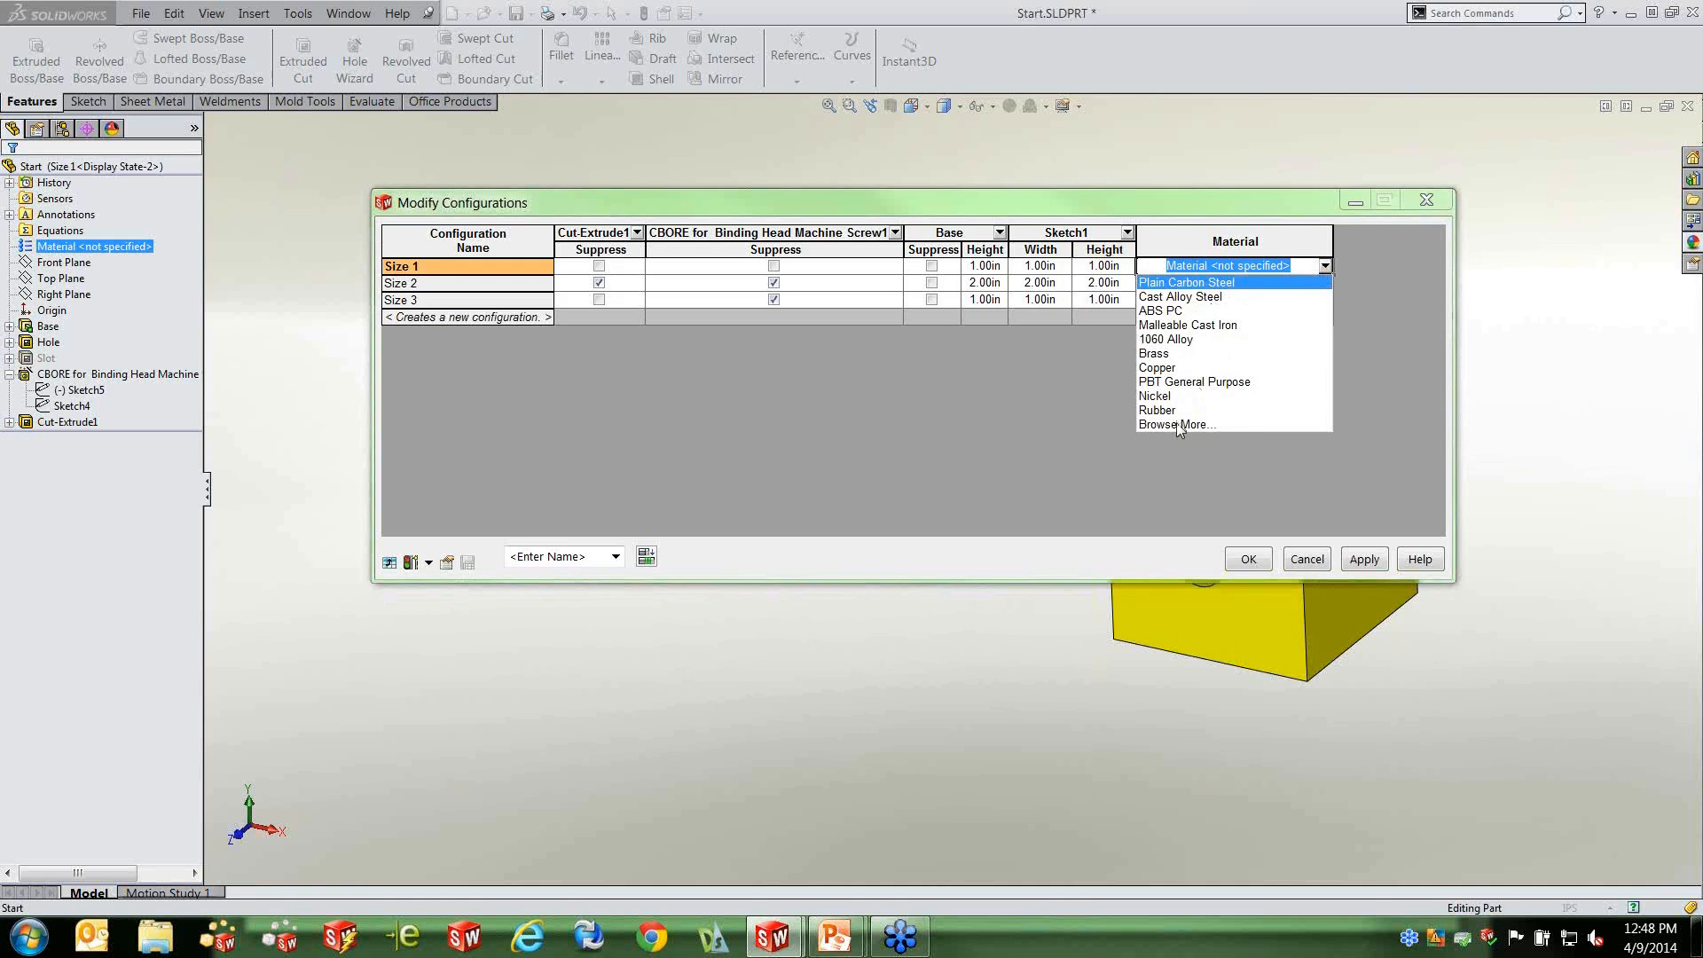
click(1180, 353)
click(1325, 284)
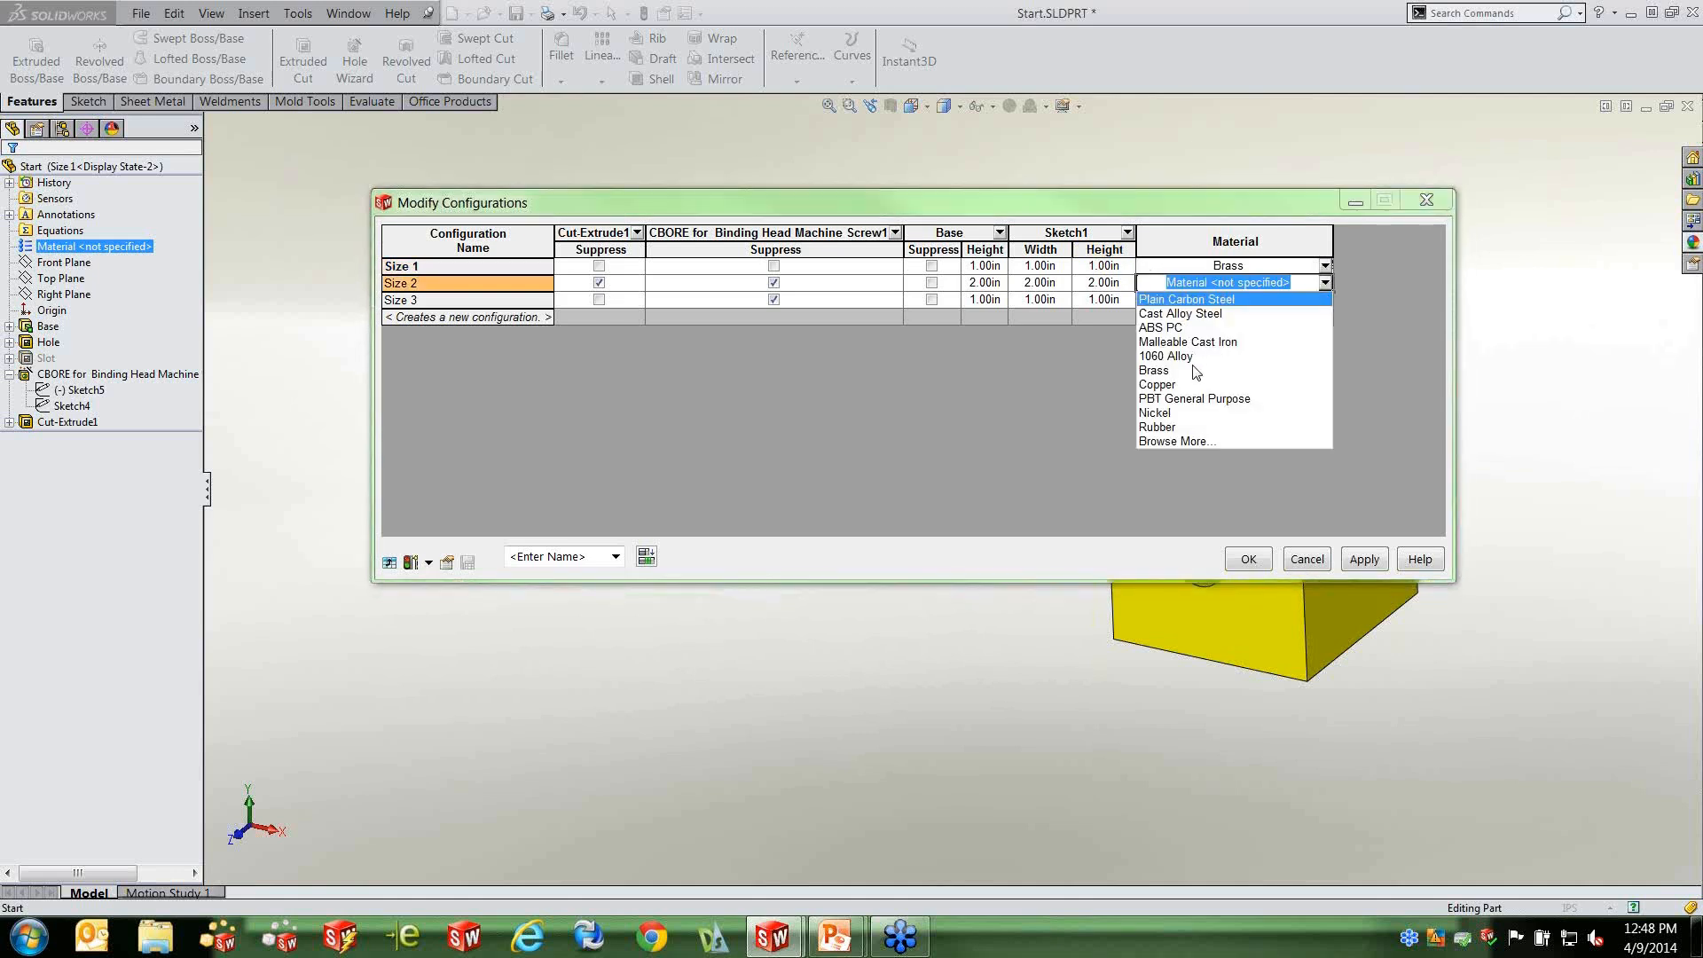
click(1176, 370)
click(1324, 302)
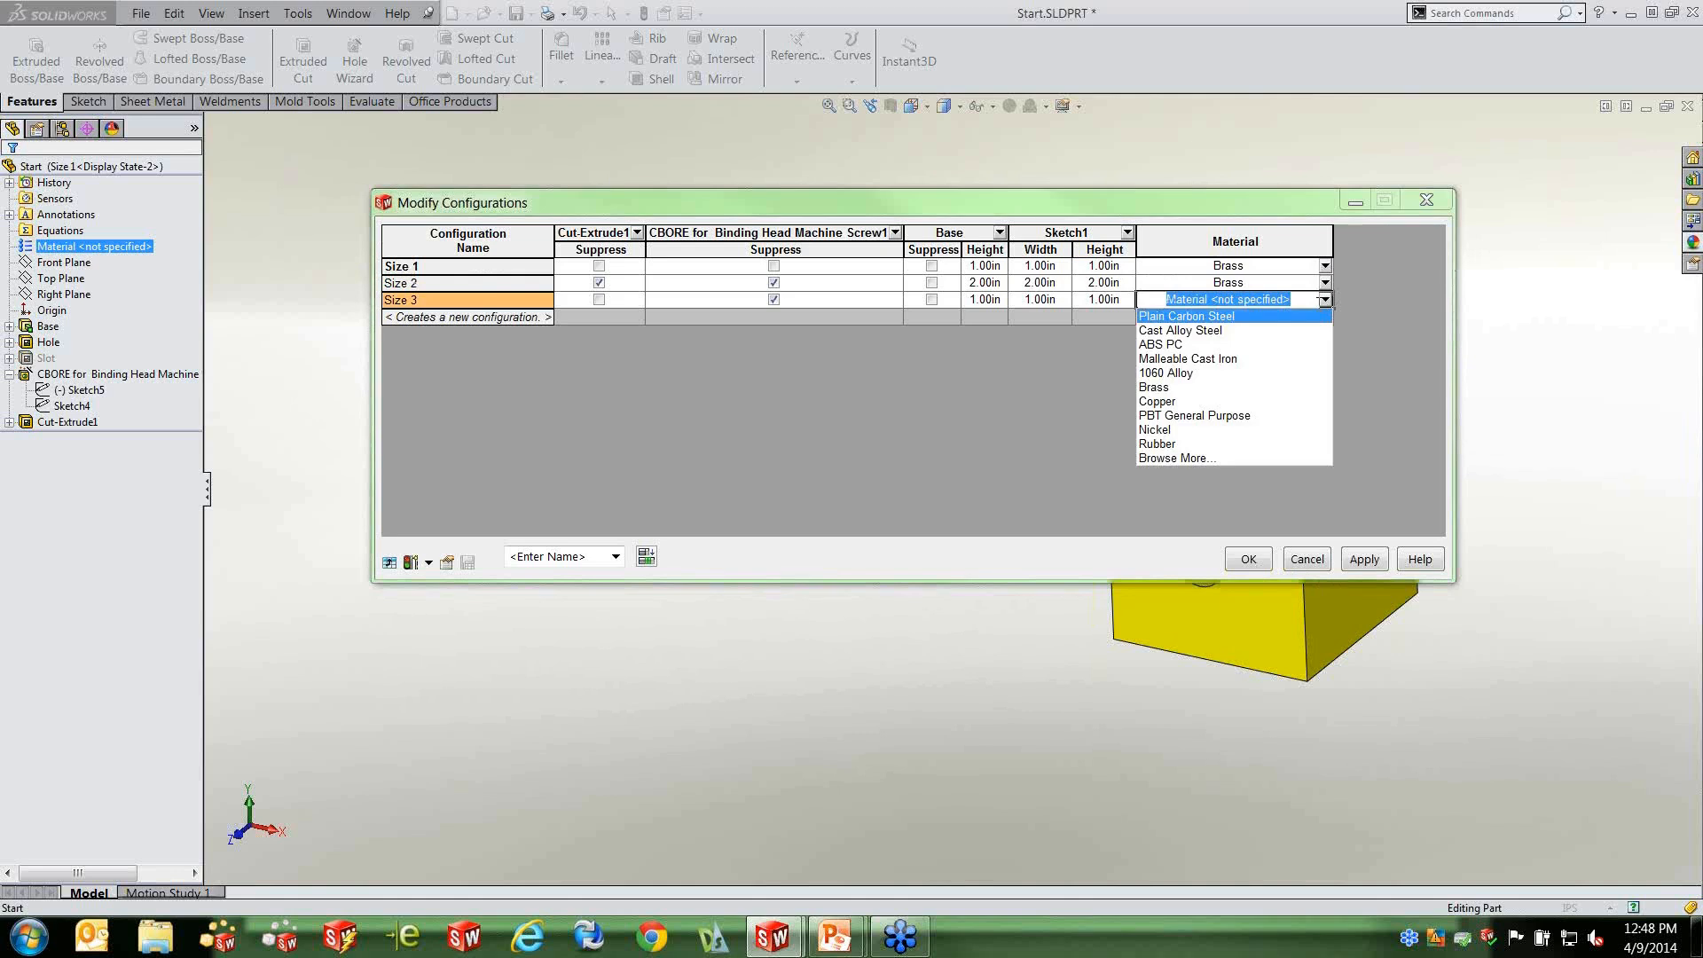
click(1166, 427)
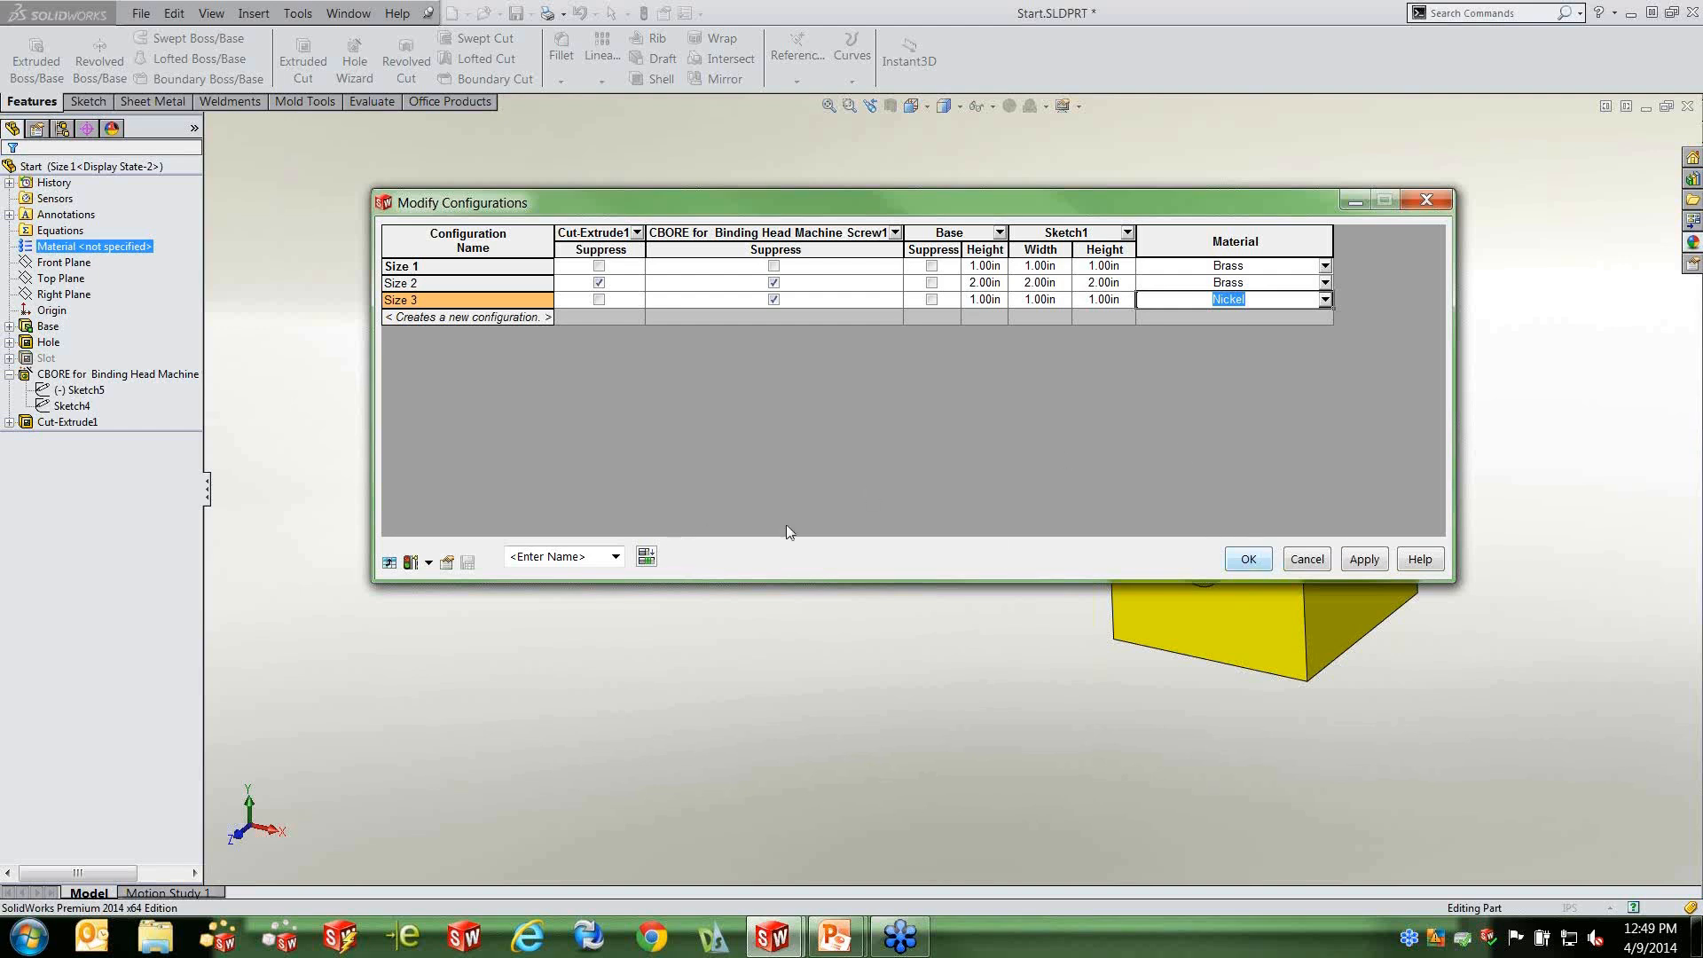
Save the table view under the name Configs, apply the configuration changes and close the table.
click(567, 557)
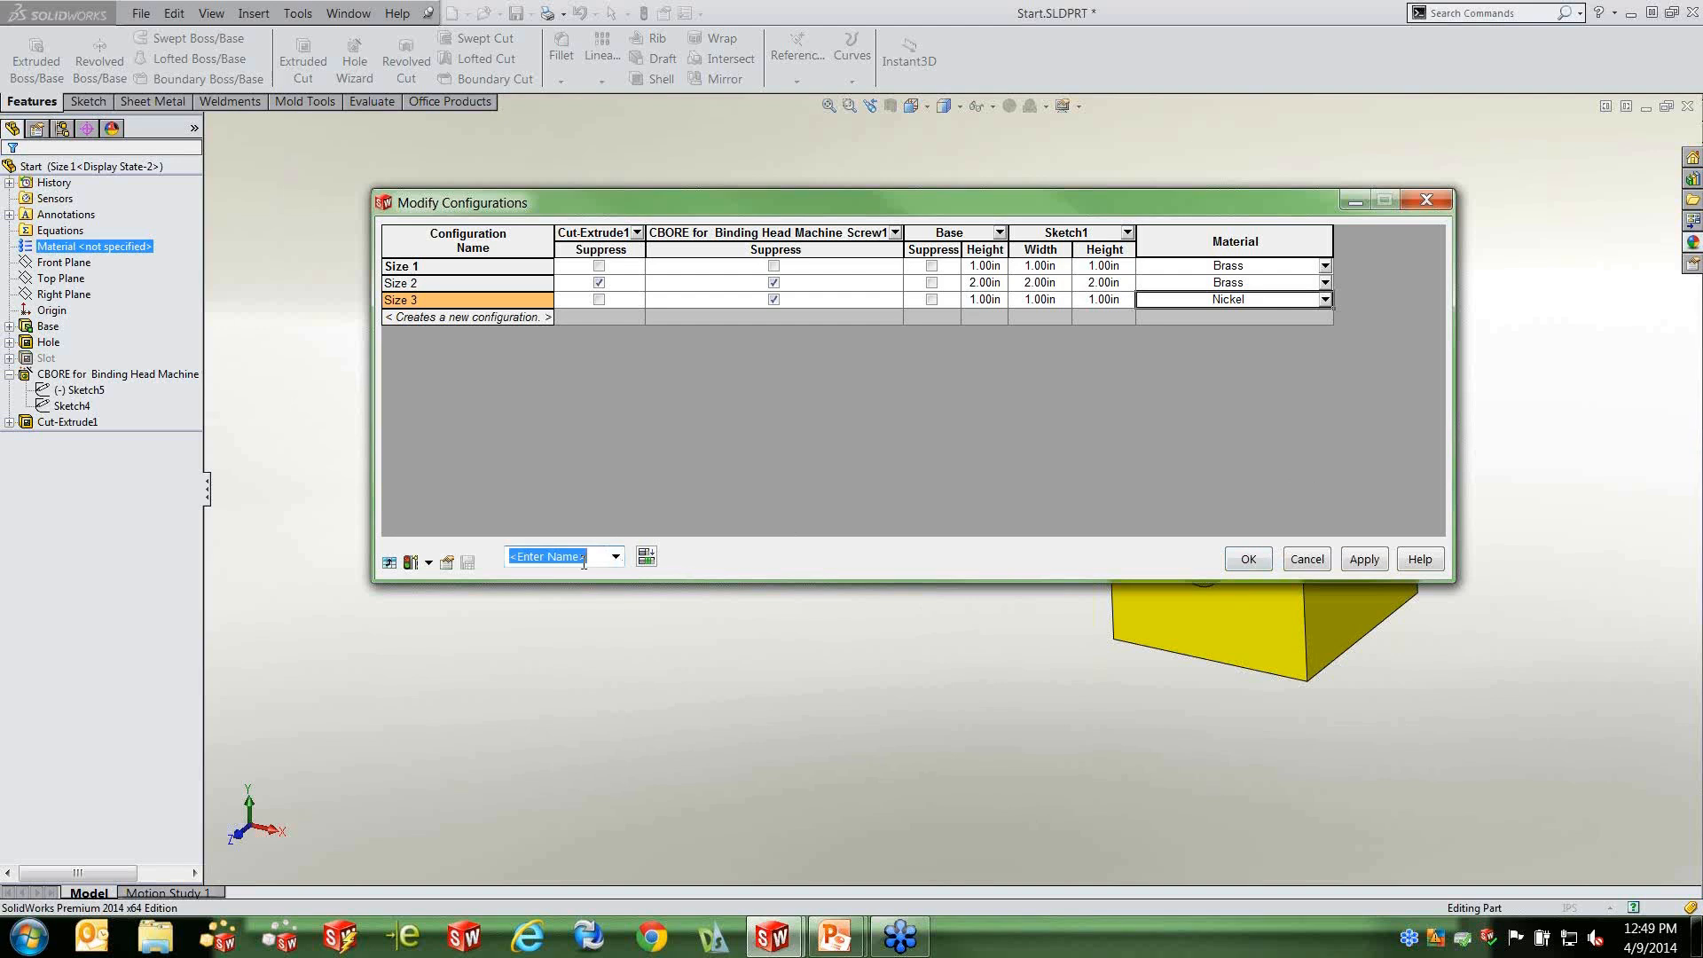
text(Configs)
click(469, 564)
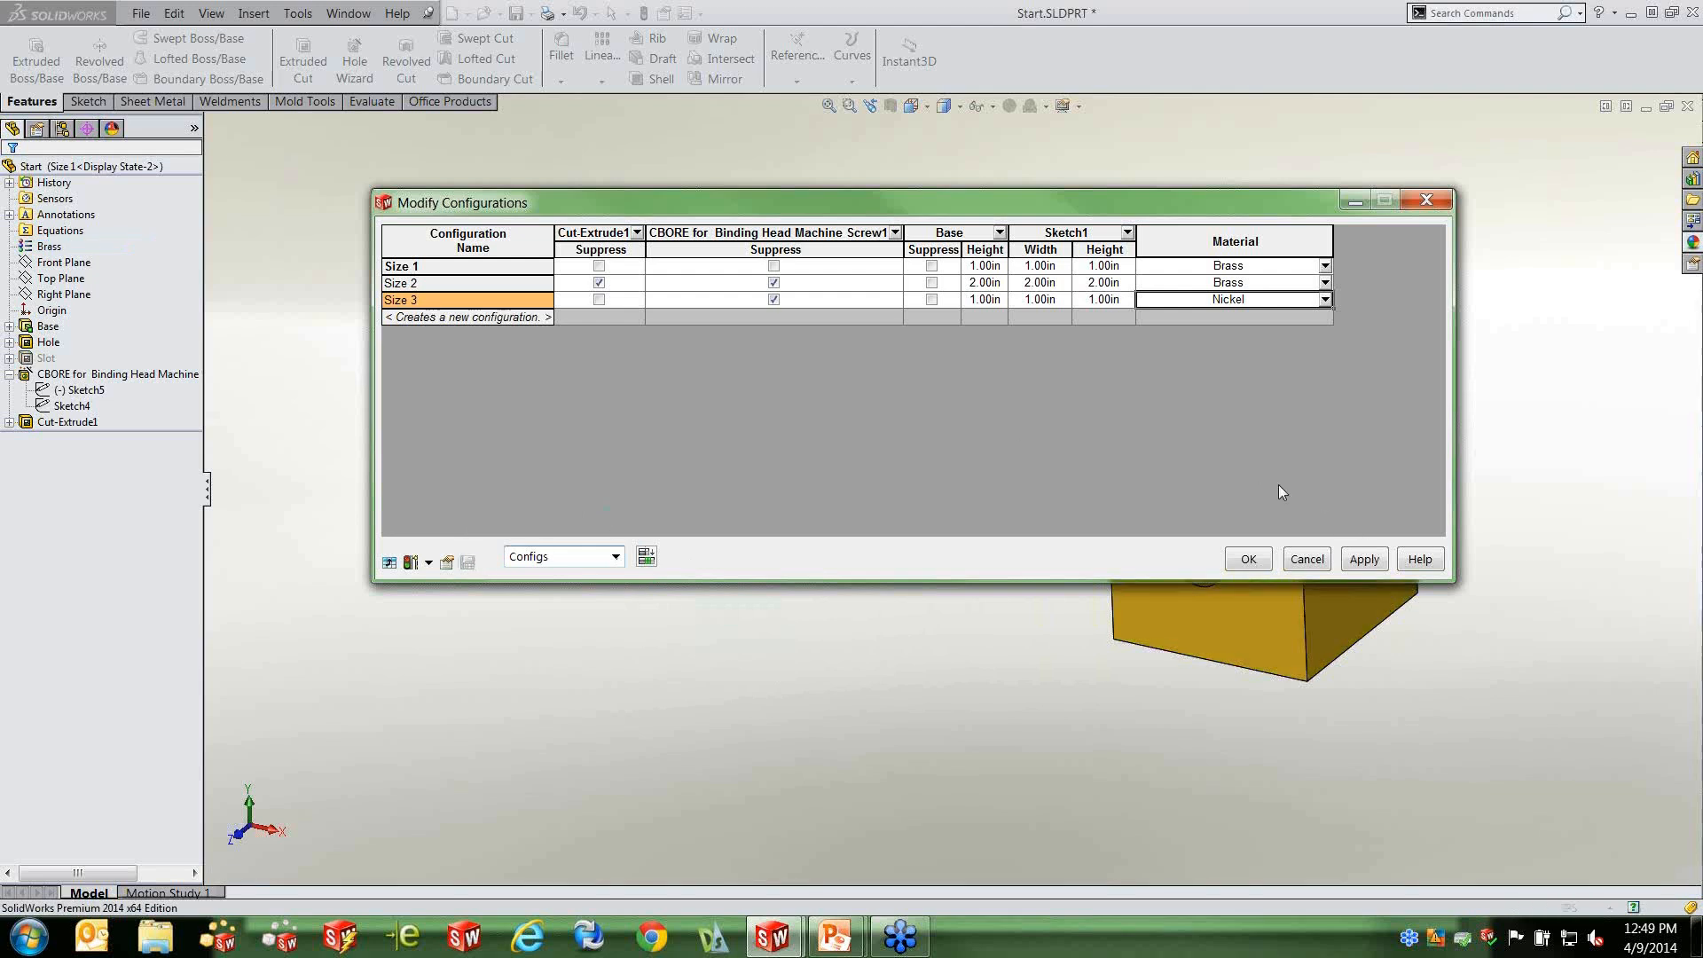
click(1364, 560)
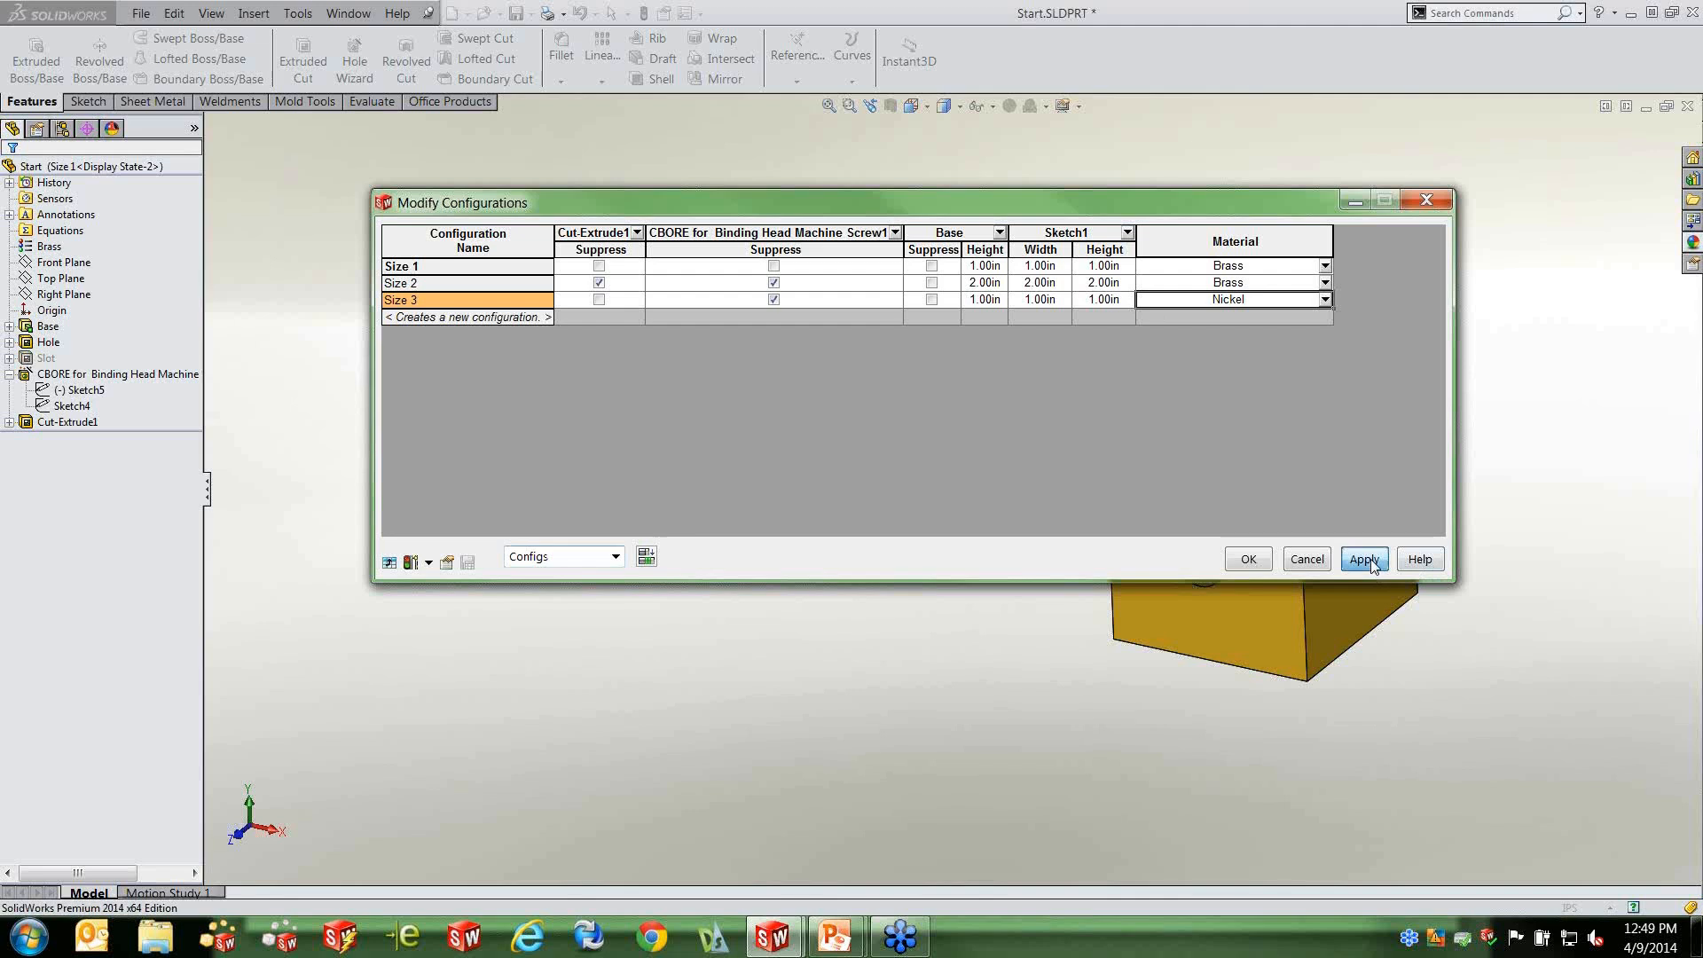
click(1250, 560)
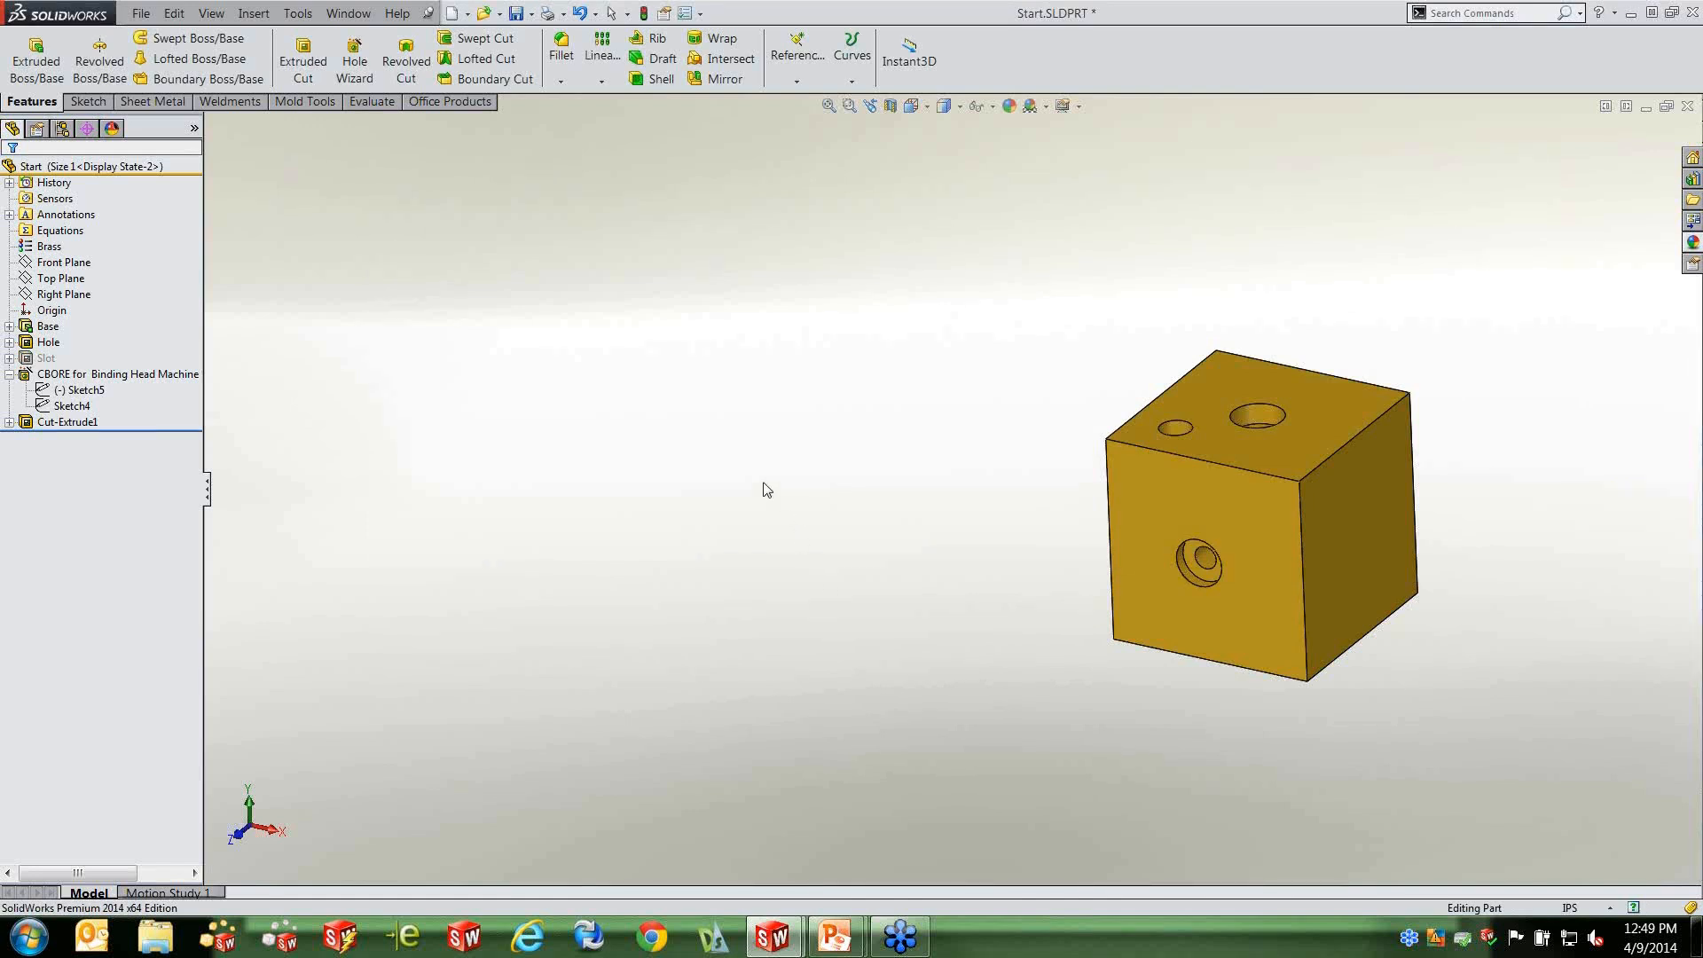
Reopen the saved Configs table from the part's list of configurations.
click(61, 129)
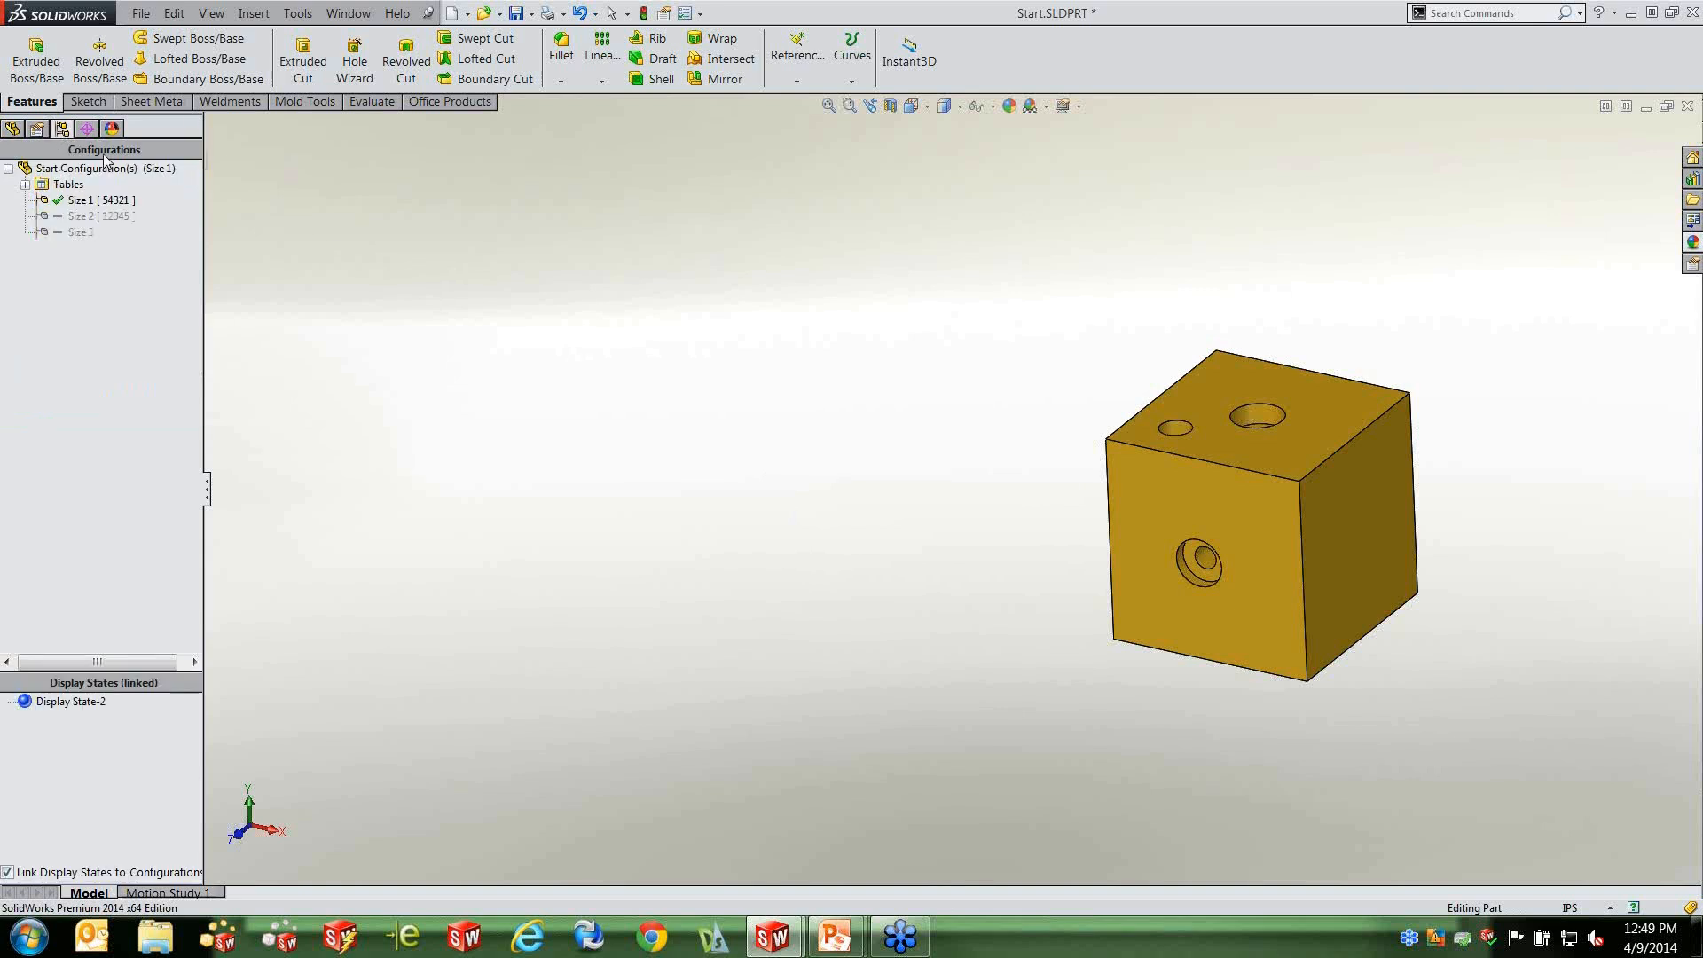
click(25, 183)
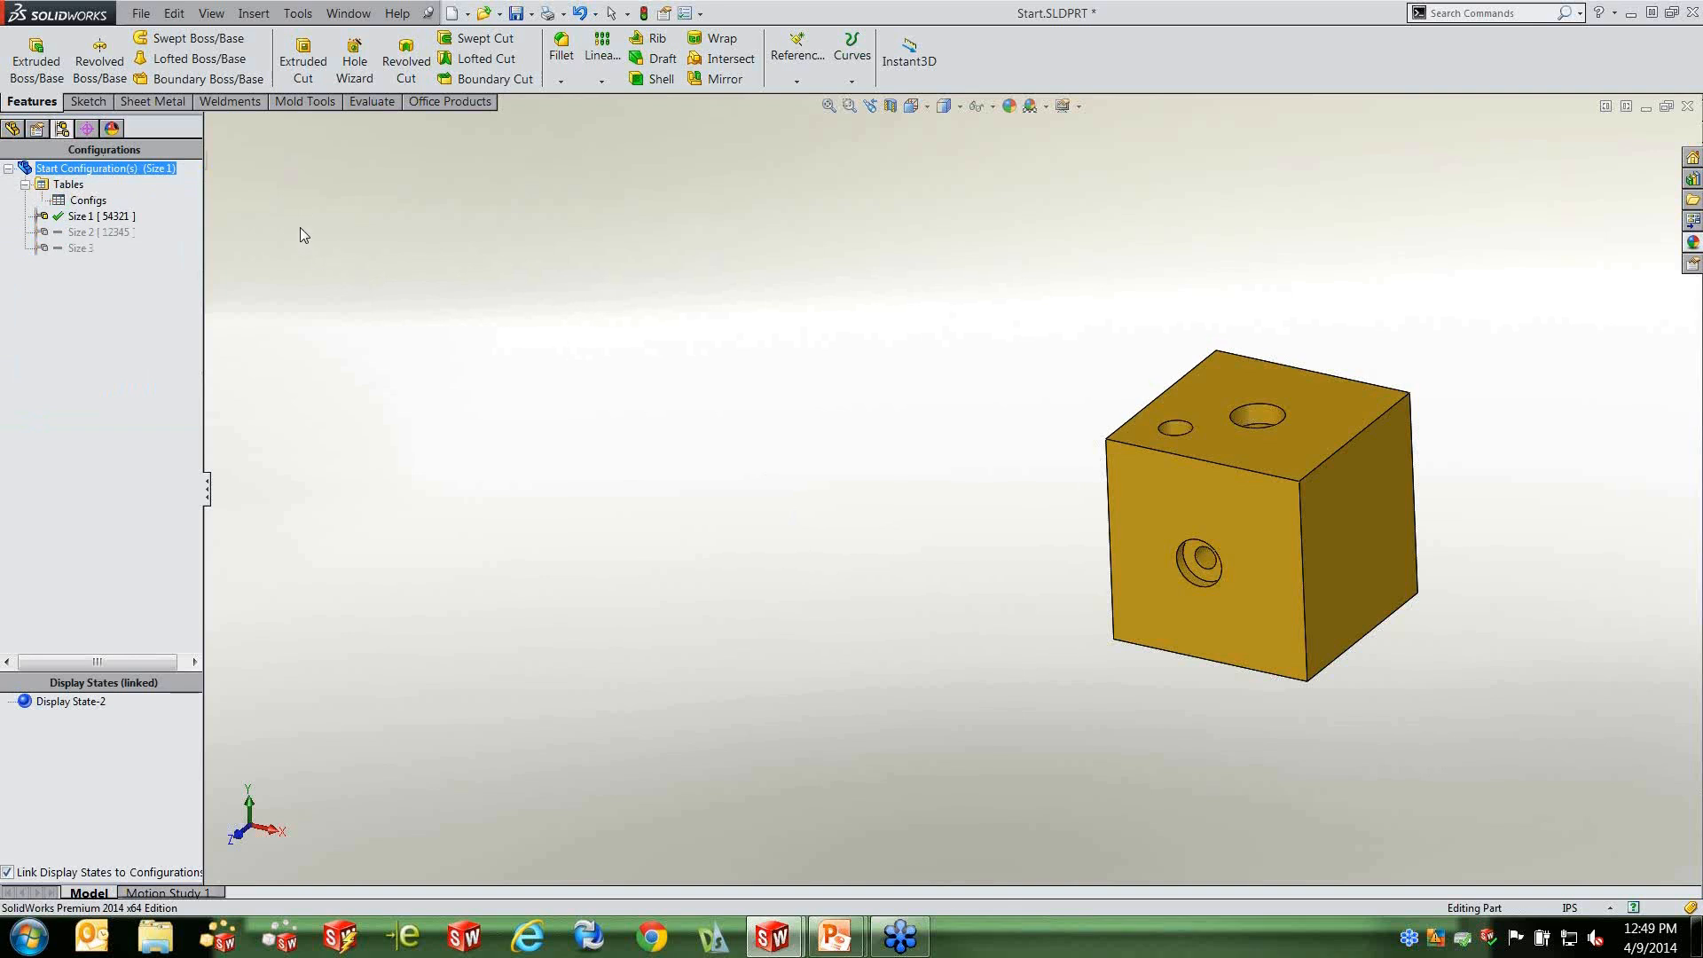
right_click(87, 202)
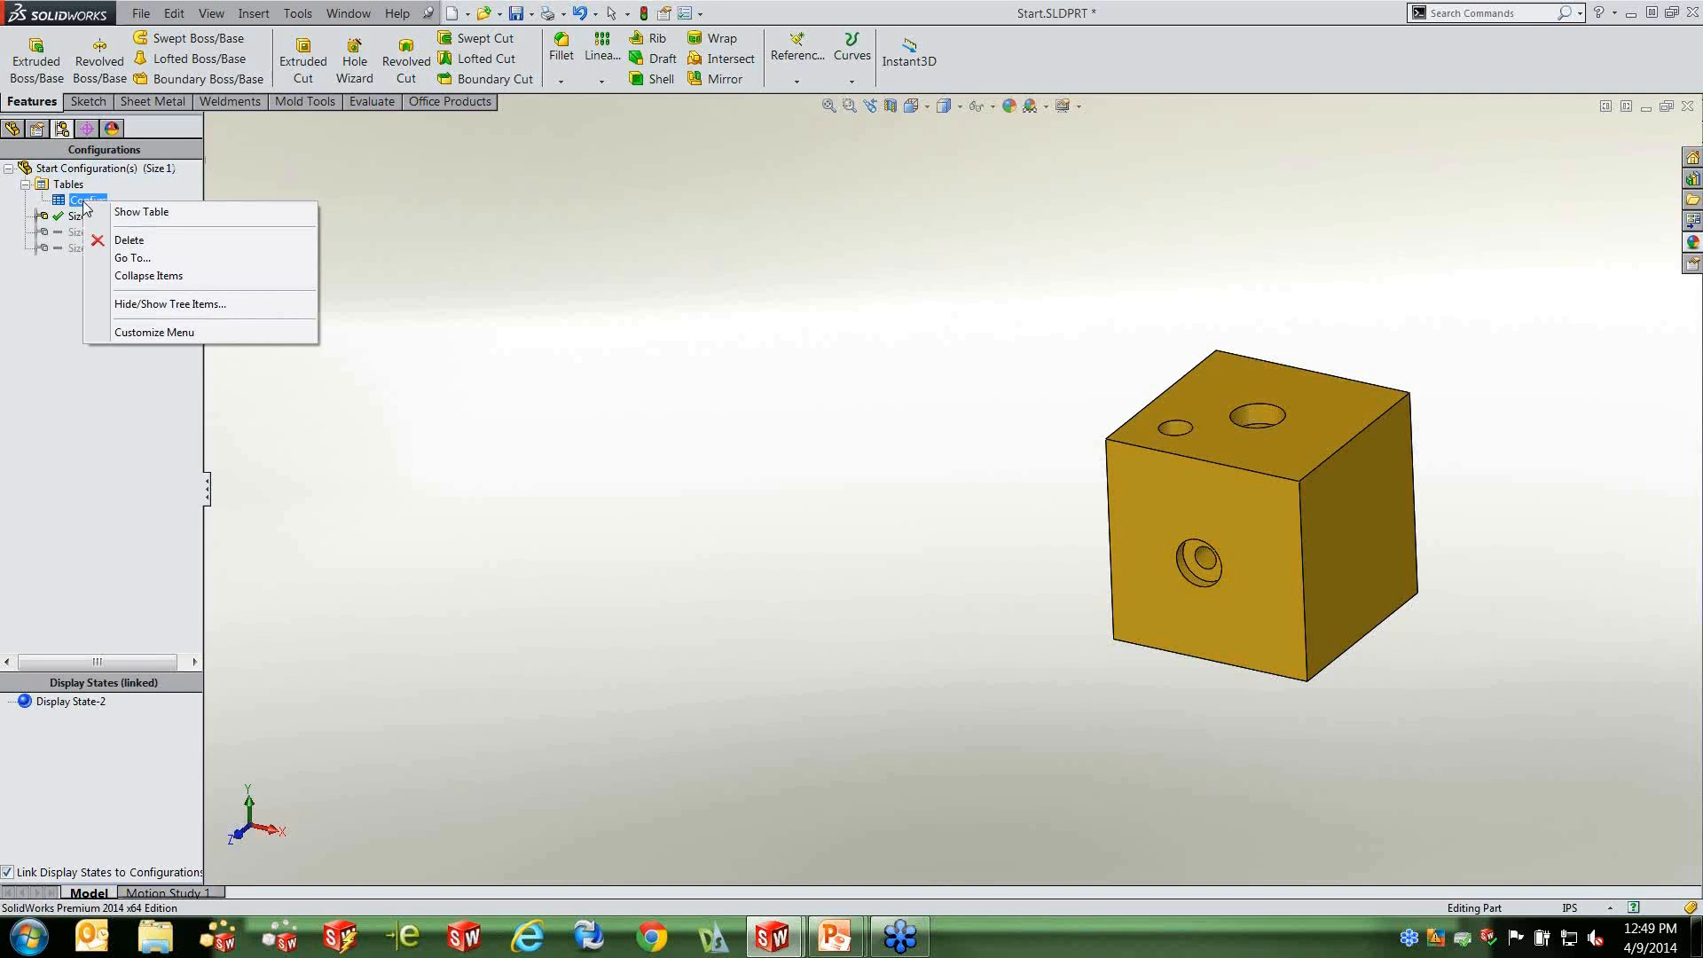
click(140, 212)
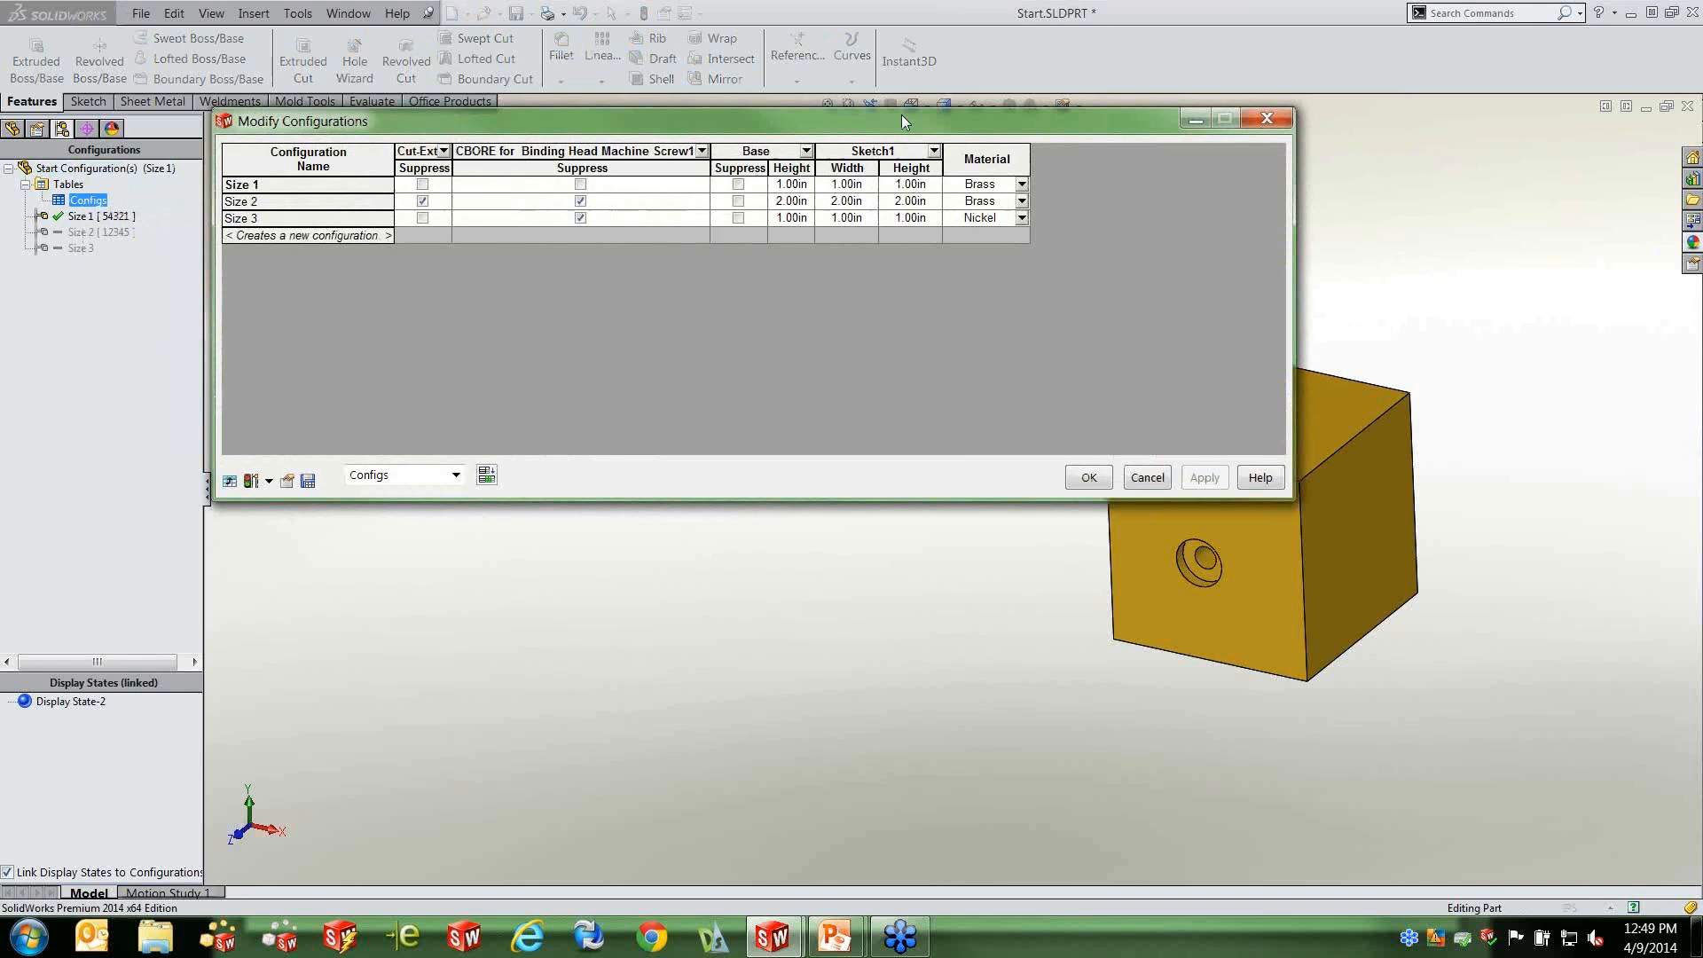
Add a configuration named Size 4 with both Cut-Extrude1 and the CBORE for Binding Head Machine Screw1 suppressed.
click(305, 235)
text(Siz)
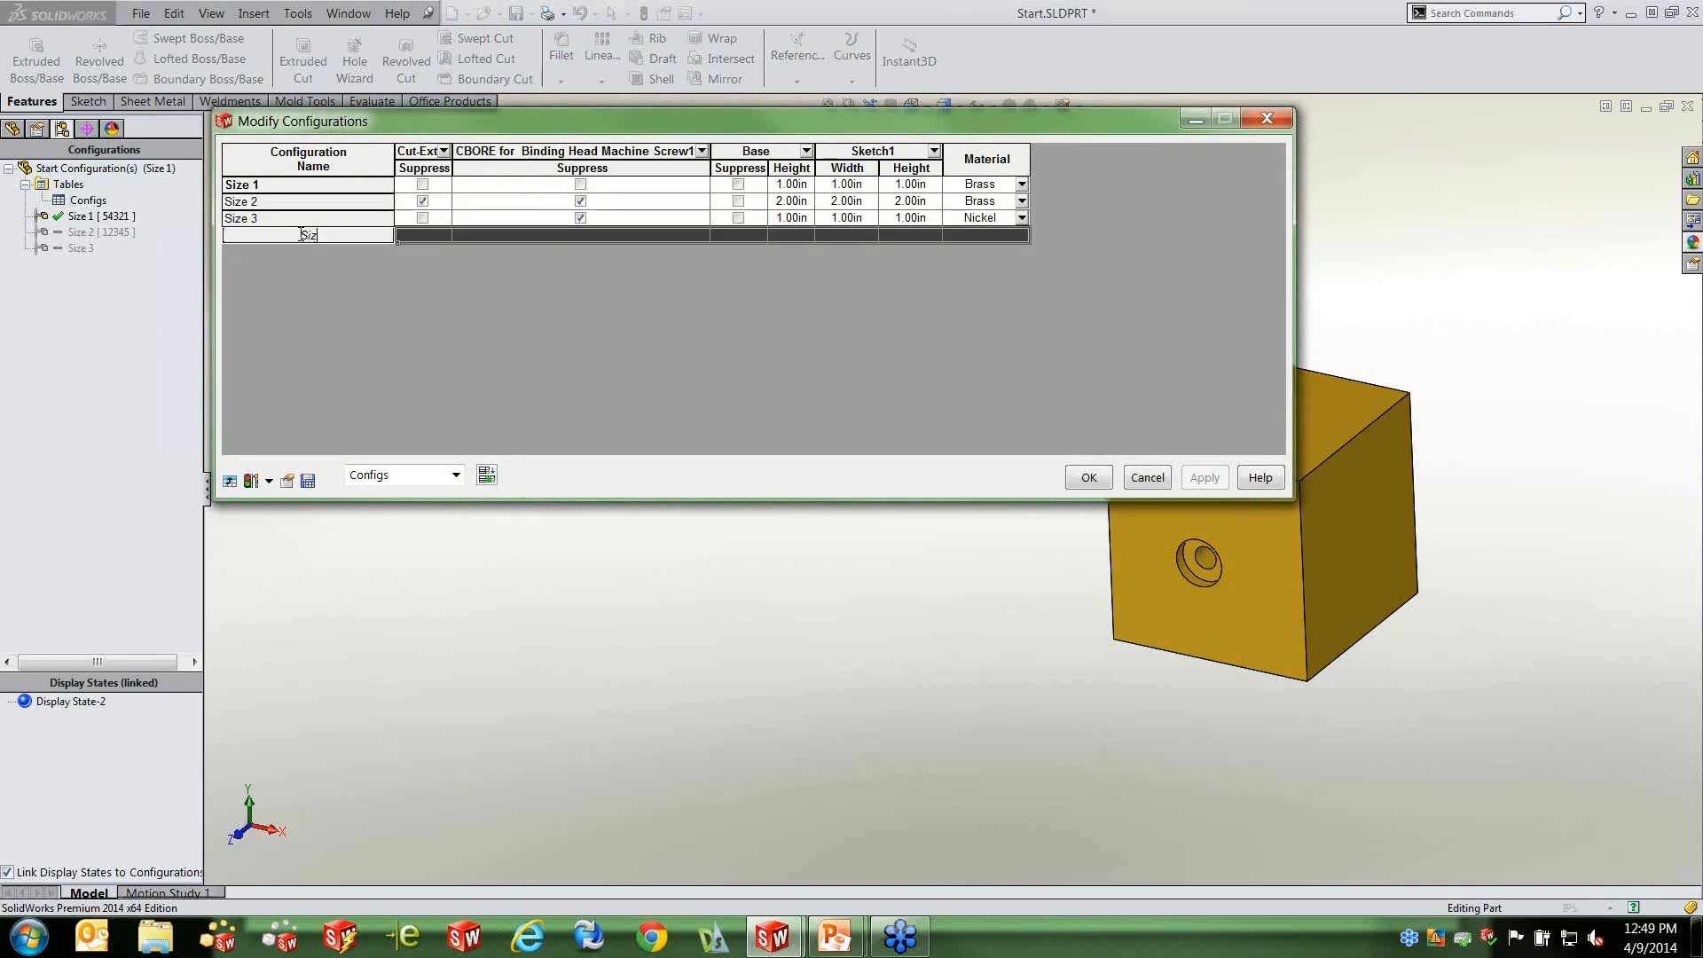
text(e 4)
click(519, 291)
click(460, 231)
click(423, 234)
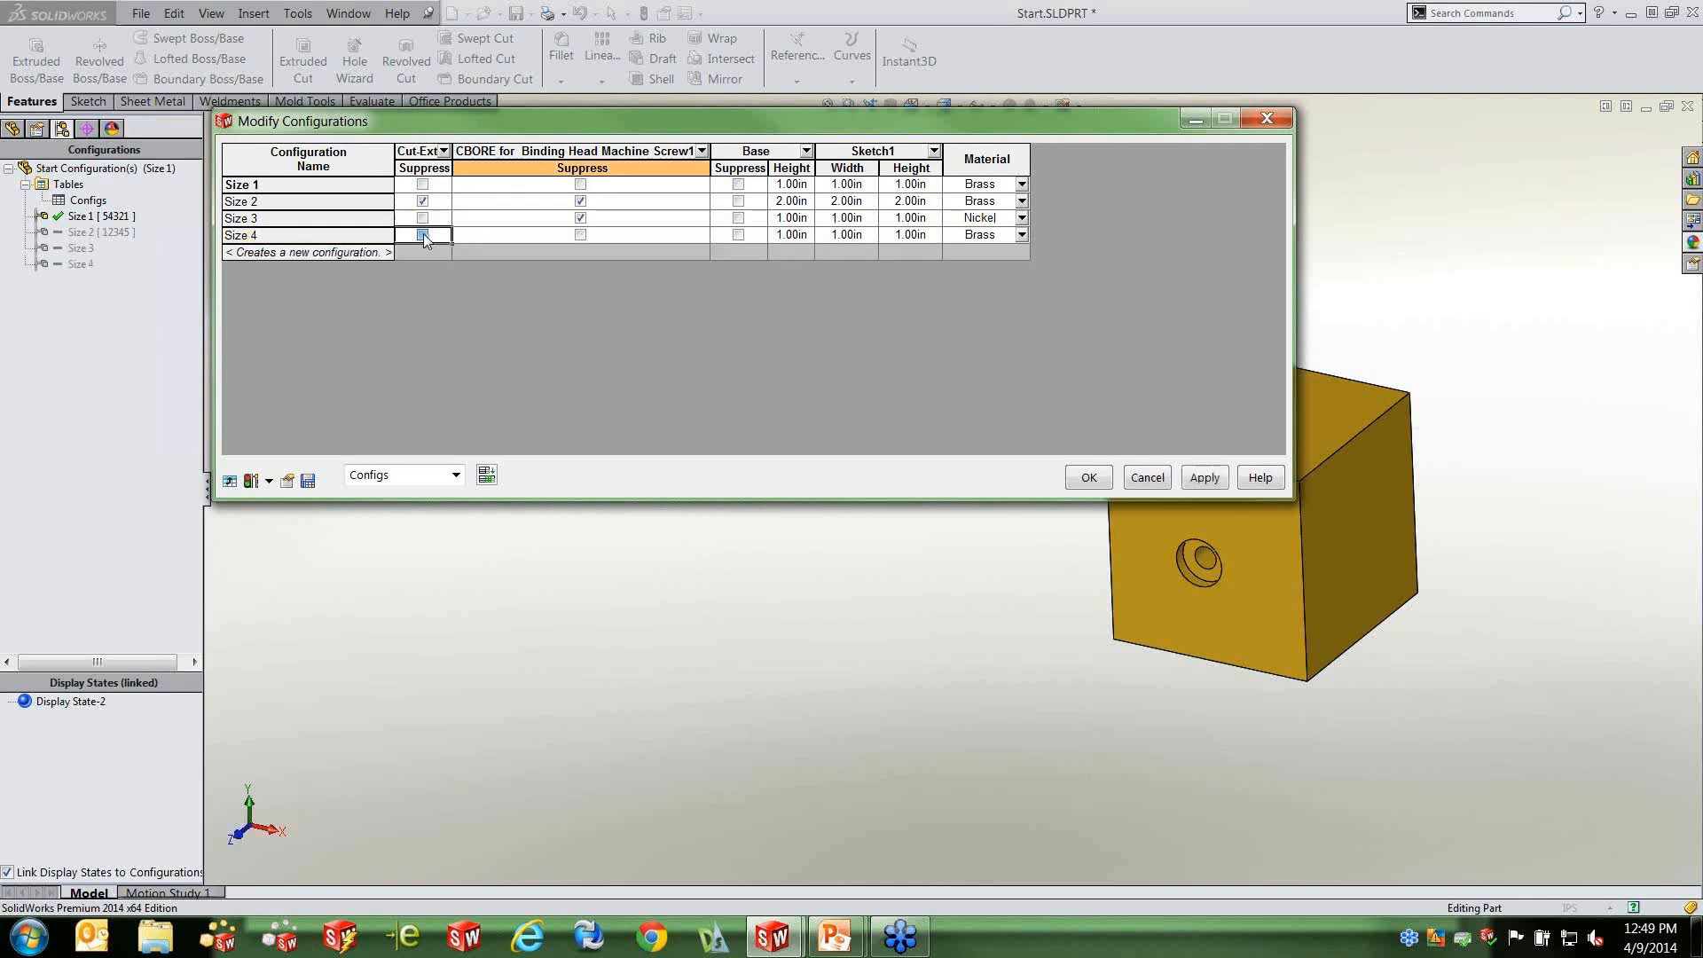
click(581, 237)
Set Size 4's Base Height and its Sketch1 Width and Height to 3 in, apply the changes and close the table.
click(785, 235)
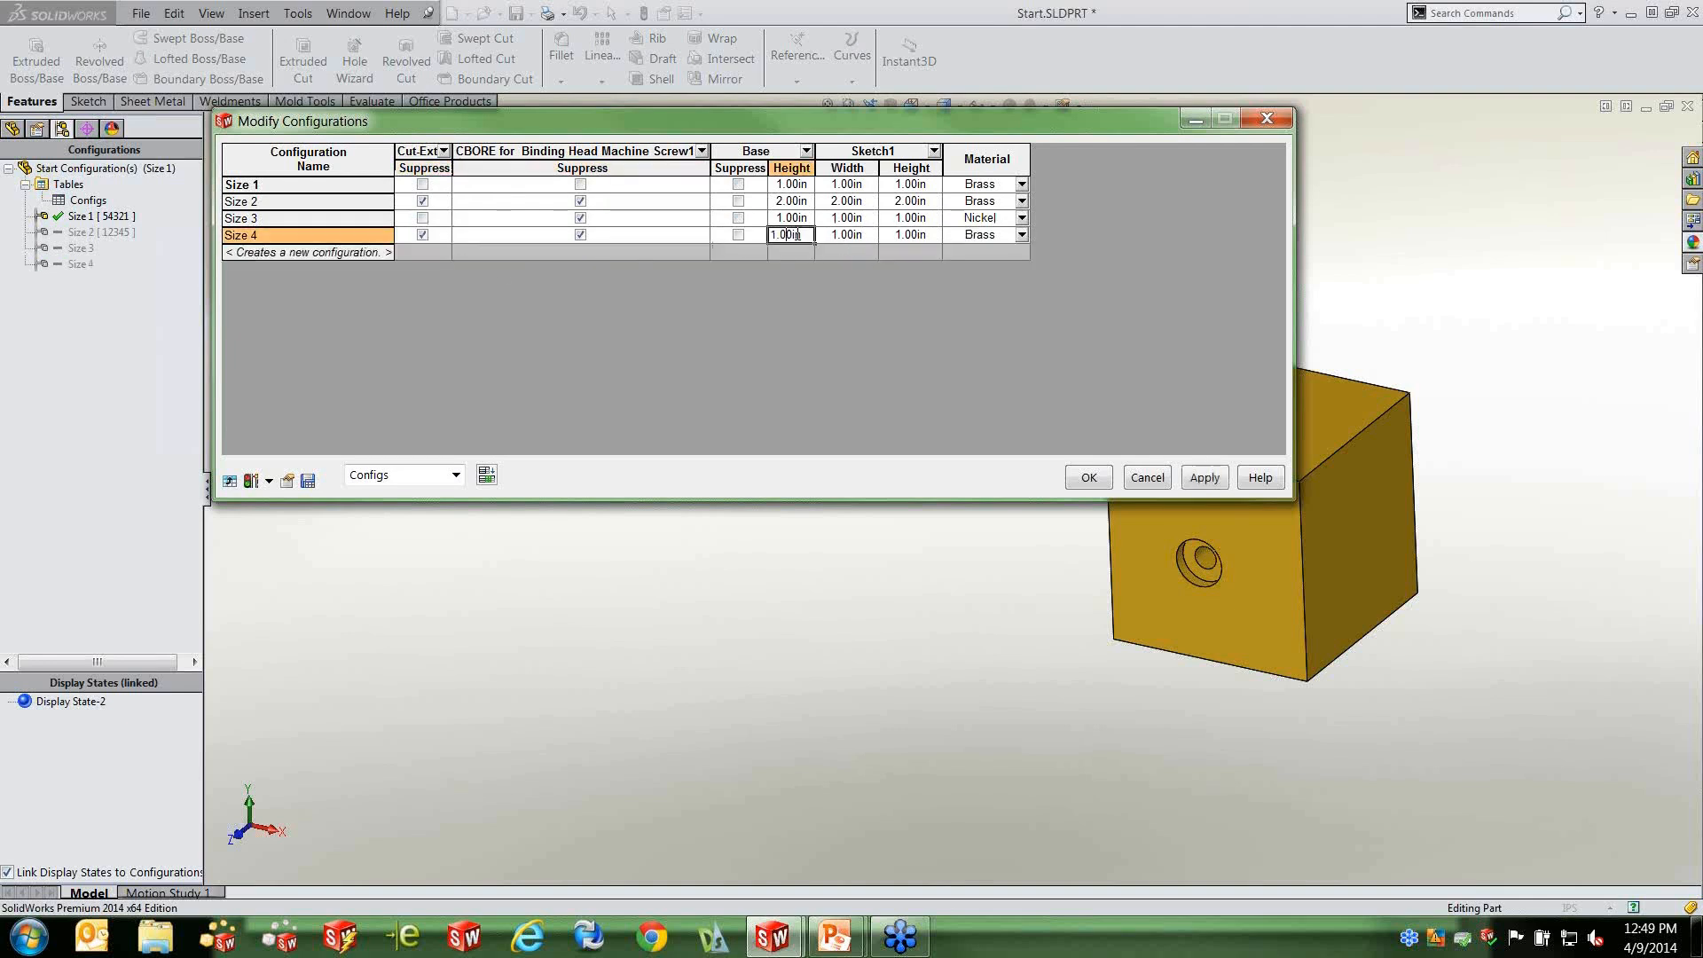
text(3)
click(839, 235)
text(3)
click(905, 236)
text(3)
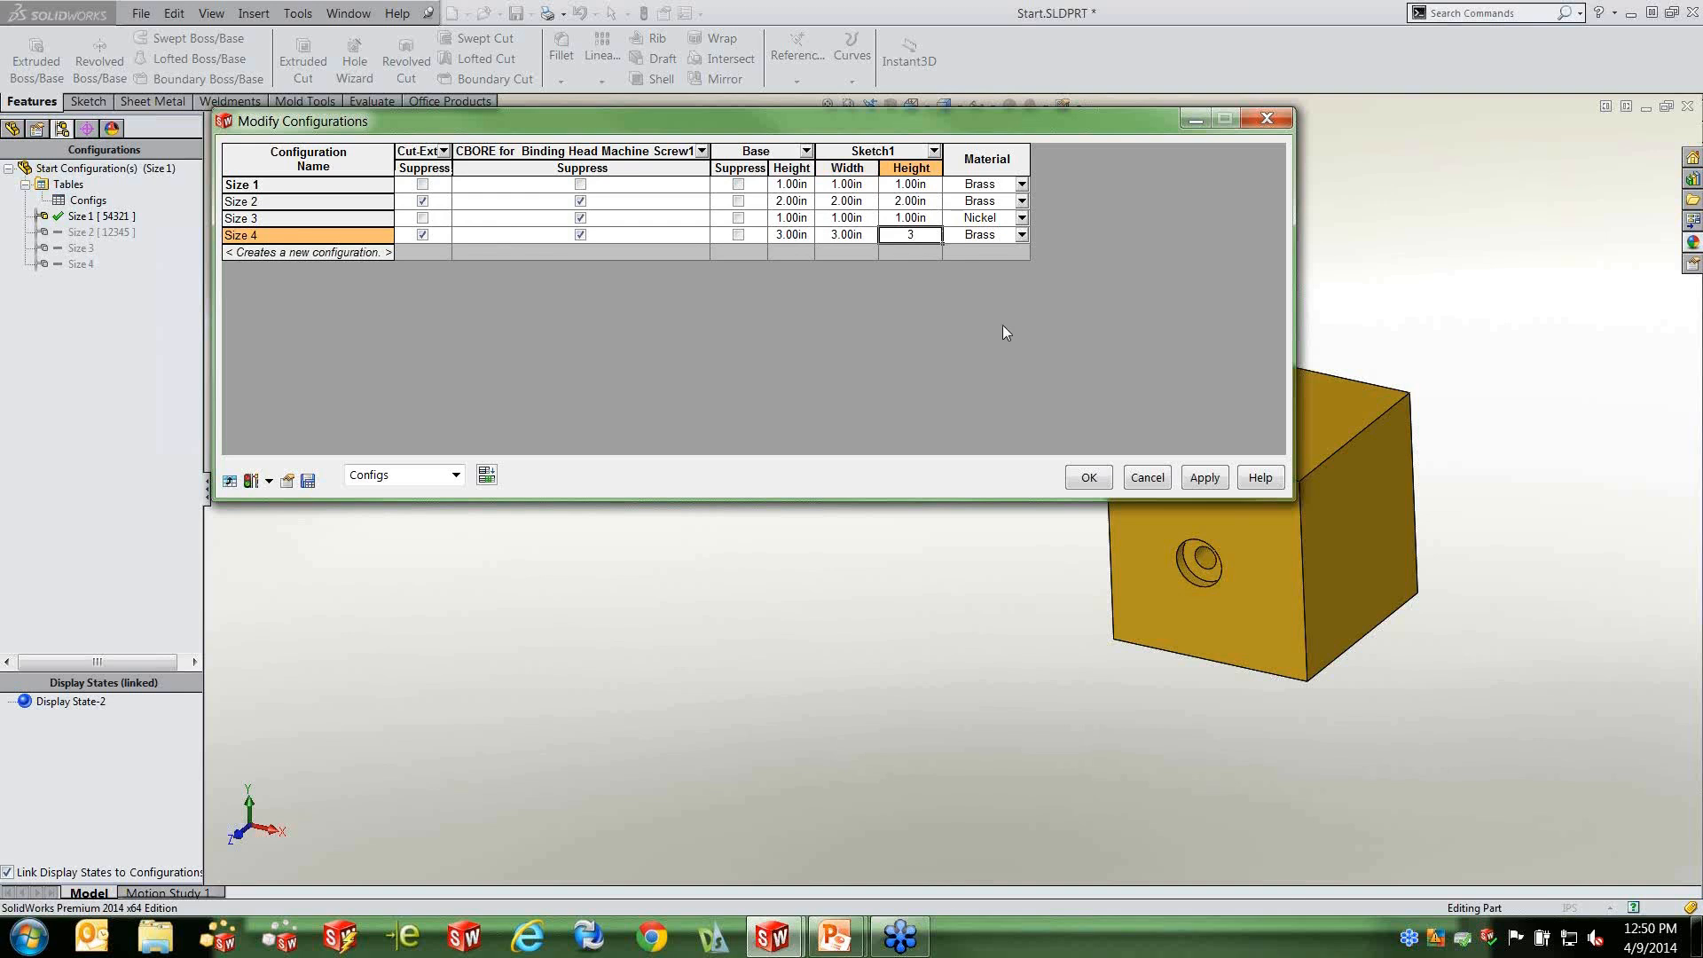
click(1207, 479)
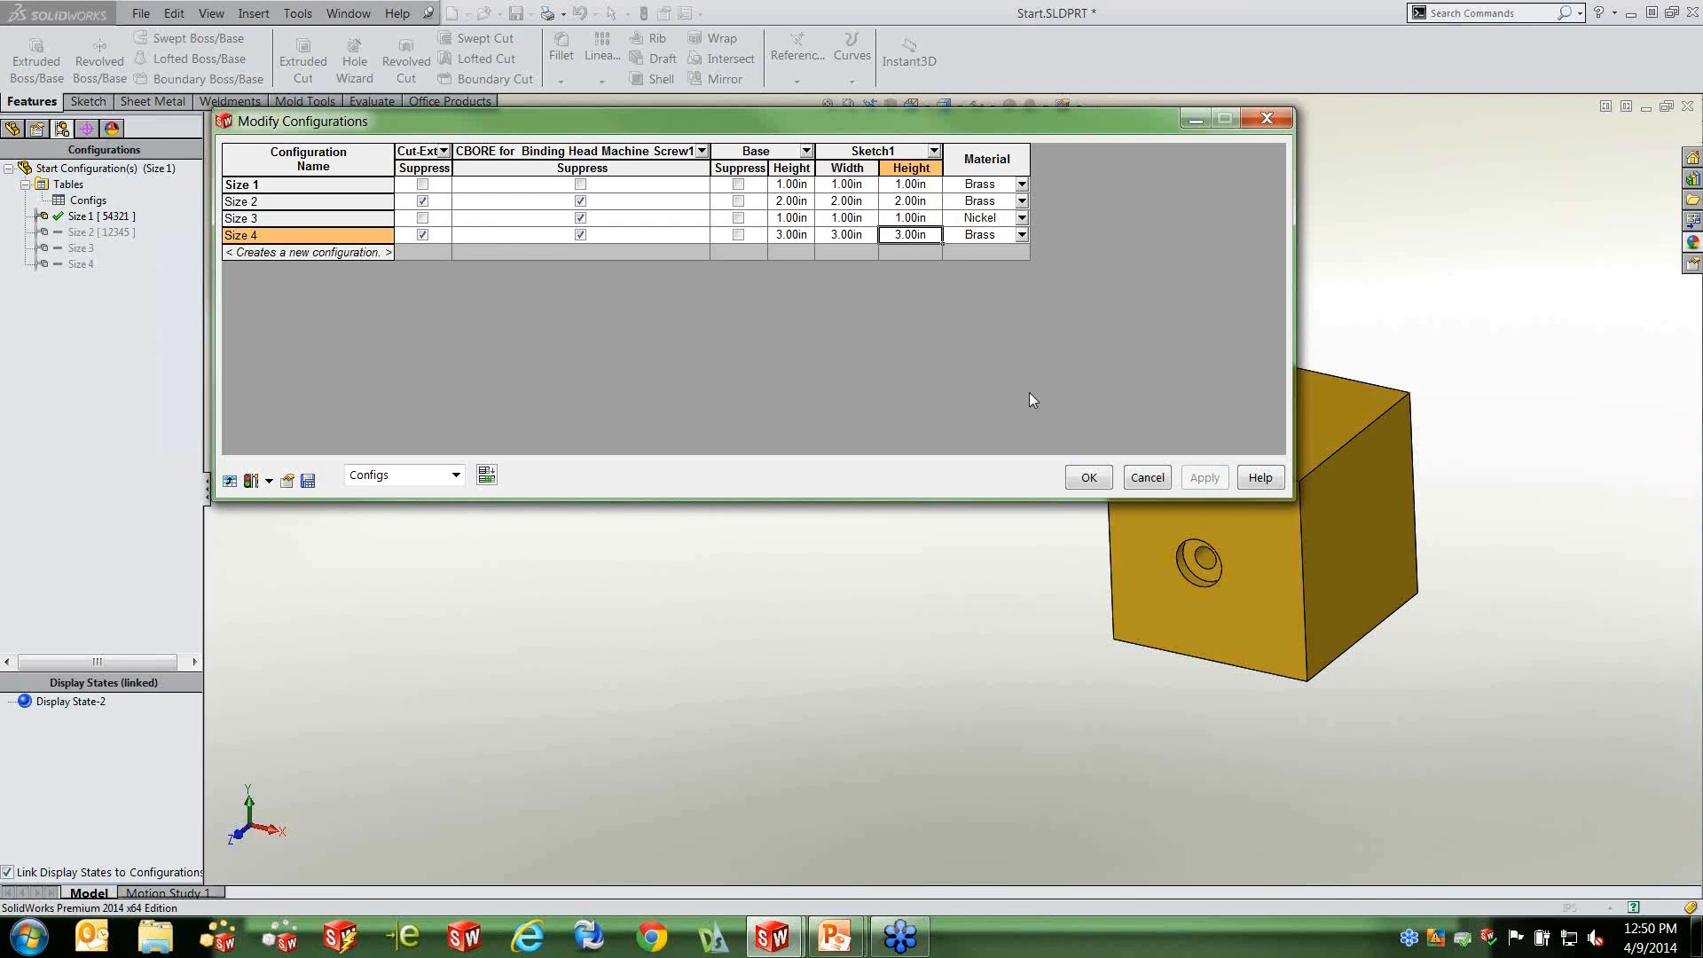
click(1105, 487)
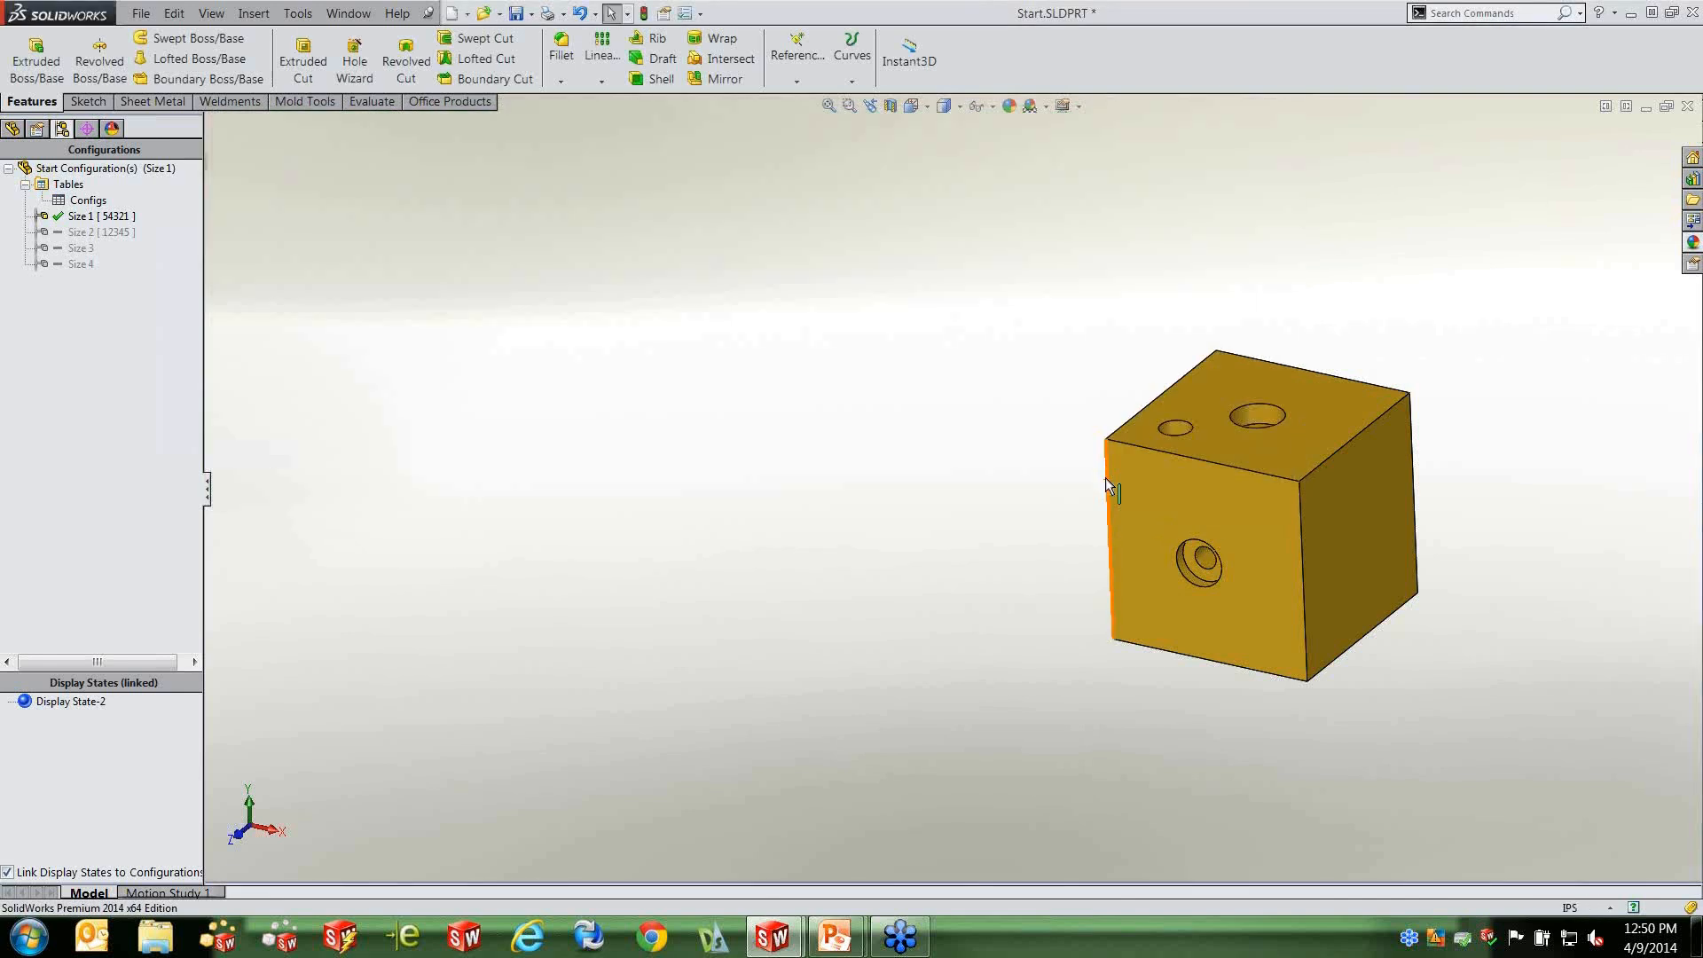
Display the block's dimensions on the model and activate the Size 2 configuration.
double_click(1189, 497)
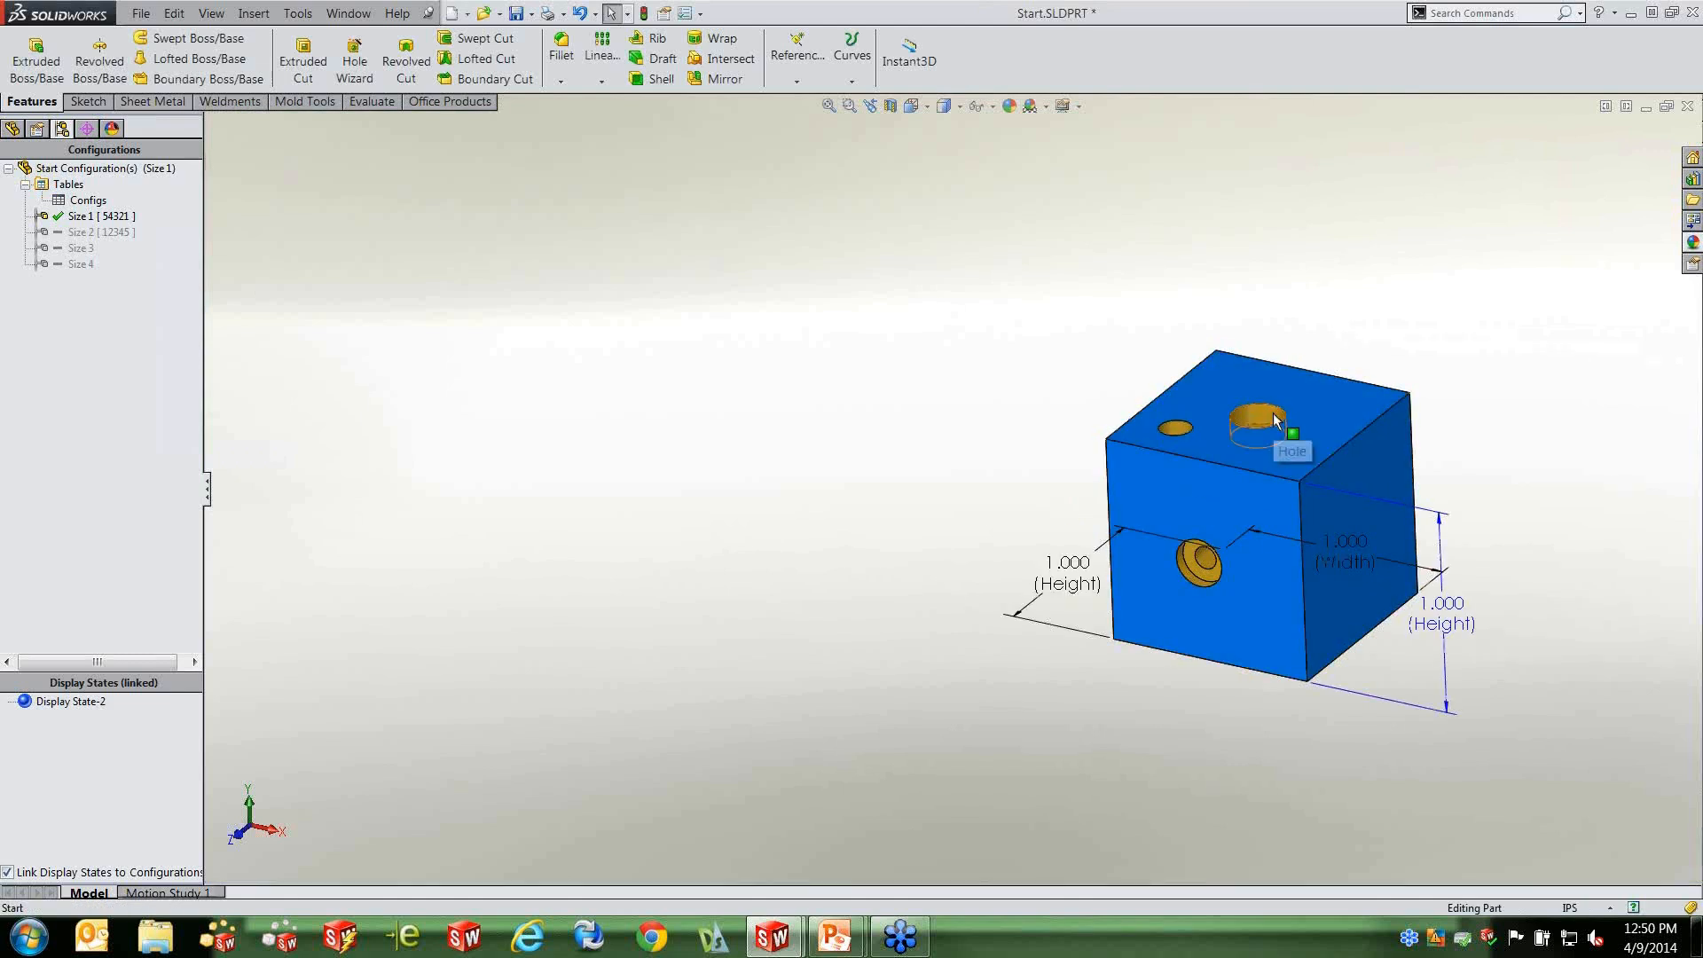
click(80, 233)
double_click(81, 232)
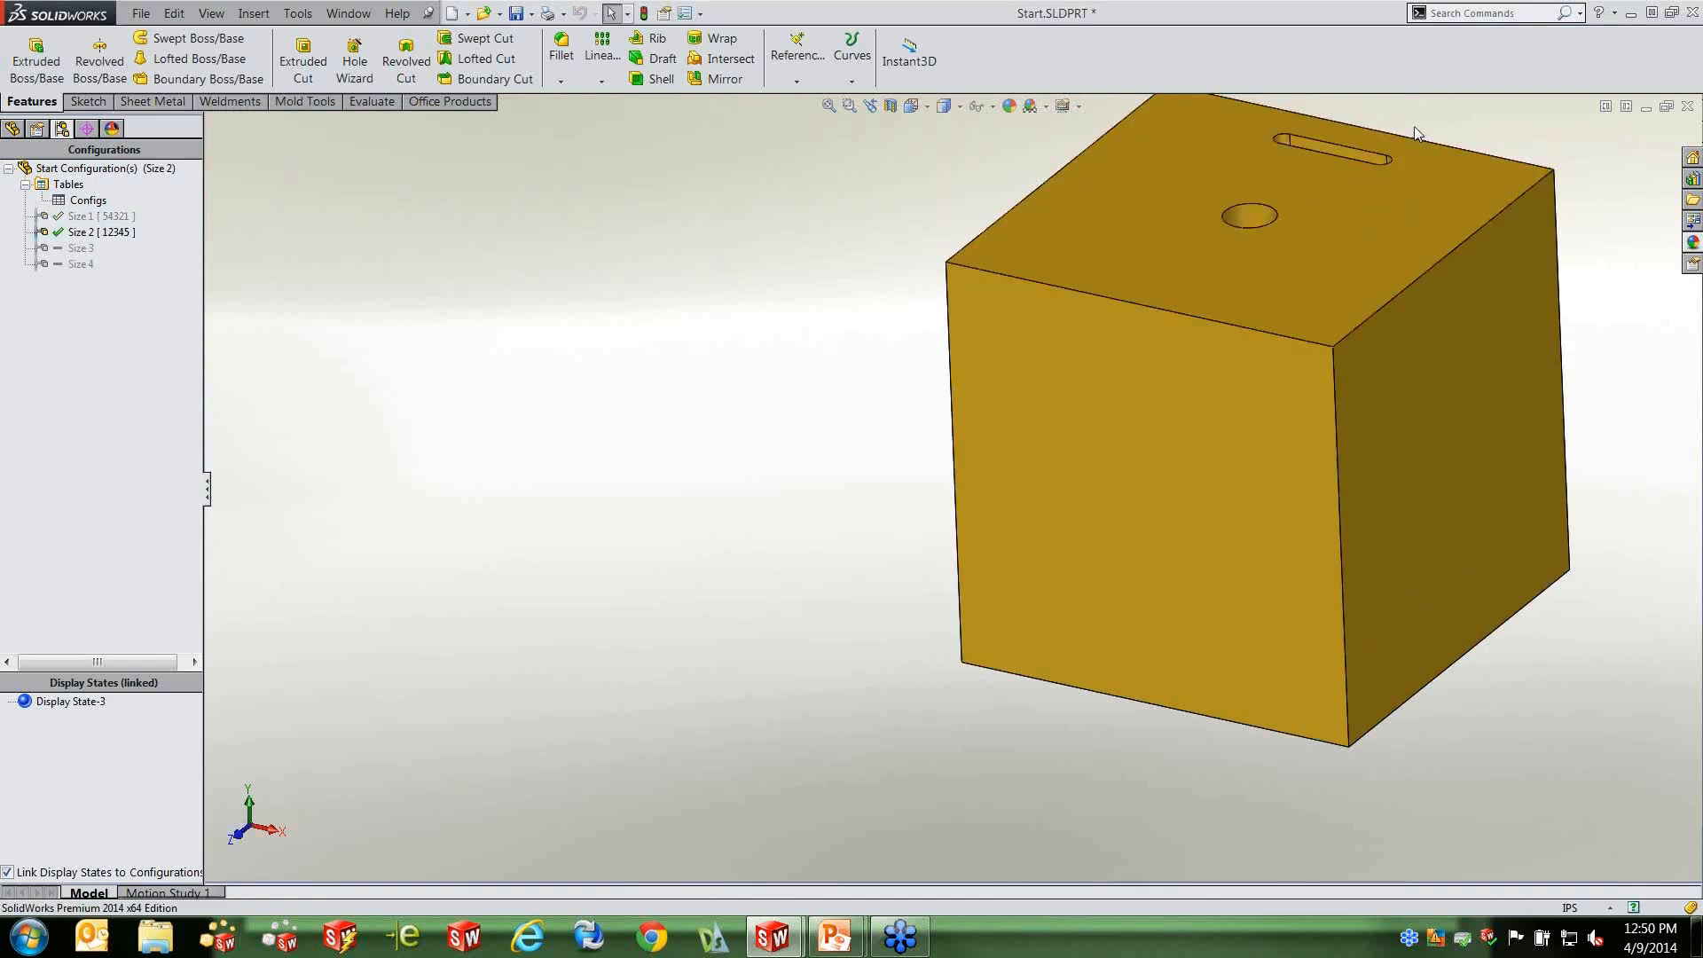
Configure the slot's D1 dimension in a Modify Configurations table and add the Sketch3 dimensions D2 and D3 to it.
scroll(1391, 173, up, 3)
scroll(1238, 271, down, 5)
double_click(959, 416)
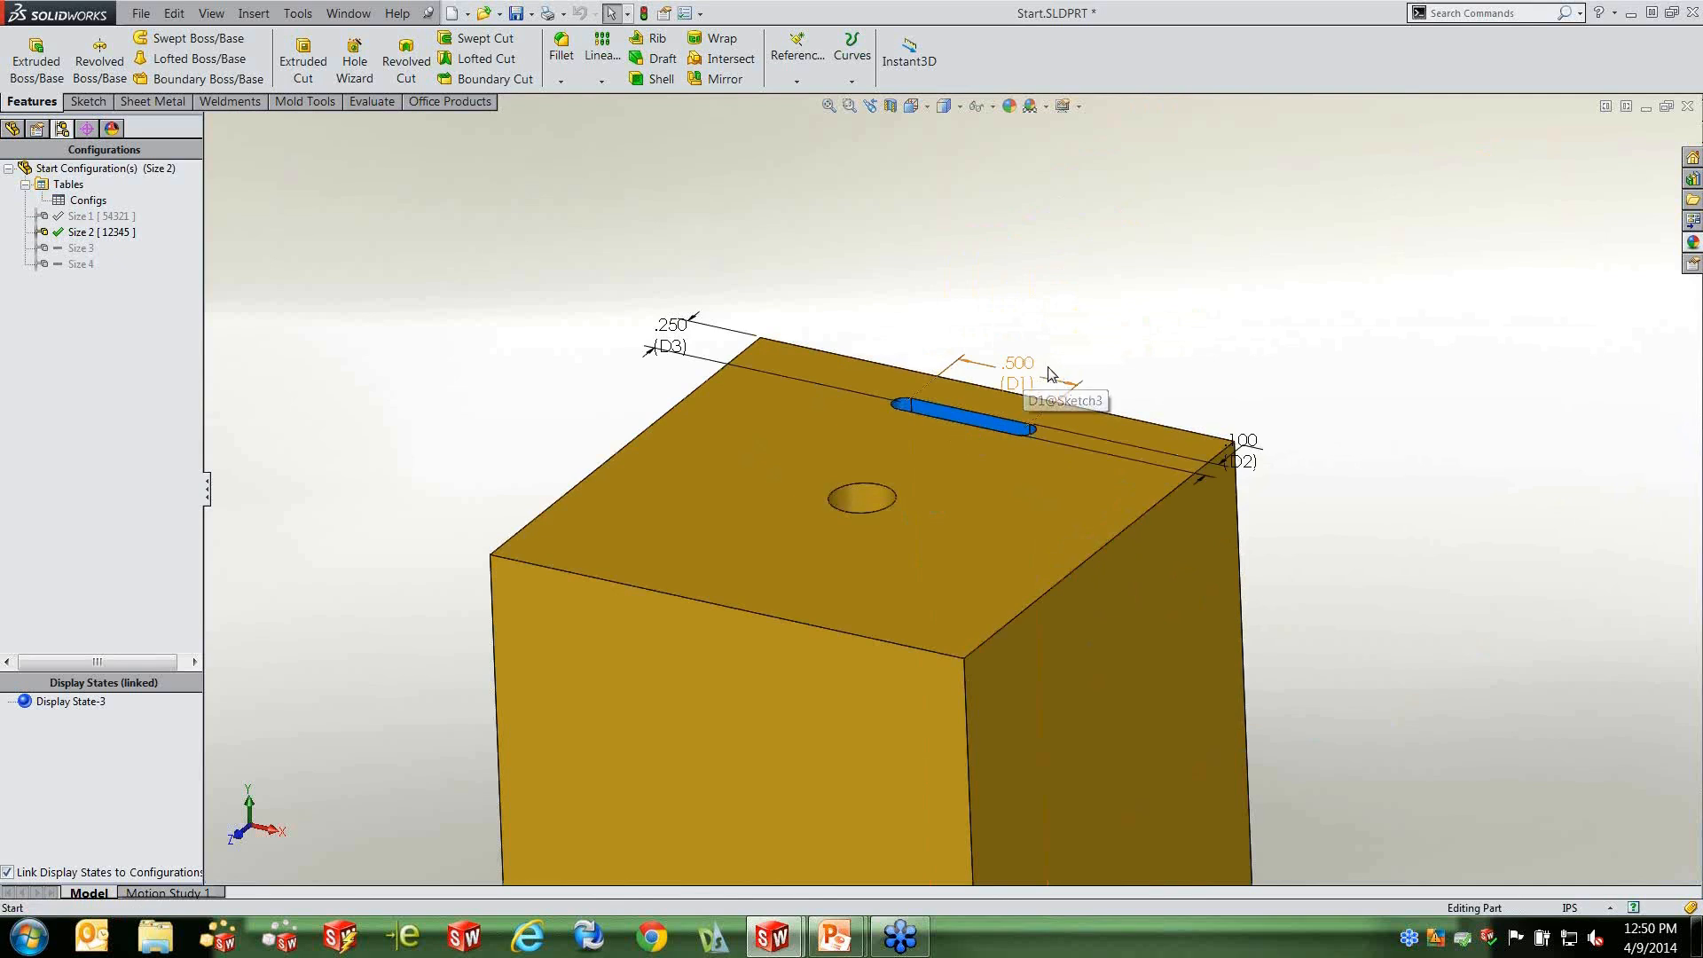
right_click(1025, 363)
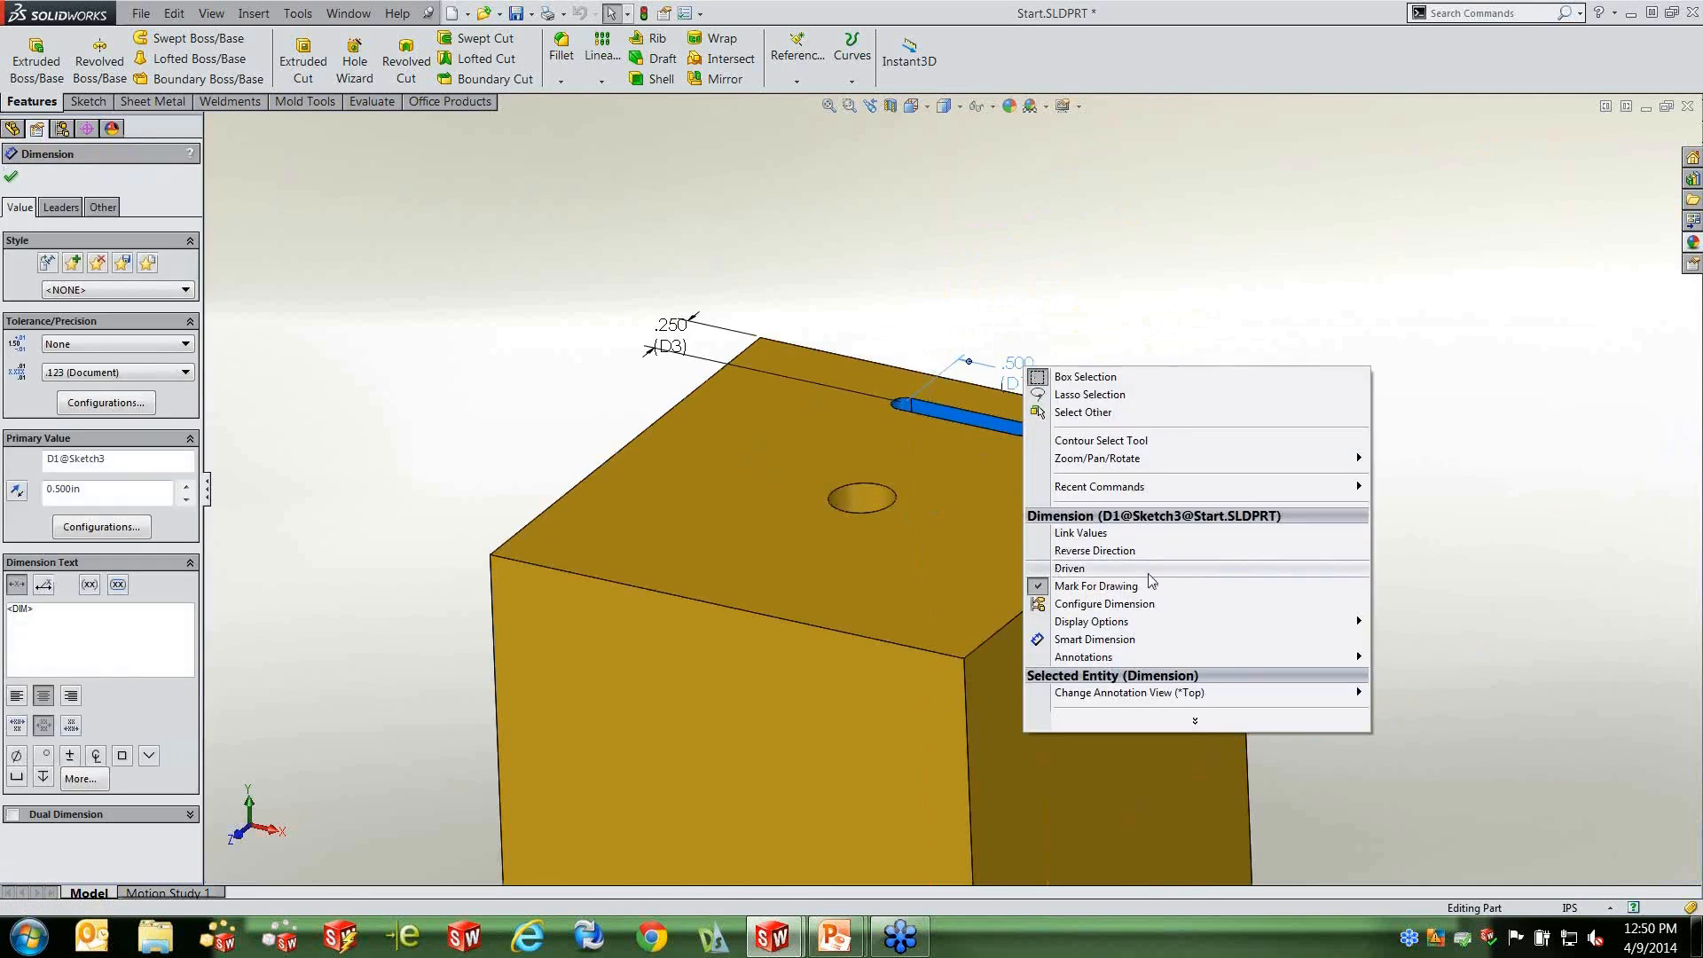
click(1141, 603)
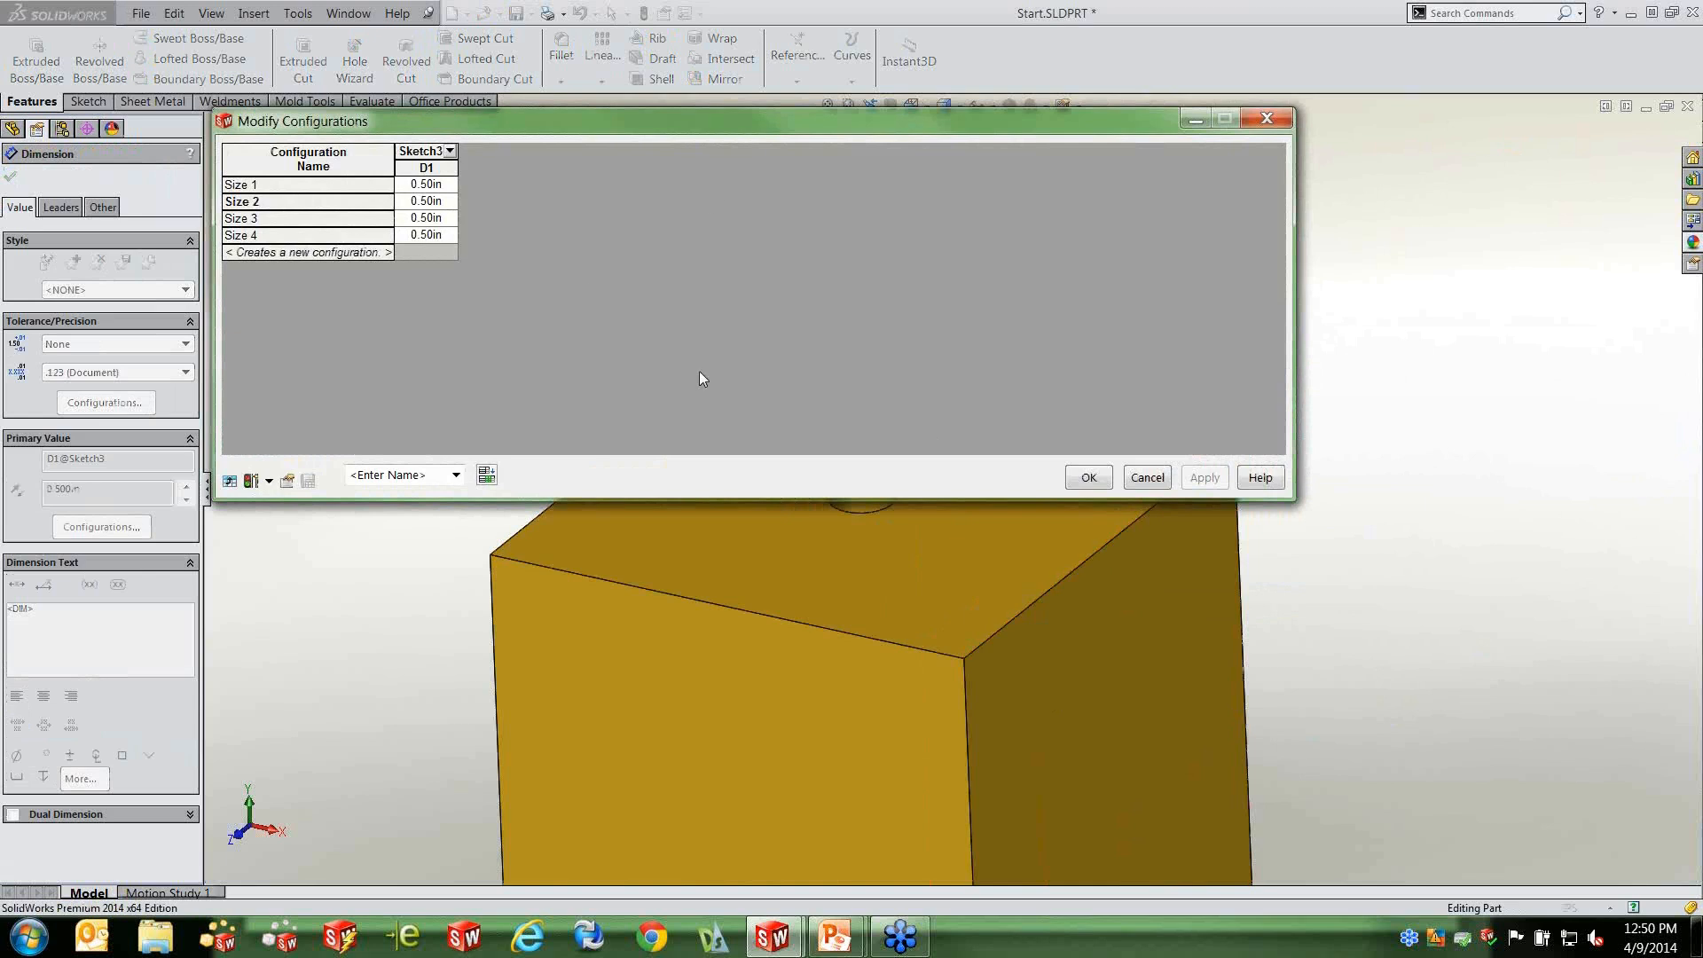
drag(938, 131, 786, 528)
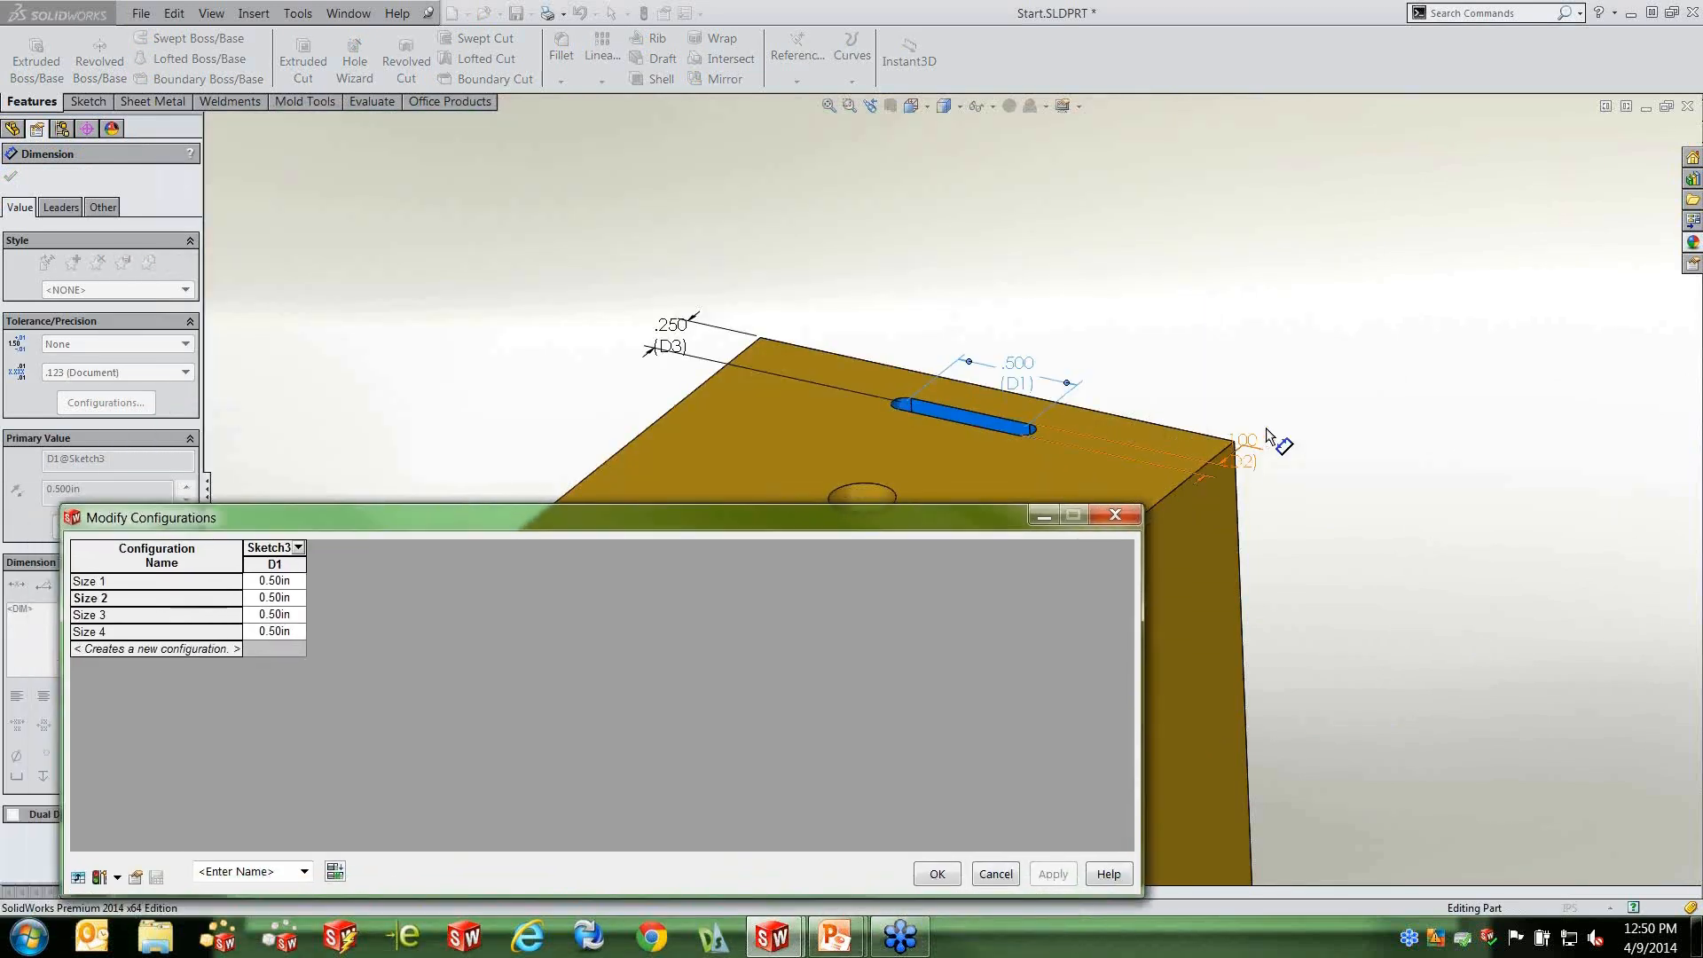
double_click(1253, 444)
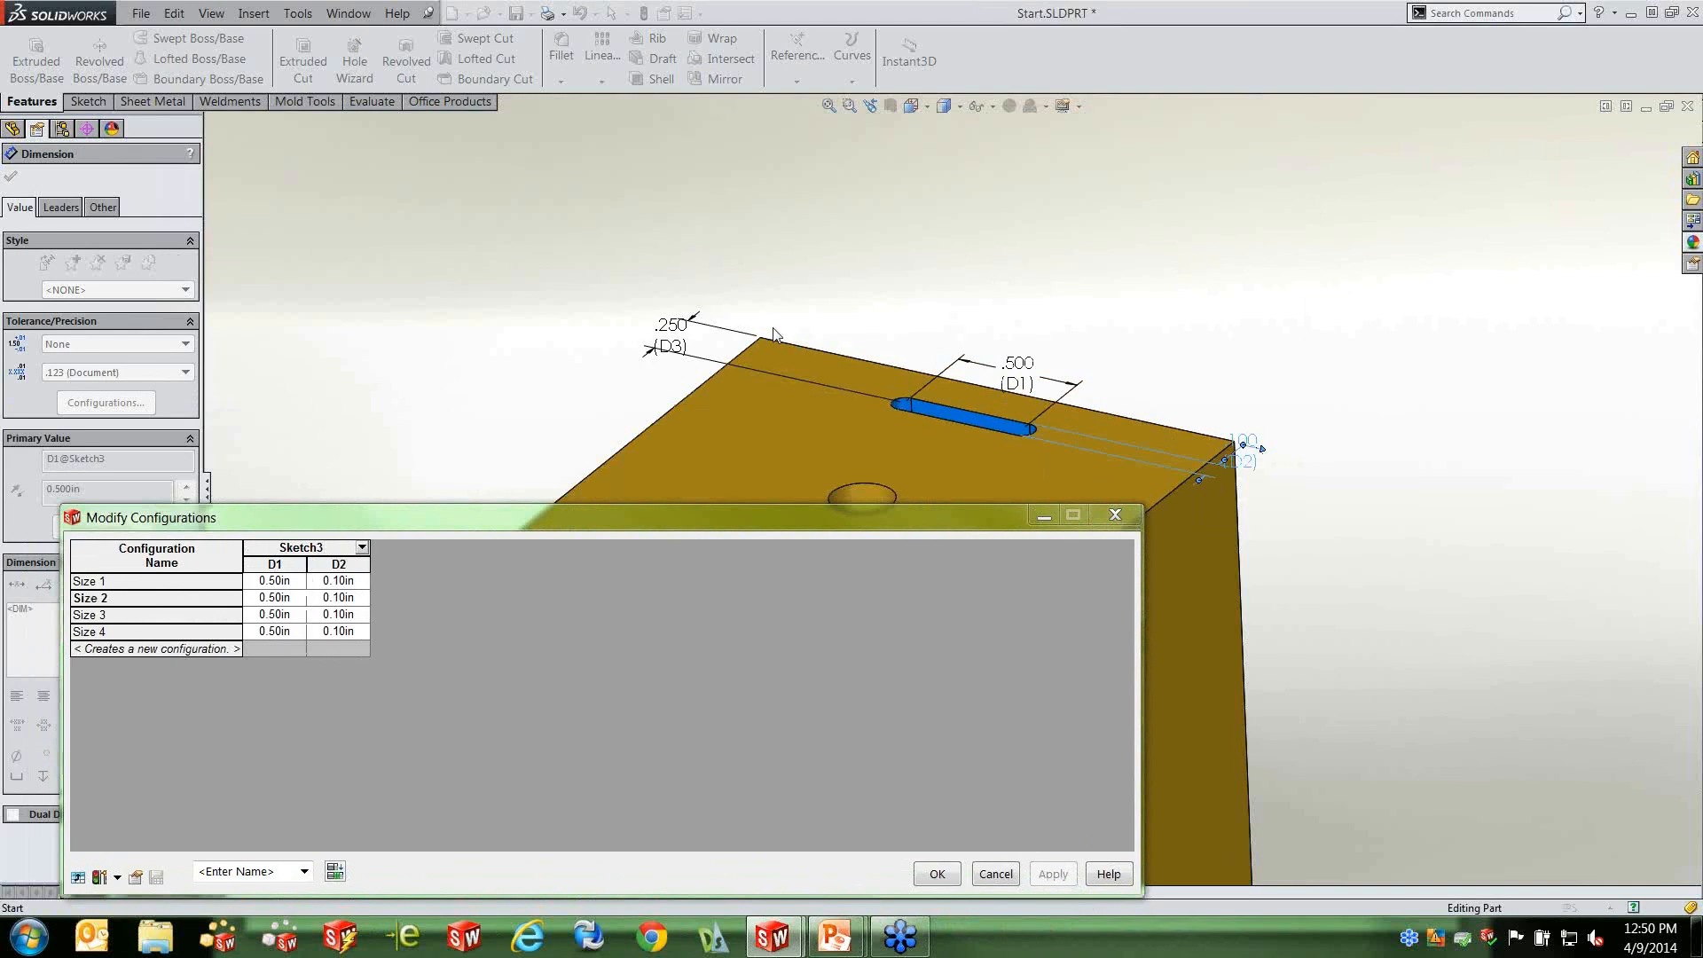
double_click(692, 331)
drag(701, 525, 1037, 291)
Save the slot dimension table under the name Slot Configure and close it.
click(538, 639)
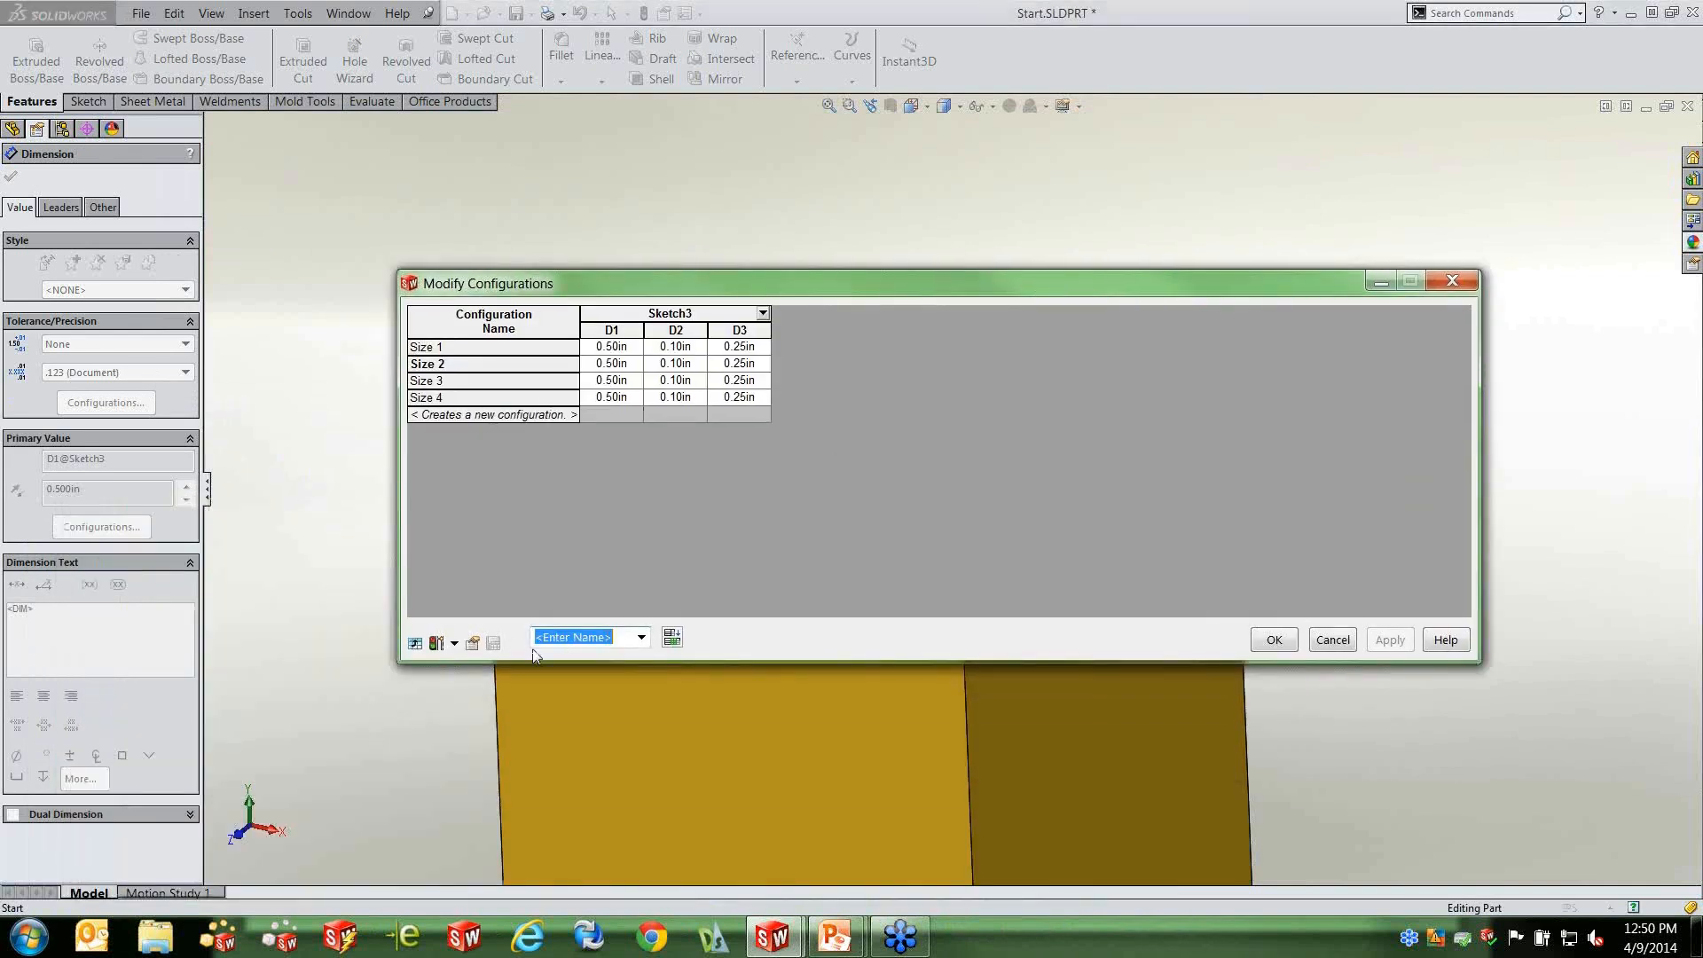
text(Slot Cc)
text(nfigure)
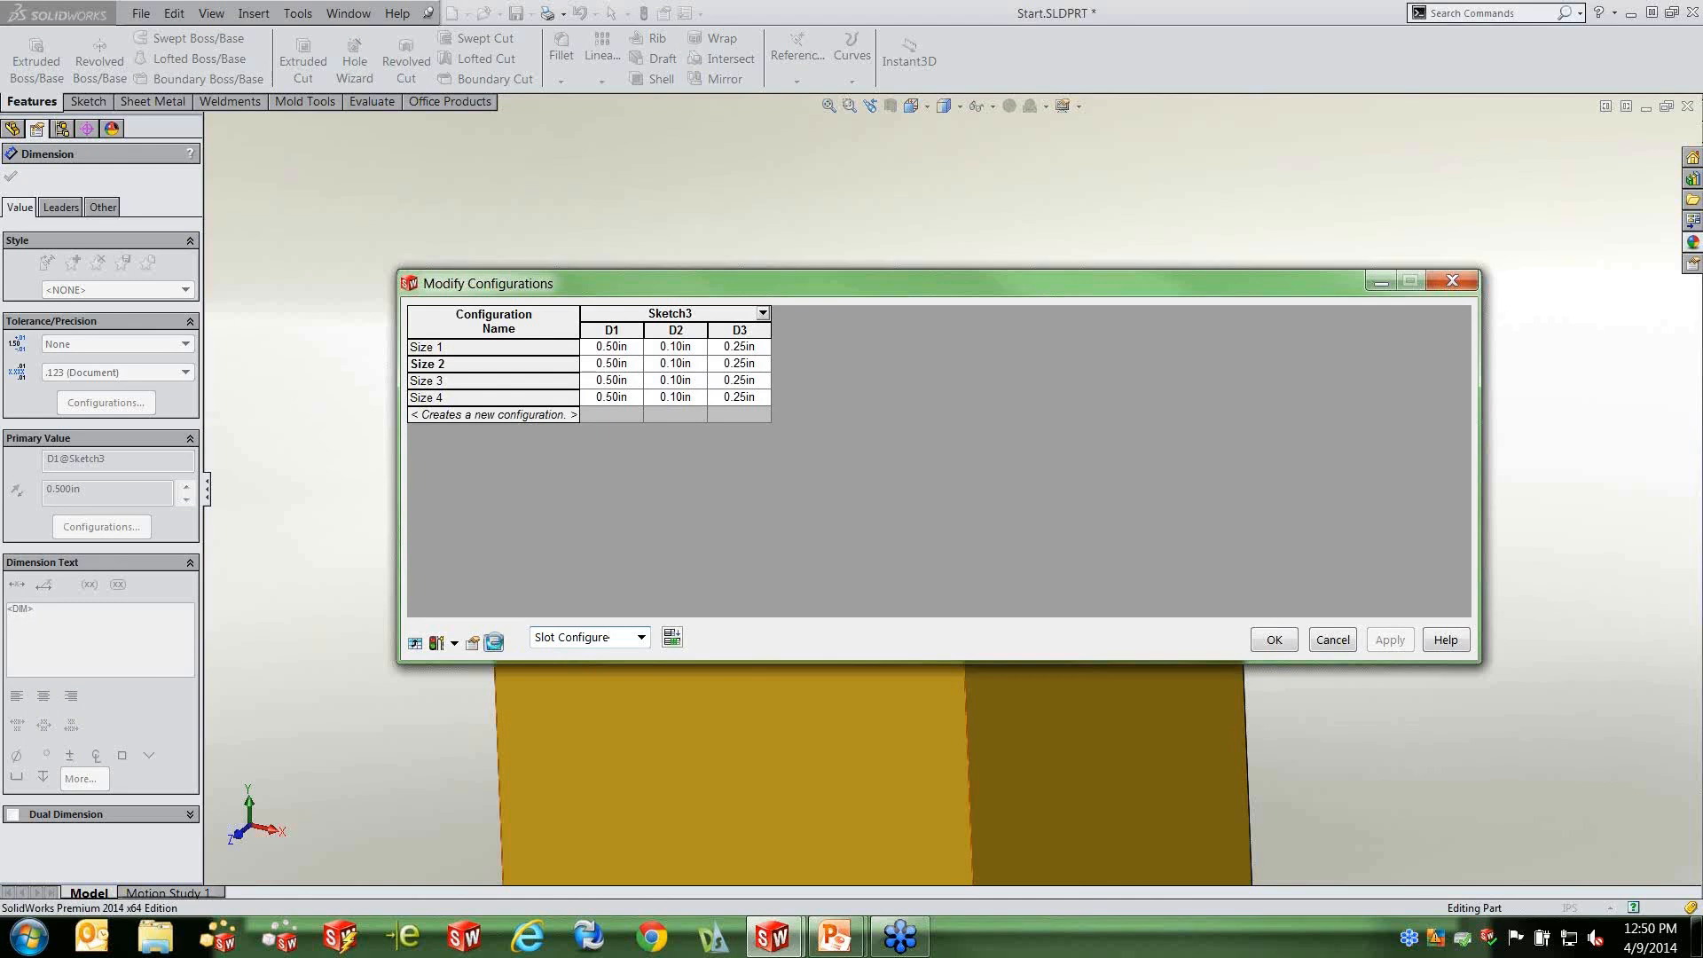
click(494, 644)
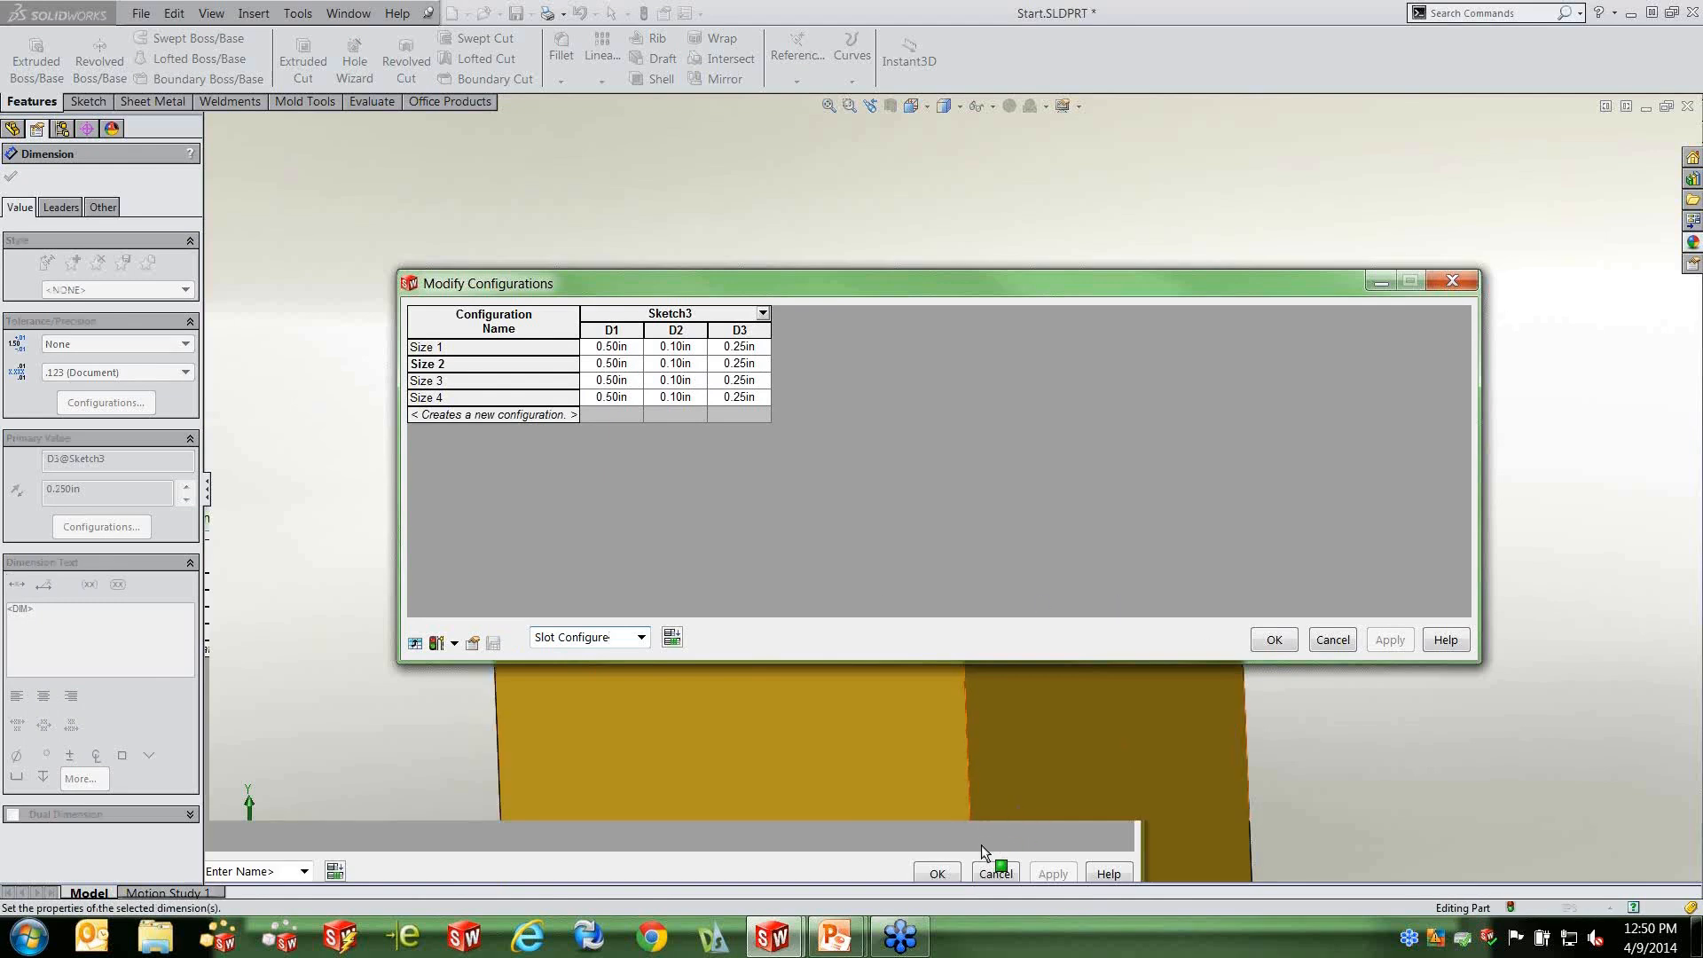
click(1274, 639)
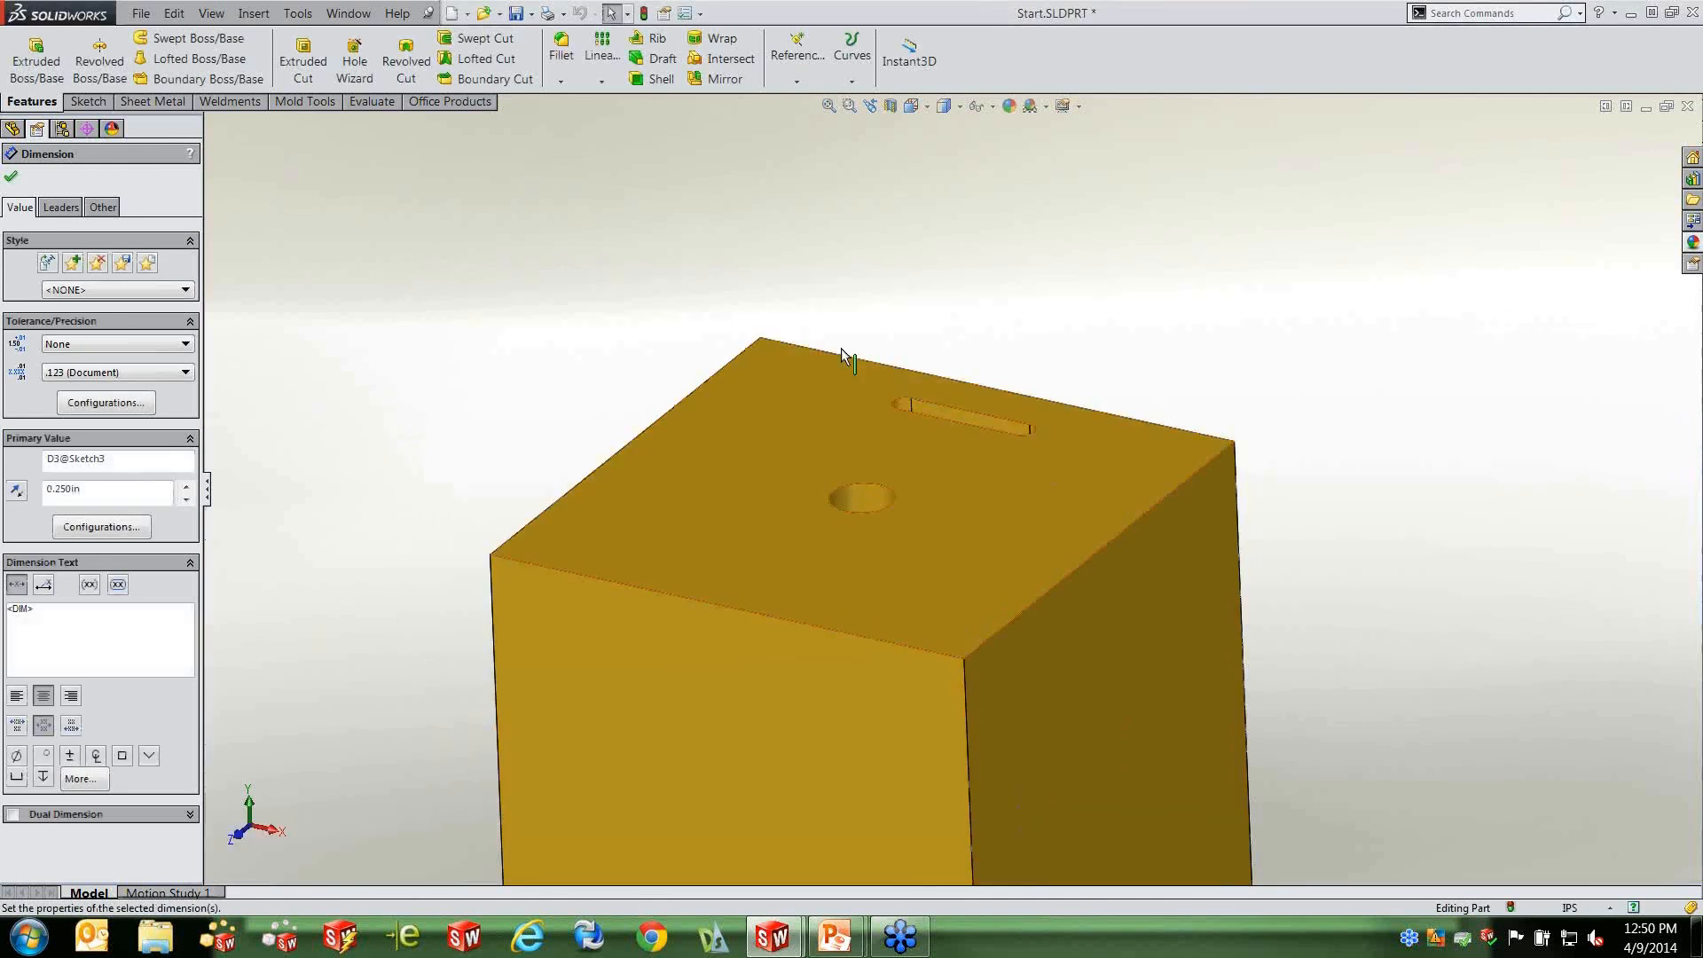
Review the saved tables in the part's list of configurations and reopen the Configs table.
click(61, 129)
click(102, 216)
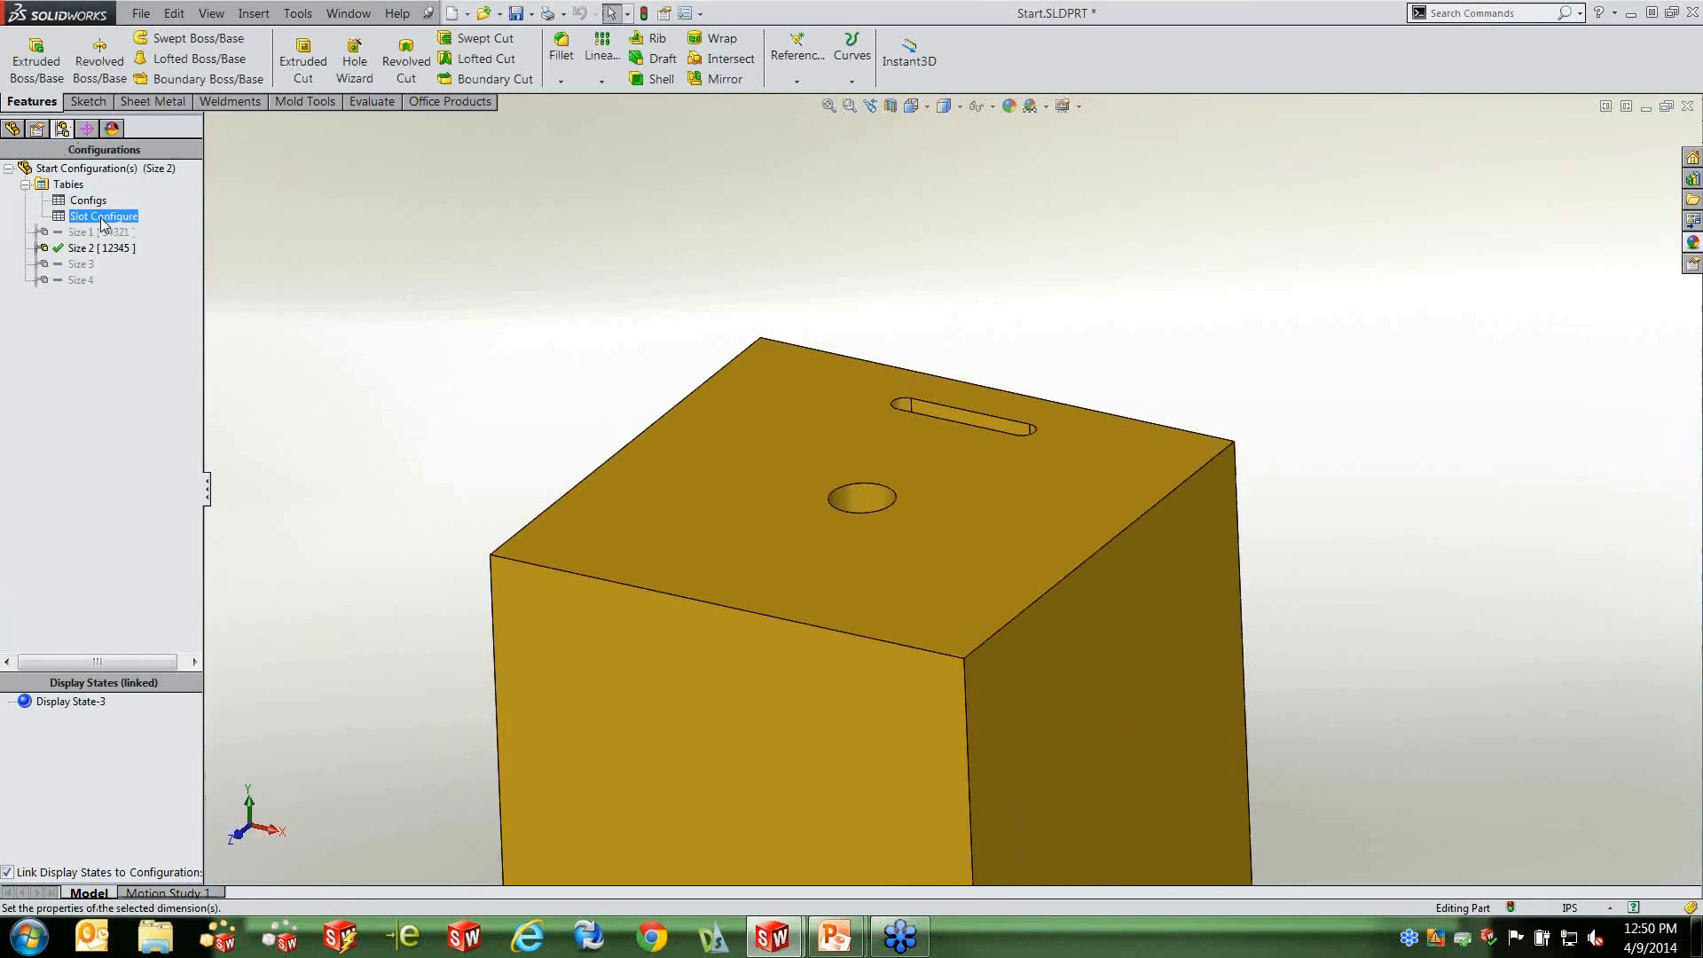
click(101, 232)
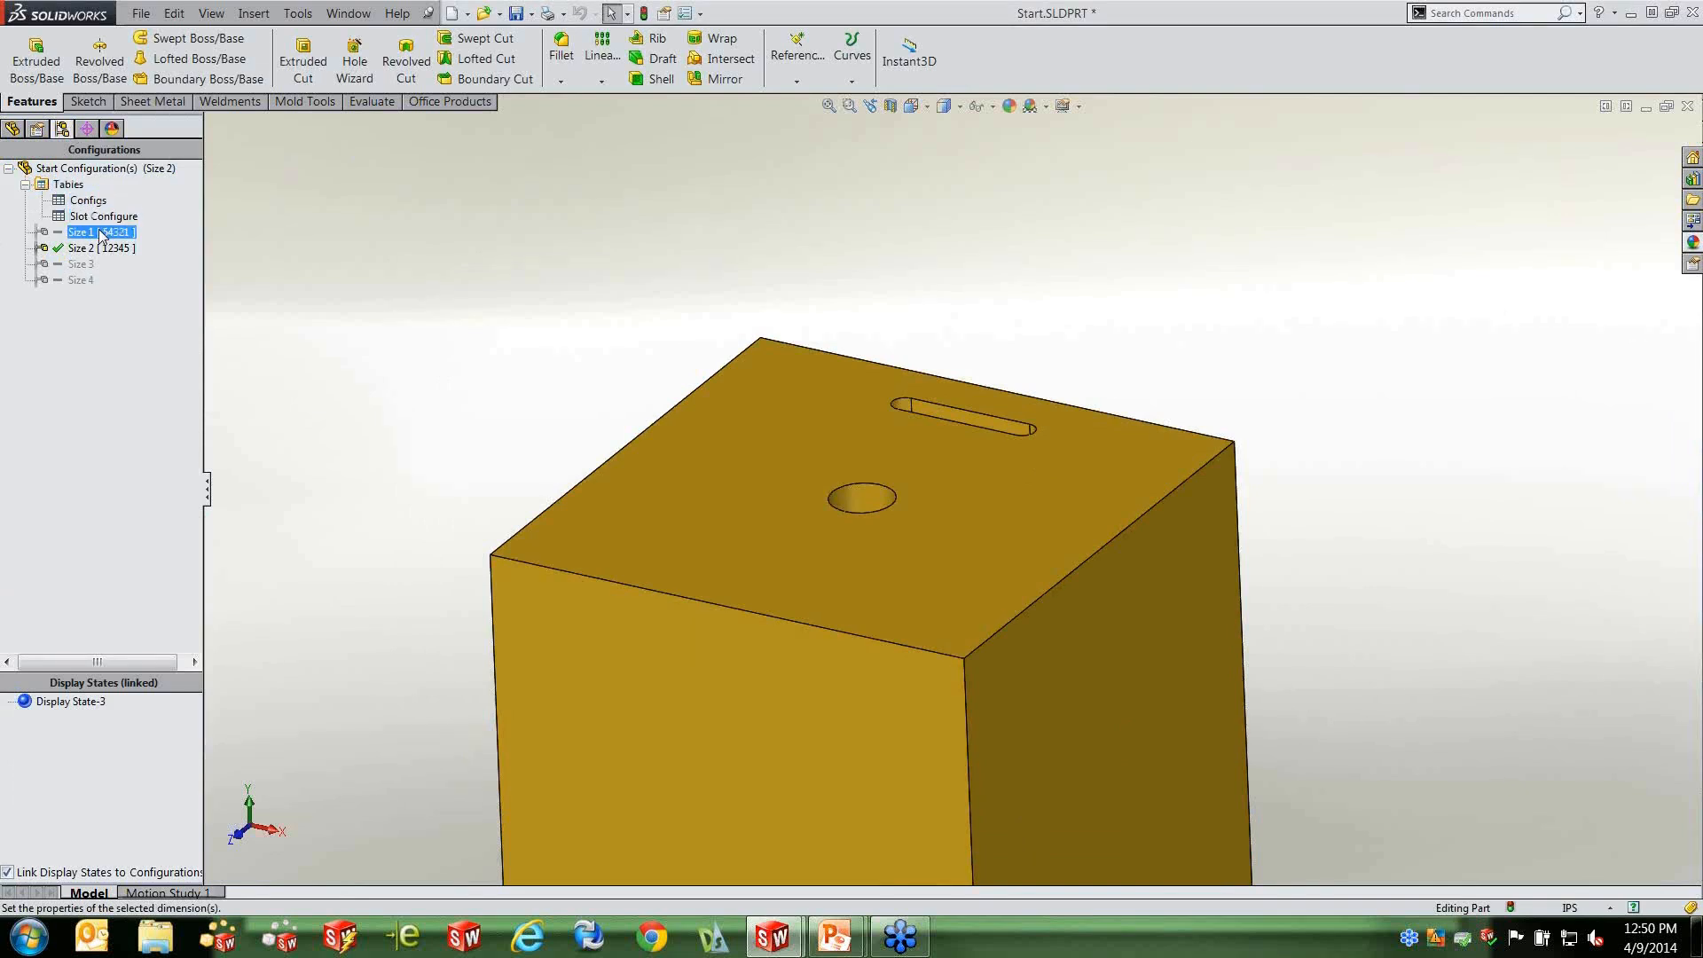
click(114, 169)
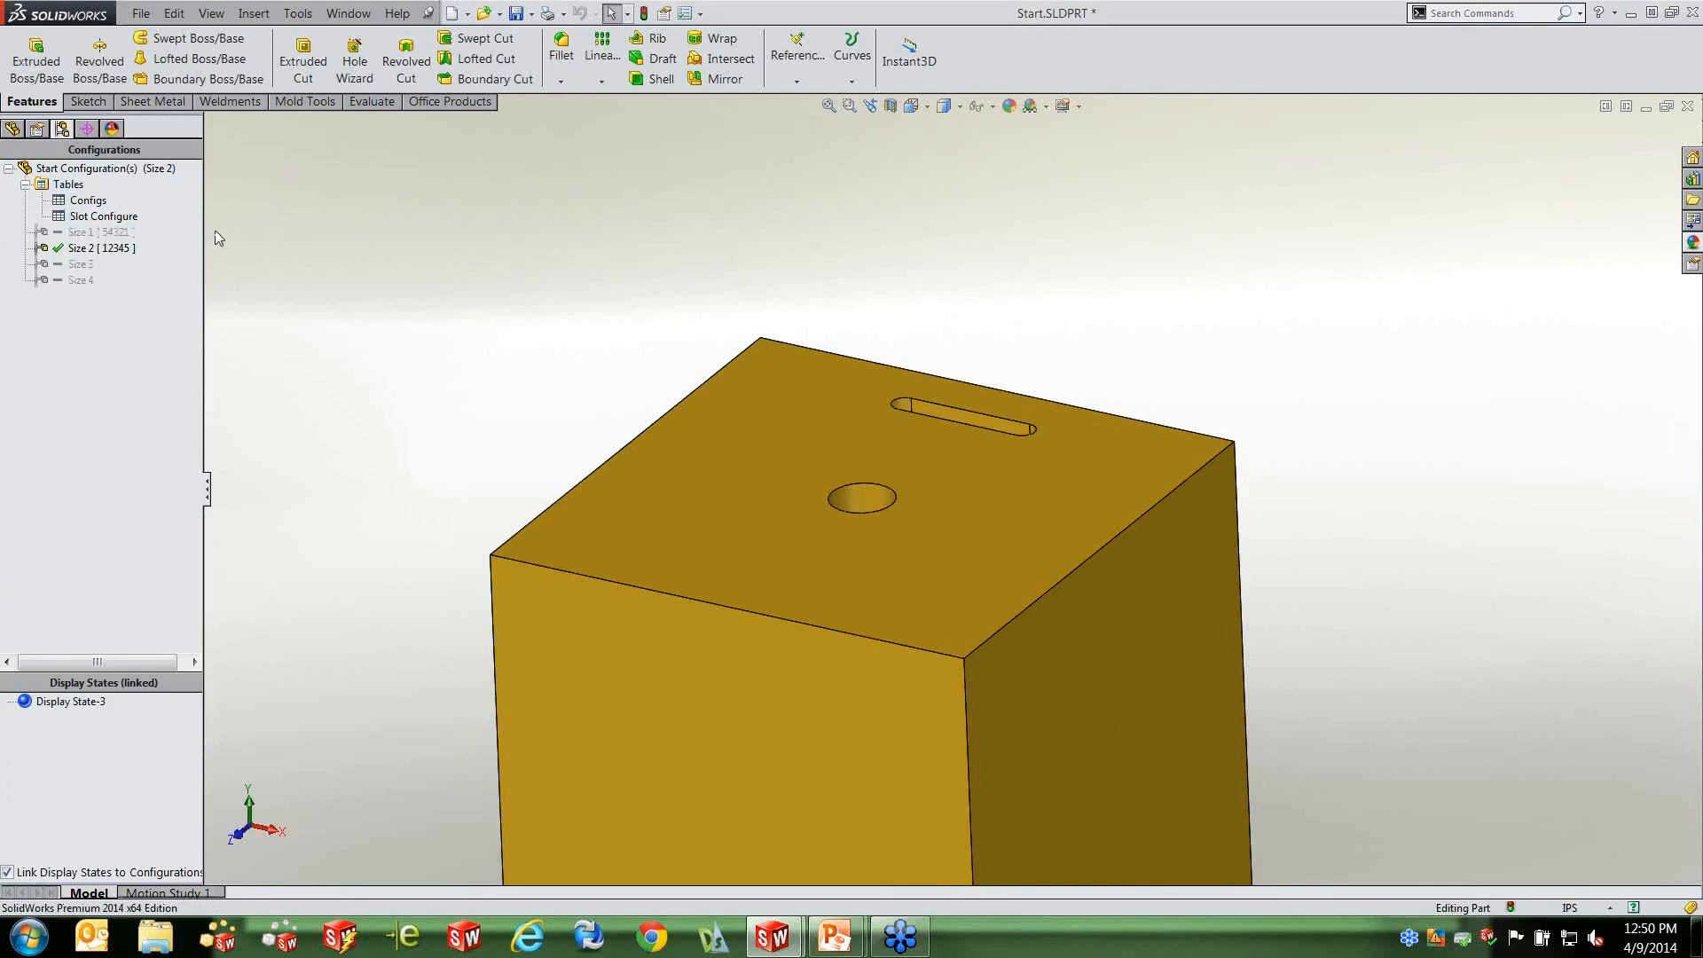
click(97, 202)
click(99, 216)
right_click(110, 217)
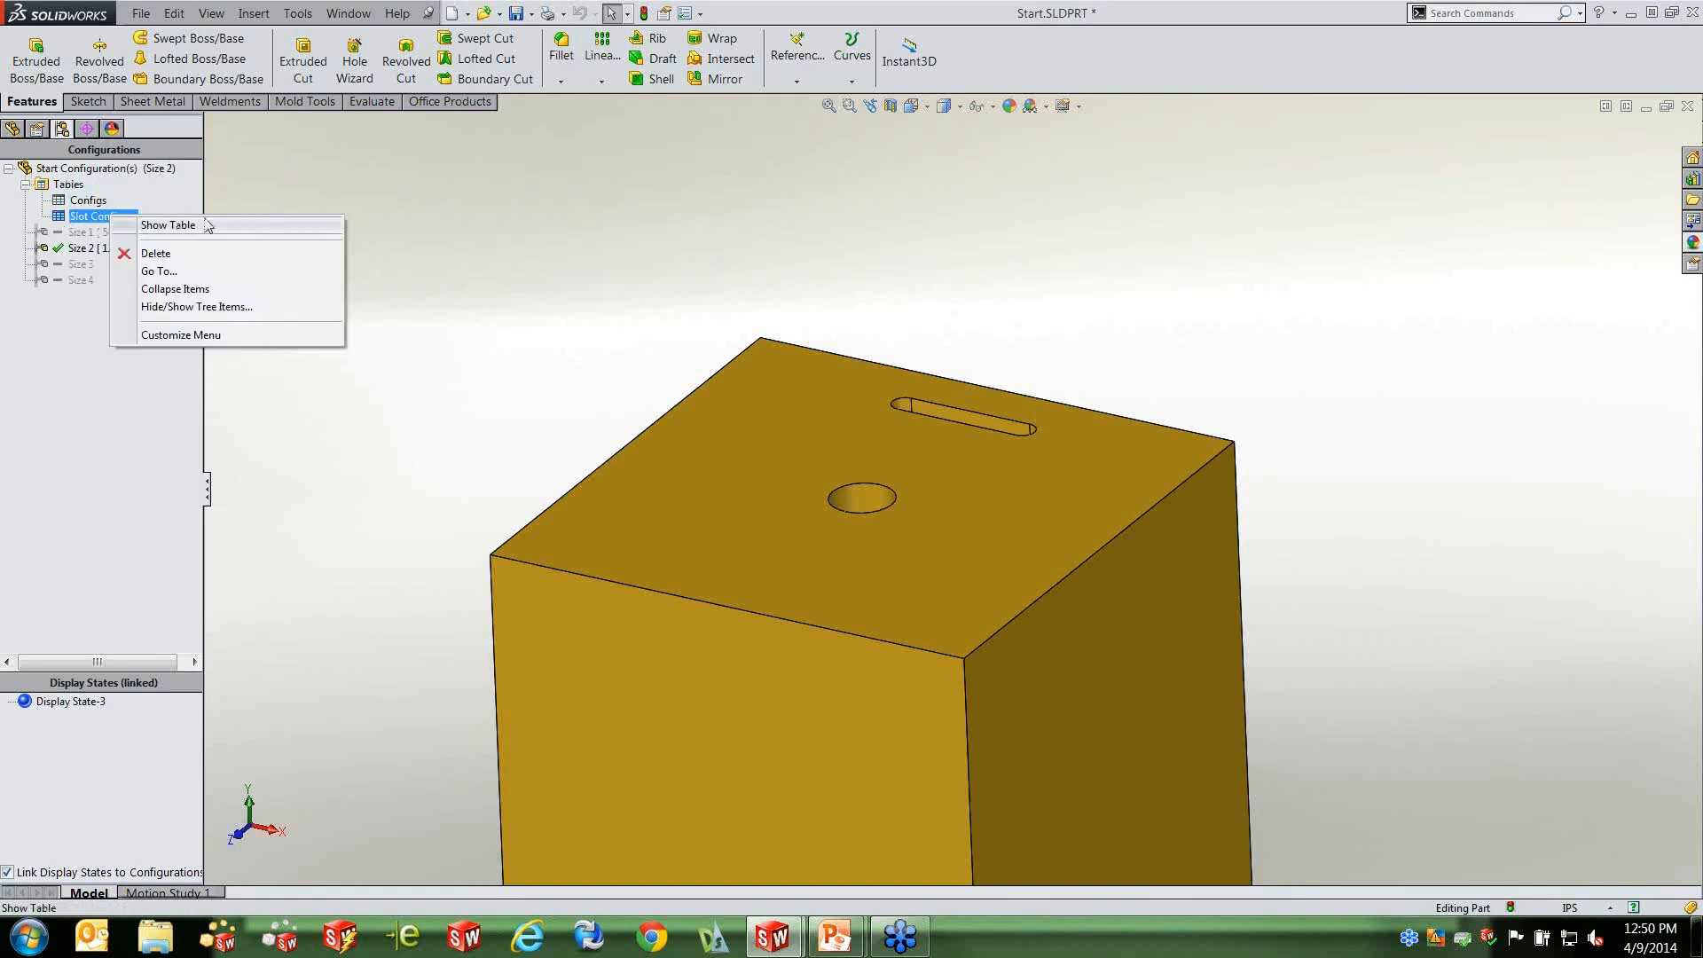
right_click(88, 200)
click(142, 210)
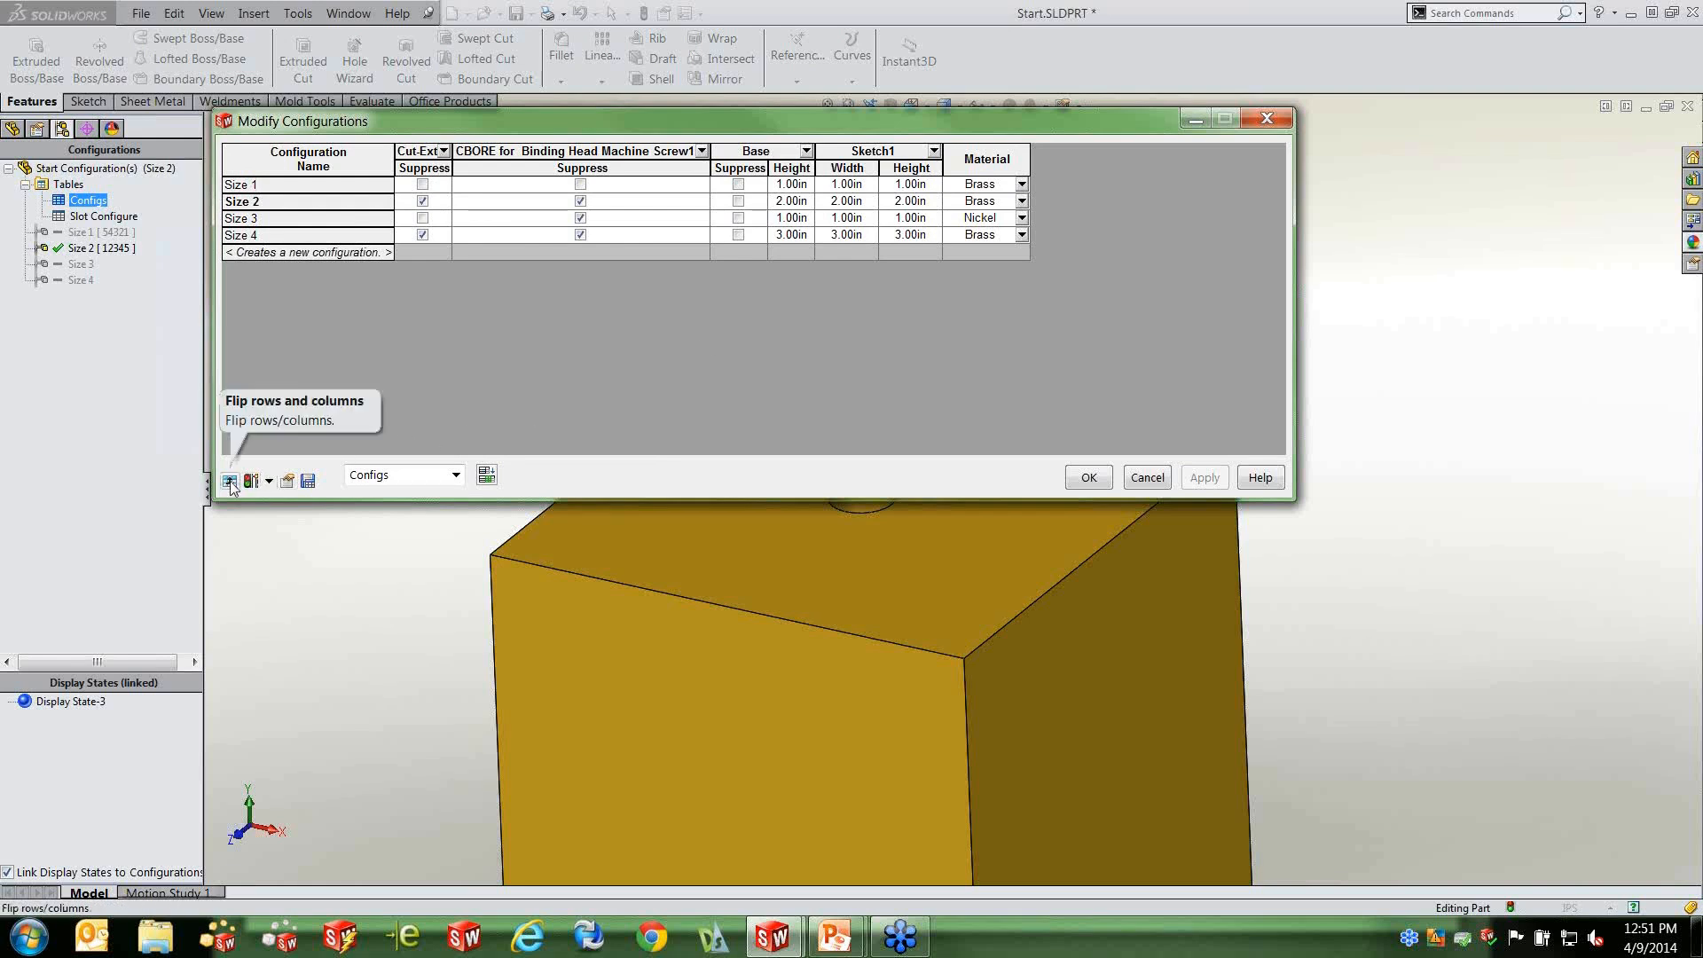
click(486, 476)
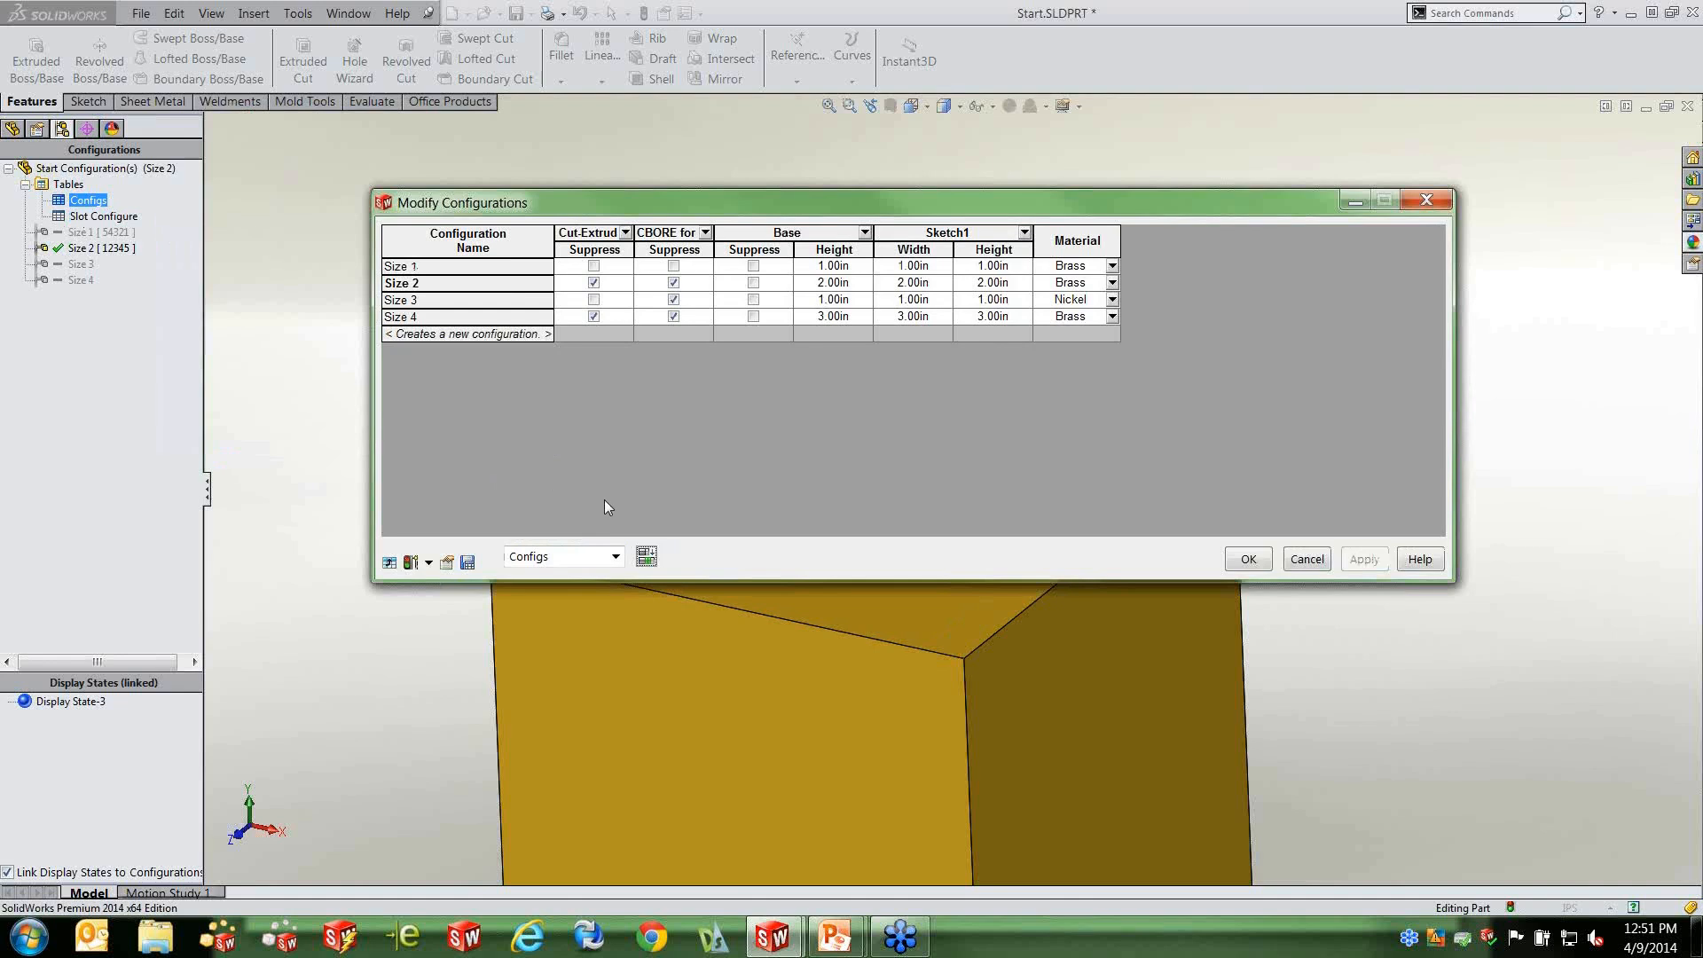
Show the custom properties in the Configs table and try to add the Client and CompanyName properties.
click(447, 564)
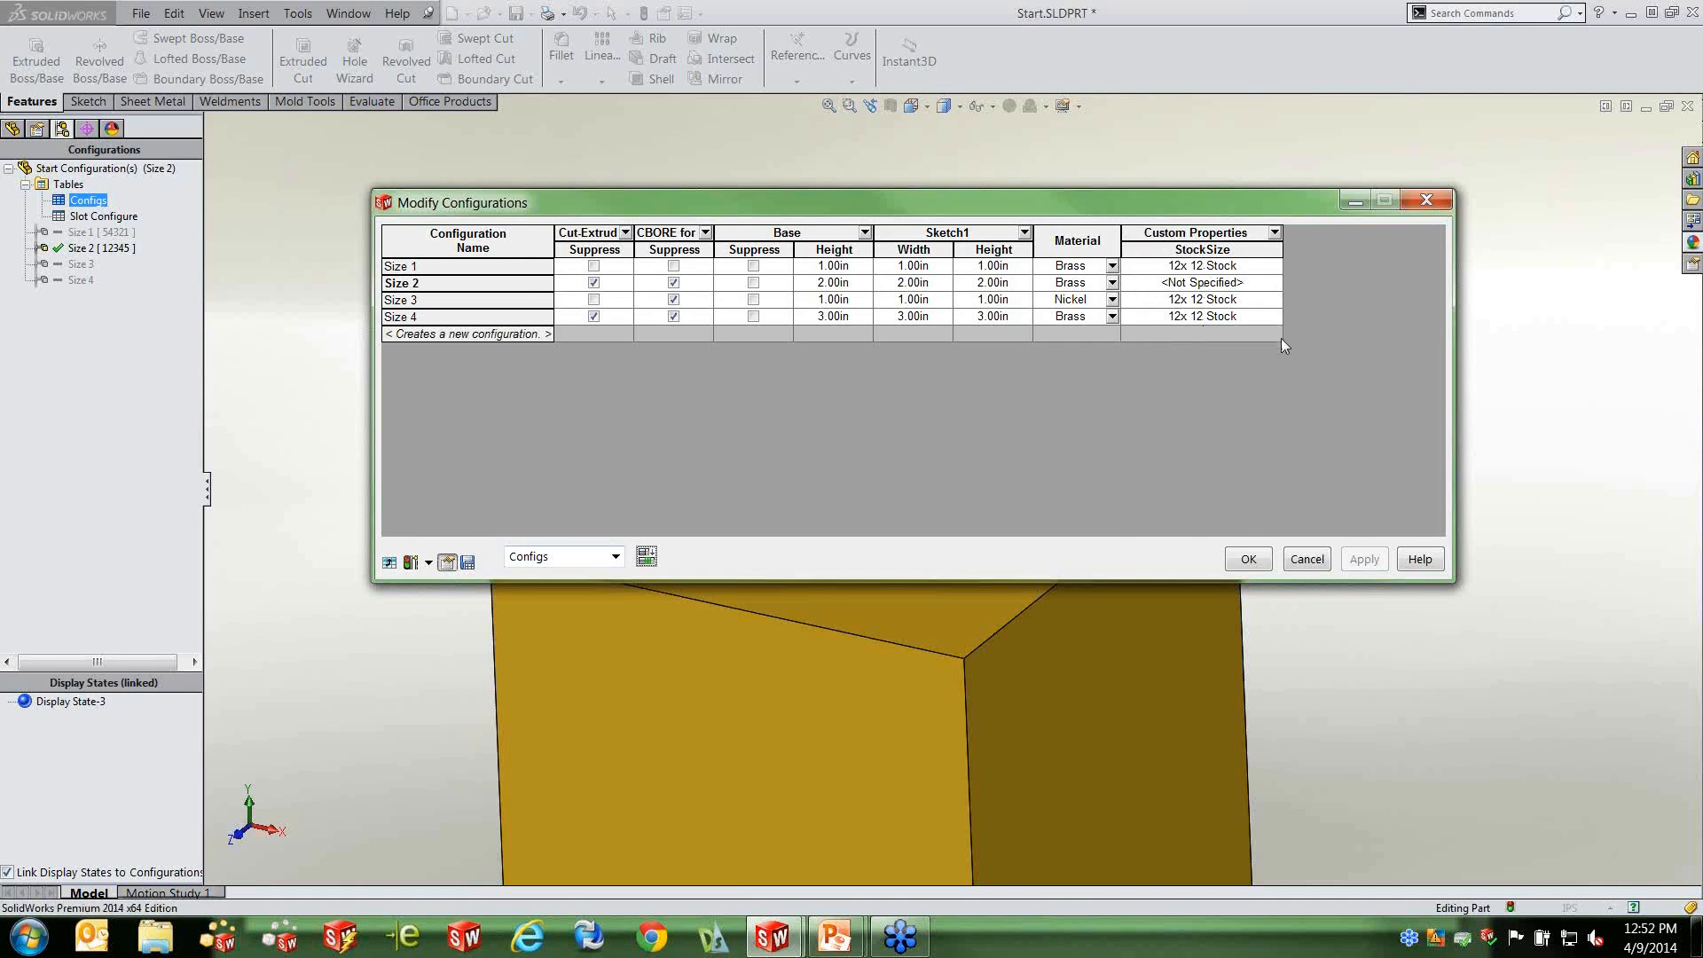
click(1274, 233)
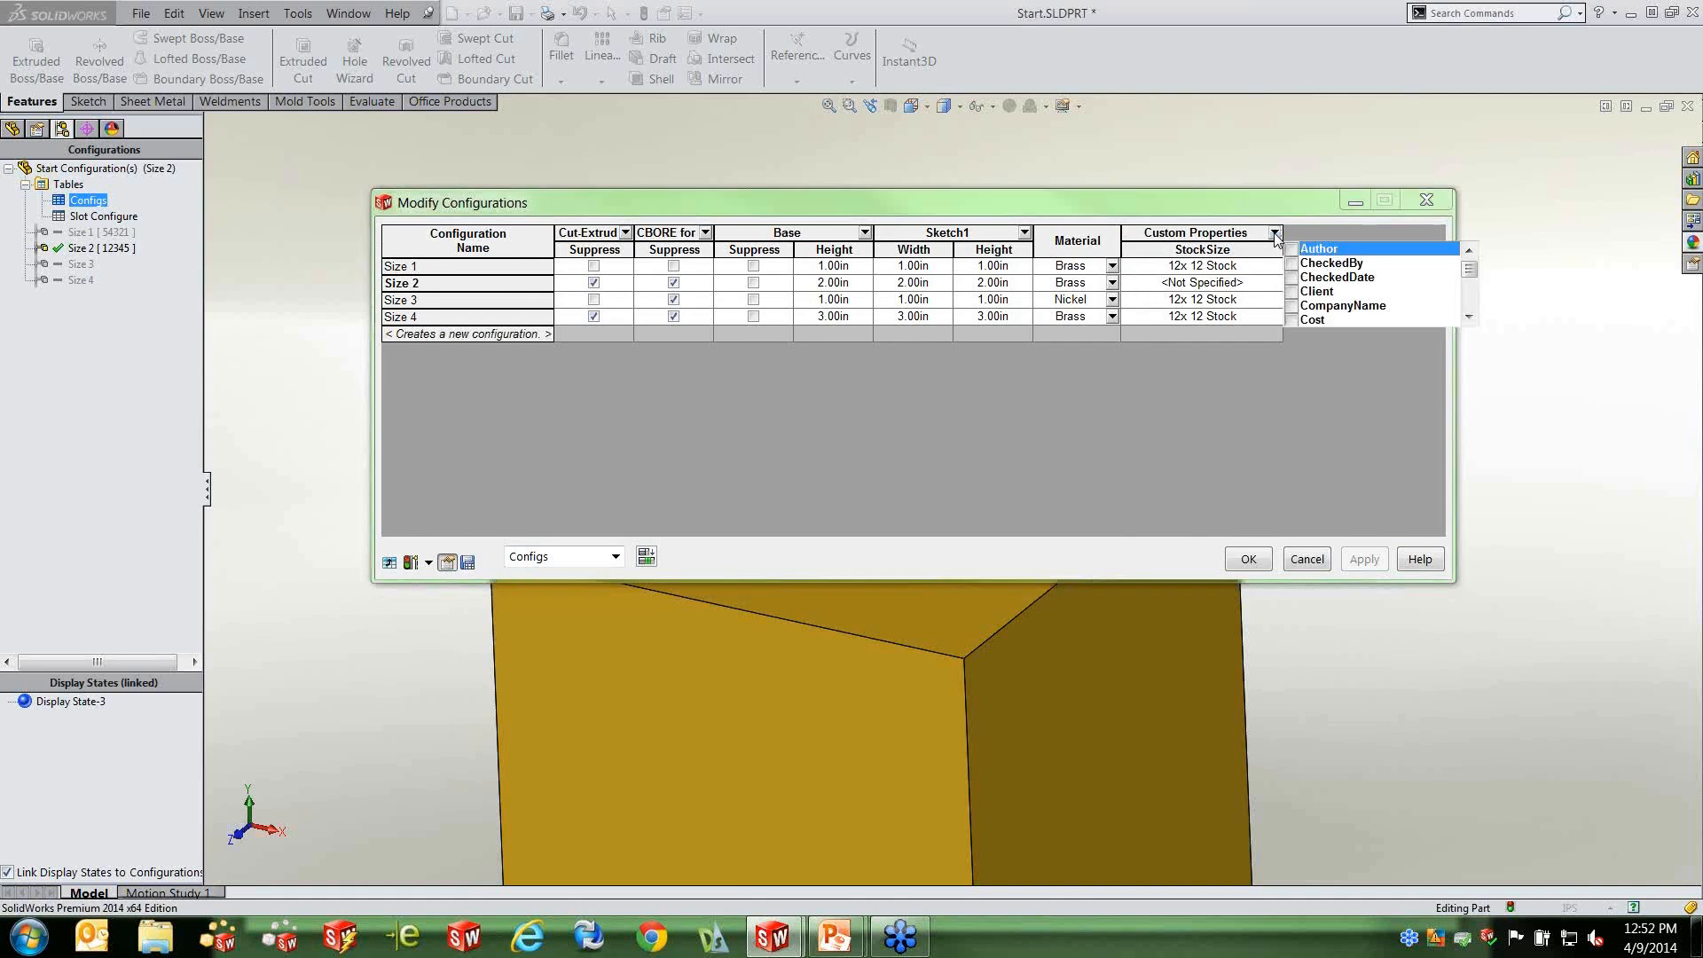
click(1292, 293)
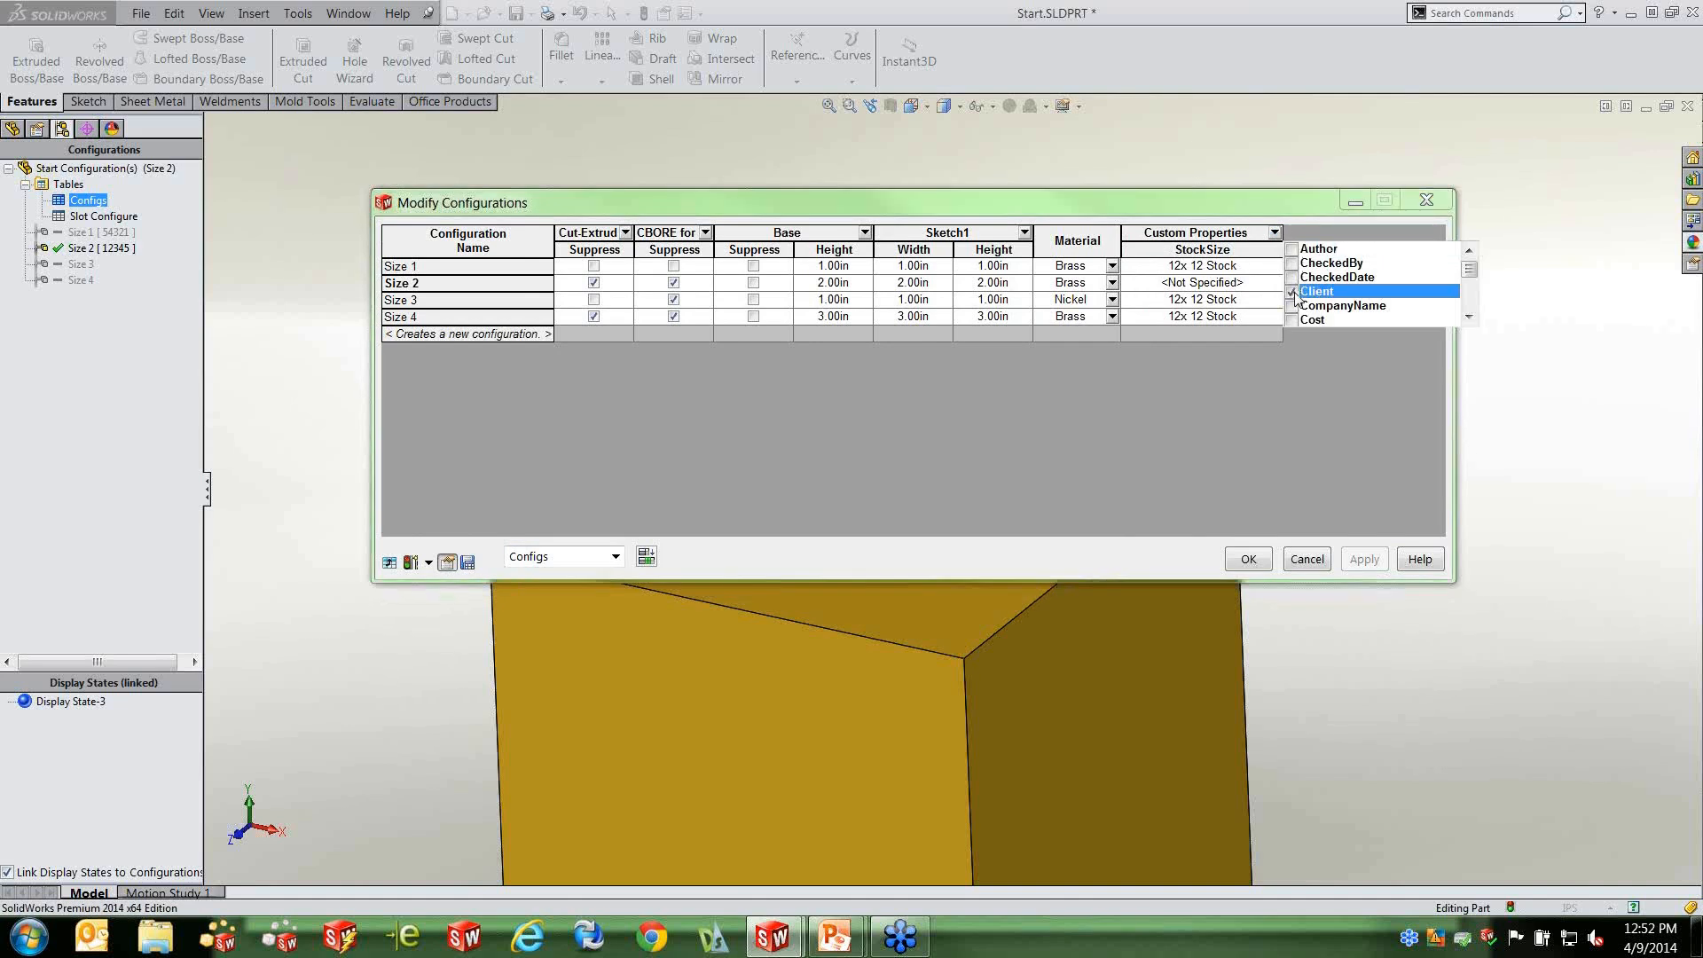
click(1302, 308)
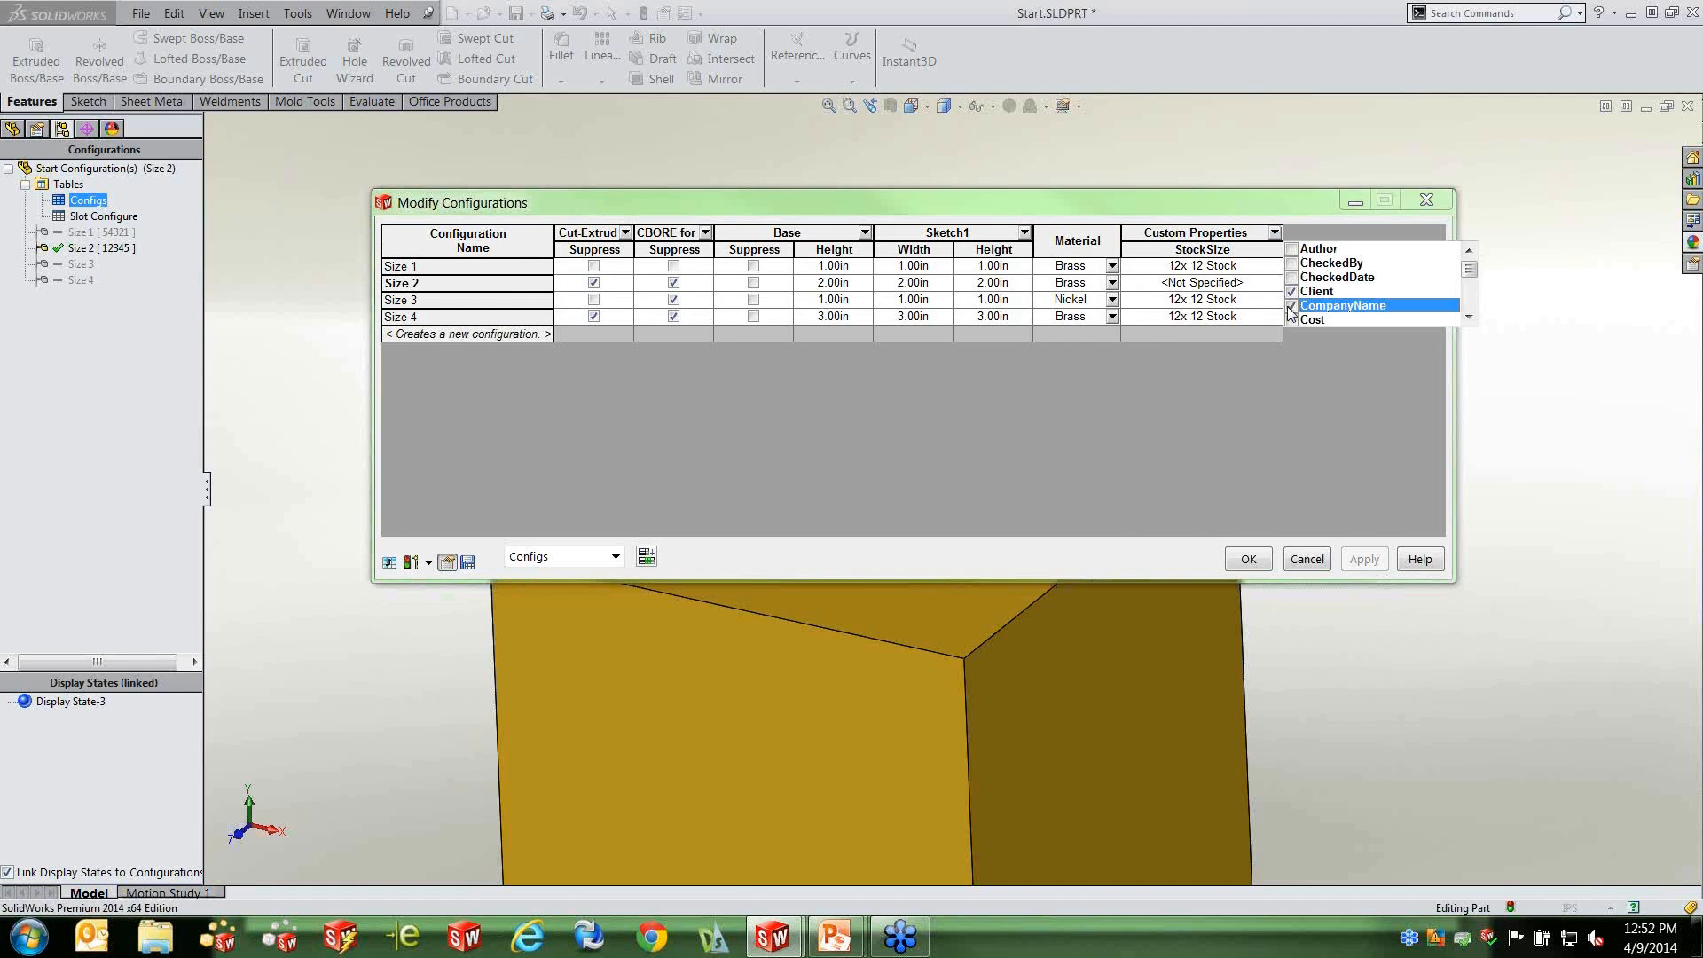
click(1271, 559)
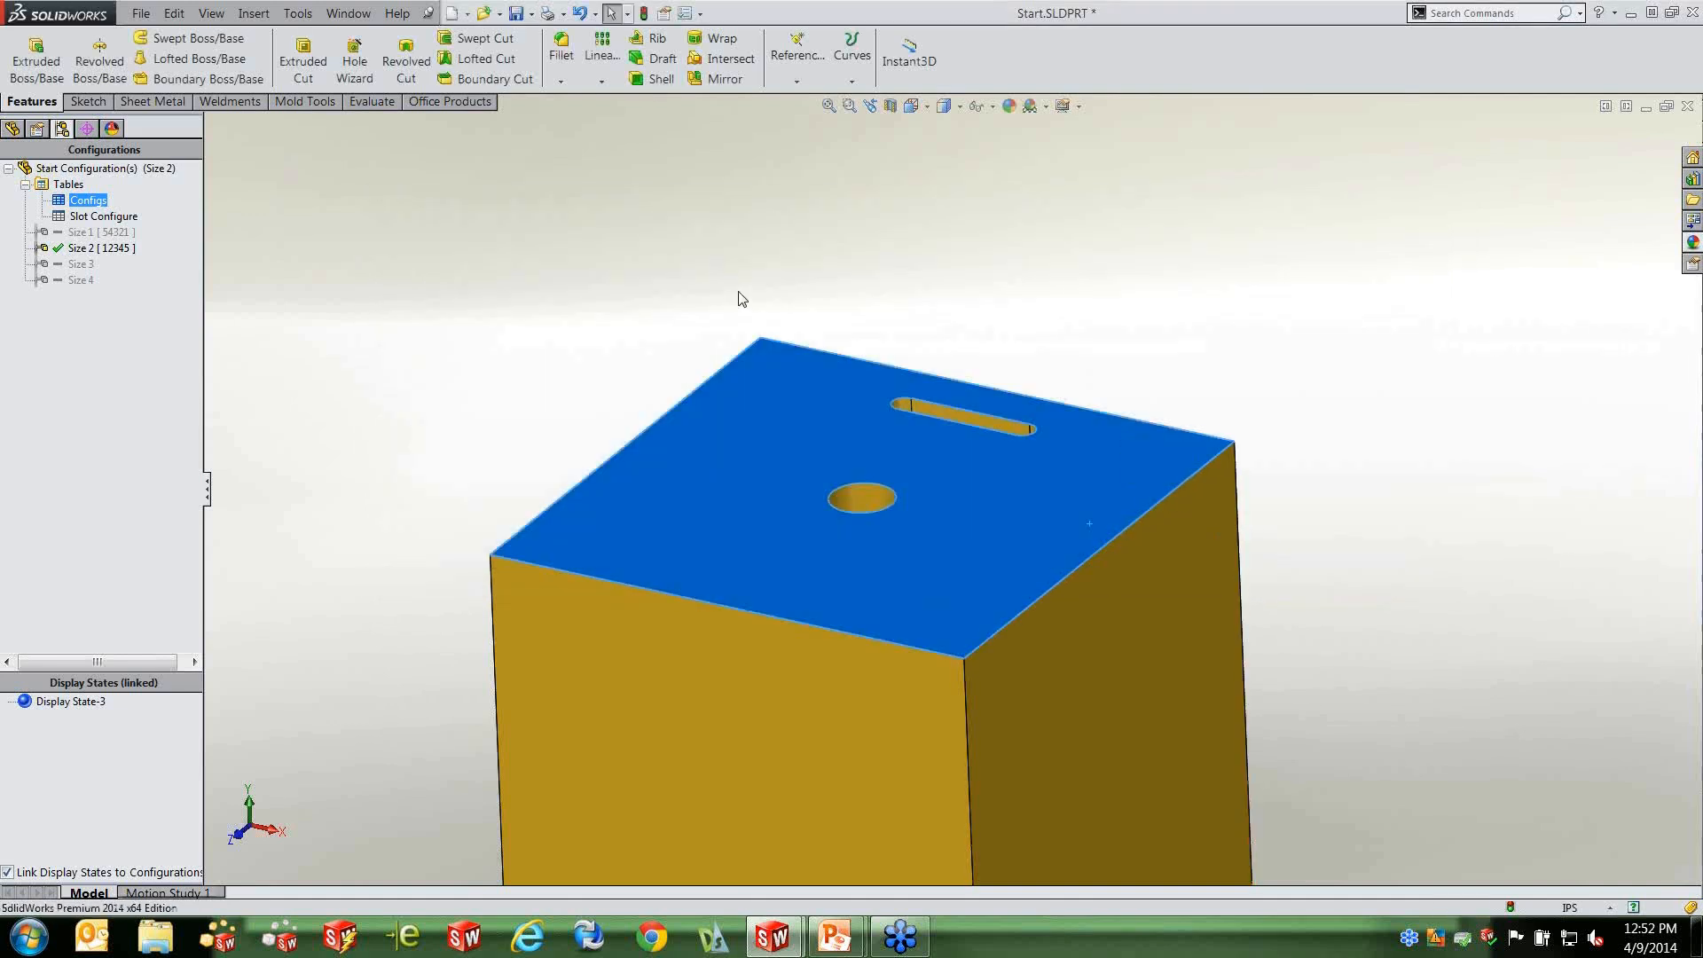
Reopen the Configs table, add a Client column to its custom properties, and cancel the table without keeping it.
right_click(94, 209)
click(150, 216)
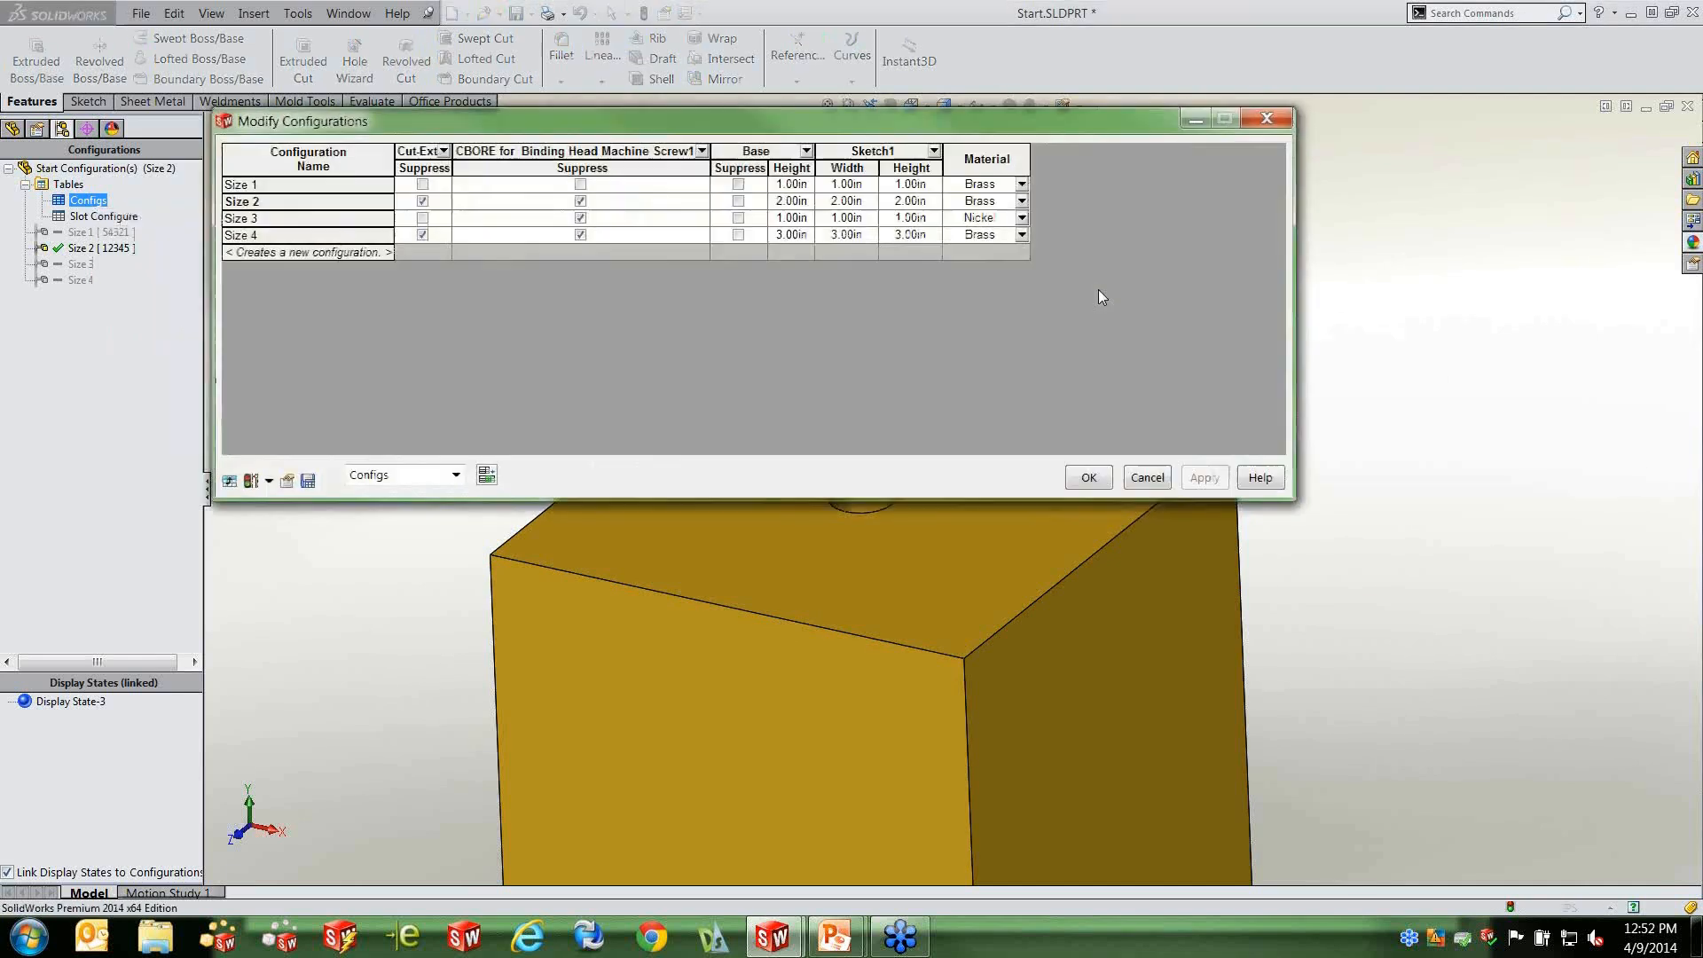
click(286, 479)
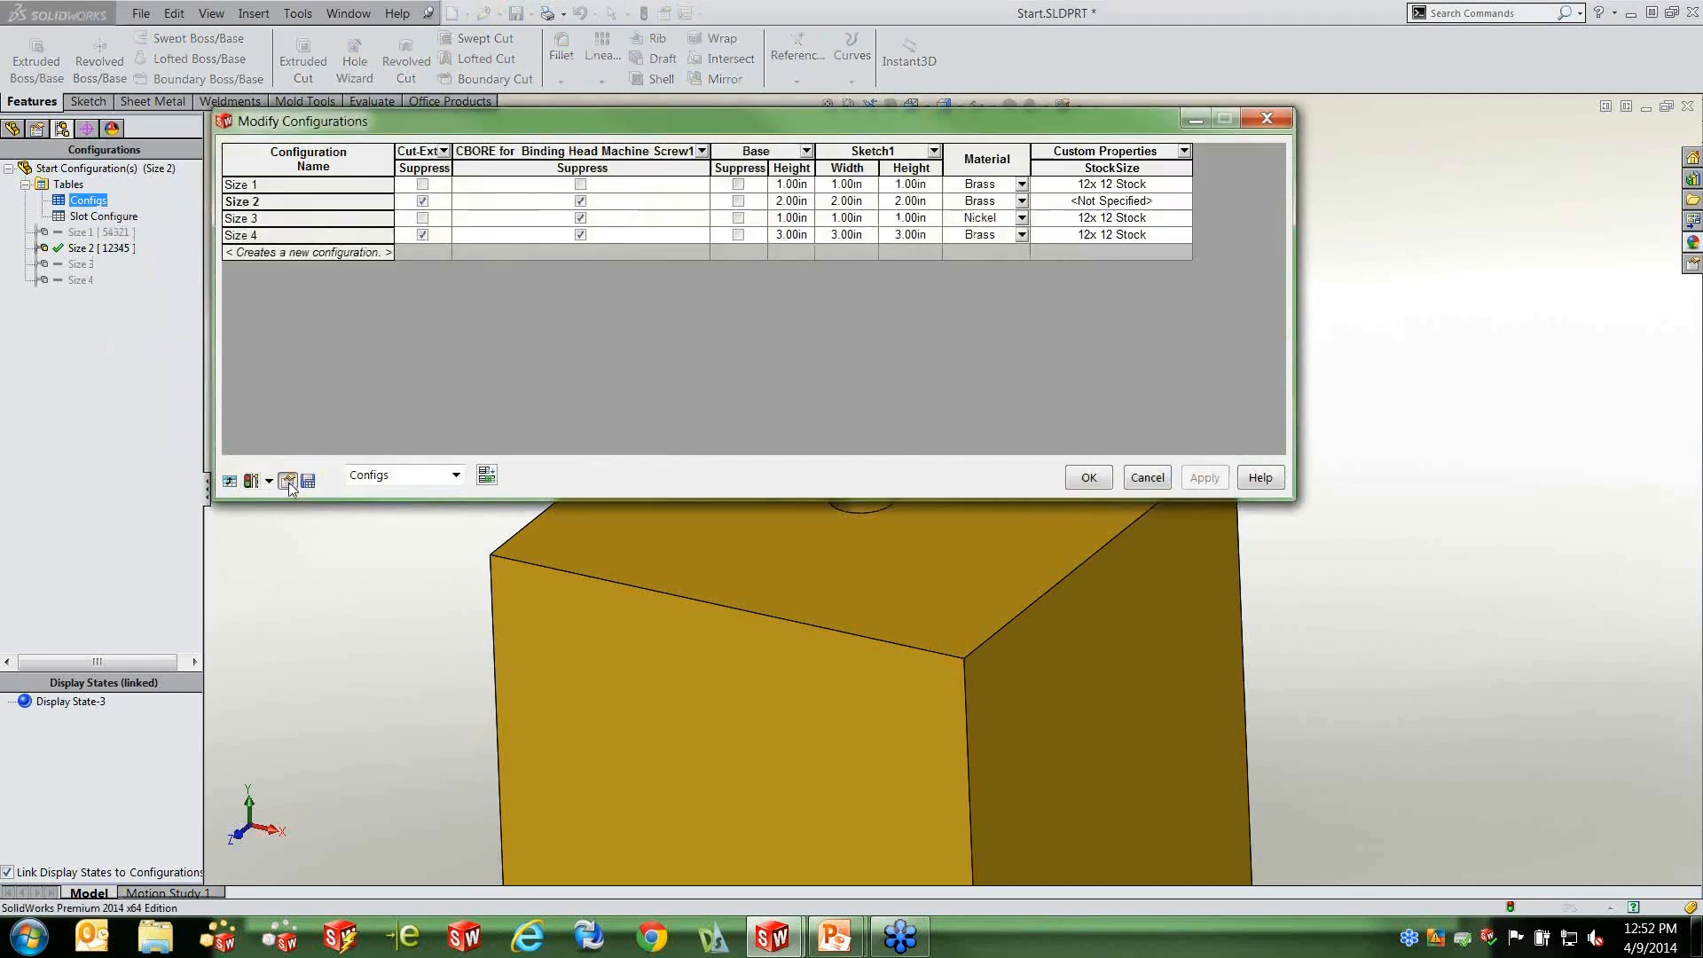
click(1184, 151)
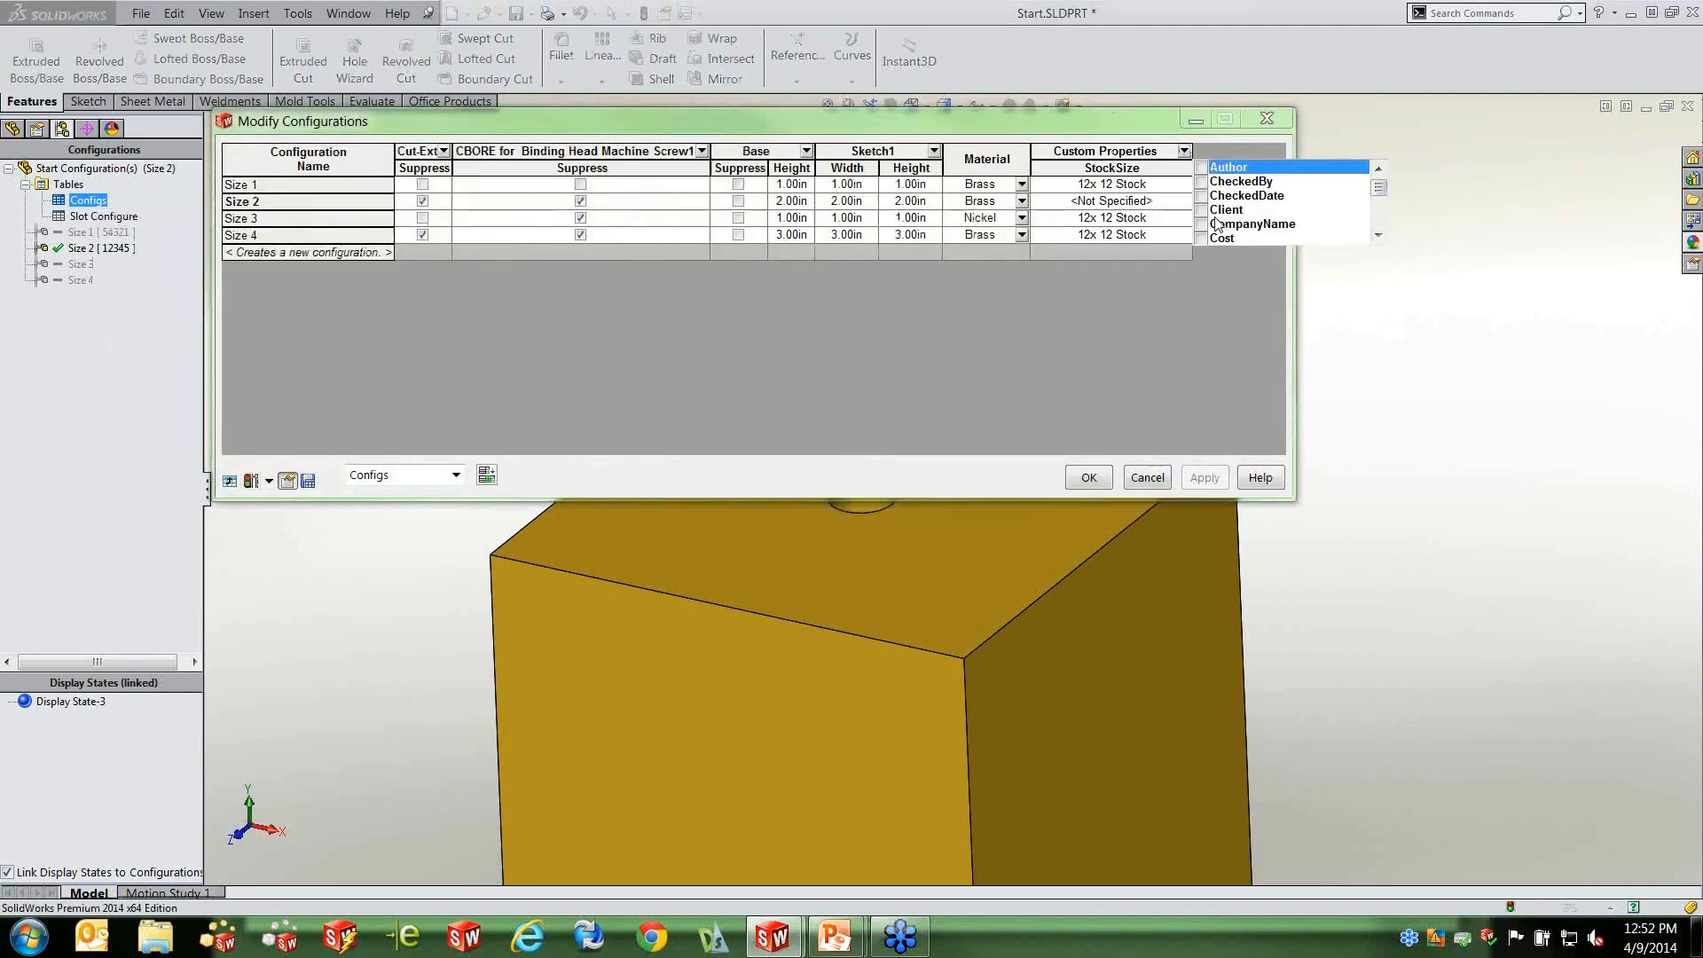
click(1202, 211)
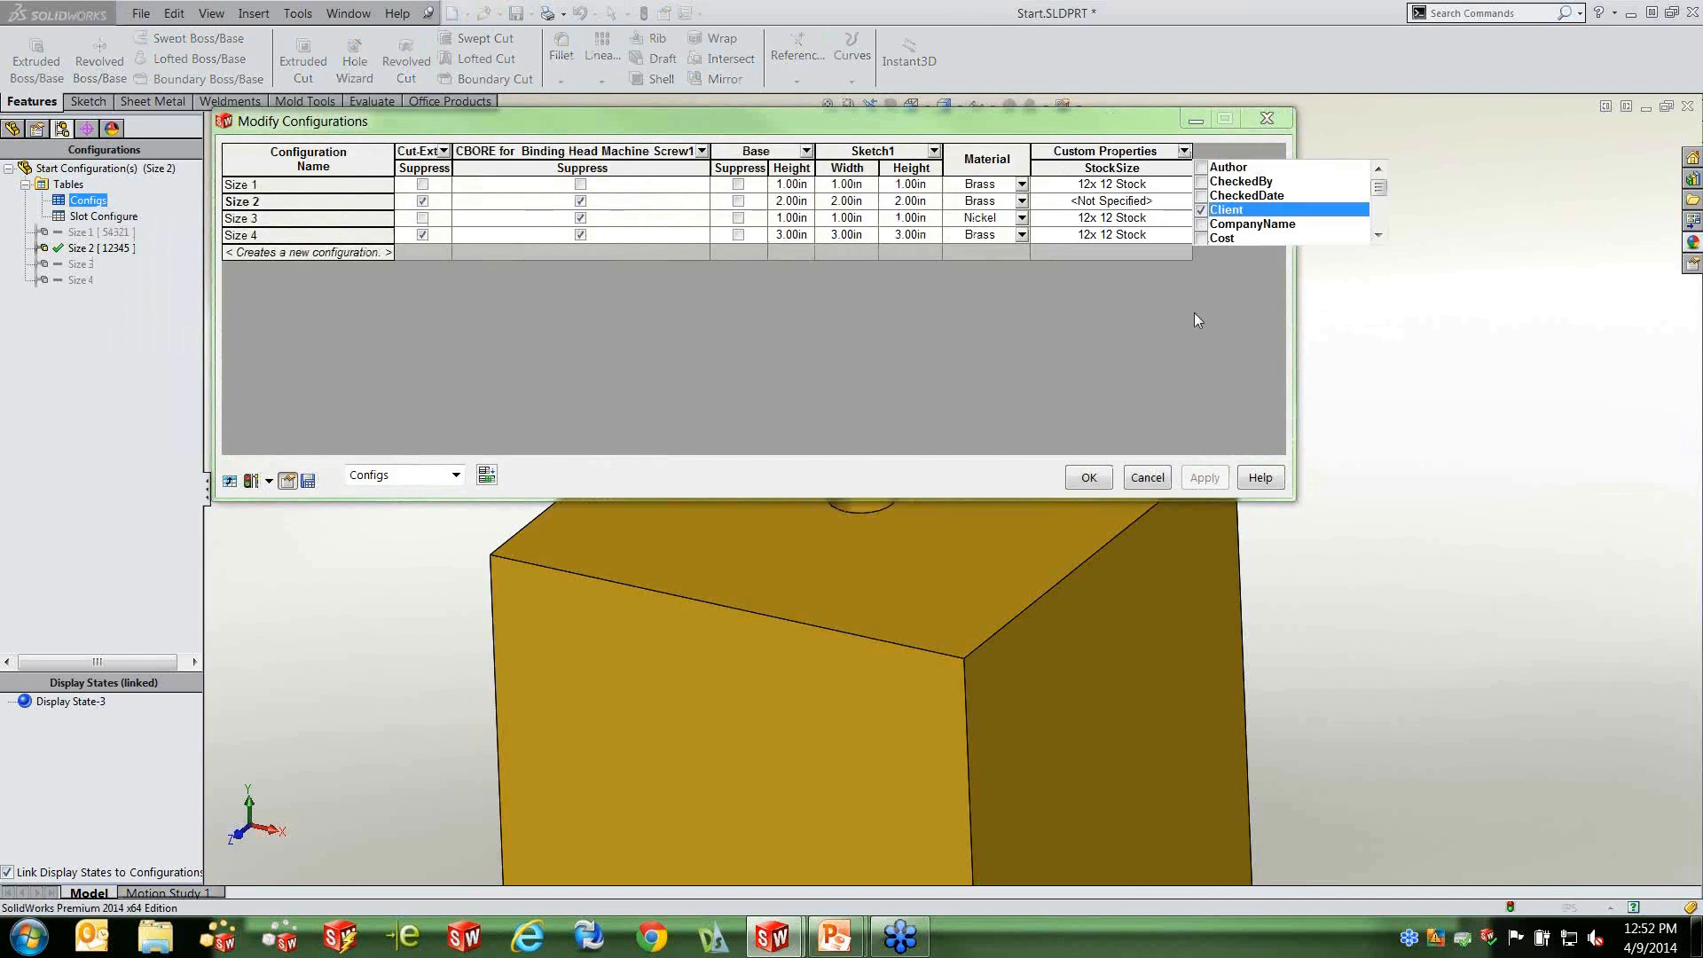
click(1257, 266)
click(1235, 185)
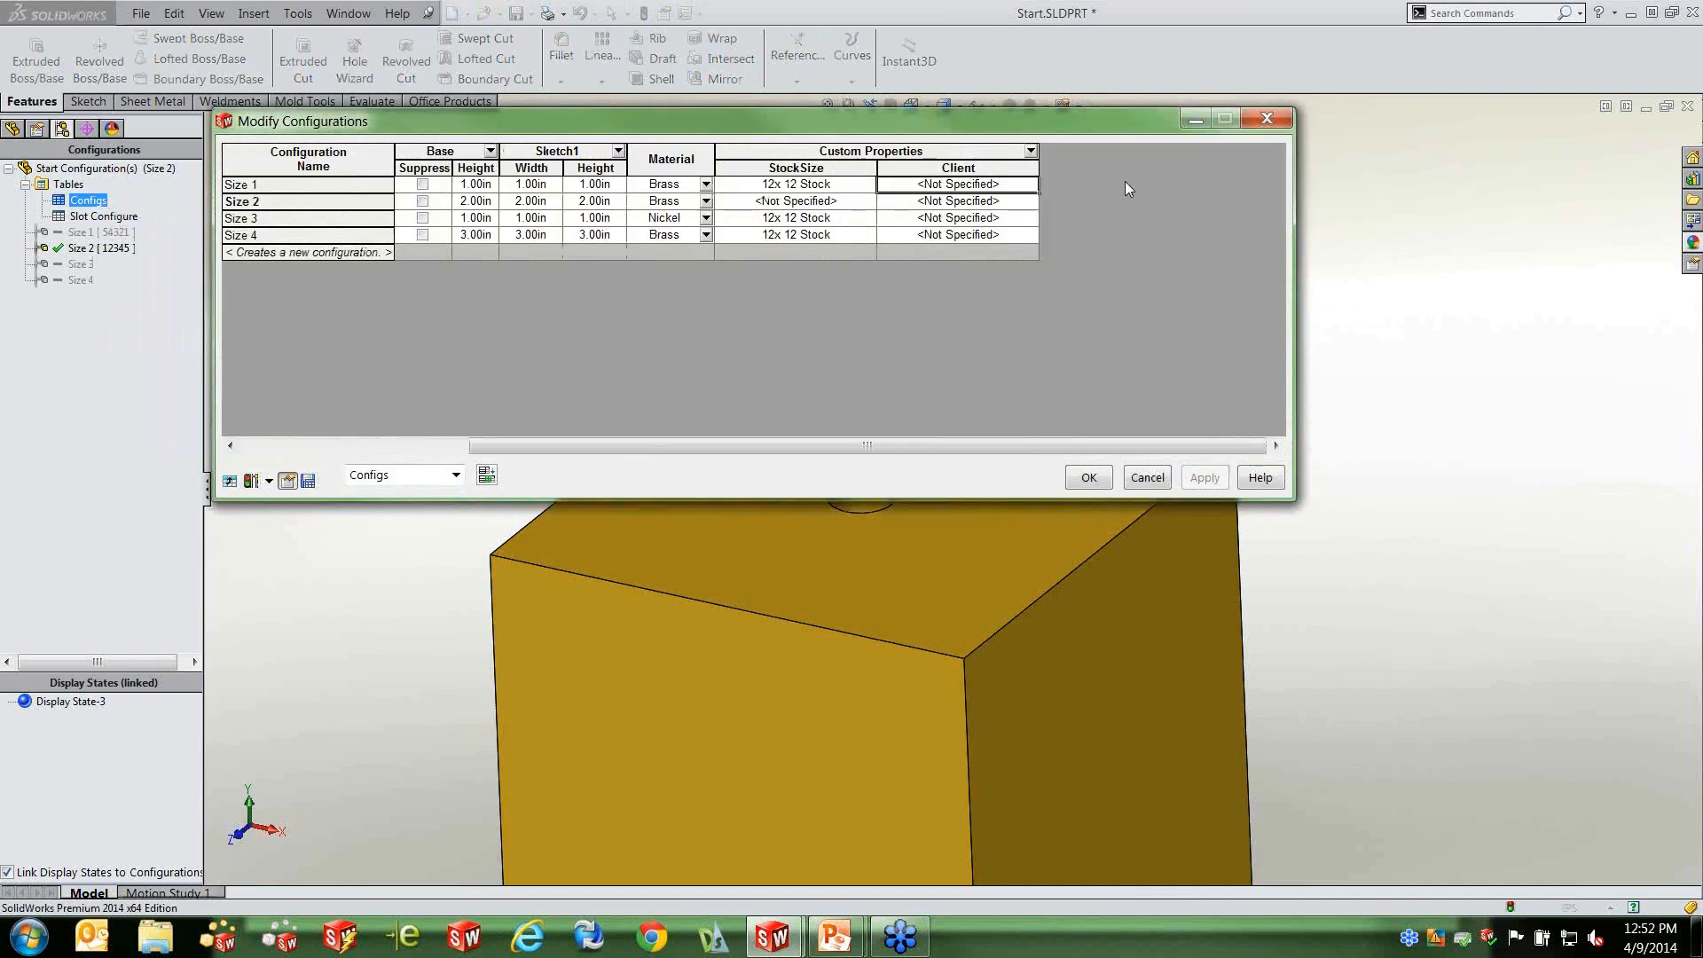
drag(1002, 186, 917, 186)
click(972, 204)
click(1148, 479)
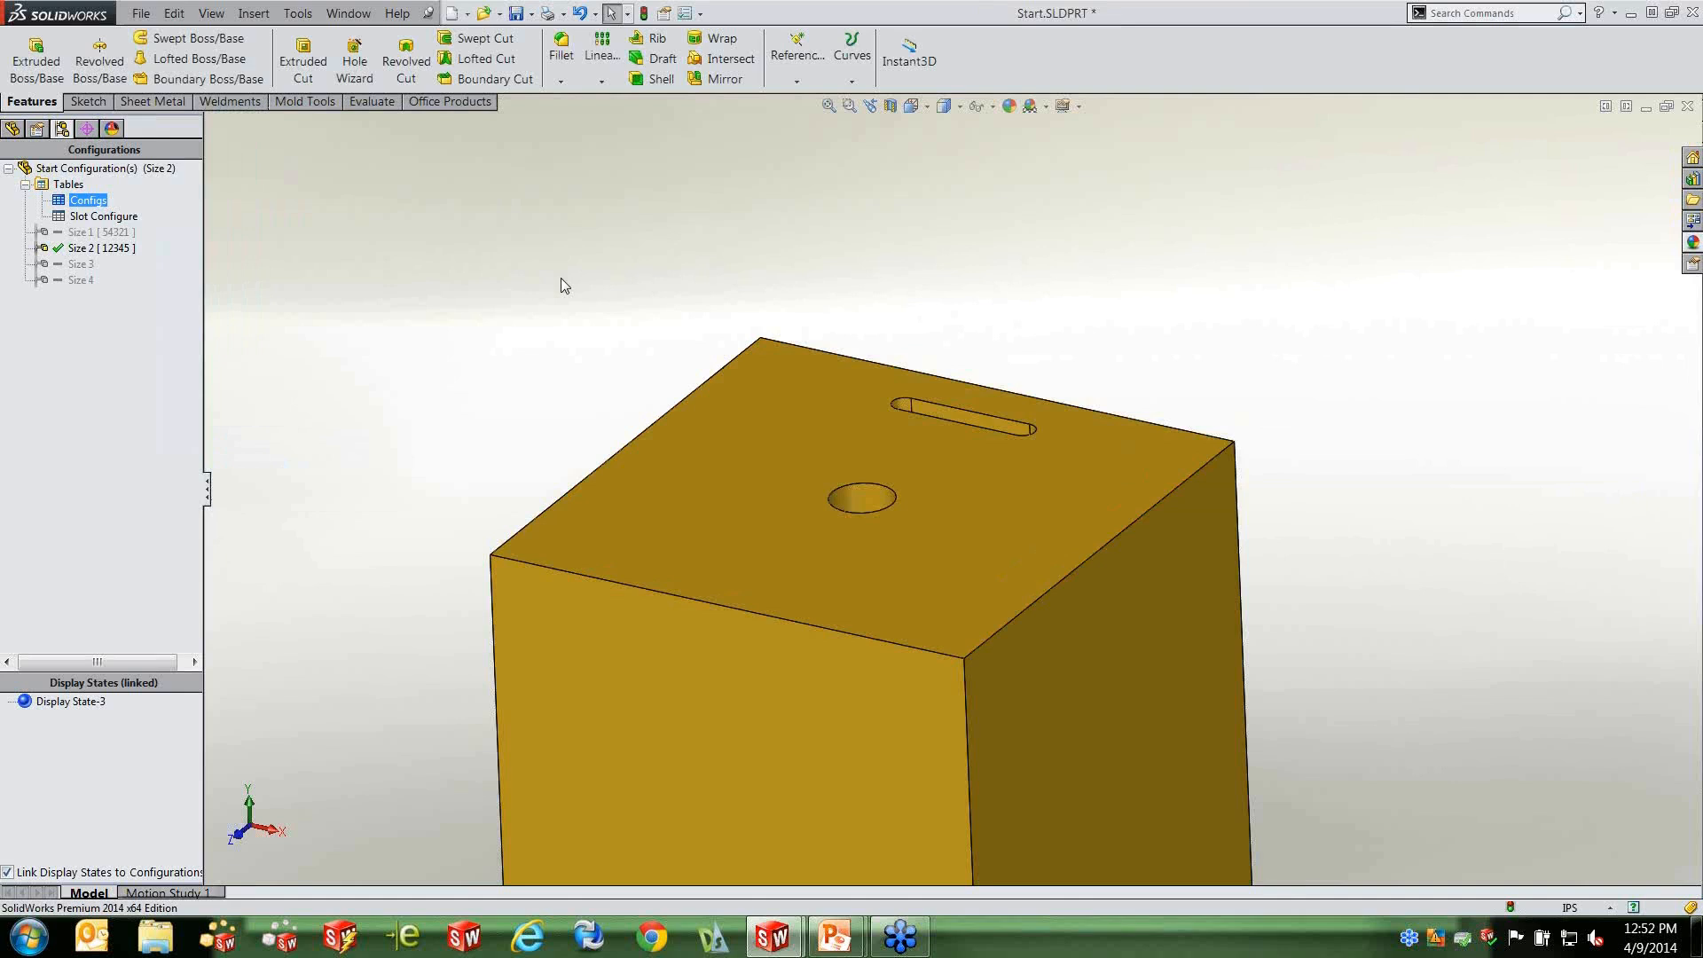
Switch to the PowerPoint slide show at the Modify Configurations Dialog slide.
click(834, 941)
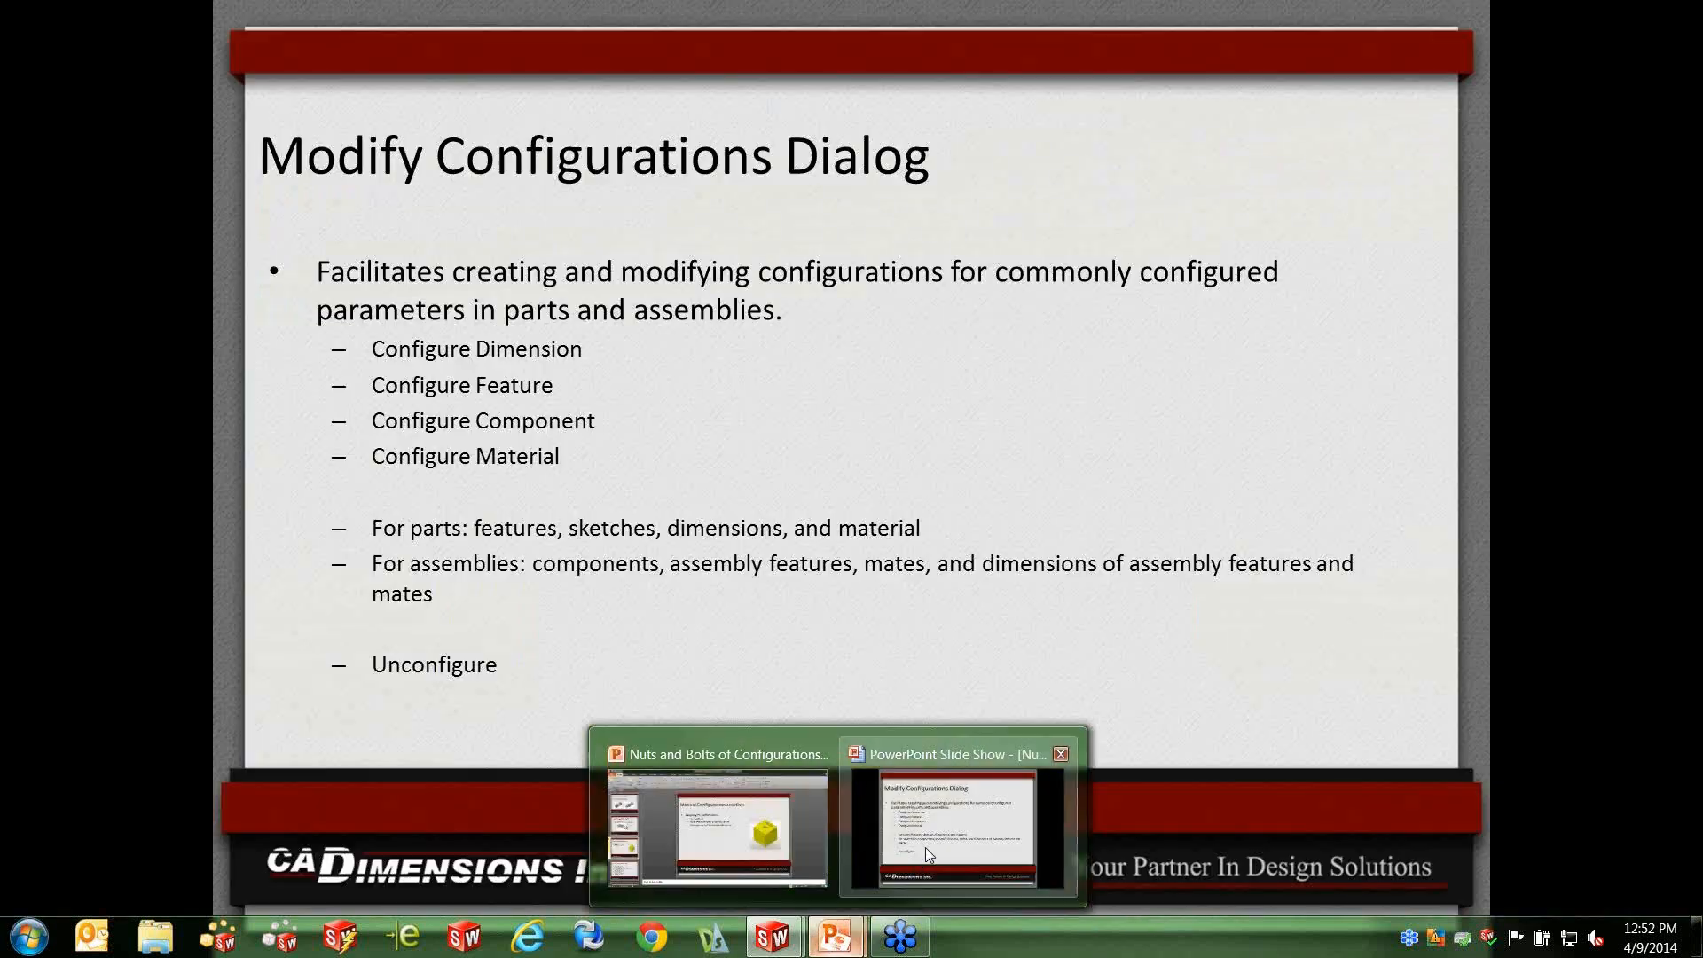
click(949, 758)
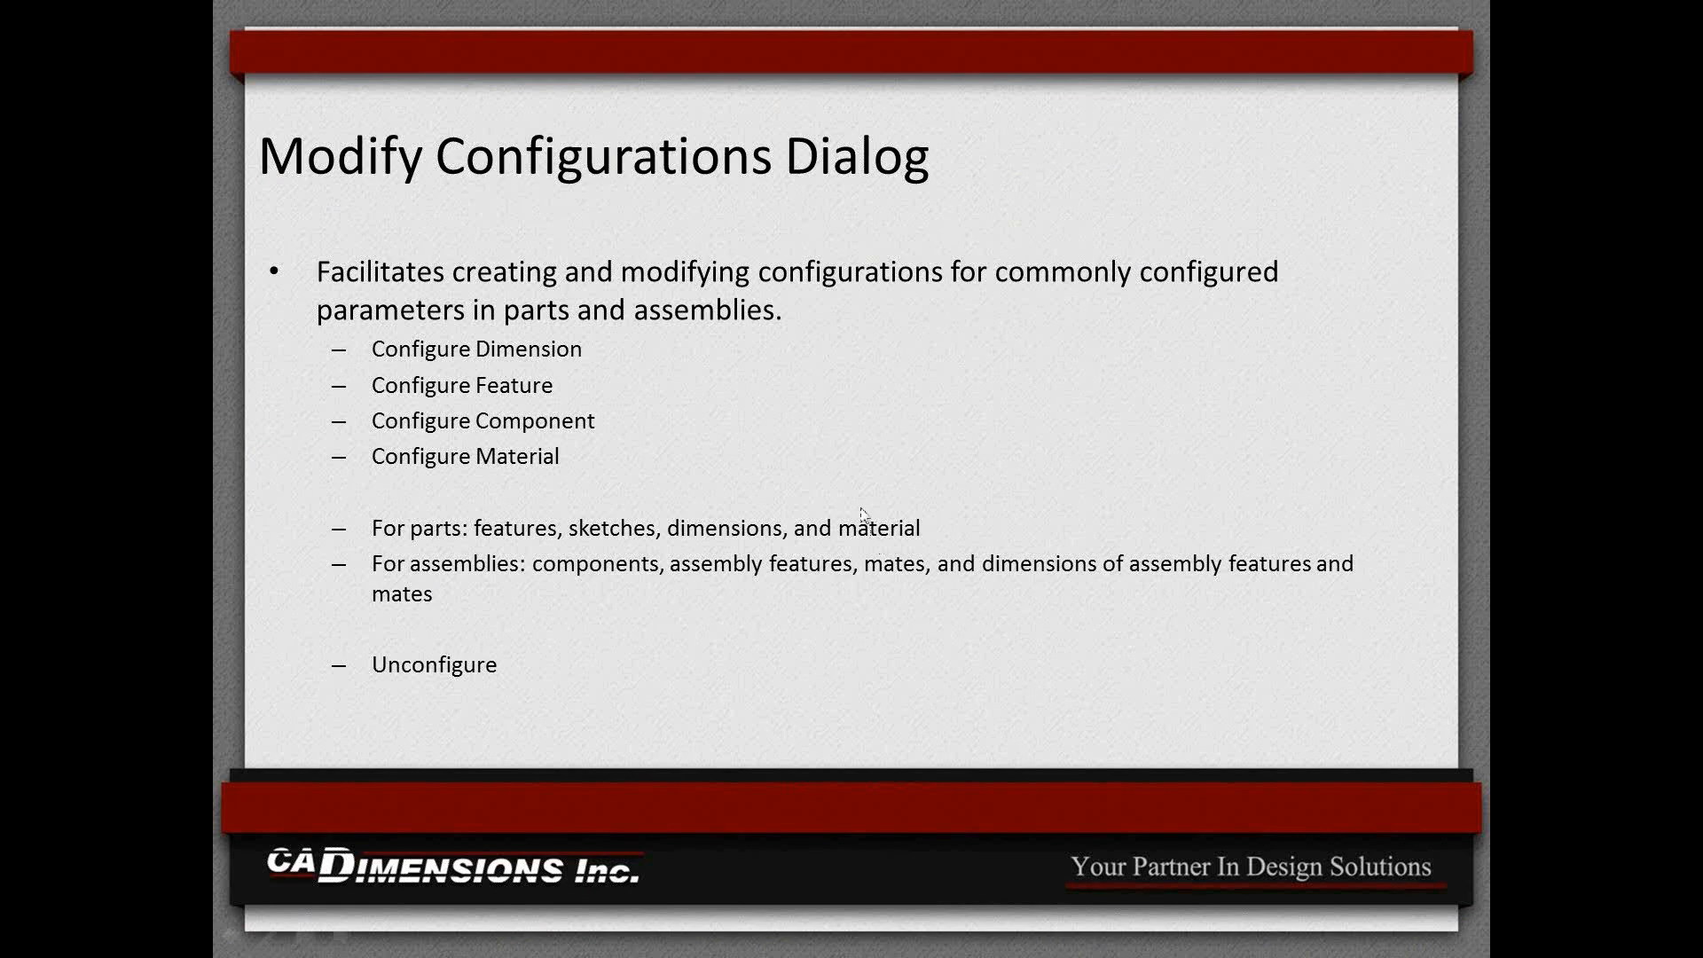
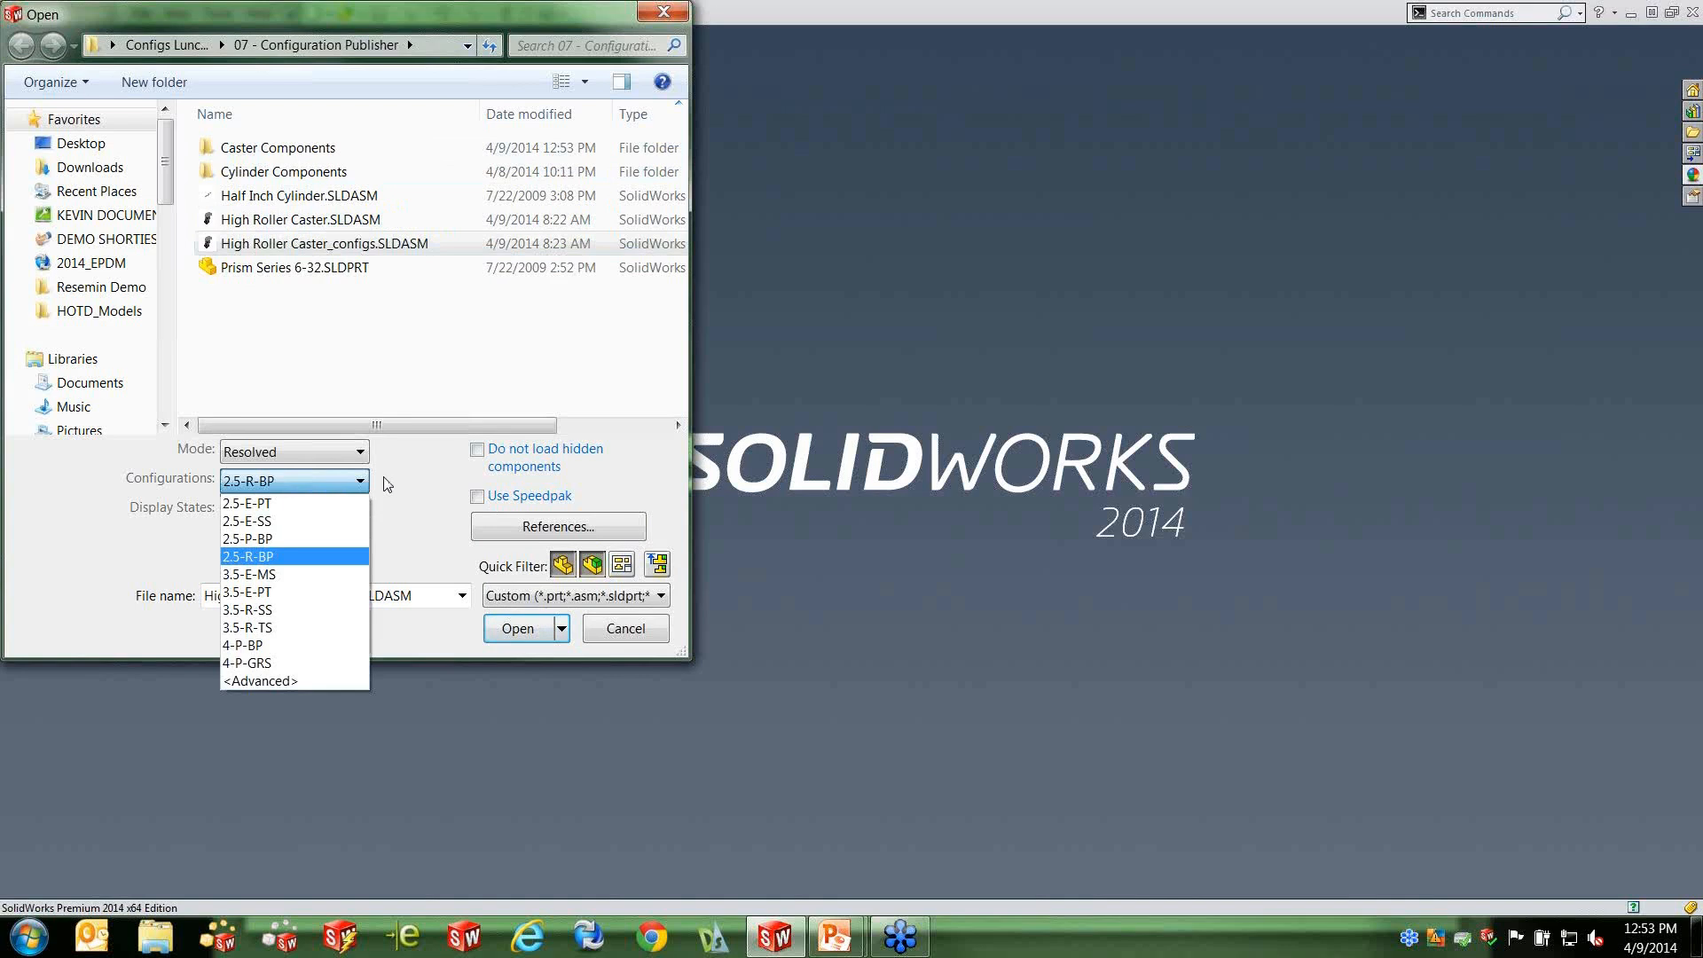
Open the High Roller Caster_configs.SLDASM assembly in Resolved mode with the <Advanced> configuration option.
click(388, 486)
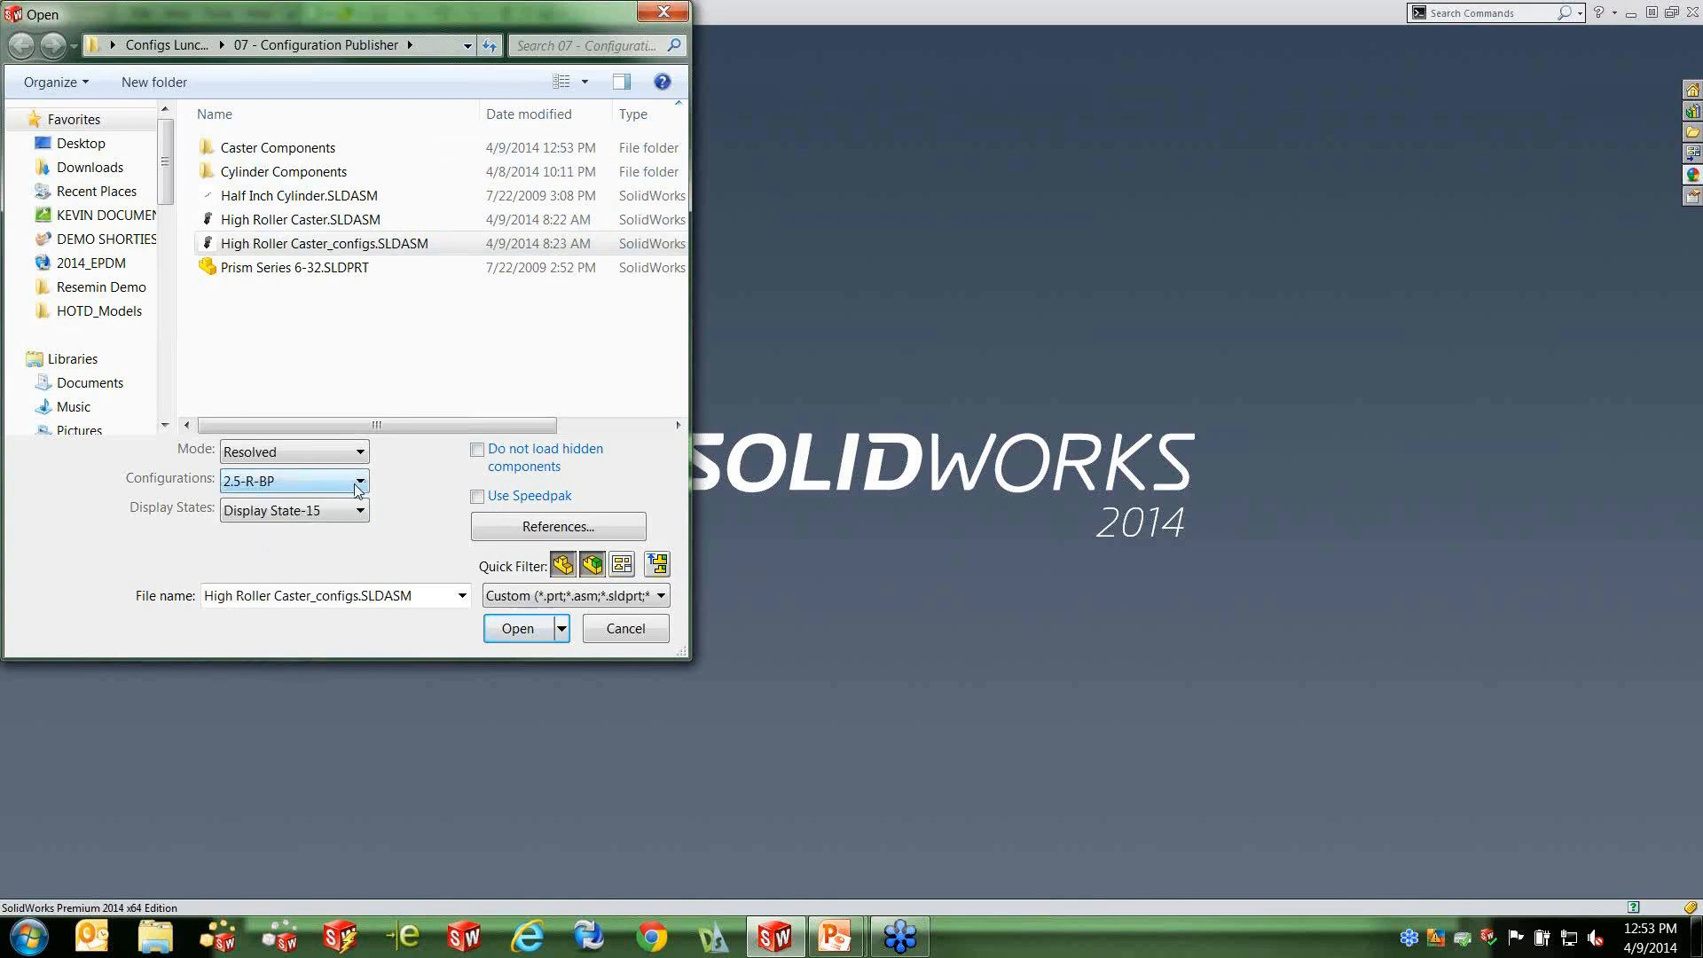
click(357, 488)
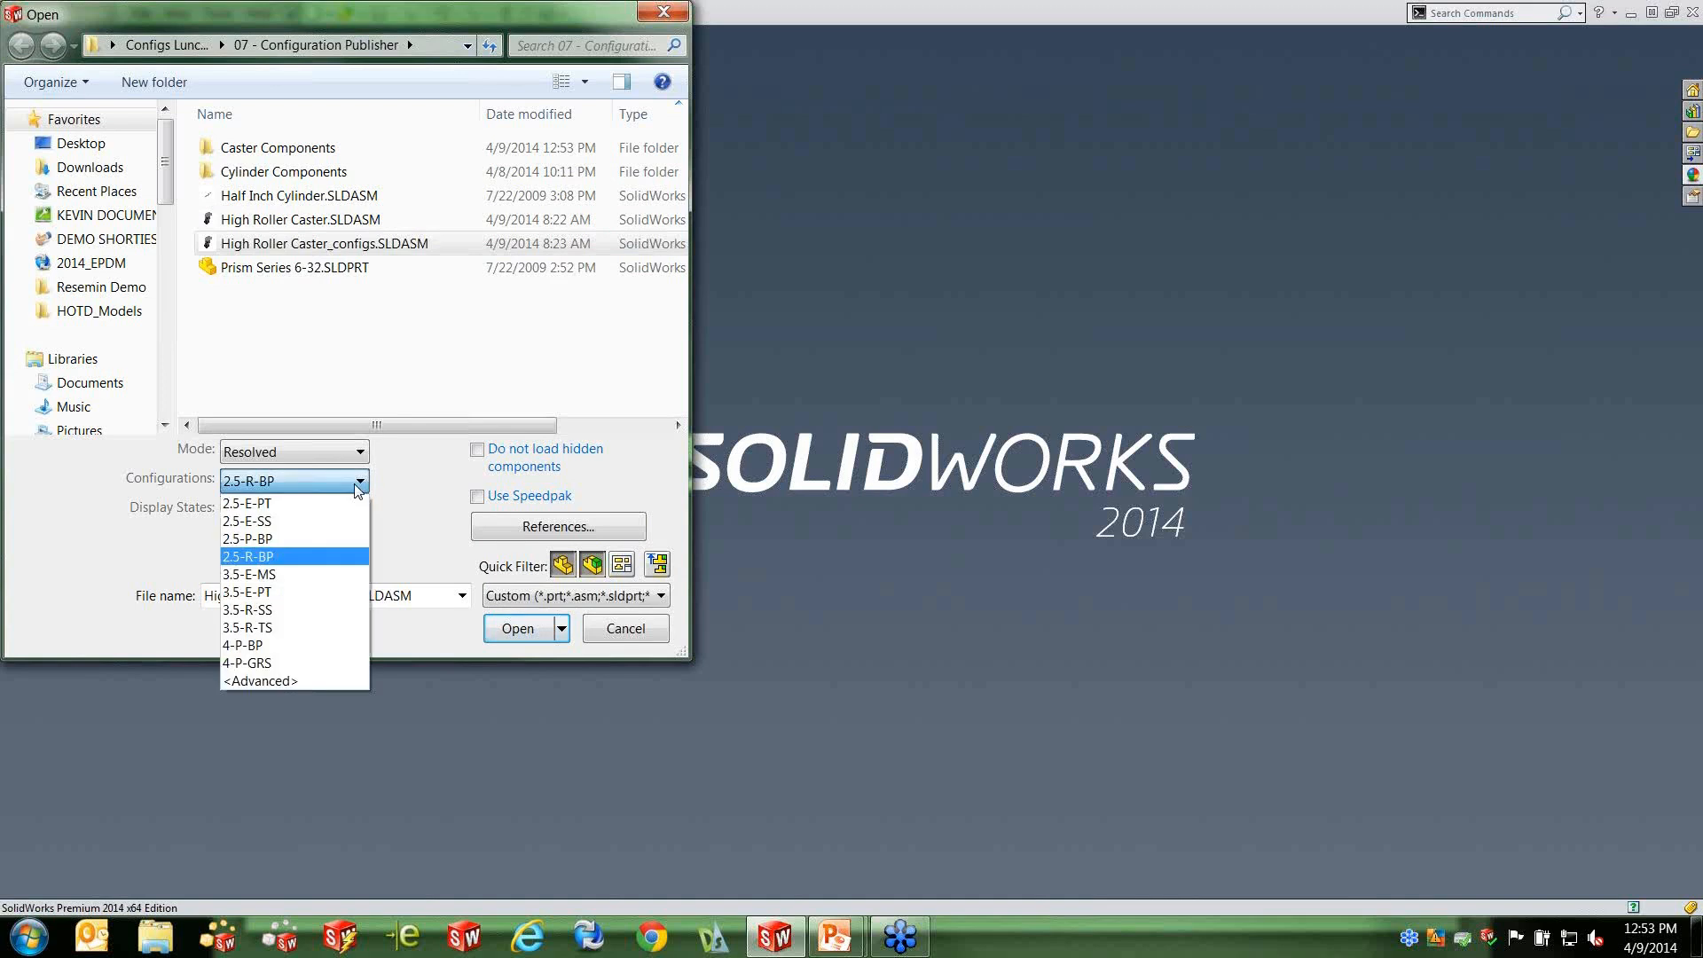
click(284, 679)
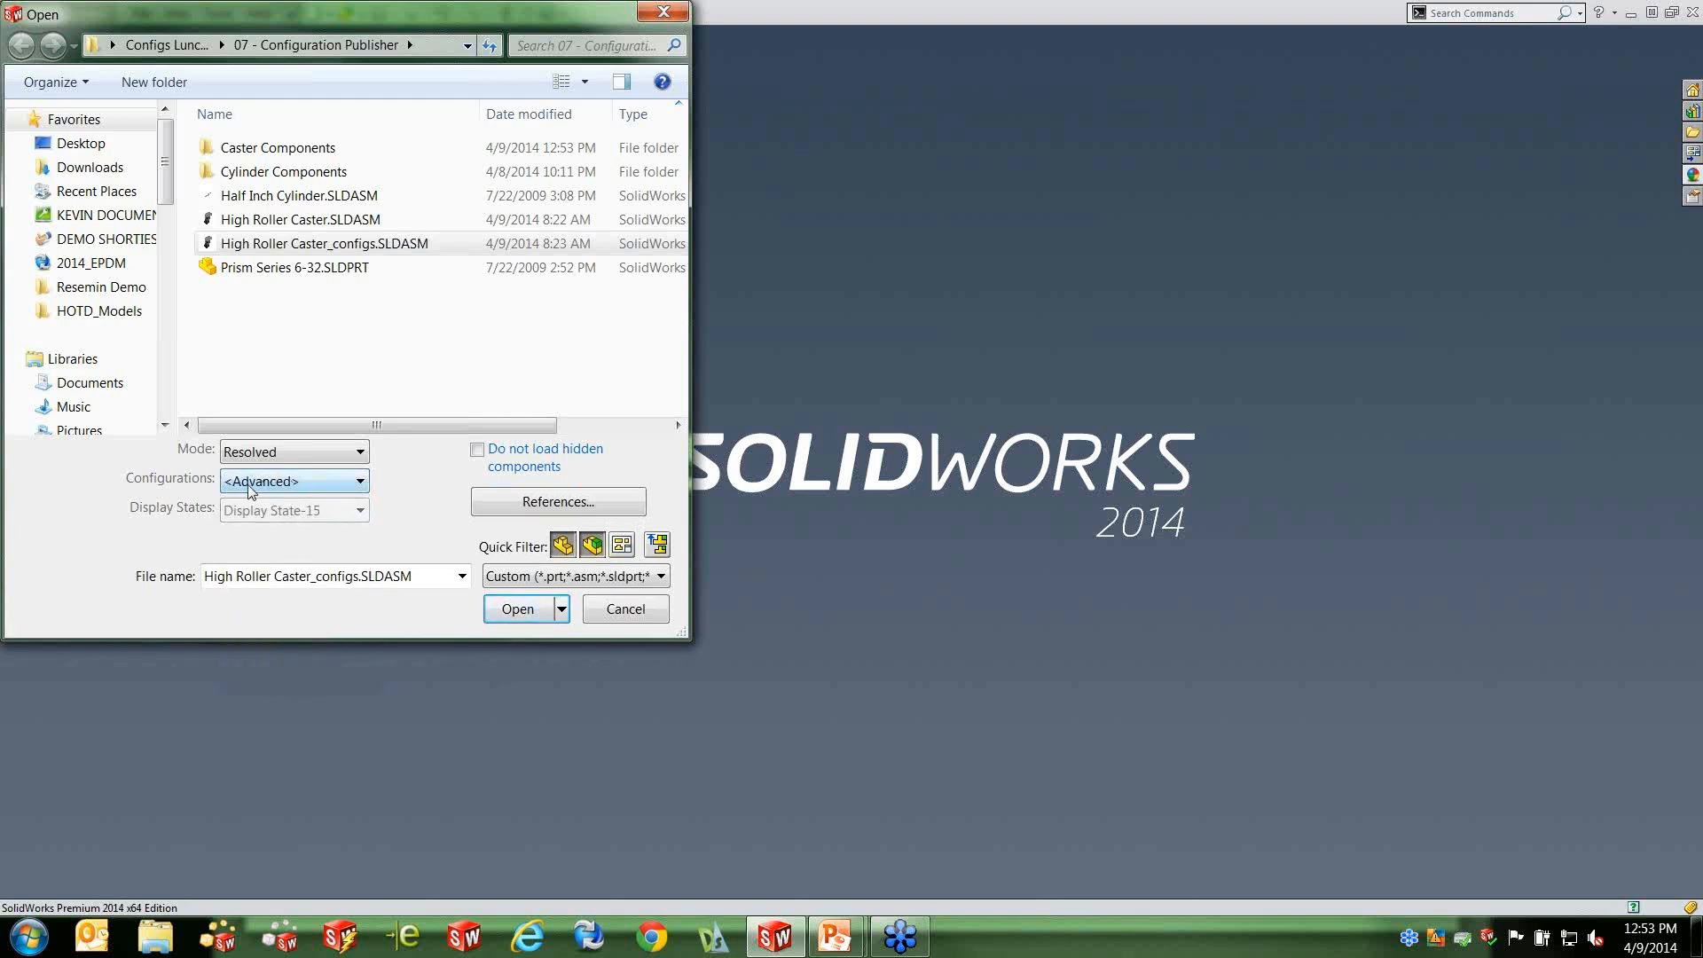
click(516, 610)
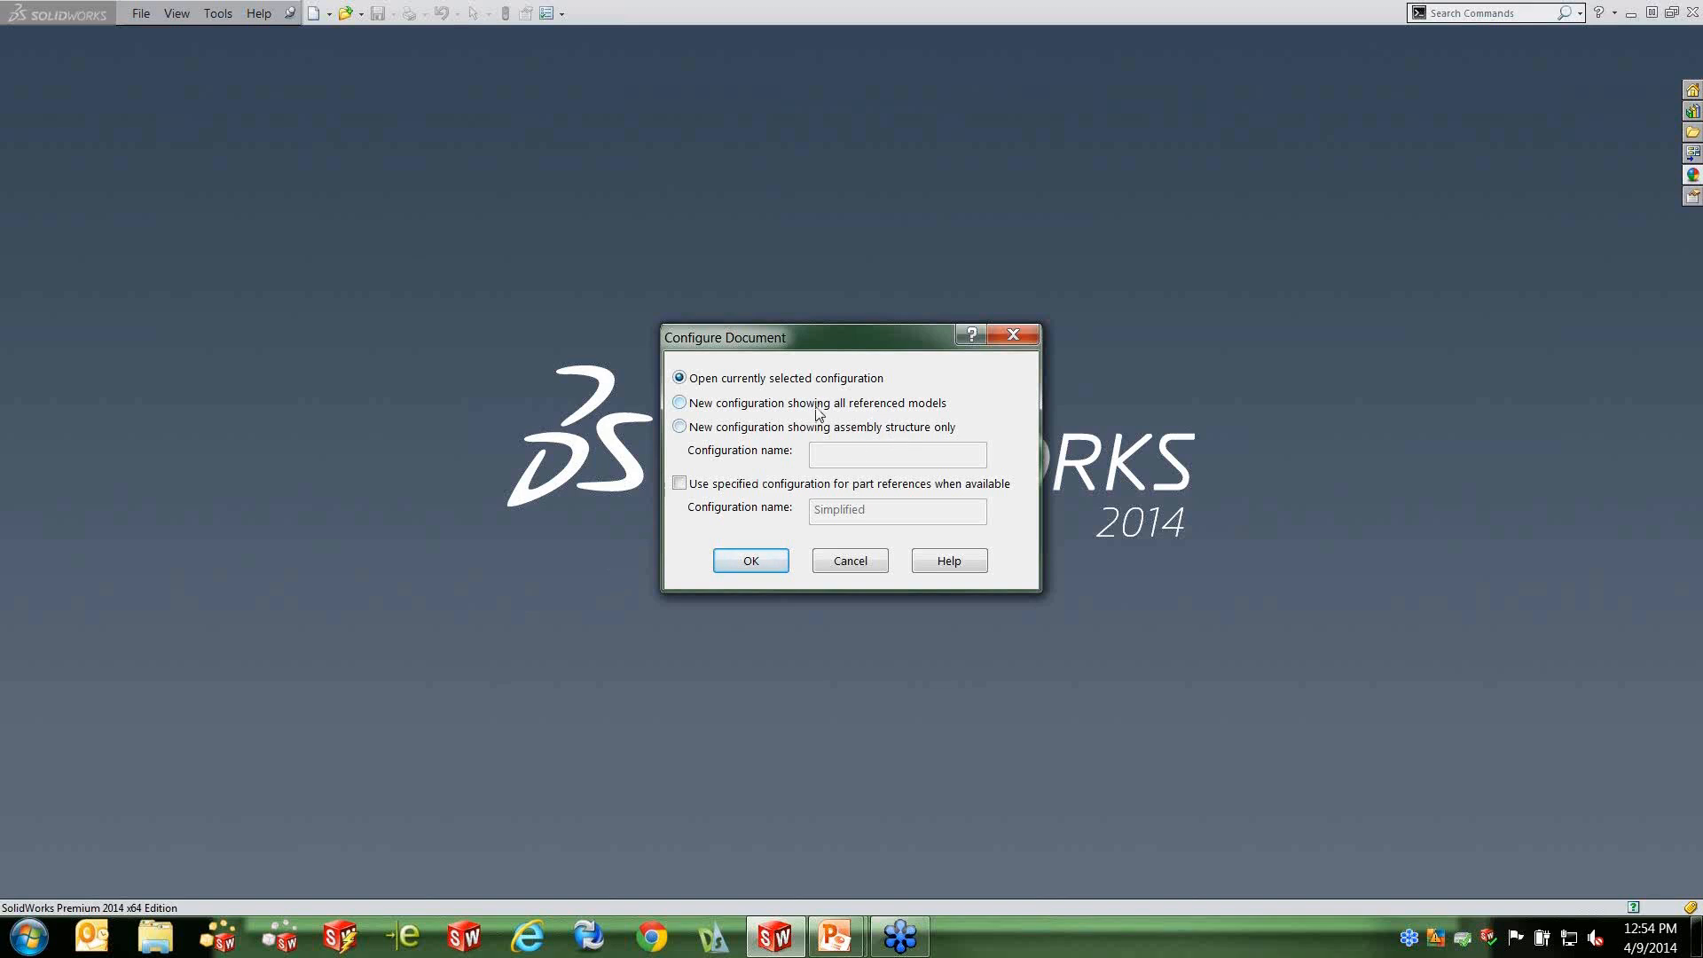
Load the assembly in a new configuration named test that shows all referenced models.
click(681, 406)
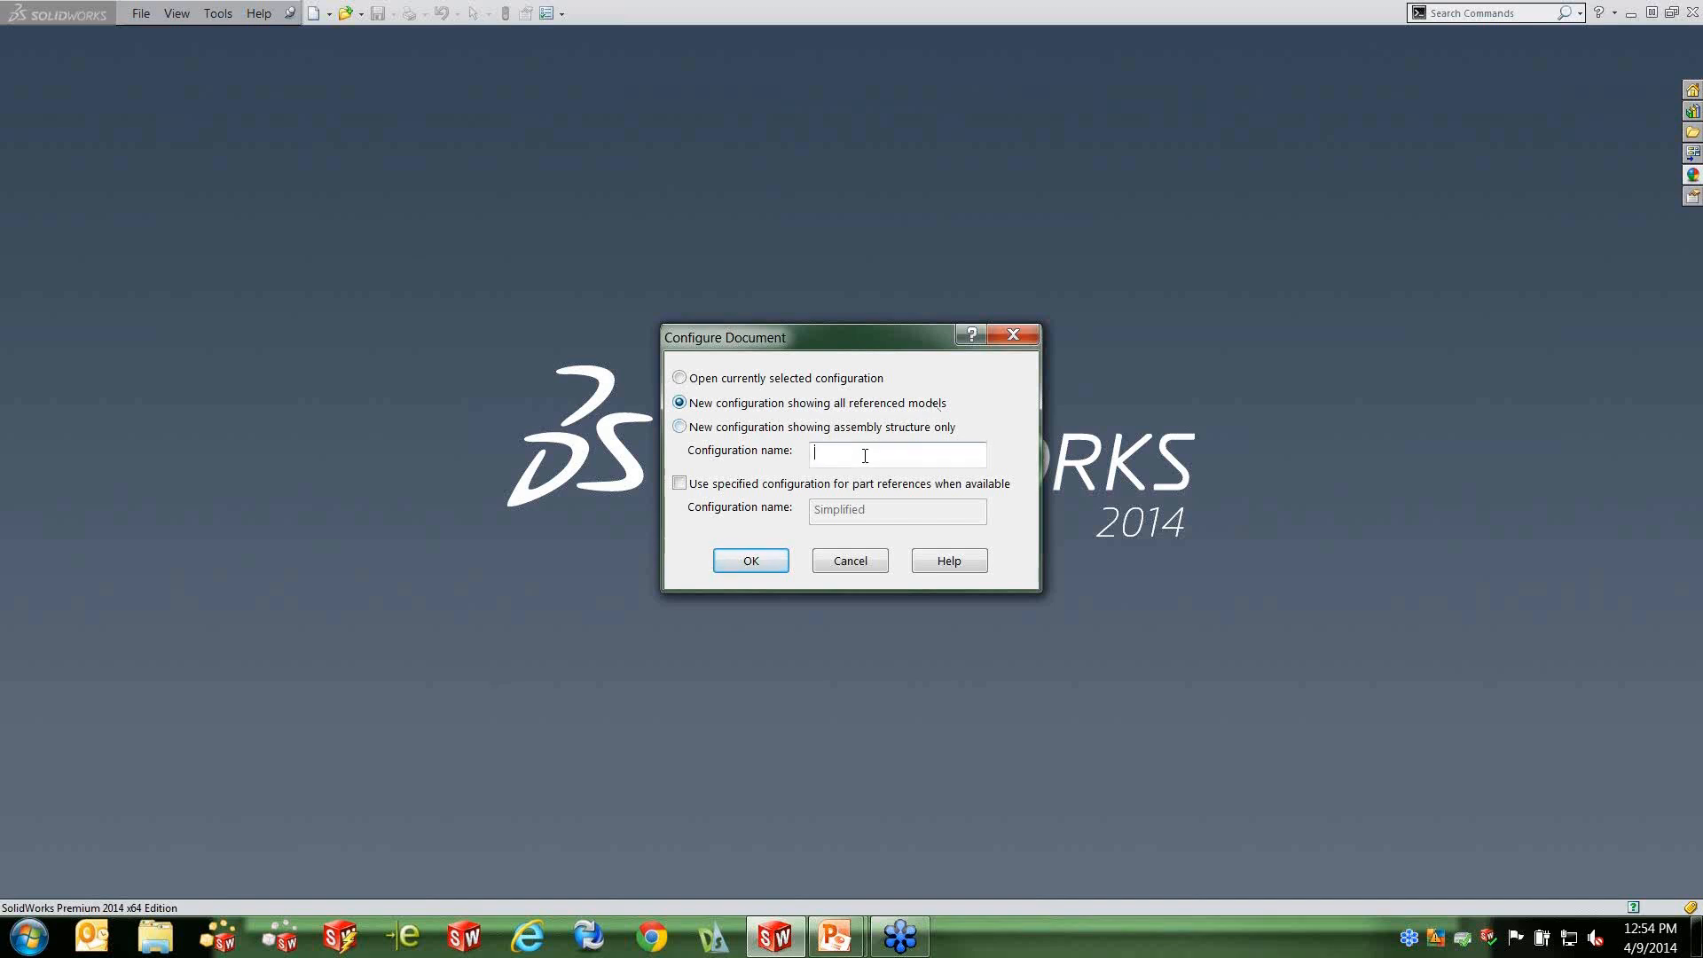
text(est)
click(755, 560)
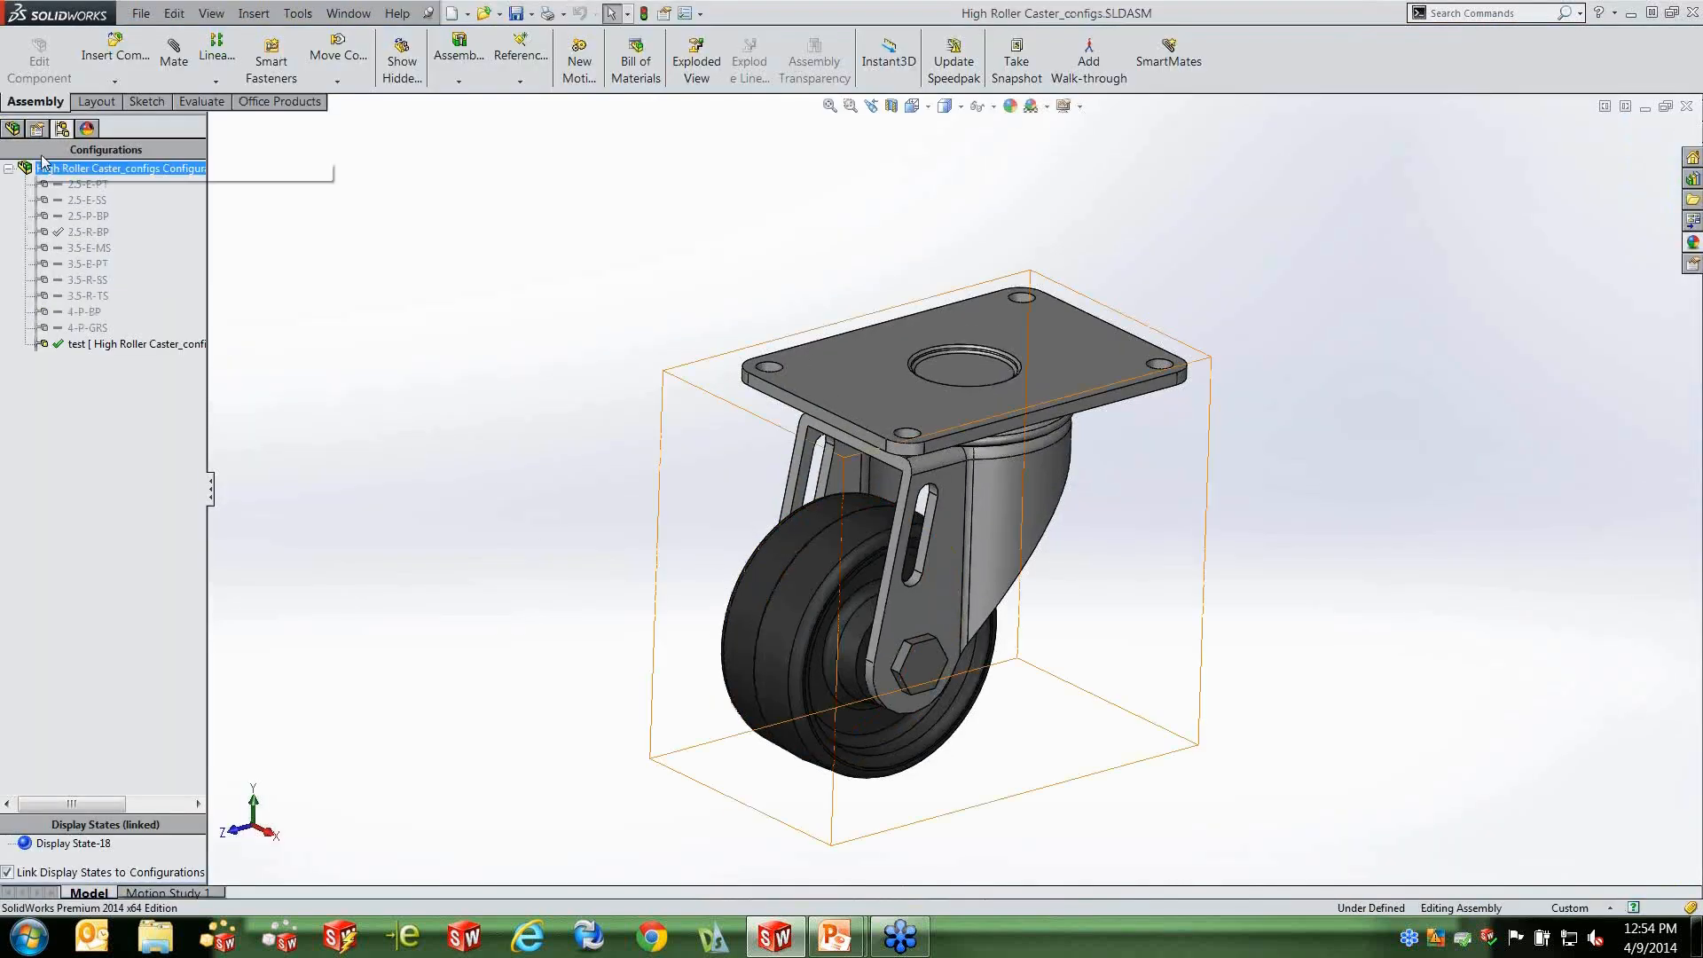
Show the caster assembly's component tree and close High Roller Caster_configs.SLDASM.
click(13, 128)
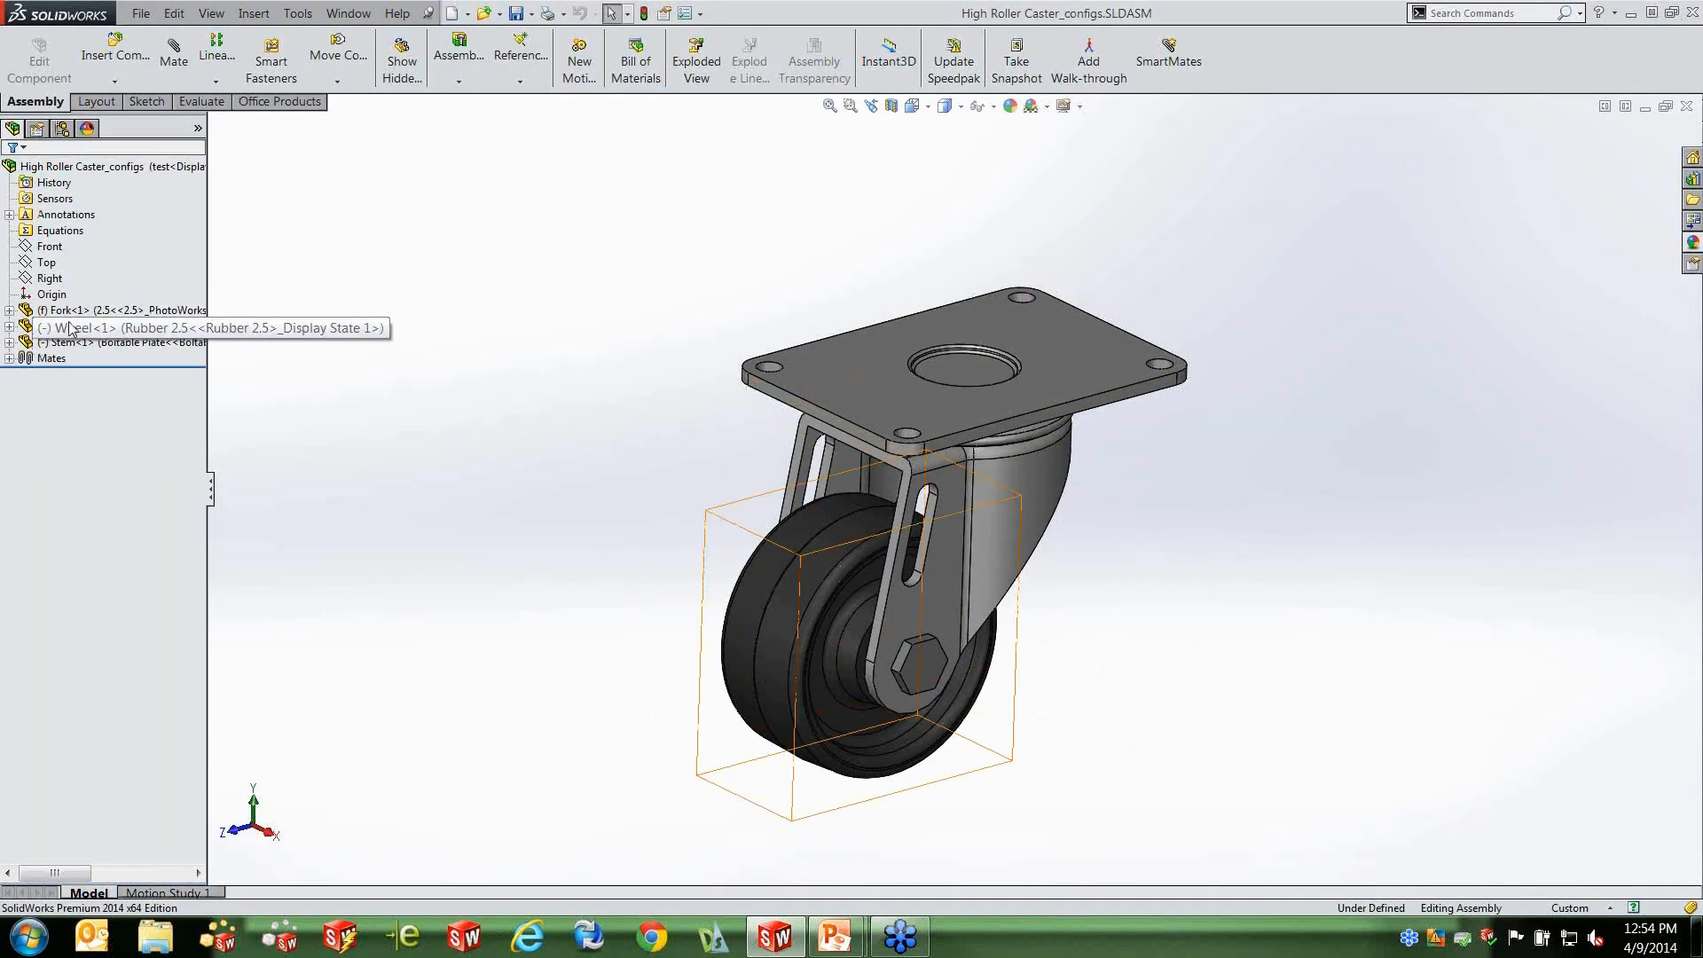
click(142, 14)
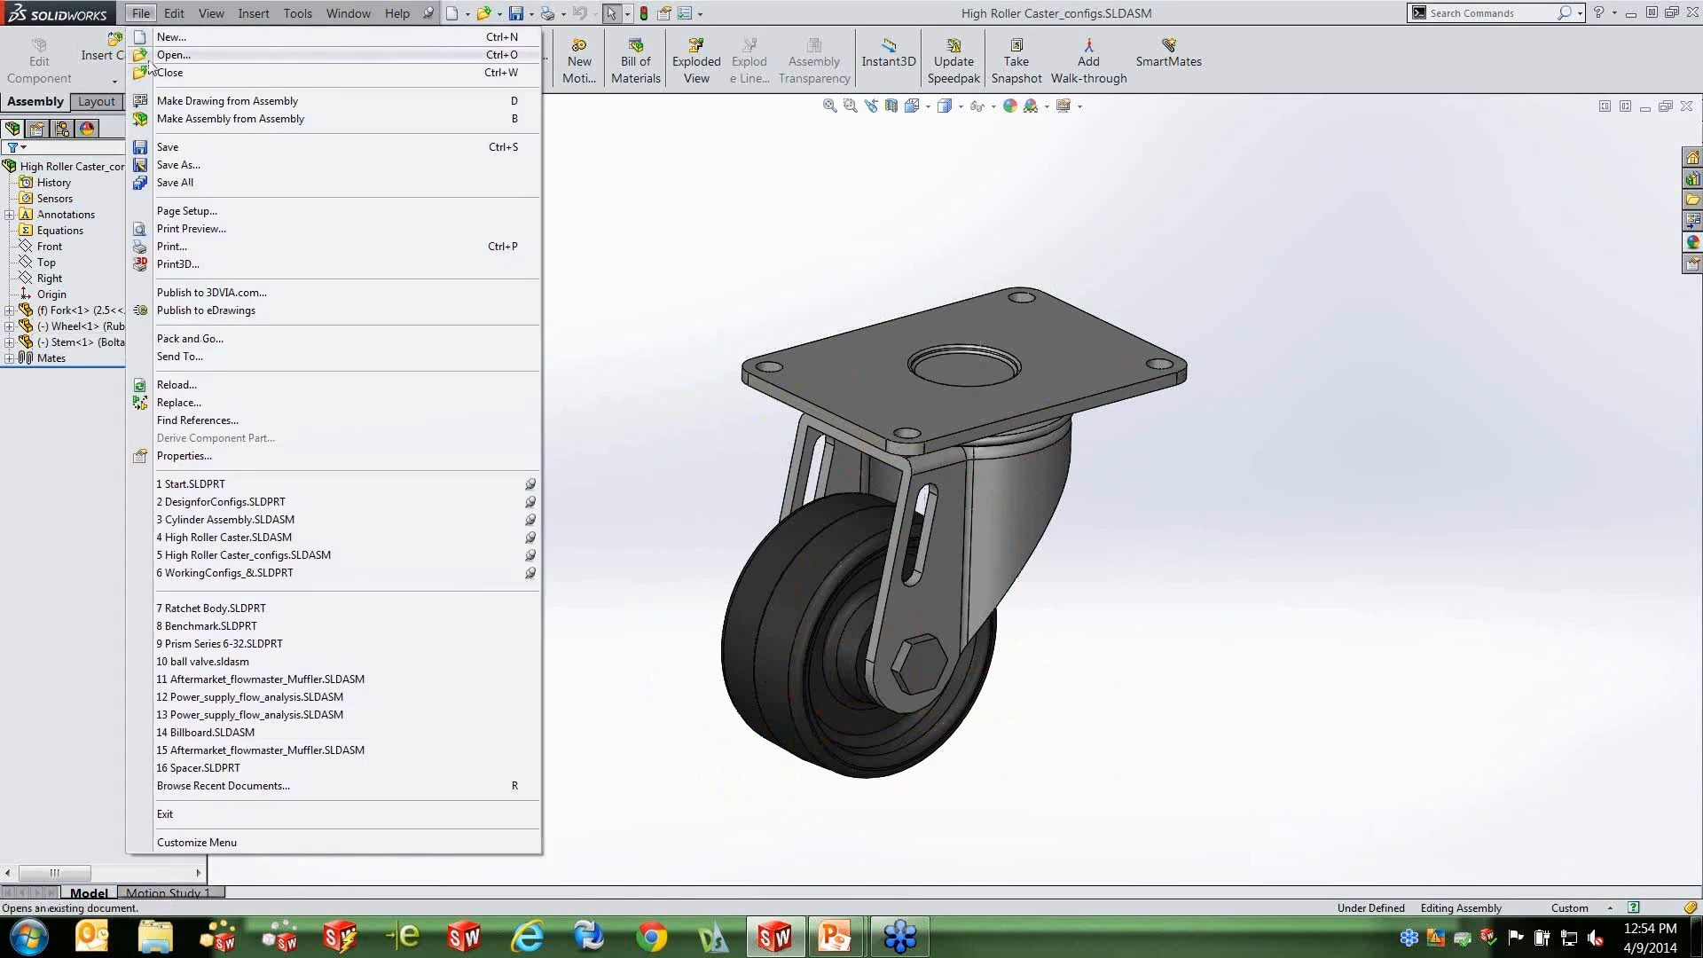
click(1685, 107)
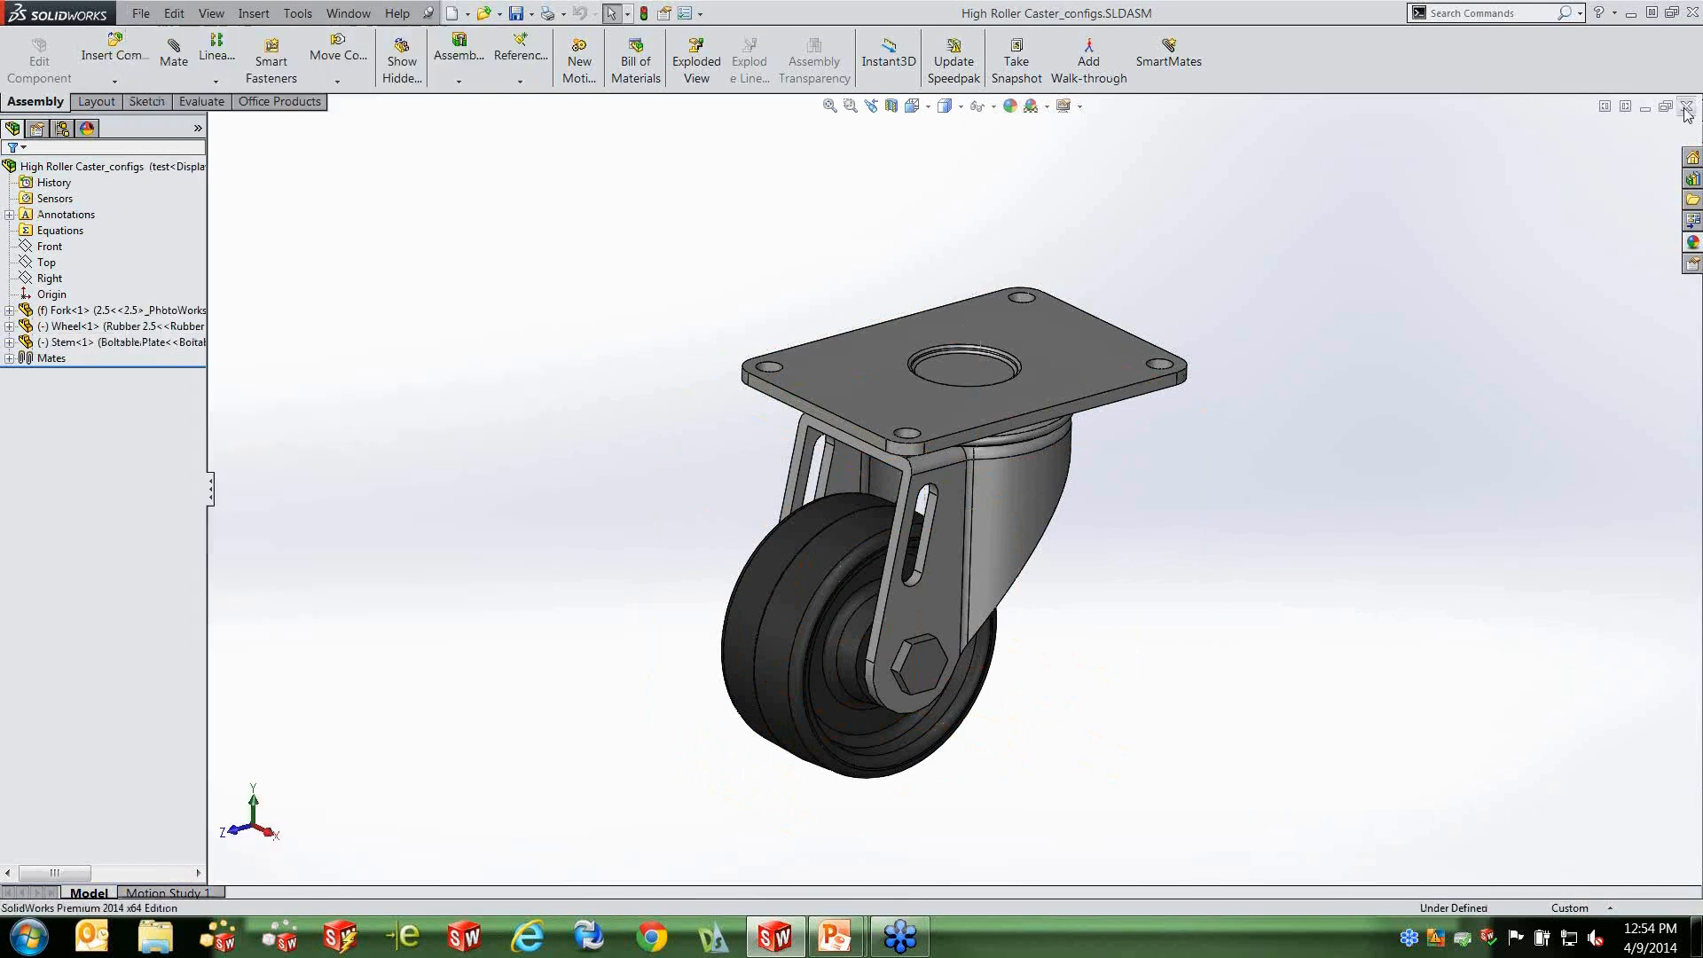
Open High Roller Caster_configs.SLDASM again with the <Advanced> configuration option.
click(142, 15)
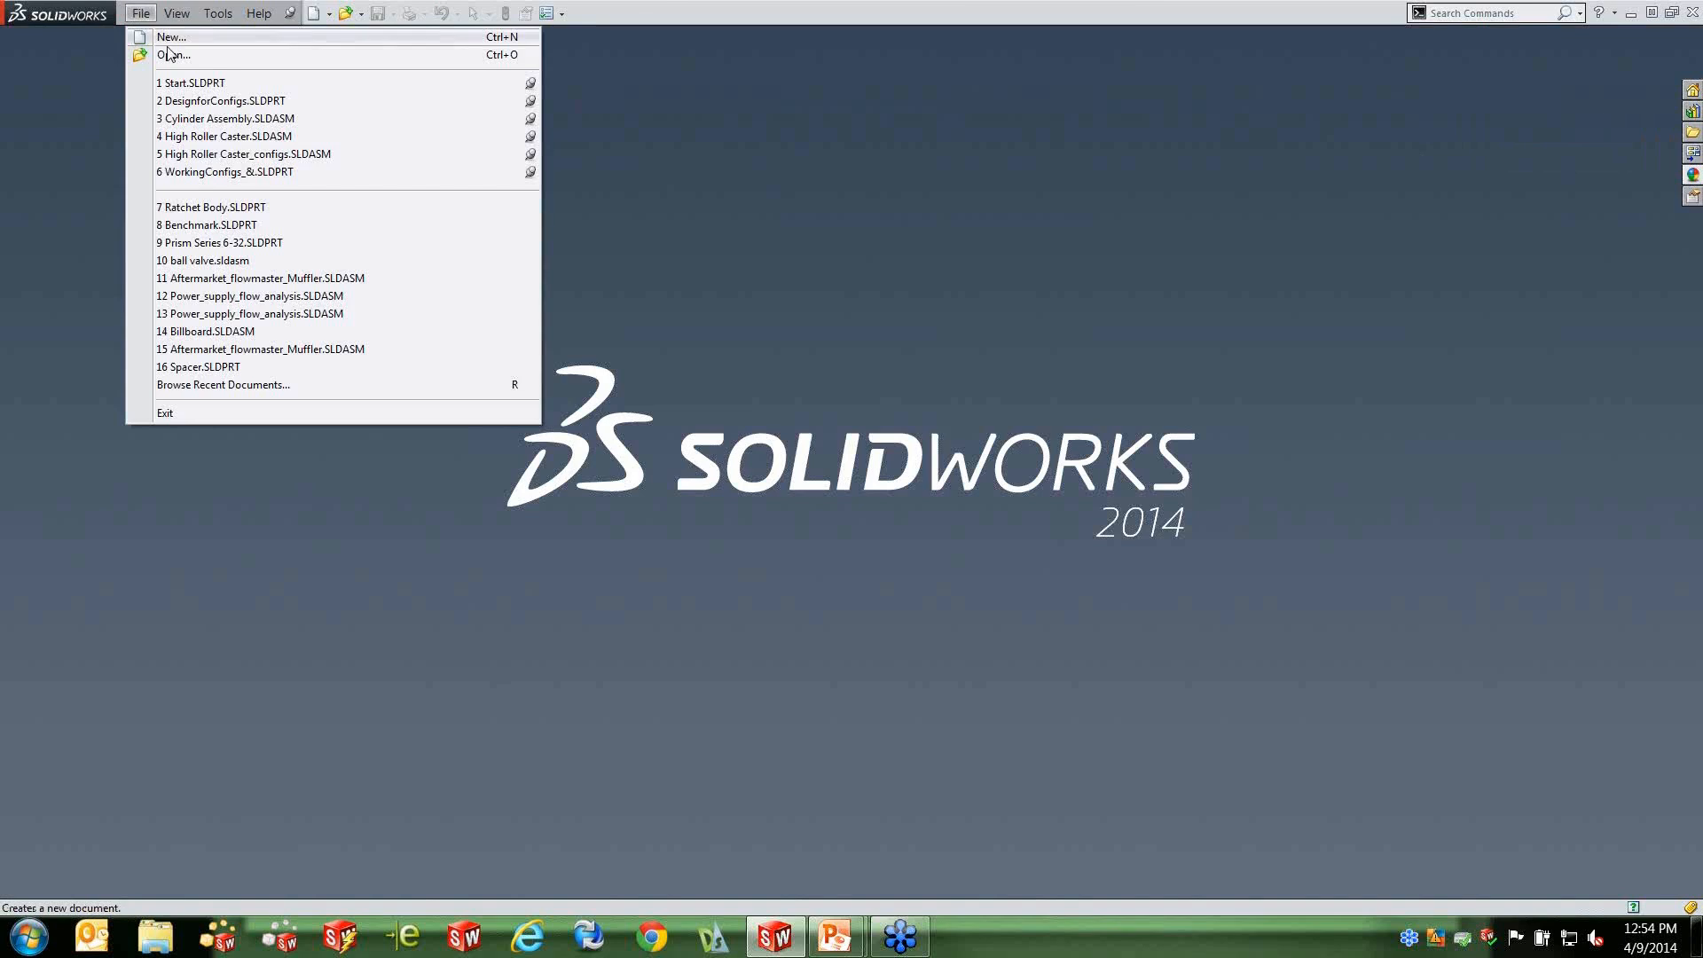
click(173, 56)
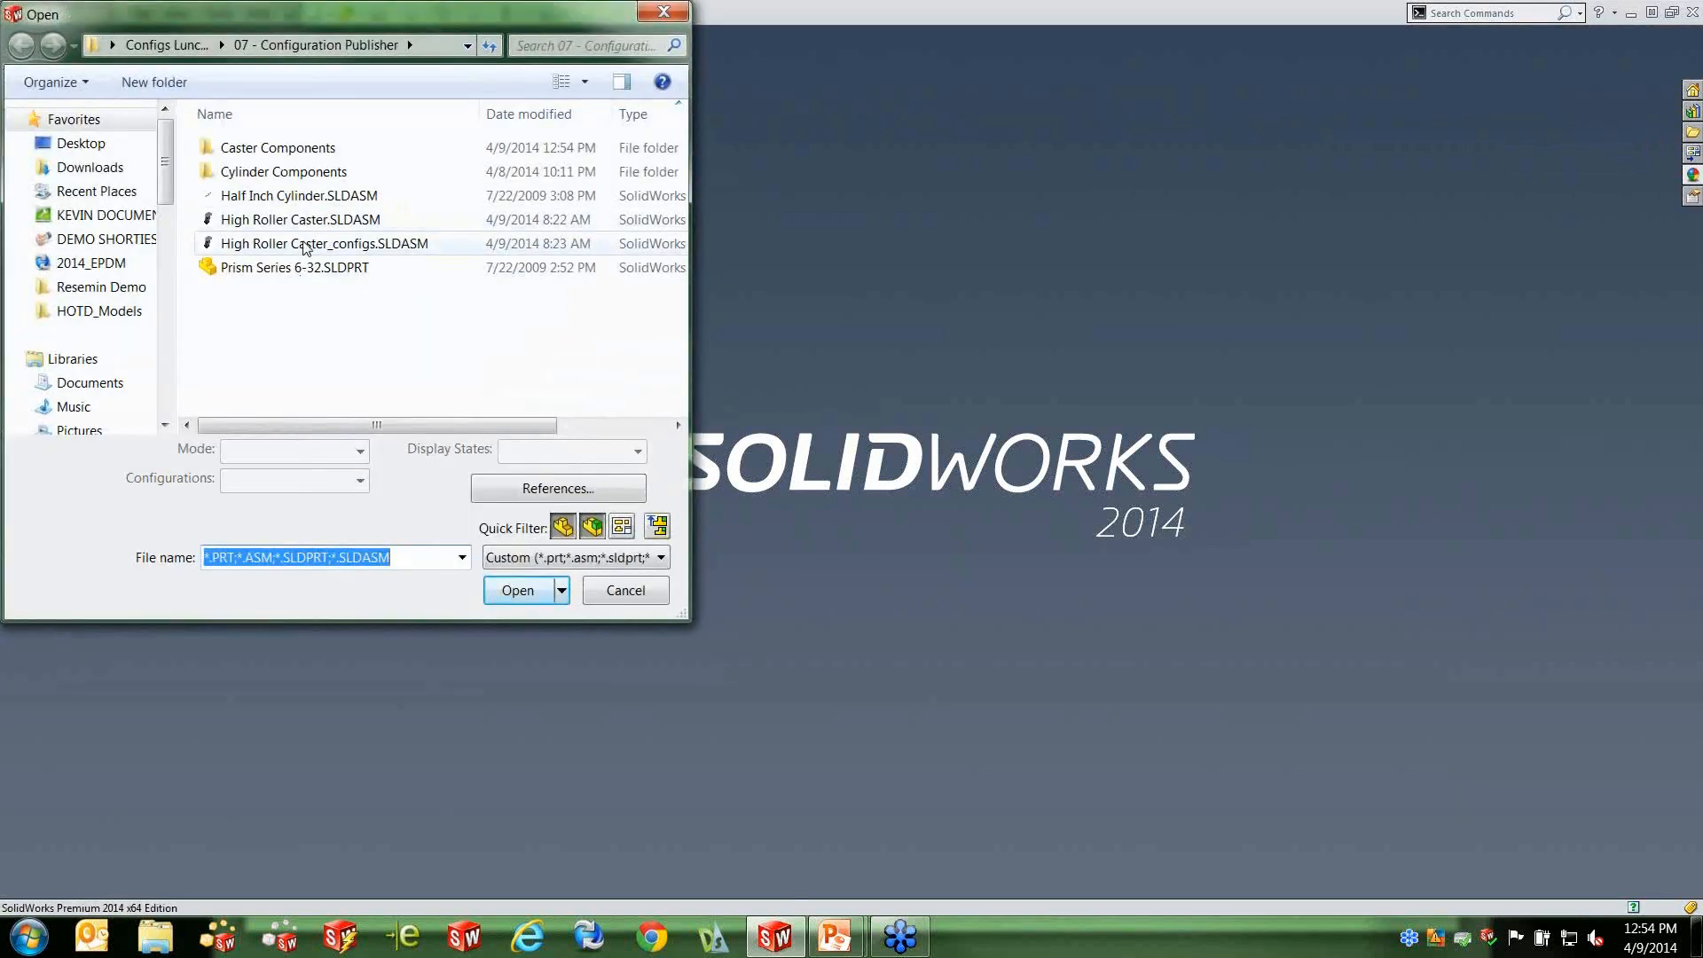
click(342, 244)
click(355, 479)
click(279, 685)
click(523, 621)
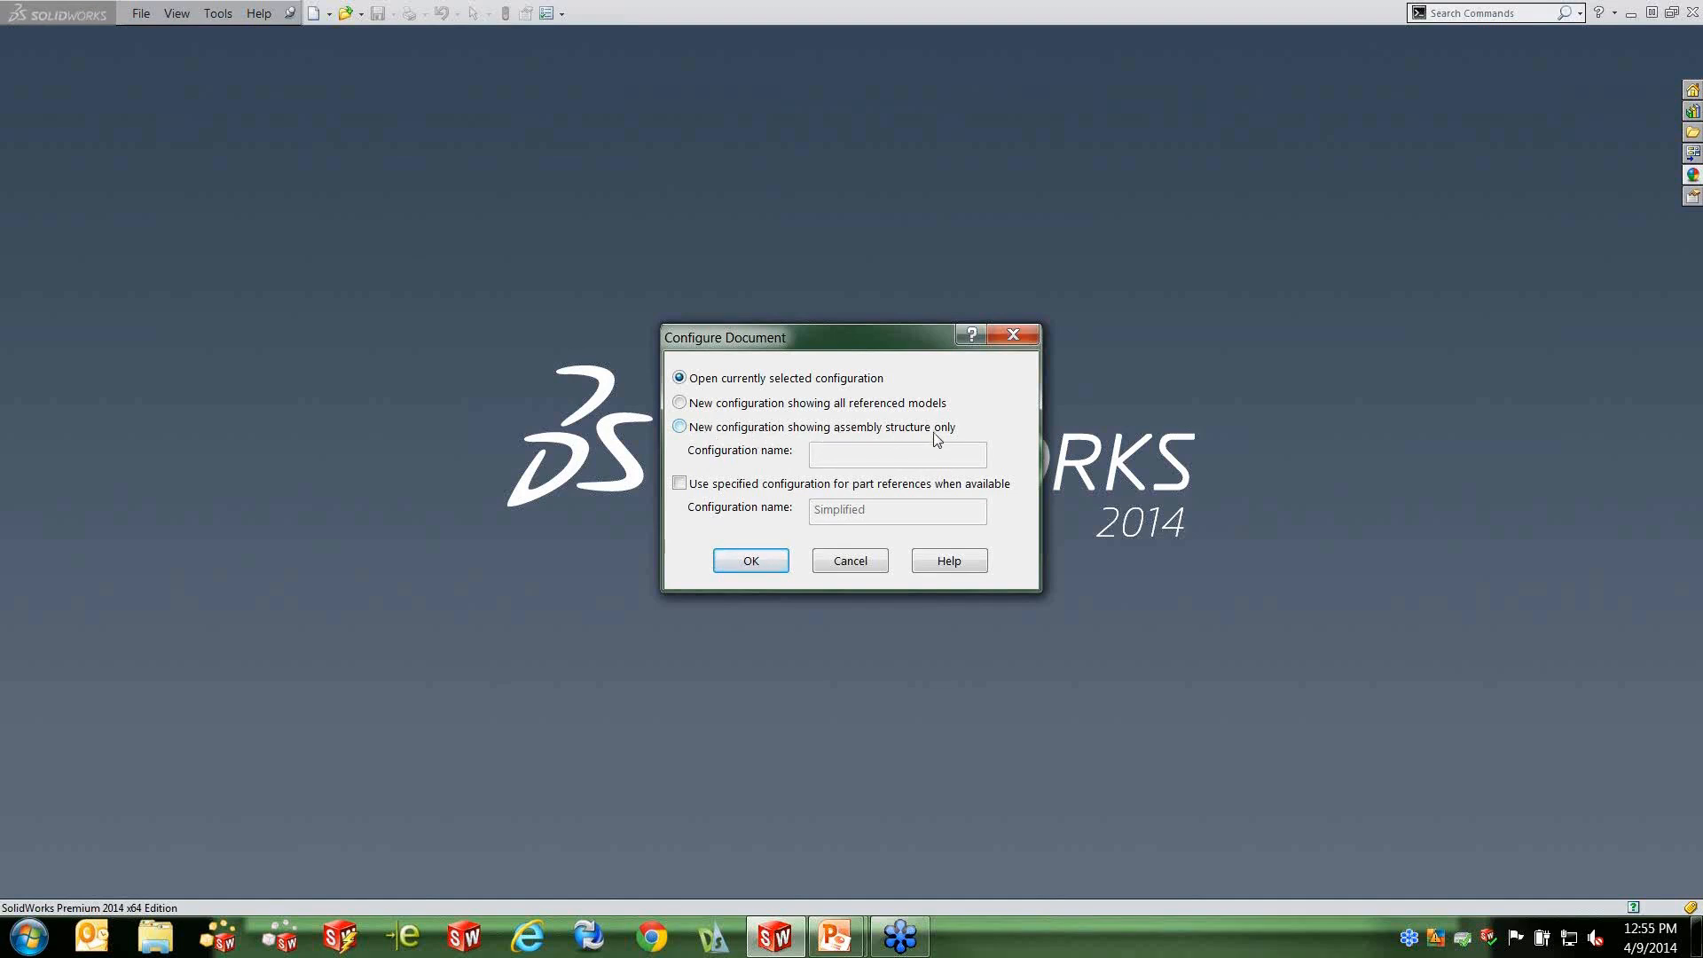
Load the assembly in a new configuration named test showing the assembly structure only, and display its component tree.
click(679, 426)
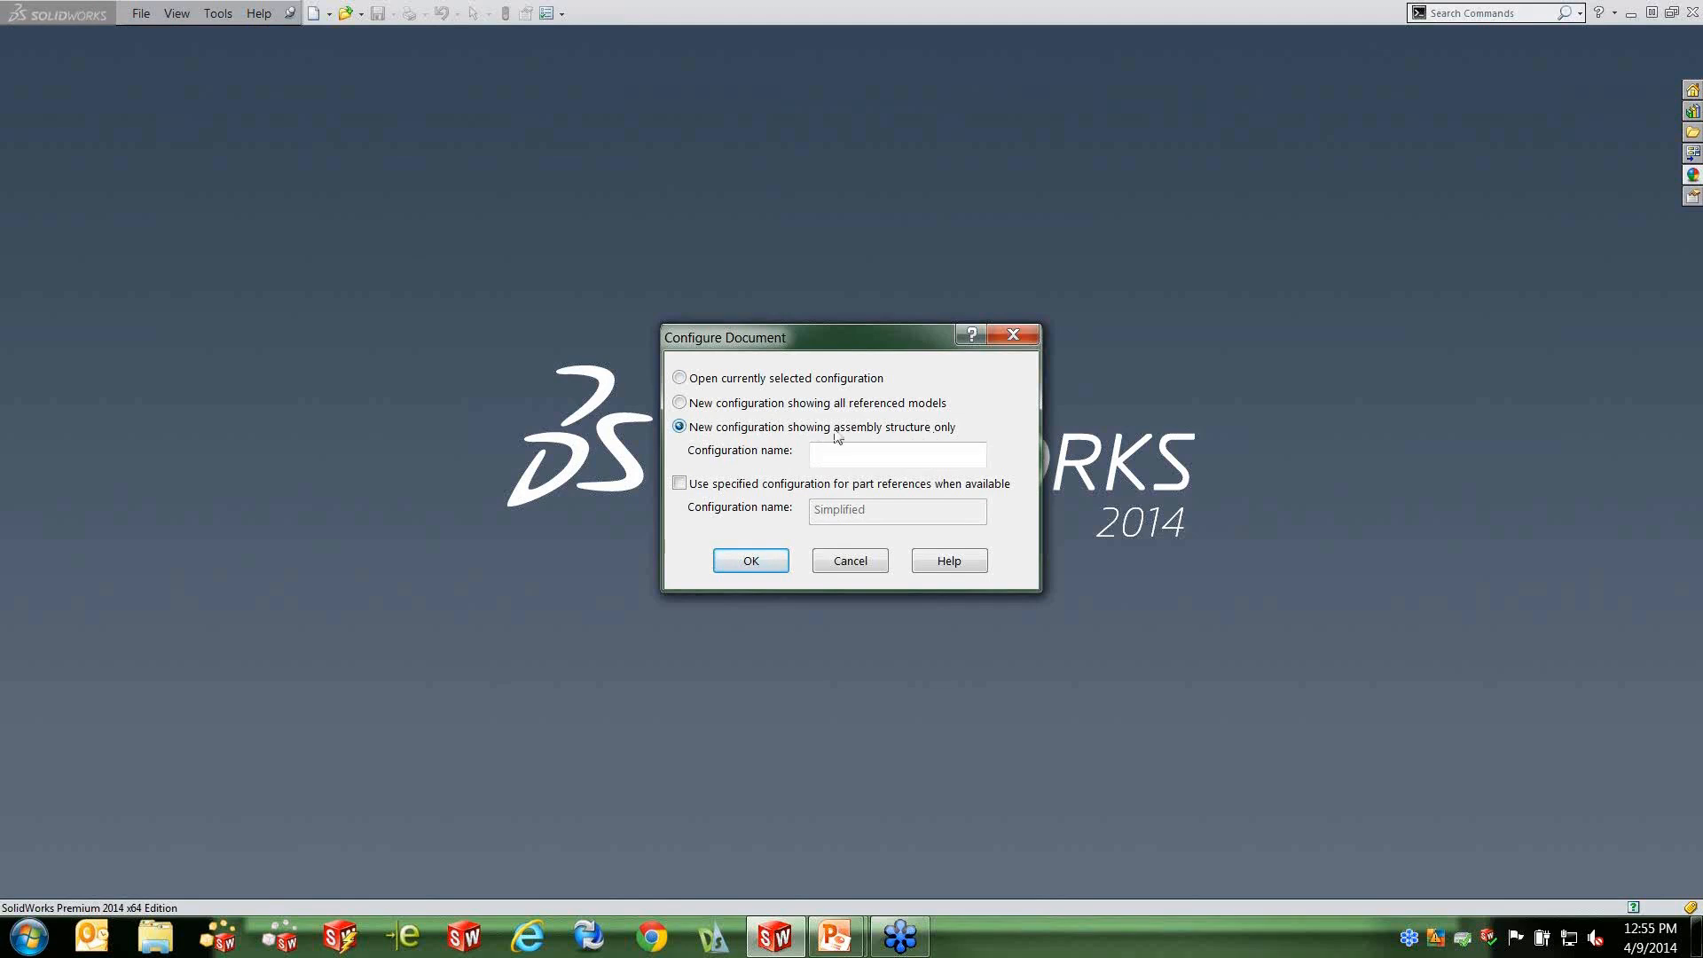
click(859, 454)
text(test)
click(731, 568)
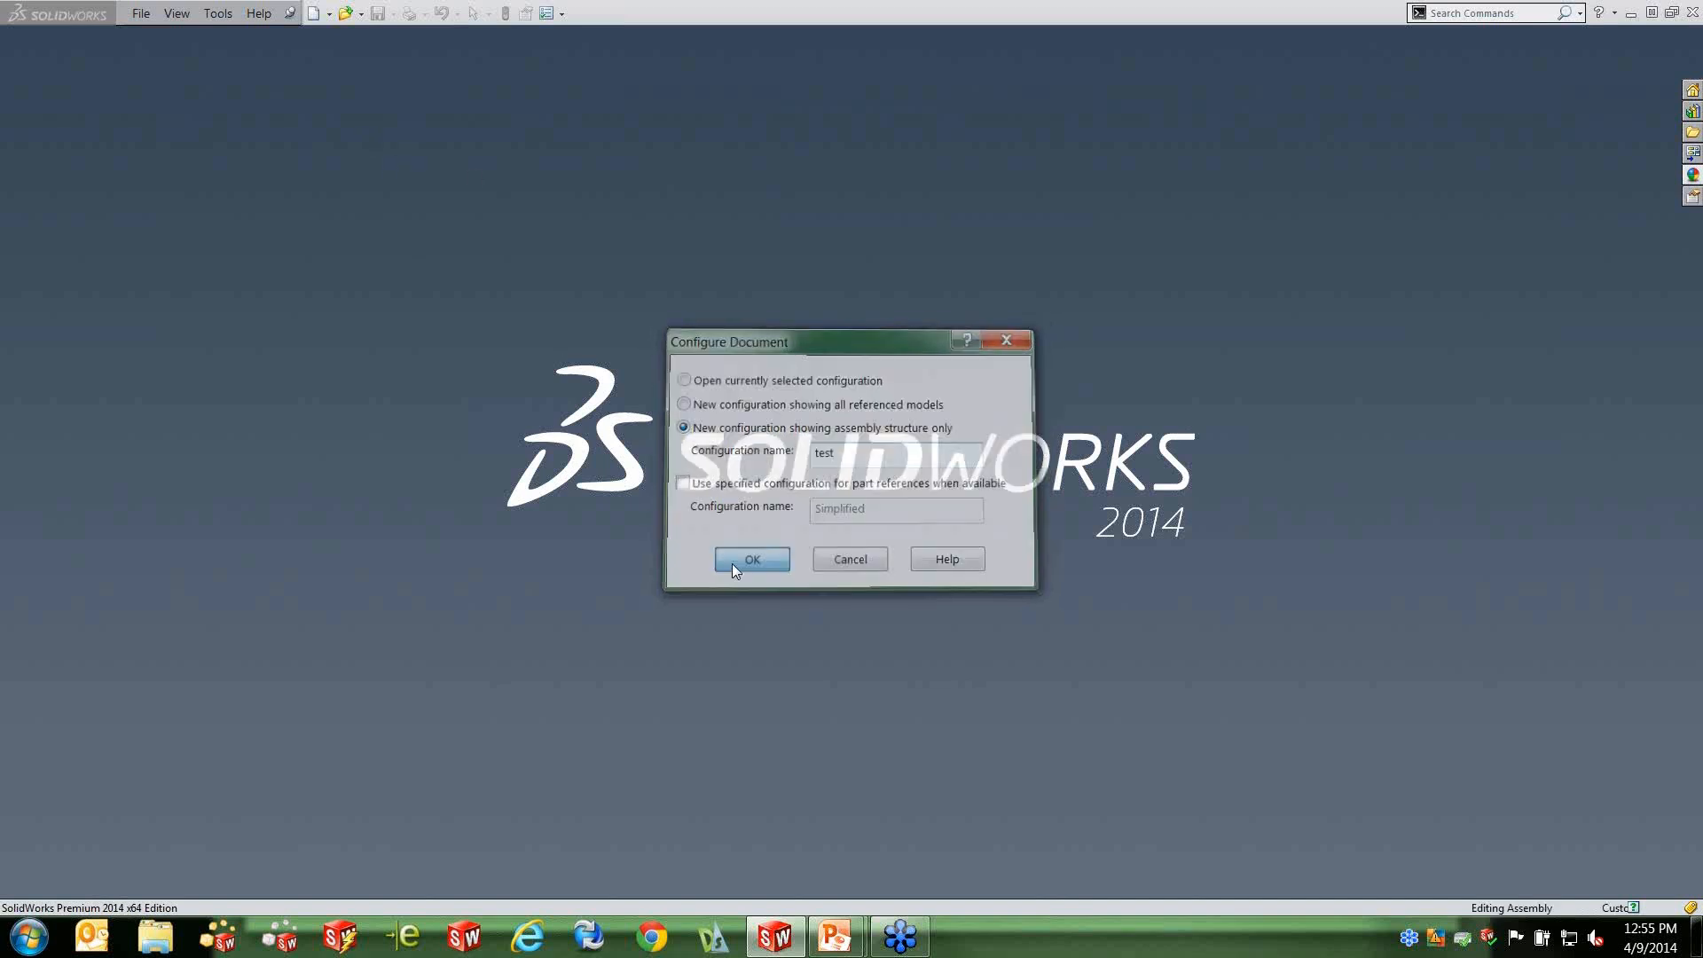
click(12, 129)
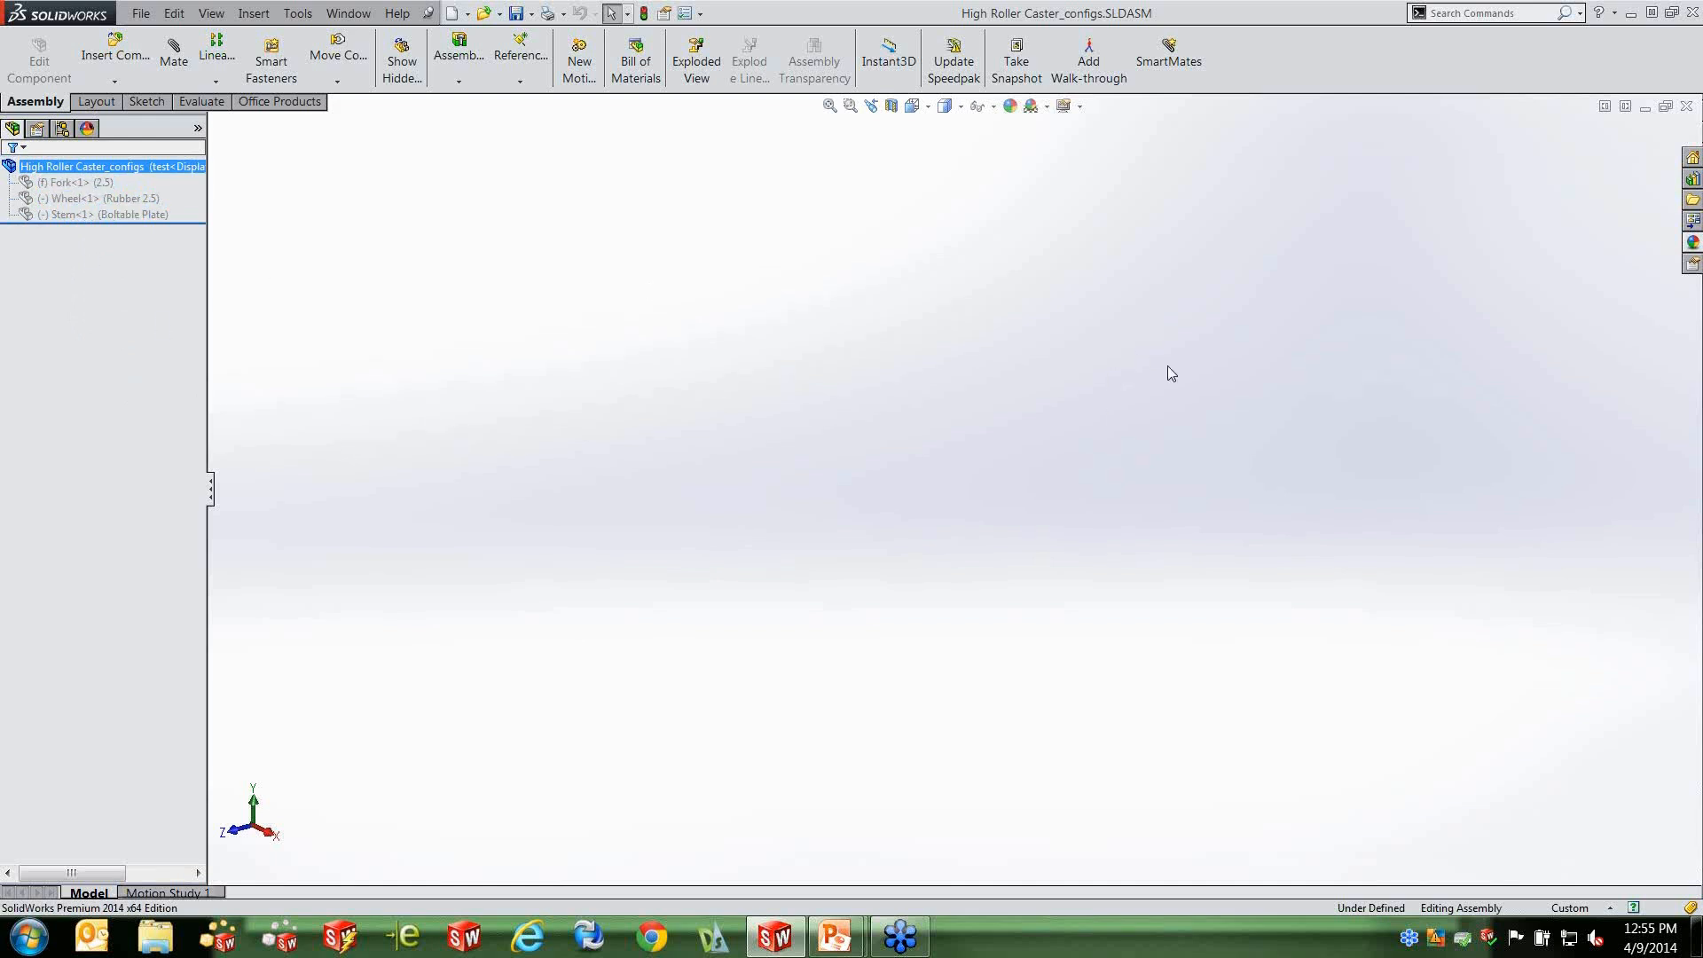
Close the caster assembly and open the recent part Start.SLDPRT.
click(1684, 106)
click(140, 14)
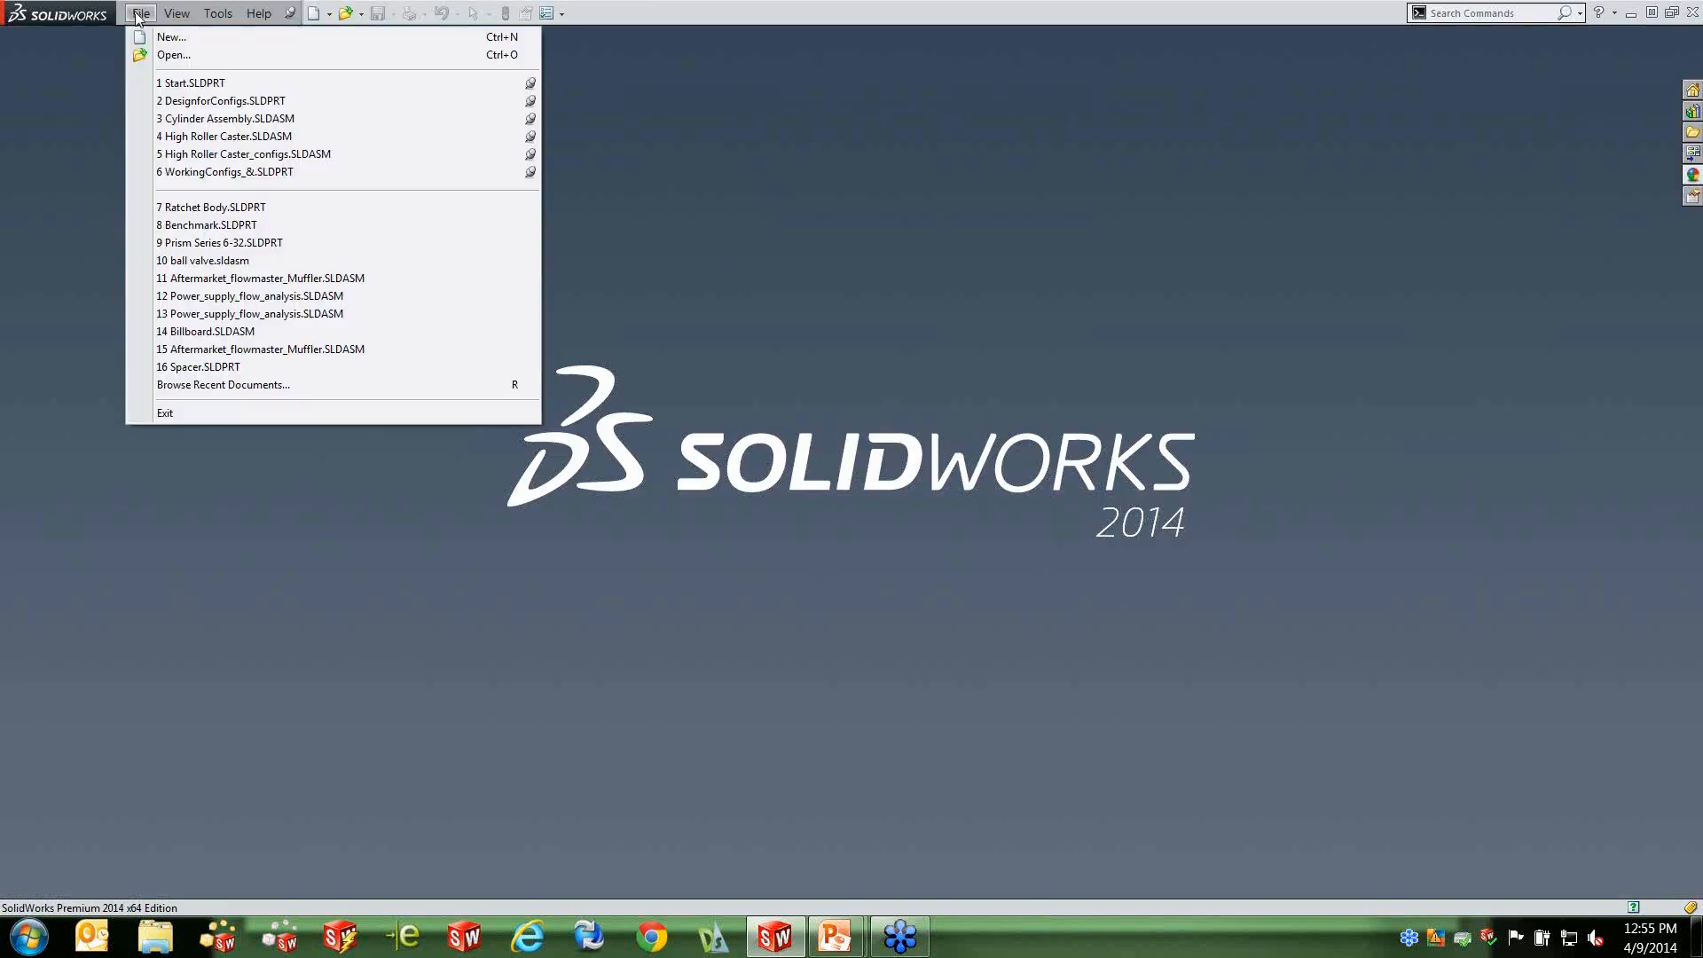
click(207, 85)
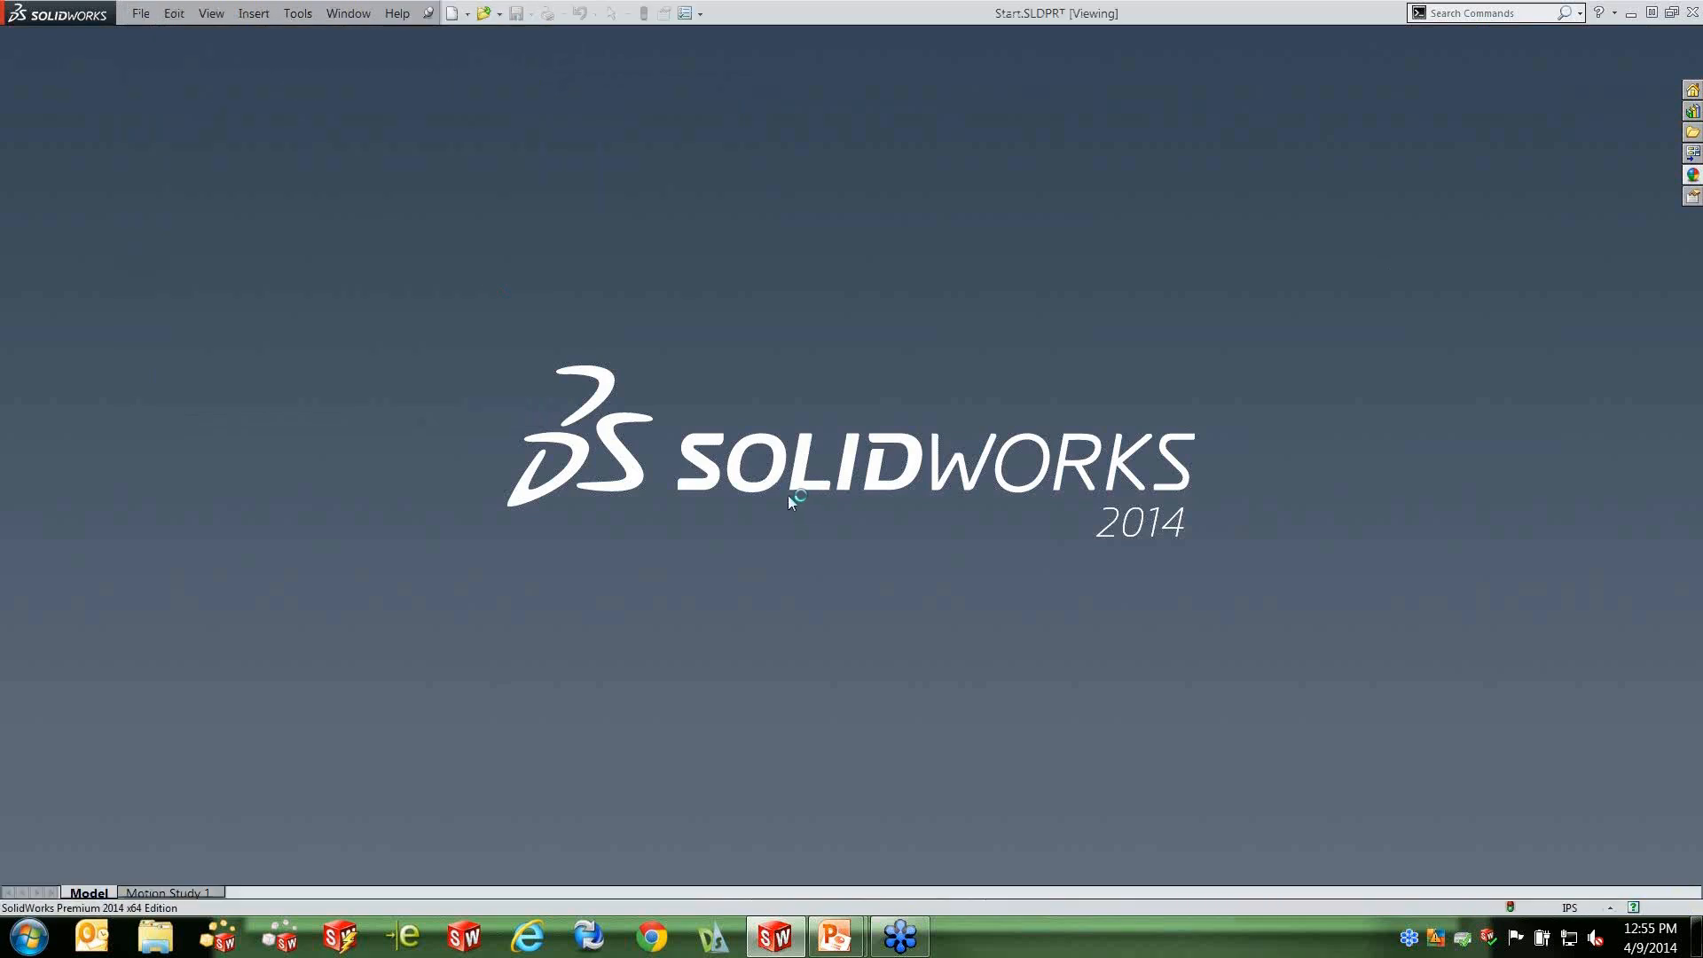
Show the Misc. Configuration tools slide in the PowerPoint slide show and return to the Start part in SolidWorks.
click(845, 938)
click(768, 843)
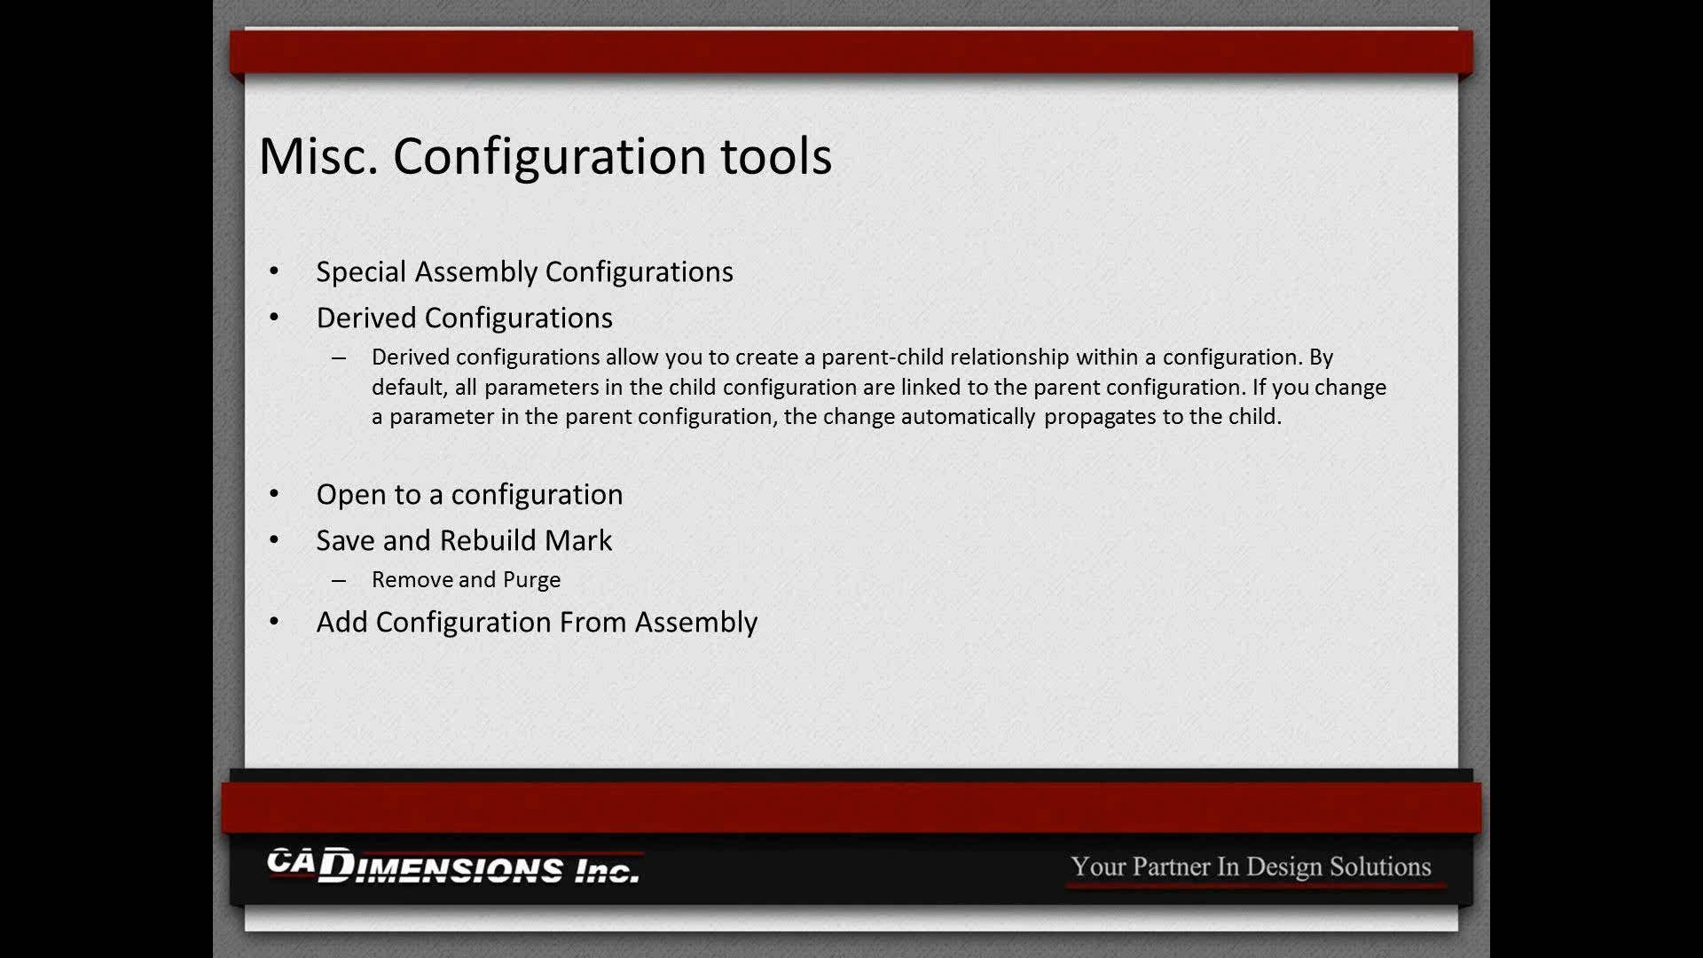
key(alt+Tab)
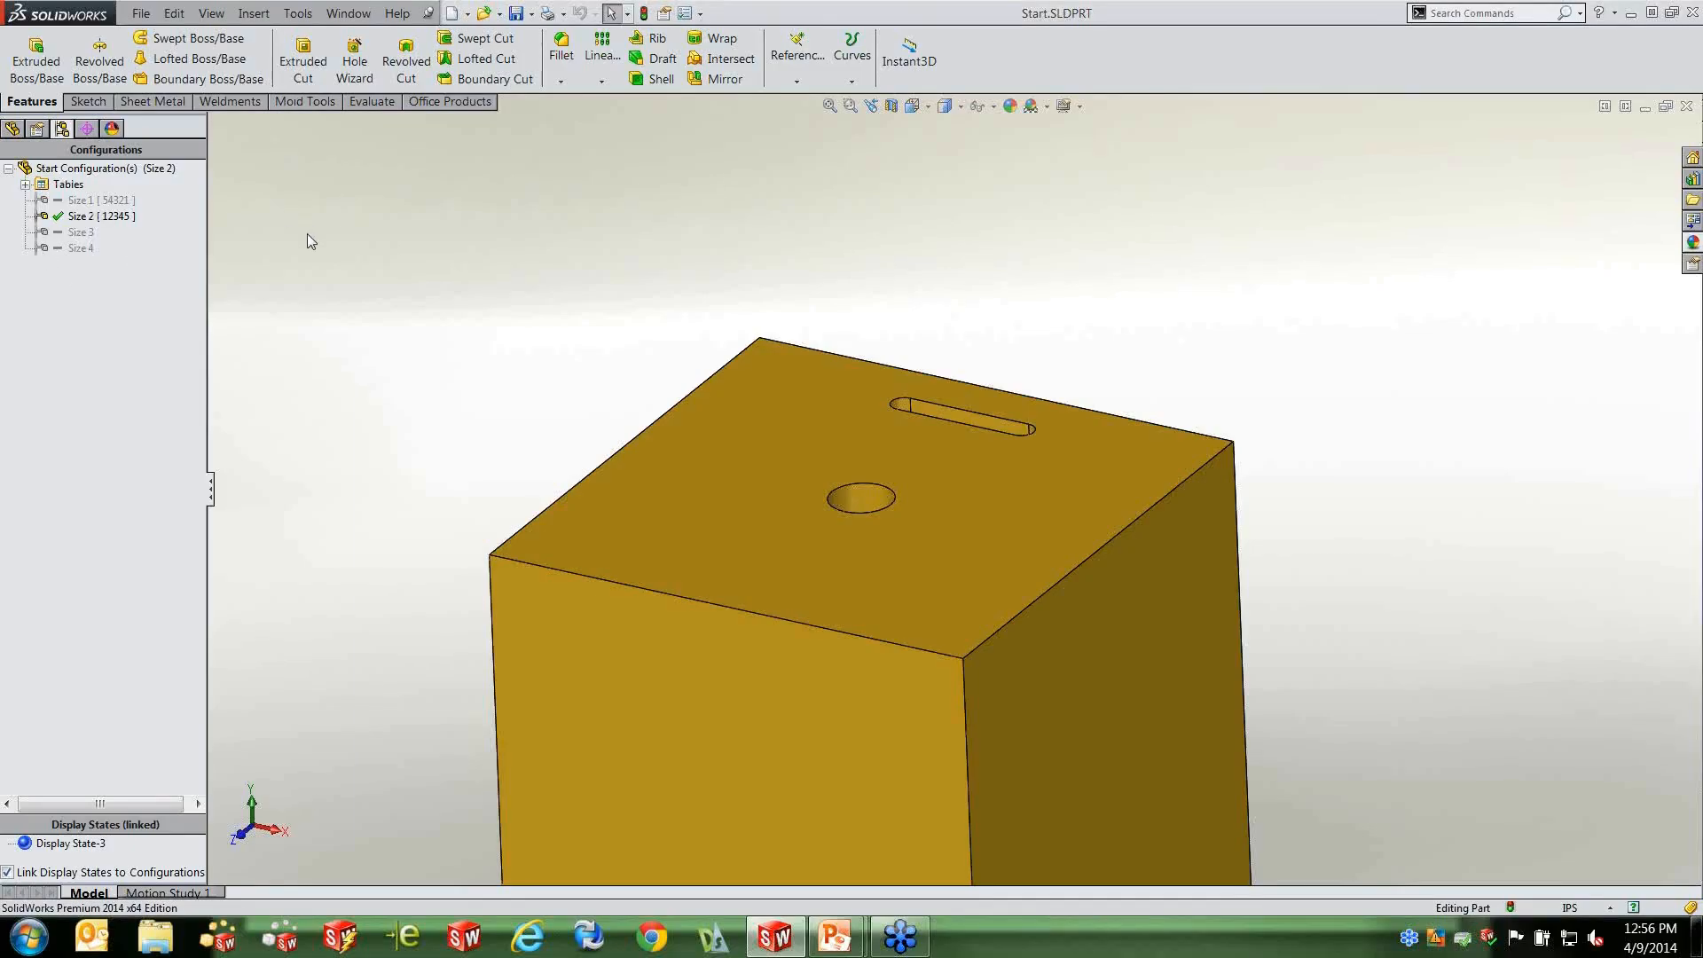
Activate the Size 1 configuration of the Start part and examine the block's holes.
key(f)
double_click(96, 200)
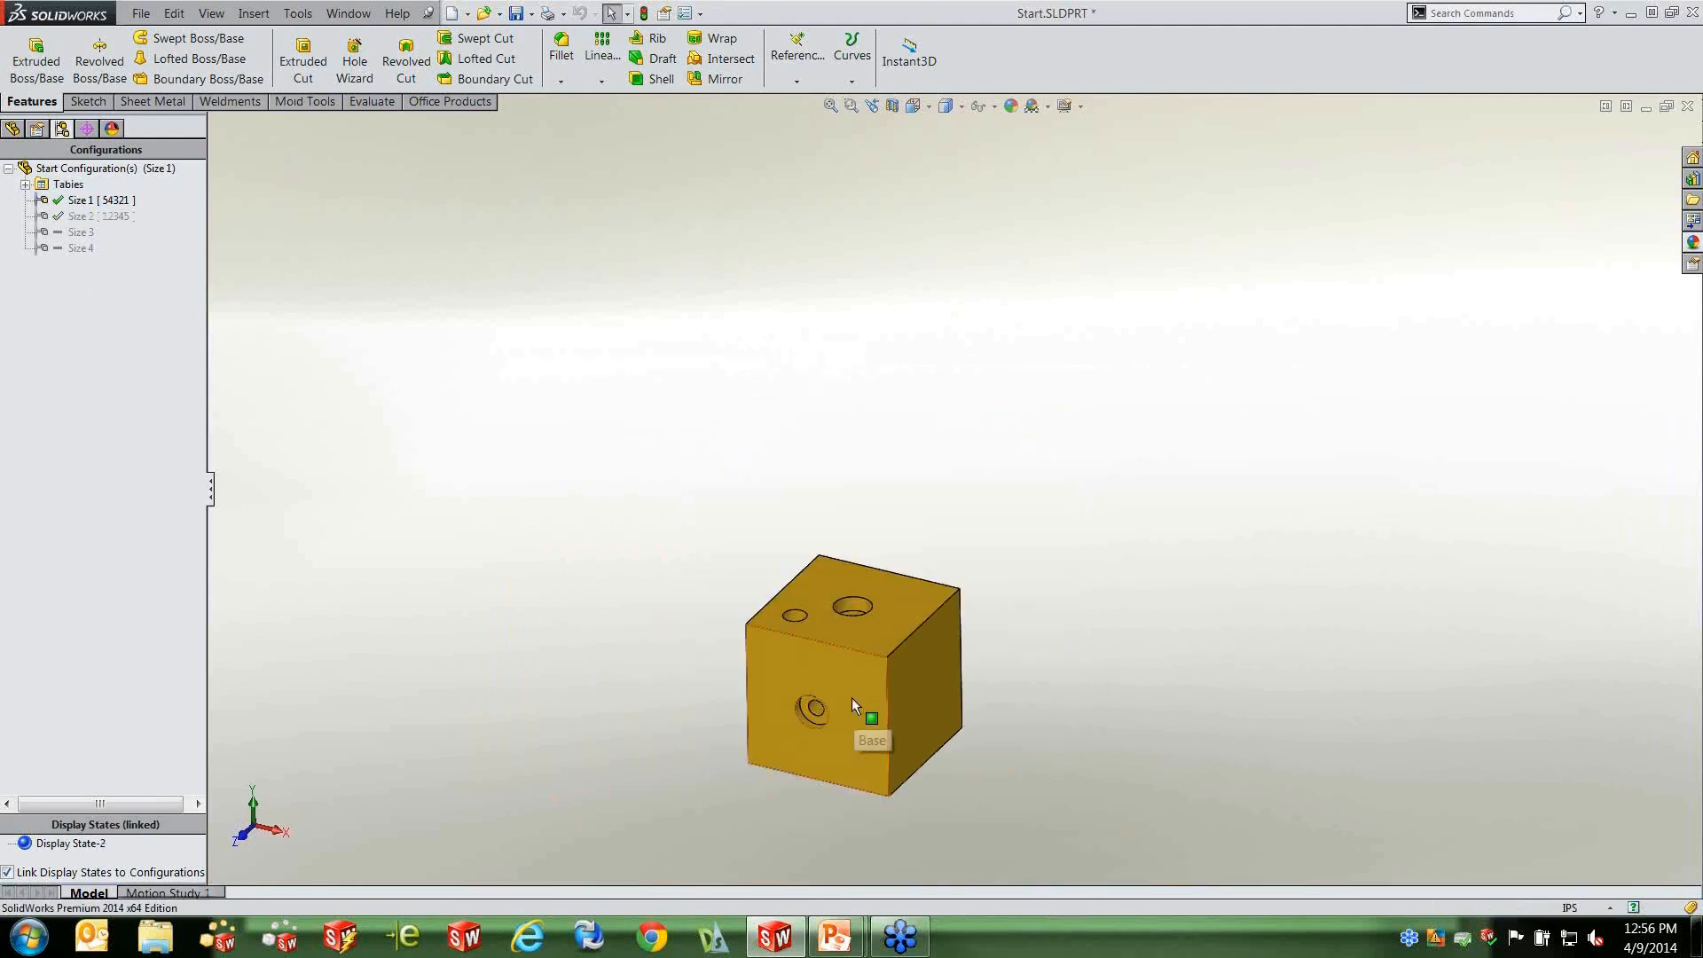
middle_drag(1034, 666, 998, 722)
scroll(804, 700, down, 2)
middle_drag(803, 699, 950, 685)
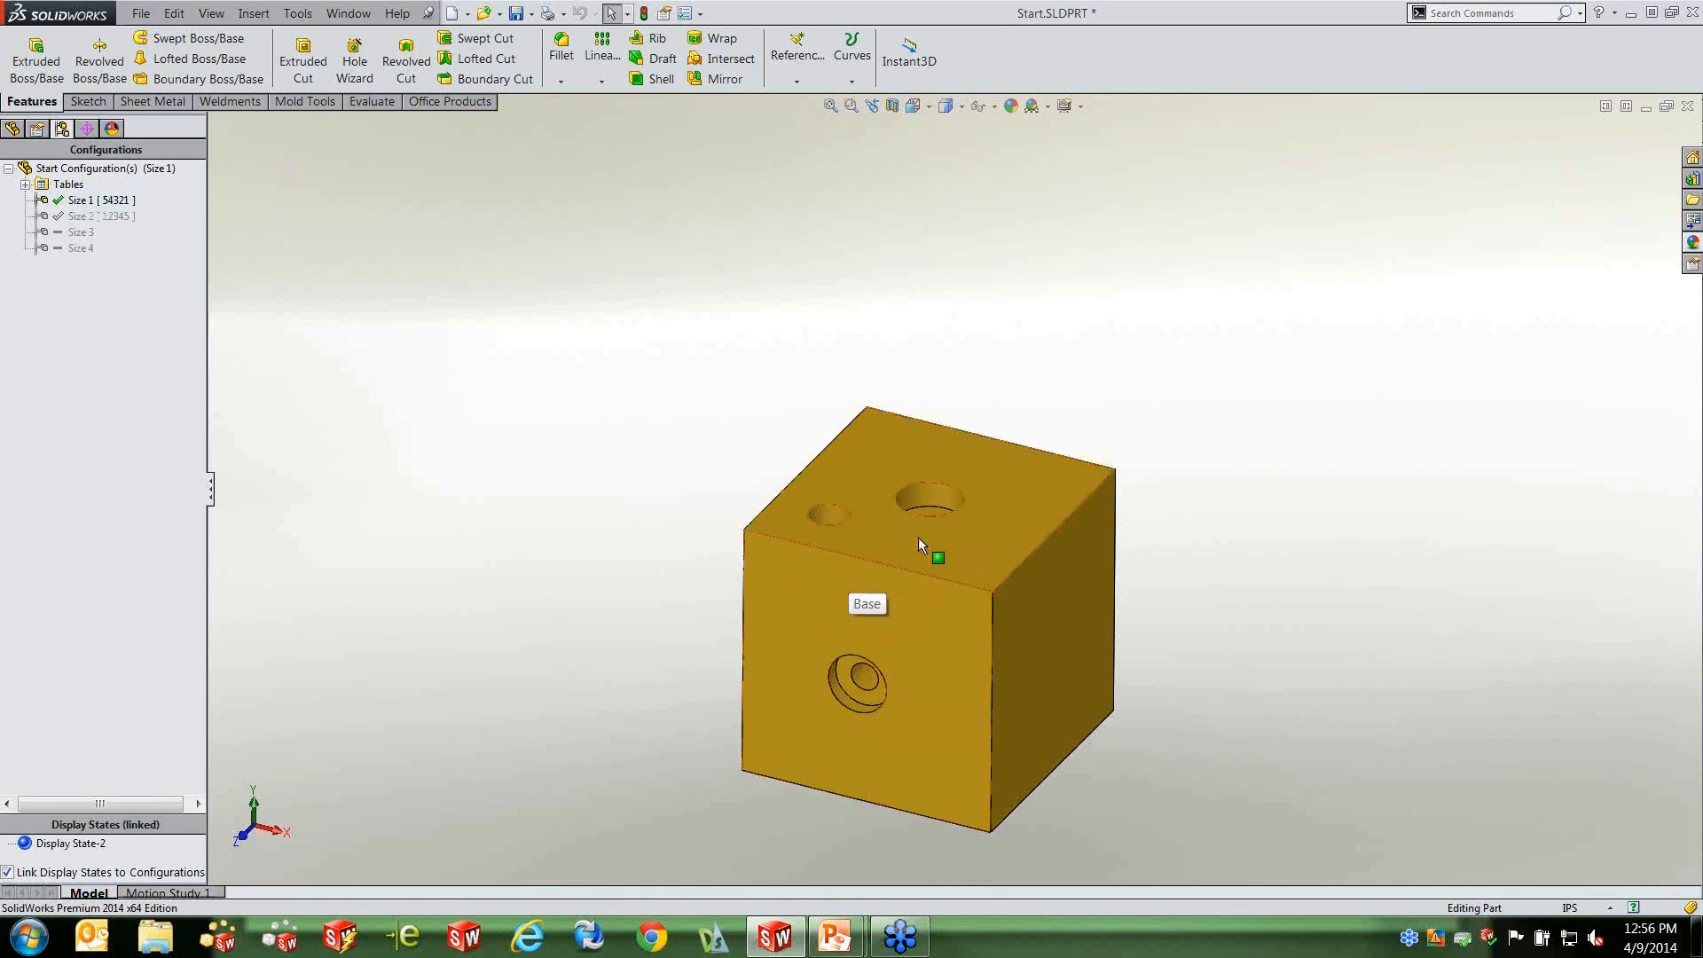
middle_drag(964, 501, 972, 534)
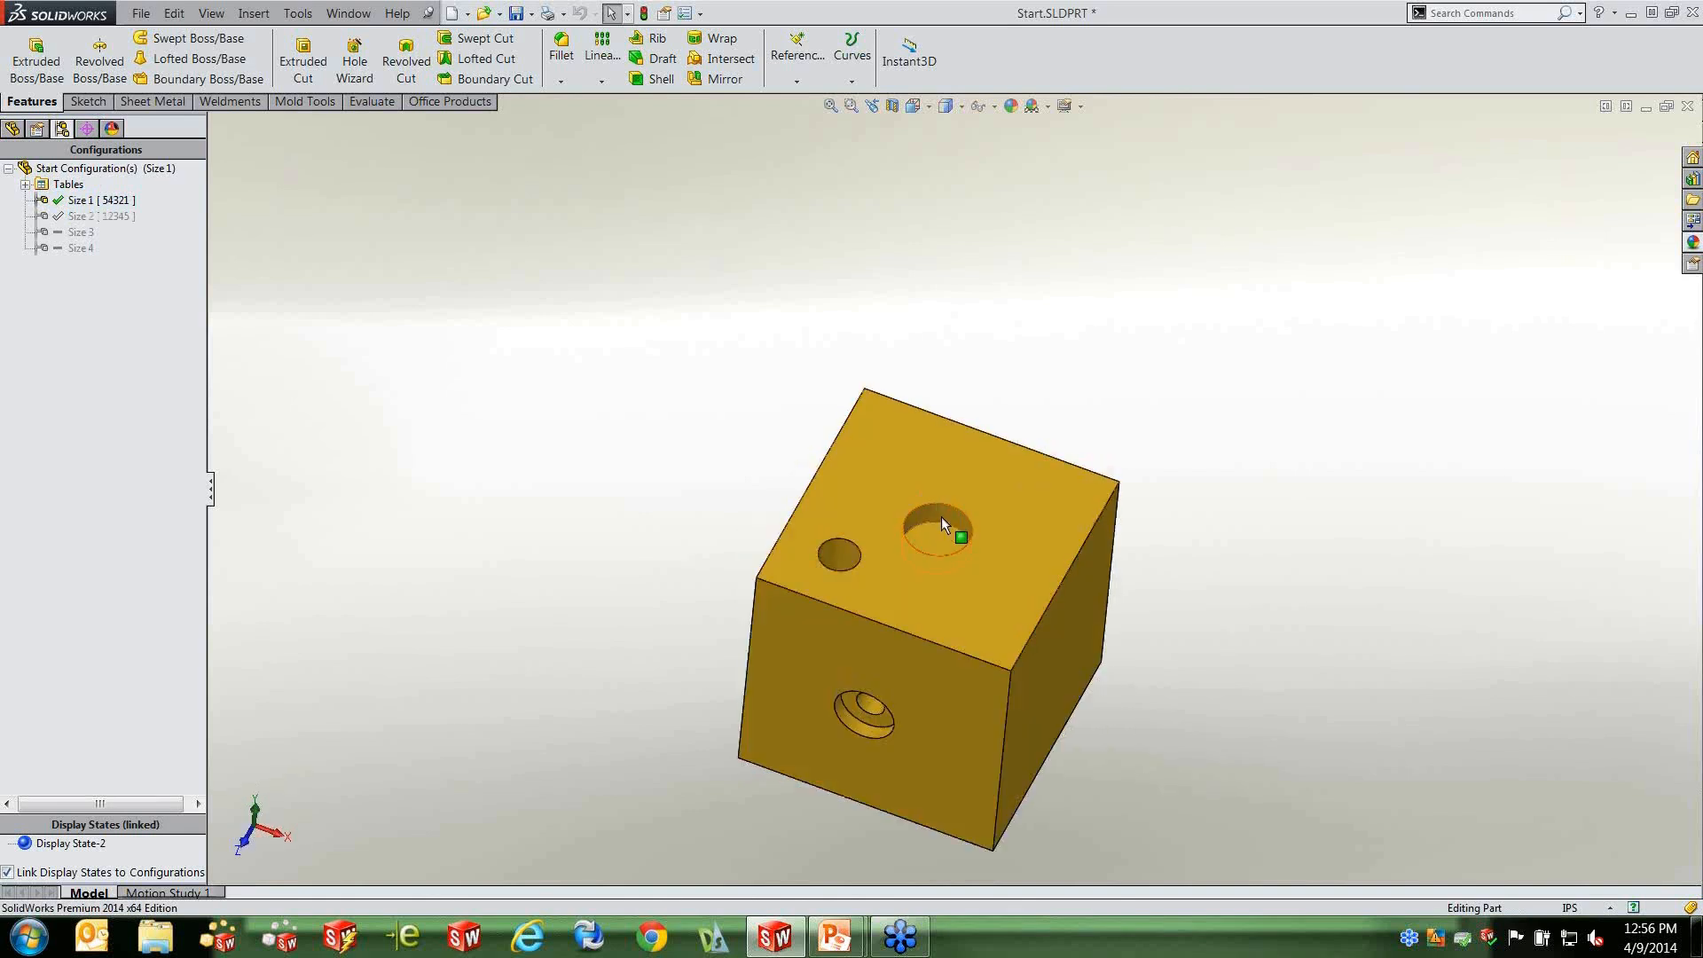
Add a derived configuration named Hole Big under Size 1.
click(98, 200)
right_click(98, 205)
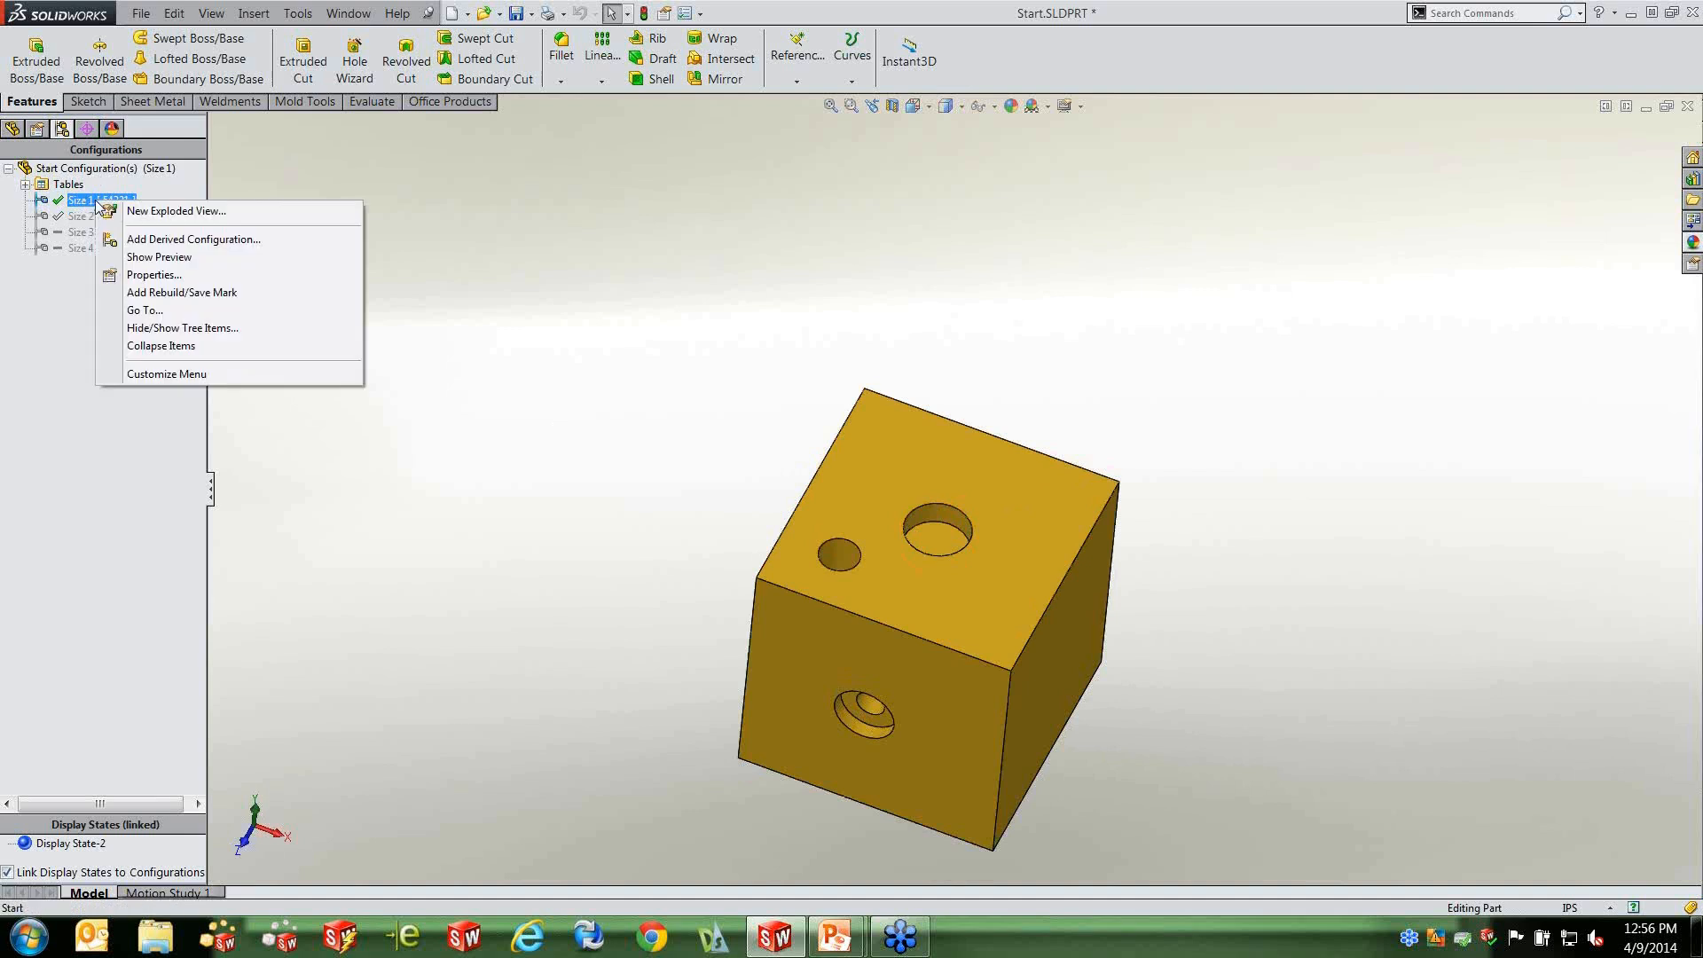
click(249, 240)
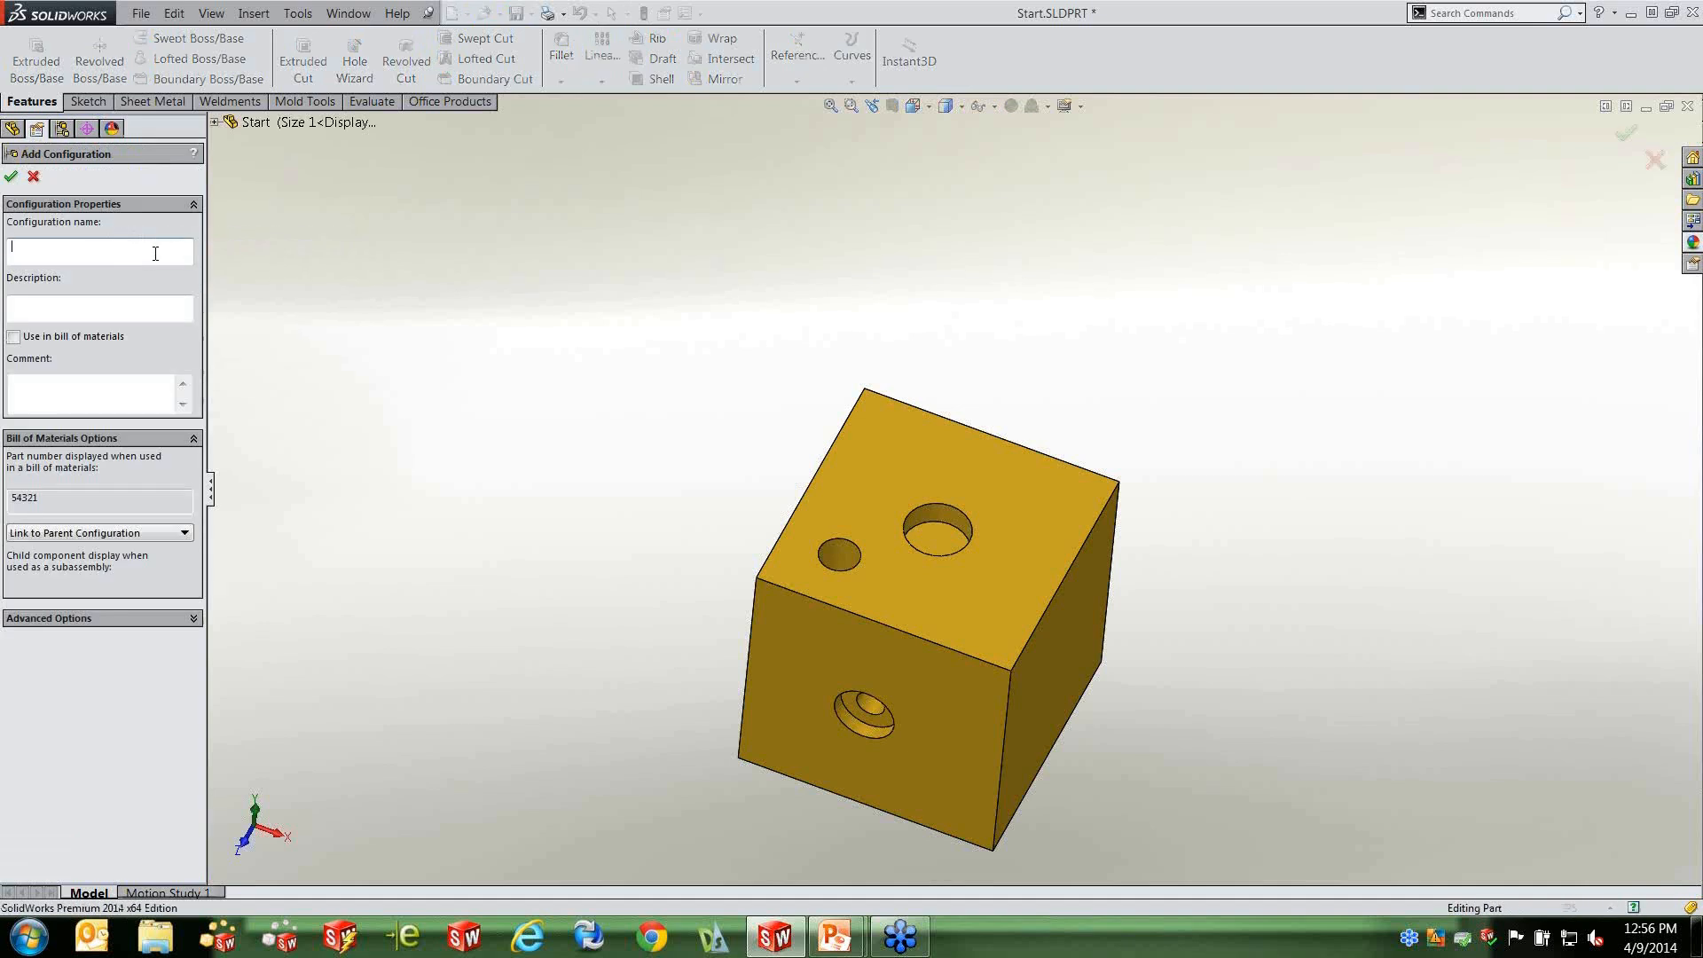
text(Hole Big)
click(11, 177)
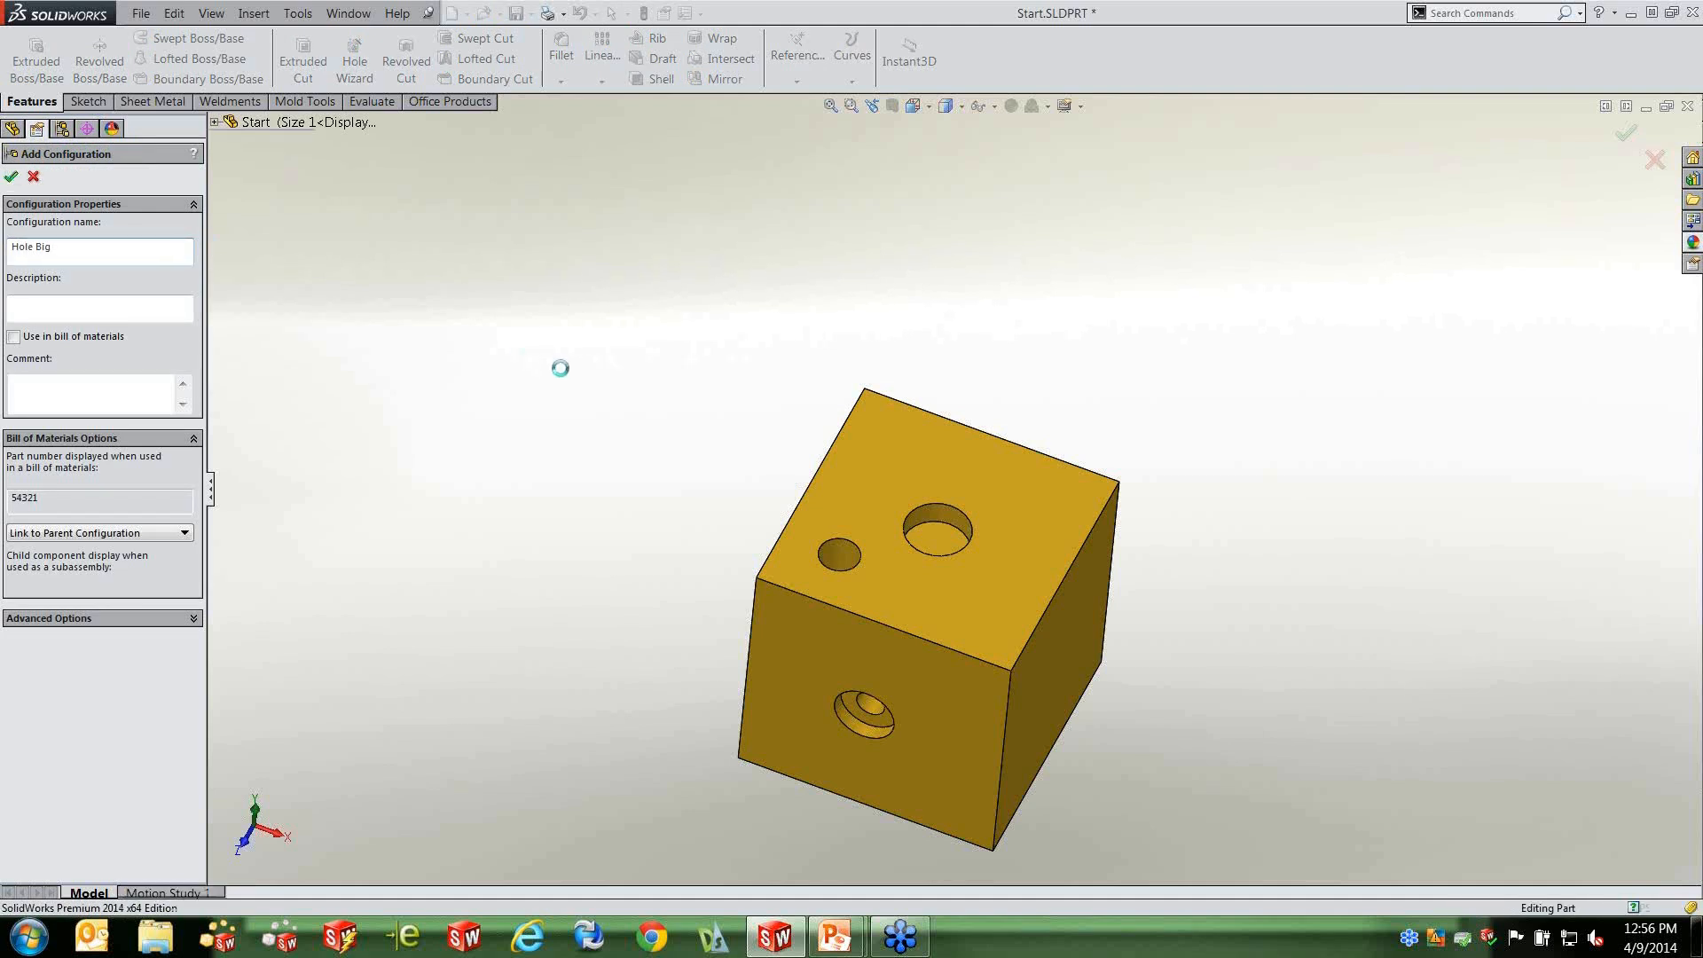
click(25, 201)
click(126, 217)
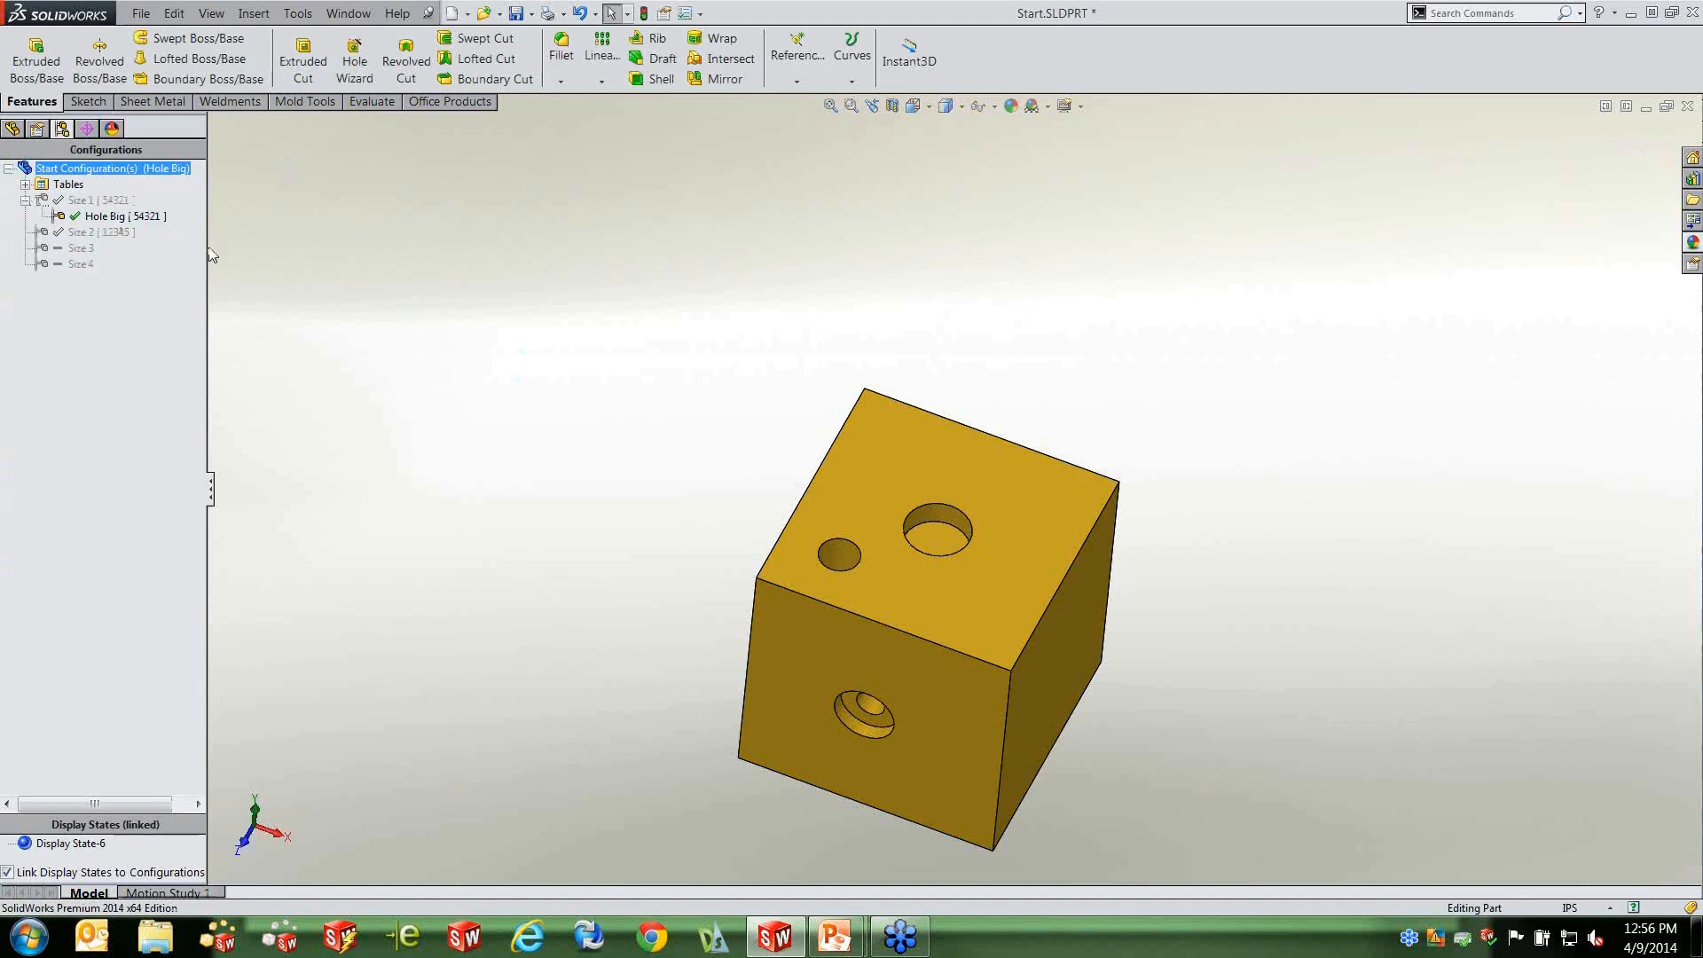
Set the diameter of the central hole on the block's upper face to .125 in for the Hole Big configuration only.
click(953, 518)
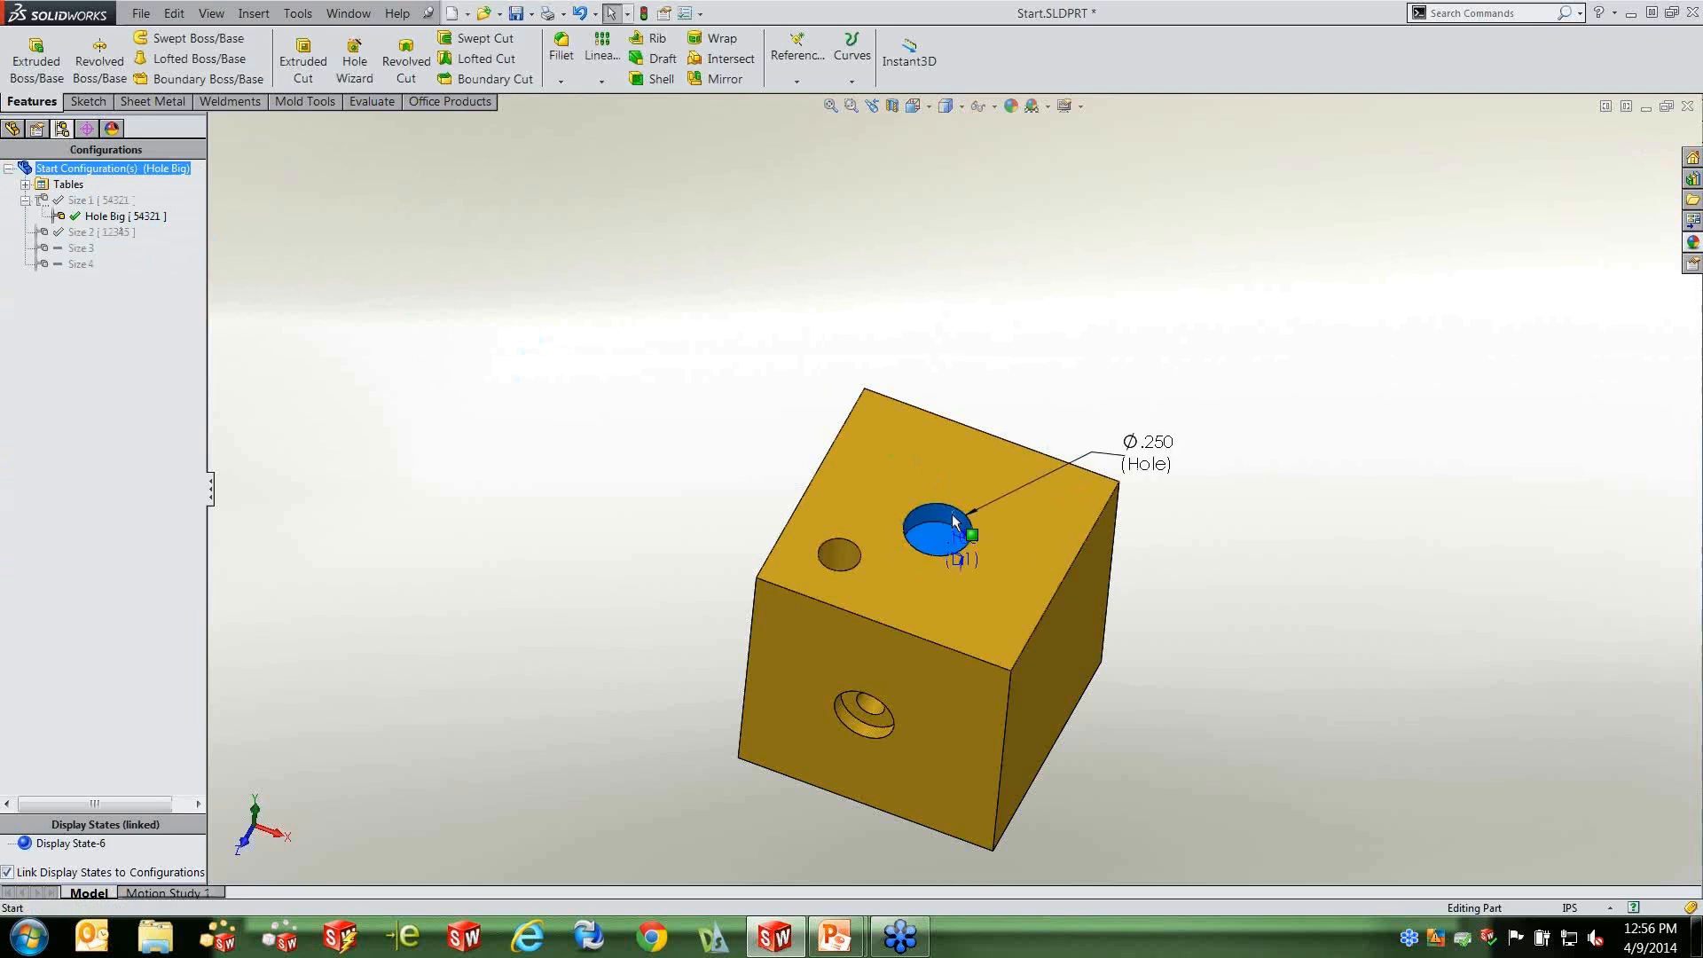
double_click(1158, 459)
click(1242, 484)
click(1291, 505)
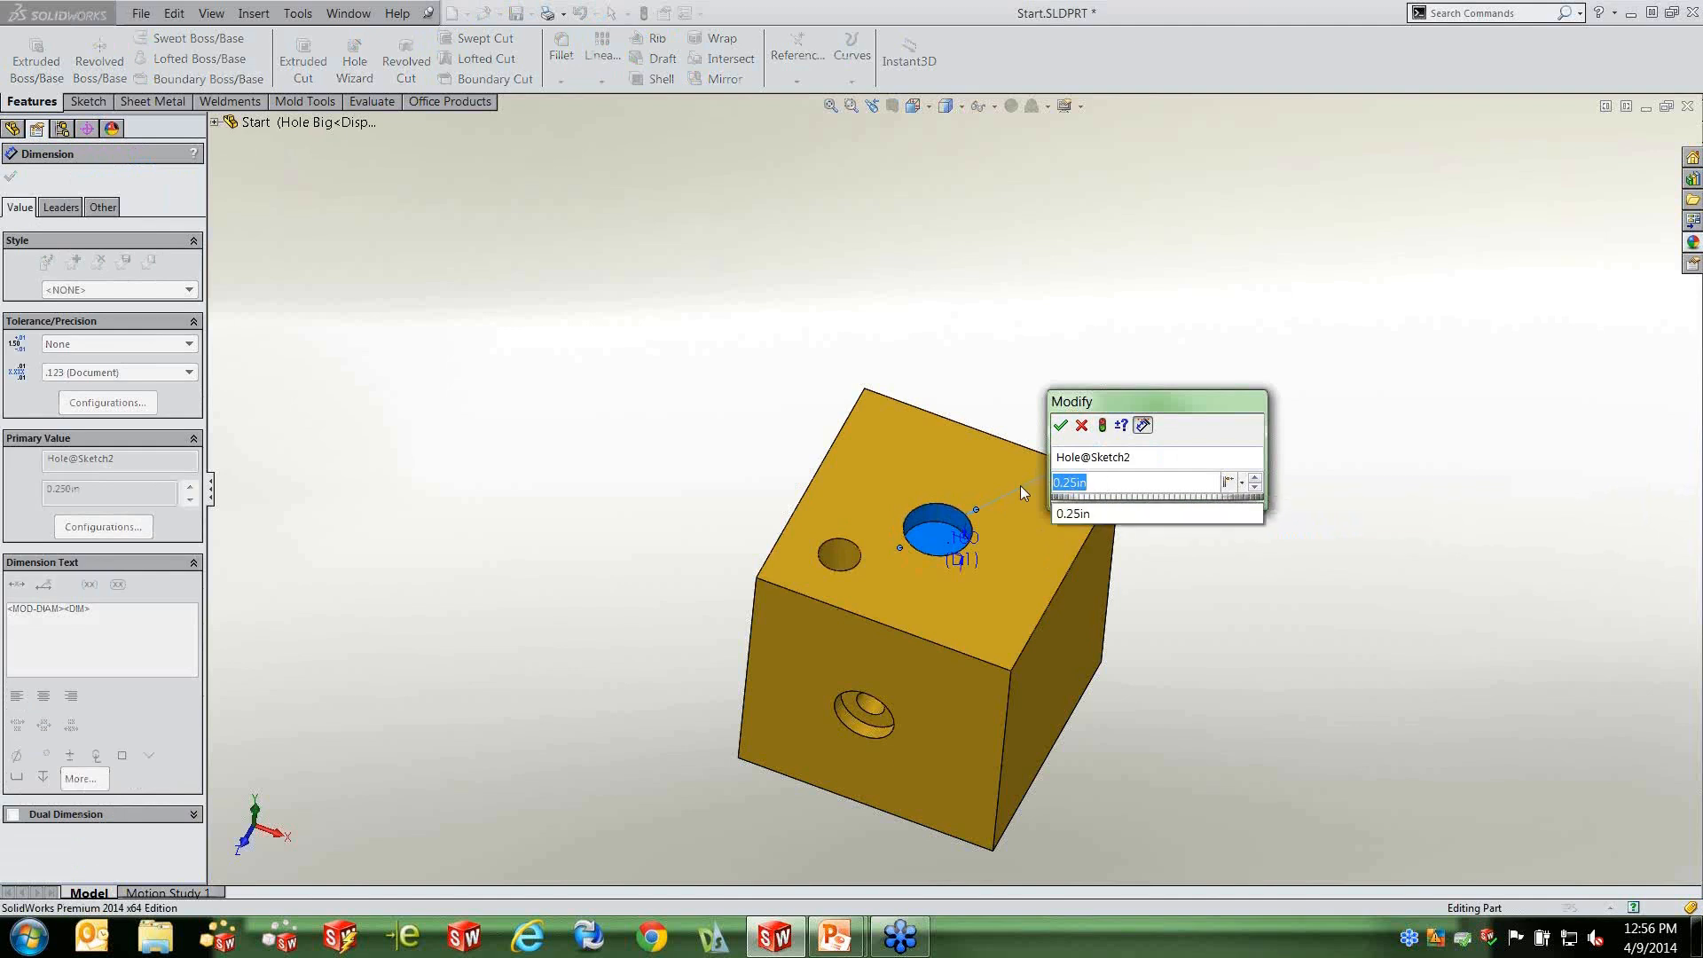
text(.125)
click(1101, 425)
click(1060, 425)
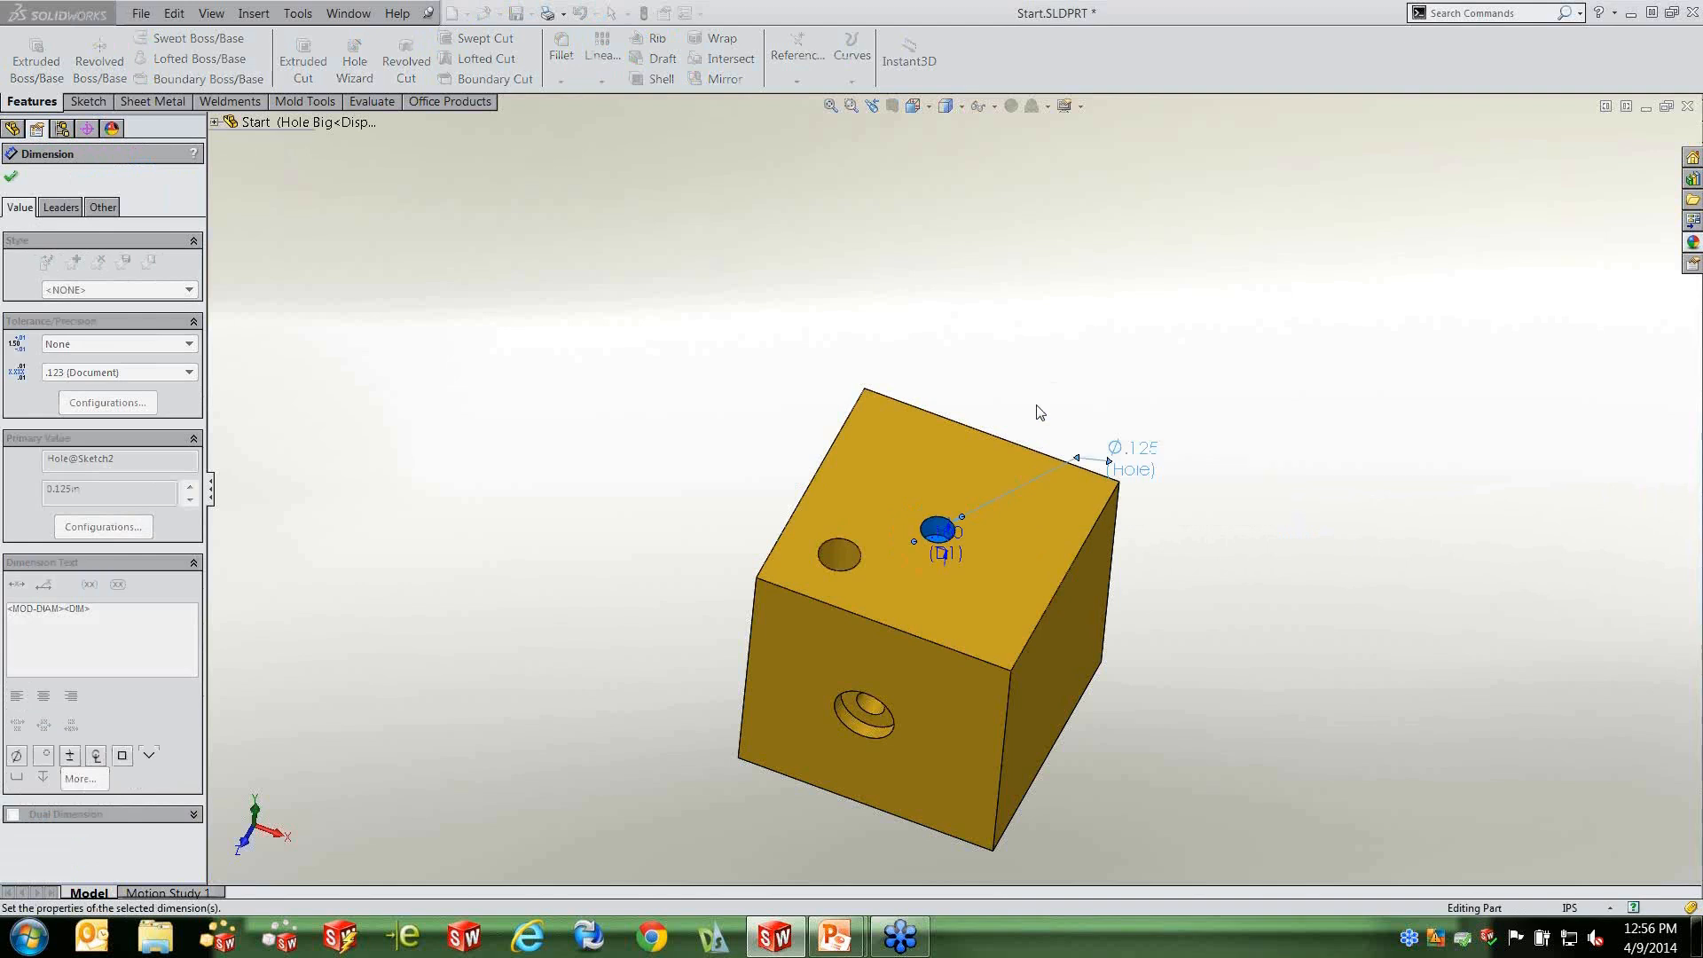
click(948, 300)
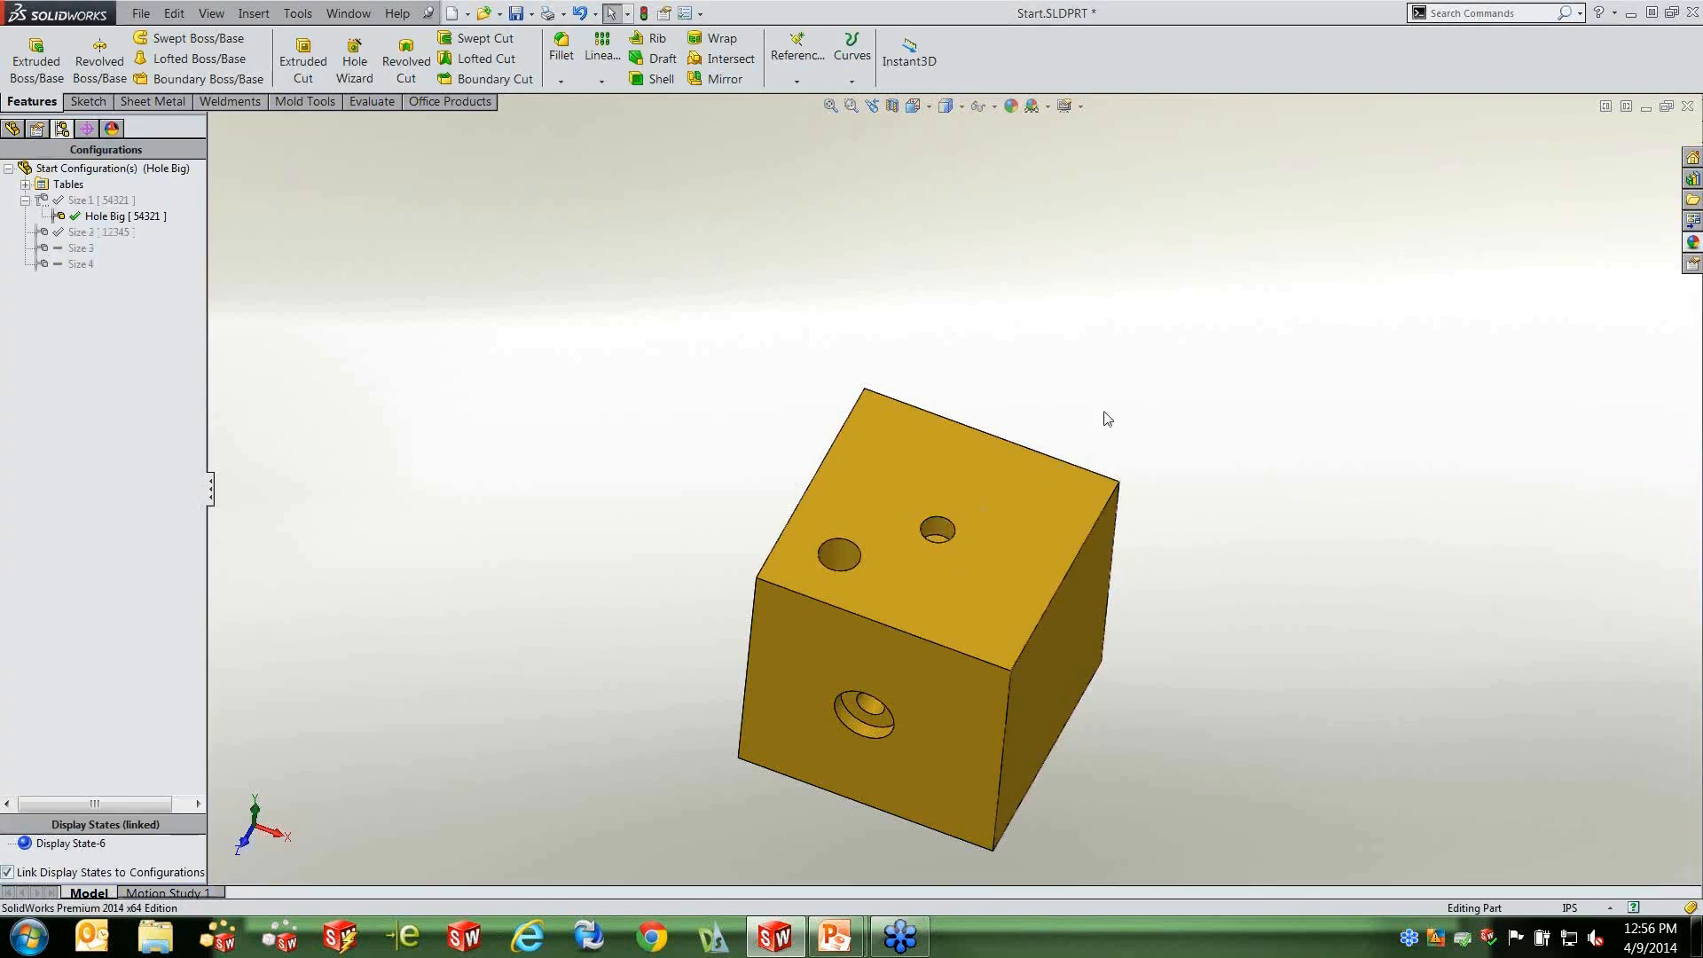
Switch from Hole Big back to its parent configuration Size 1.
click(80, 201)
double_click(80, 201)
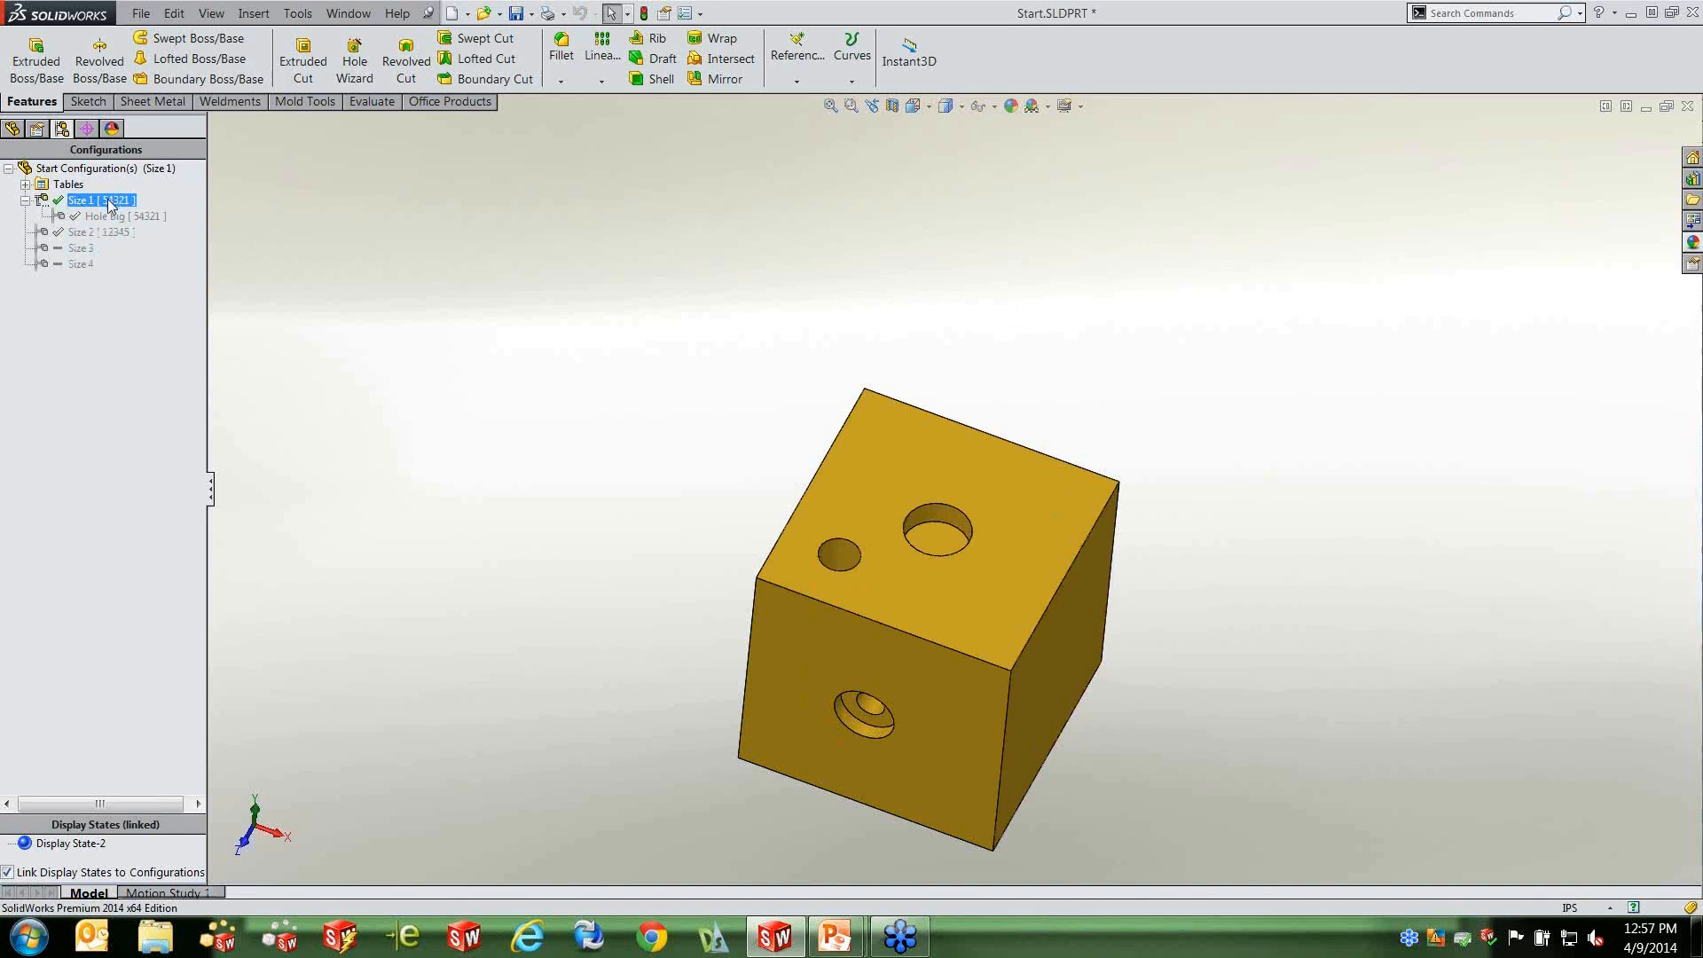
click(210, 233)
click(133, 232)
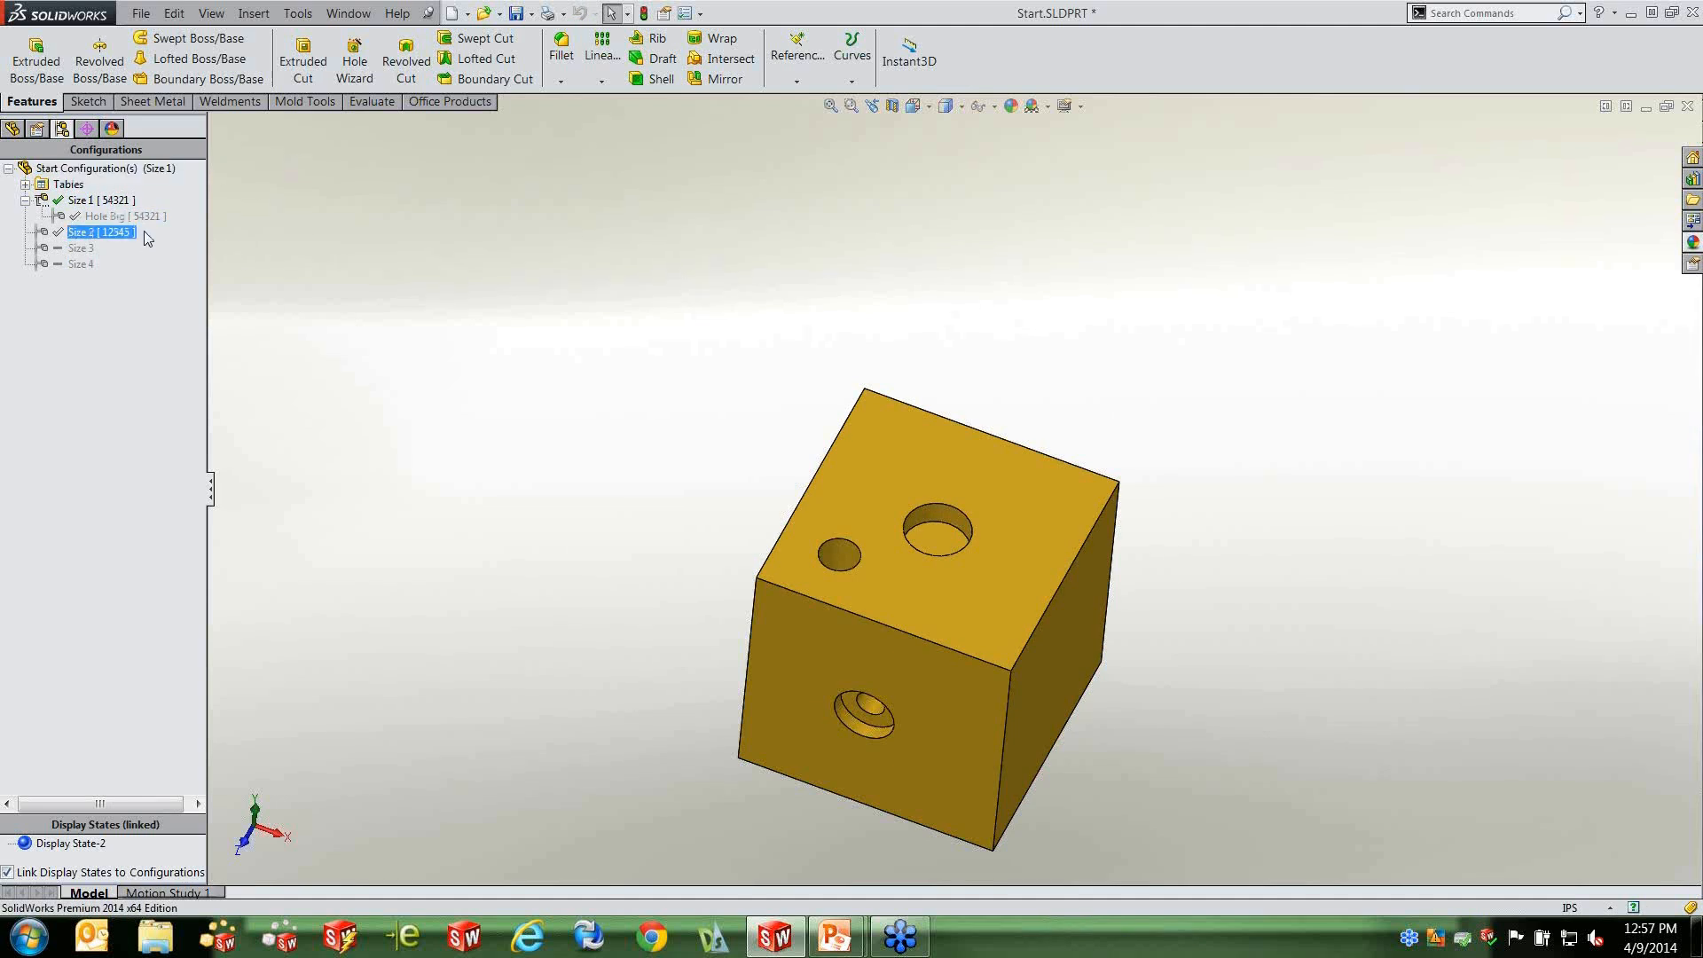
click(131, 216)
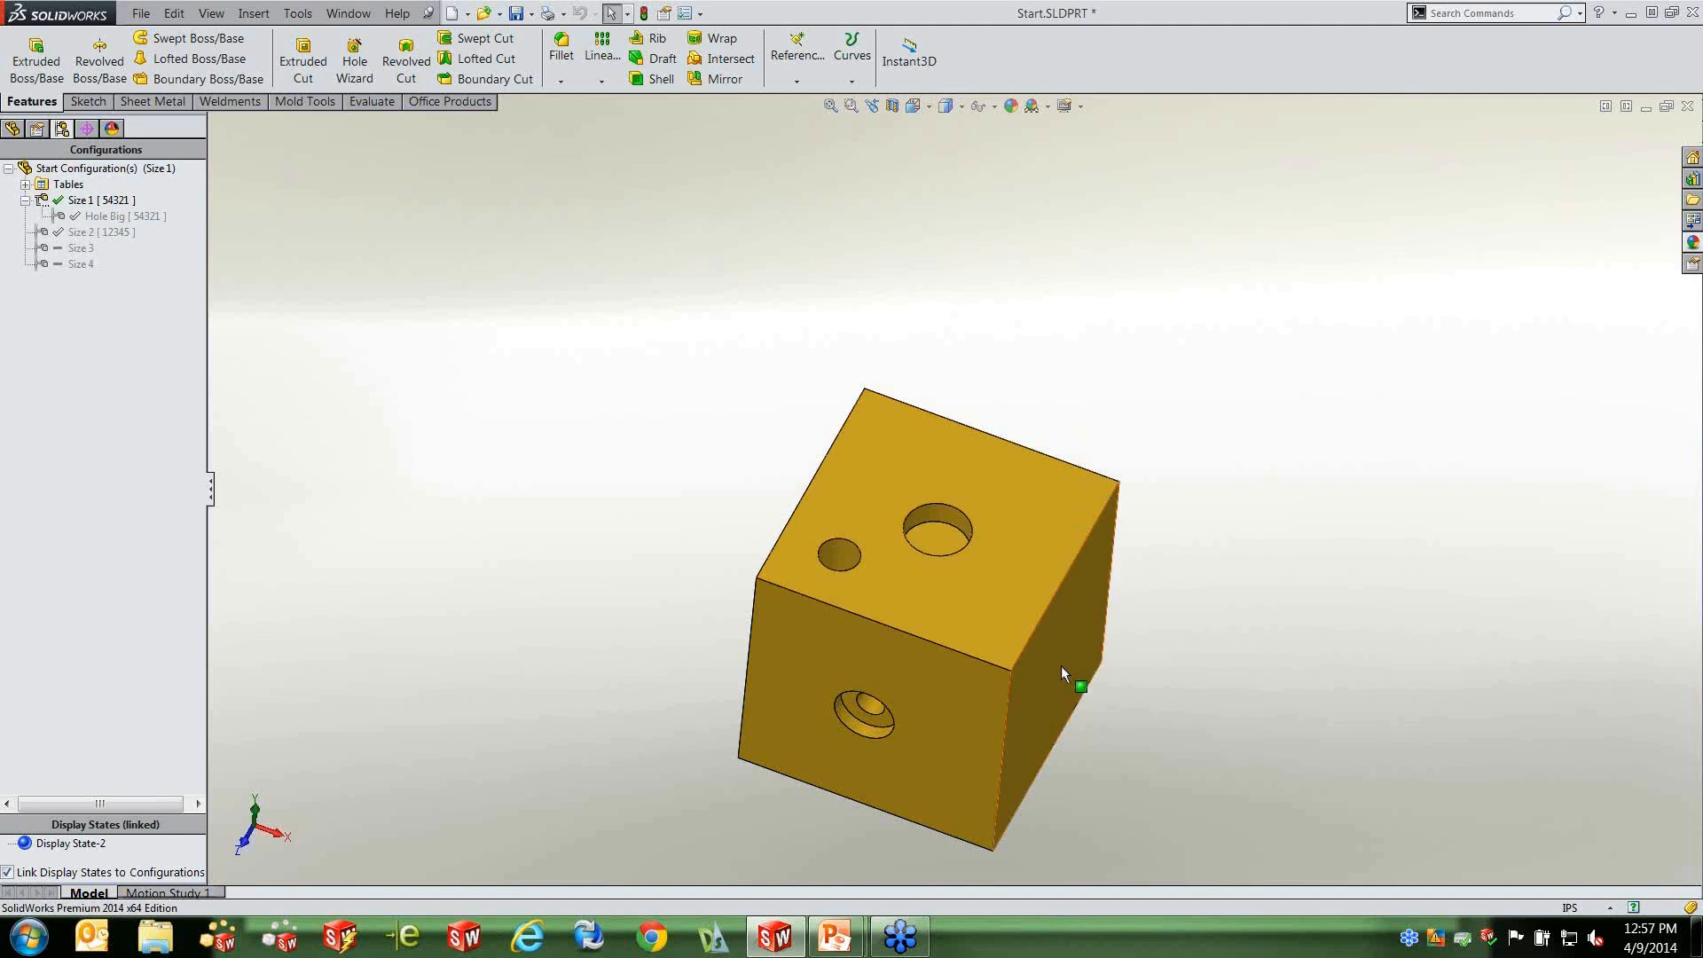
Set the base block's Width dimension to 1.125 in for this configuration, Size 1, and rebuild the part.
double_click(964, 753)
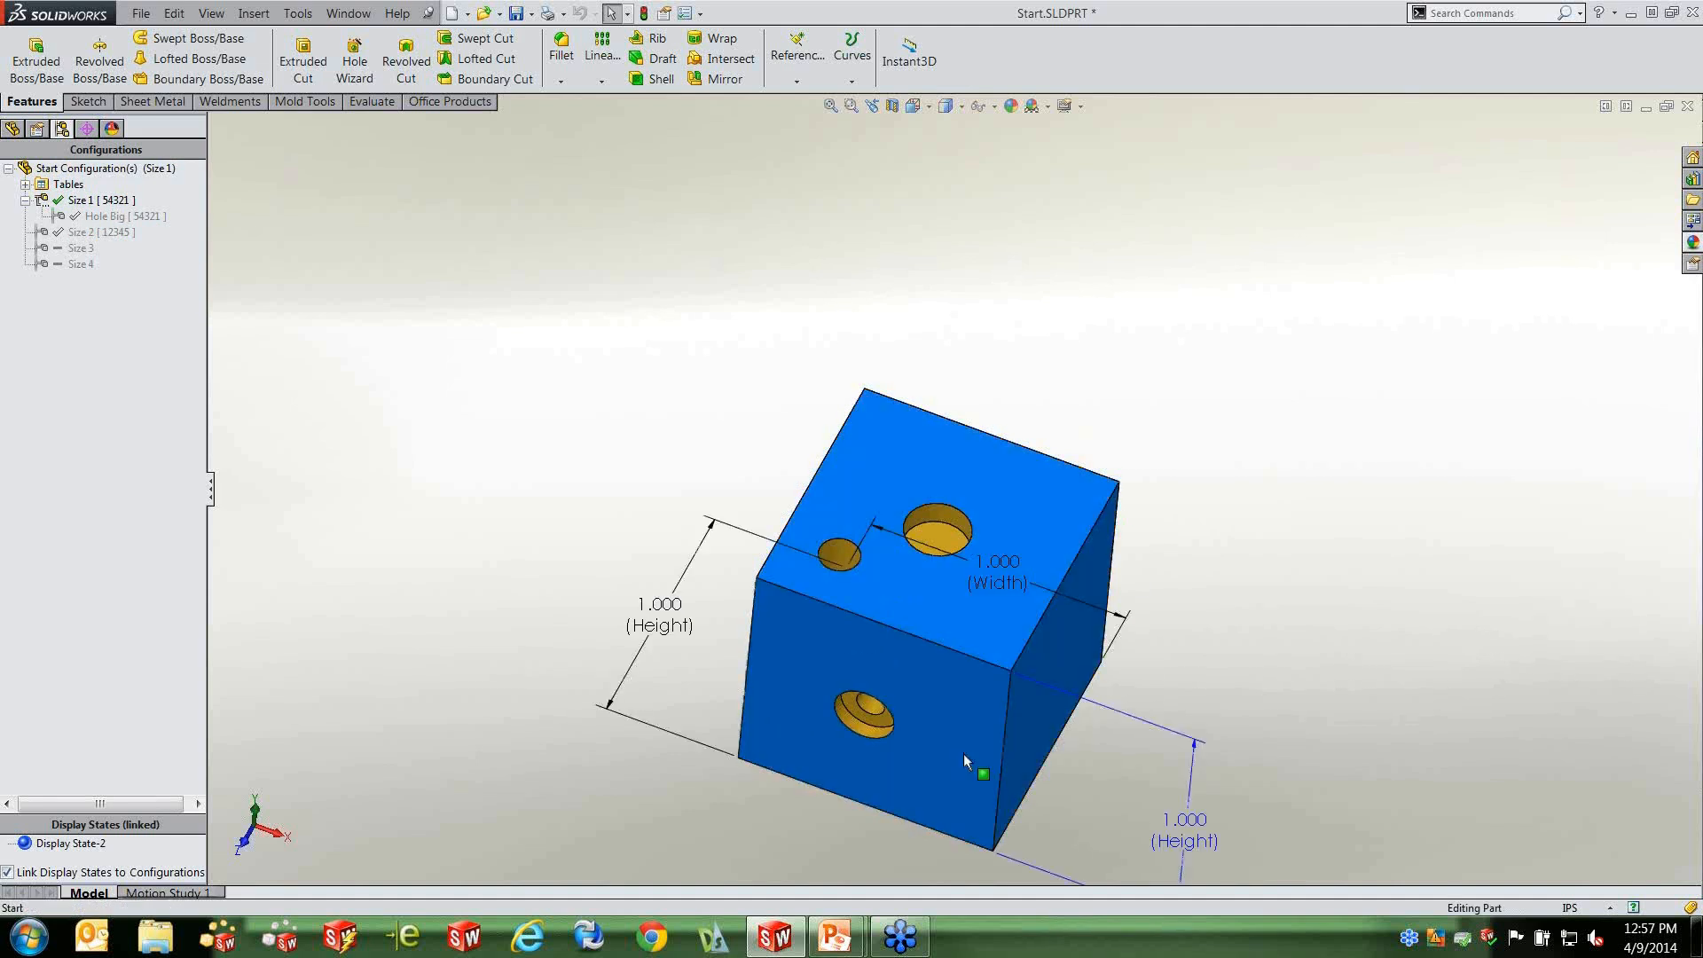
click(995, 566)
double_click(994, 565)
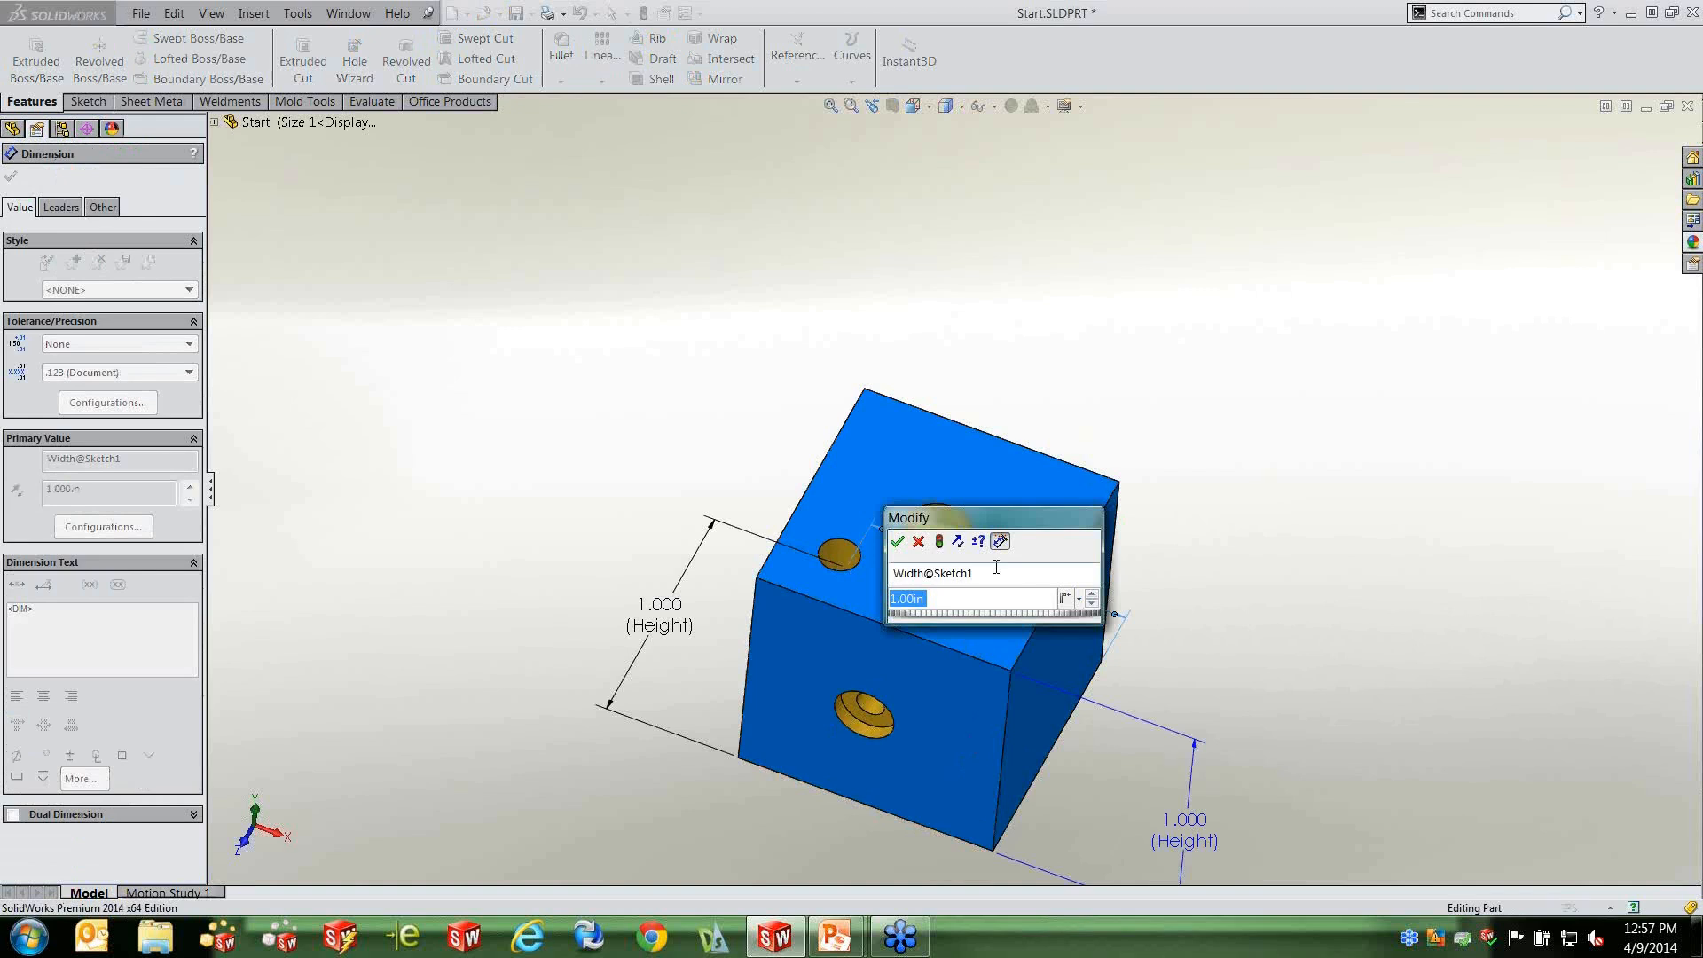
click(1079, 599)
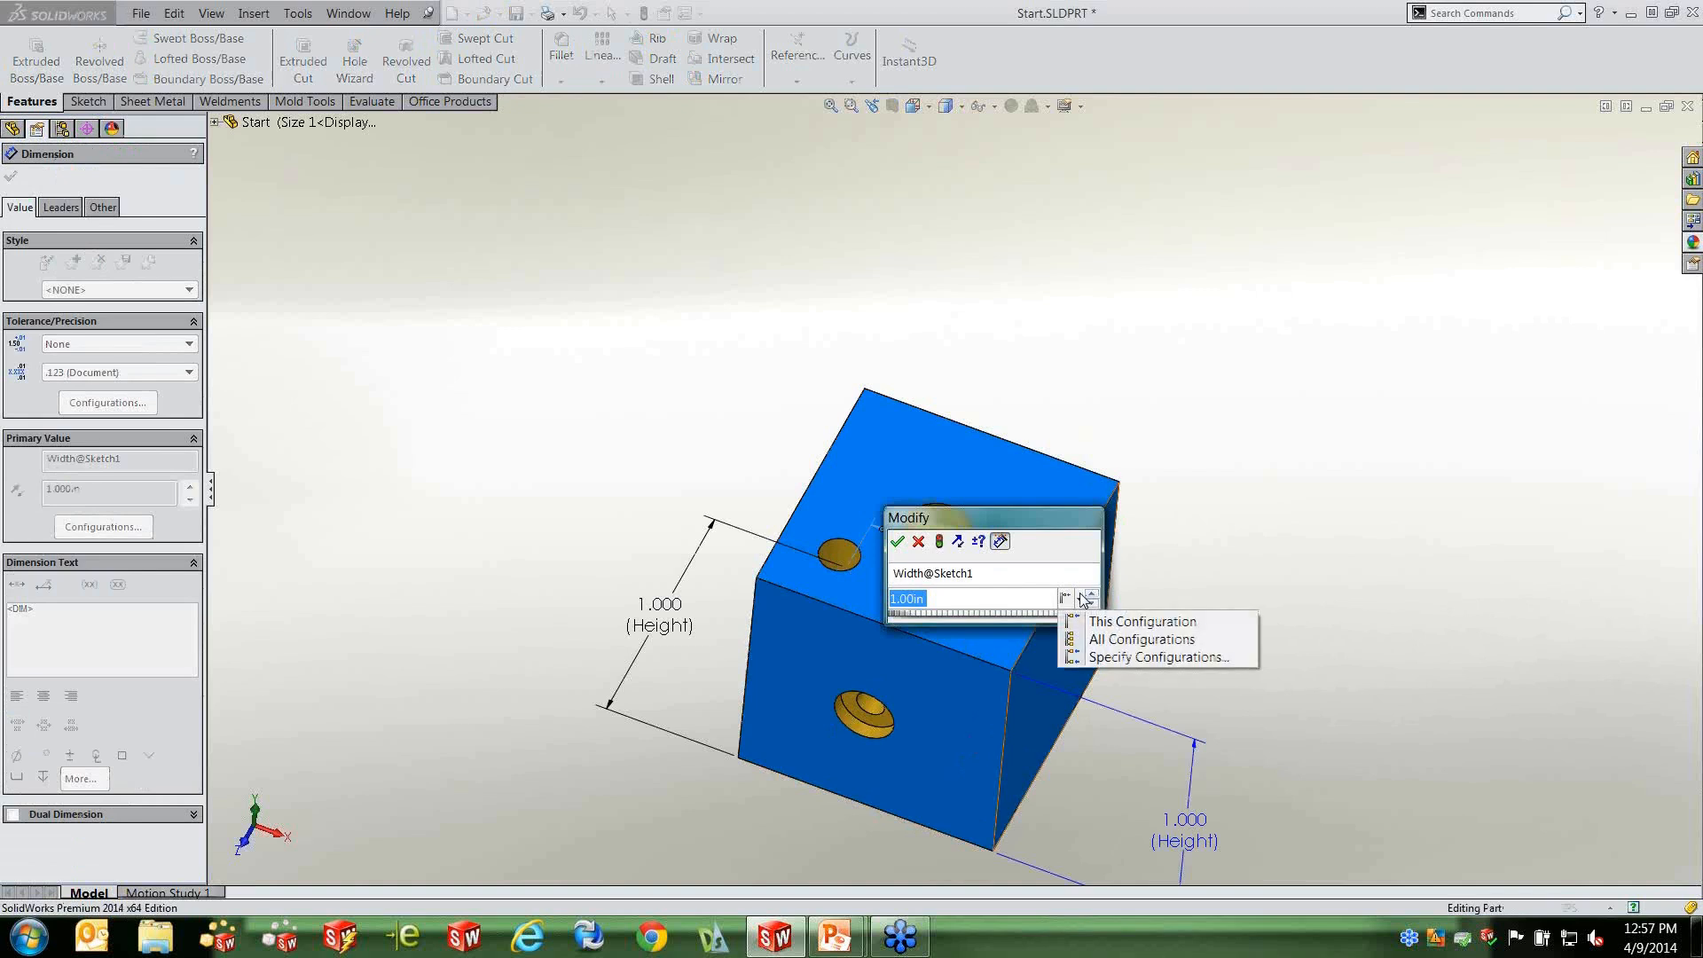
click(1099, 624)
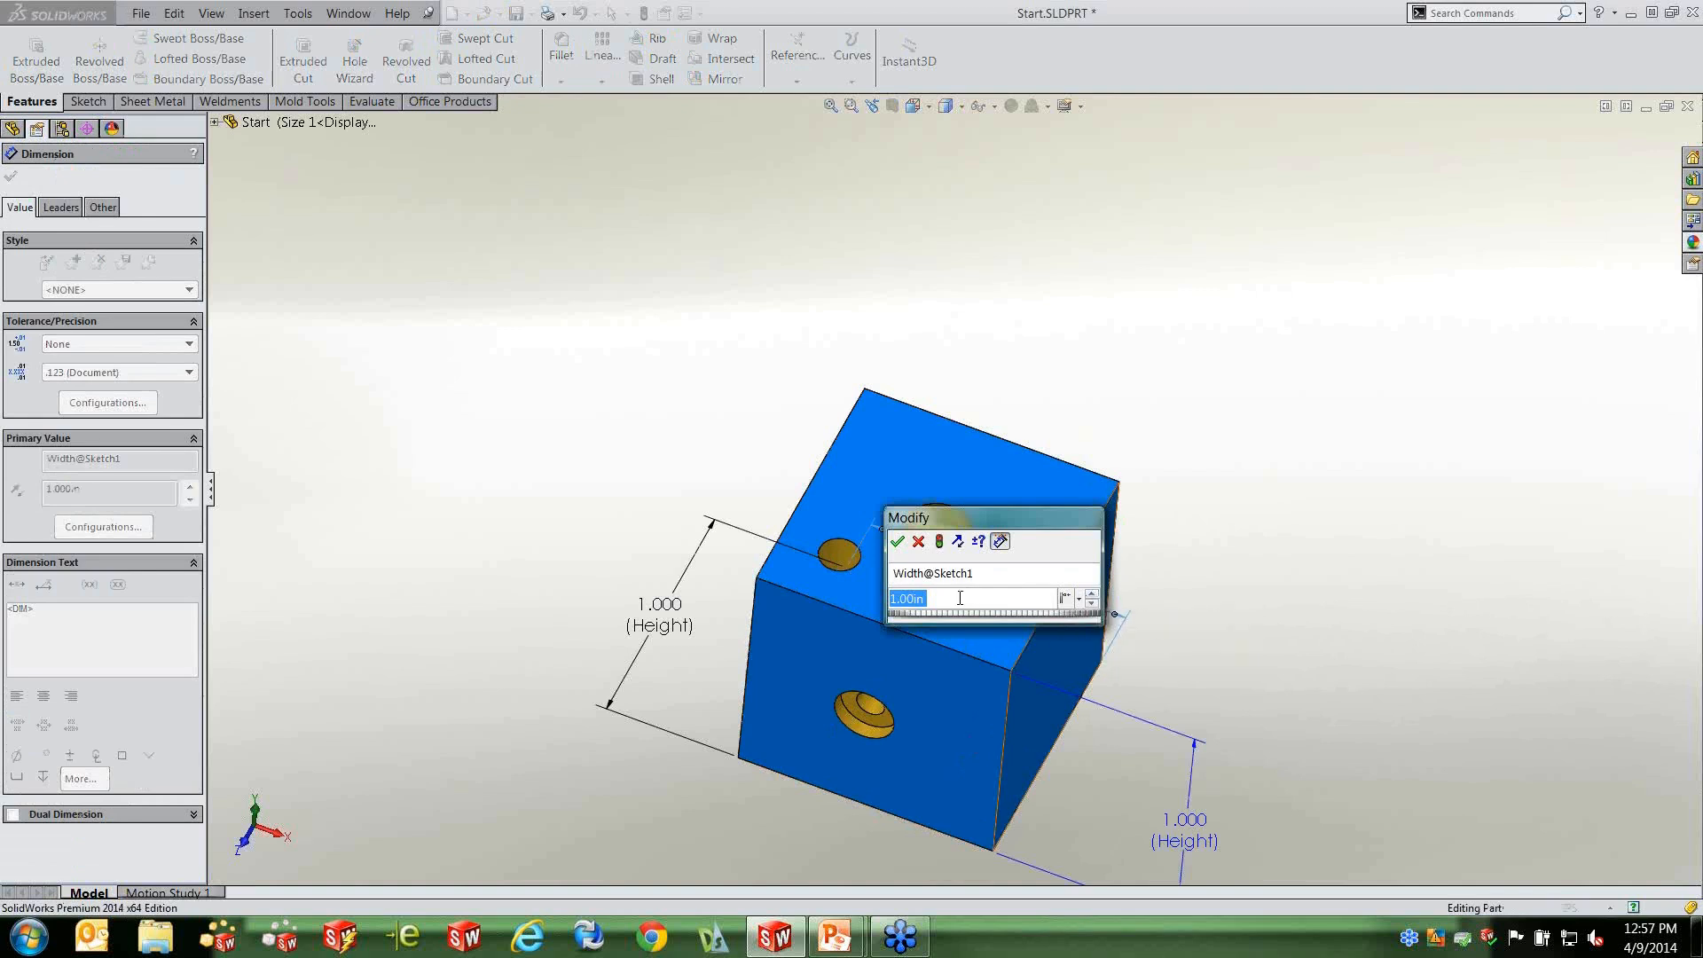
text(1.125i)
click(940, 542)
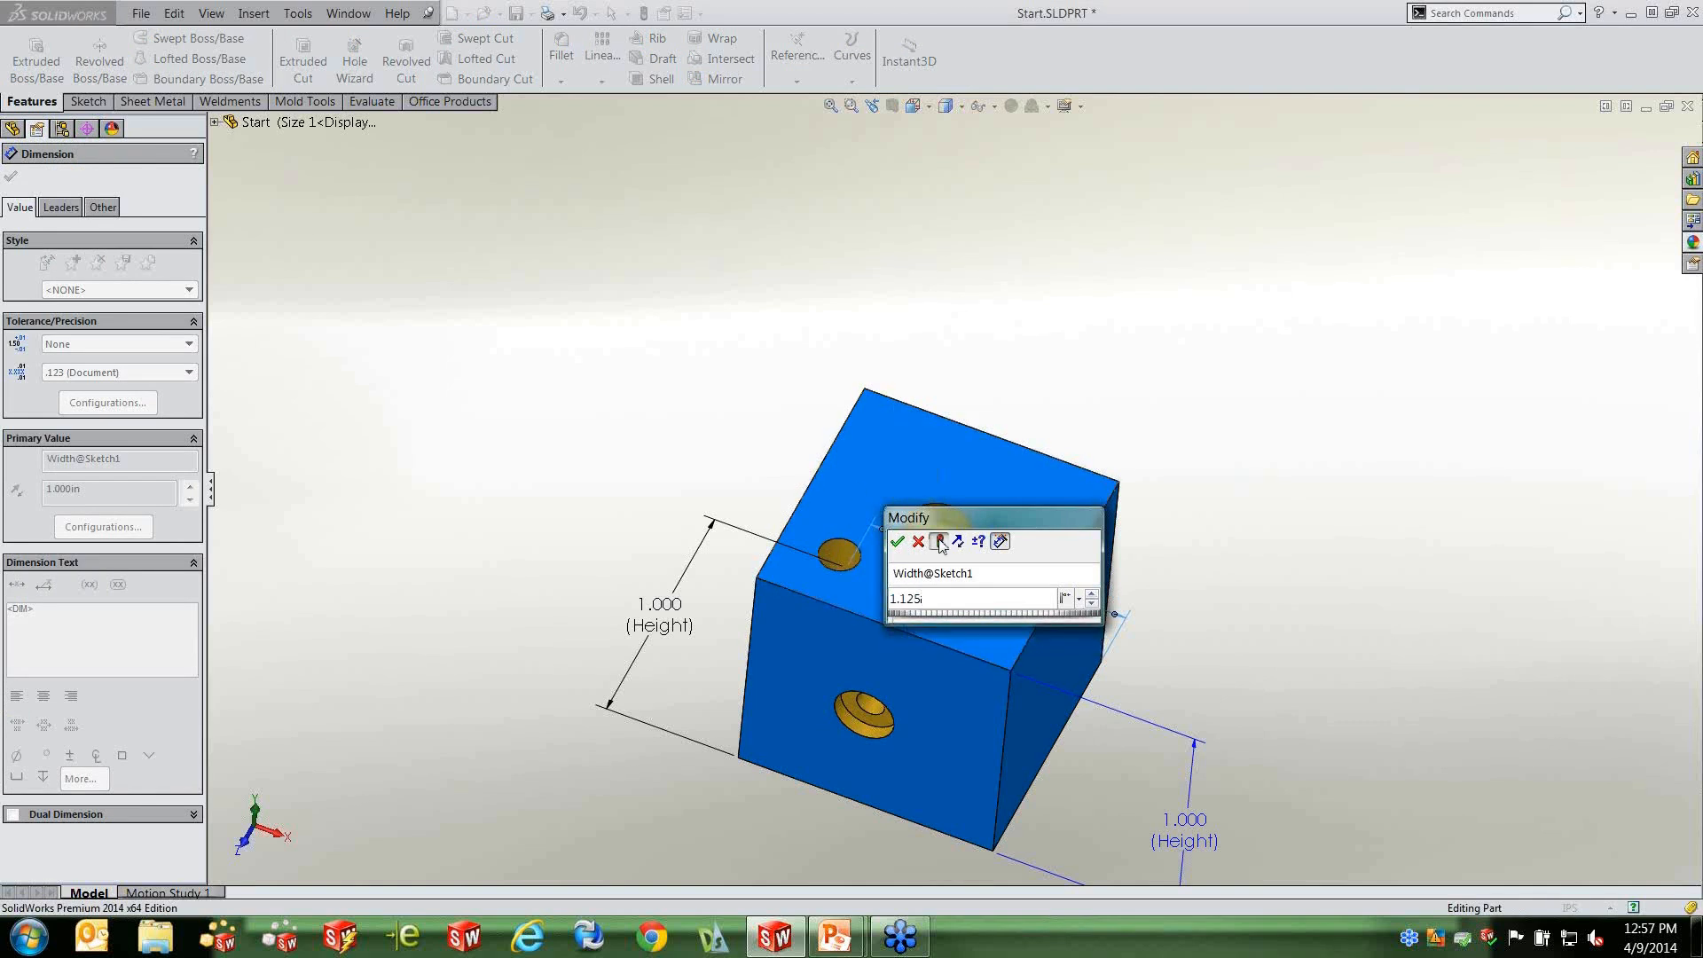
click(898, 543)
click(722, 426)
Activate the derived Hole Big configuration and display the base block's dimensions to check its width.
double_click(124, 216)
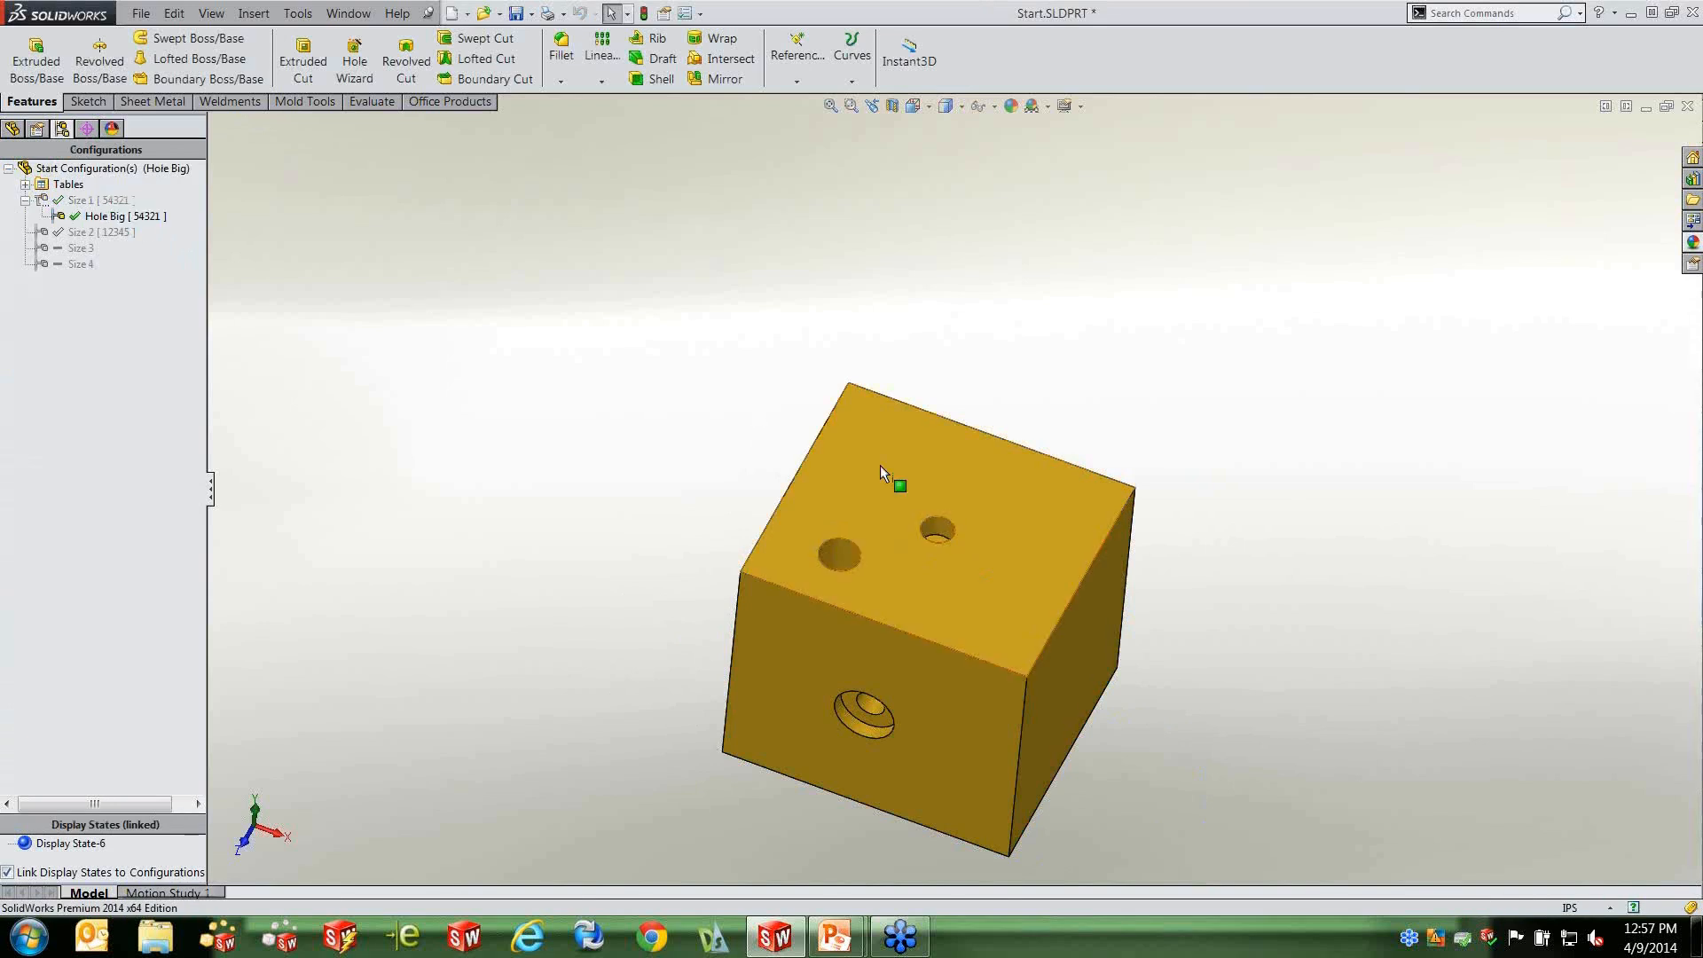
double_click(967, 456)
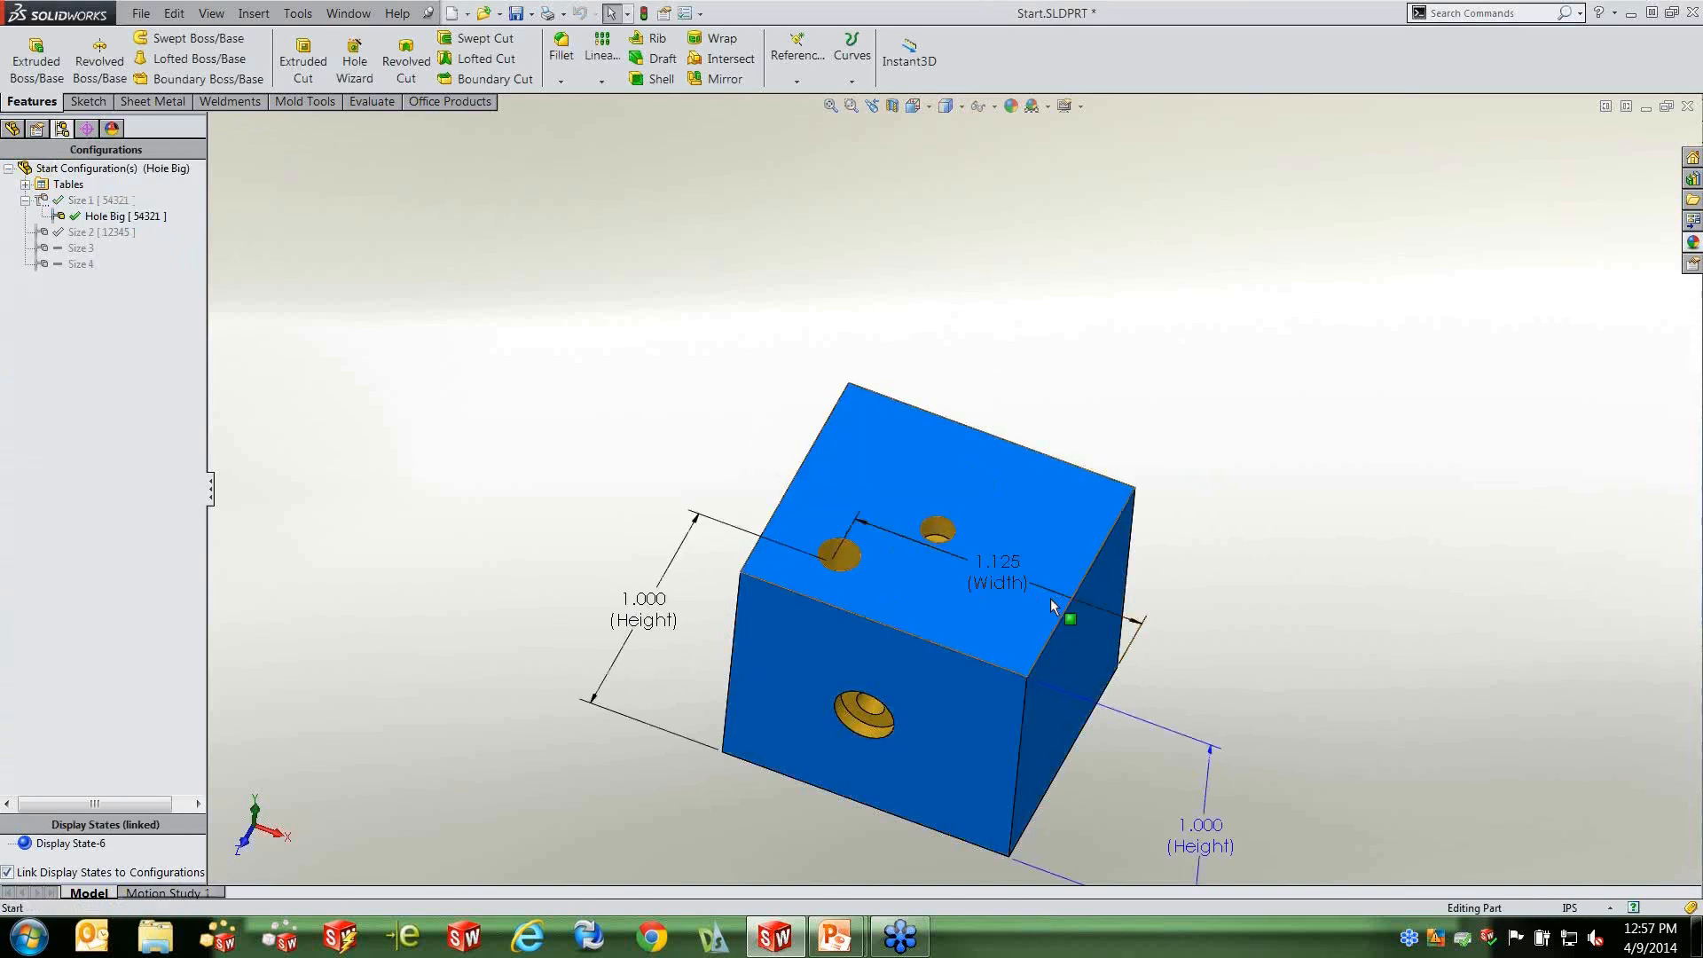
click(83, 202)
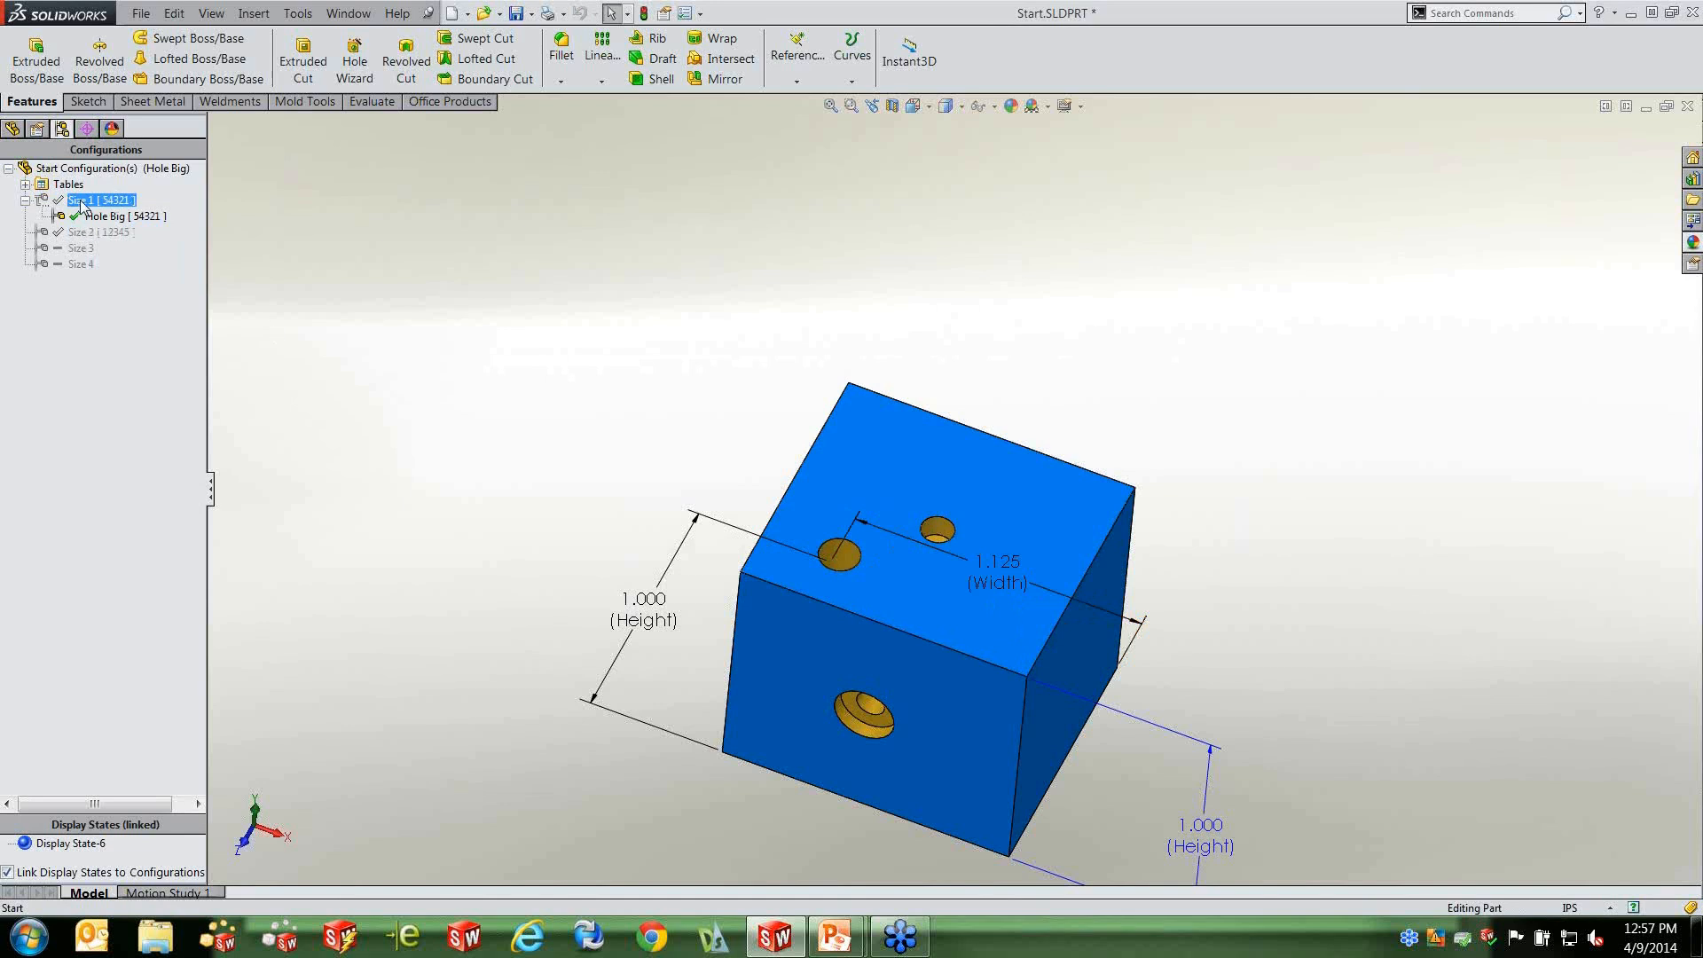
Open the Configs table, check the Size 2 row's options for adding a derived configuration, and close the table without changes.
ctrl+click(123, 218)
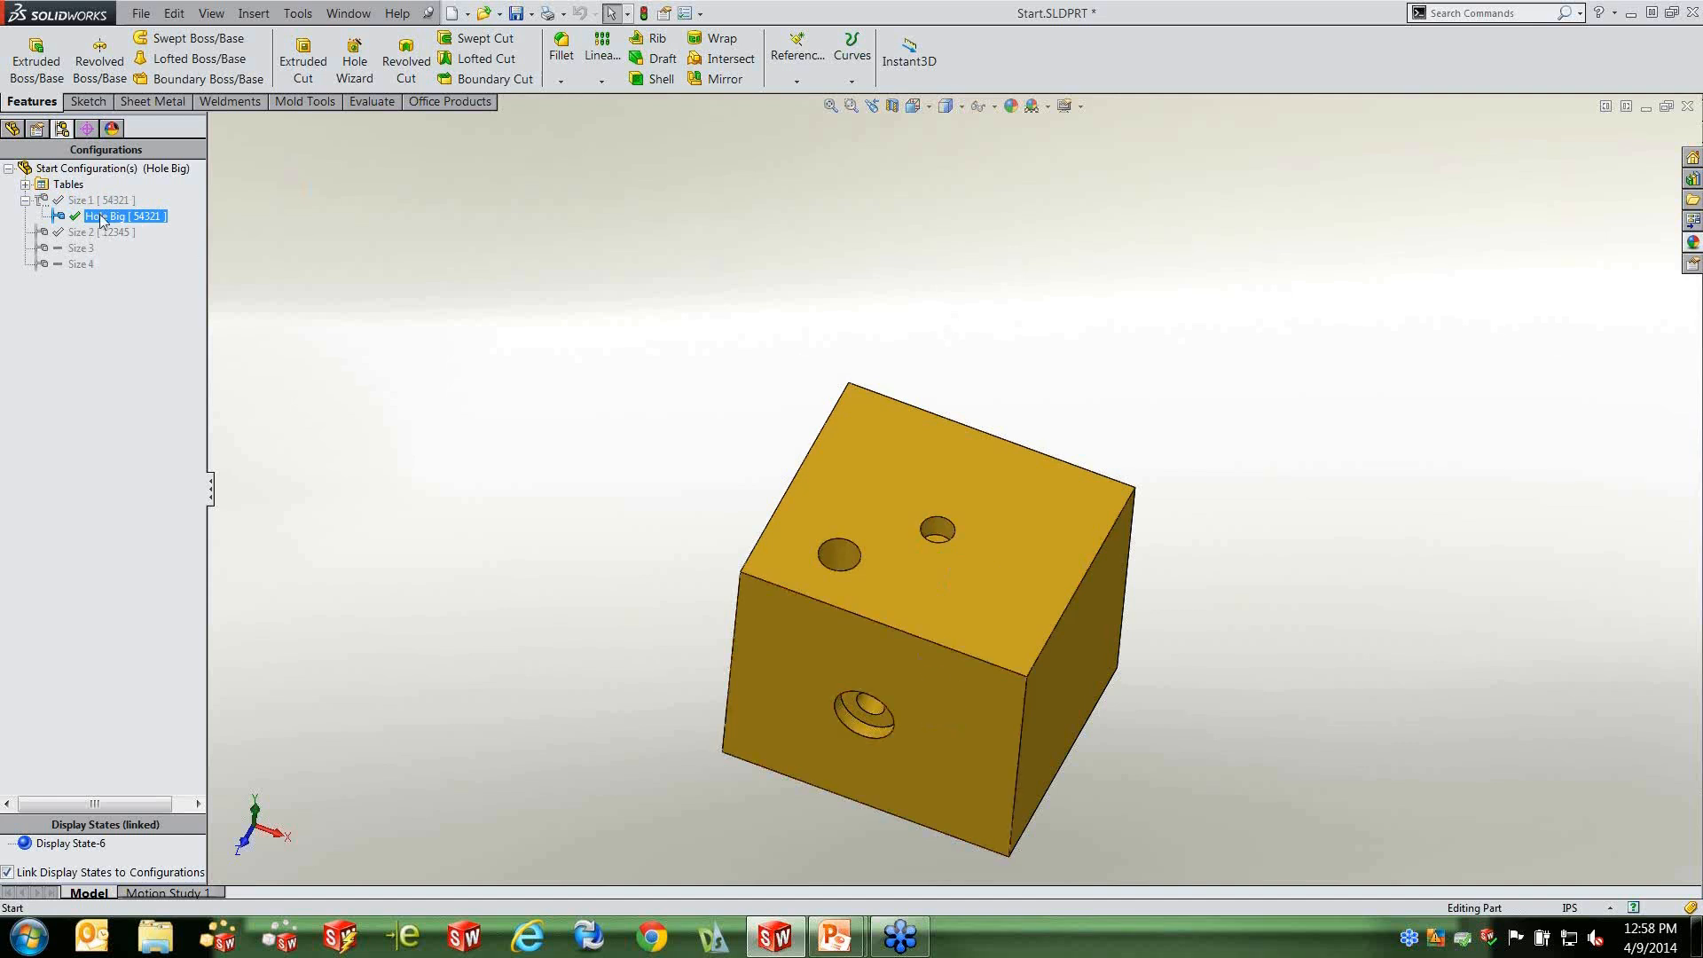
double_click(57, 185)
right_click(82, 200)
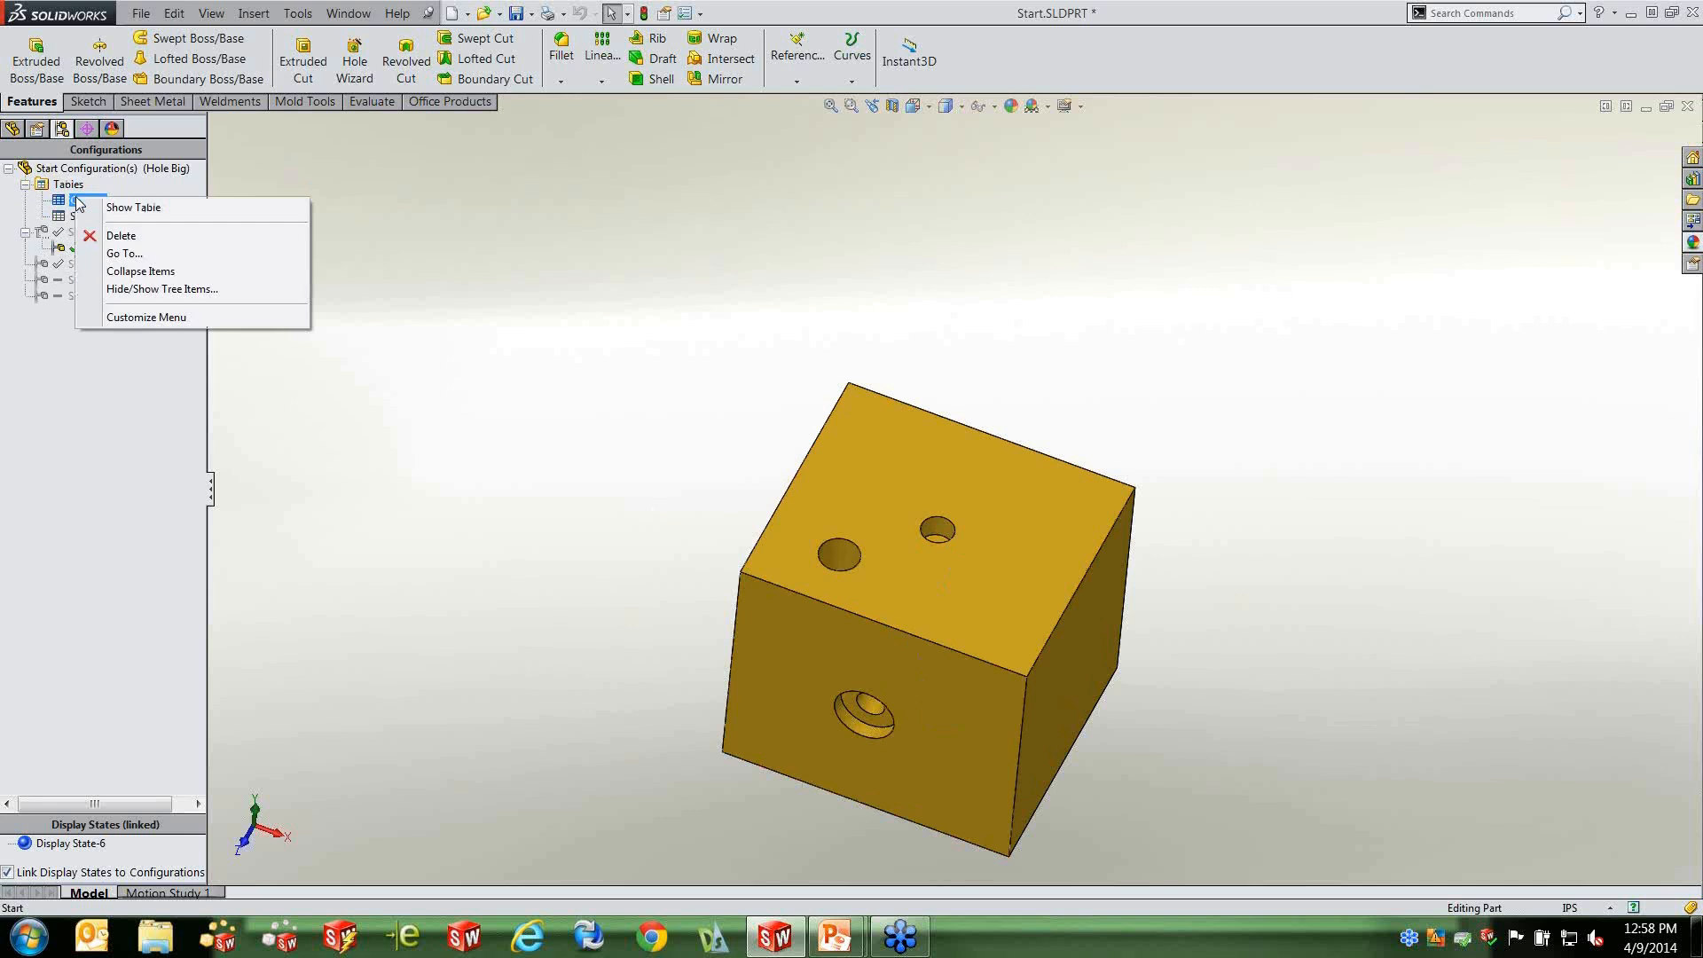
click(177, 210)
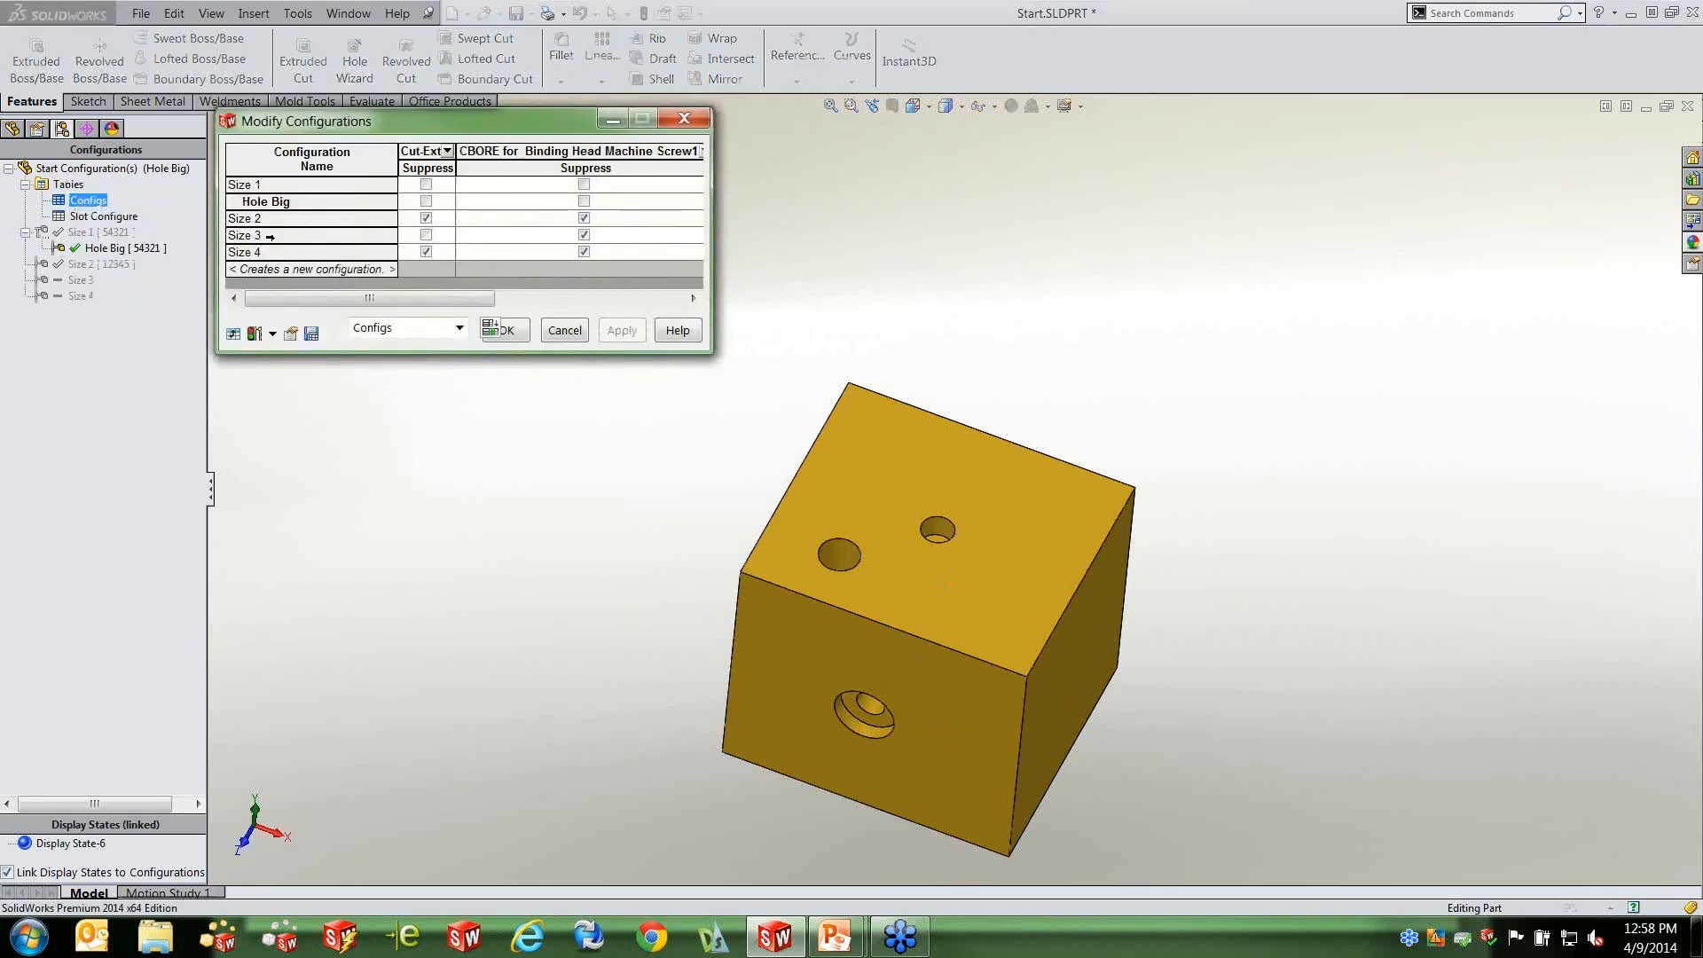
right_click(258, 218)
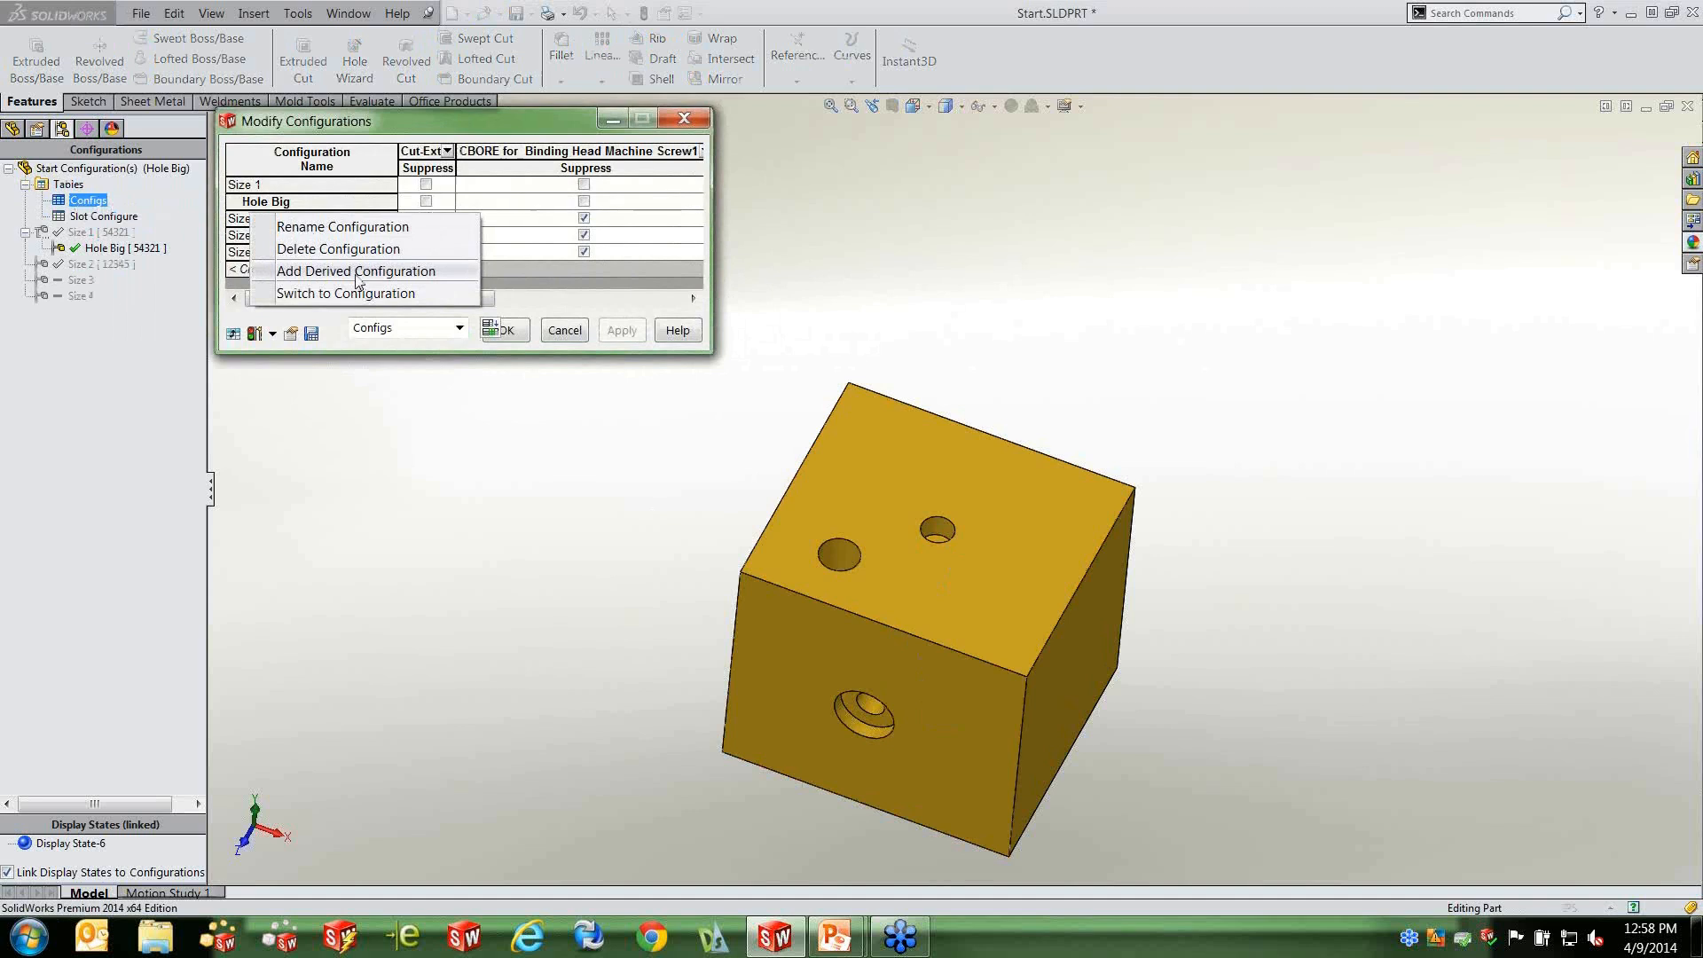
click(564, 329)
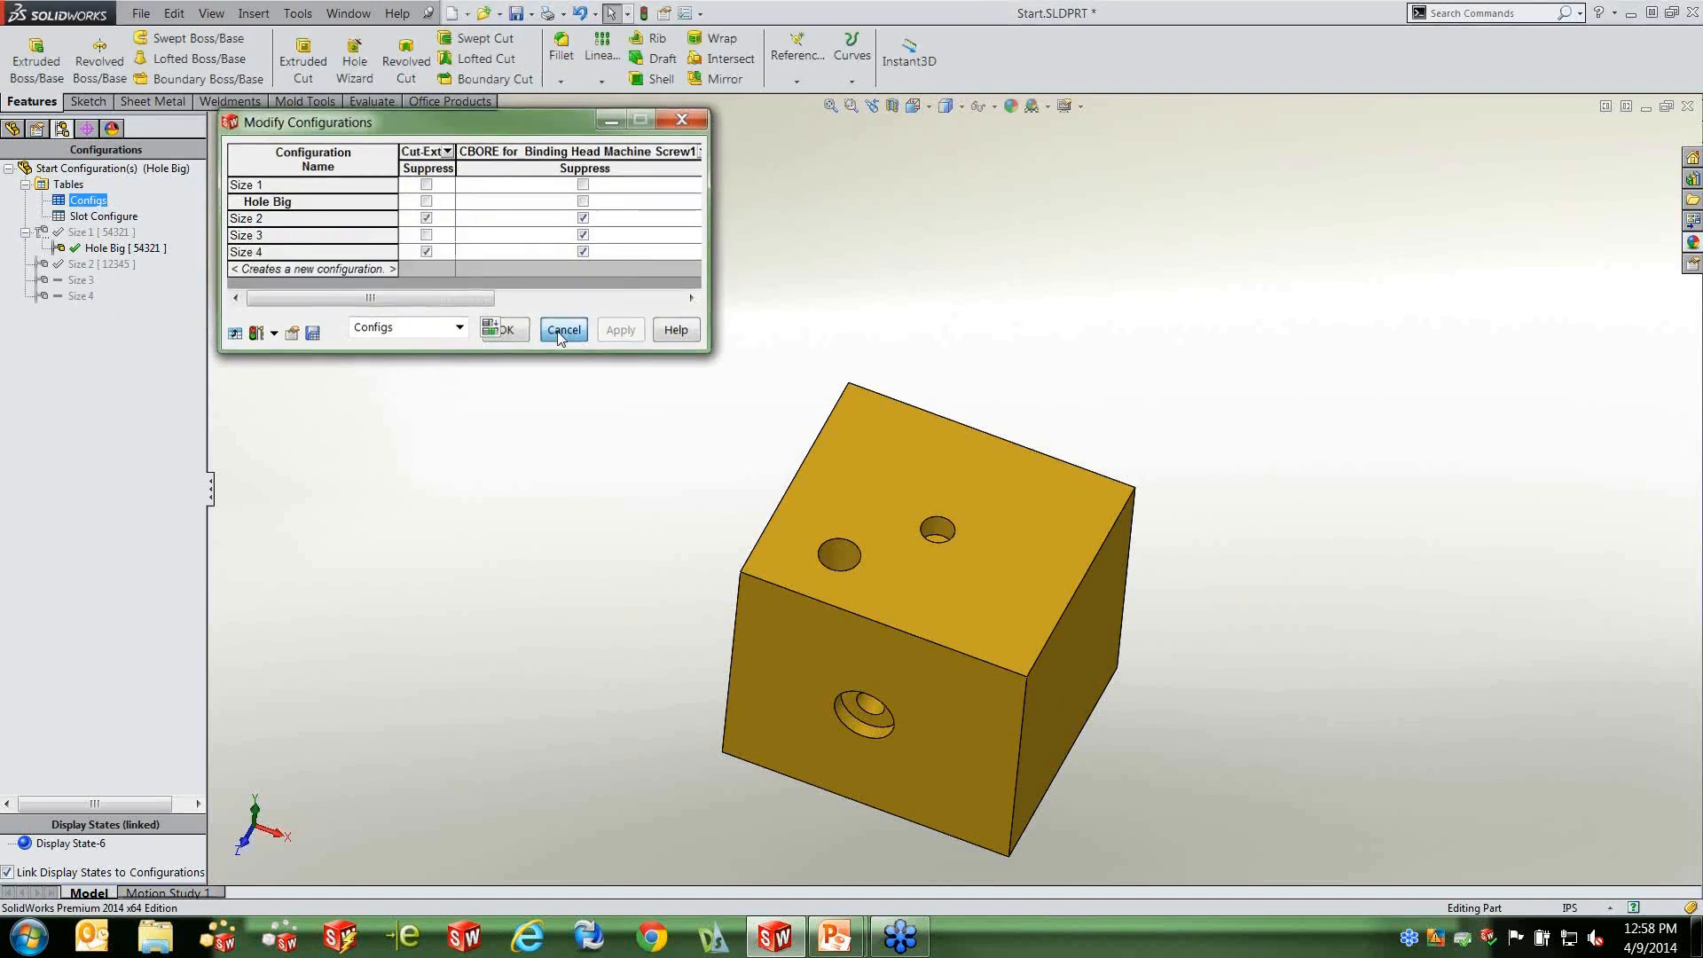
click(564, 330)
Switch to the PowerPoint slide show to review the Misc. Configuration tools slide, and return to the Start part in SolidWorks.
mouse_move(854, 938)
click(962, 811)
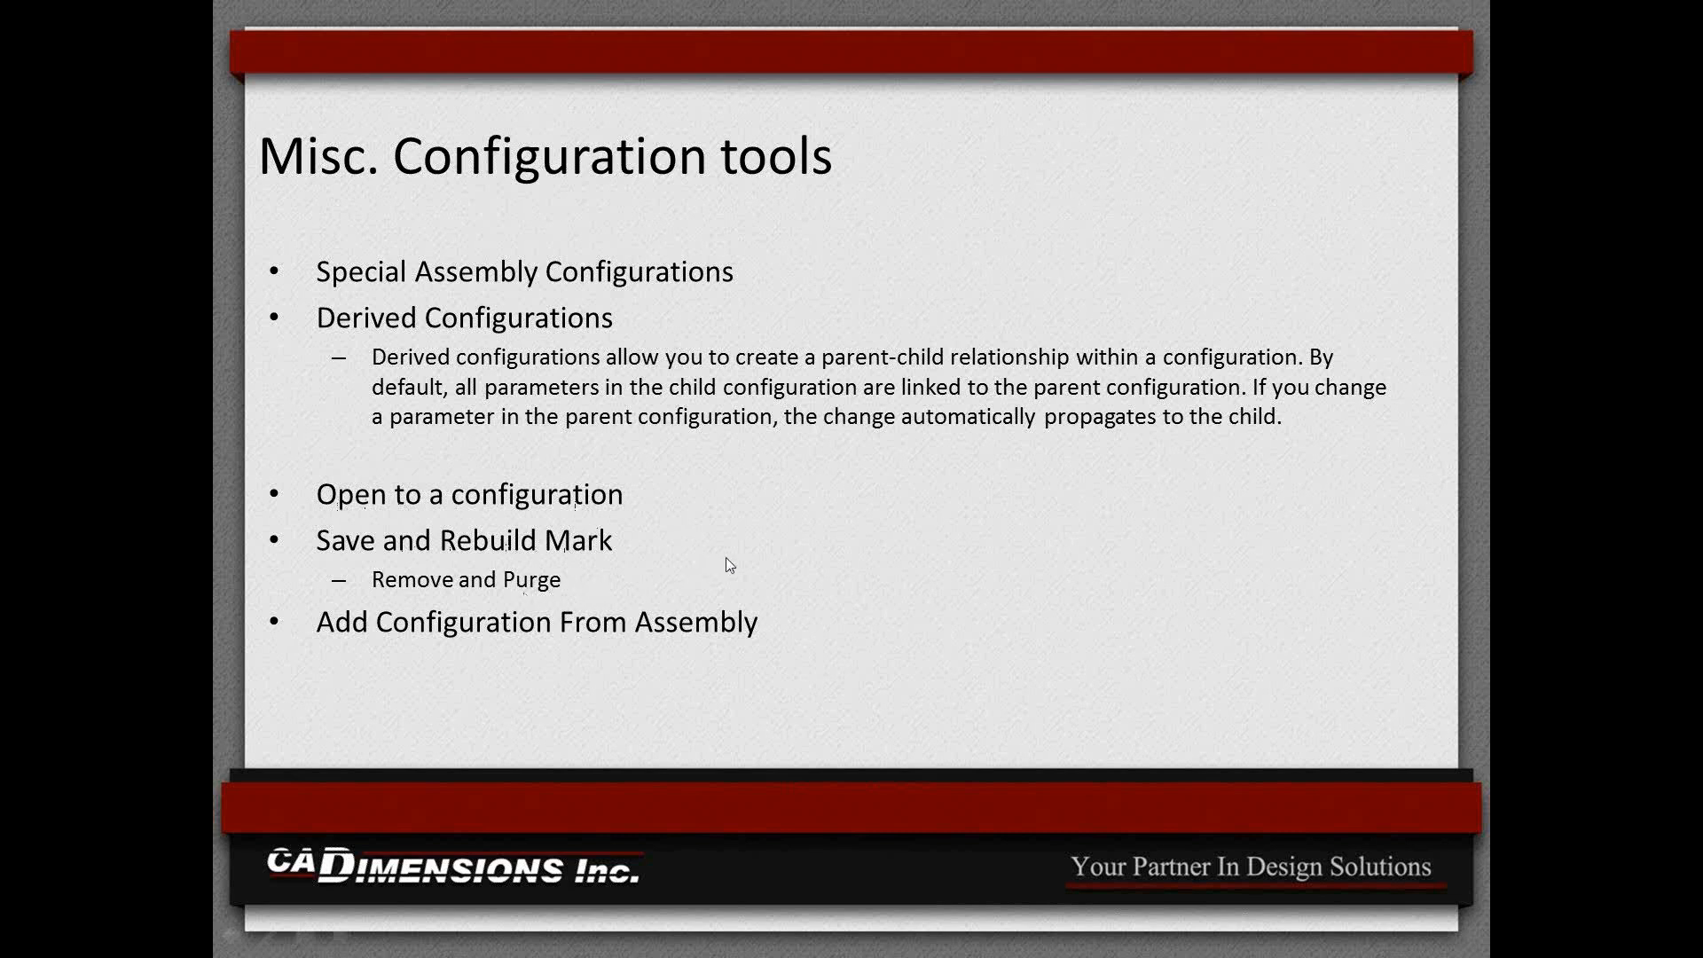
key(alt+Tab)
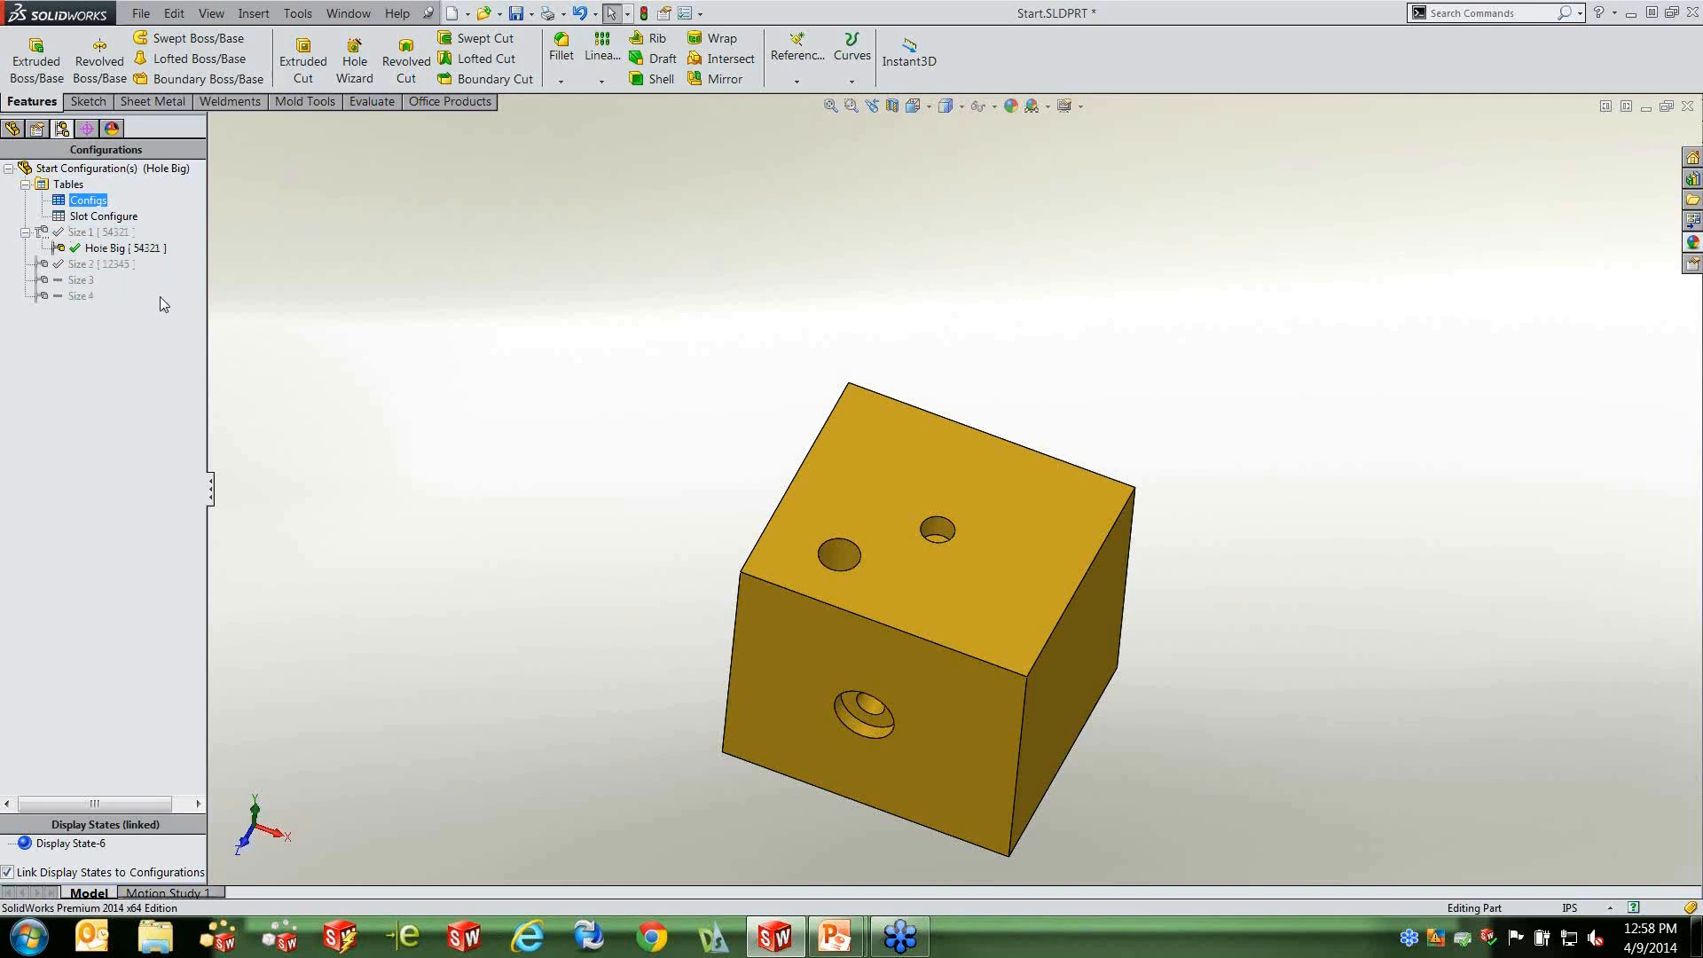
Add a rebuild/save mark to the Size 1, Hole Big and Size 2 configurations.
right_click(81, 233)
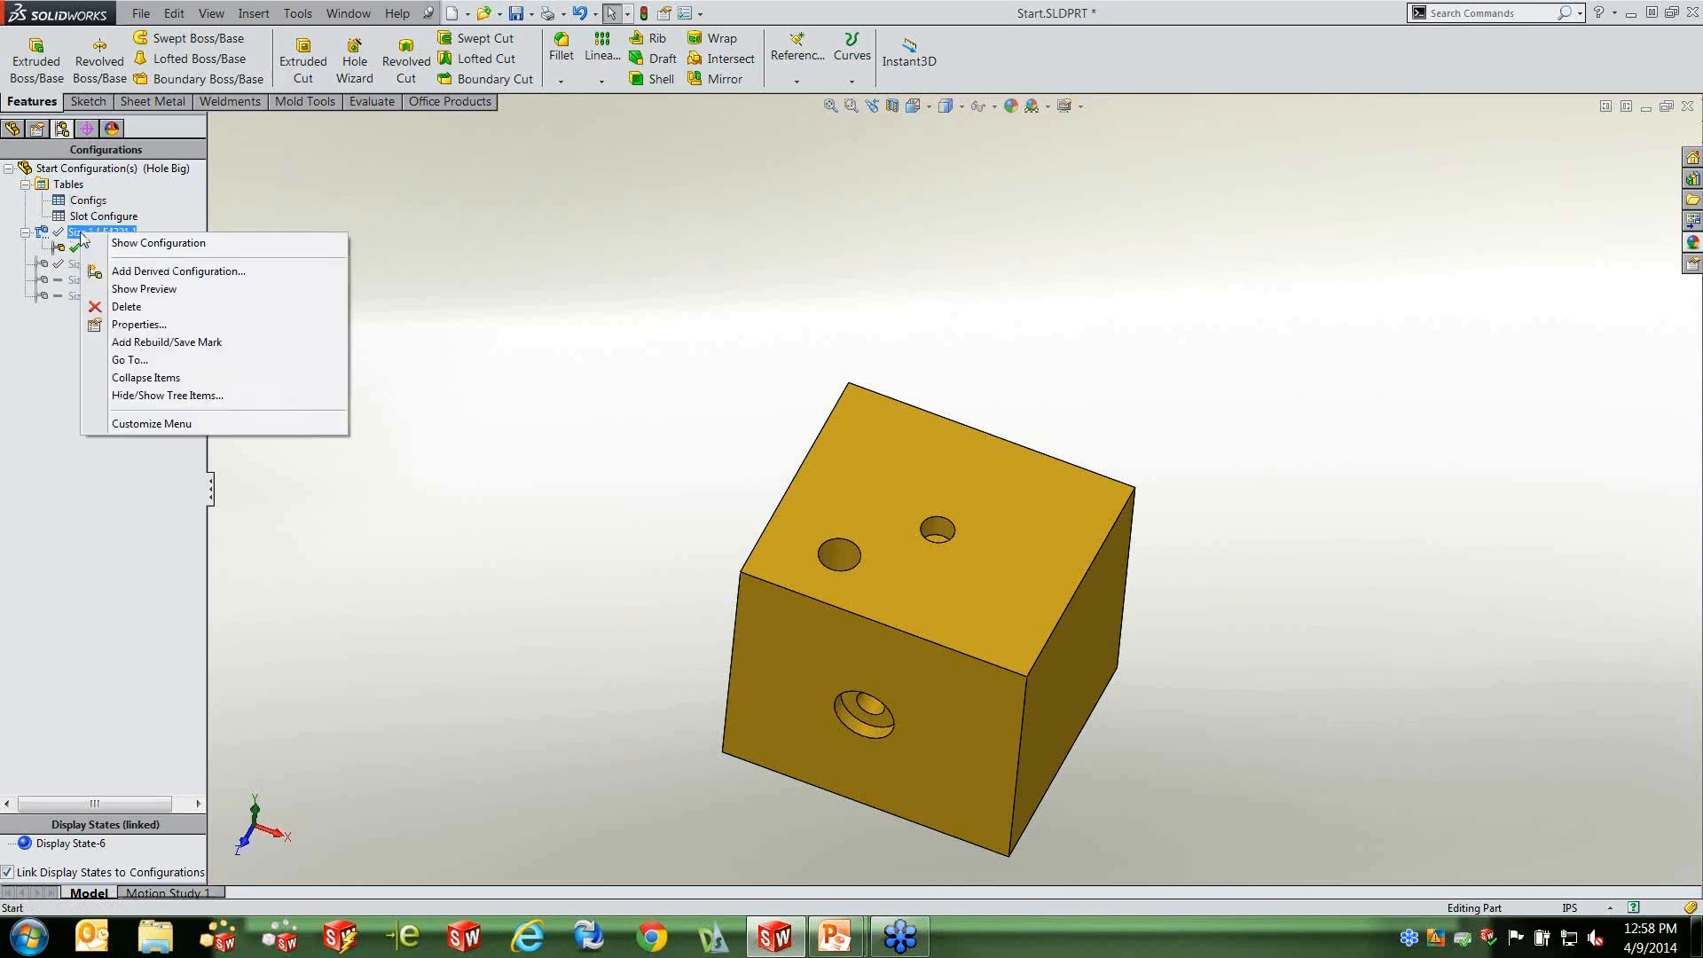
click(196, 346)
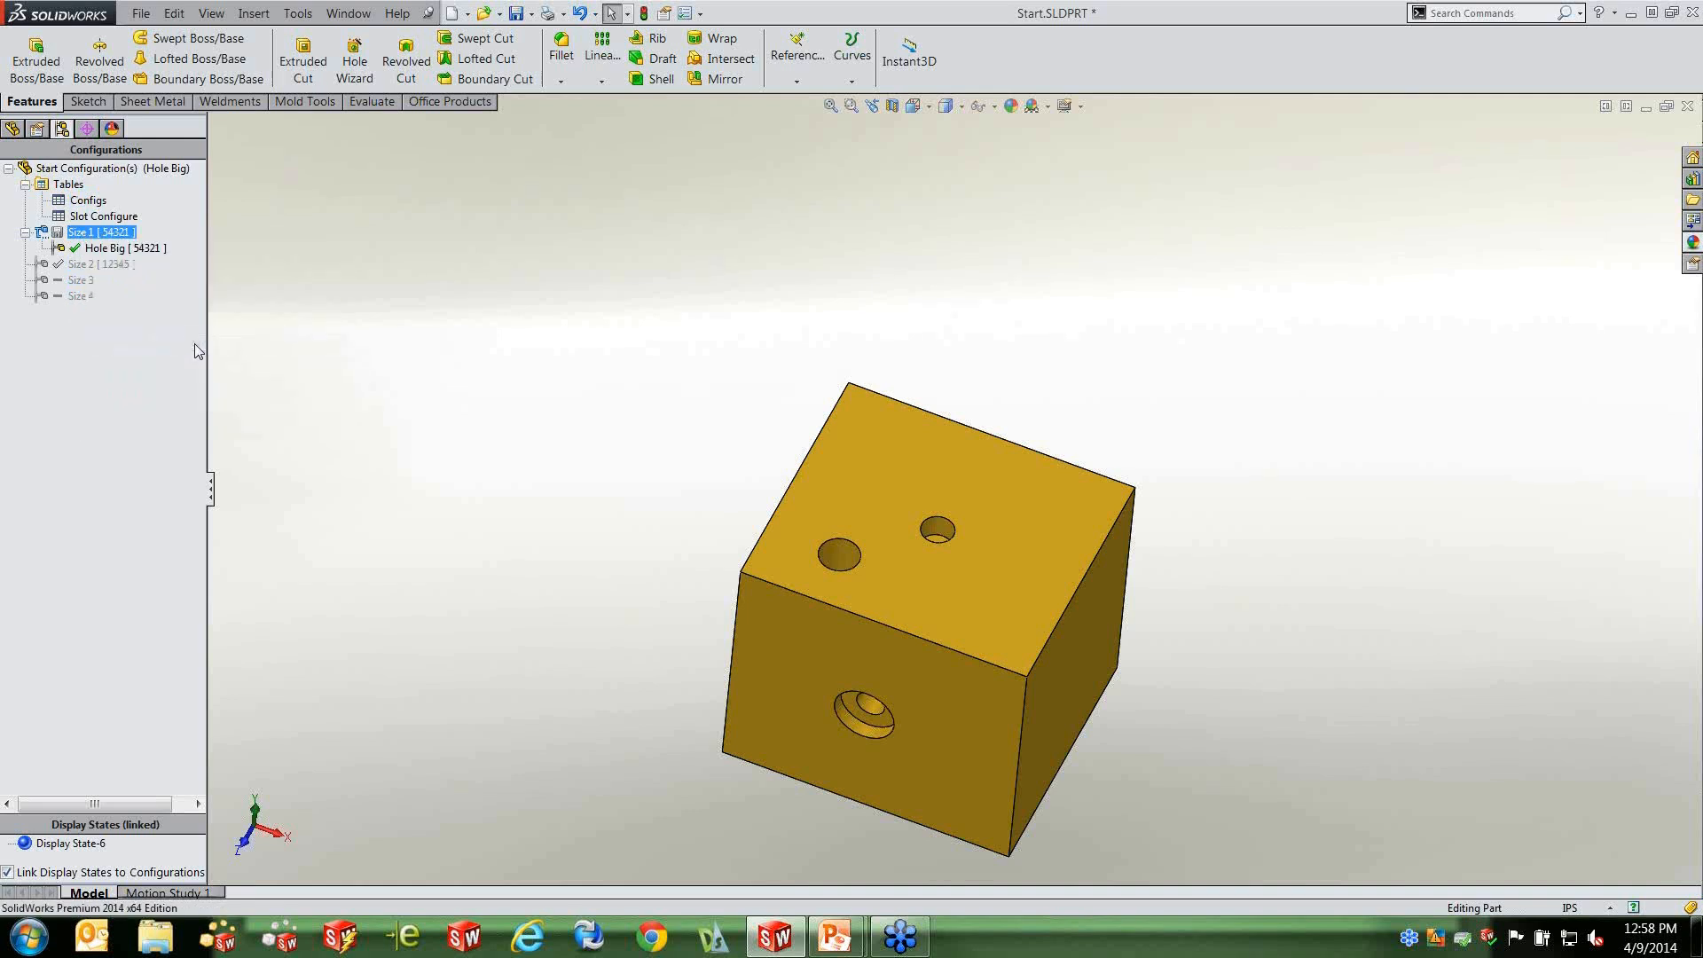
right_click(119, 249)
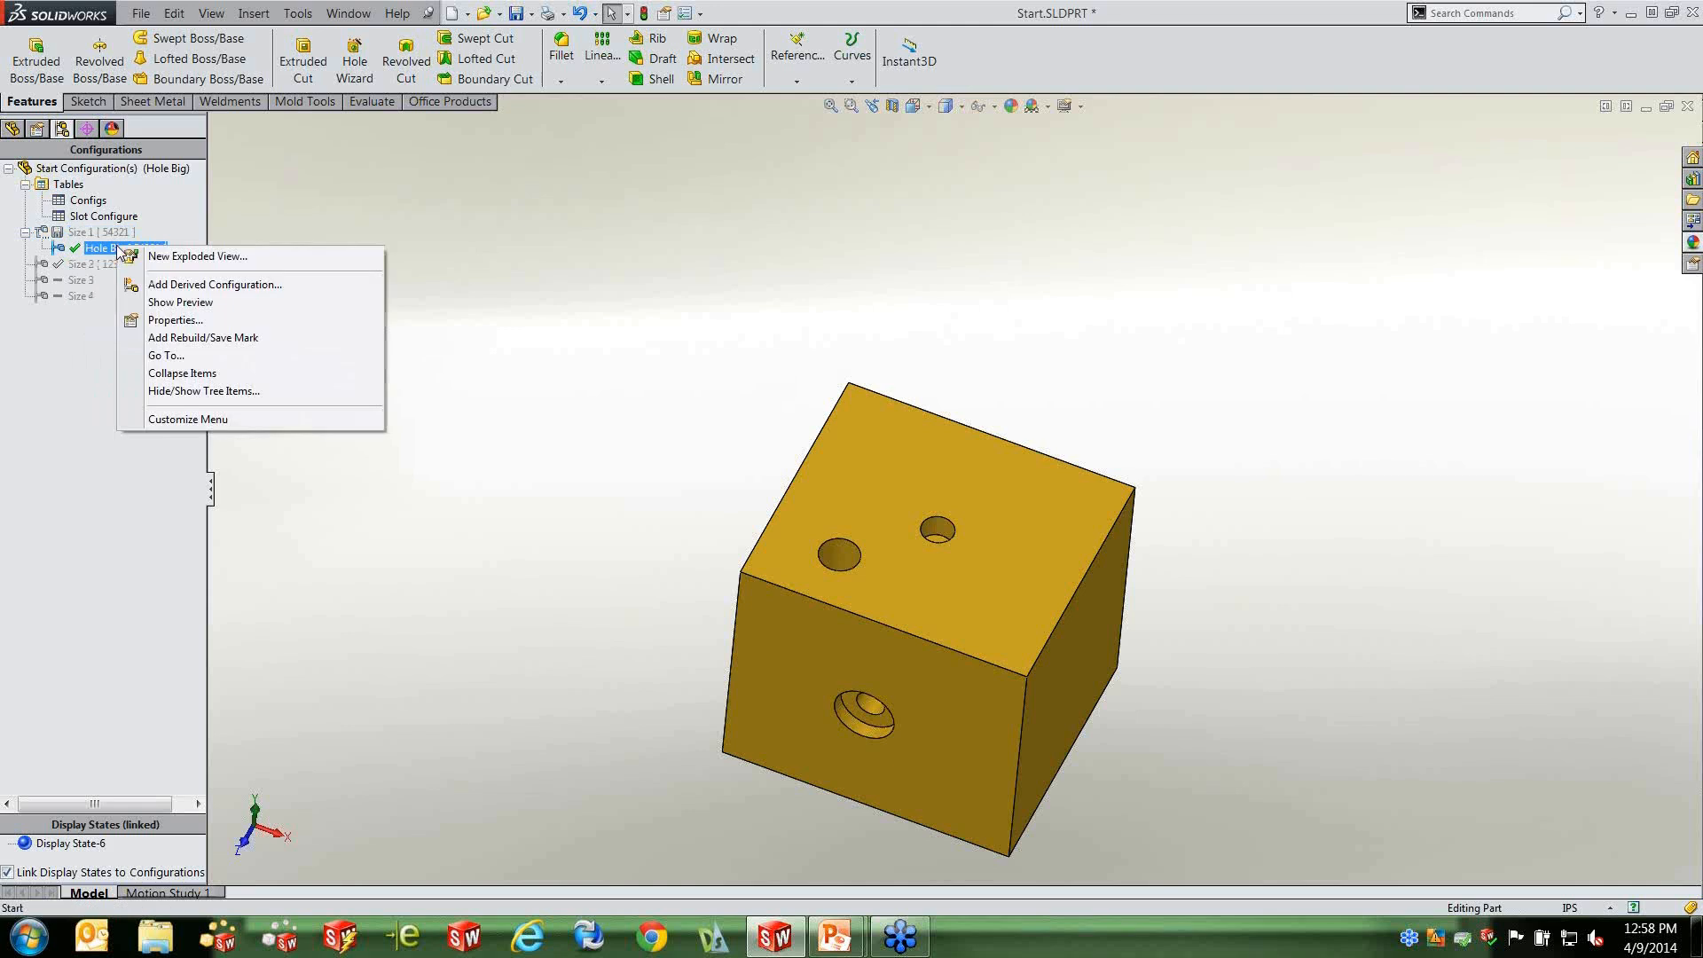
click(203, 339)
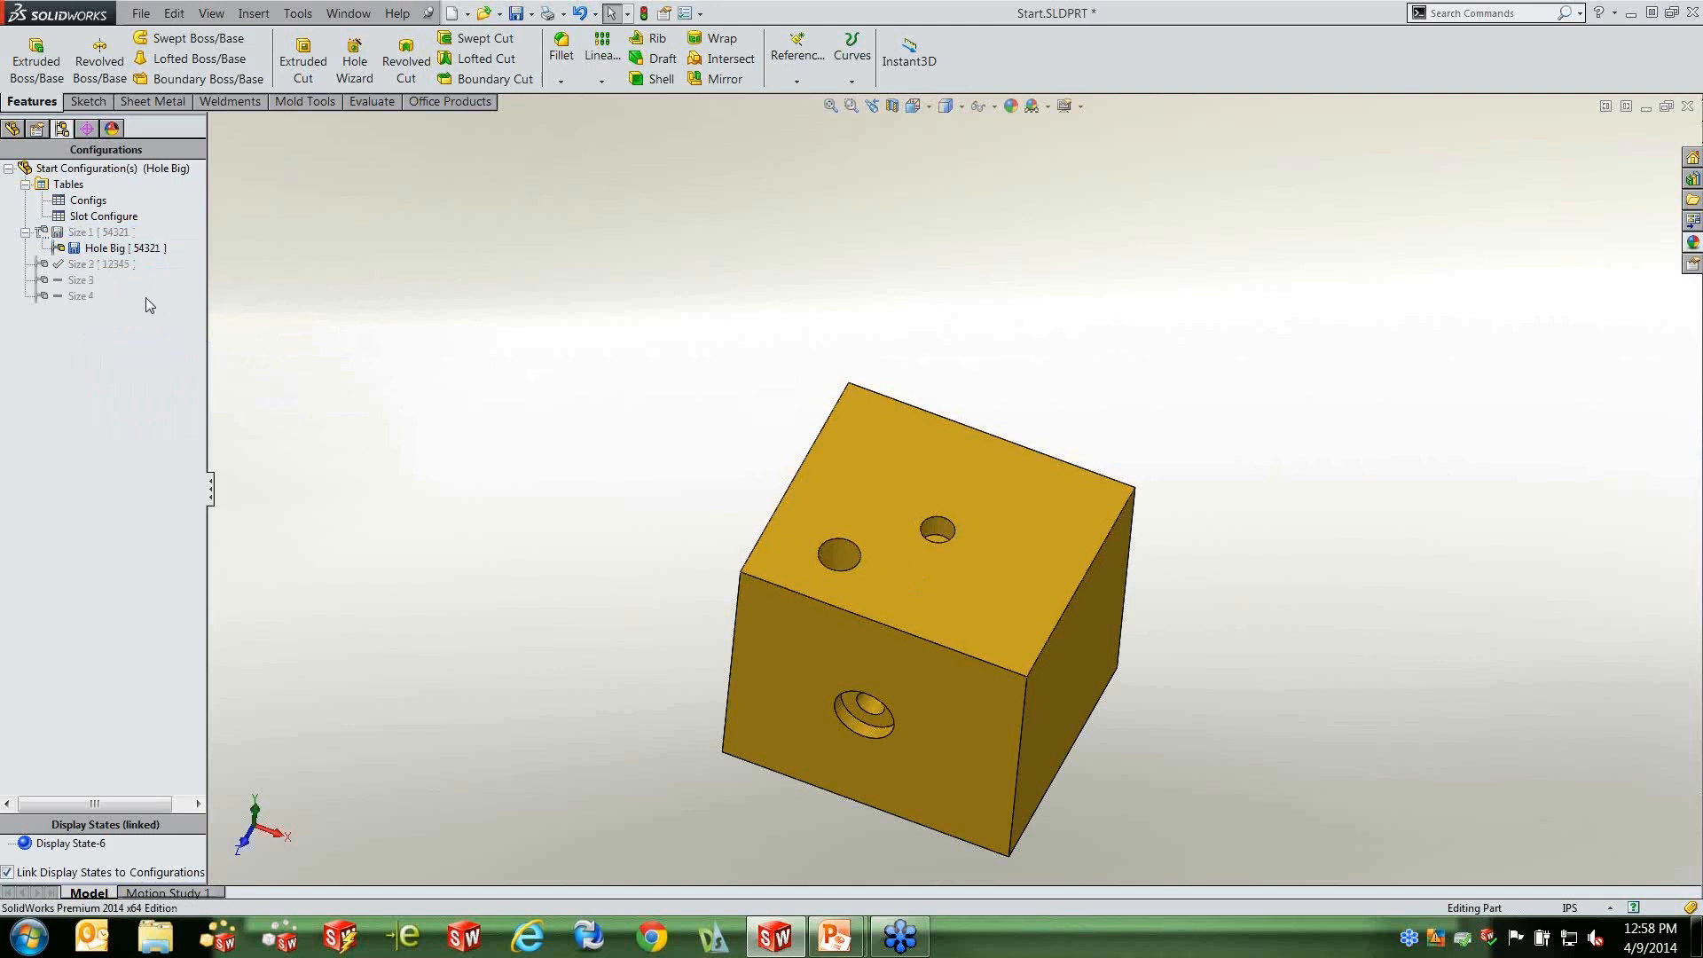
click(95, 233)
ctrl+click(94, 264)
right_click(94, 265)
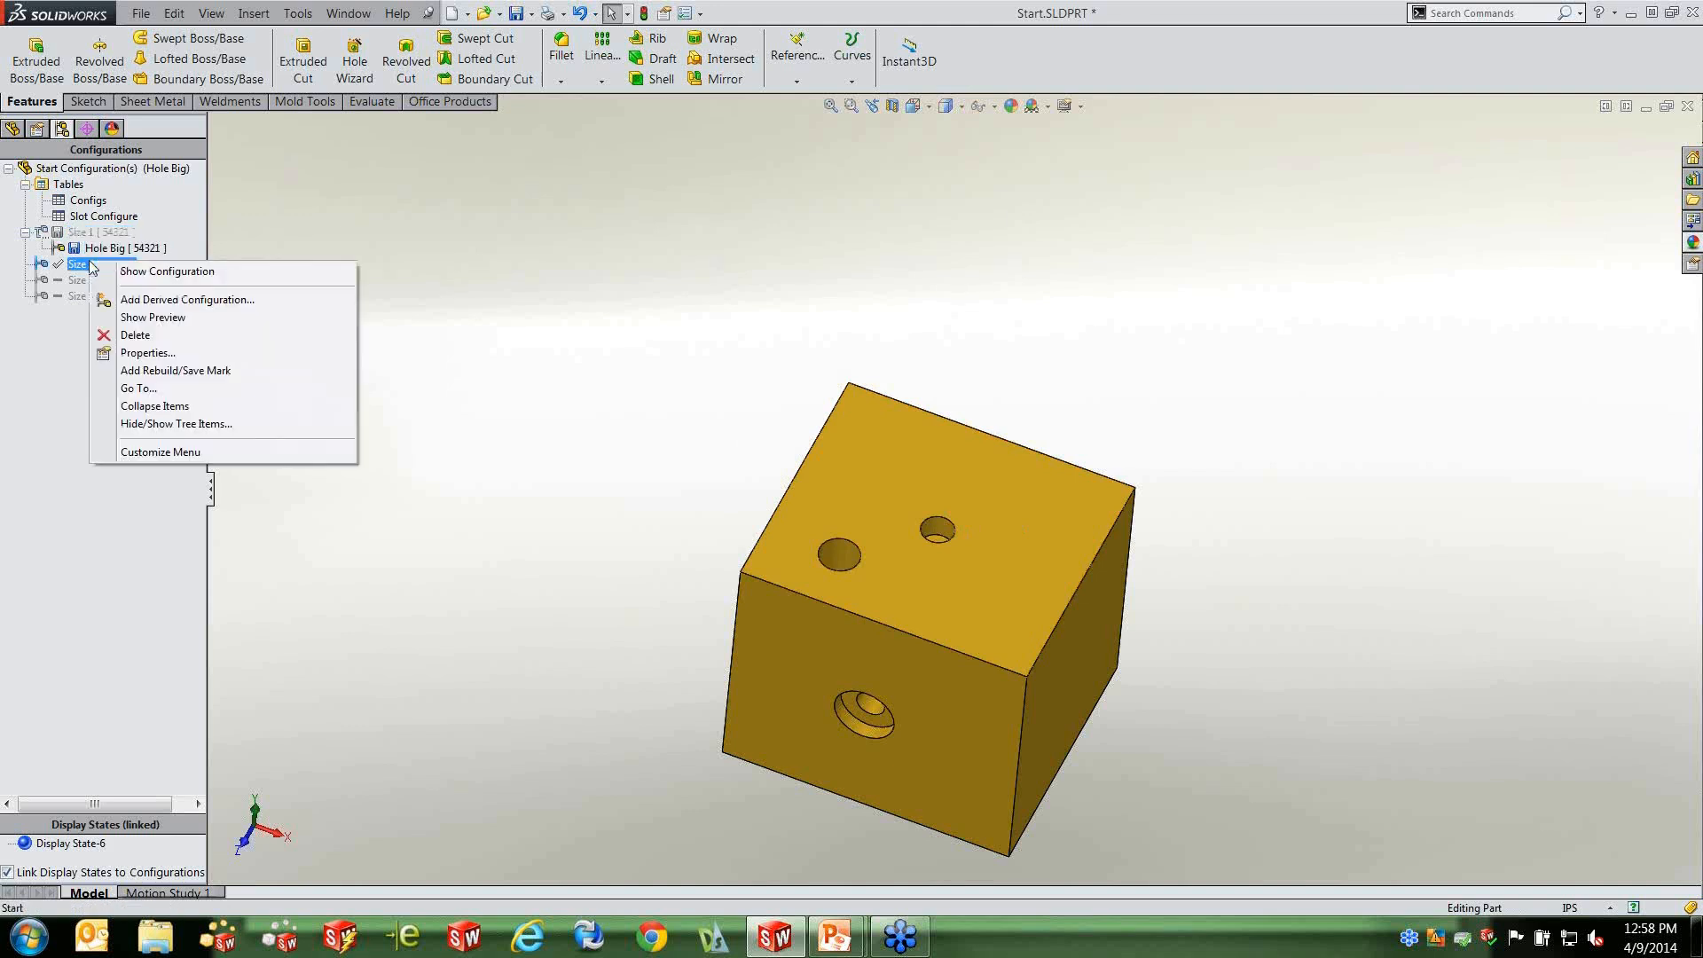
click(190, 372)
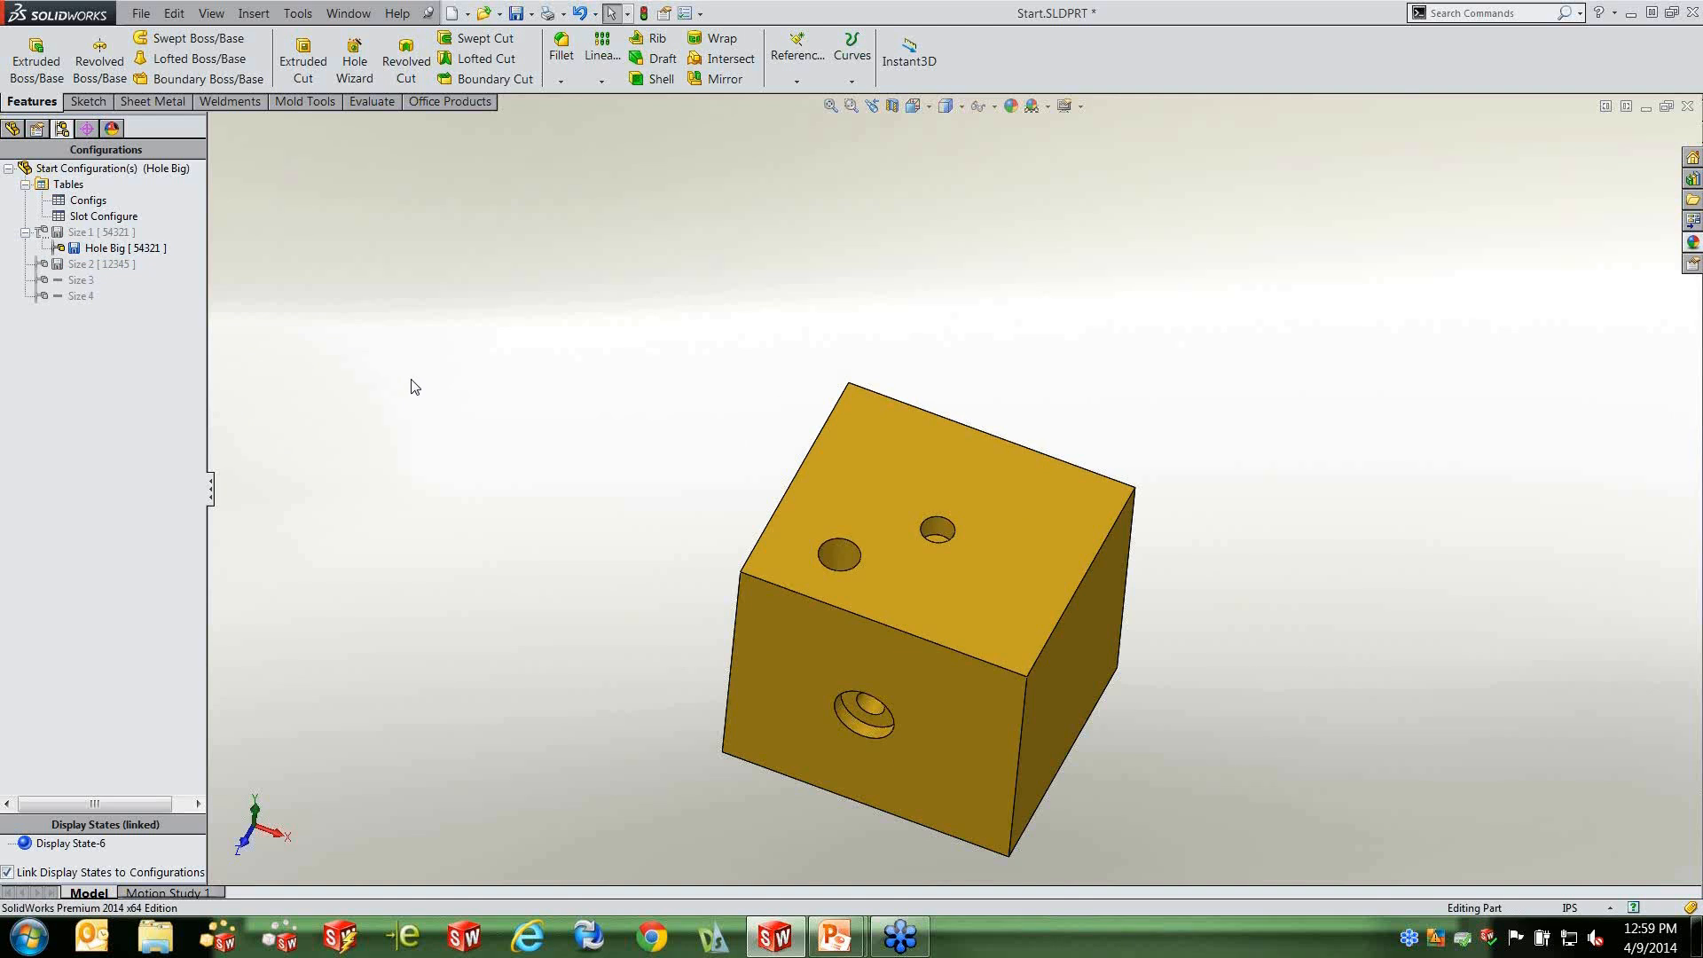
Check the rebuild/save mark option in the Size 2 configuration's properties and close them.
right_click(103, 266)
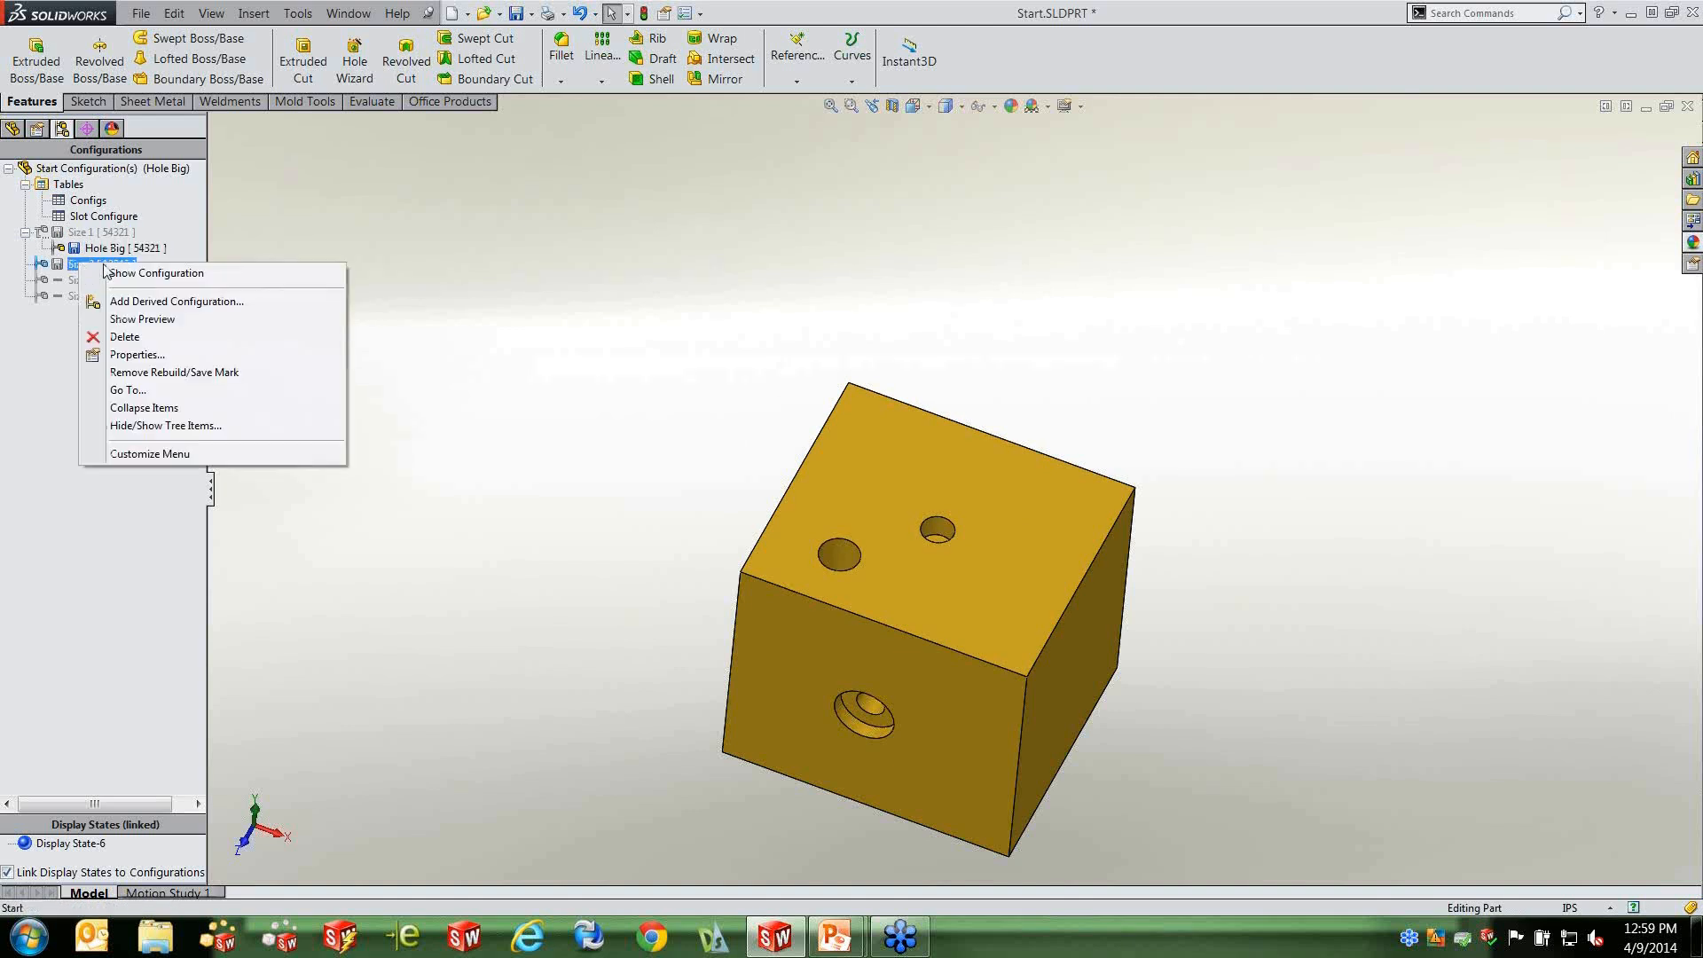
click(138, 354)
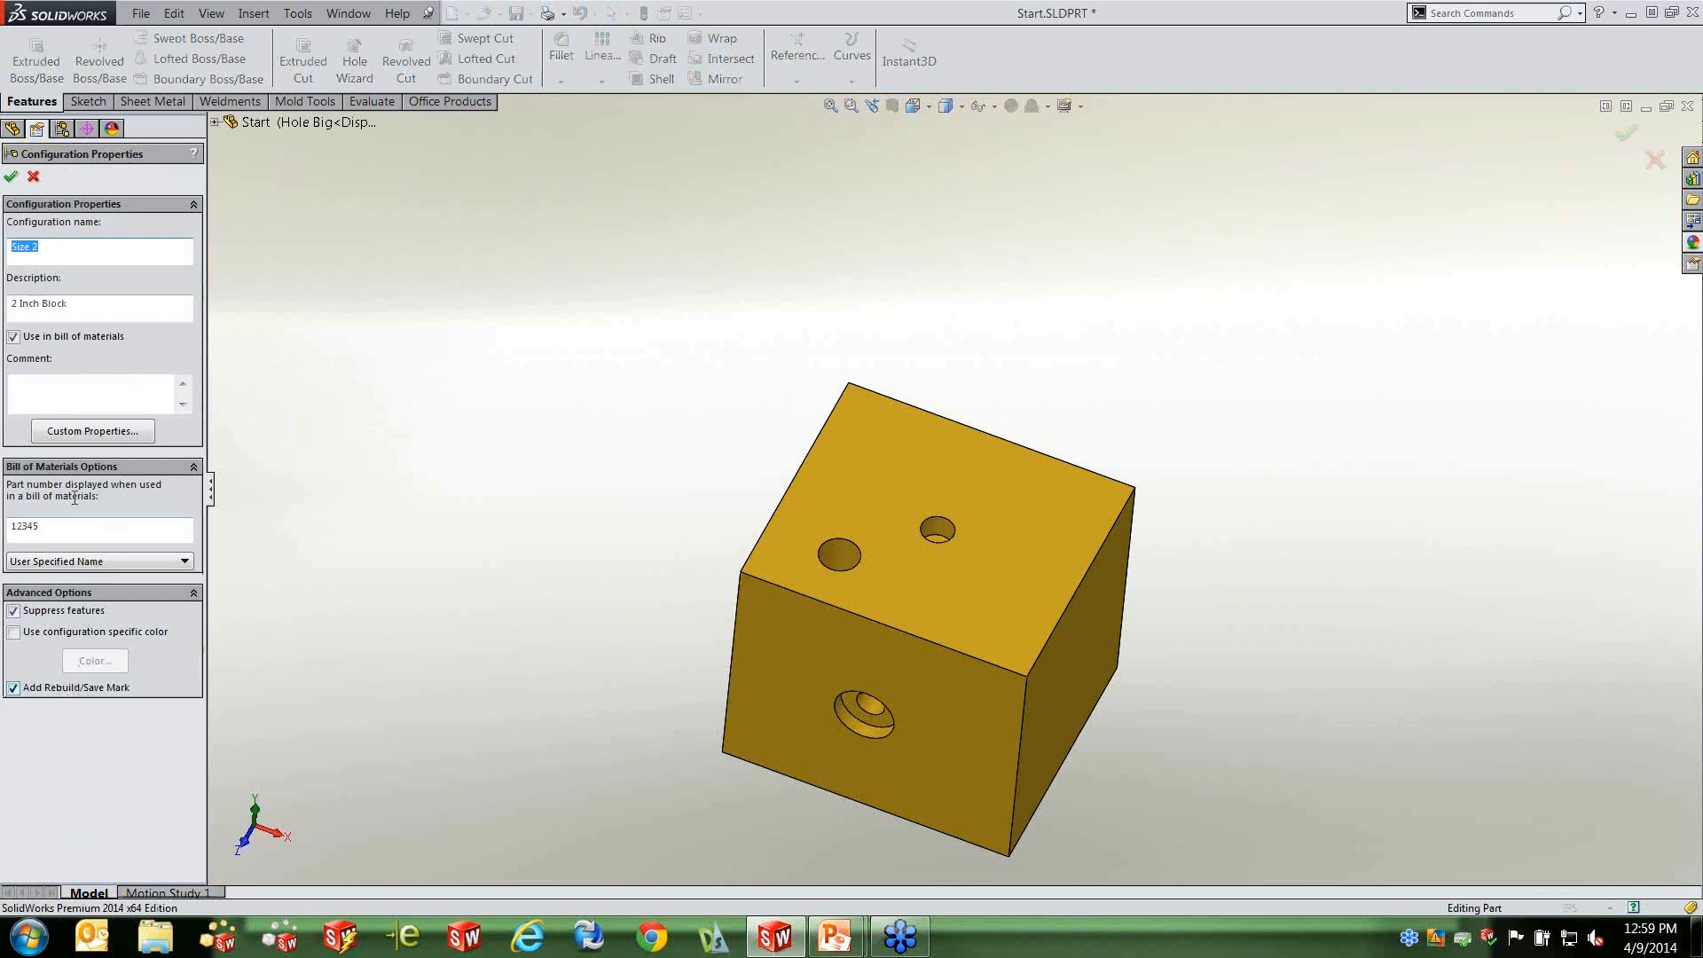
click(10, 175)
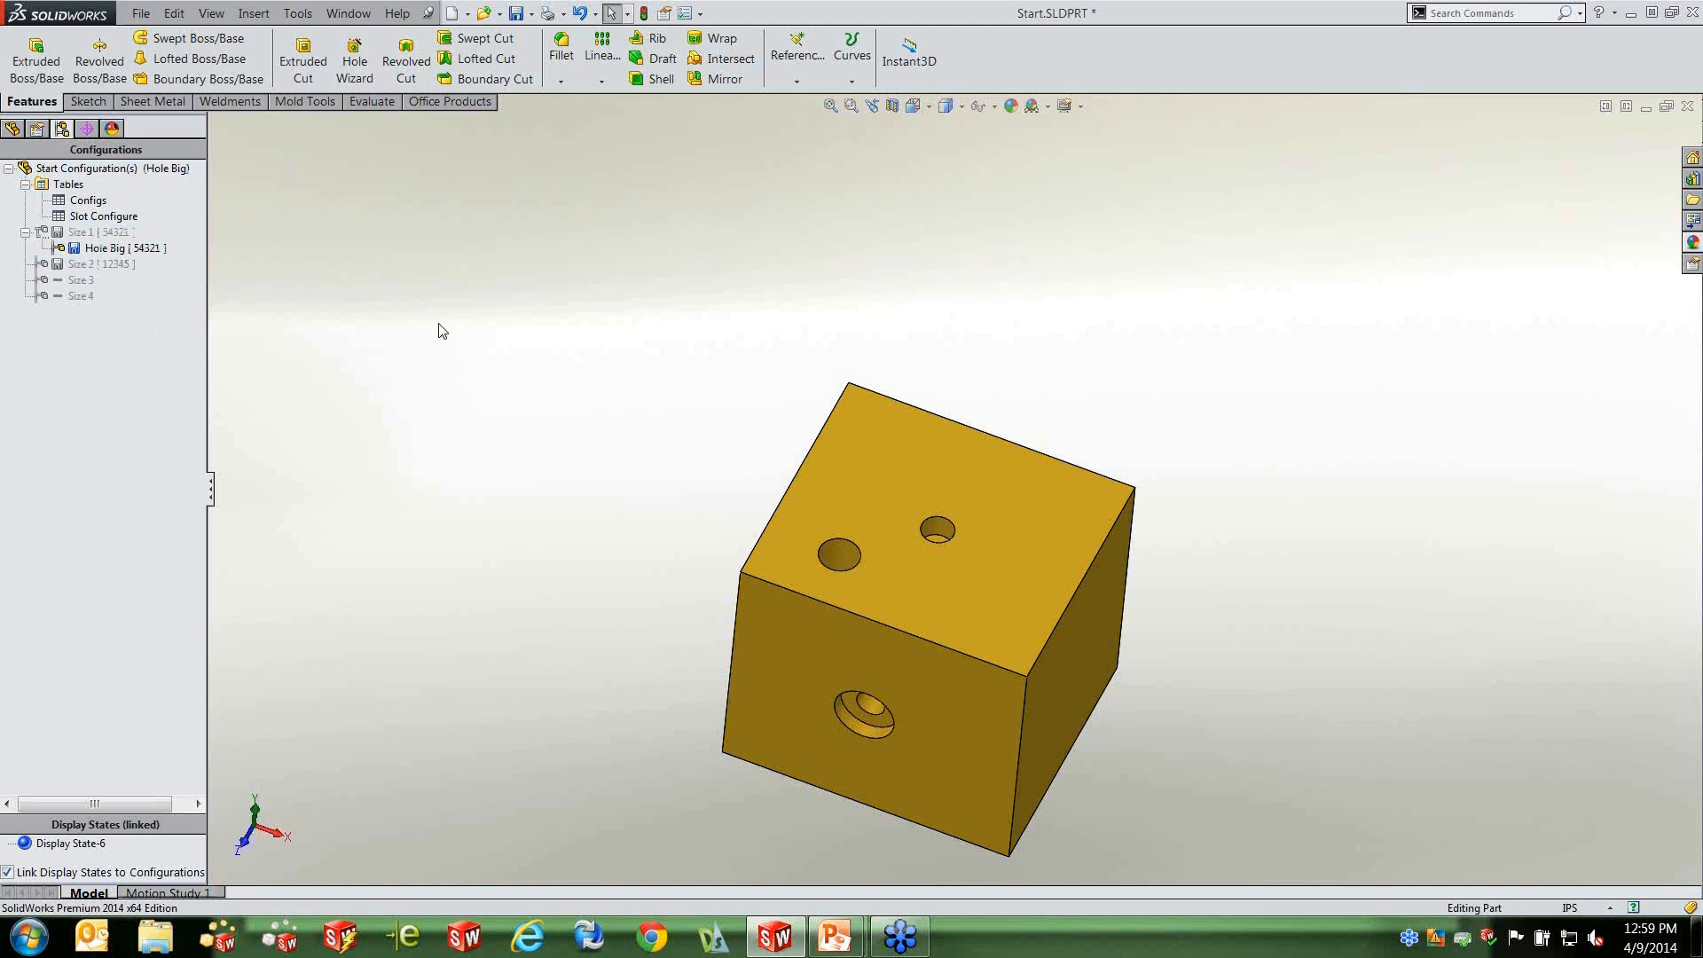
Switch to the running PowerPoint slide show with the Misc. Configuration tools slide.
mouse_move(835, 937)
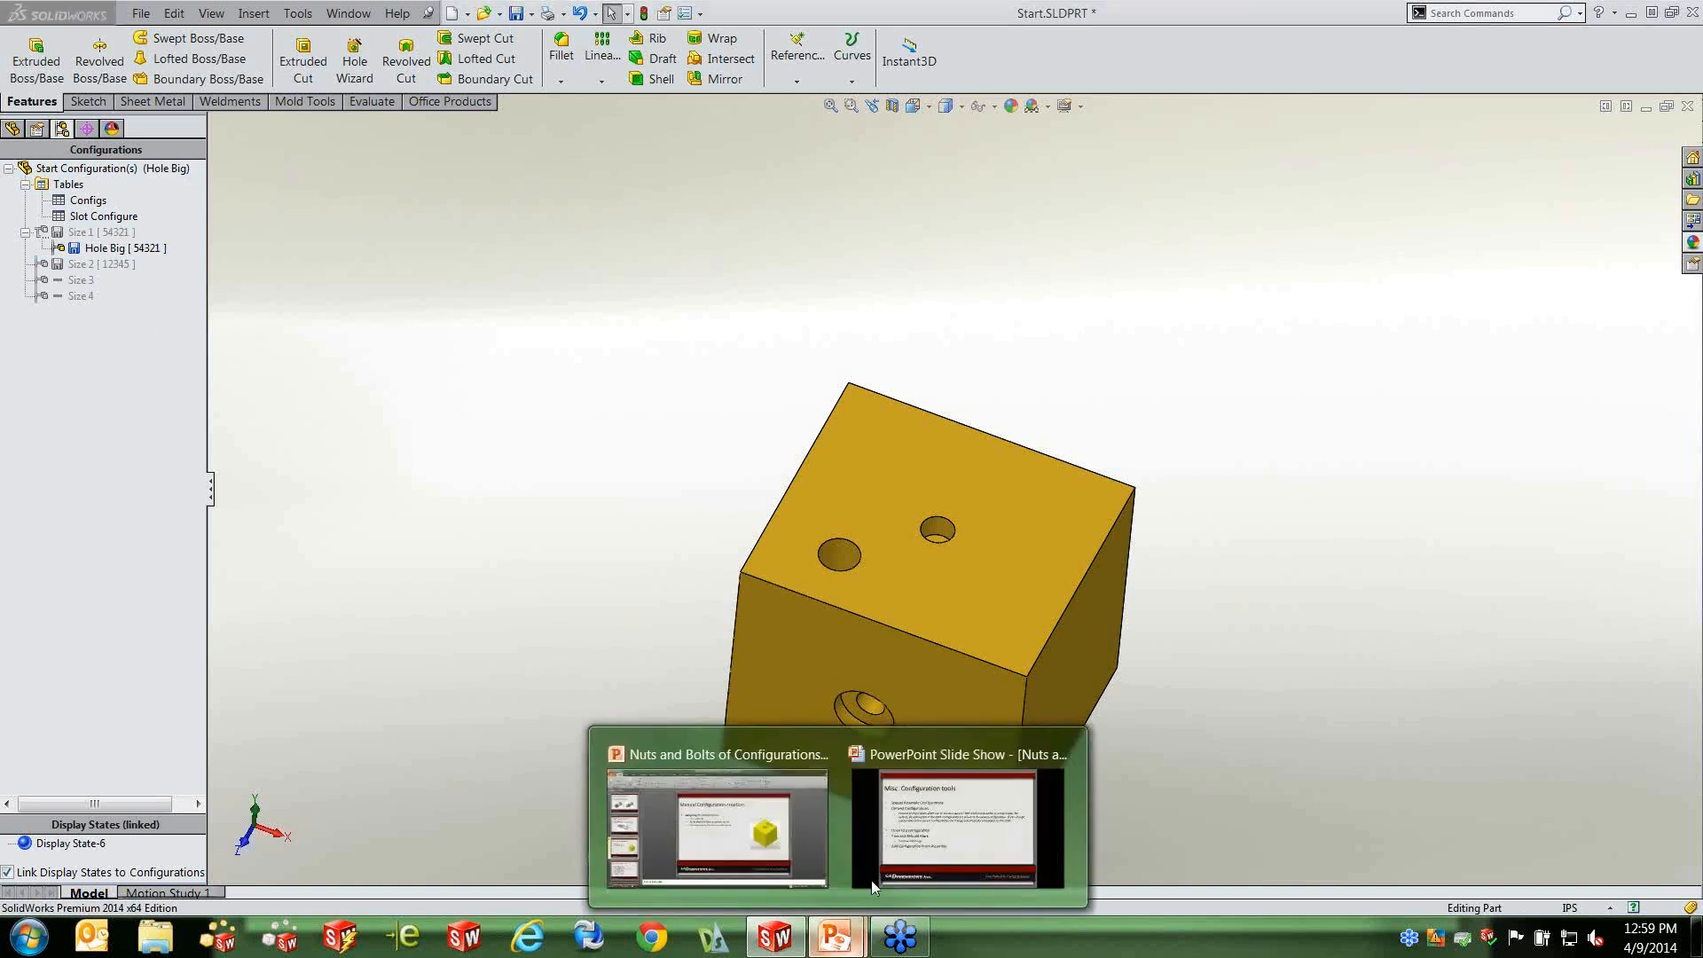
click(947, 827)
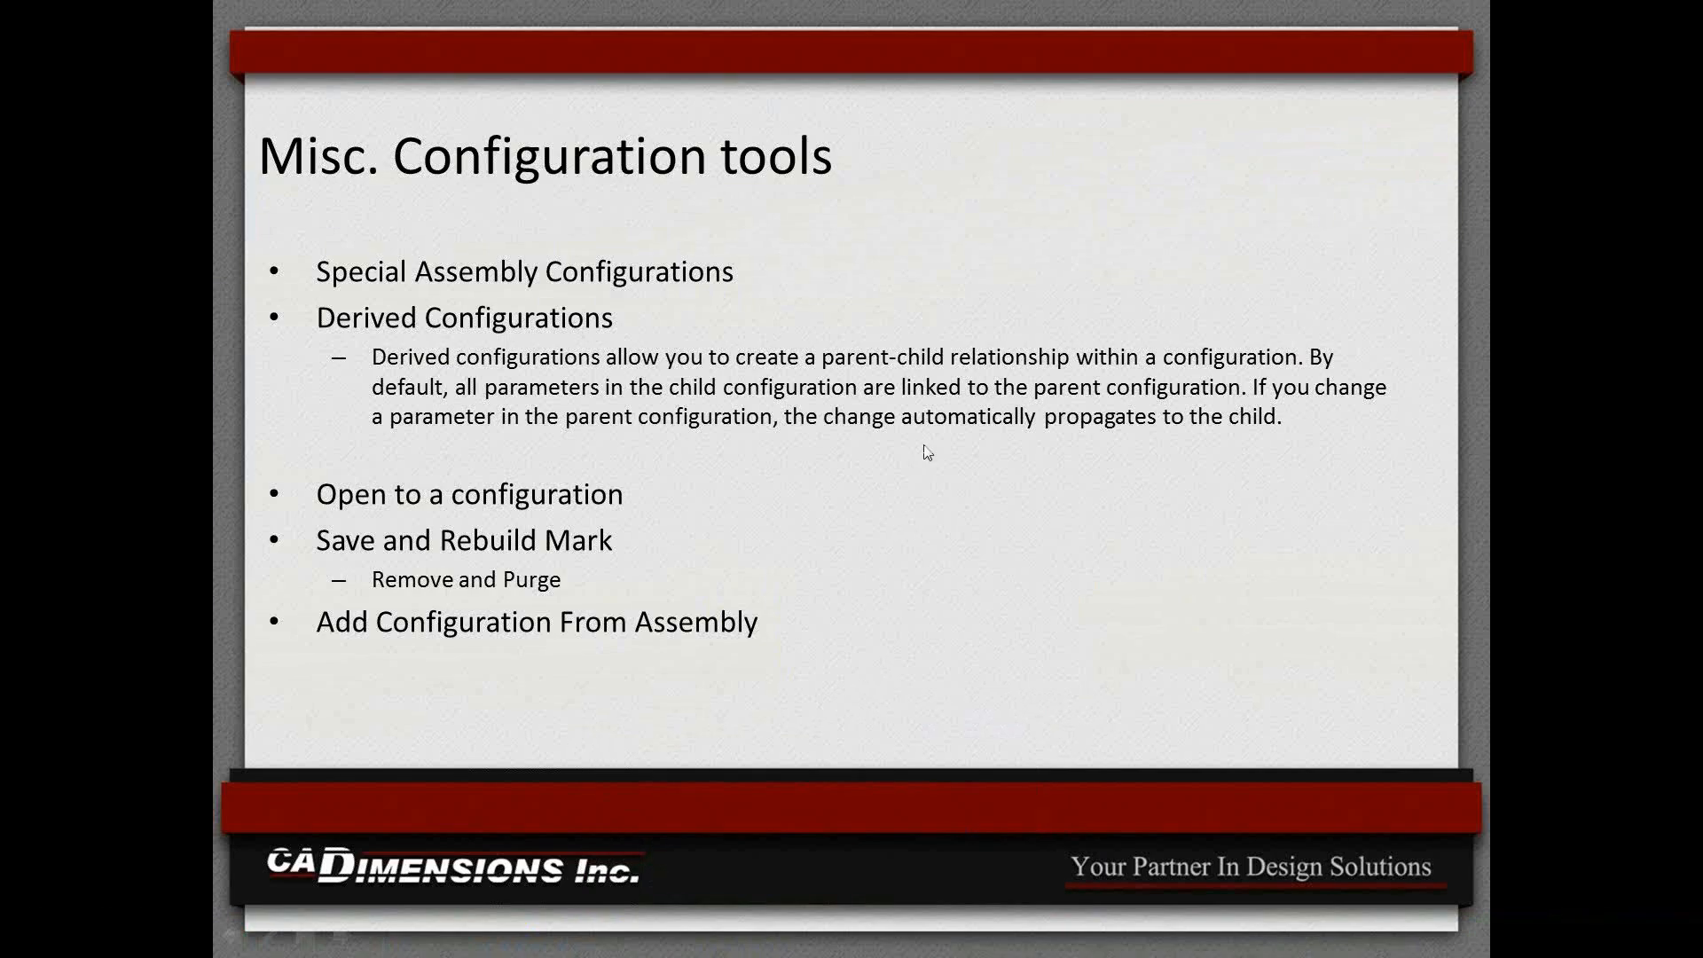